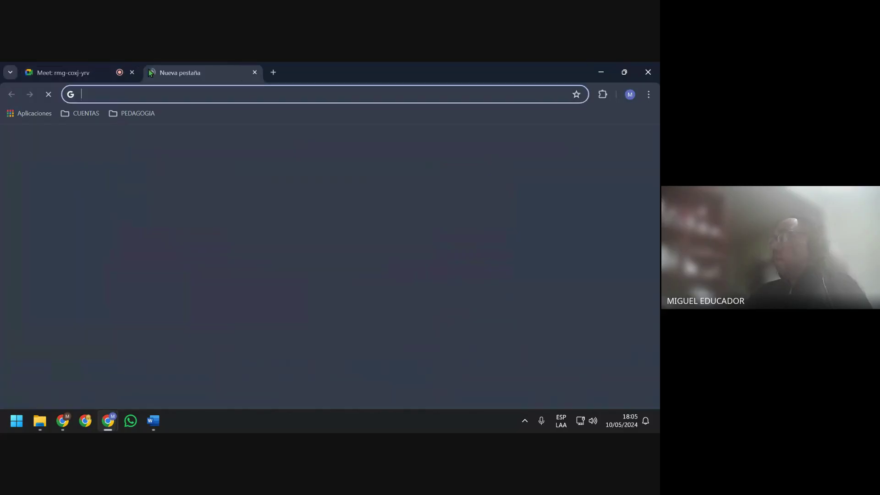
Minimize Chrome and save the Word document with the cursor after CURSO DE WORD
left_click(600, 72)
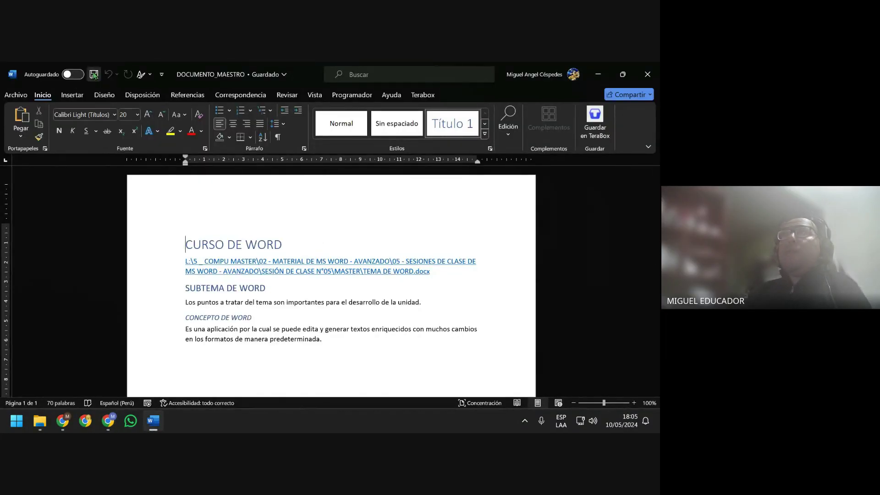
double_click(324, 246)
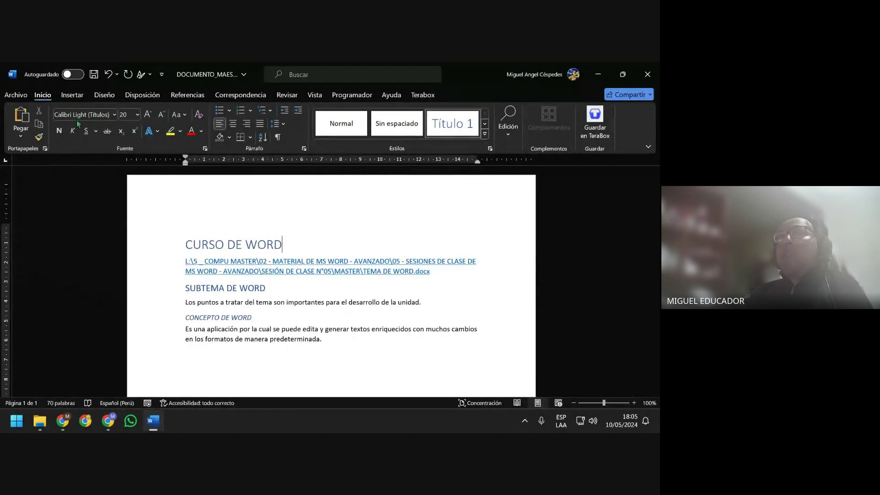
key("ctrl+s")
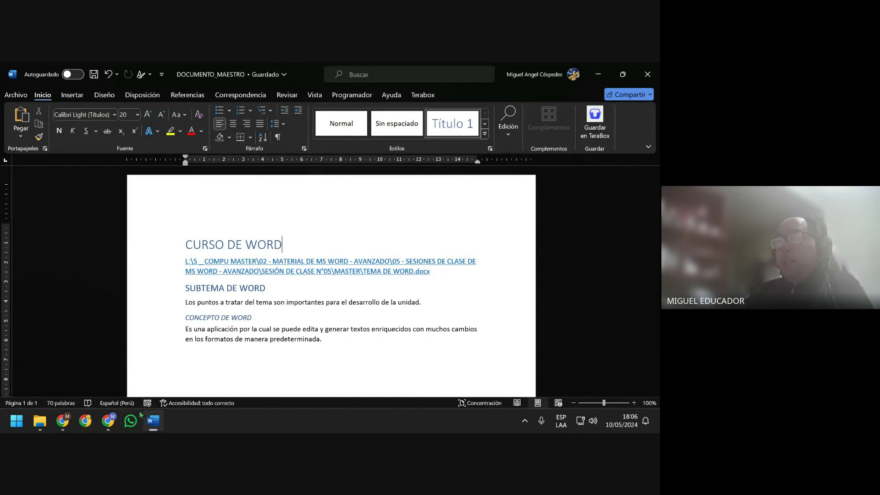
Admit the waiting participant to the Meet call, then minimize Chrome back to Word
left_click(108, 421)
left_click(73, 375)
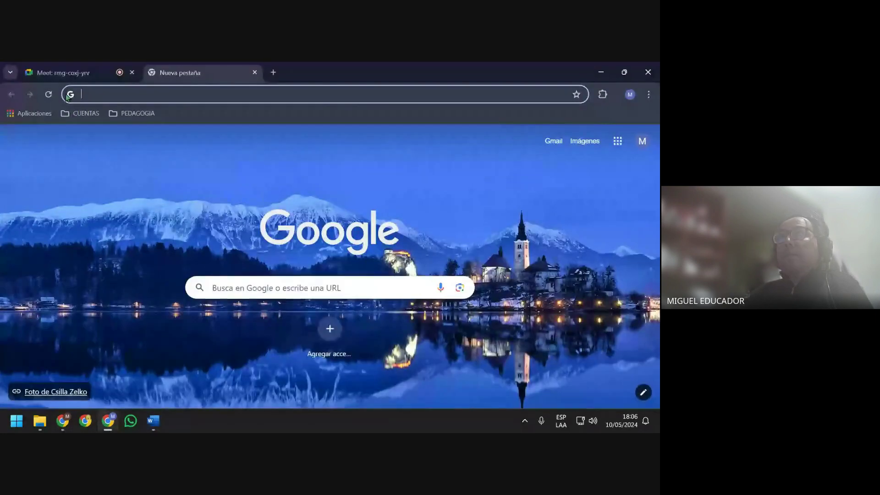
left_click(63, 72)
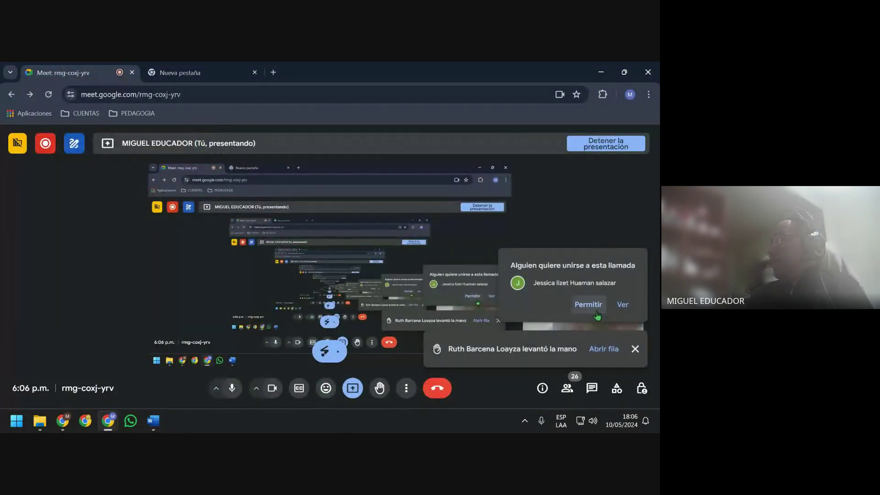
left_click(593, 305)
left_click(230, 67)
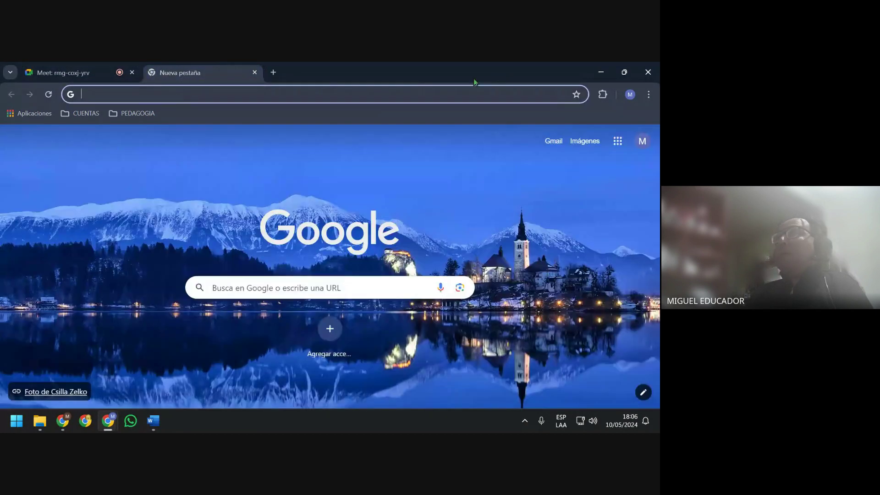
left_click(601, 72)
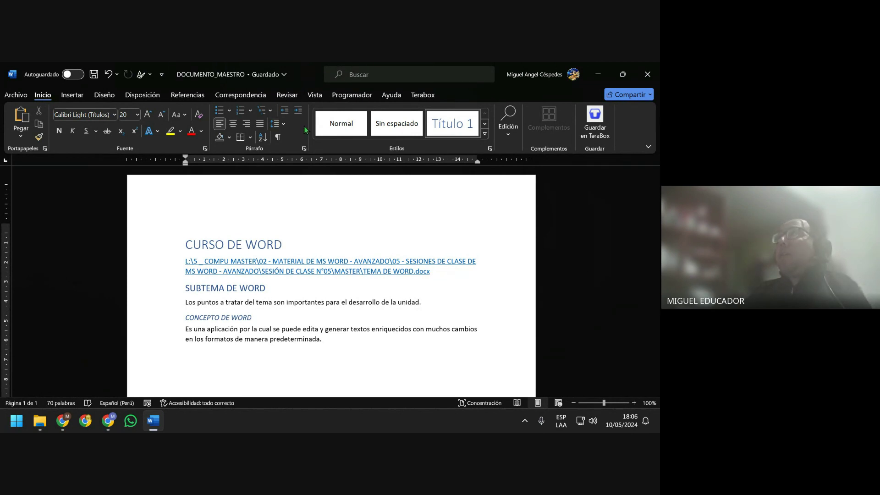
Switch DOCUMENTO_MAESTRO to Esquema (Outline) view from the Vista tab
left_click(314, 97)
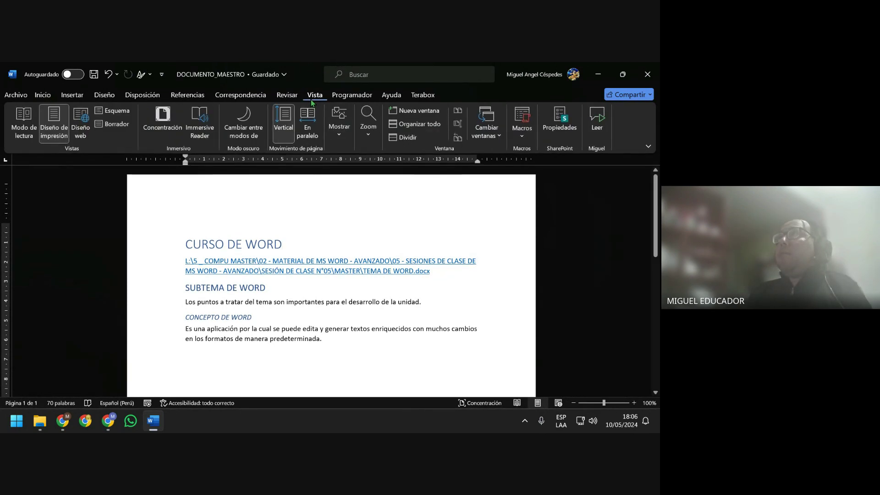
left_click(129, 114)
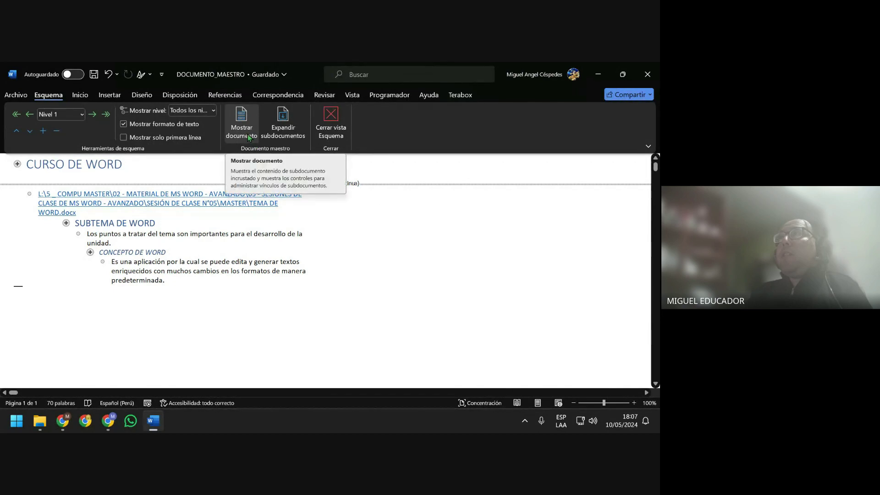
Use Mostrar documento and Expandir subdocumentos to show the TEMA DE WORD text inline
left_click(249, 138)
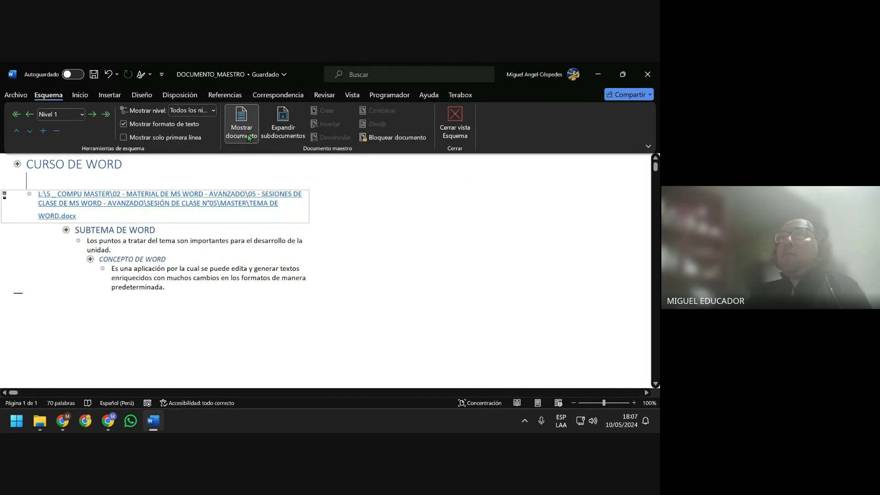
left_click(293, 136)
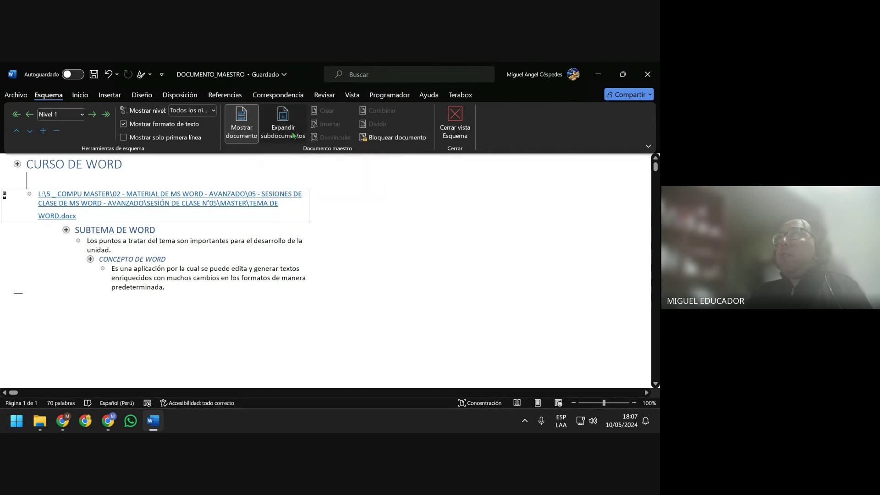
left_click(368, 211)
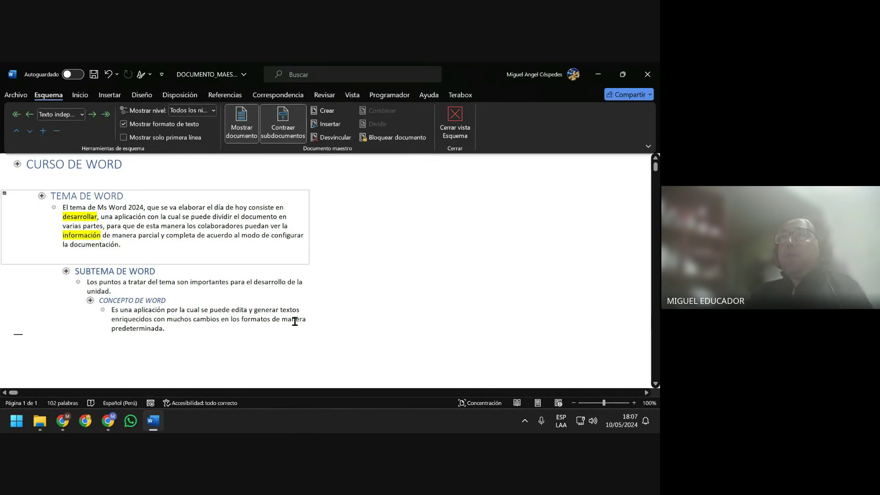
left_click(339, 327)
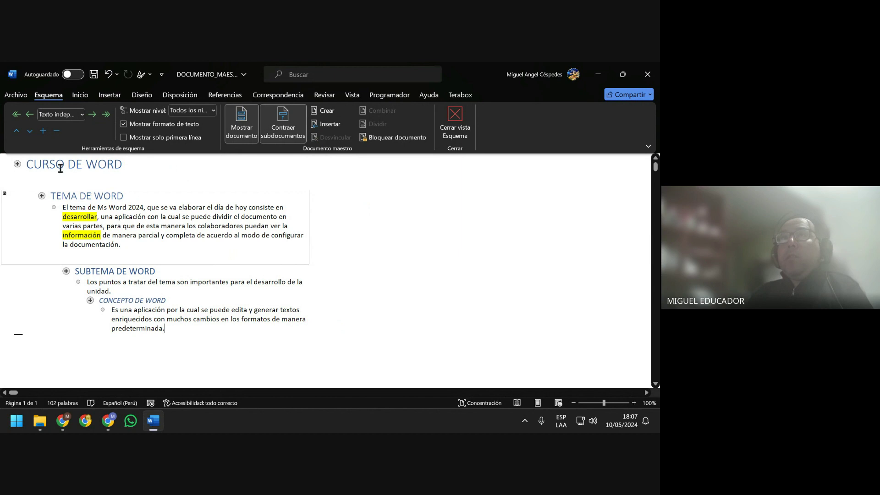
Check the outline levels of CURSO, TEMA, SUBTEMA and CONCEPTO DE WORD, then save
left_click(85, 165)
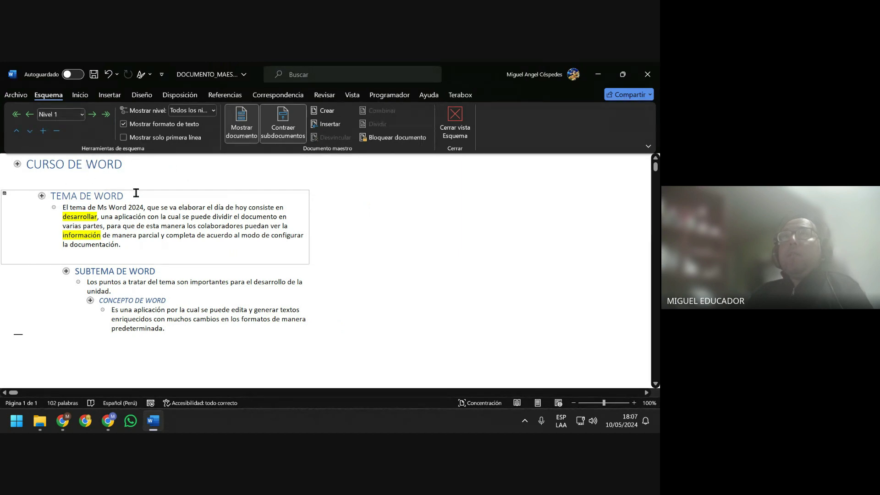
left_click(136, 192)
left_click(161, 273)
left_click(173, 298)
left_click(94, 74)
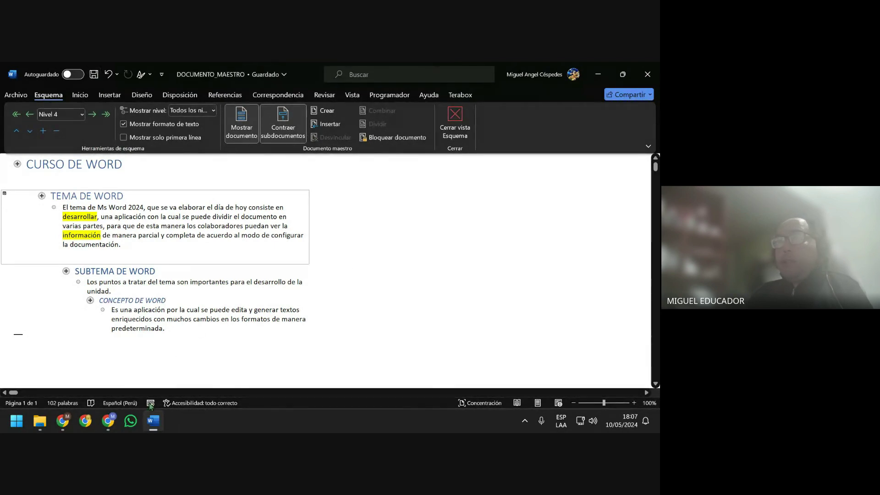
mouse_move(108, 421)
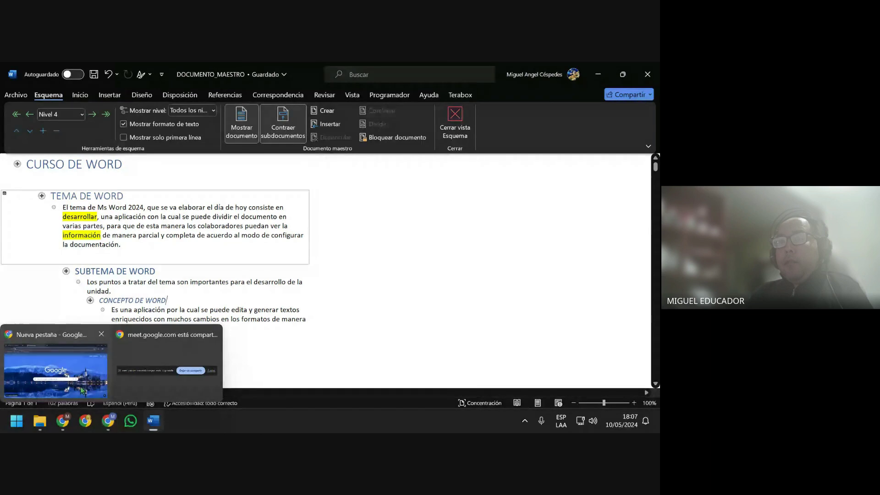
Admit the new participant from the Meet tab, then minimize Chrome back to Word
left_click(55, 362)
left_click(62, 72)
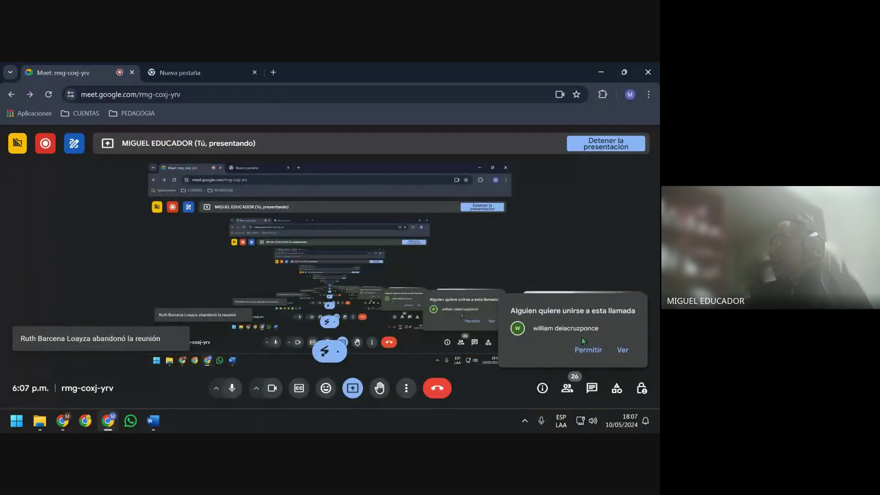
left_click(588, 350)
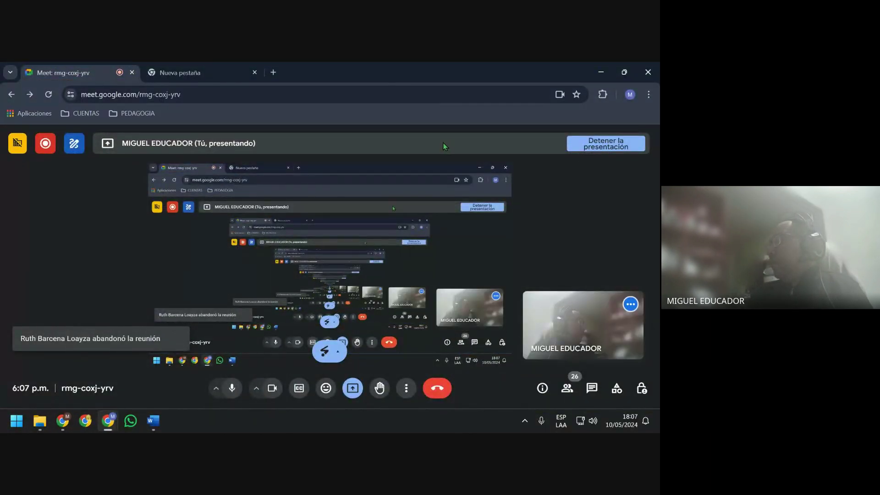
key("ctrl+Tab")
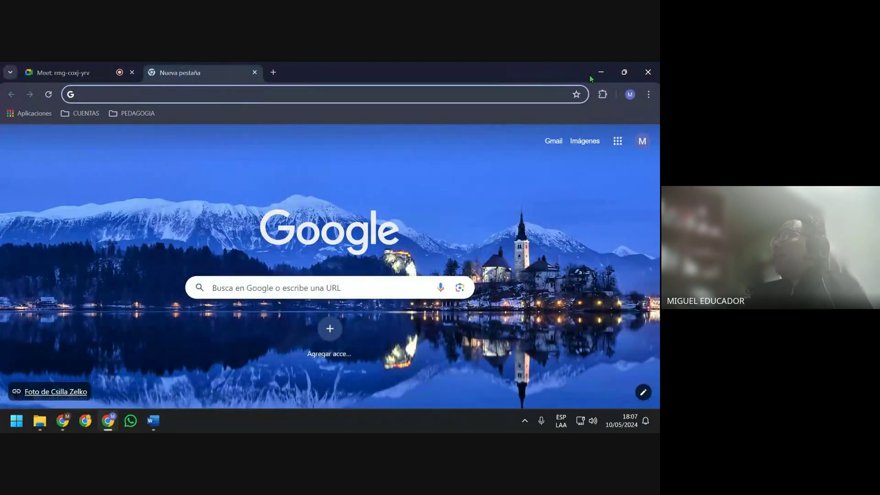
left_click(601, 72)
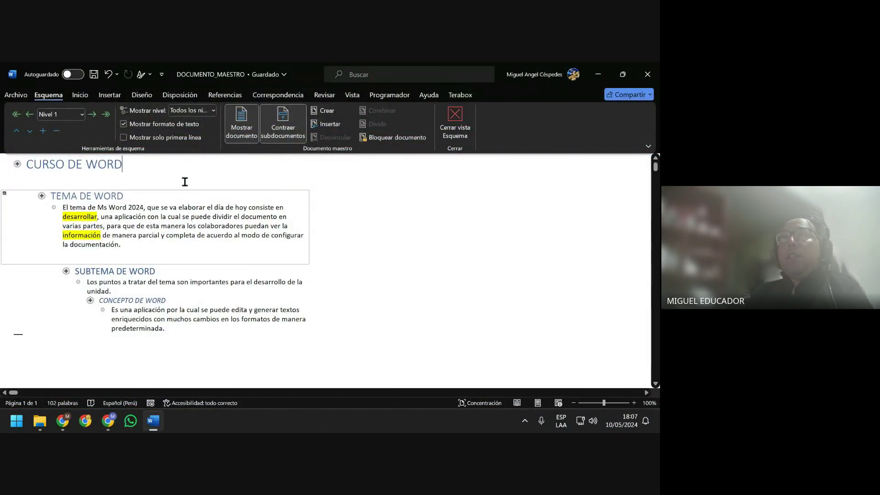
Close Outline view back to the page layout and save the document
left_click(464, 139)
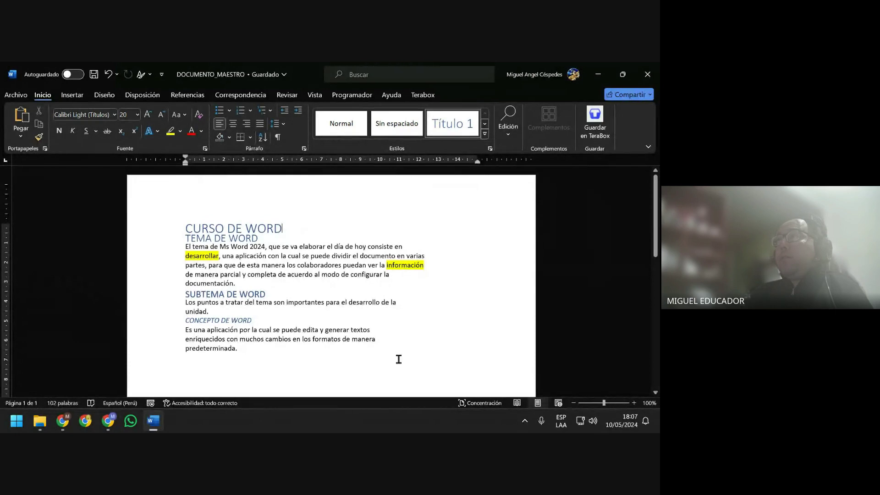
left_click(369, 369)
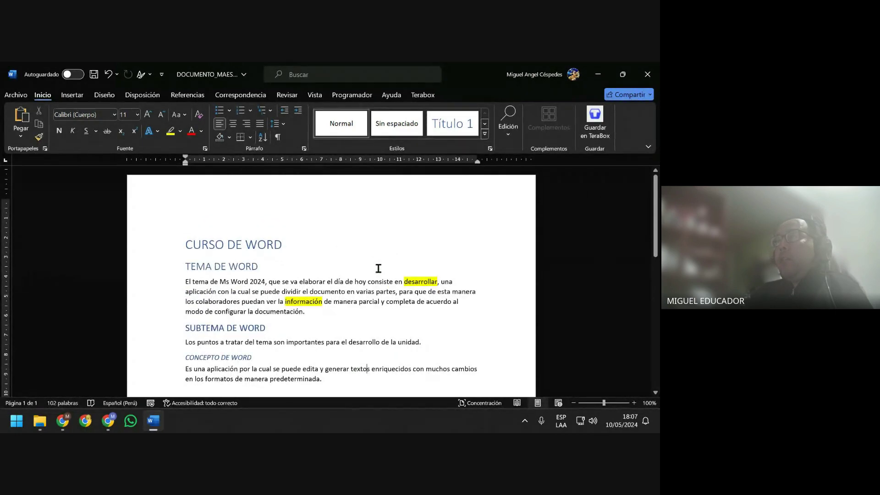
scroll(378, 268, "down", 2)
key("ctrl+s")
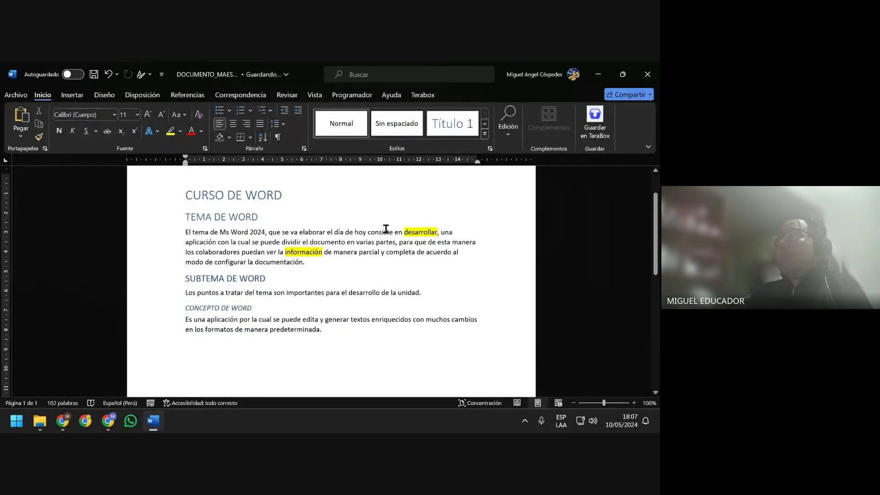
Check the styles of the CURSO, TEMA, SUBTEMA and CONCEPTO DE WORD paragraphs in the Estilos gallery
left_click(296, 198)
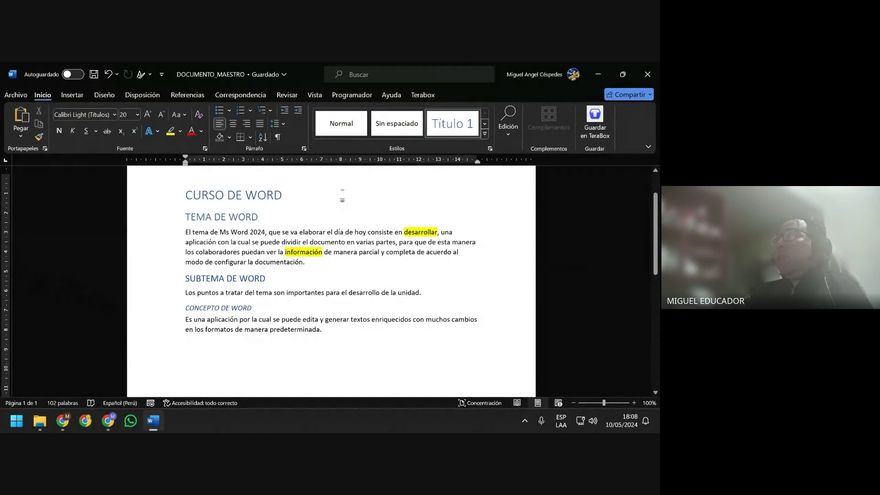
mouse_move(234, 217)
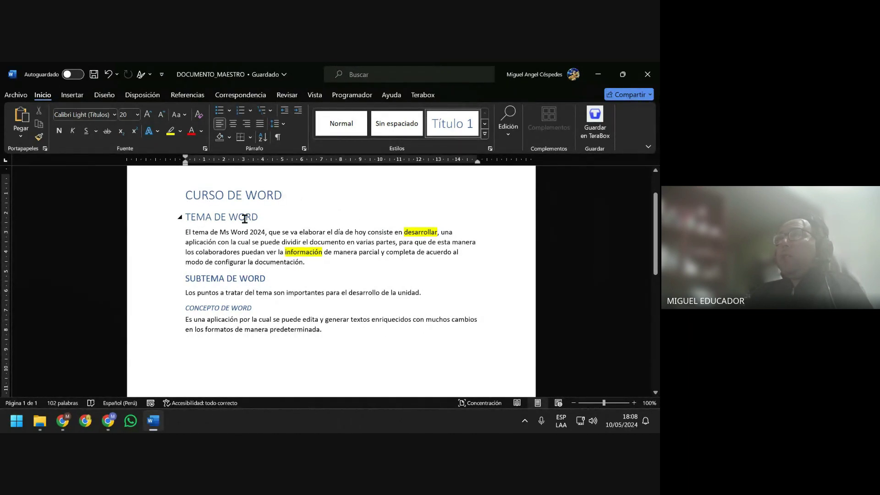
left_click(263, 217)
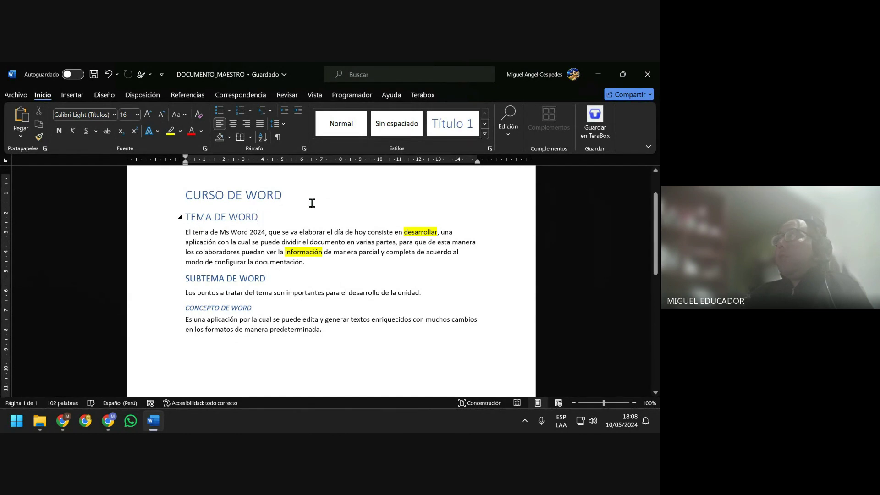
left_click(485, 134)
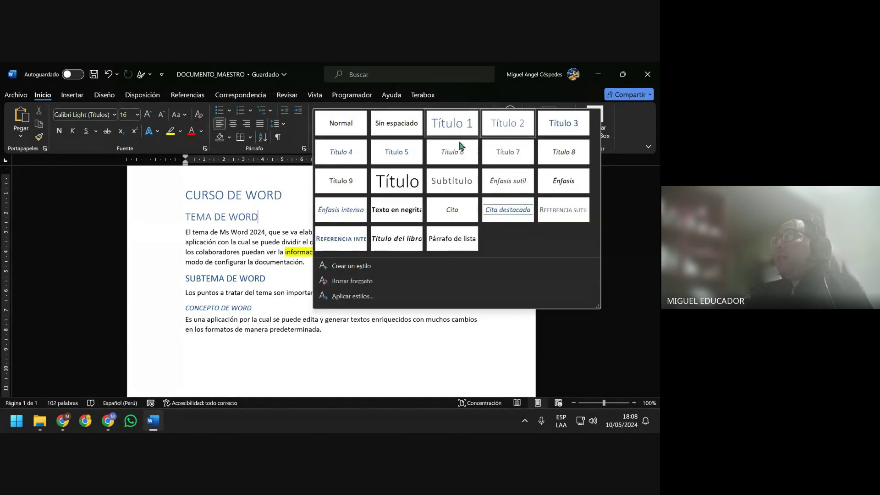
left_click(274, 276)
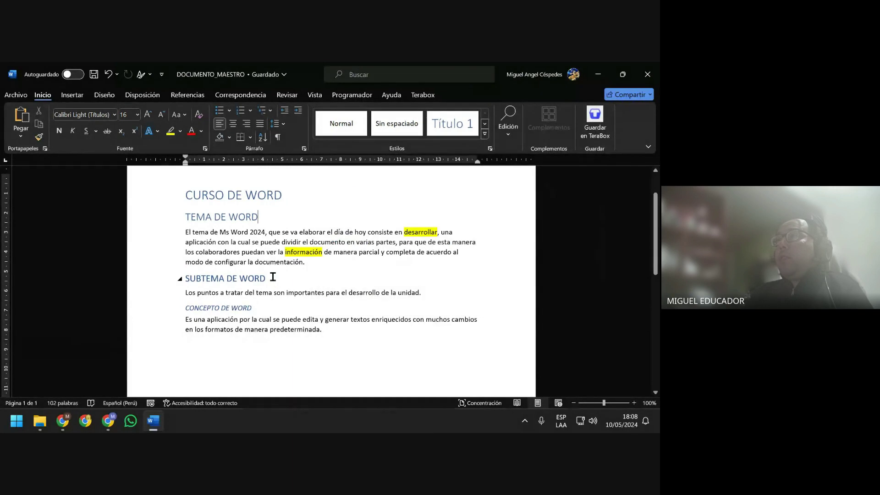
left_click(272, 277)
left_click(263, 306)
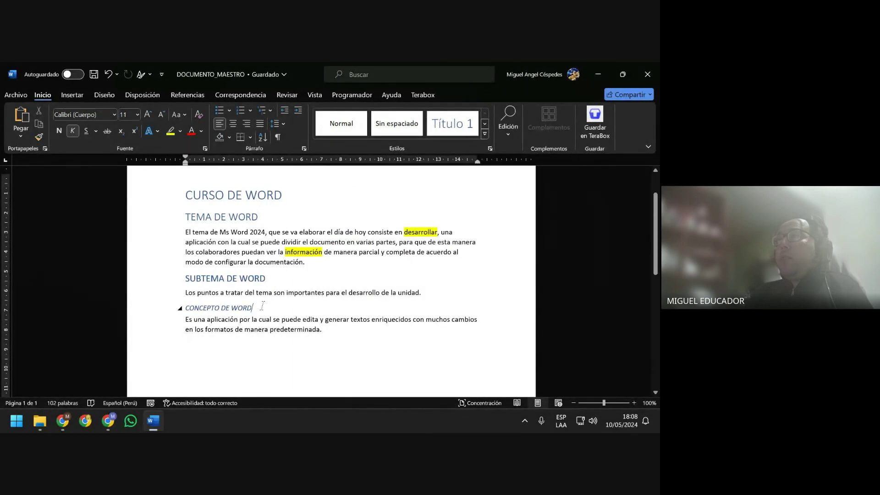
left_click(390, 364)
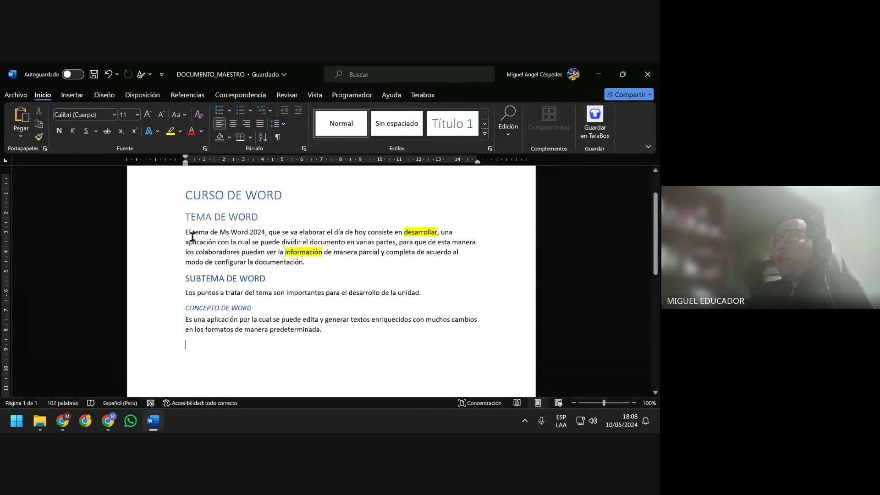
Remove the yellow highlighting from the first body paragraph and save DOCUMENTO_MAESTRO
left_click_drag(186, 232, 321, 259)
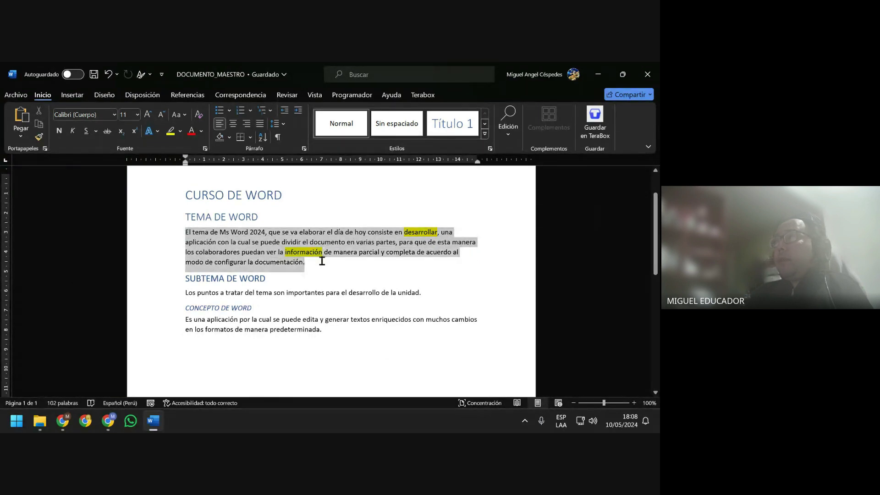
left_click(180, 132)
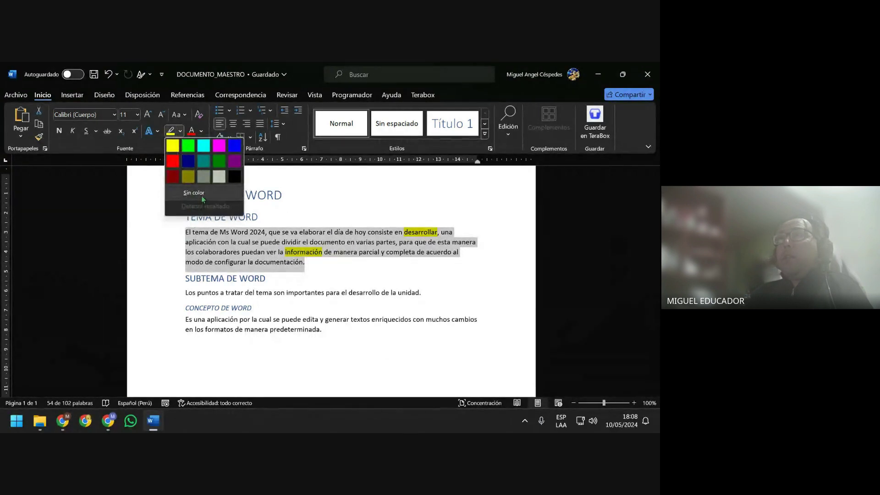
left_click(202, 195)
left_click(411, 270)
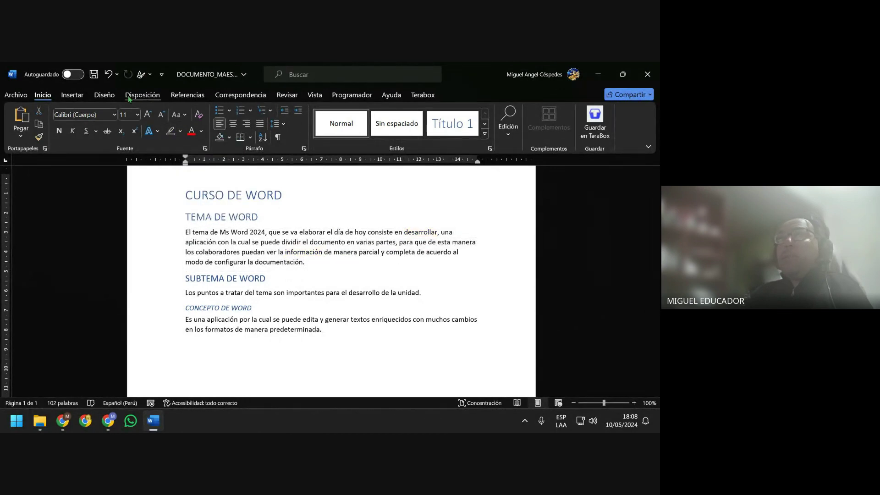
left_click(93, 74)
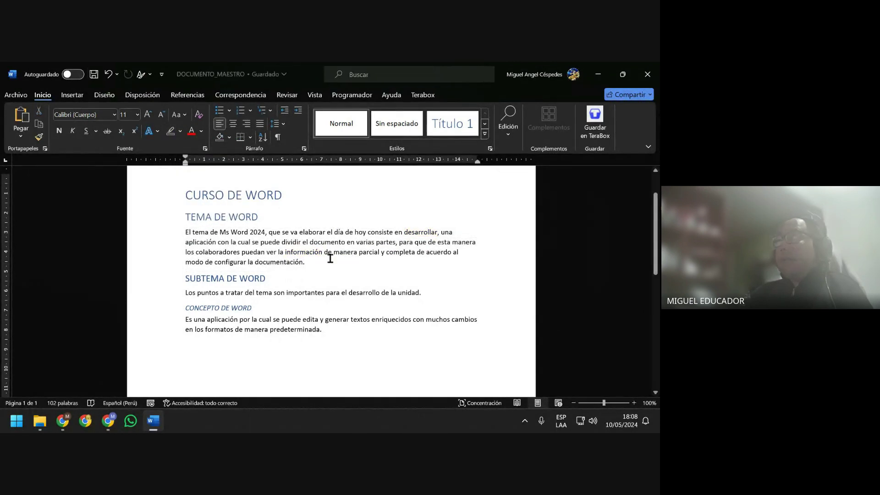
Check the styles of the CURSO DE WORD title and the body text
scroll(351, 284, "up", 1)
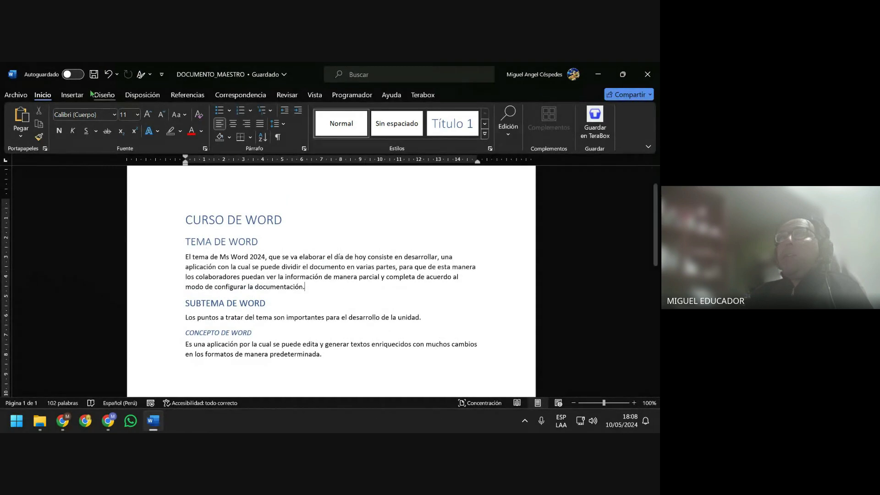
left_click(328, 218)
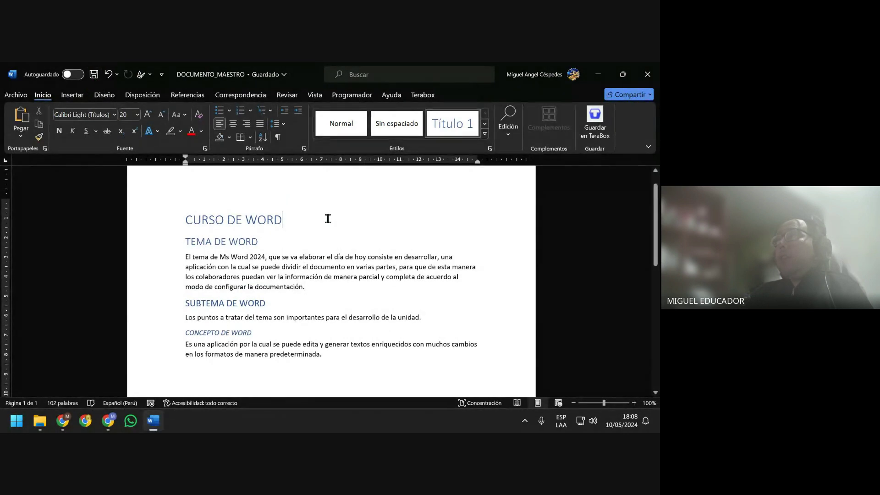
left_click(326, 317)
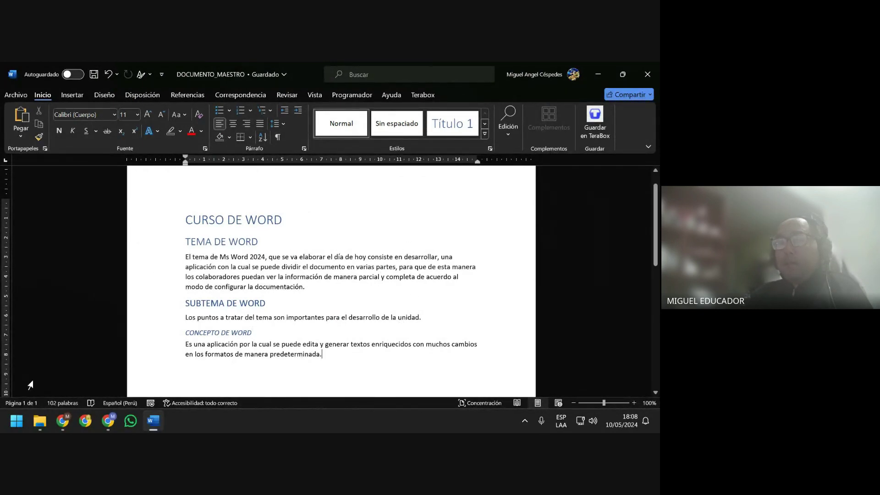
mouse_move(39, 421)
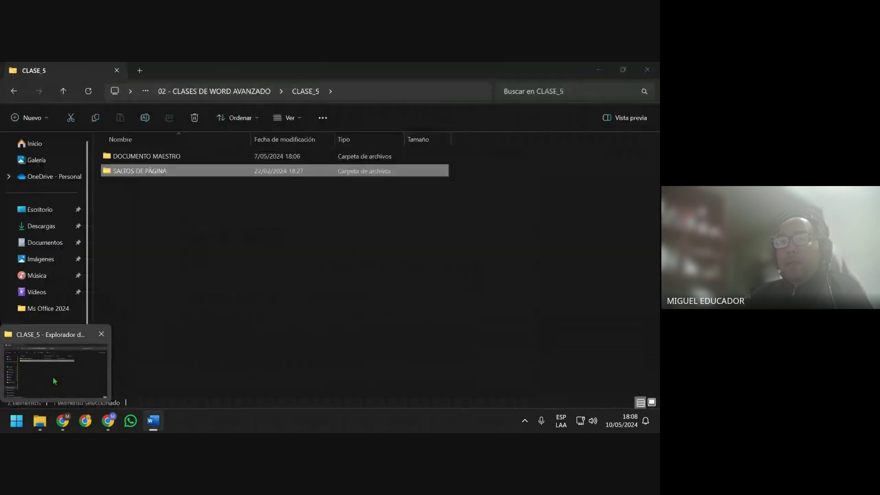
In File Explorer, navigate to 05 - SESIONES > SESIÓN DE CLASE N°05 > MASTER
left_click(53, 376)
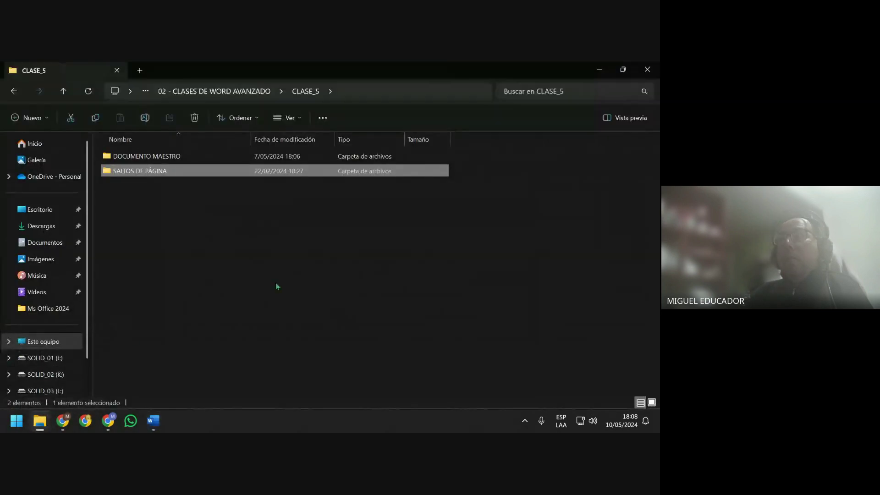
left_click(178, 159)
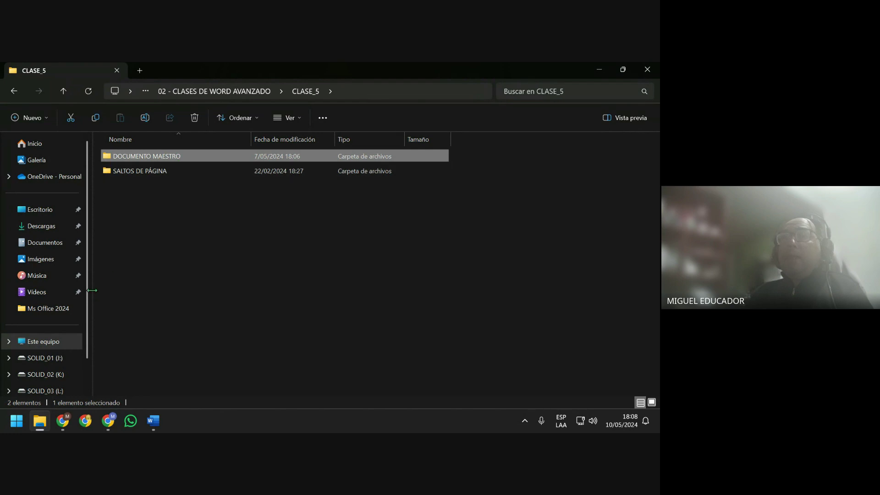
left_click(216, 94)
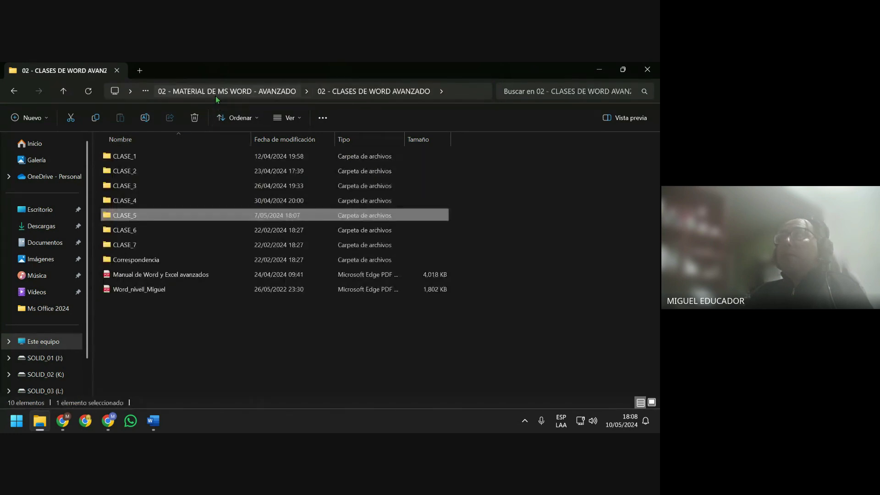
left_click(231, 91)
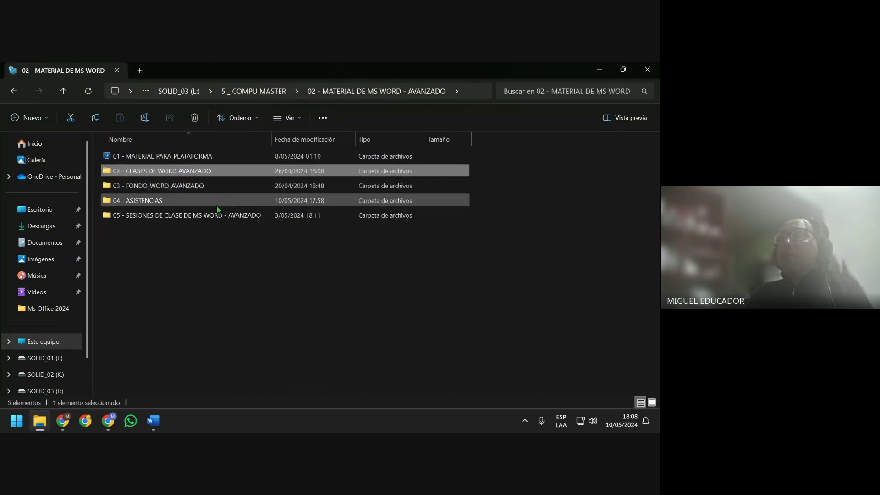
double_click(212, 218)
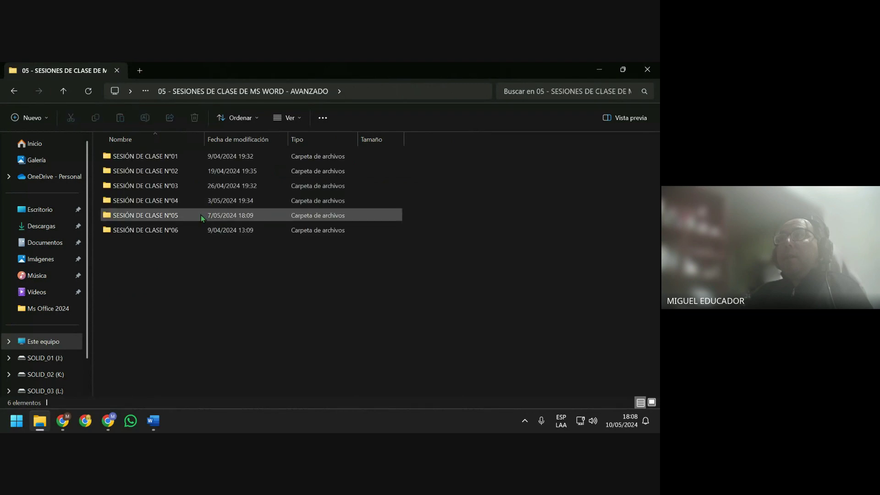
left_click(200, 216)
double_click(201, 216)
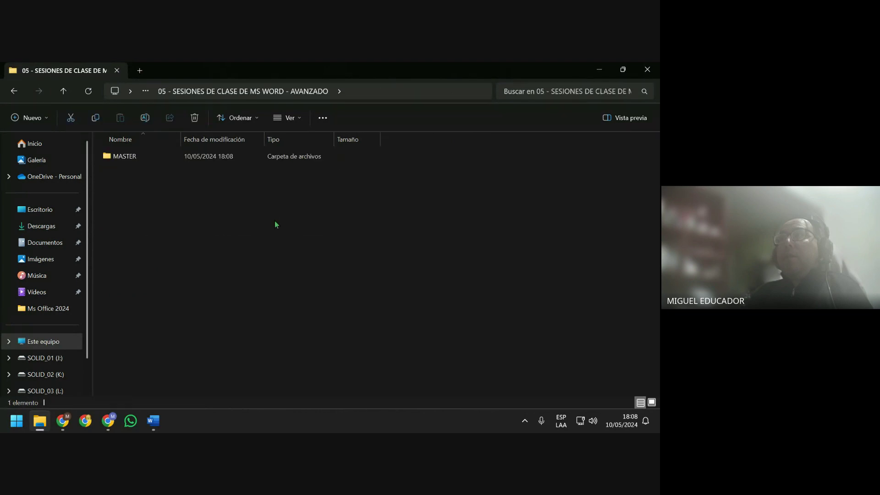
left_click(212, 156)
double_click(213, 156)
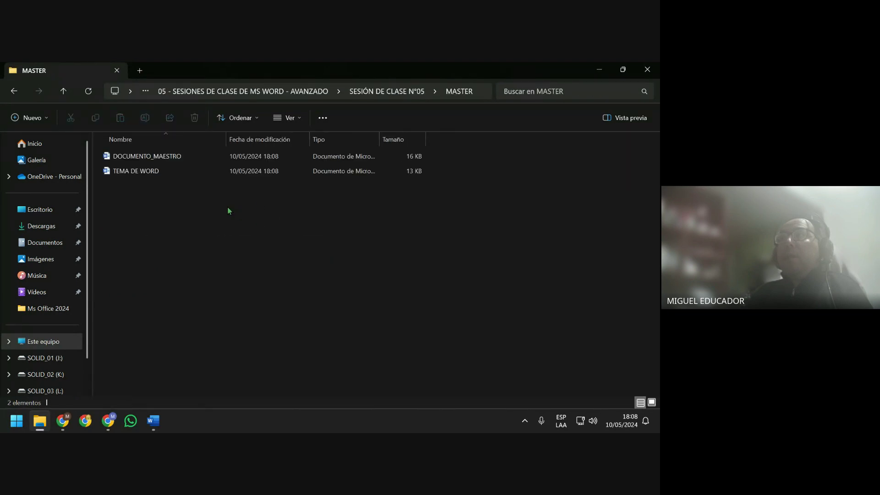
Try to permanently delete TEMA DE WORD with Shift+Delete, retrying after the in-use warning
left_click(170, 173)
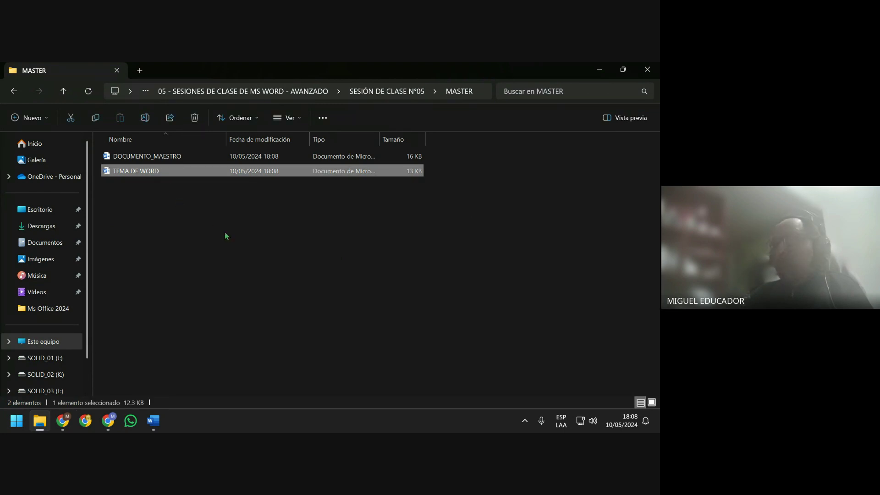
key("shift+Delete")
key("Return")
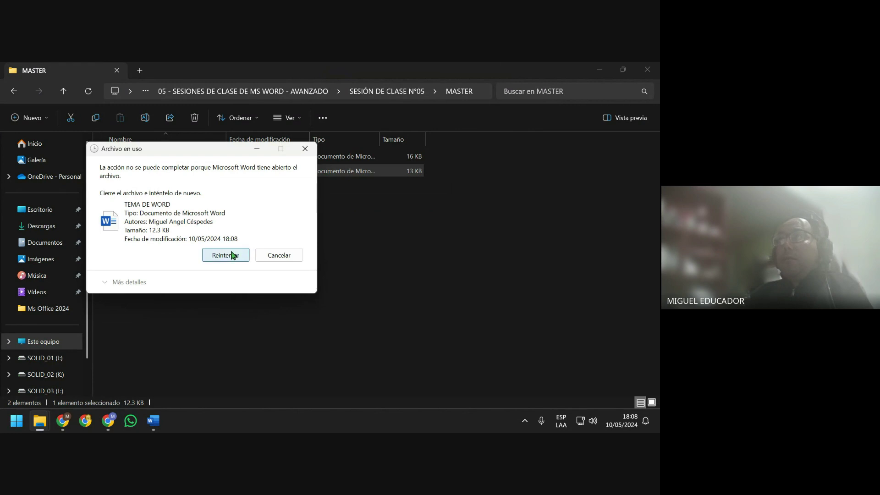
left_click(233, 256)
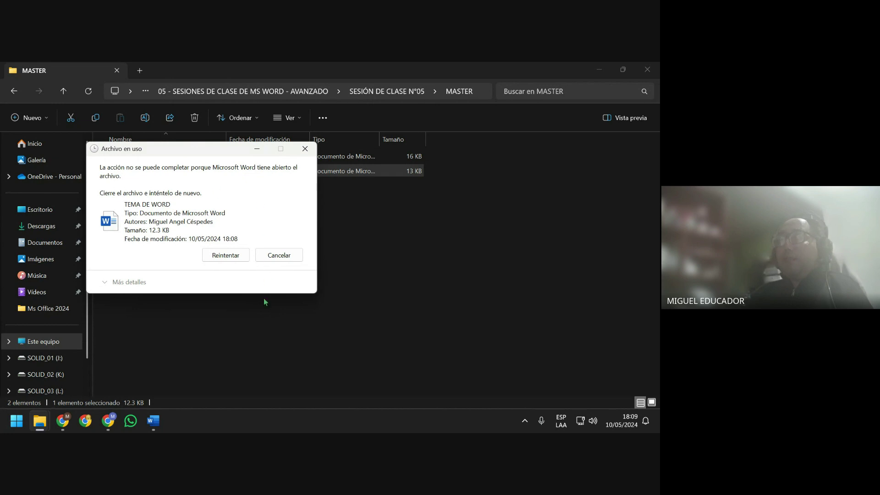
Return to Word and check the styles of the title and last body paragraph
left_click(153, 418)
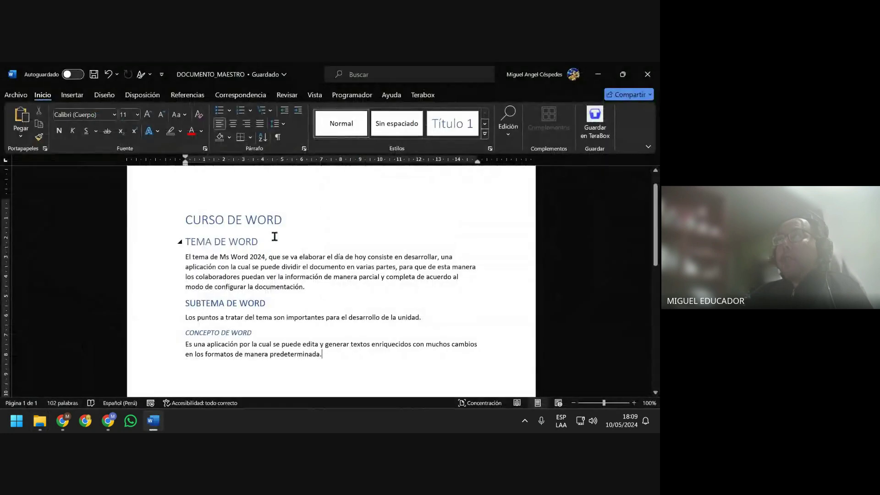
left_click(289, 222)
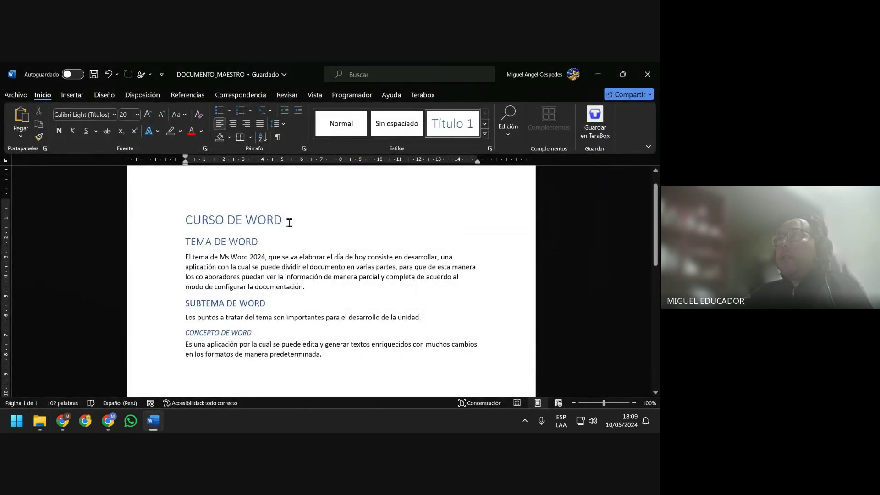
left_click(285, 308)
left_click(337, 355)
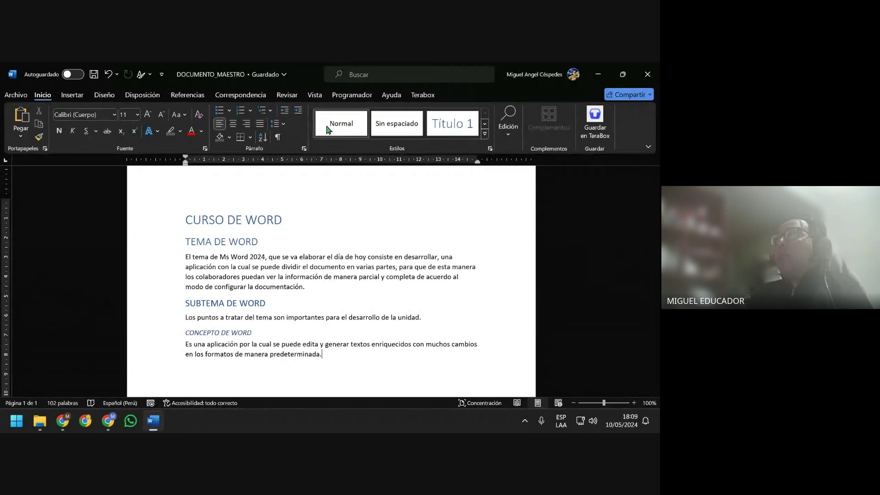
Switch the document to Esquema (Outline) view from the Vista tab
left_click(287, 95)
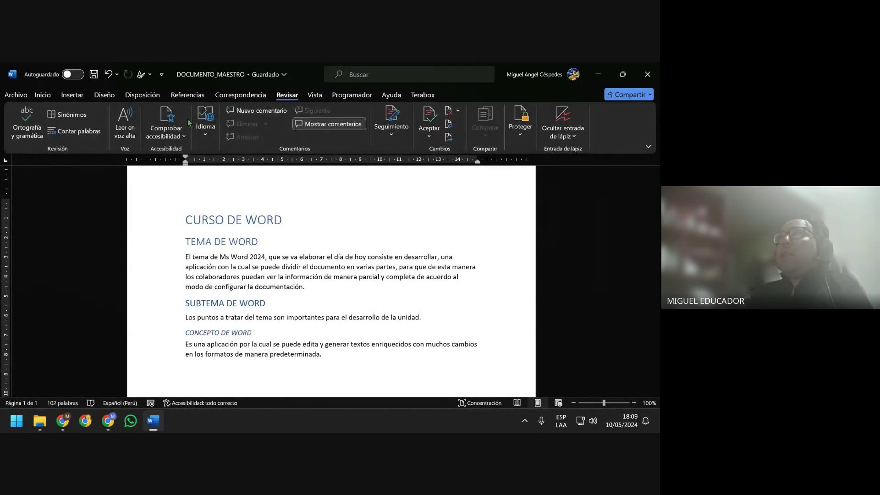
left_click(315, 95)
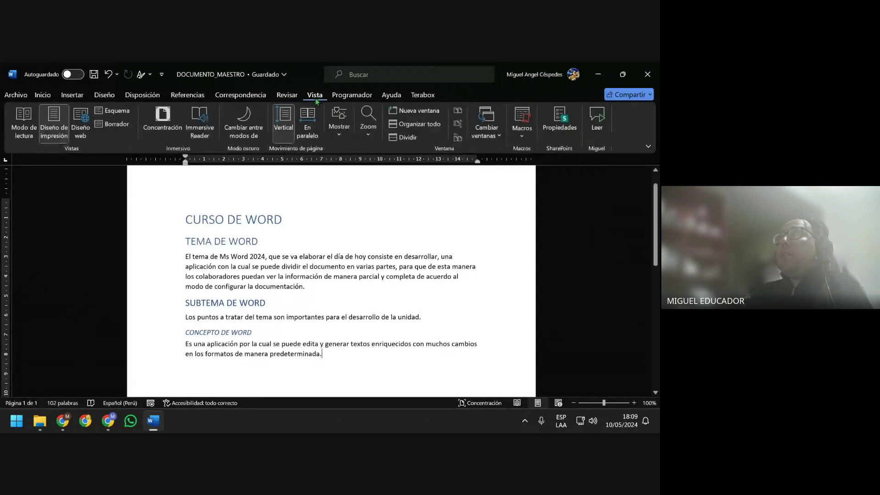
left_click(114, 113)
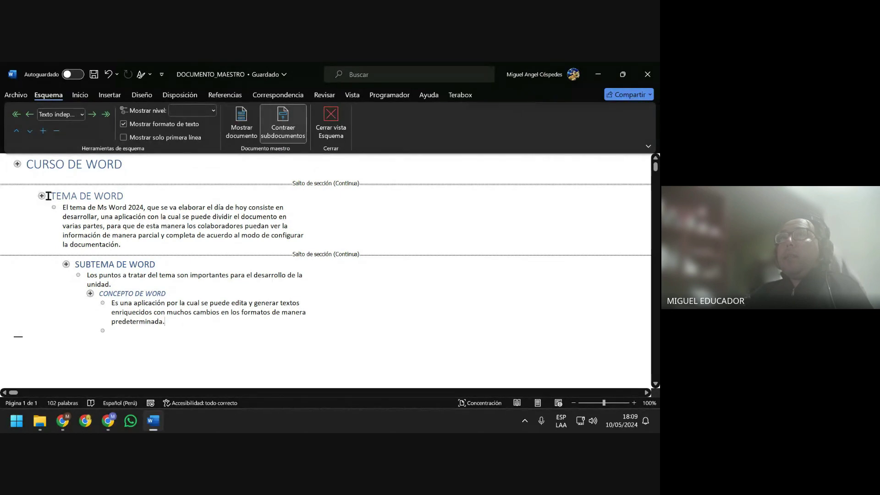
Select the TEMA DE WORD subdocument, Desvincular it into the master, and save
left_click_drag(49, 196, 302, 253)
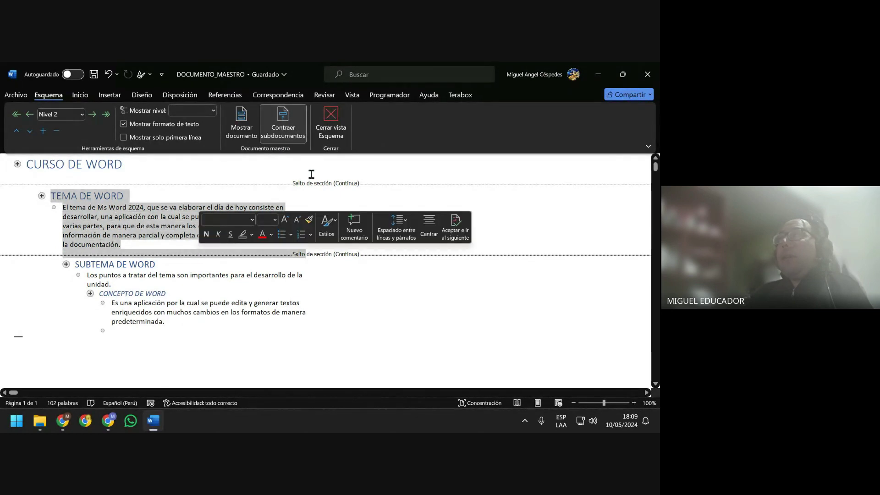
left_click(288, 138)
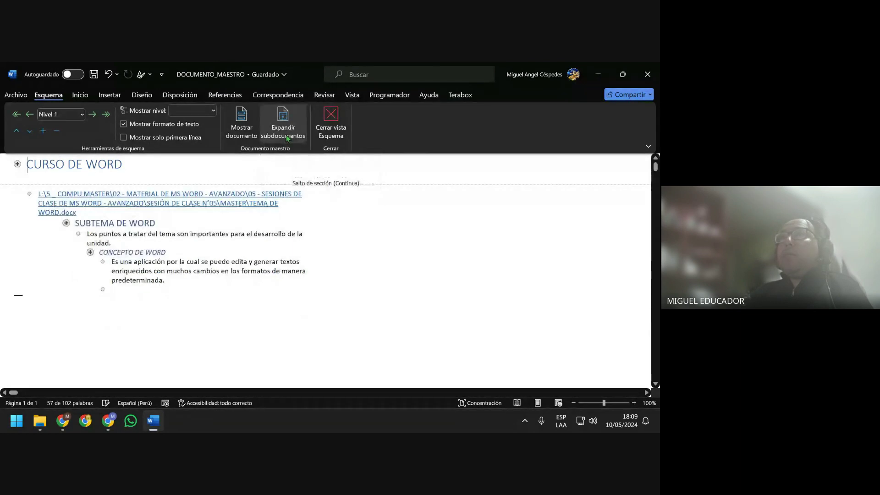
left_click(285, 133)
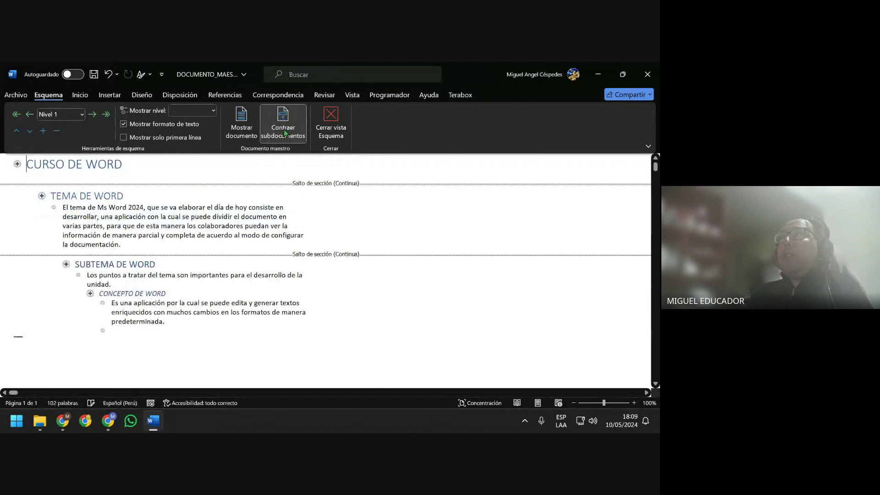
left_click(245, 133)
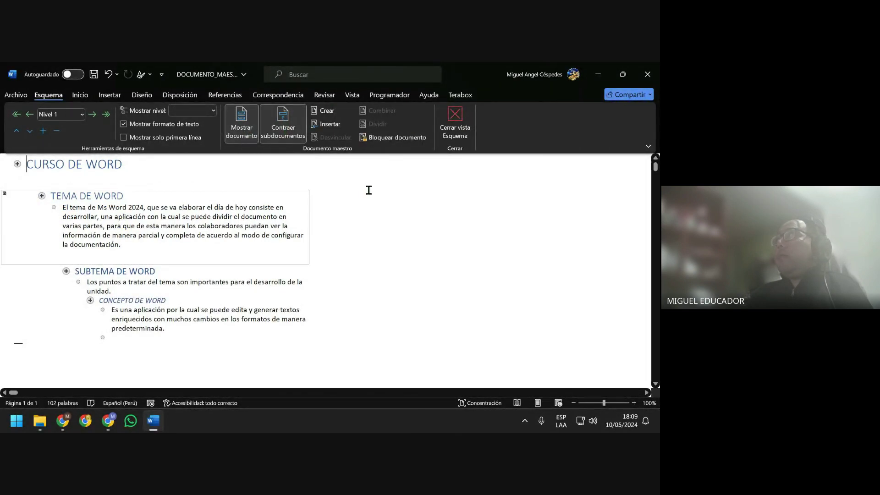
left_click_drag(233, 244, 53, 196)
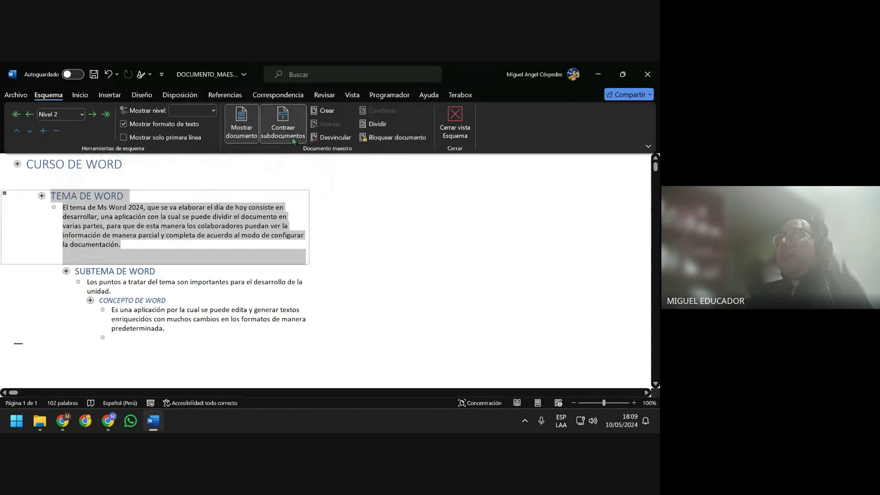
left_click(335, 137)
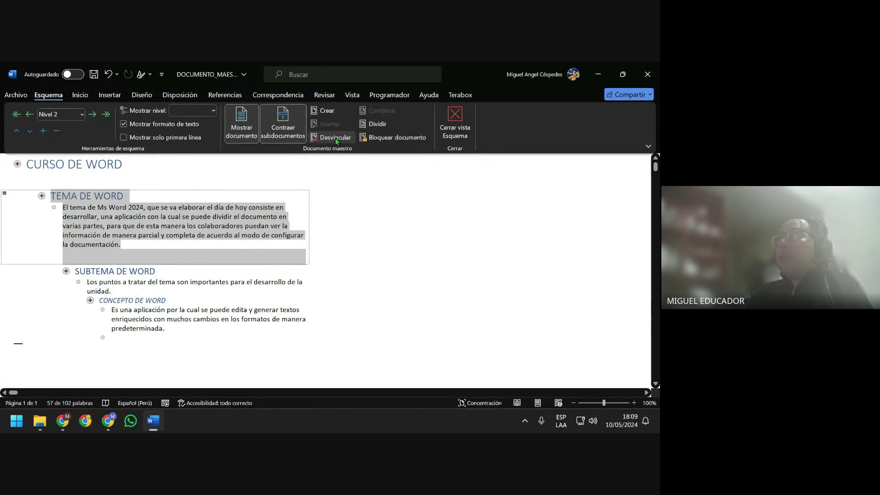
left_click(379, 243)
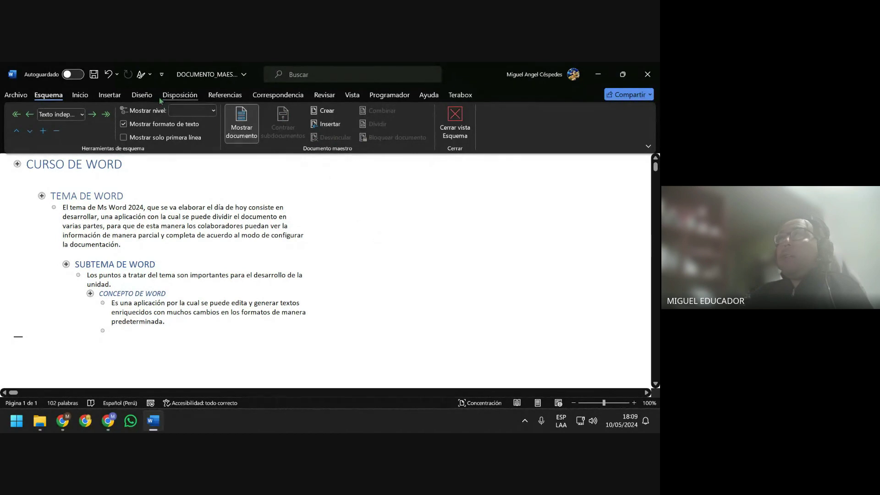
left_click(95, 74)
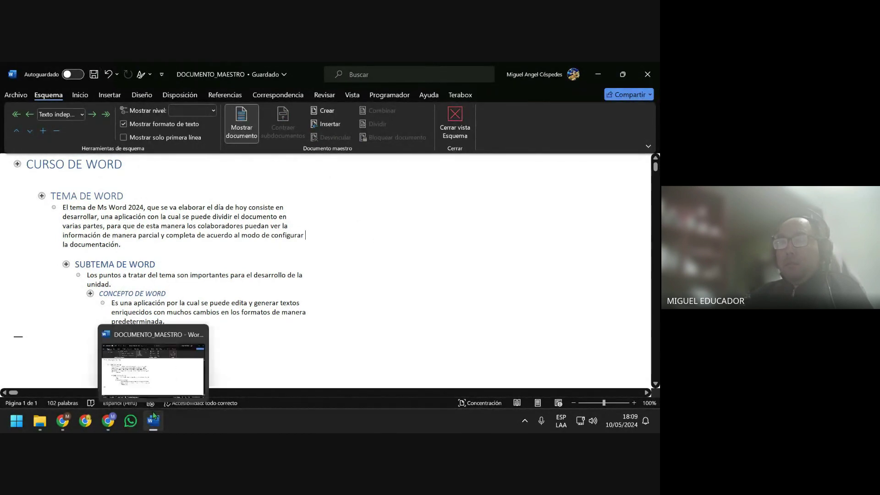
mouse_move(40, 421)
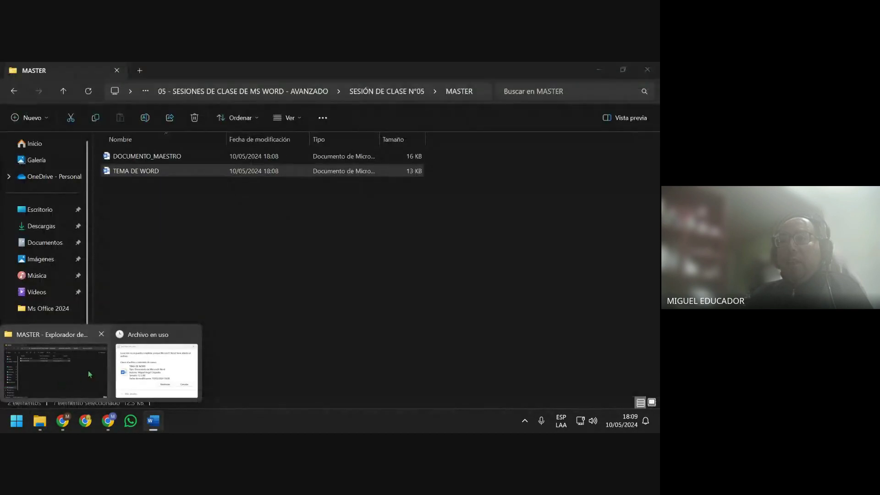
Dismiss the in-use error and retry deleting TEMA DE WORD via right-click Eliminar, cancelling the warning
left_click(131, 368)
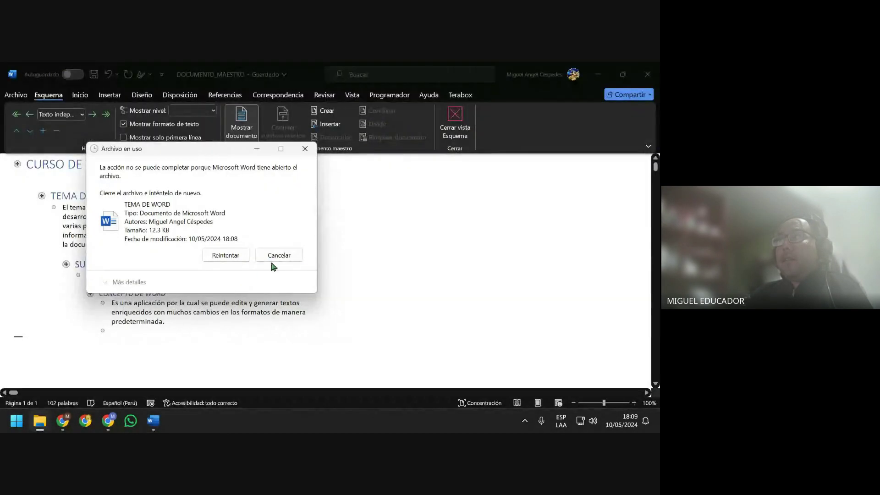
left_click(279, 255)
mouse_move(40, 420)
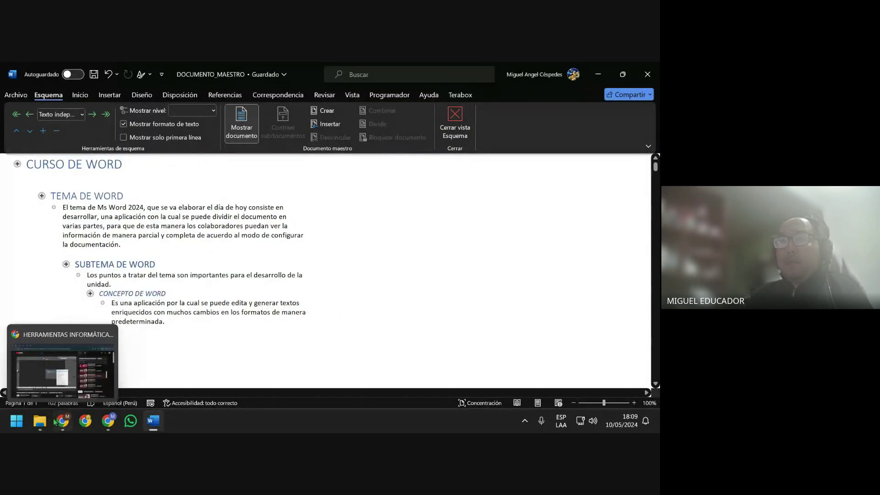
left_click(59, 367)
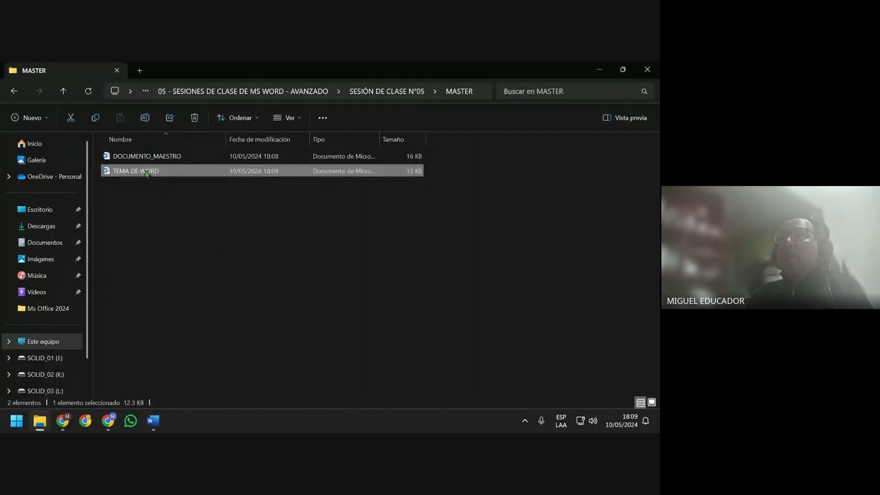
right_click(165, 176)
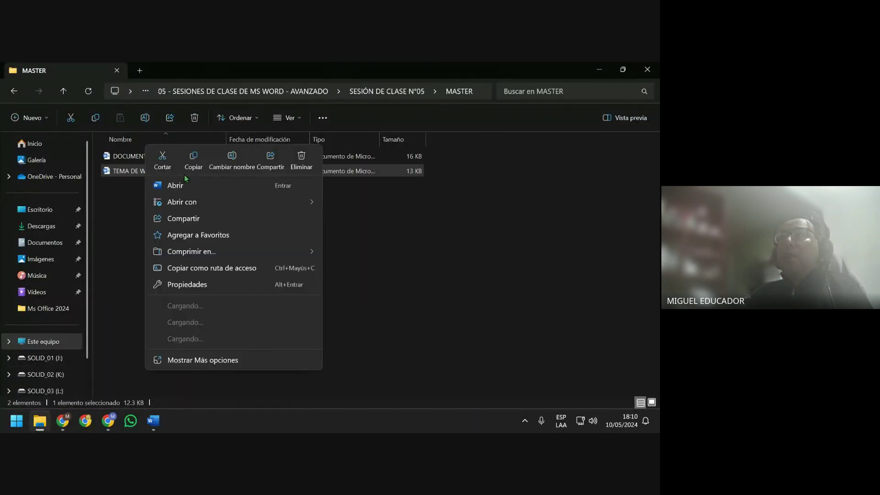
left_click(302, 160)
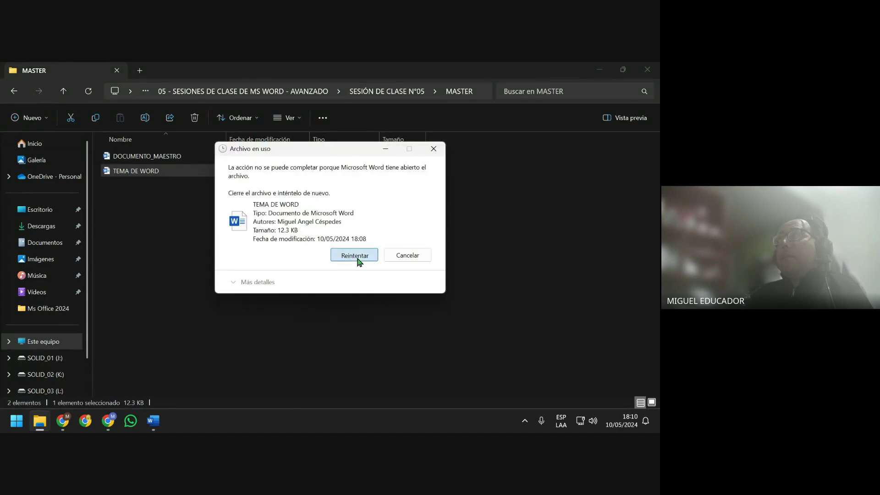
left_click(359, 256)
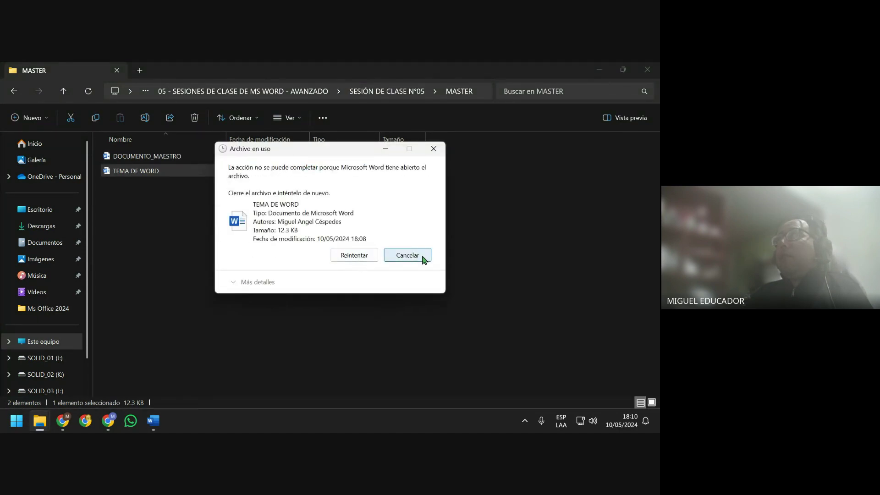
left_click(393, 258)
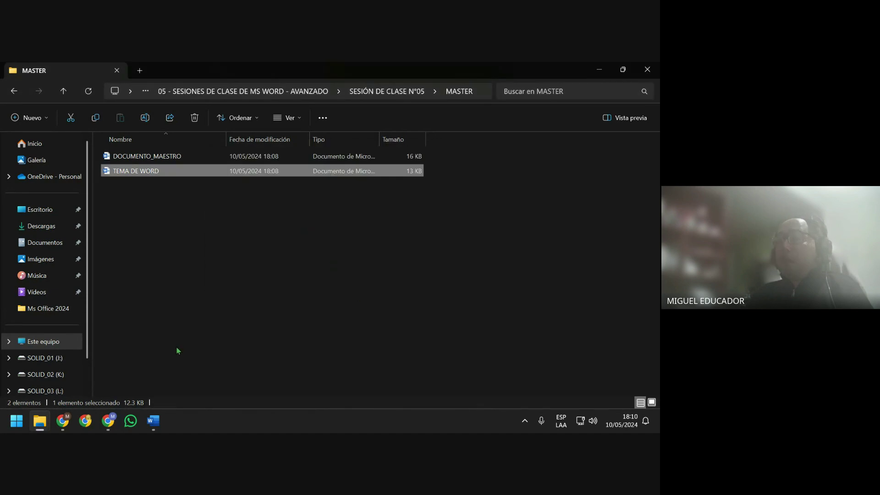
Close Word, permanently delete TEMA DE WORD, and reopen DOCUMENTO_MAESTRO
left_click(153, 421)
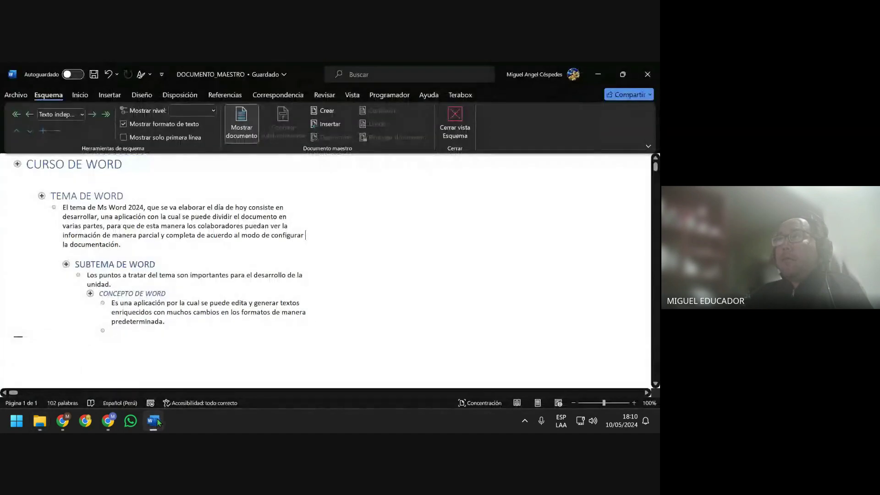
left_click(647, 74)
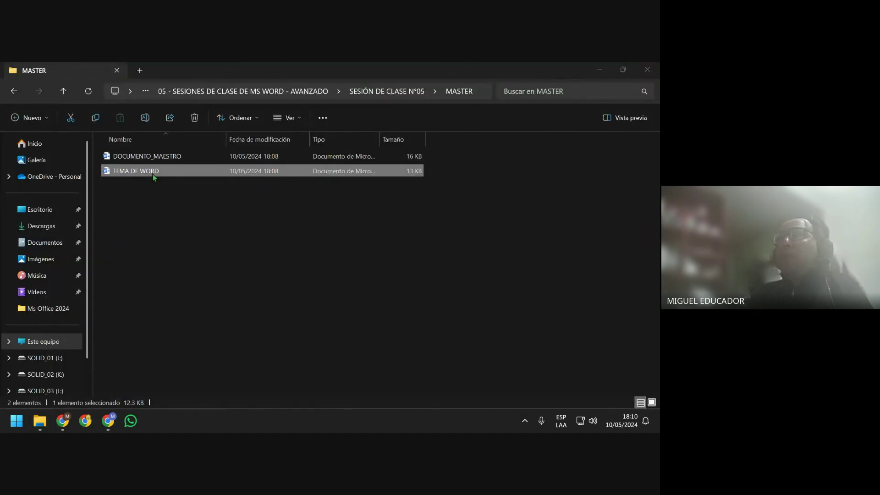
key("shift+Delete")
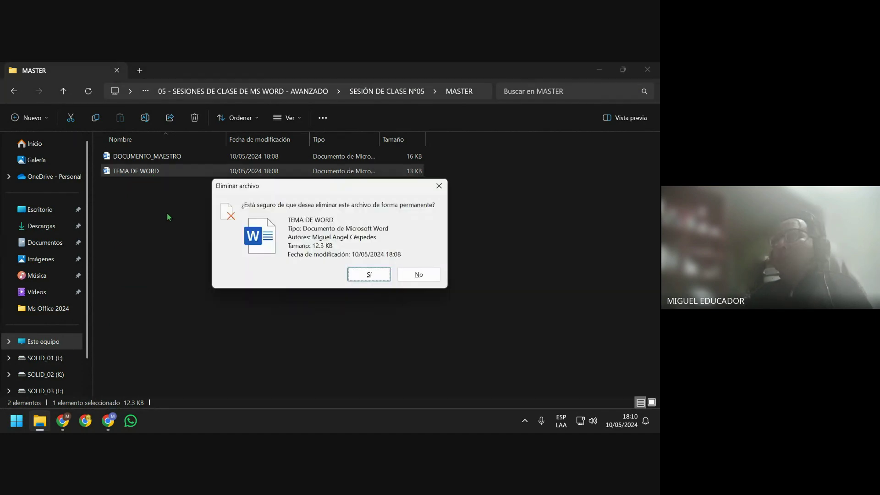
key("Return")
left_click(172, 156)
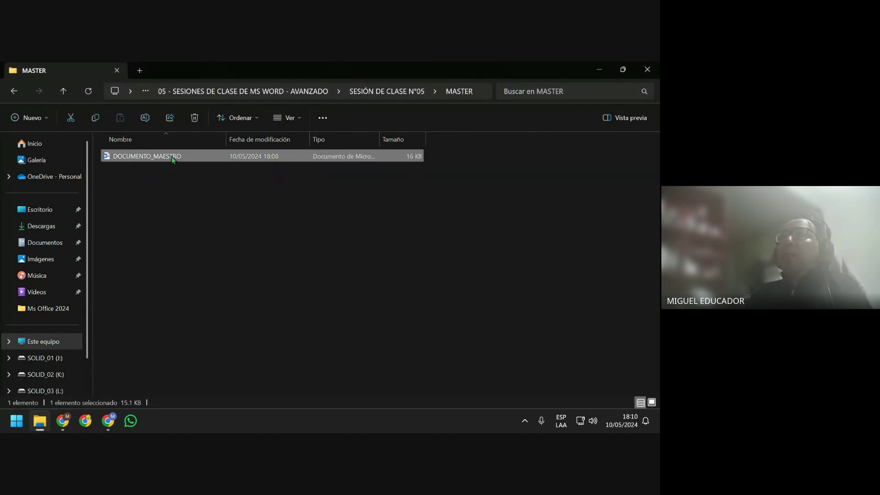
double_click(172, 156)
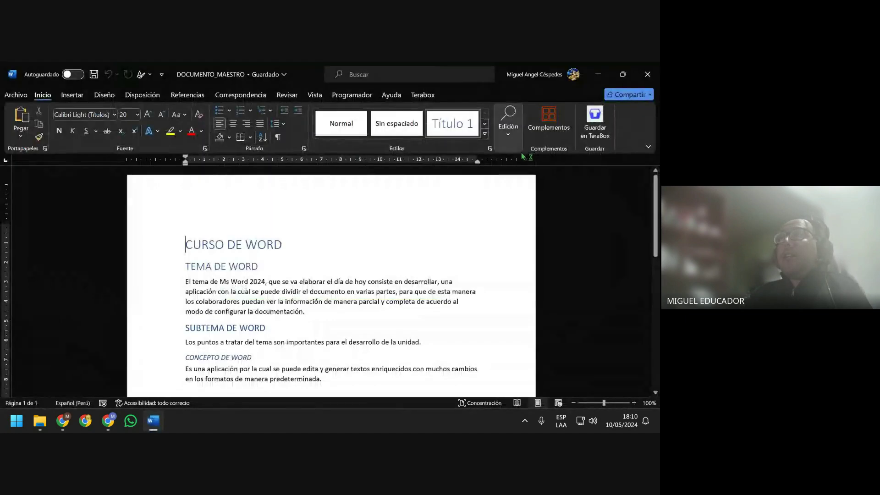
In Outline view, delete the empty trailing bullet, save, and close Outline view
scroll(362, 287, "down", 1)
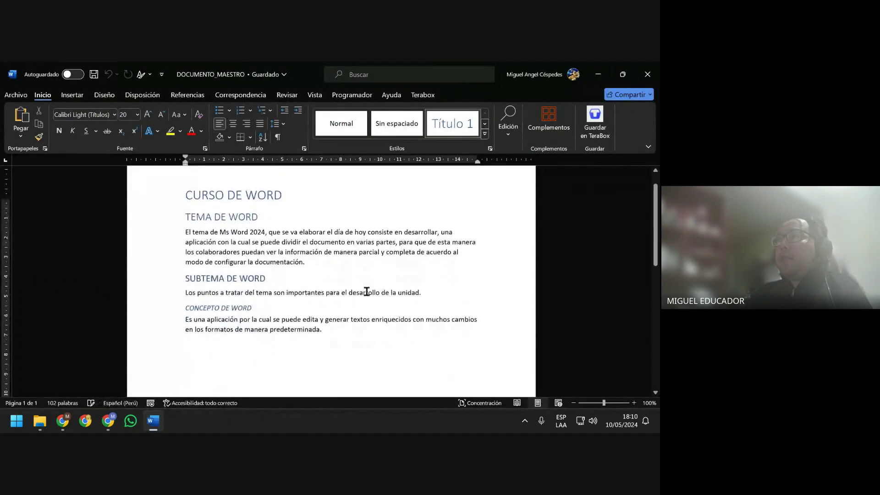
left_click(316, 96)
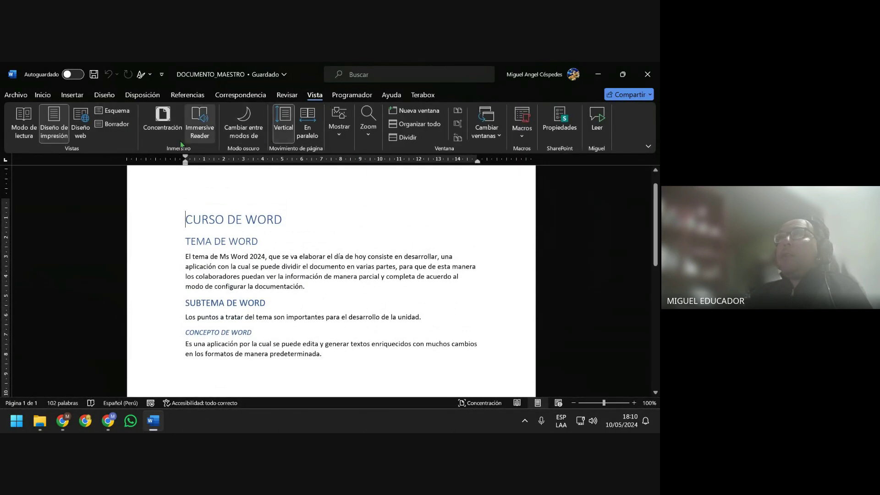
left_click(113, 111)
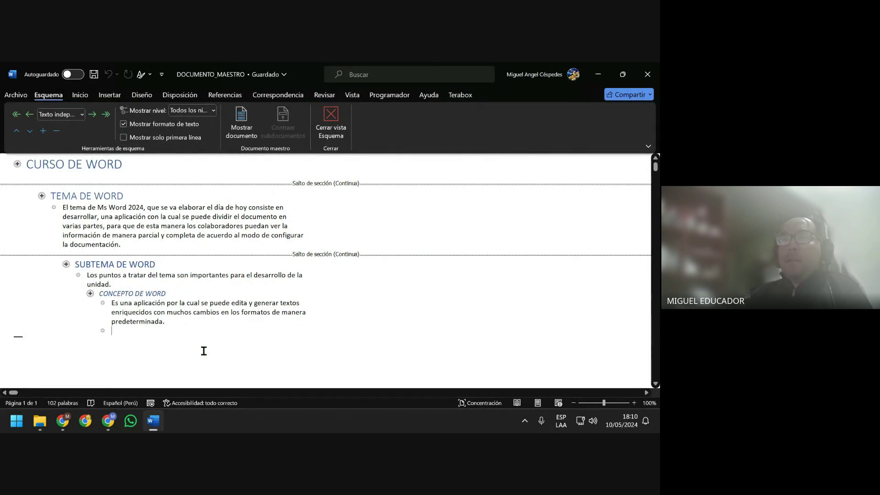
key("BackSpace")
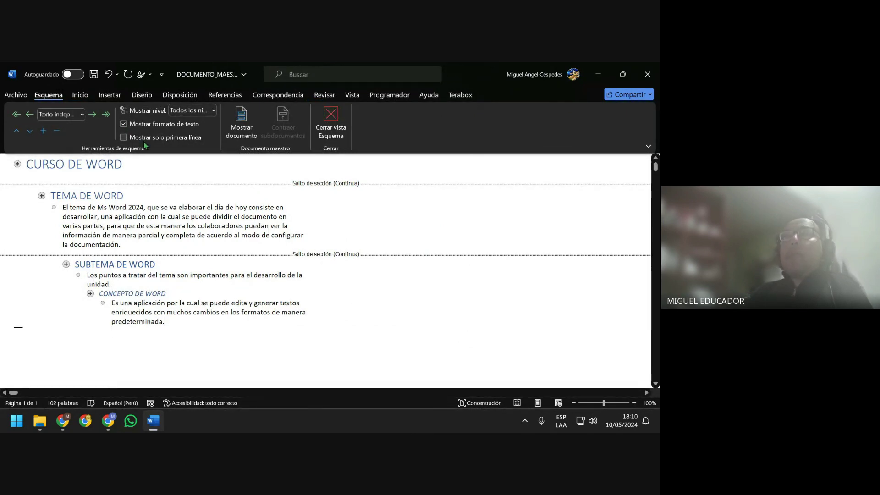
left_click(93, 74)
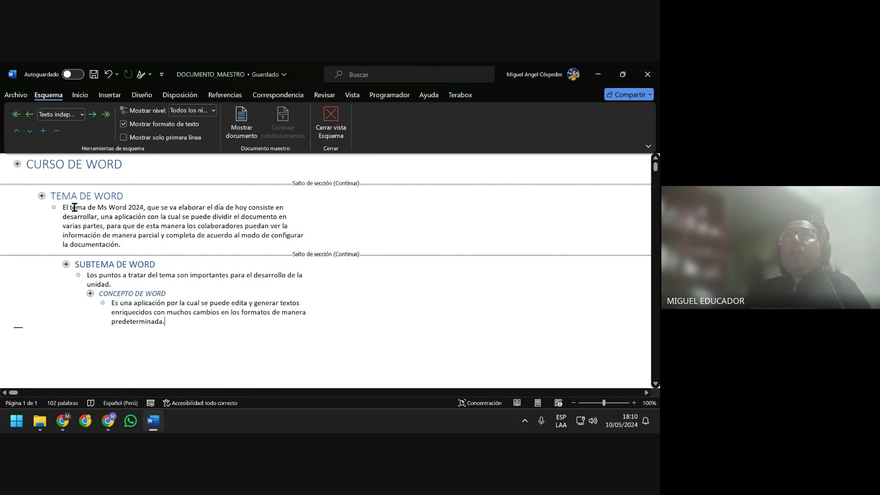
left_click(133, 170)
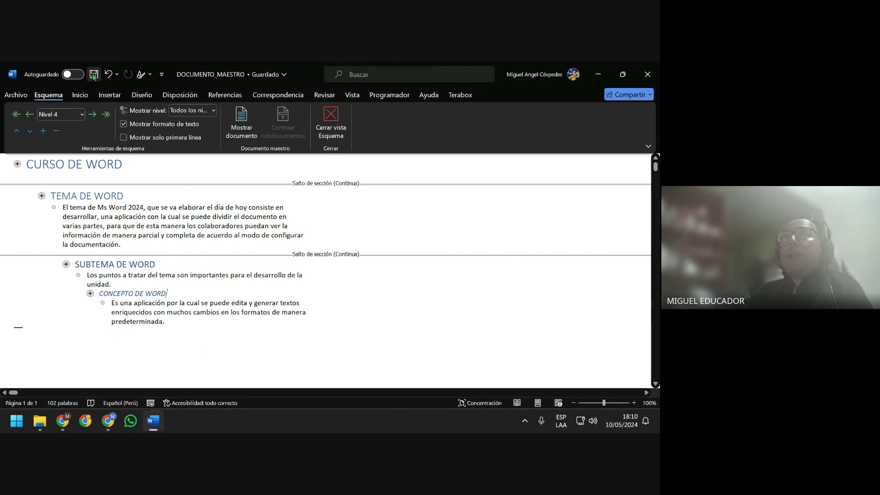
left_click(331, 121)
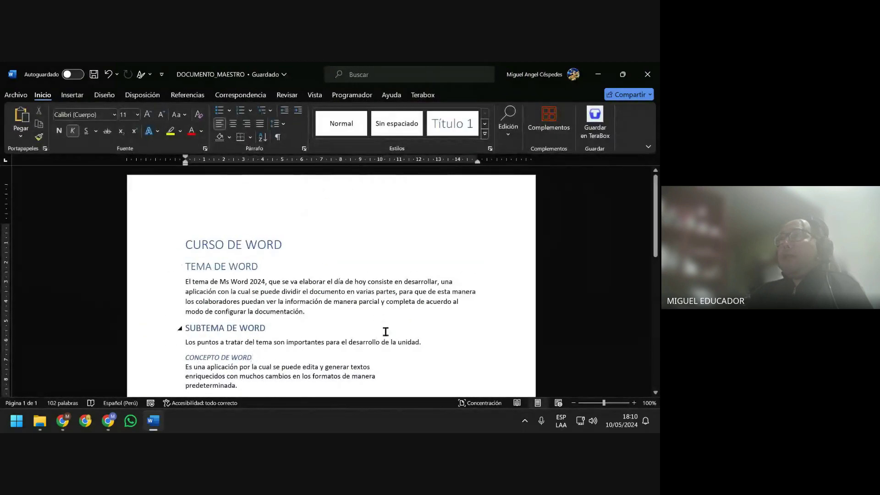
Apply the Título 4 style to the CONCEPTO DE WORD heading
scroll(387, 330, "down", 1)
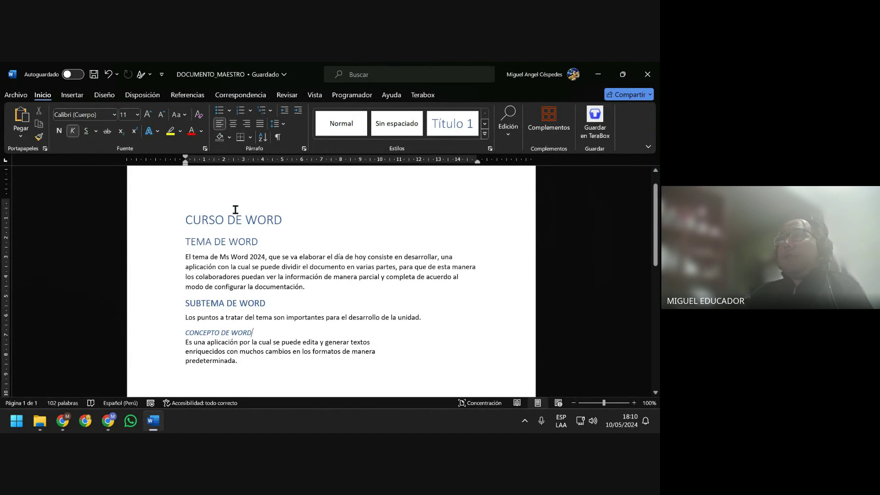
left_click(486, 136)
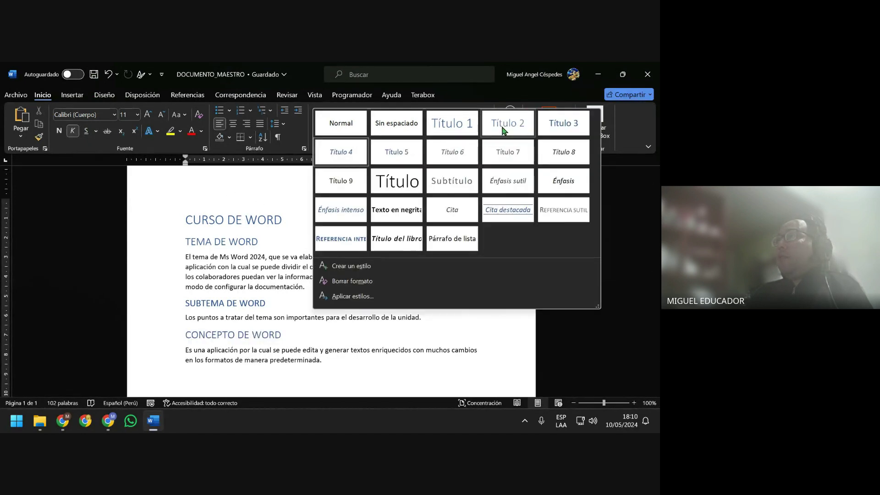
left_click(358, 154)
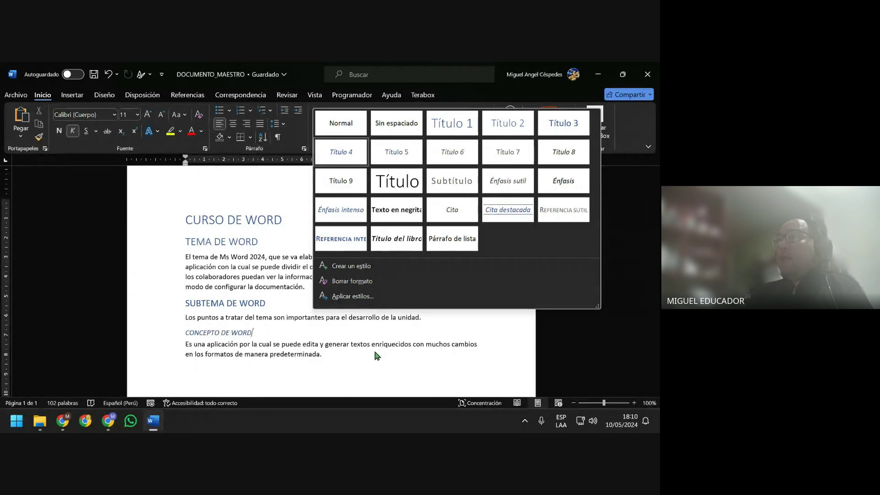
Review the last body paragraph and the CURSO DE WORD and TEMA DE WORD heading styles
left_click(366, 357)
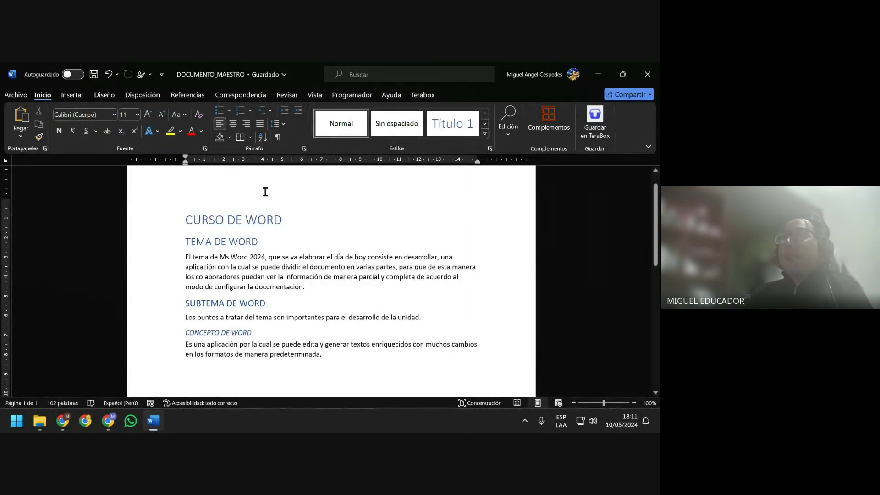
left_click(334, 220)
left_click(309, 239)
mouse_move(40, 421)
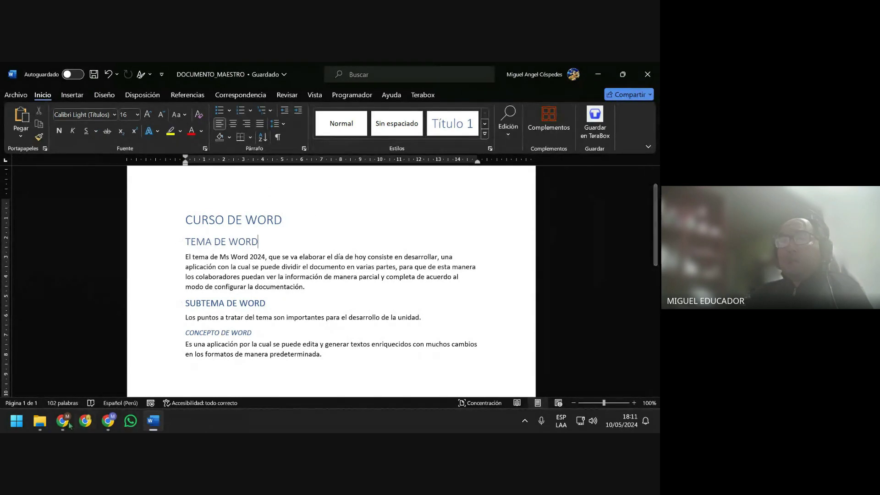
left_click(41, 421)
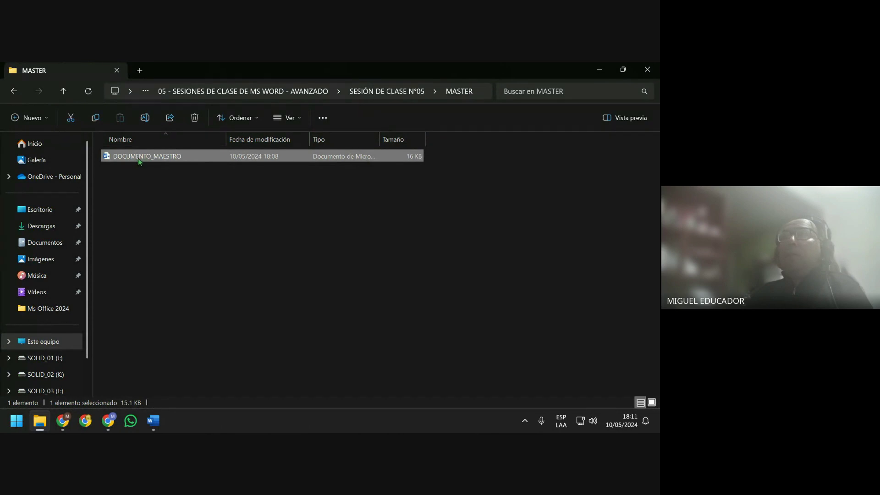
mouse_move(148, 156)
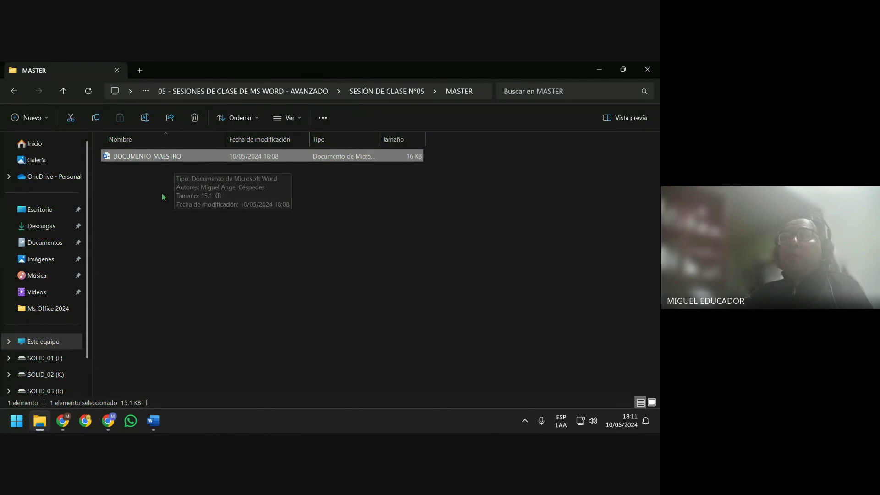
Deselect the file in the MASTER folder and minimize File Explorer
left_click(185, 326)
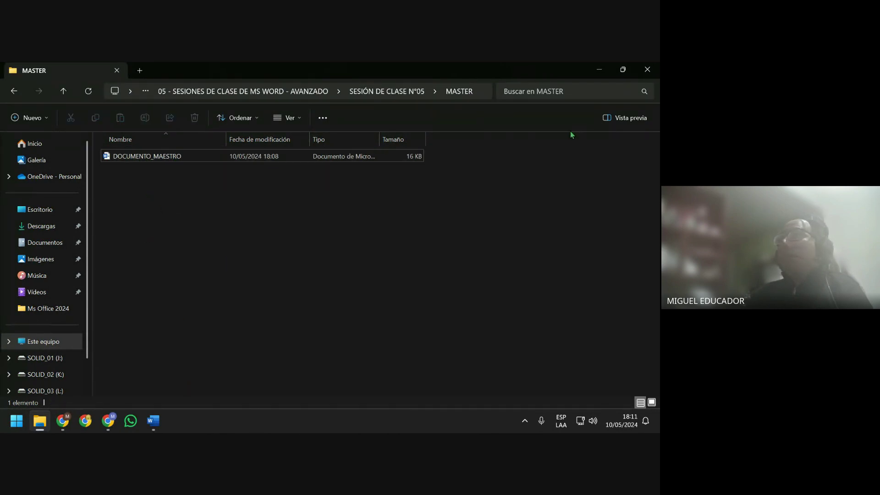
left_click(597, 72)
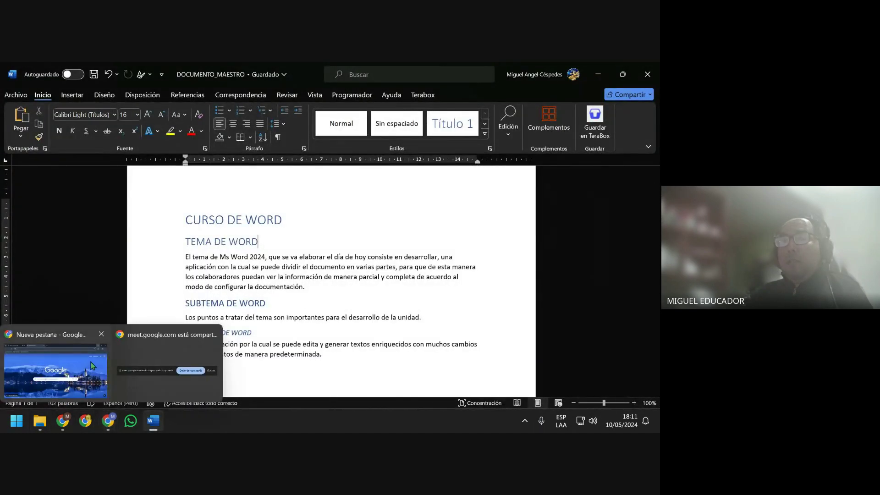
Admit the waiting participant to the Google Meet call, then minimize Chrome
left_click(60, 351)
left_click(64, 72)
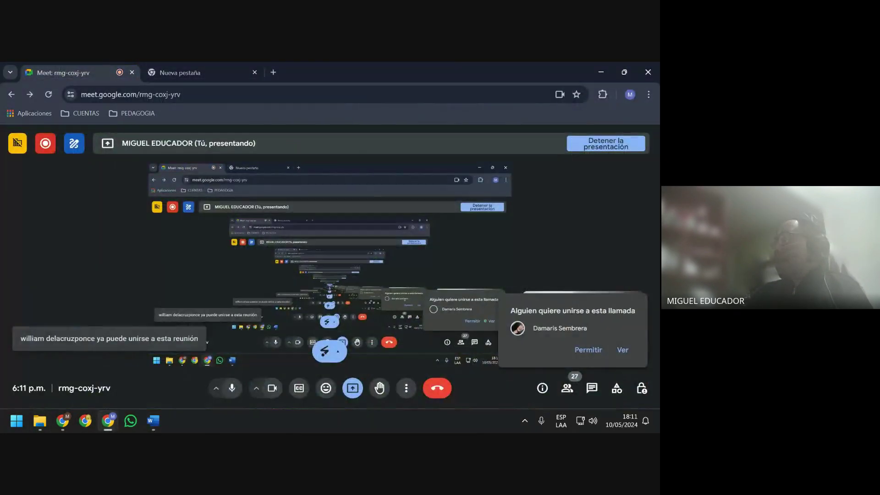
left_click(578, 353)
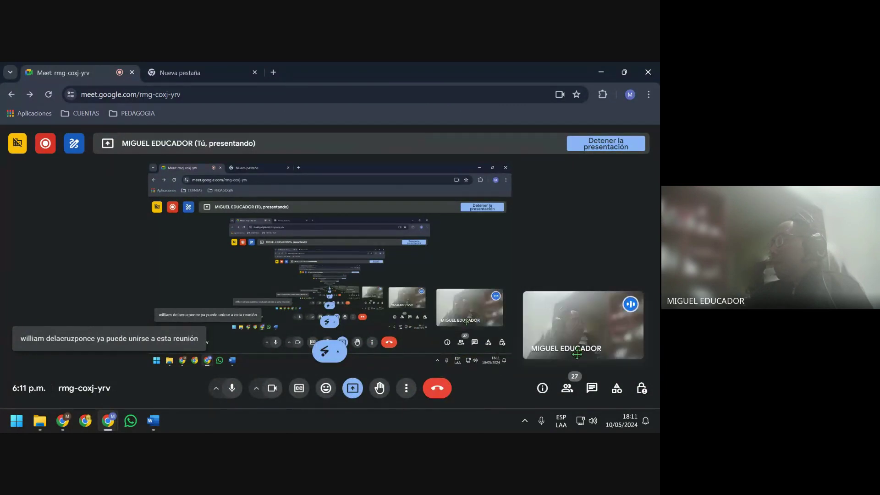
key("ctrl+Tab")
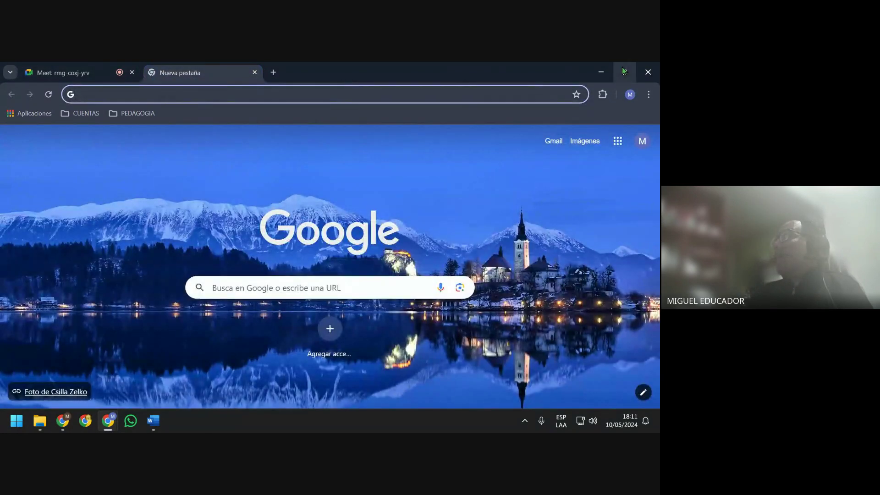
left_click(601, 71)
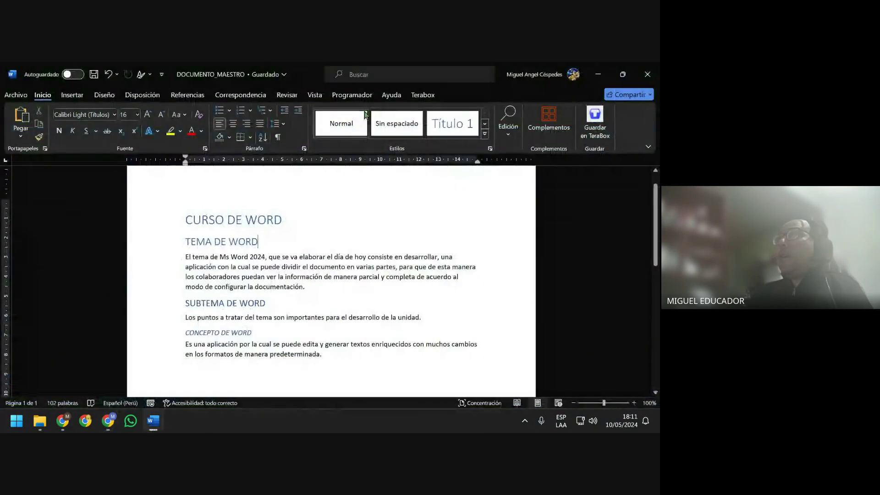
Switch DOCUMENTO_MAESTRO between Outline view and page layout twice to compare them
left_click(288, 221)
left_click(315, 95)
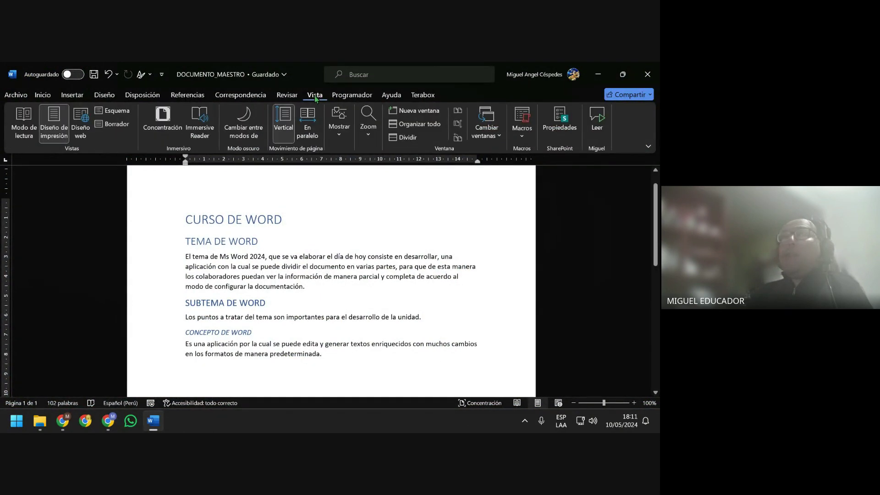
left_click(115, 112)
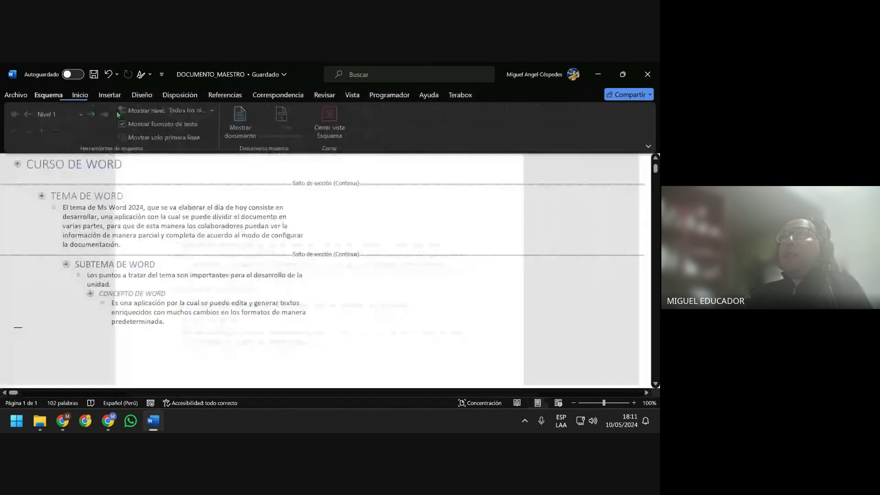
left_click(330, 122)
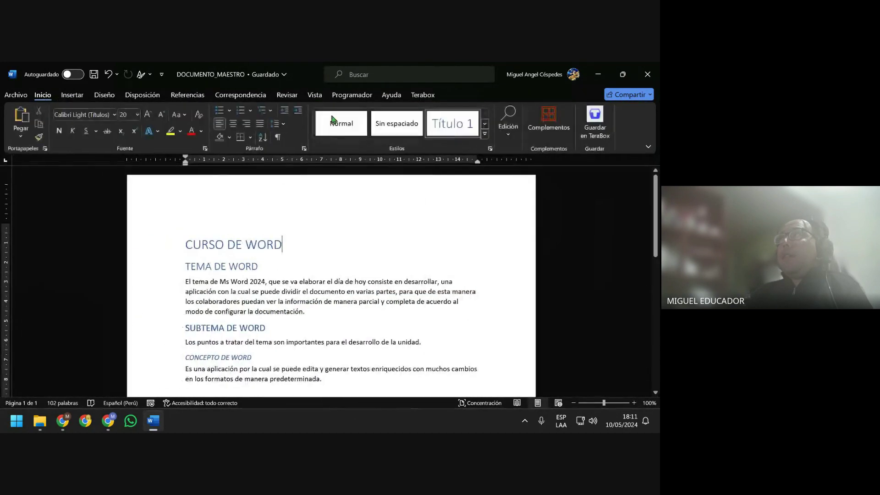
left_click(315, 95)
left_click(115, 112)
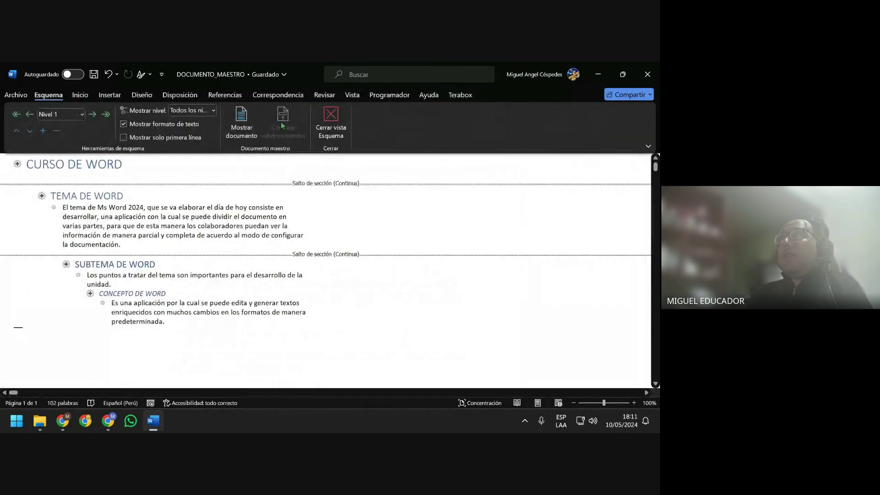
left_click(334, 123)
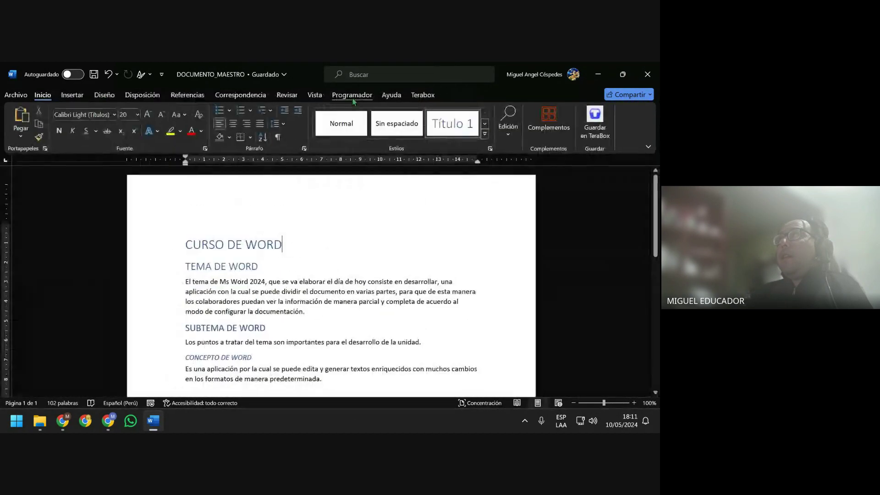
Settle in Outline view with the cursor after 'predeterminada.', then bring Chrome forward
left_click(315, 95)
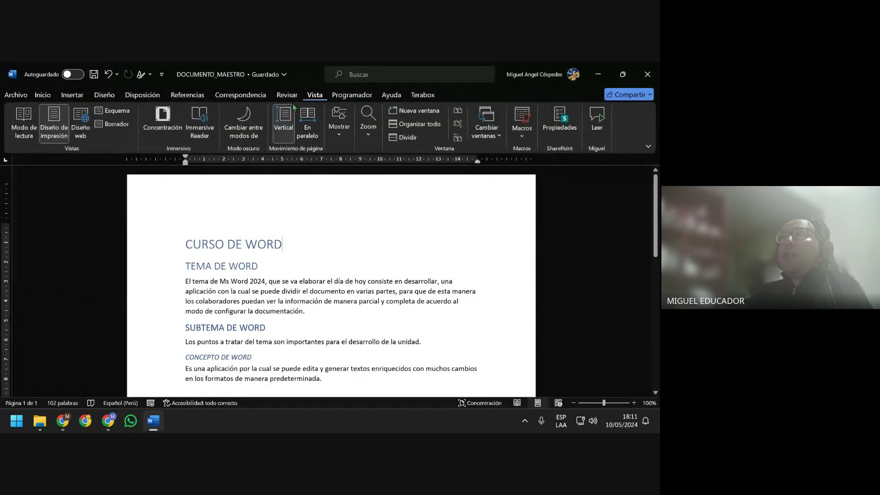
left_click(114, 111)
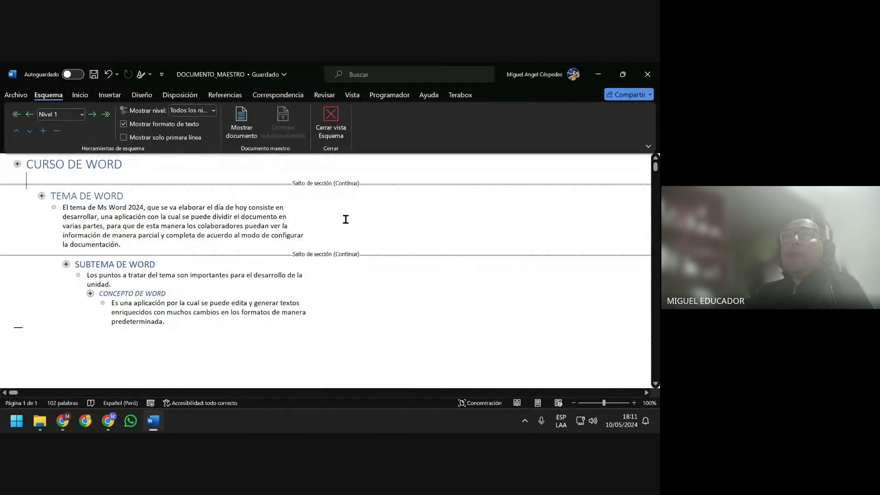
left_click(342, 118)
left_click(321, 96)
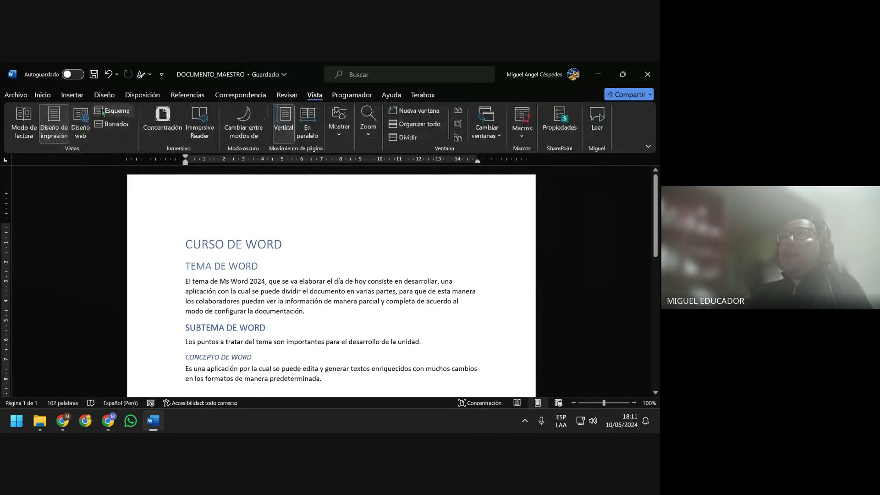
left_click(103, 112)
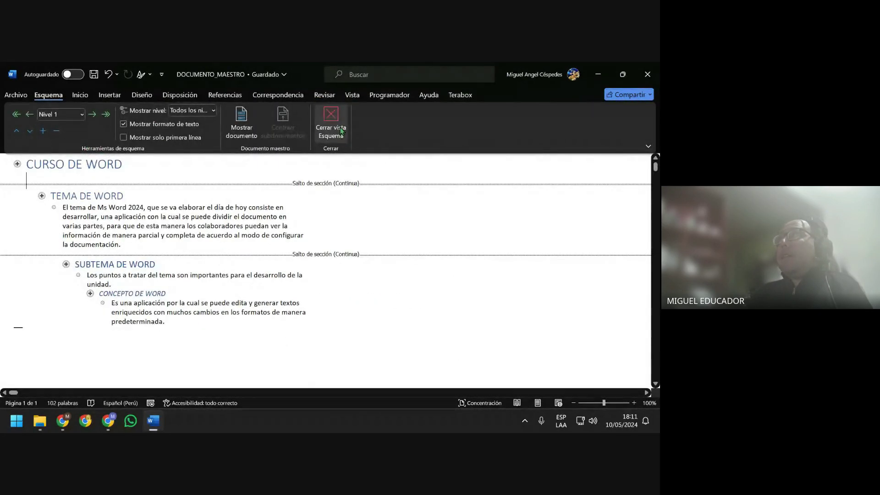
left_click(342, 130)
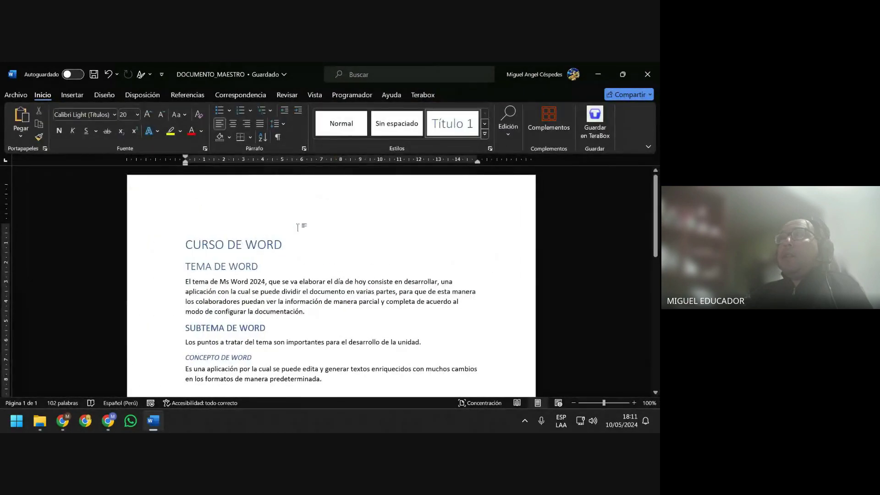
left_click(314, 94)
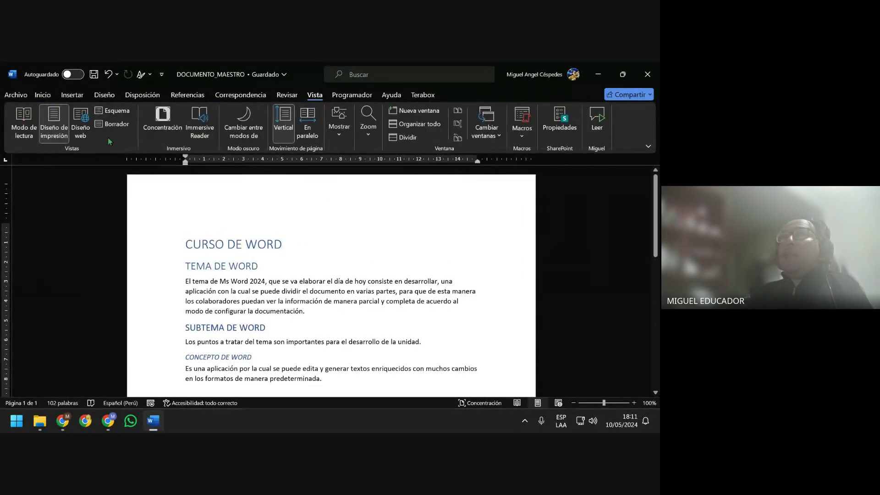
left_click(111, 111)
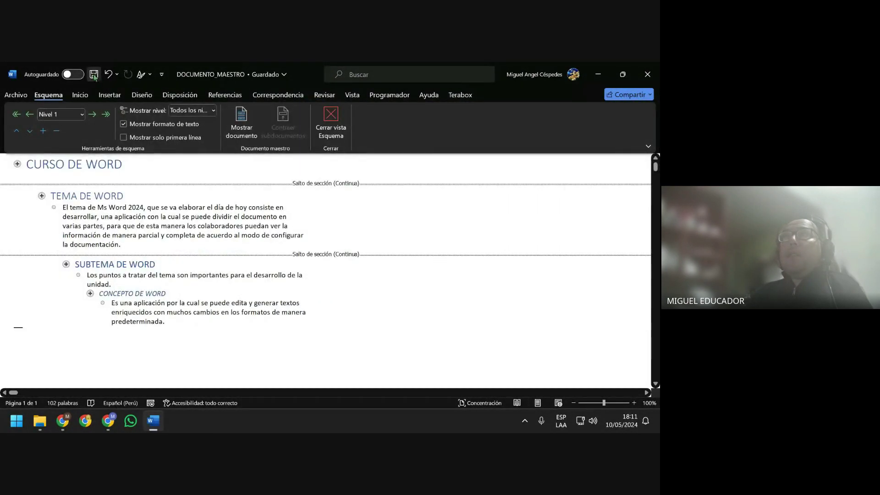
left_click(340, 332)
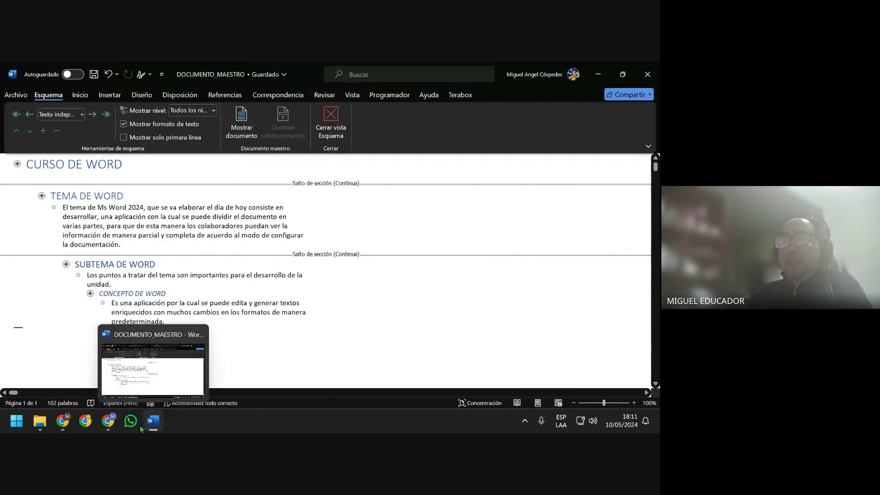
mouse_move(108, 421)
left_click(53, 366)
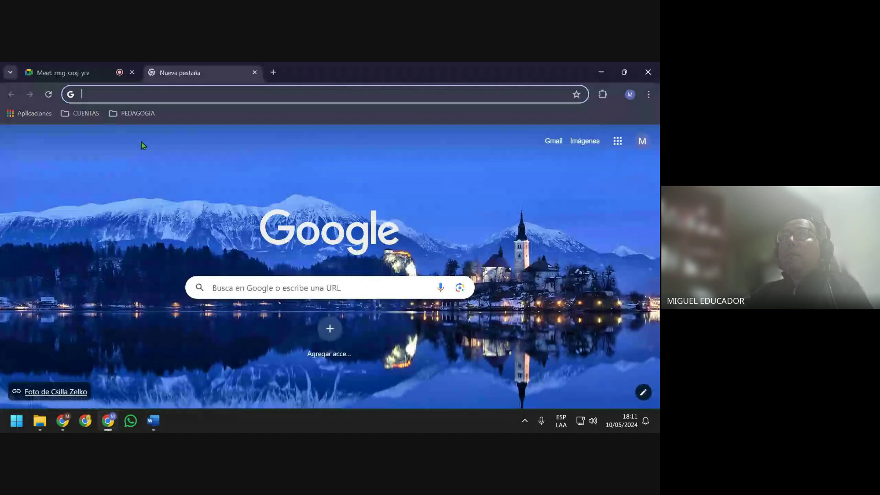
Admit both waiting people from the Meet Personas list, then minimize Chrome
left_click(69, 72)
left_click(623, 351)
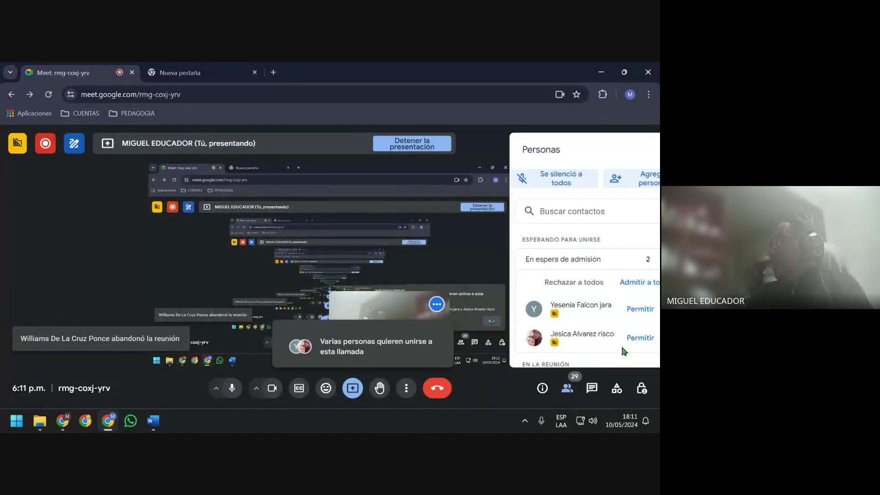
left_click(610, 310)
left_click(609, 310)
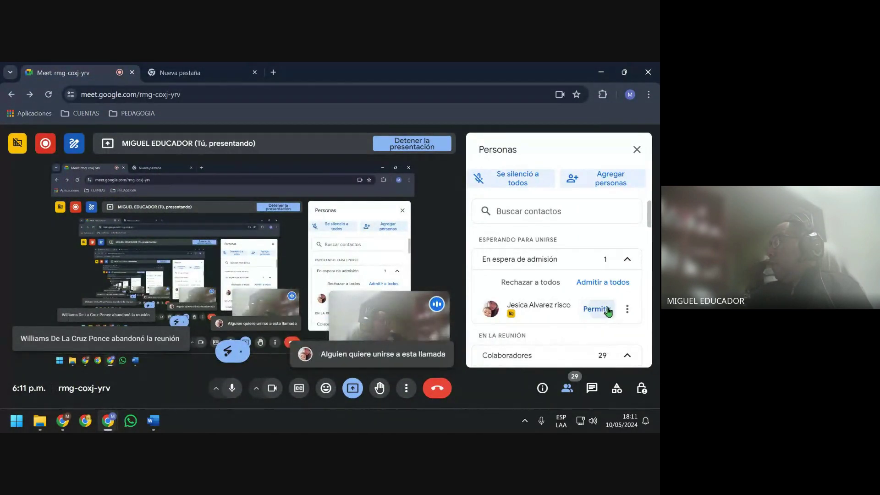
left_click(191, 71)
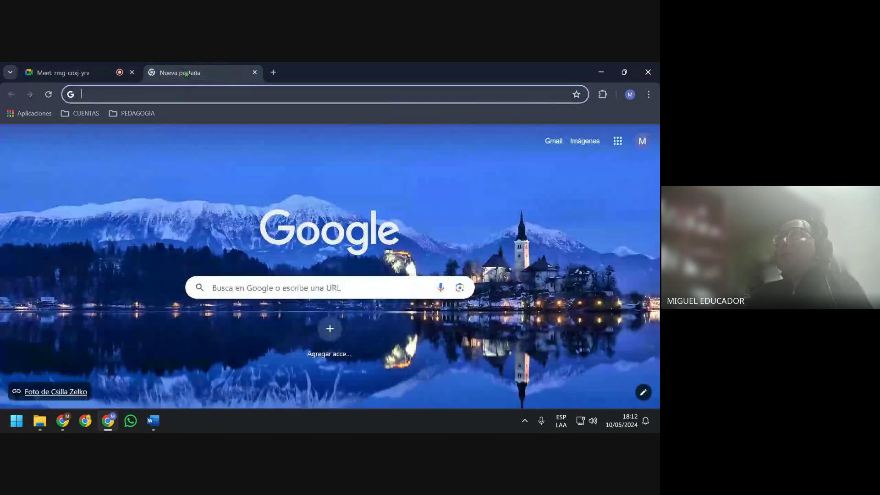
left_click(601, 72)
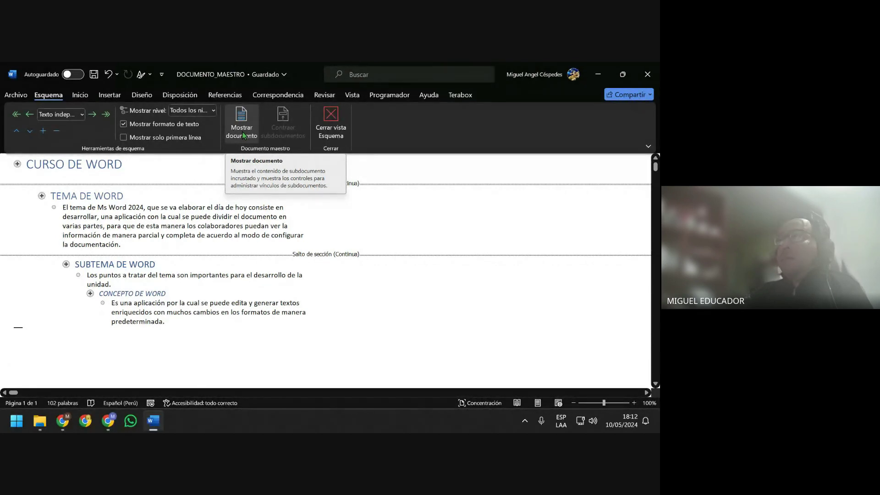
Capture a full-screen screenshot of the outline with Win+Shift+S
key("super+shift+s")
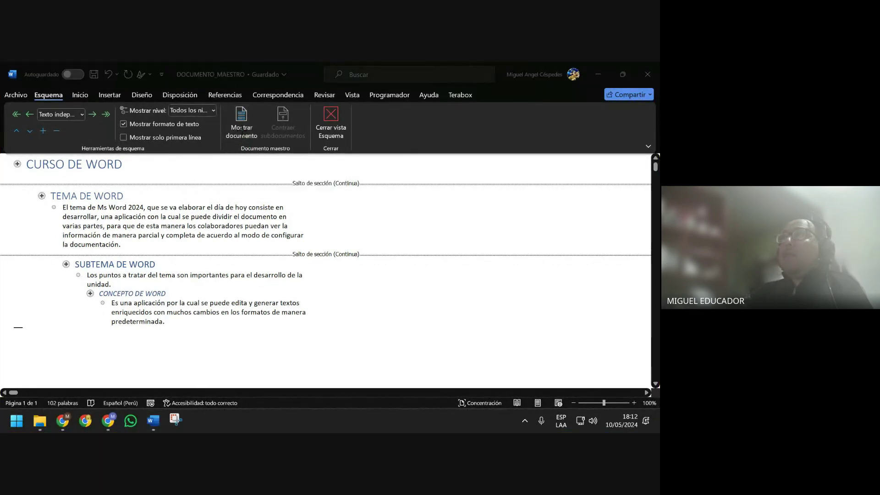
key("Escape")
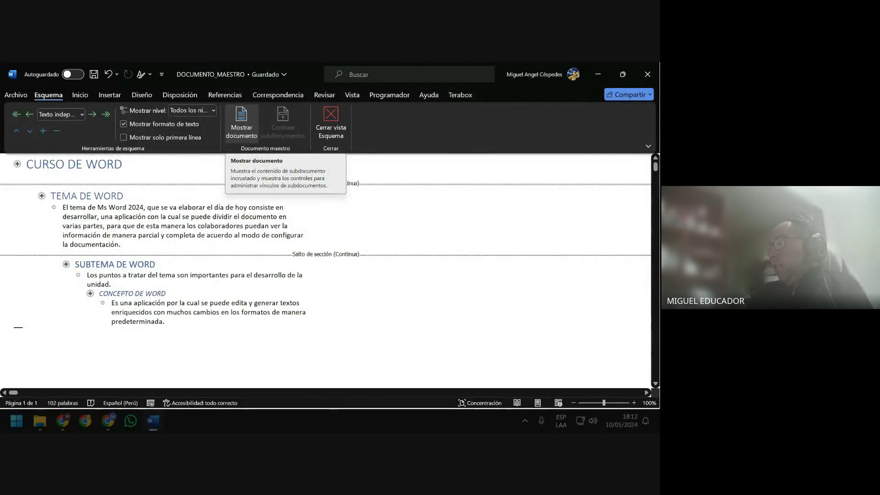
Paste and send the outline screenshot in the MS_WORD_AVANZADO_NOCHE WhatsApp group
left_click(131, 426)
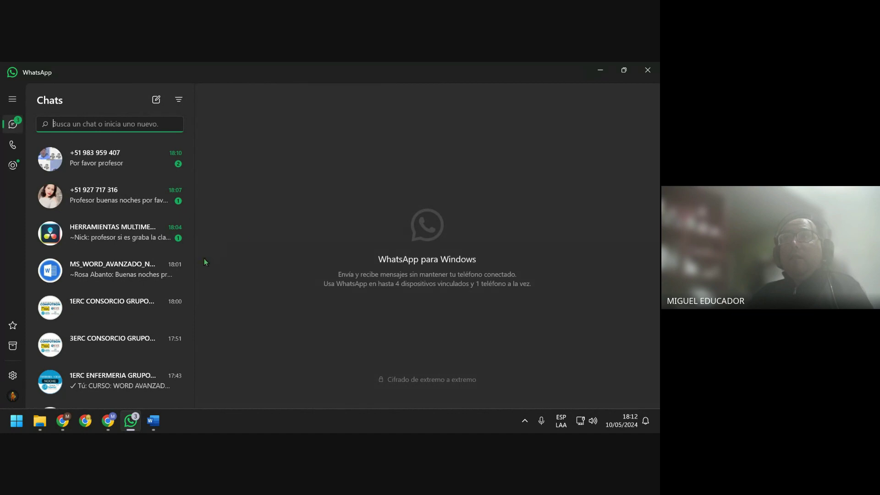
left_click(150, 284)
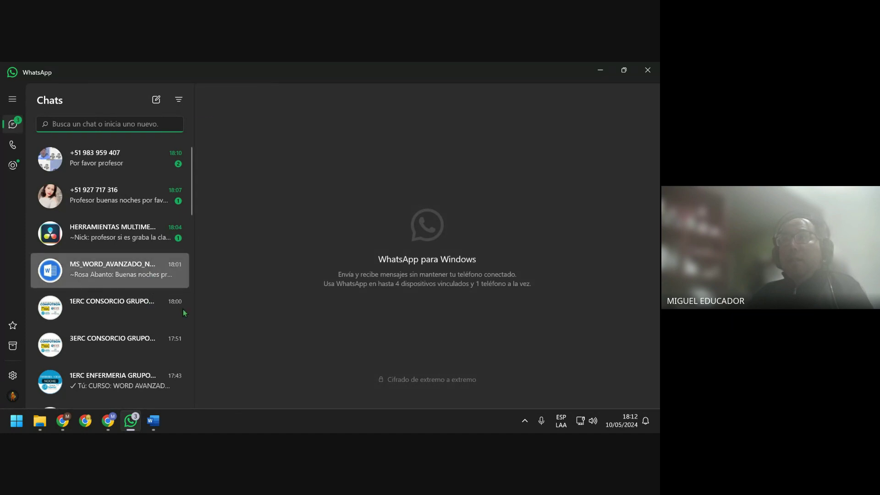
right_click(299, 401)
left_click(306, 365)
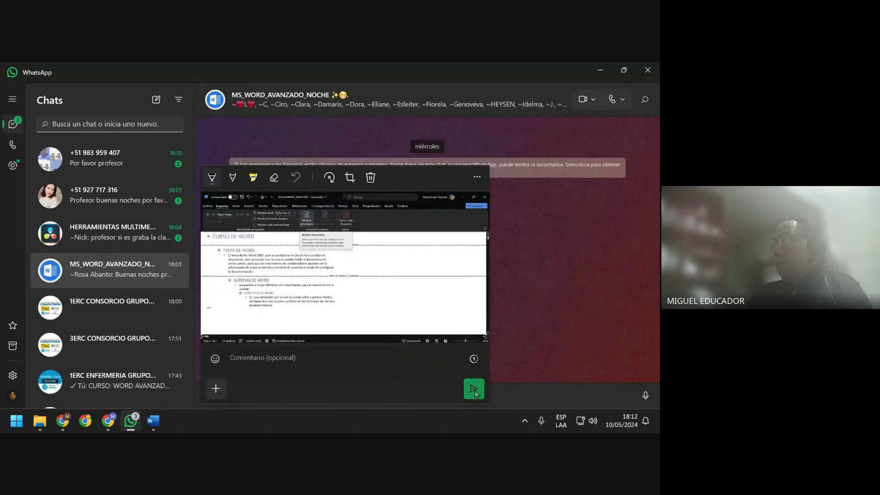
left_click(474, 389)
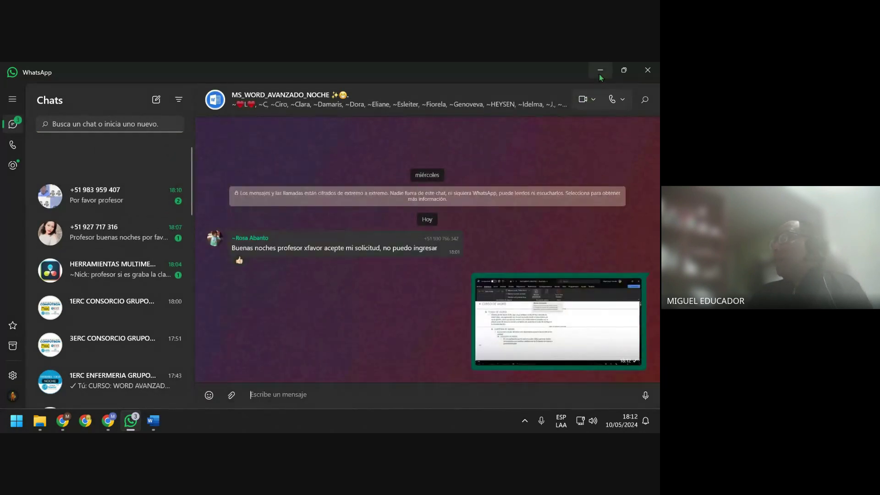
Back in Word, turn on Mostrar documento in the outline after CURSO DE WORD
left_click(604, 69)
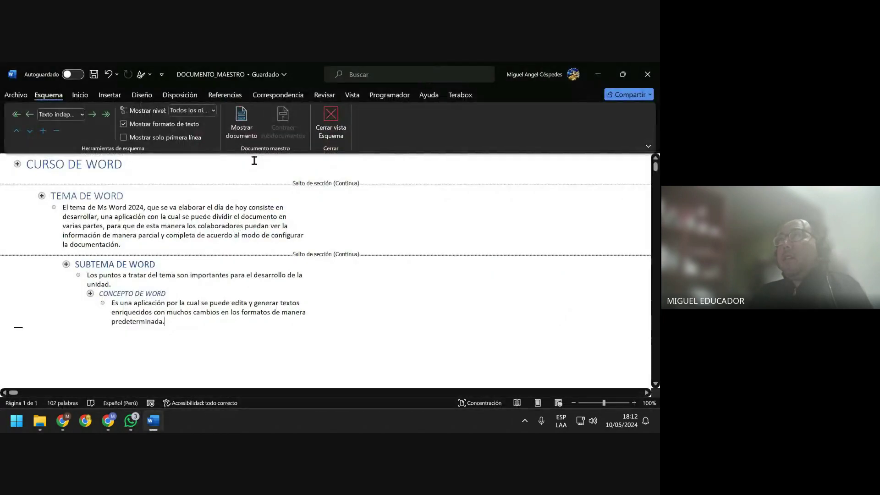
left_click(166, 165)
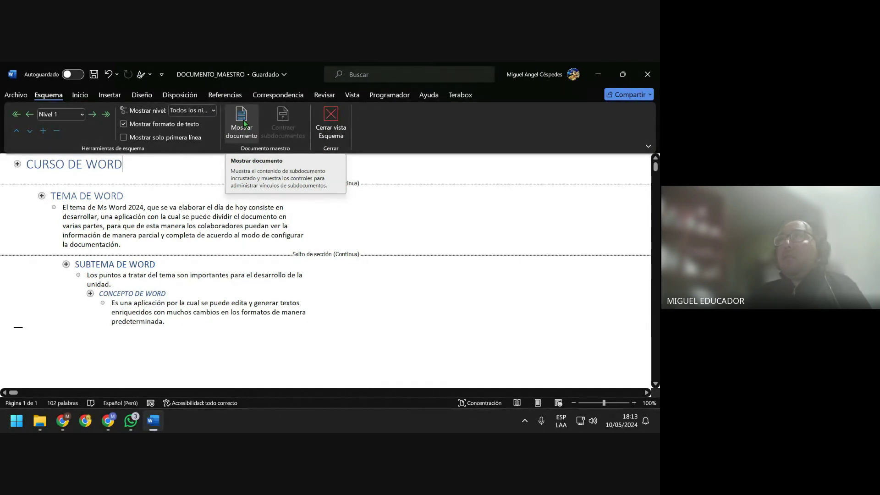
left_click(242, 122)
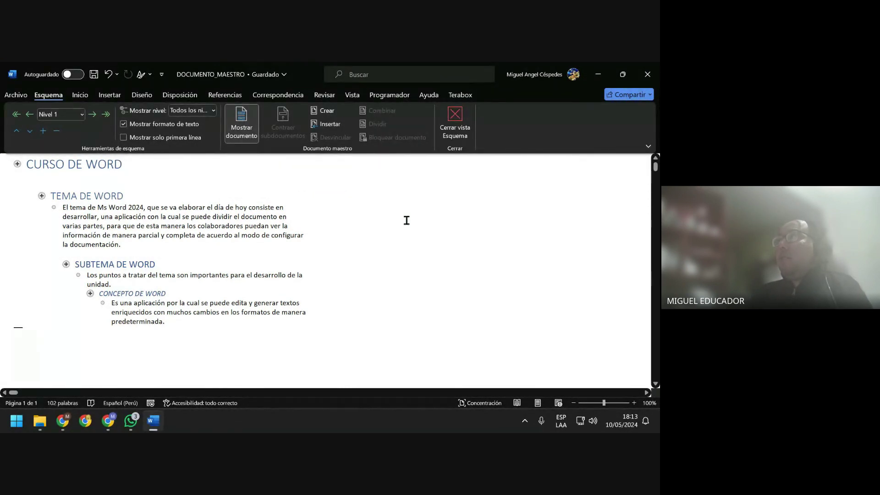
Capture the screen and send the screenshot to the MS_WORD_AVANZADO_NOCHE WhatsApp group
key("super+shift+s")
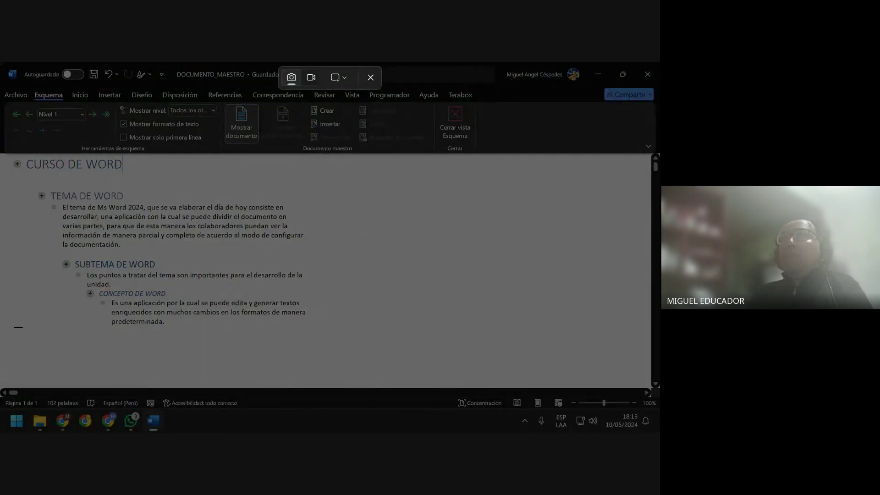
key("Escape")
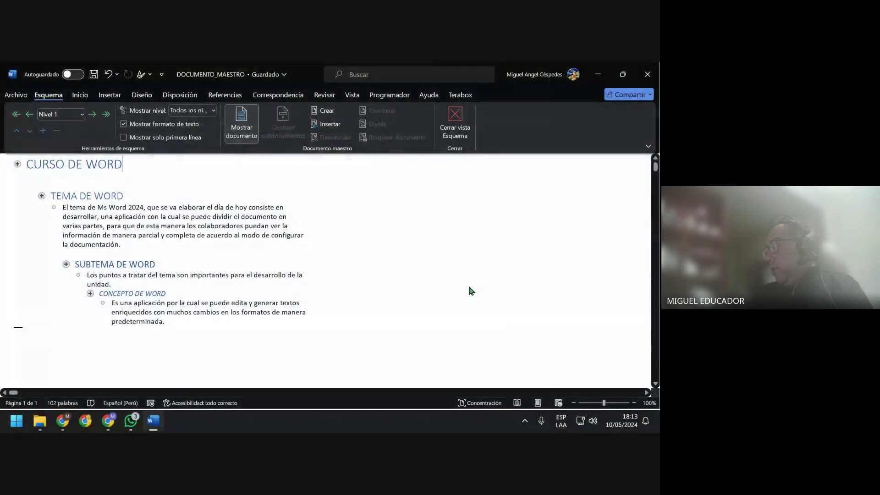
left_click(131, 421)
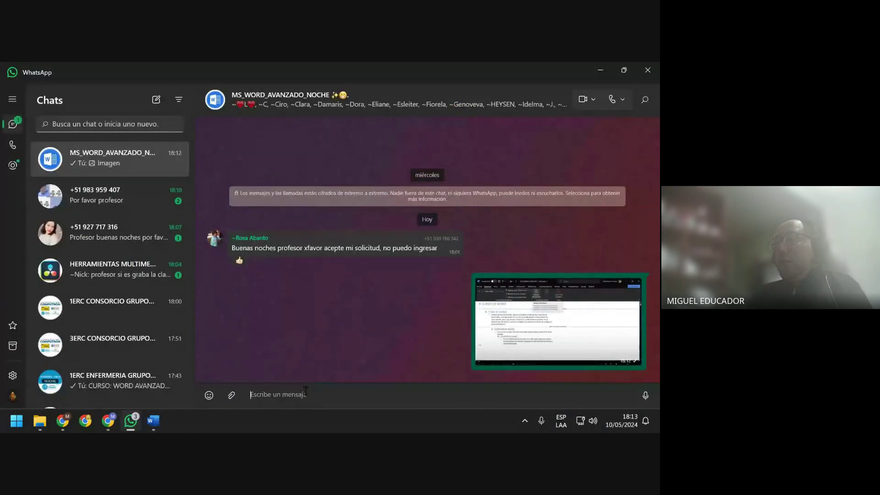
right_click(275, 394)
key("ctrl+v")
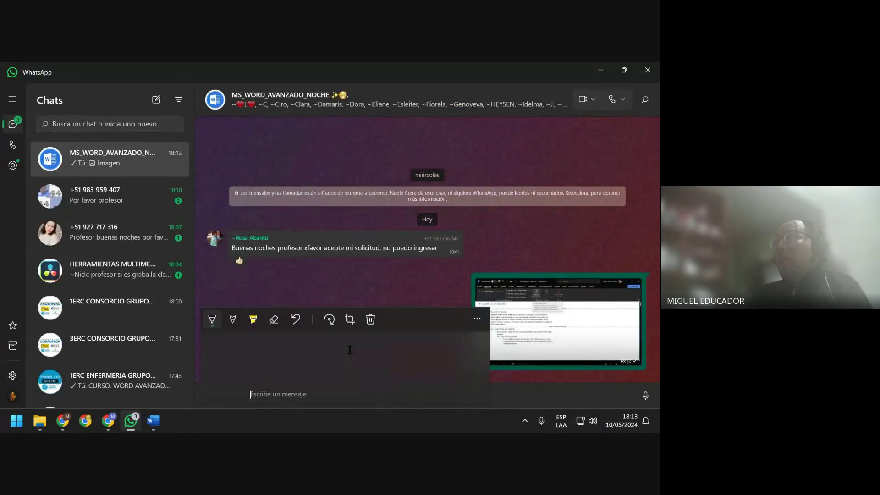
left_click(474, 389)
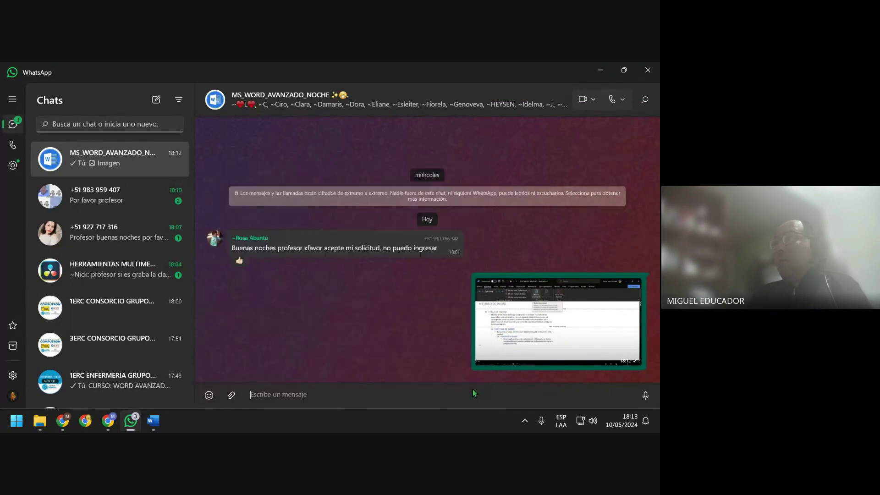
Toggle Mostrar documento repeatedly until the Crear and Insertar subdocument tools are showing
left_click(601, 71)
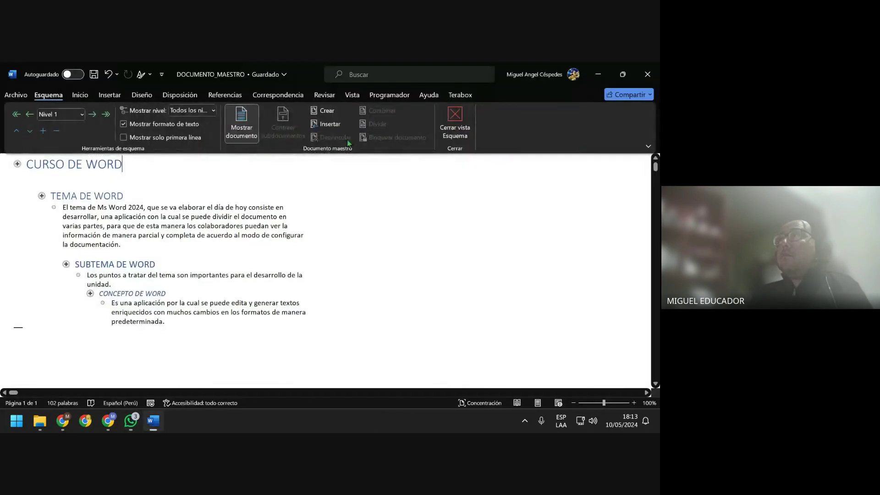
left_click(251, 131)
left_click(251, 131)
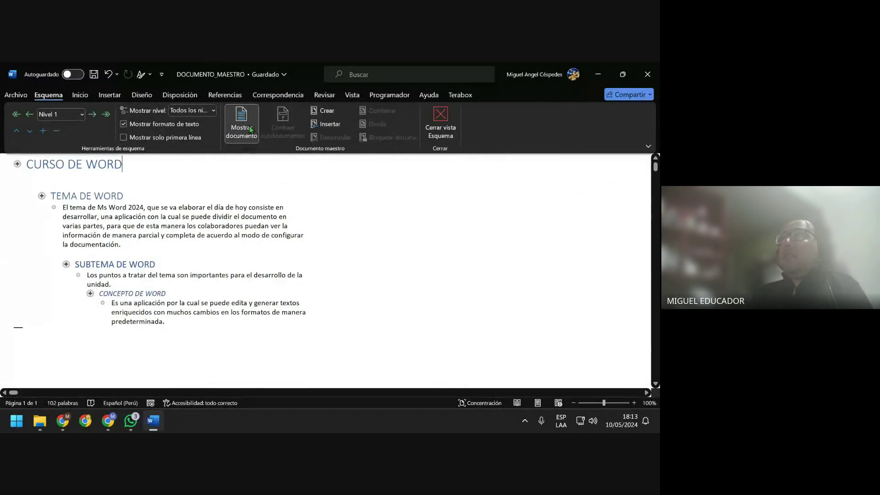
left_click(251, 130)
left_click(252, 130)
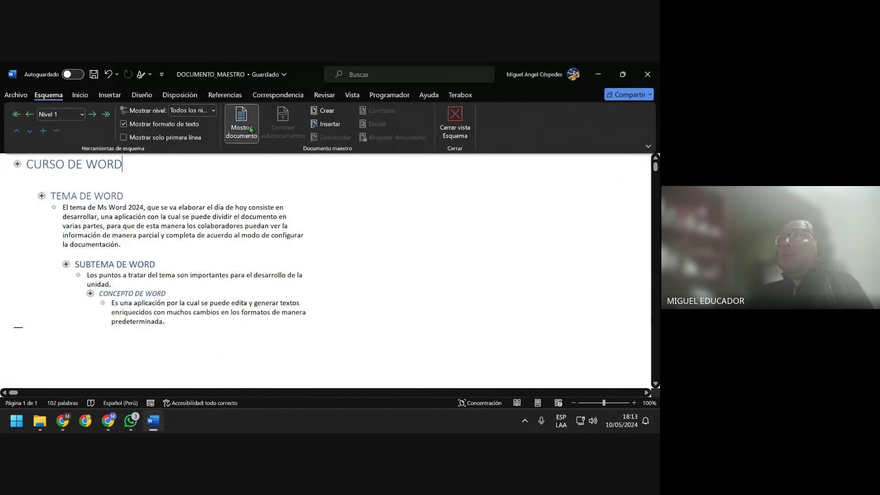
left_click(251, 131)
left_click(251, 130)
left_click(252, 130)
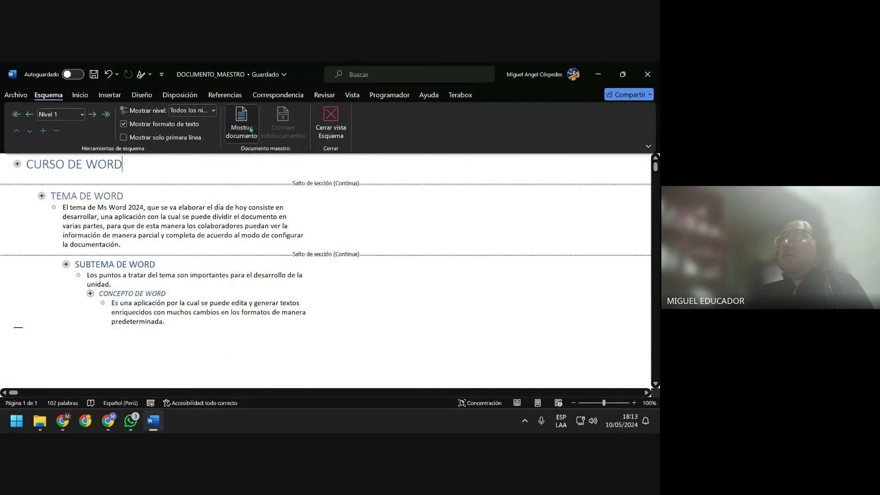
left_click(251, 130)
left_click(252, 130)
left_click(251, 130)
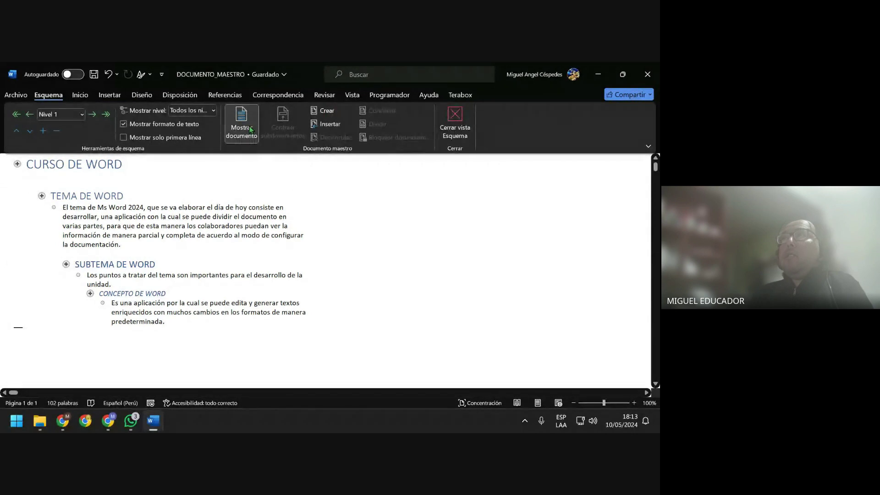
left_click(251, 130)
left_click(251, 130)
left_click(251, 130)
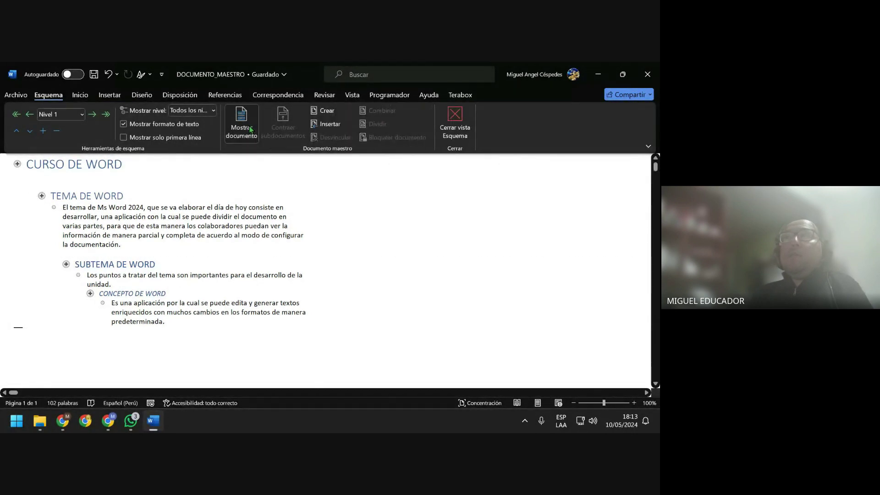
left_click(251, 130)
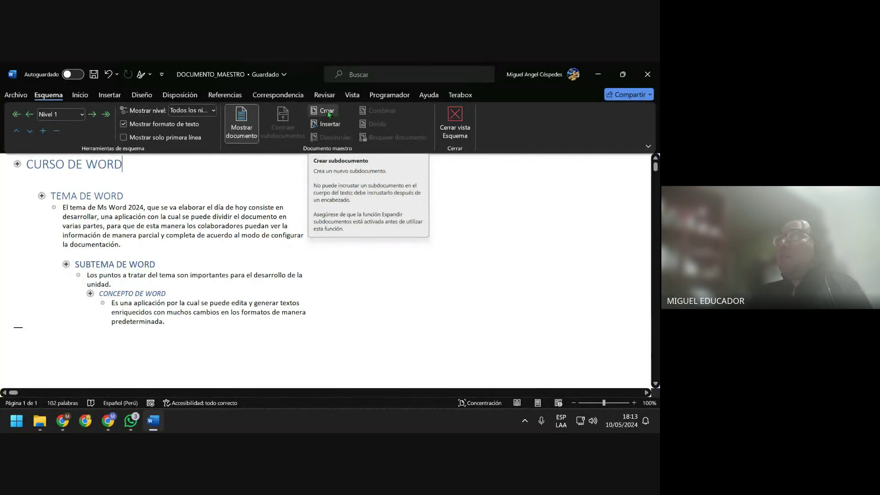
Capture the Word window area as a screenshot with Win+Shift+S
key("super+shift+s")
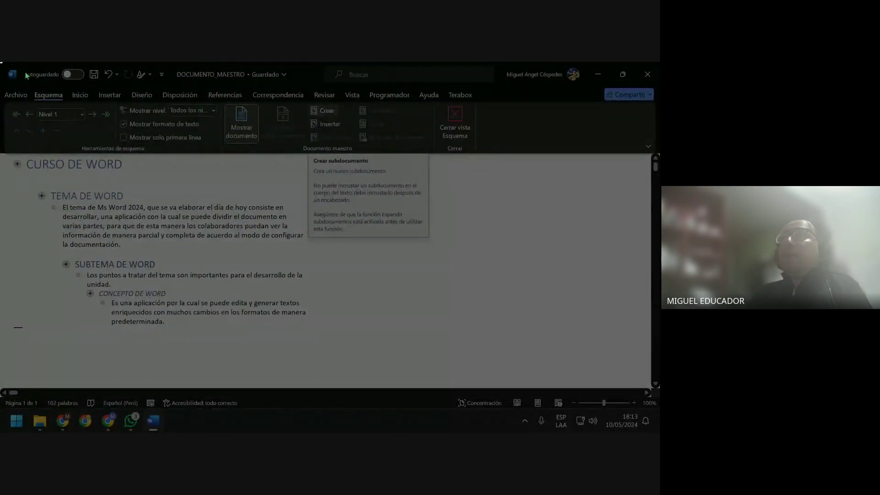
left_click_drag(1, 62, 659, 412)
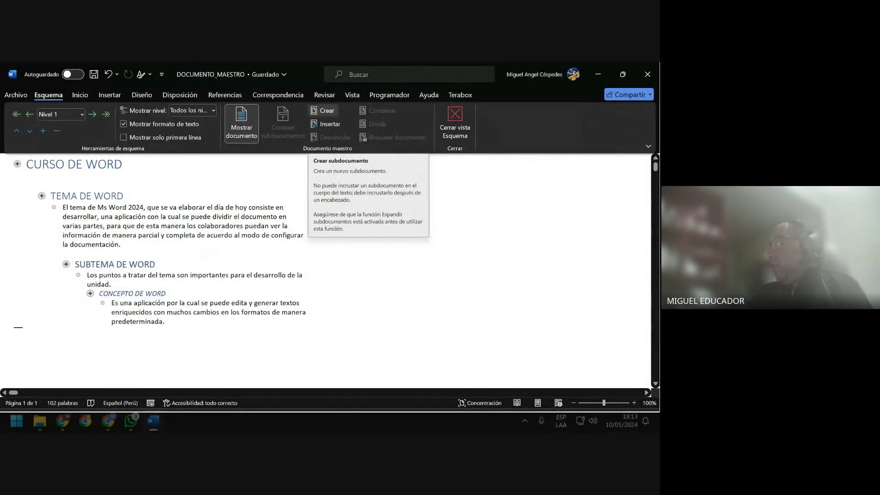
left_click_drag(659, 411, 659, 406)
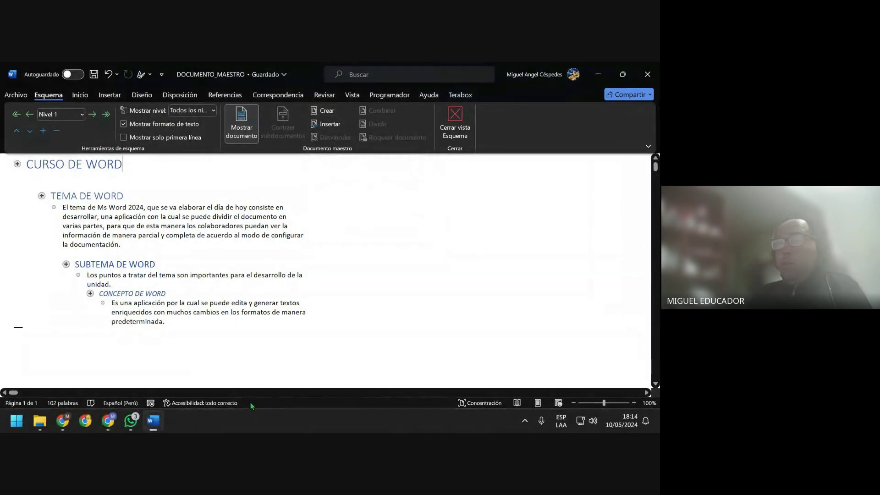
Paste and send the master-document outline screenshot to MS_WORD_AVANZADO_NOCHE, then minimize WhatsApp
left_click(131, 420)
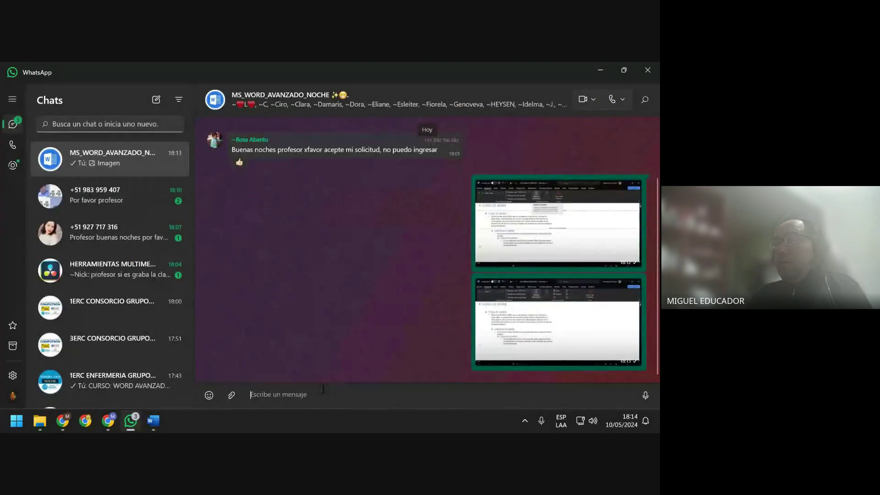
right_click(325, 387)
left_click(340, 354)
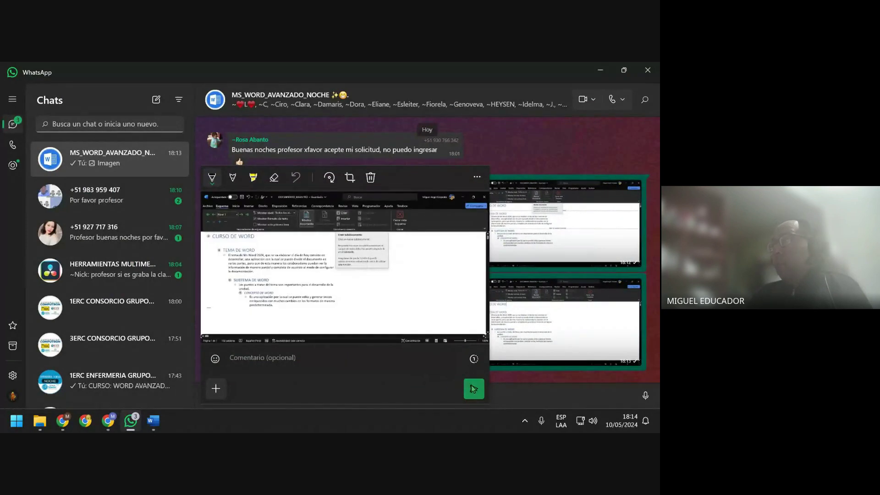
left_click(474, 389)
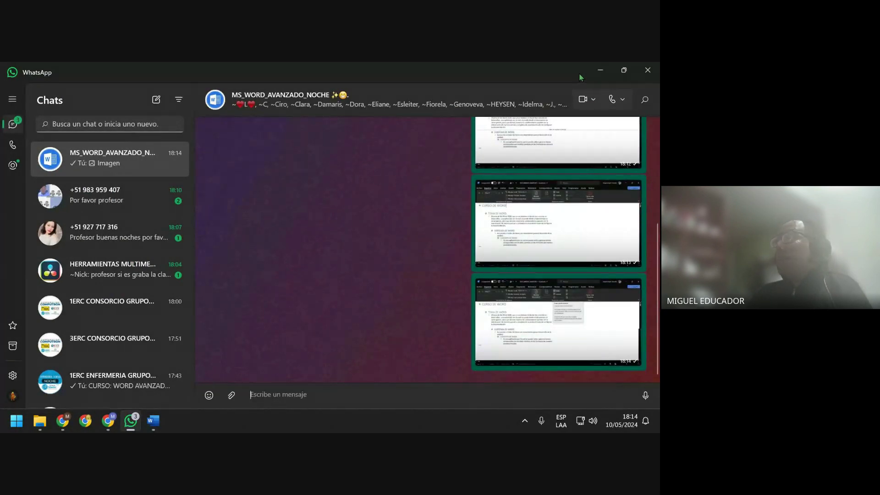
left_click(603, 70)
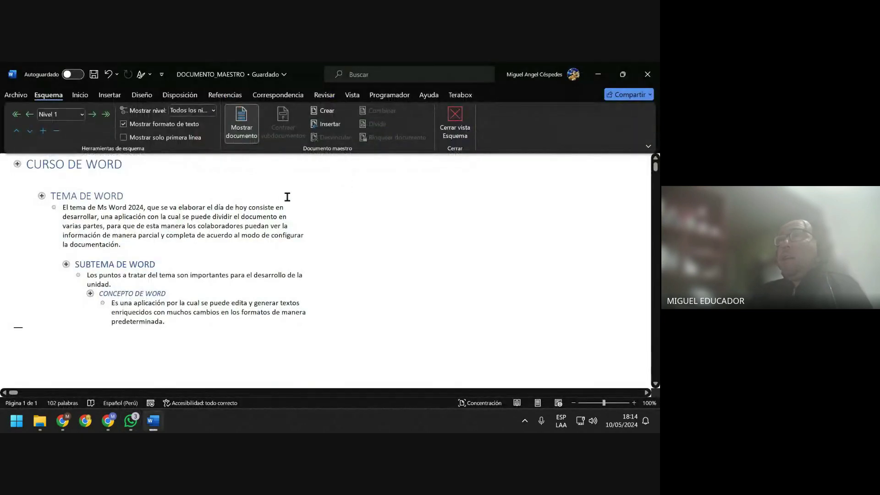
Turn off Mostrar documento, view the page layout, and return to Esquema view with section breaks showing
left_click(248, 131)
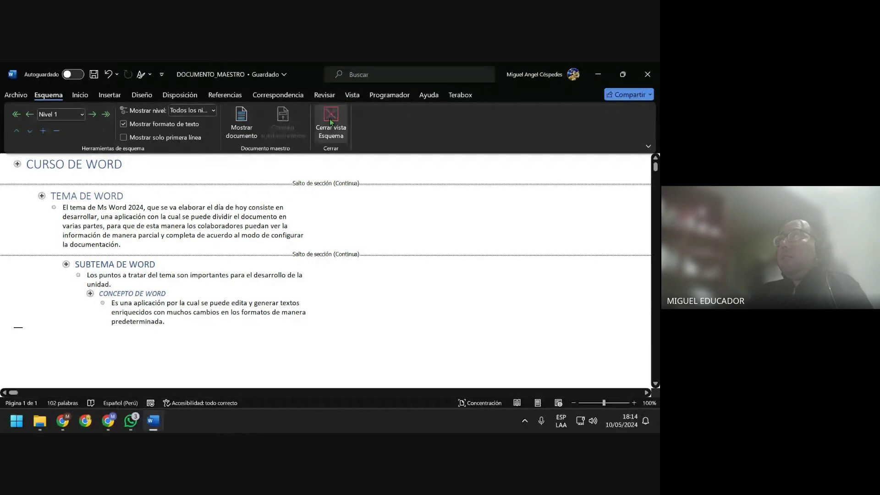
left_click(331, 121)
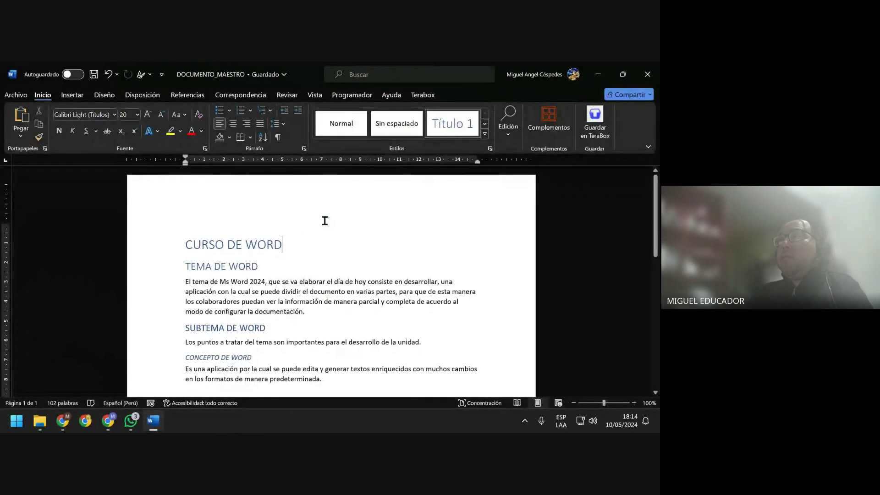
left_click(315, 95)
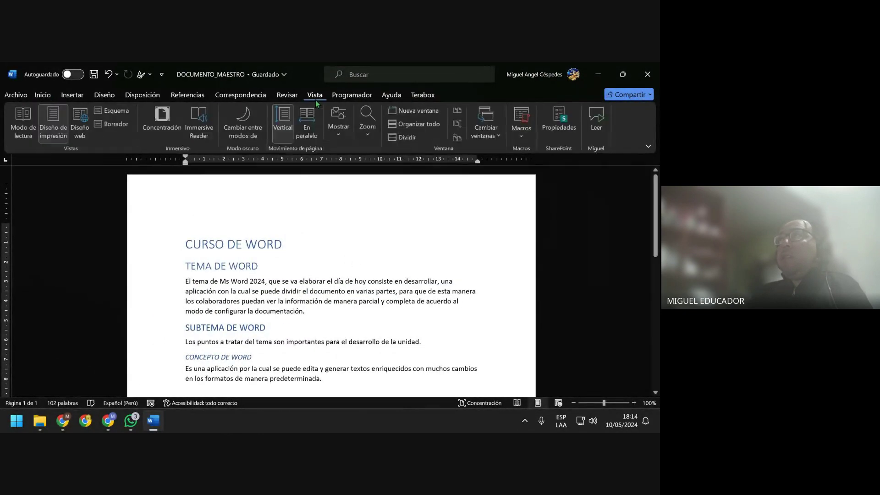
left_click(118, 111)
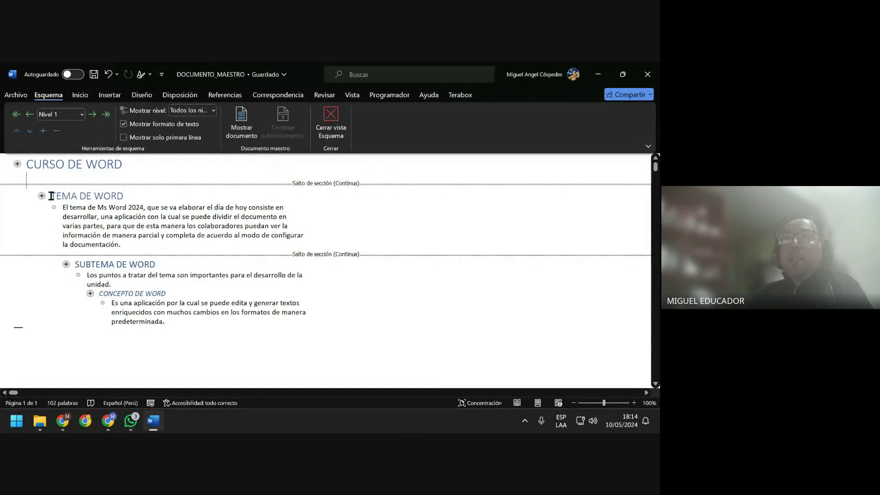
Select the TEMA DE WORD heading and paragraph, turn on Mostrar documento, and screenshot the outline's top
mouse_move(51, 196)
left_mouse_down()
mouse_move(151, 232)
mouse_move(157, 246)
left_mouse_up()
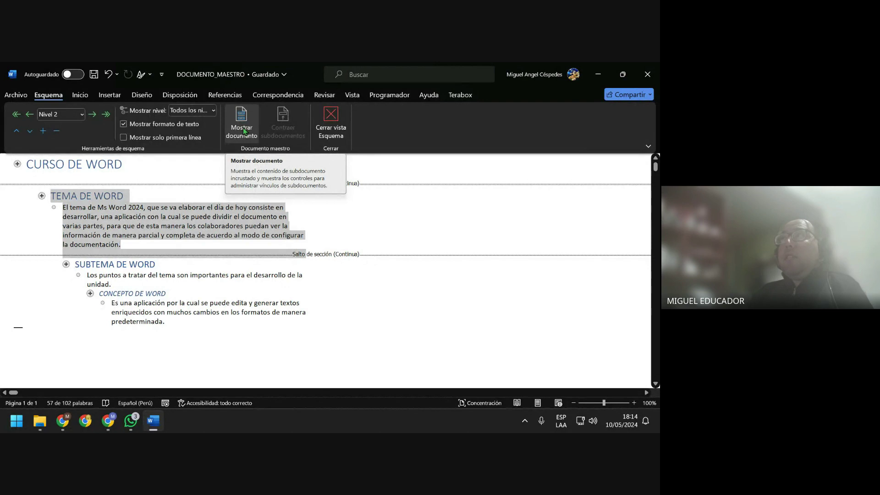
left_click(244, 132)
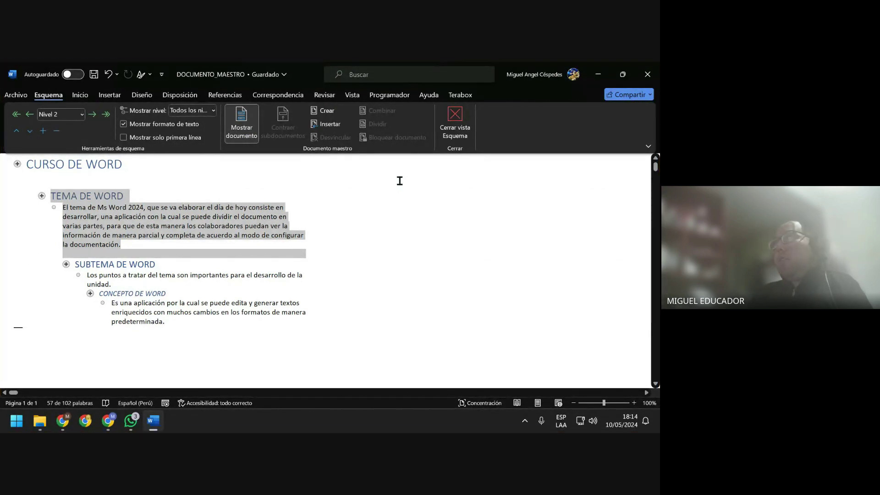
key("super+shift+s")
left_click_drag(352, 125, 8, 70)
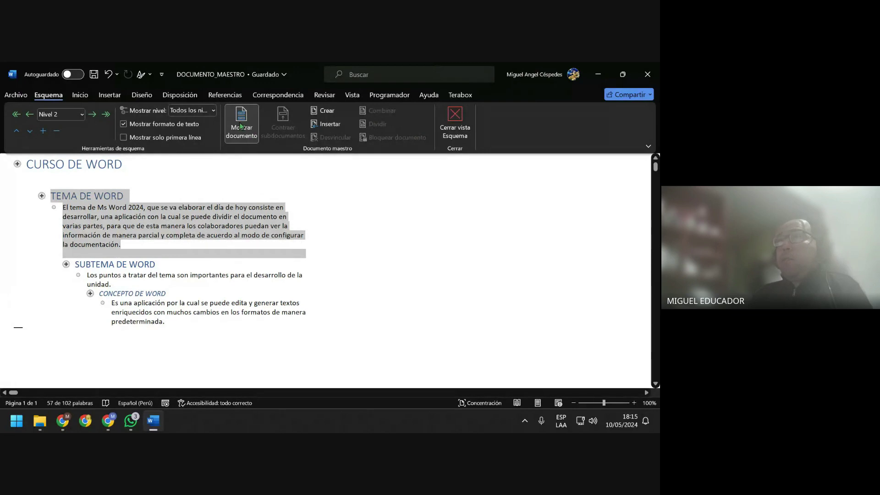
Paste the TEMA DE WORD screenshot into the MS_WORD_AVANZADO_NOCHE WhatsApp group, then minimize WhatsApp
left_click(137, 424)
right_click(284, 395)
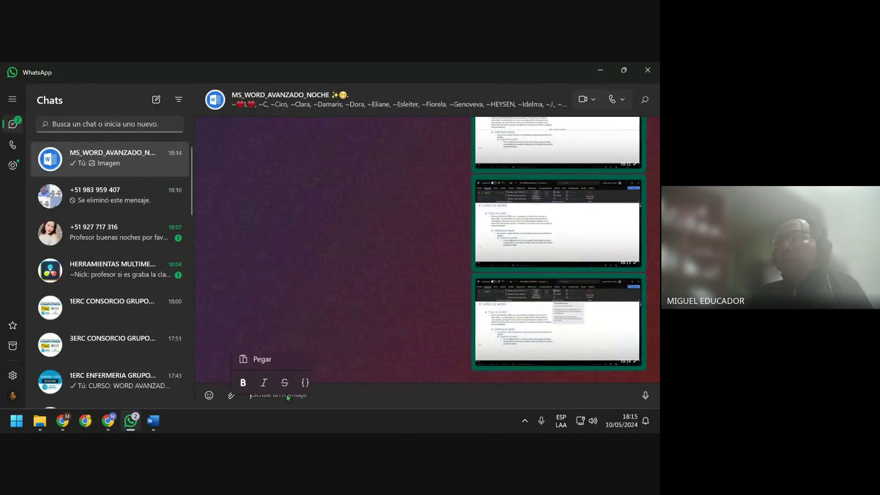
left_click(365, 297)
key("ctrl+v")
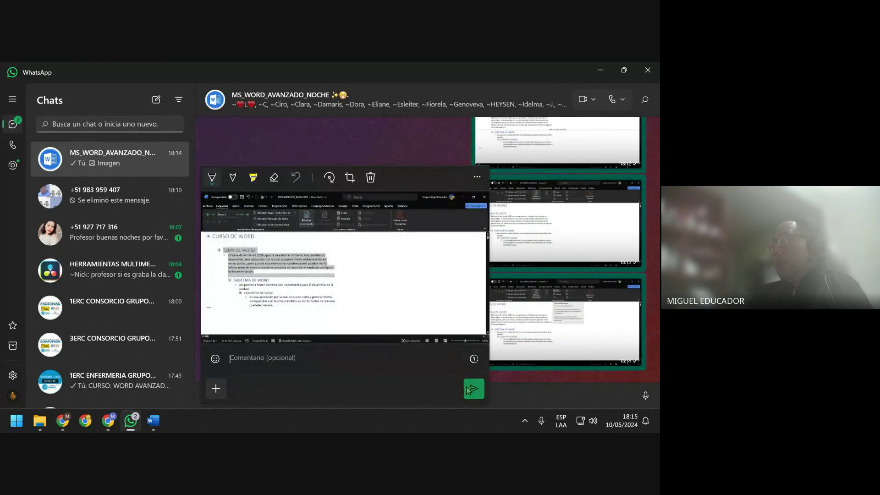
key("Escape")
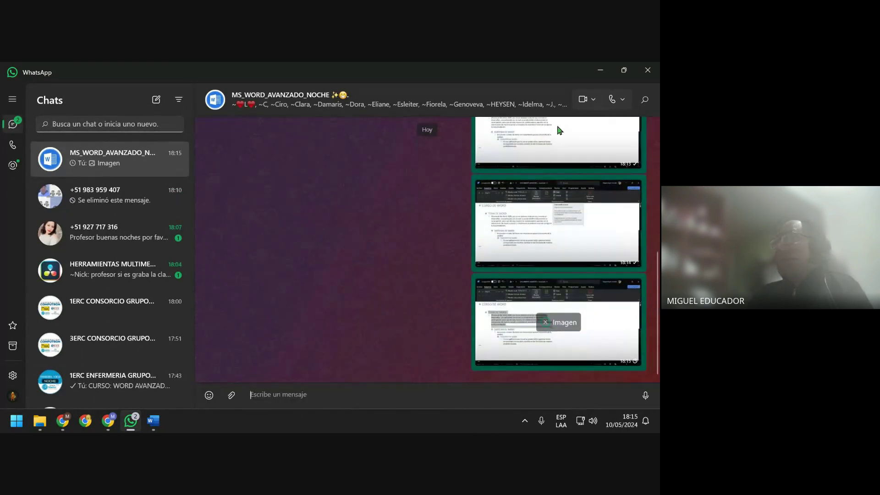
left_click(599, 71)
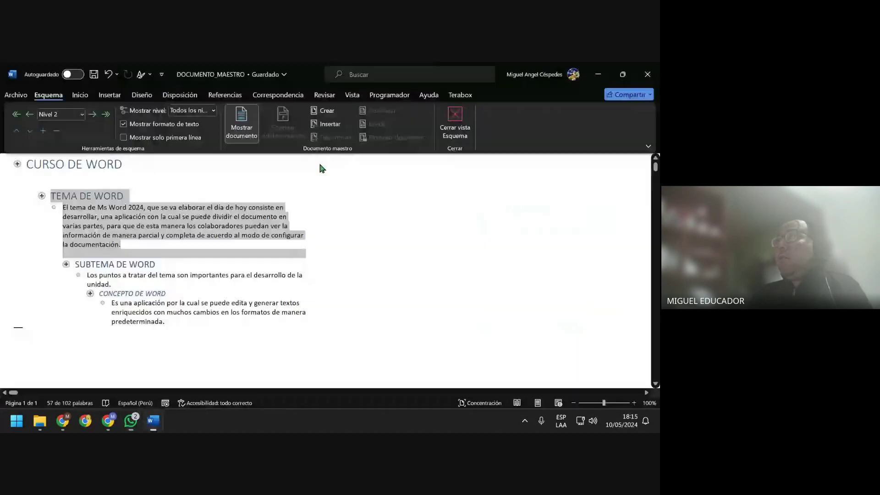
Close the outline to check the page layout, then switch DOCUMENTO_MAESTRO back to Esquema view
left_click(455, 123)
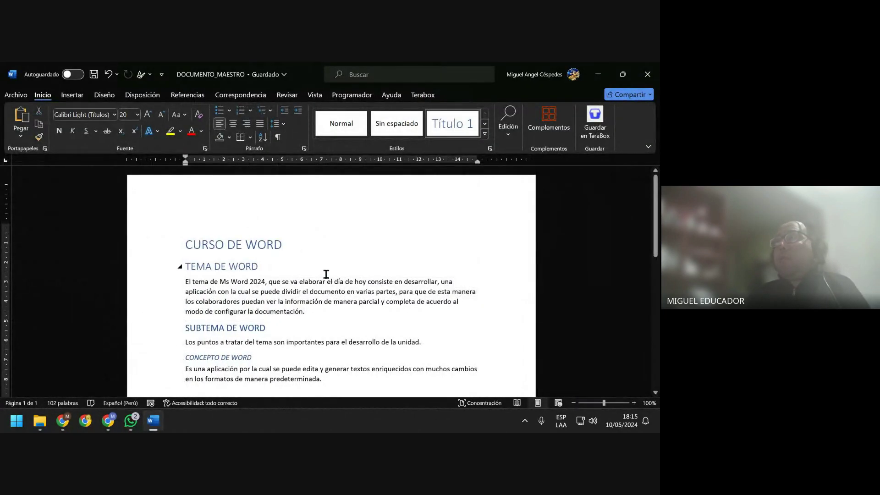
scroll(324, 271, "down", 1)
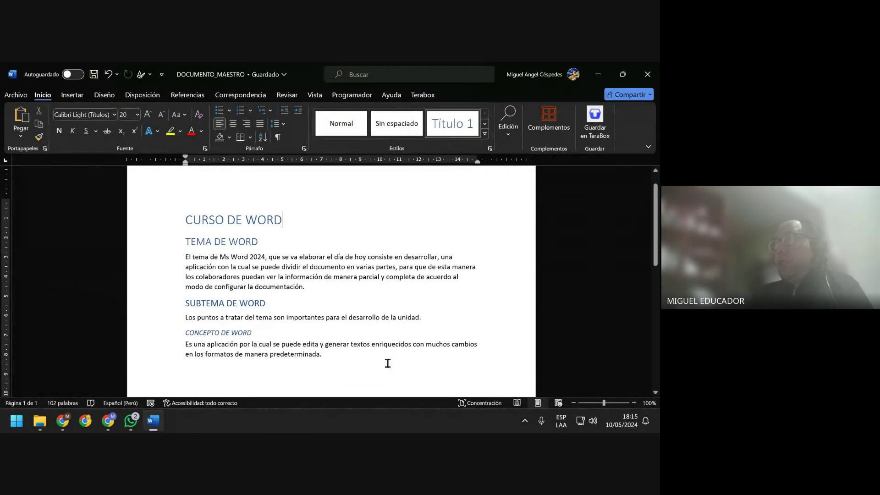
left_click(315, 95)
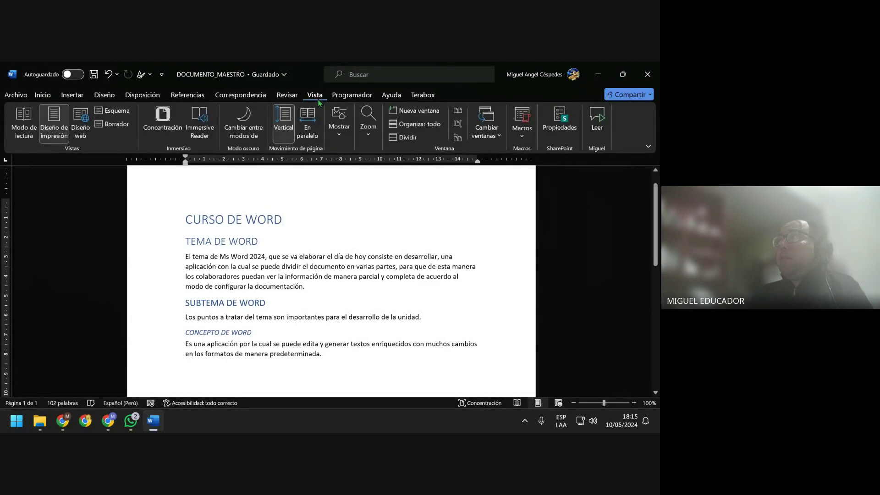
left_click(116, 114)
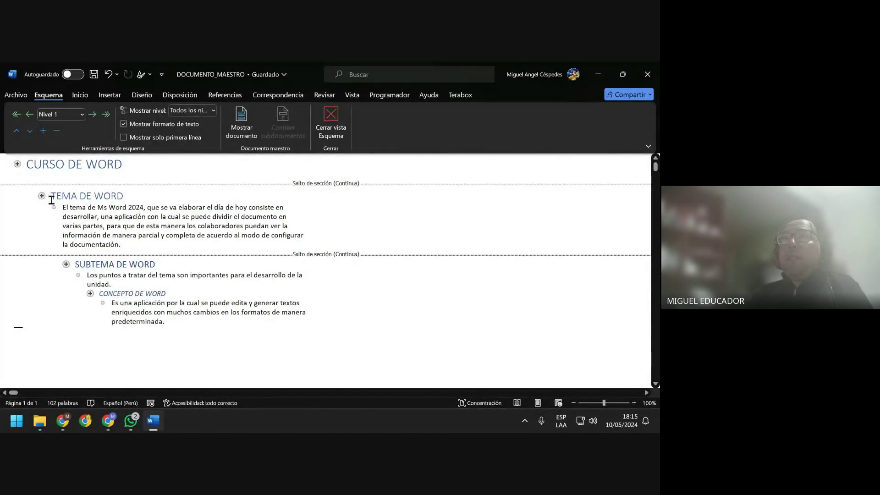
Select the TEMA DE WORD heading and paragraph to read its outline level, with Mostrar documento on
mouse_move(51, 196)
left_mouse_down()
mouse_move(181, 233)
mouse_move(184, 243)
left_mouse_up()
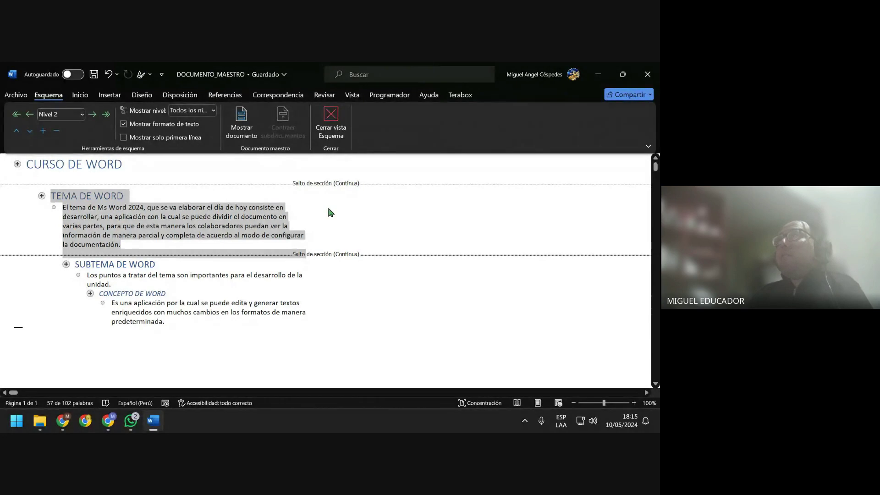
left_click(246, 133)
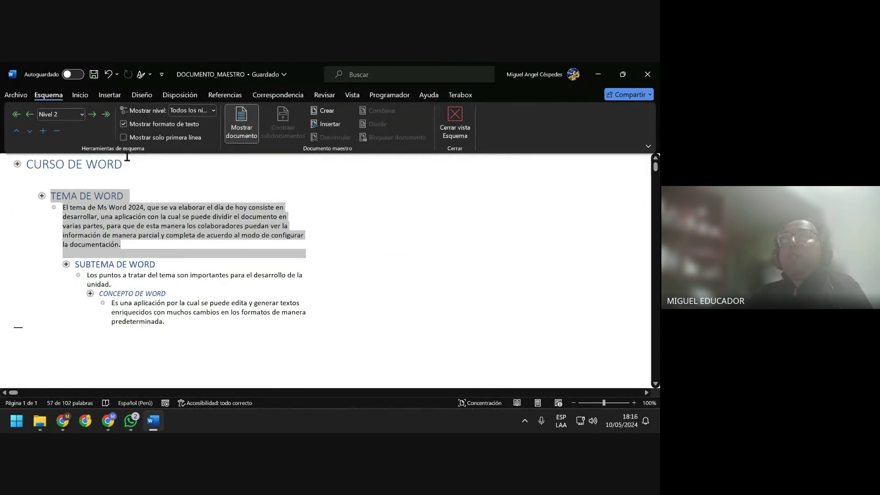
left_click(154, 196)
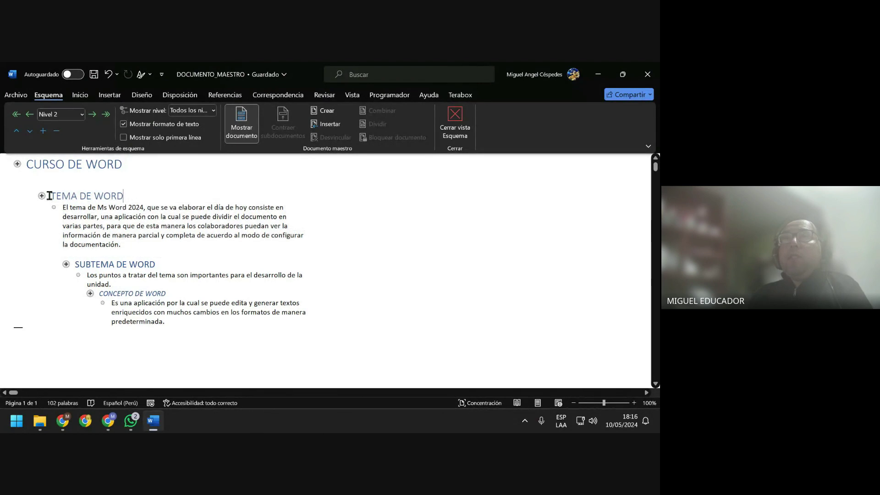
left_click_drag(54, 197, 142, 244)
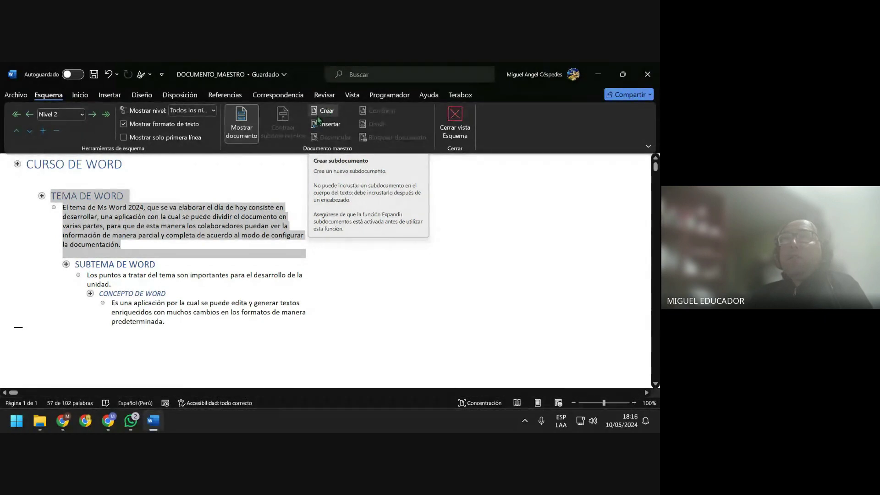
left_click(241, 247)
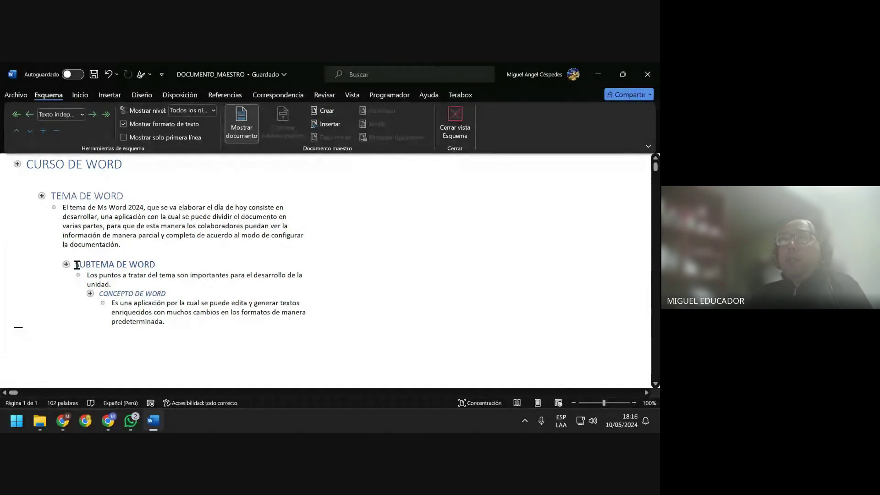
Check the levels of the SUBTEMA DE WORD and CONCEPTO DE WORD sections, then deselect
left_click_drag(73, 265, 156, 271)
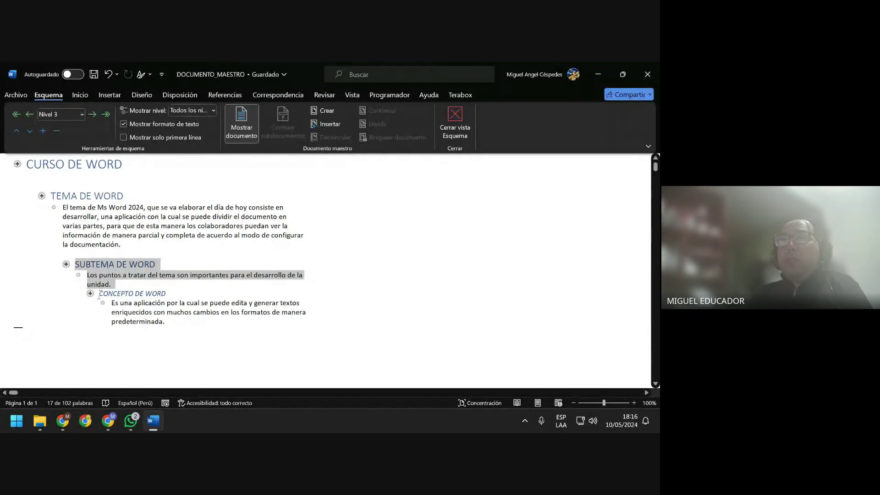
left_click_drag(99, 294, 223, 318)
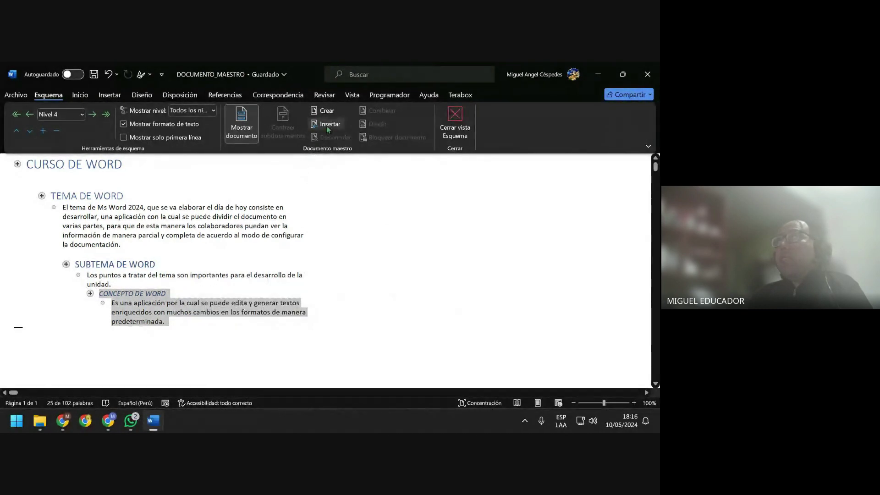
left_click(351, 216)
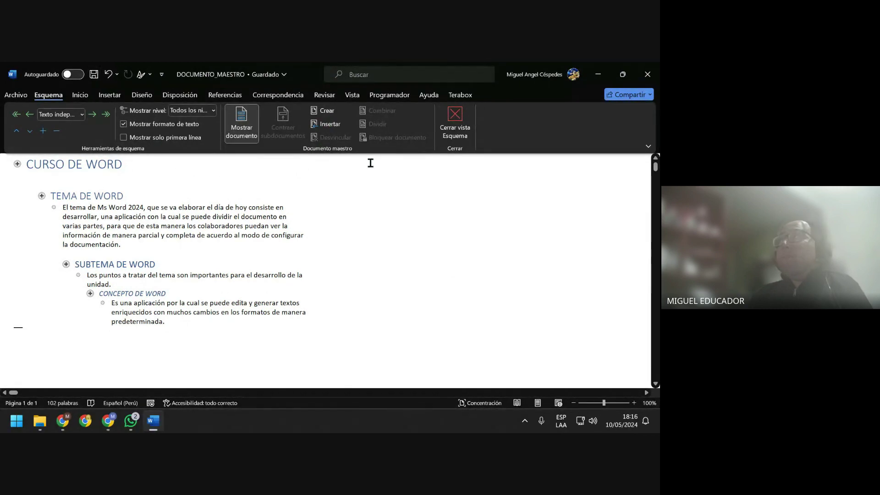
Center the CURSO DE WORD title in page layout, then switch back to Esquema view
left_click(455, 123)
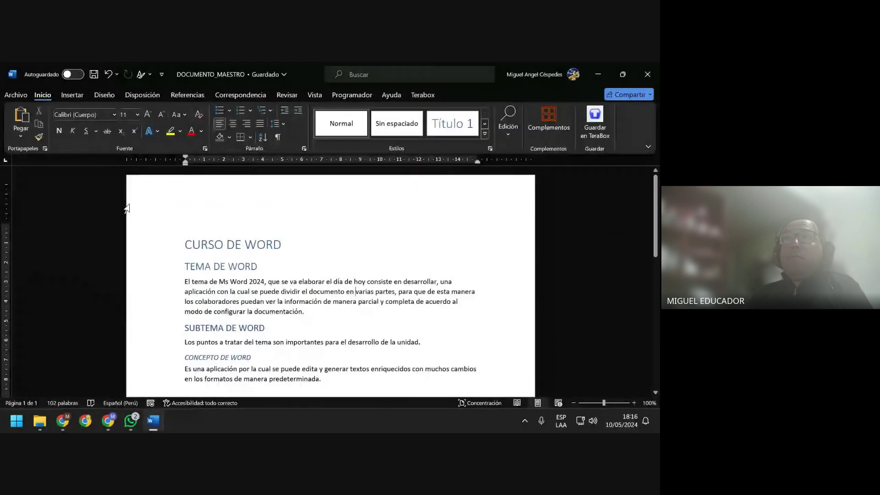
left_click(323, 241)
left_click(233, 123)
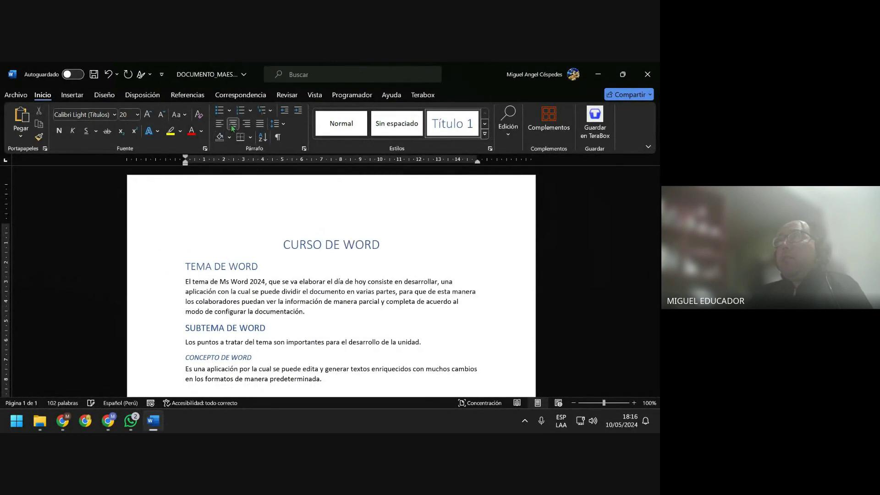
scroll(294, 348, "down", 3)
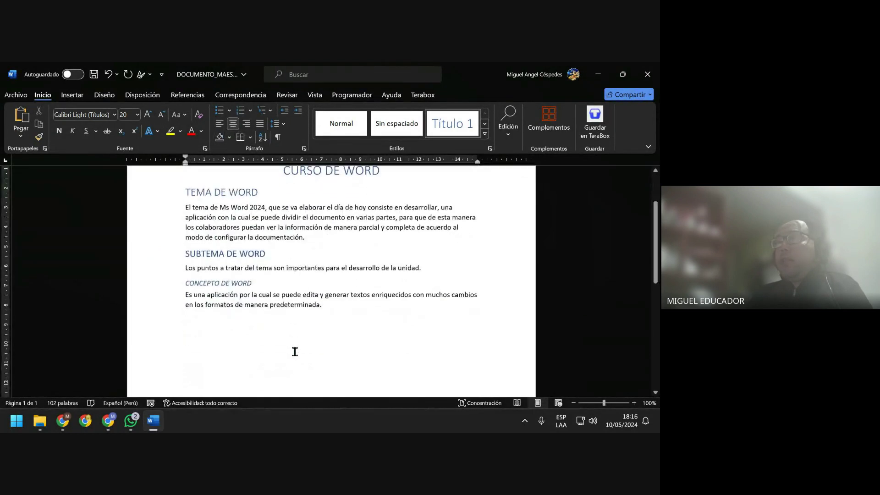
scroll(296, 354, "up", 1)
scroll(349, 238, "up", 1)
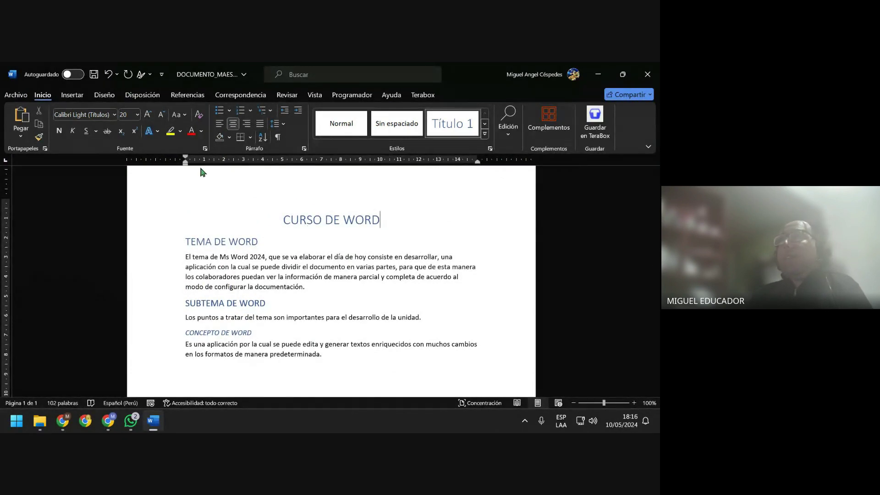
left_click(320, 96)
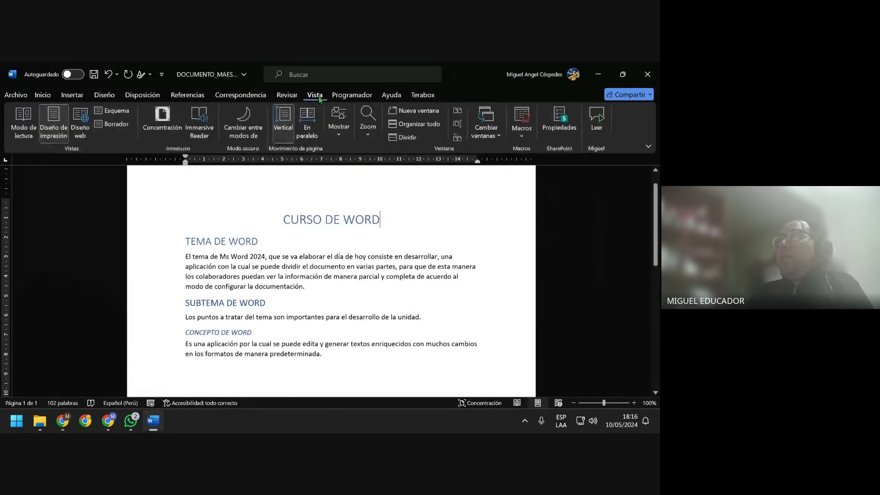
left_click(129, 118)
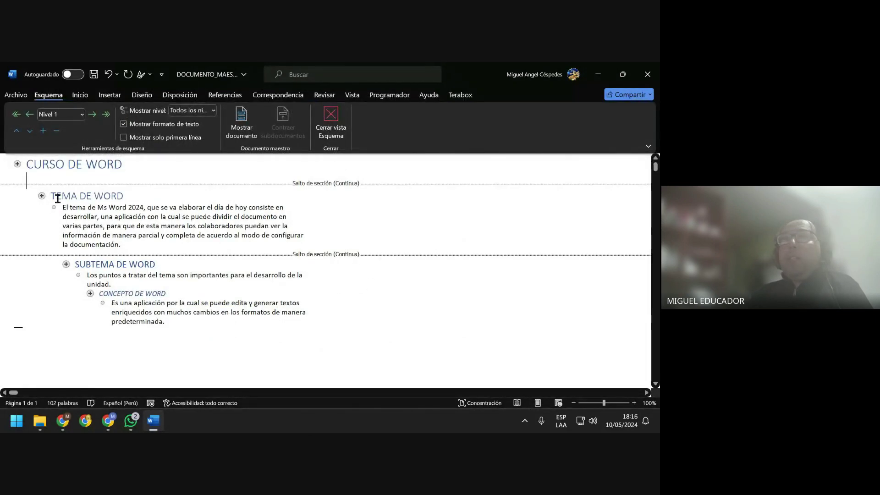
Make the TEMA DE WORD section a subdocument with Crear and capture a screenshot of the outline
left_click_drag(51, 196, 146, 241)
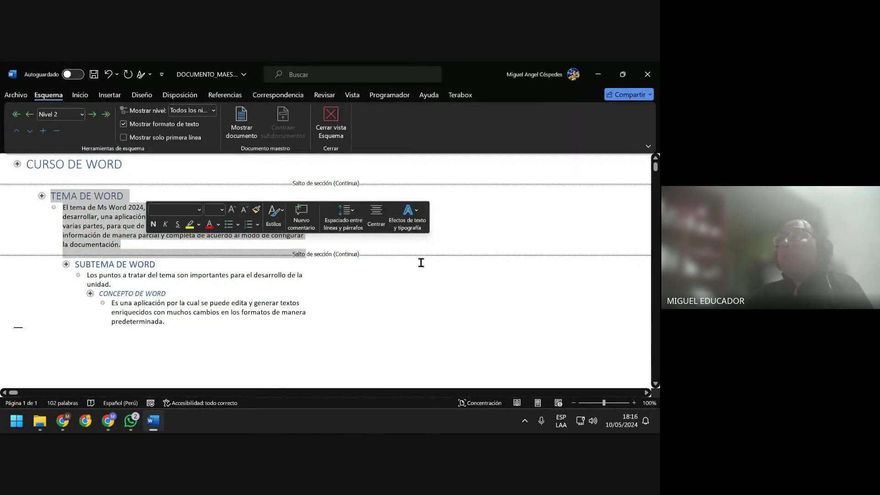
left_click(242, 133)
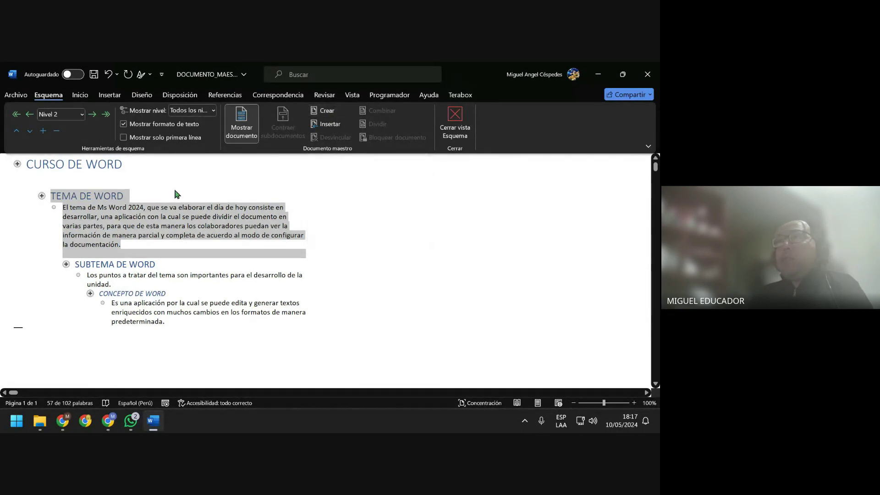
left_click(61, 192)
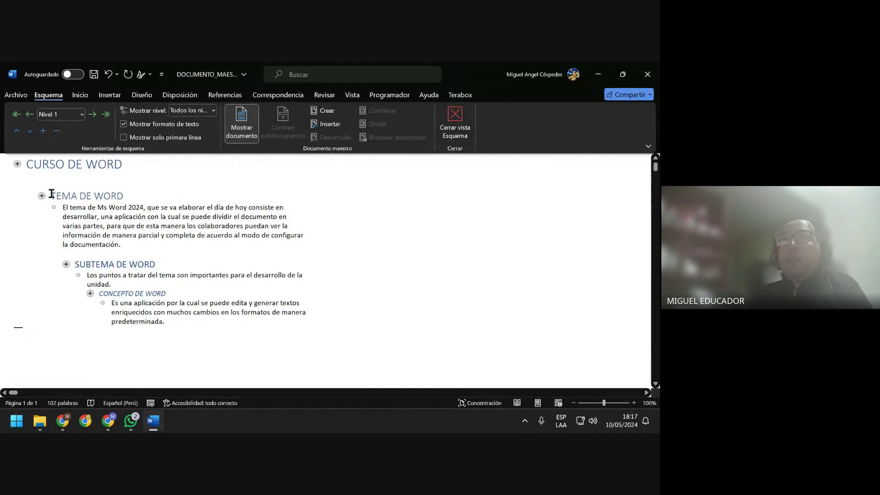
left_click_drag(51, 193, 140, 243)
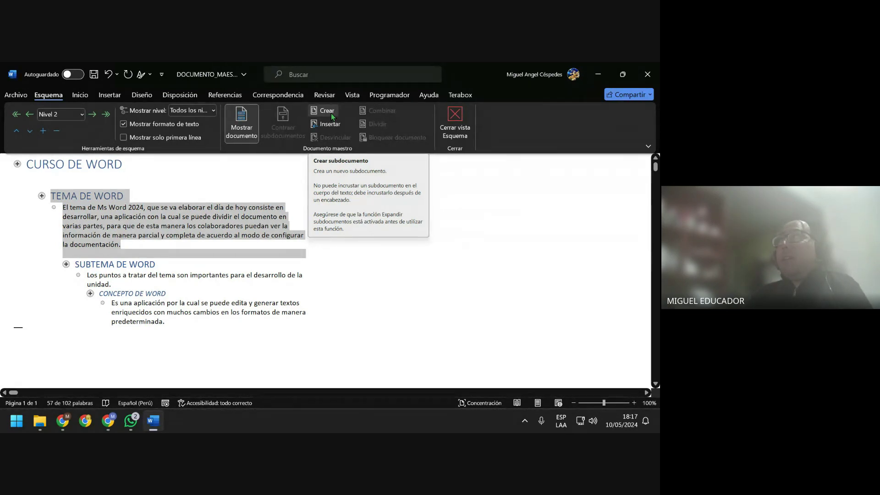
left_click(332, 117)
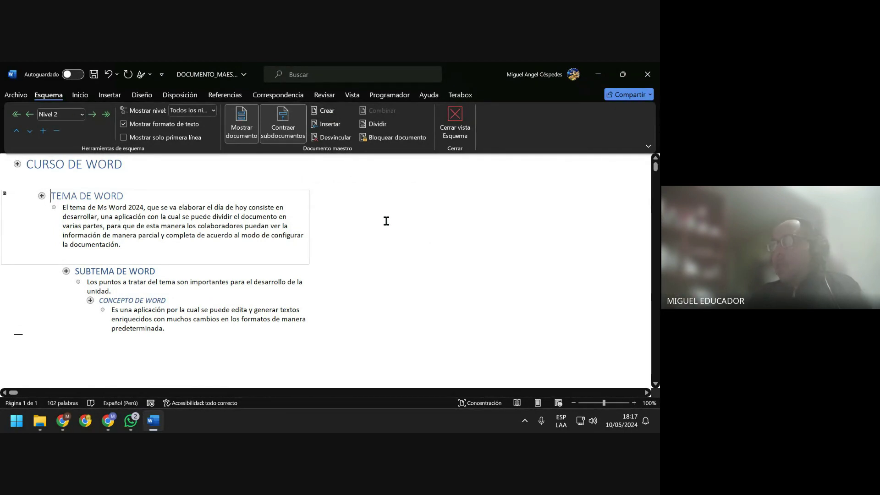
key("super+shift+s")
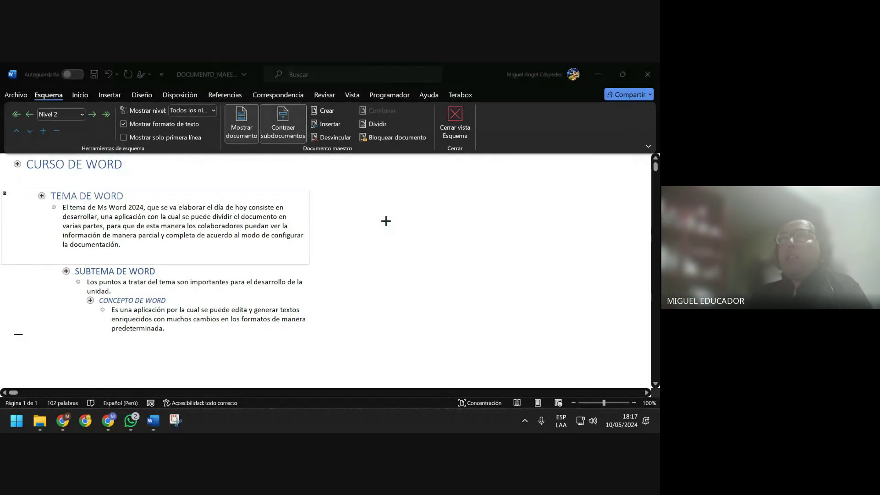
key("Escape")
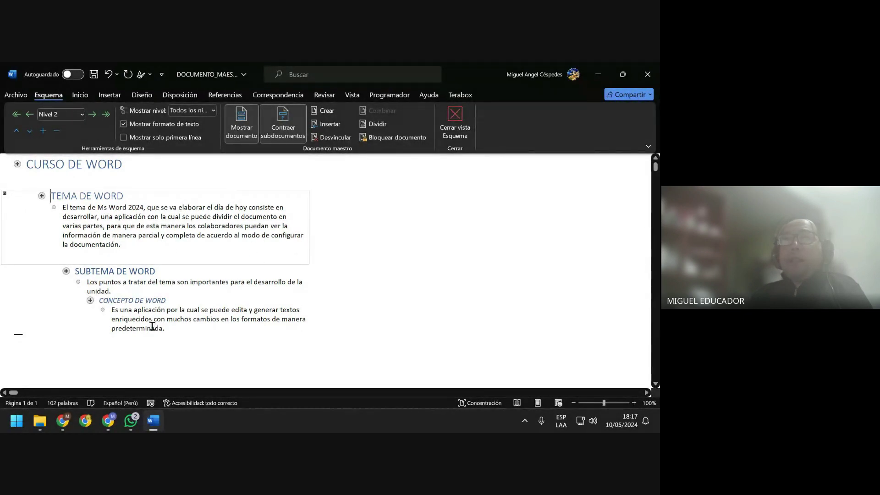
mouse_move(131, 421)
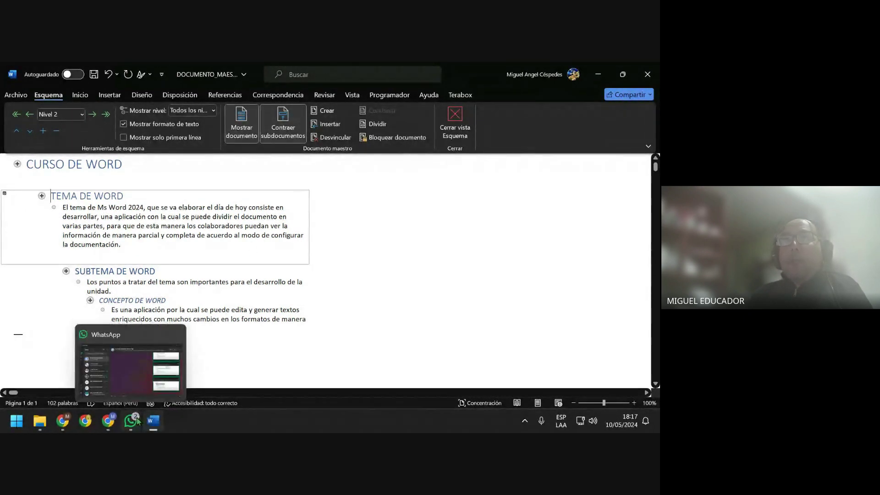
Paste and send the subdocument screenshot to the MS_WORD_AVANZADO_NOCHE WhatsApp group, then return to Word
left_click(137, 421)
right_click(269, 395)
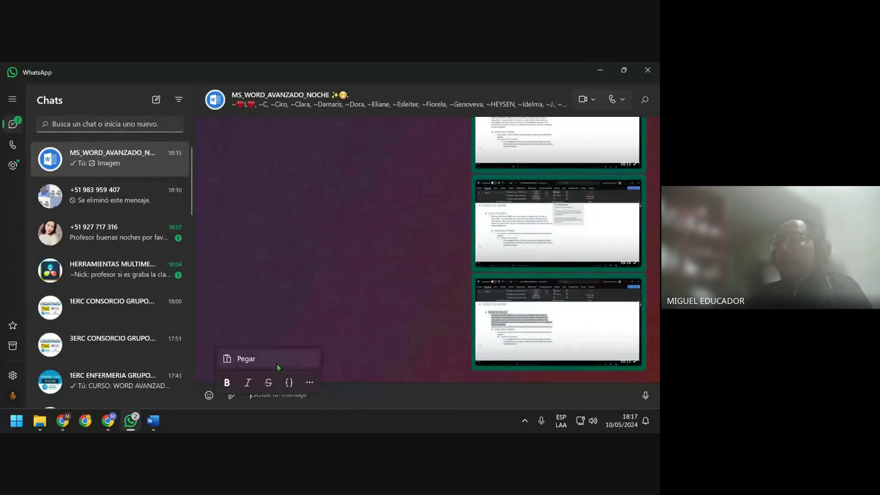
left_click(277, 364)
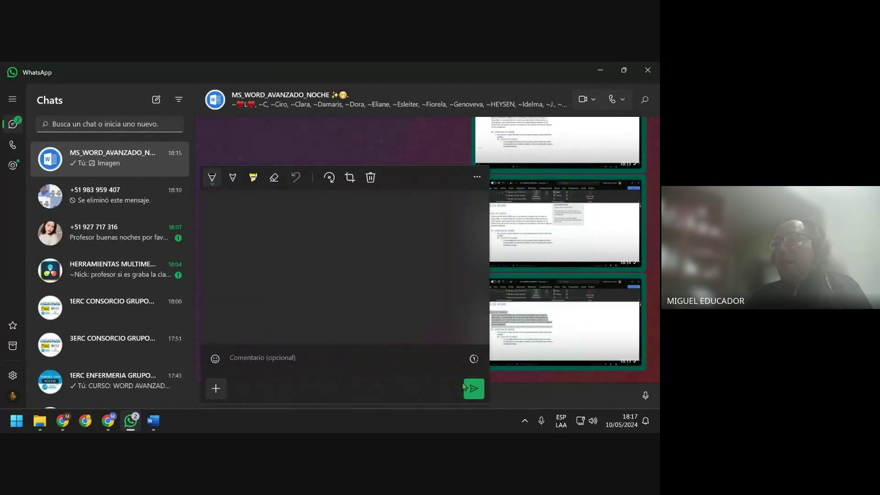
left_click(474, 393)
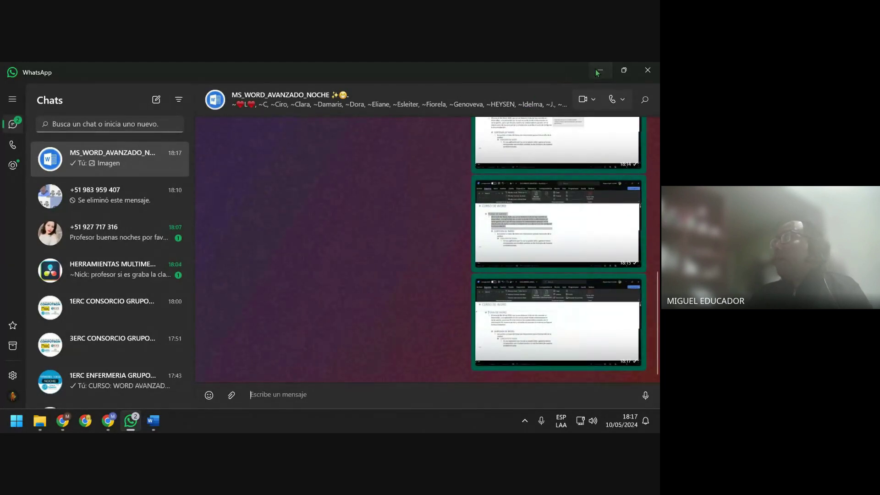
left_click(153, 421)
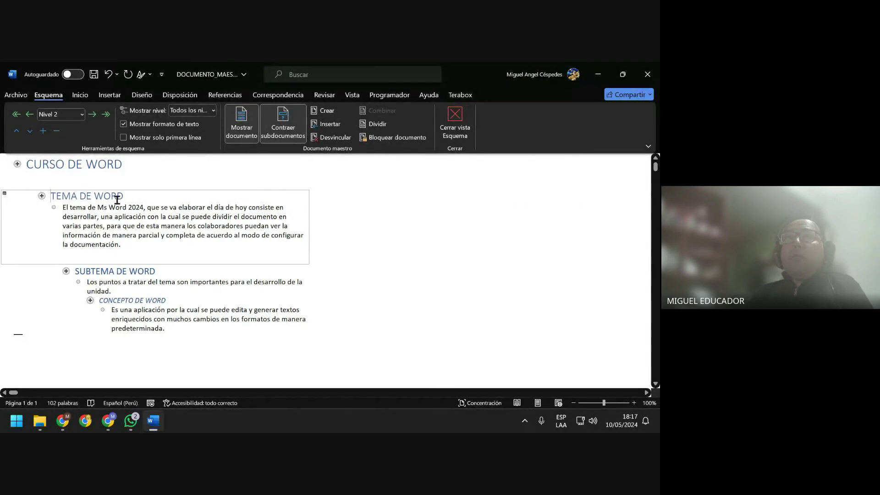
Remove the blank line and end the TEMA DE WORD paragraph with "documentación."
left_click_drag(51, 196, 124, 254)
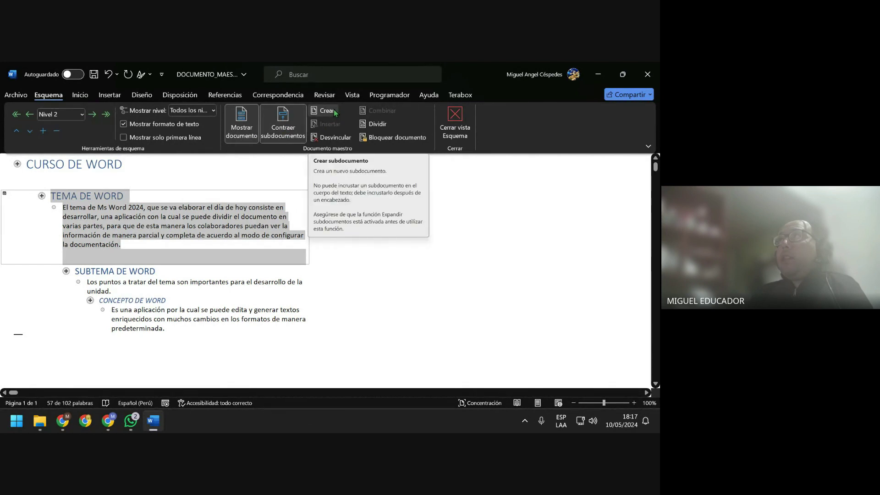
left_click(167, 252)
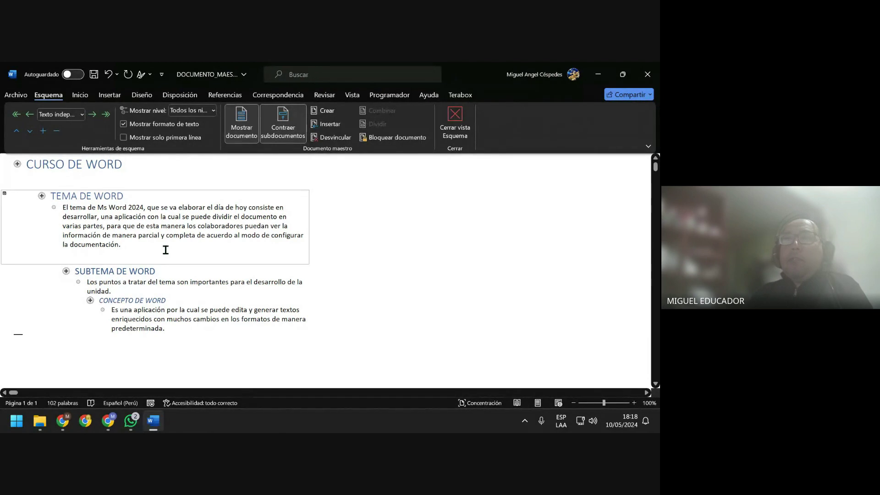
key("BackSpace")
key("BackSpace")
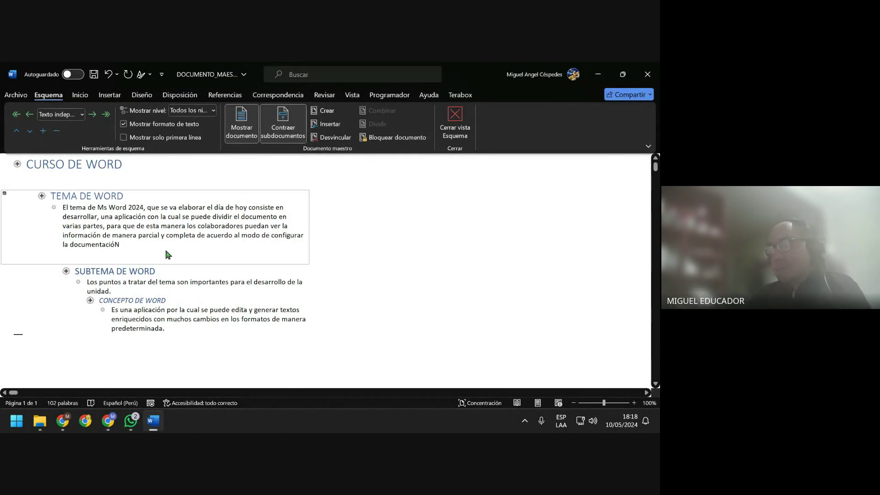
key("BackSpace")
type("n,")
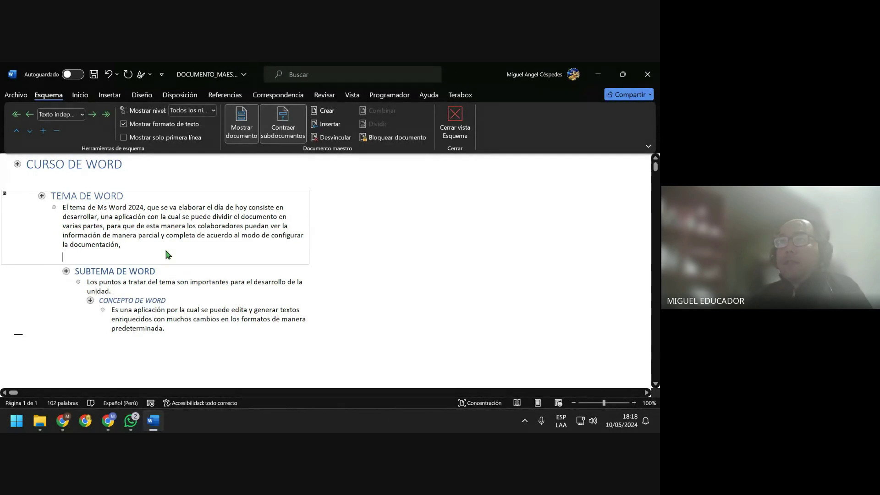
key("BackSpace")
type(".")
Undo the accidental merge with the SUBTEMA DE WORD heading and save DOCUMENTO_MAESTRO
key("Return")
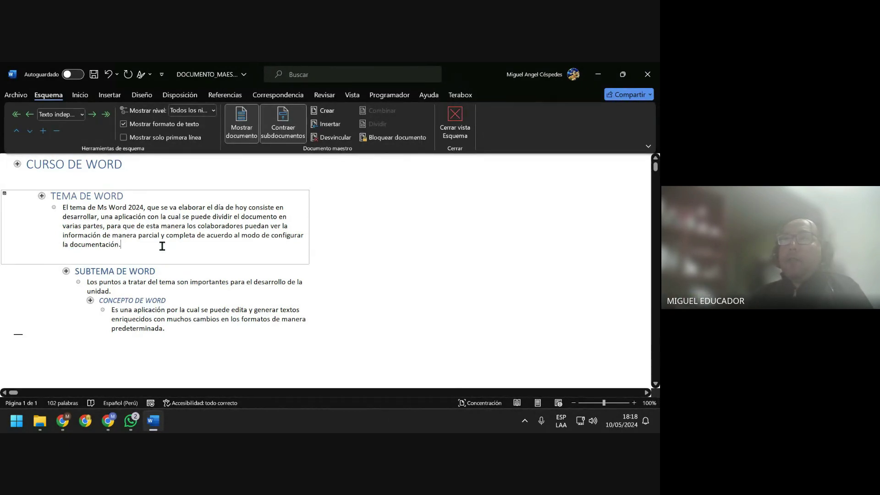
key("BackSpace")
key("Delete")
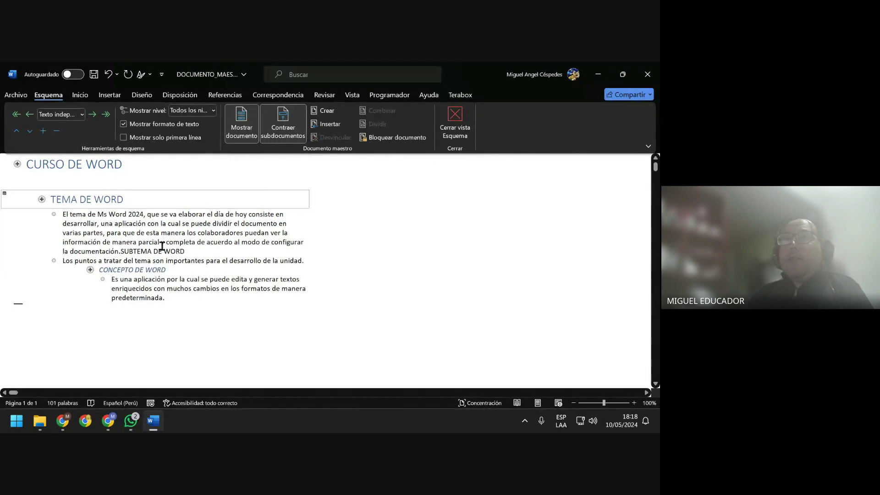
key("ctrl+z")
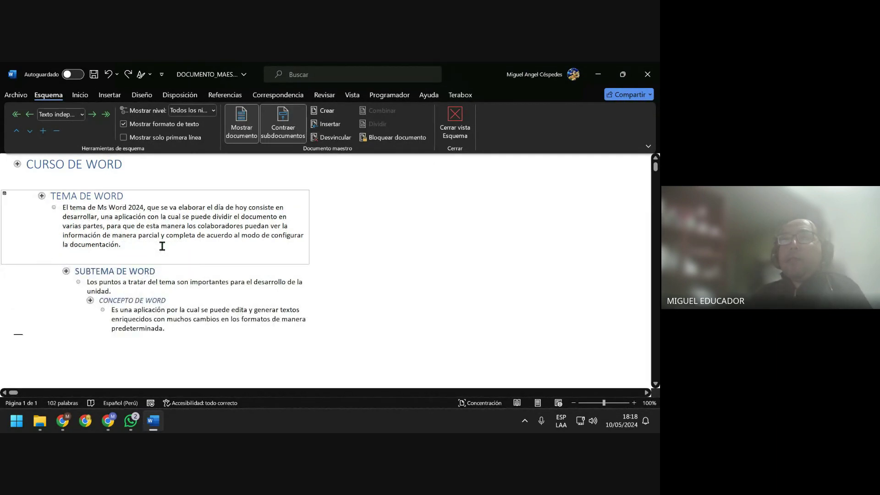
left_click(376, 226)
left_click(93, 76)
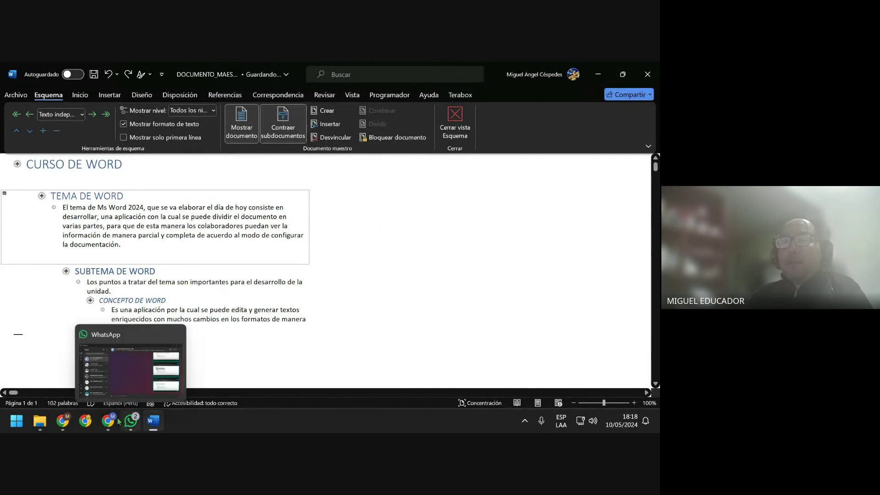
Check the Google Meet call, then minimize Chrome to bring the Word outline forward
mouse_move(108, 421)
left_click(51, 360)
left_click(64, 69)
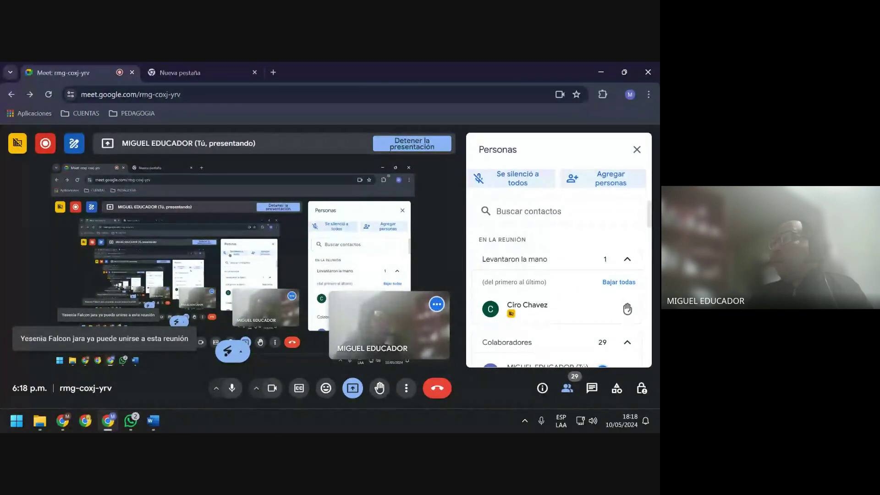
left_click(637, 150)
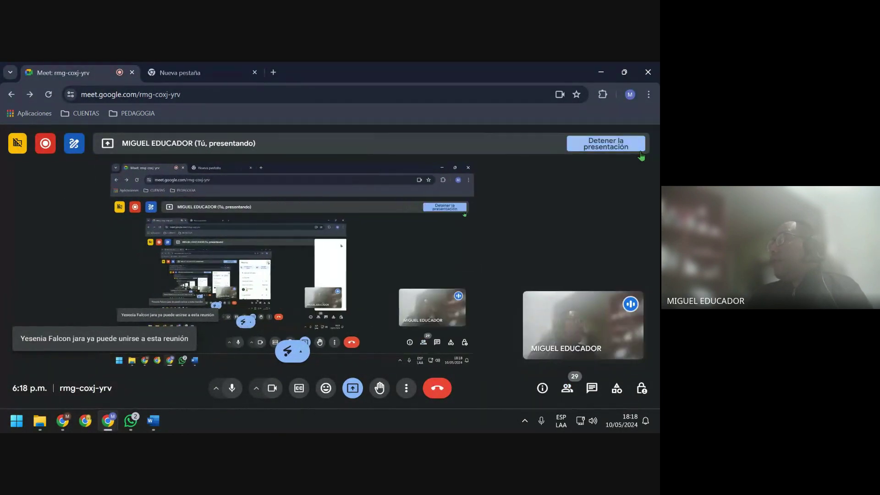
left_click(184, 73)
left_click(601, 72)
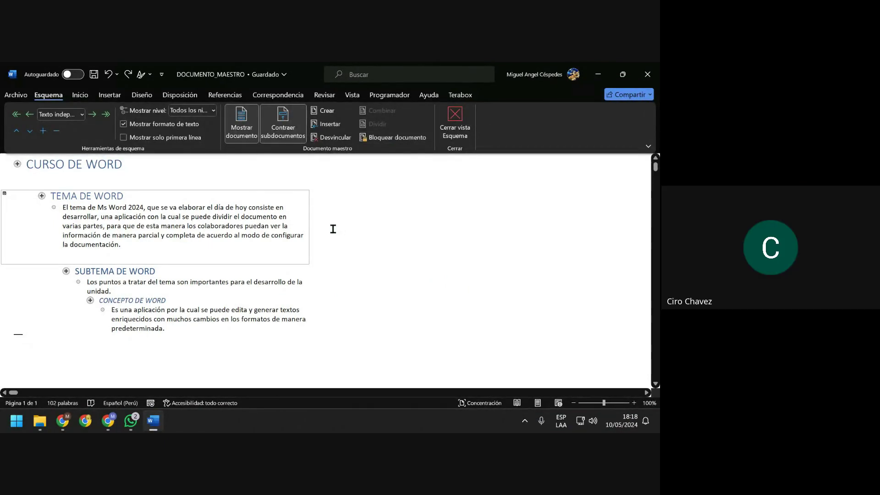
left_click(148, 169)
Close outline view, delete the stray space after the title and left-align the title
left_click(455, 120)
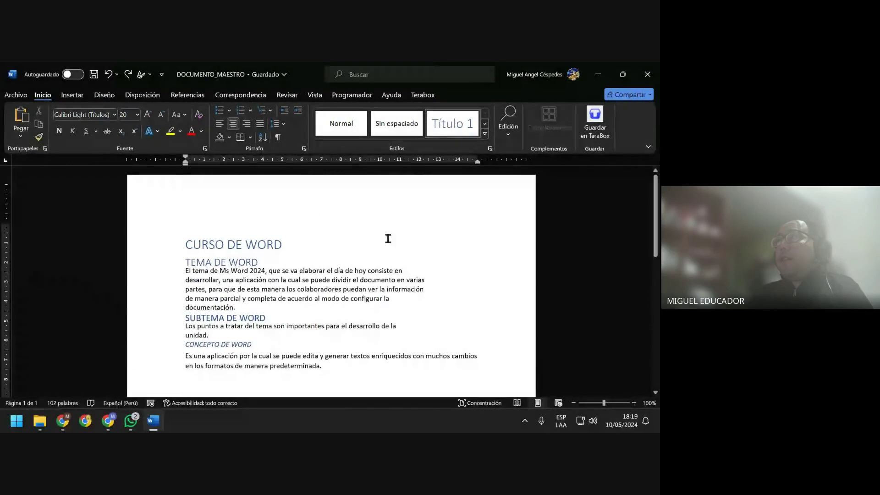
key("BackSpace")
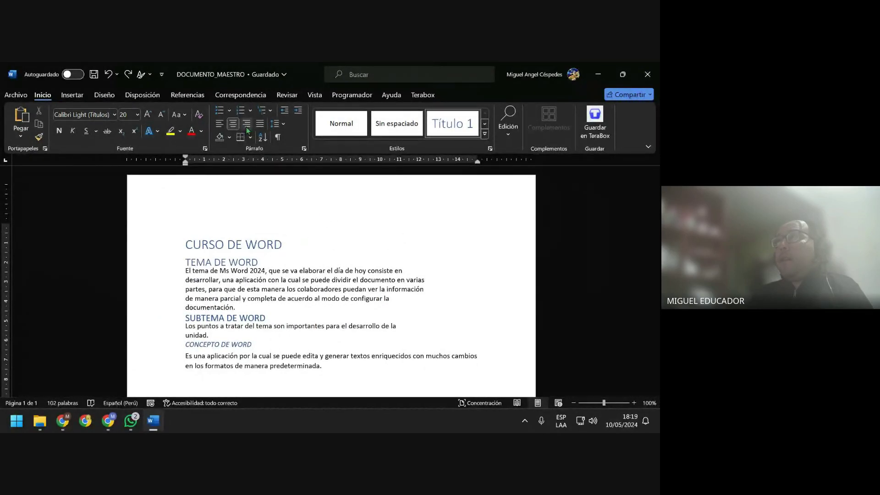
left_click(220, 123)
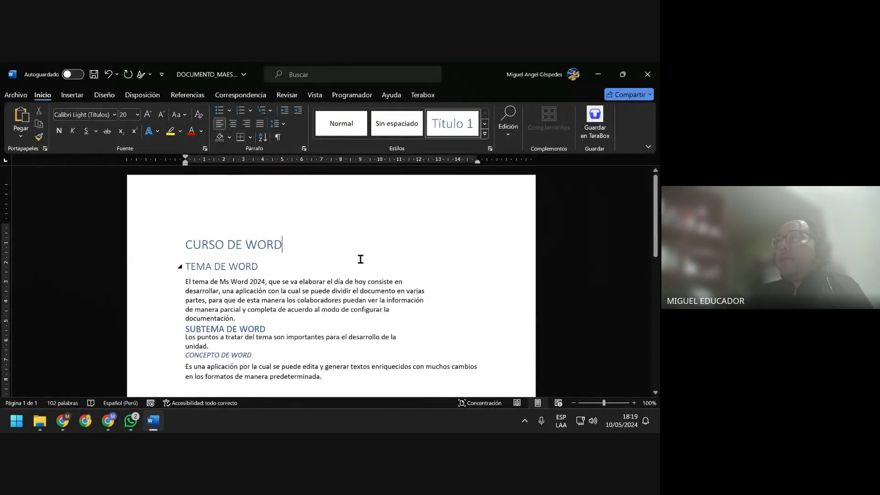
scroll(349, 252, "down", 1)
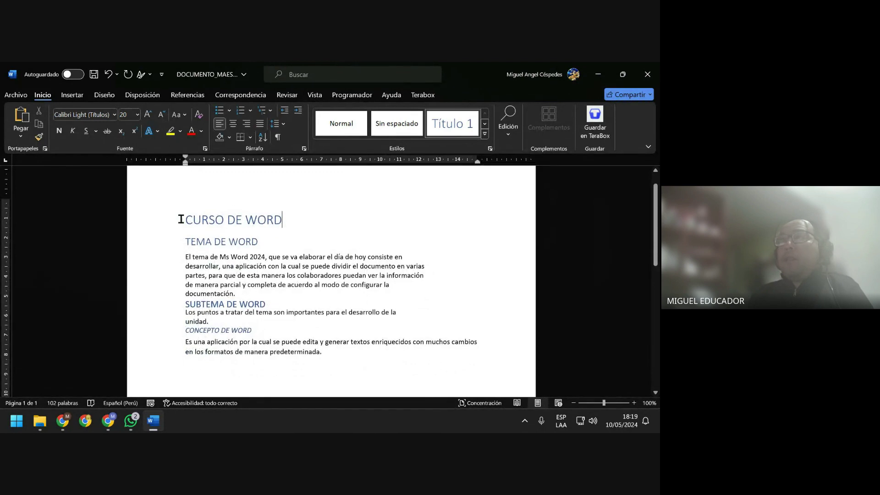
Check the CURSO DE WORD title and TEMA DE WORD heading, then save the document
left_click_drag(198, 225, 308, 224)
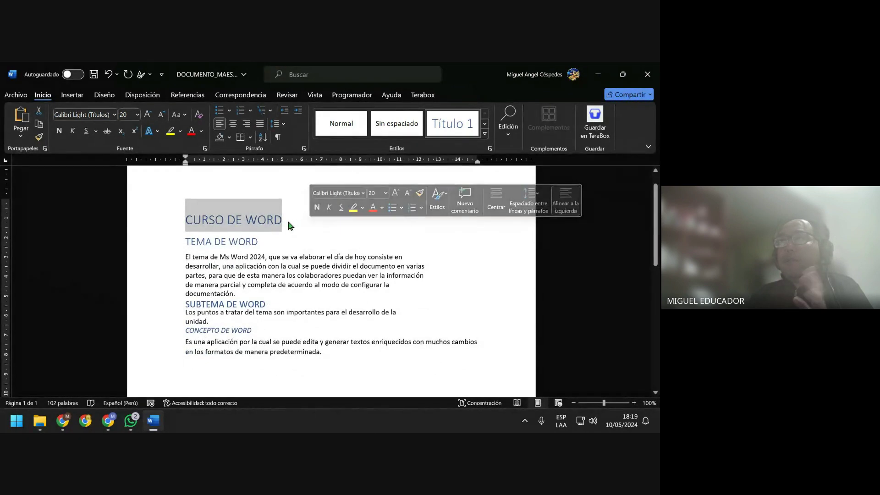
left_click(288, 226)
mouse_move(207, 241)
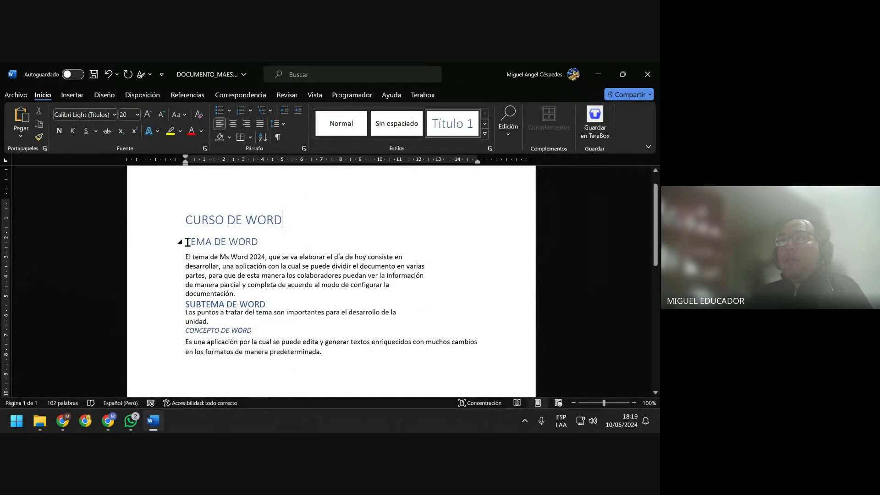
left_click_drag(195, 245, 291, 244)
left_click(290, 244)
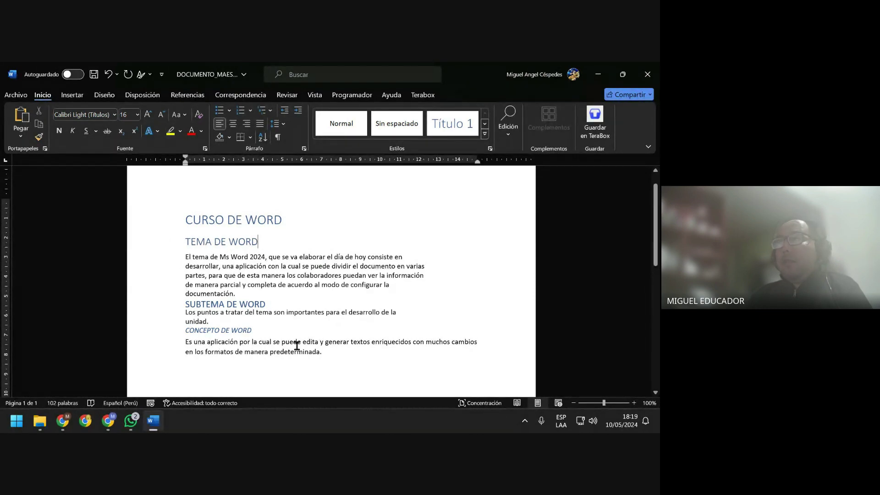
left_click(291, 222)
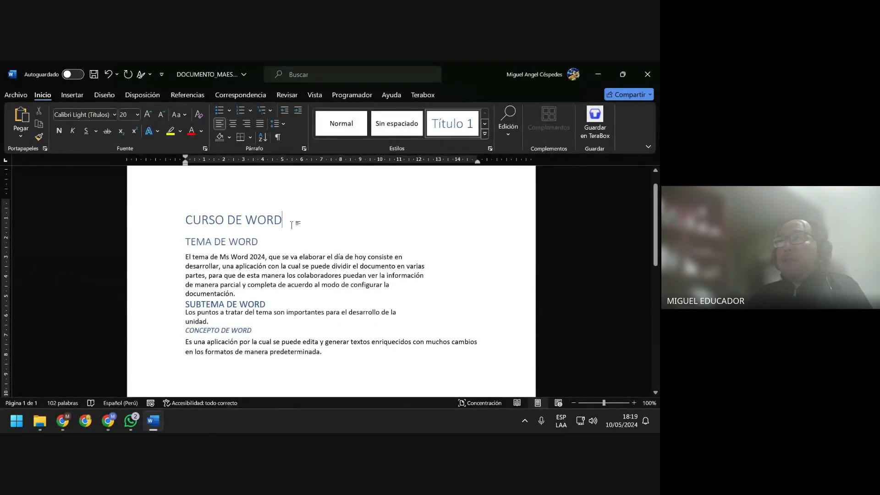
key("ctrl+s")
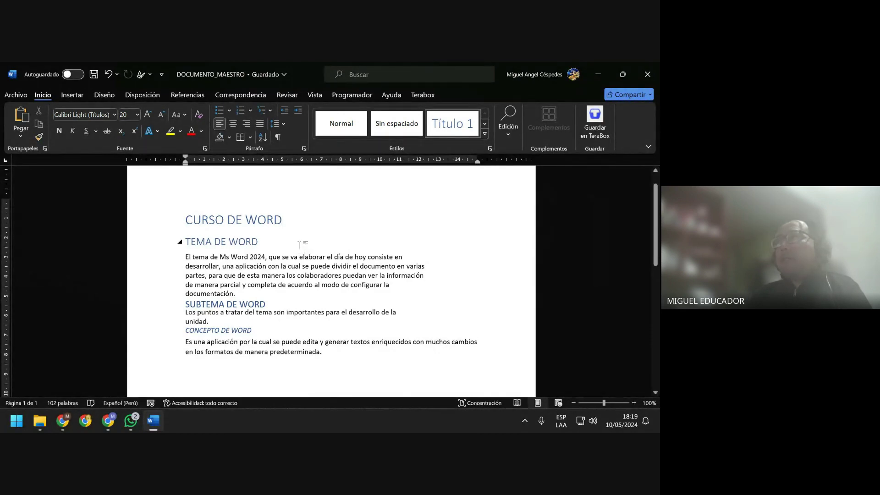
Collapse the CONCEPTO DE WORD section and expand it again
left_click(270, 325)
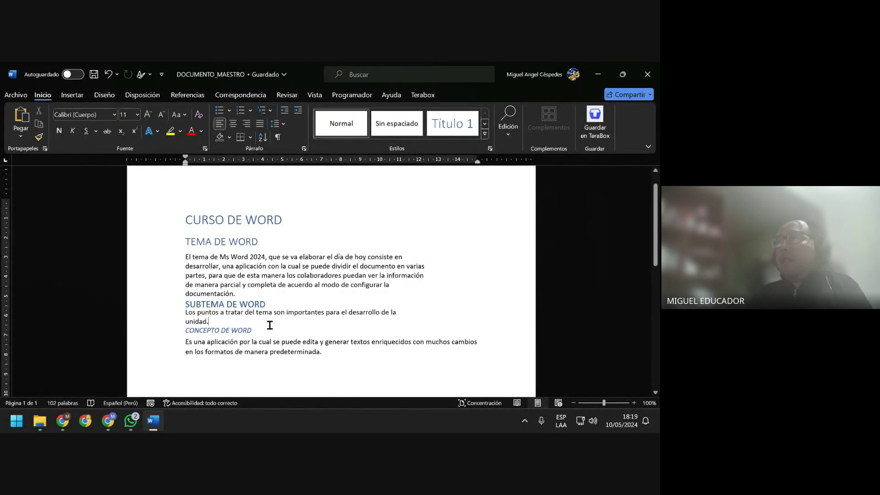
left_click(267, 330)
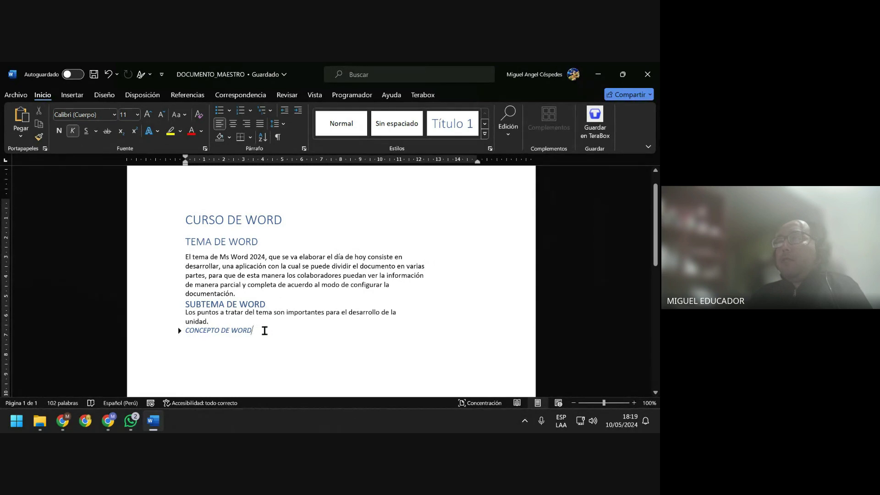
left_click(180, 331)
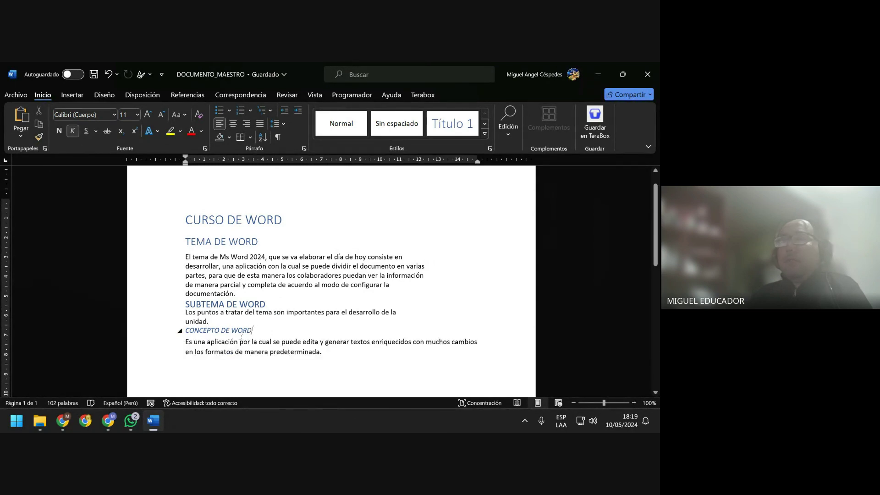
left_click(305, 219)
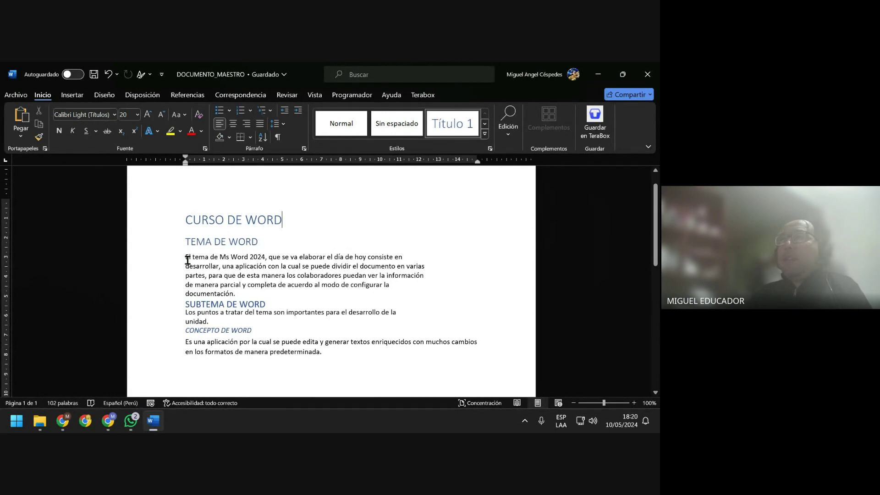
left_click_drag(186, 258, 248, 295)
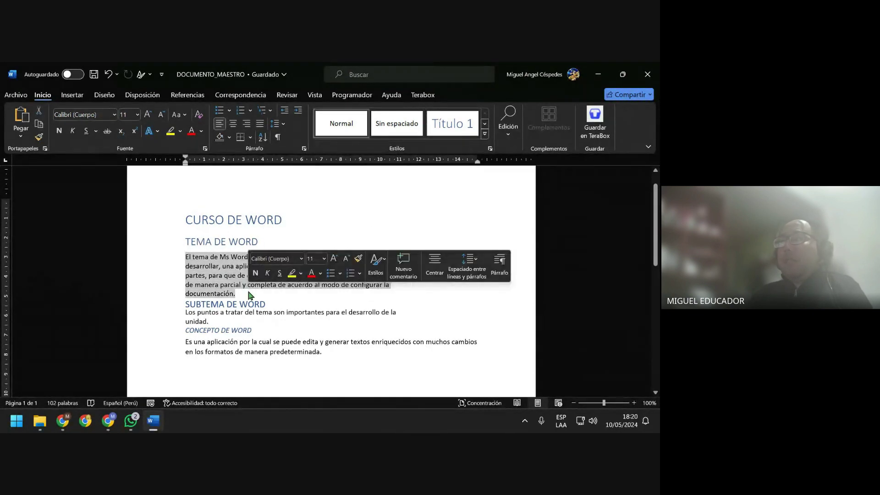
left_click(248, 295)
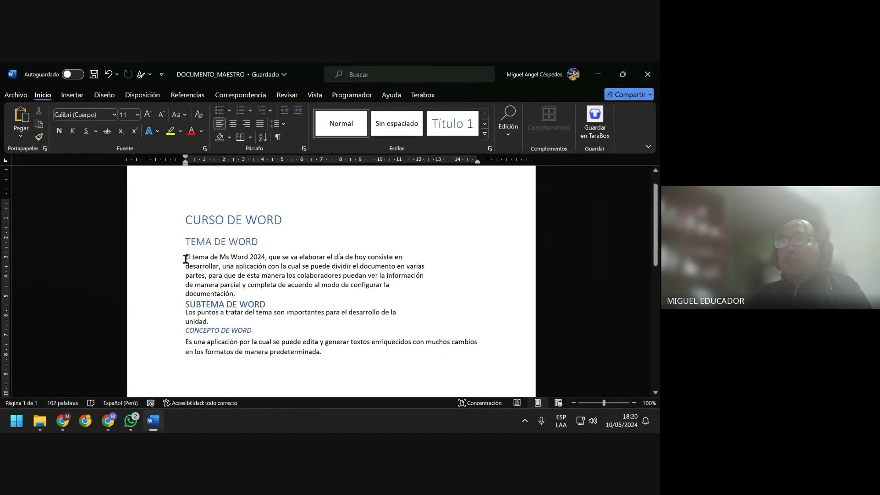
left_click_drag(185, 259, 243, 293)
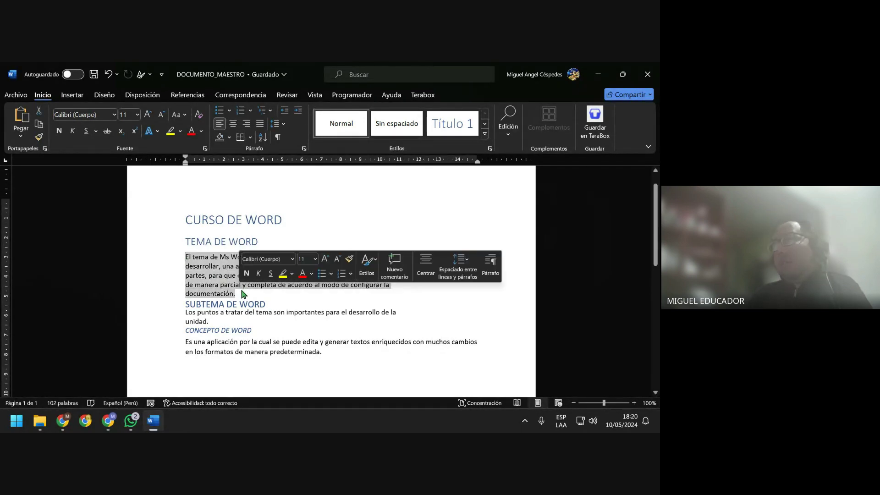
left_click(259, 292)
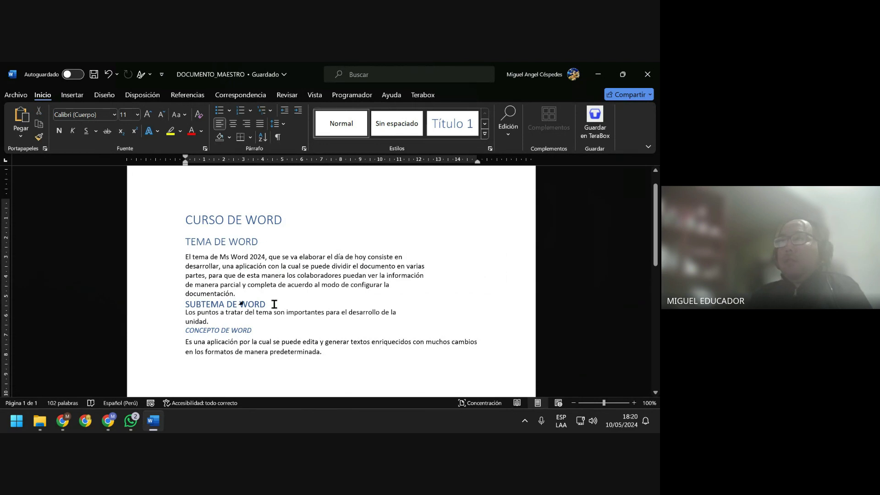
left_click(323, 352)
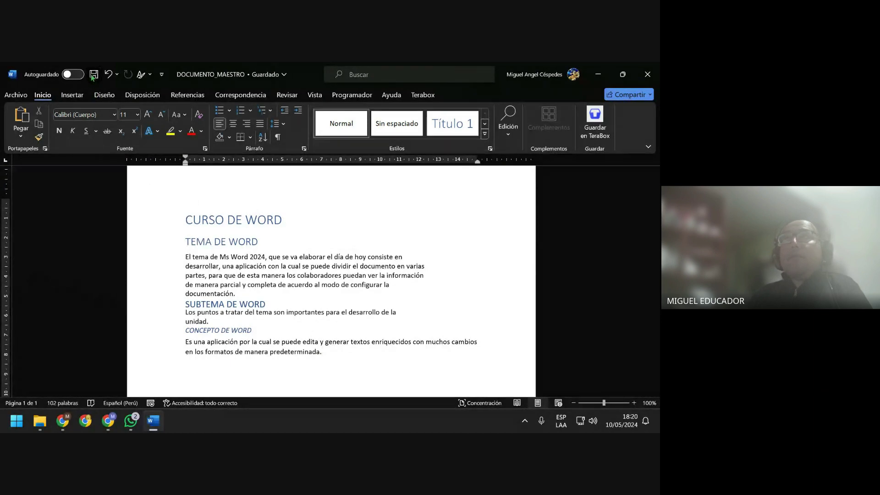
left_click(301, 228)
left_click(283, 238)
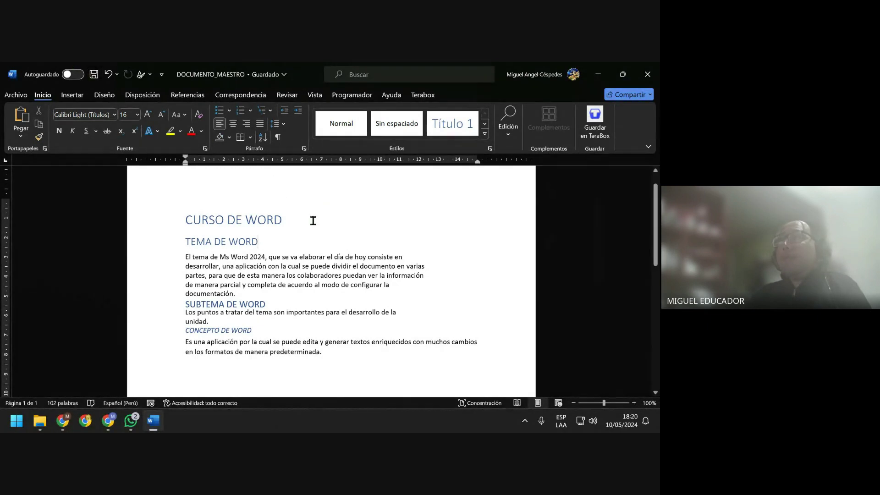
left_click(312, 220)
left_click(296, 237)
left_click(296, 315)
left_click(280, 328)
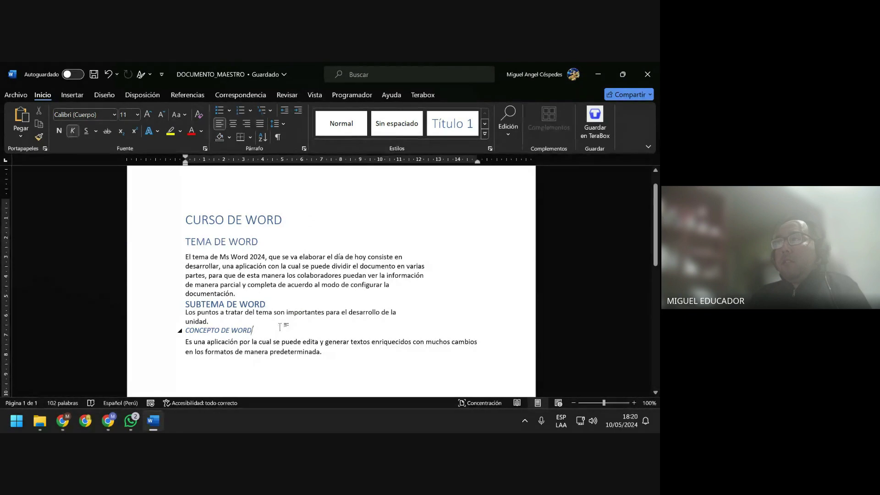
left_click(292, 221)
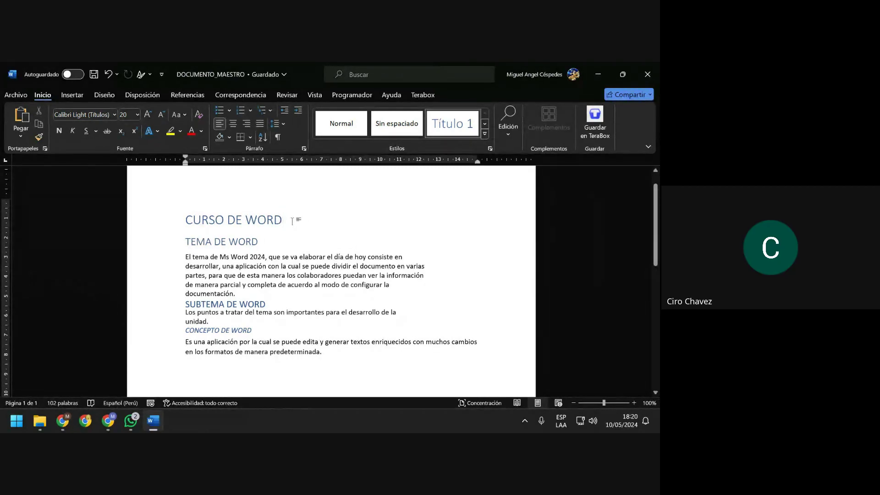
In a new document (Ctrl+N), type Datos, Nombre, Apellido and Dirección one per line, then select them
key("ctrl+n")
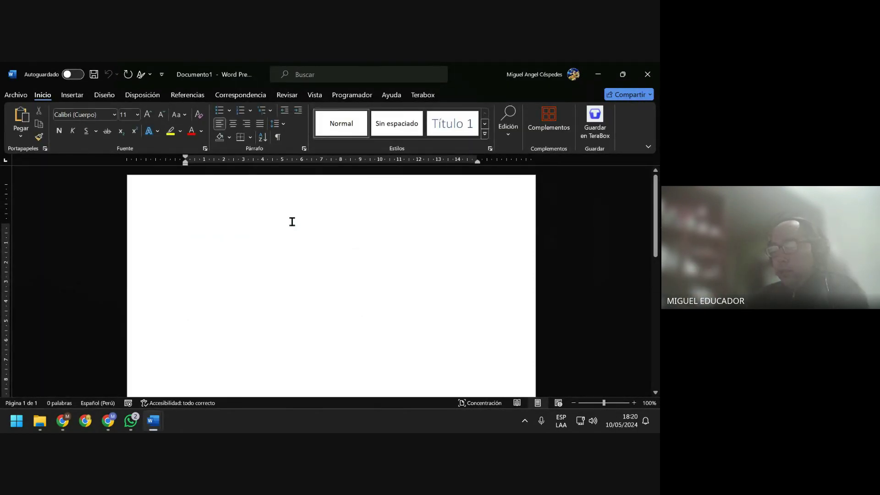
type("Datos")
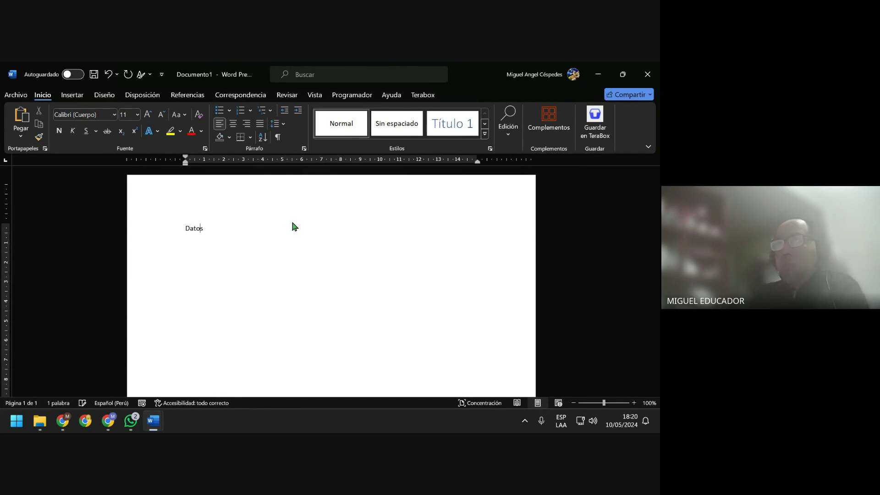
key("Return")
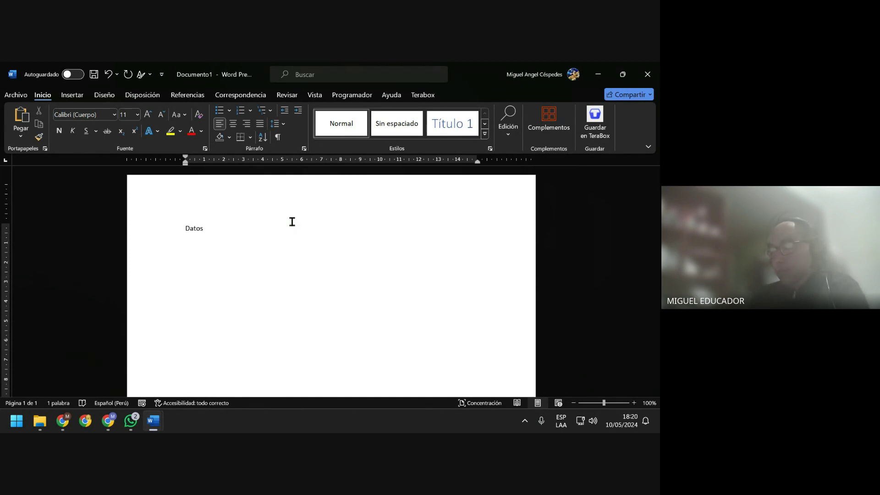
type("Nombre")
key("Return")
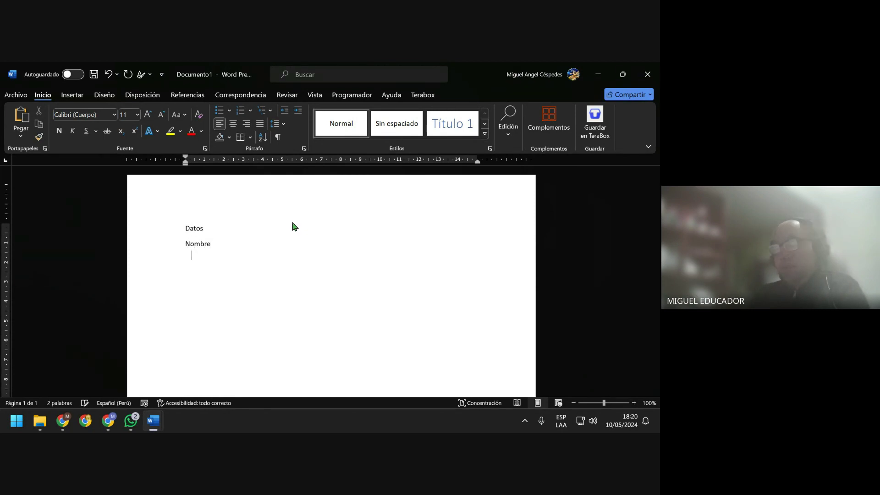
type("apell")
type("ido")
key("Return")
type("direcc")
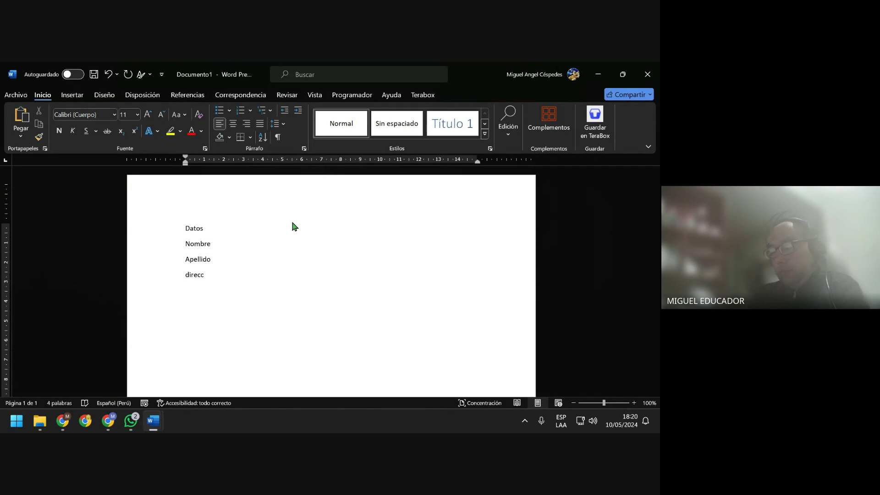
type("ión")
key("Return")
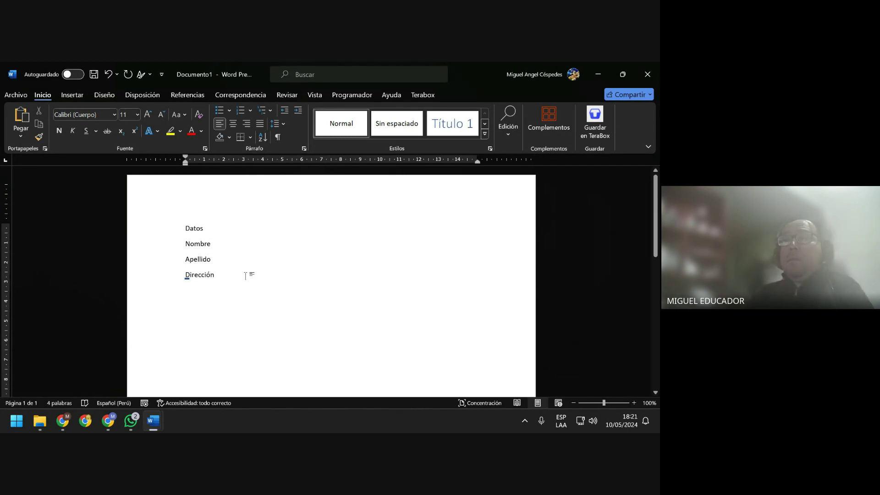
left_click_drag(245, 275, 185, 228)
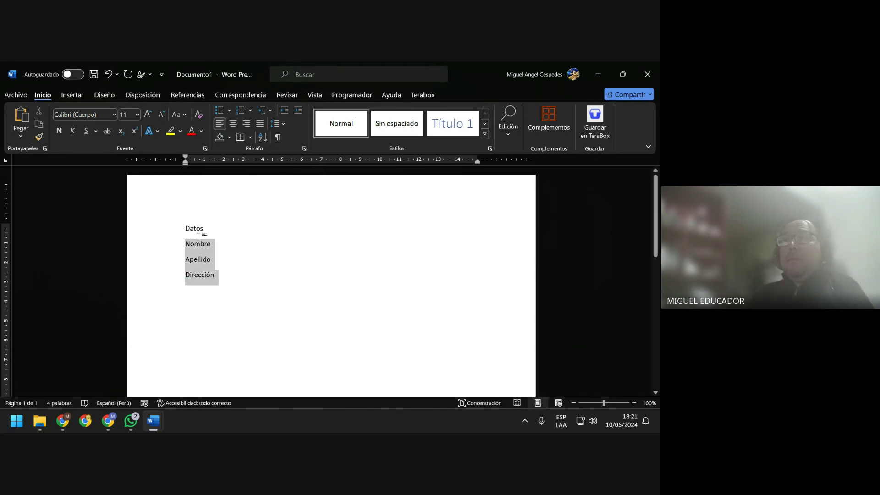
Switch to outline view and make all four lines Nivel 1 headings
left_click(315, 95)
left_click(124, 111)
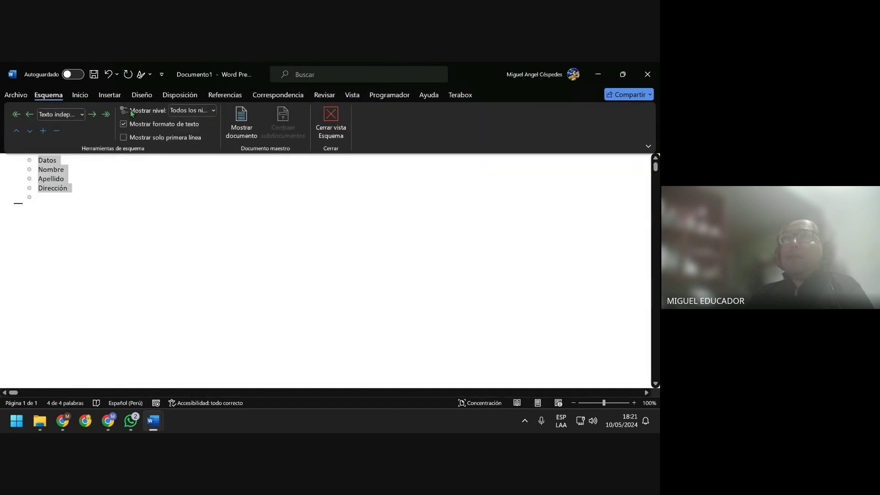
left_click(84, 118)
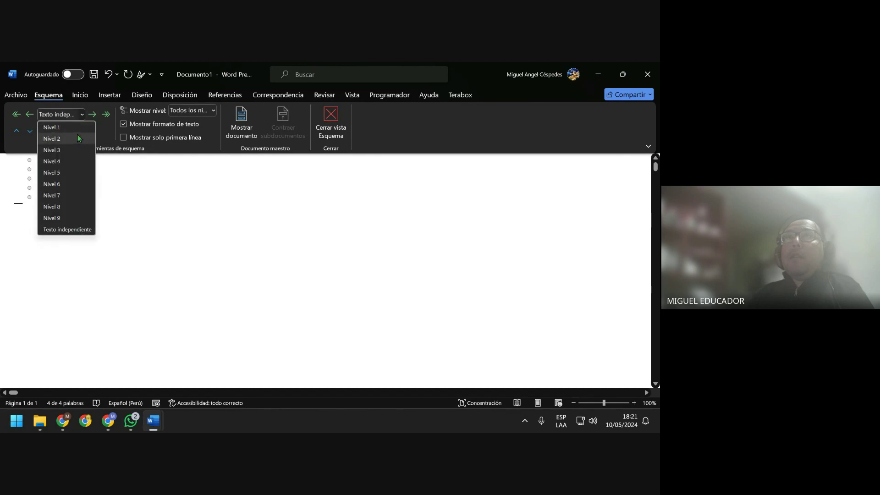
left_click(79, 124)
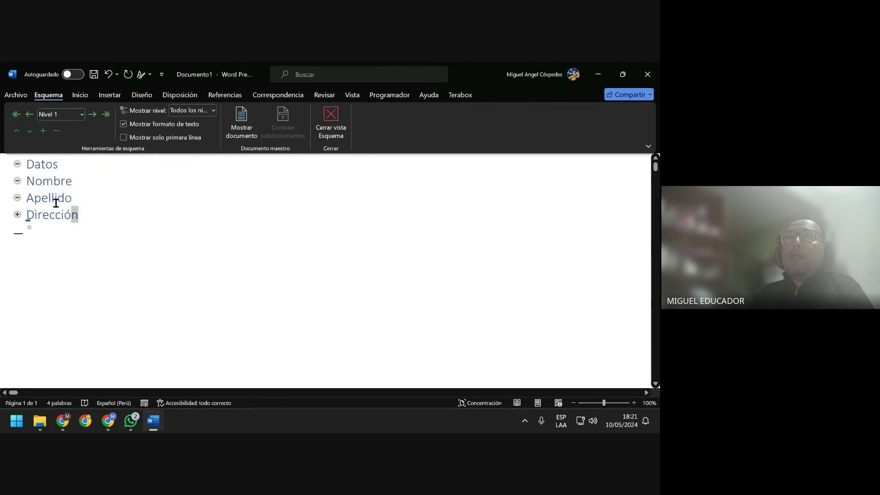
Demote Nombre to Nivel 2, Apellido to Nivel 3 and Dirección to Nivel 4
left_click_drag(88, 215, 22, 181)
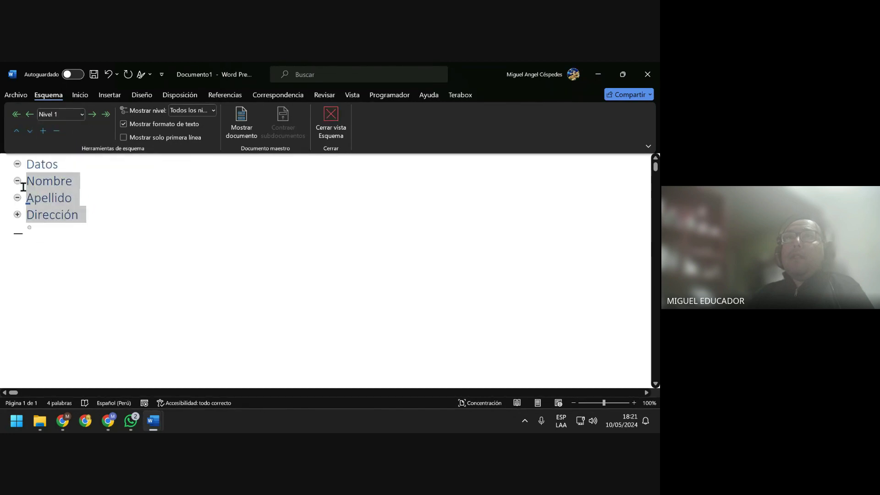
left_click(96, 116)
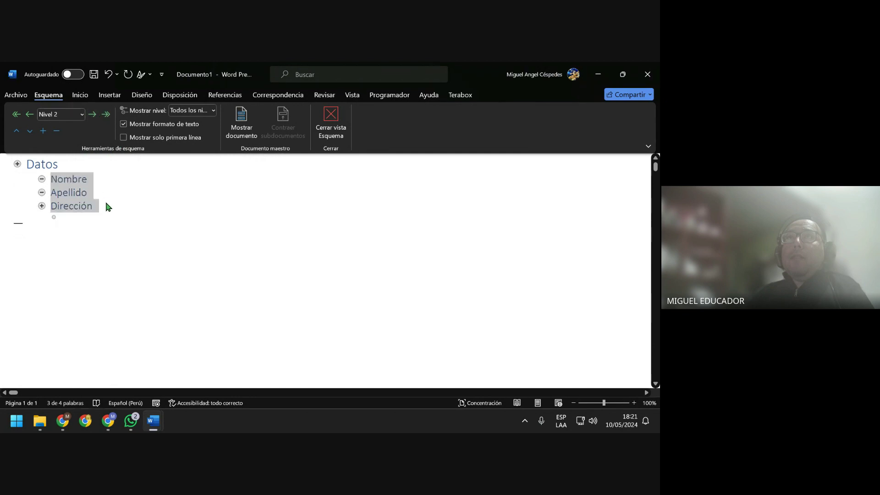
left_click_drag(103, 206, 54, 193)
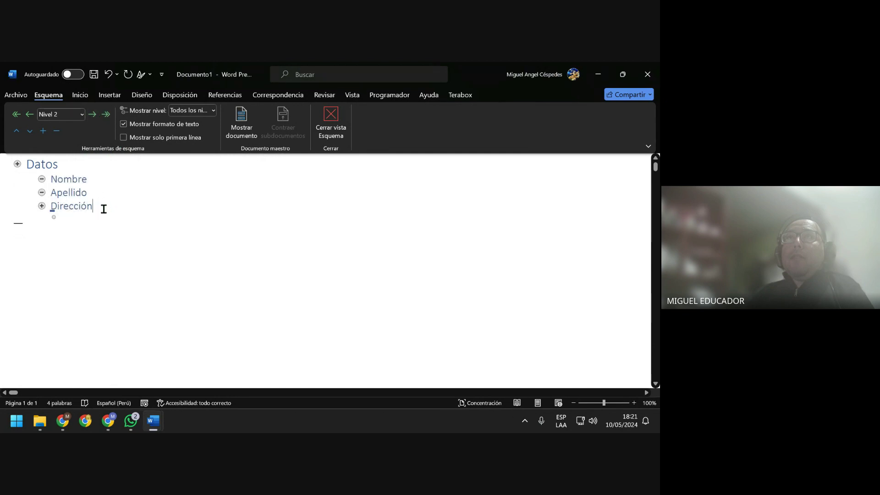
left_click(92, 114)
left_click(127, 211)
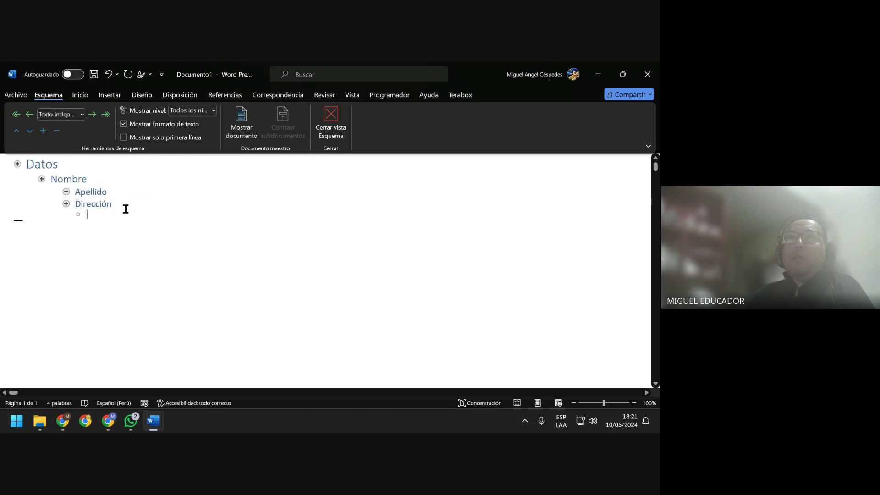
left_click_drag(77, 204, 78, 209)
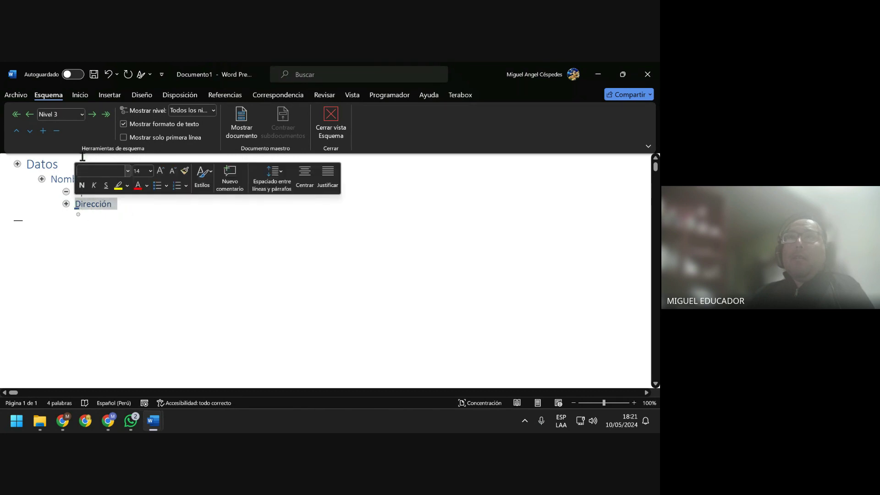
key("Tab")
left_click(157, 208)
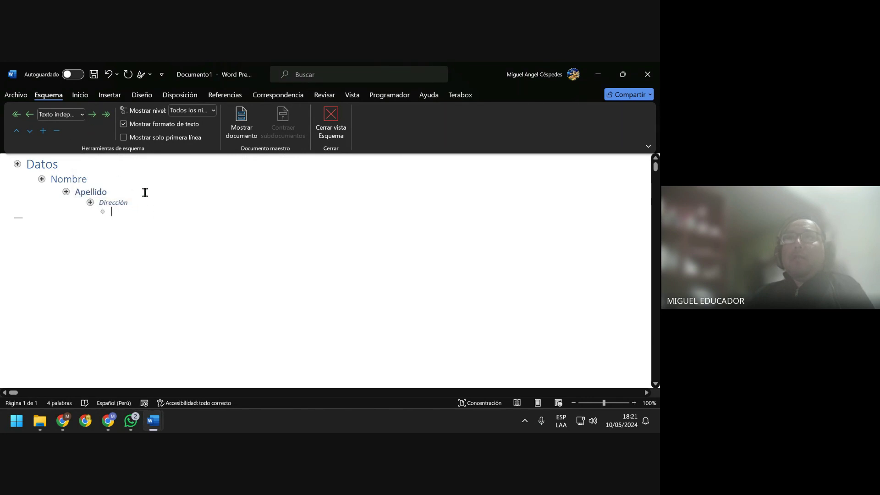
left_click(114, 175)
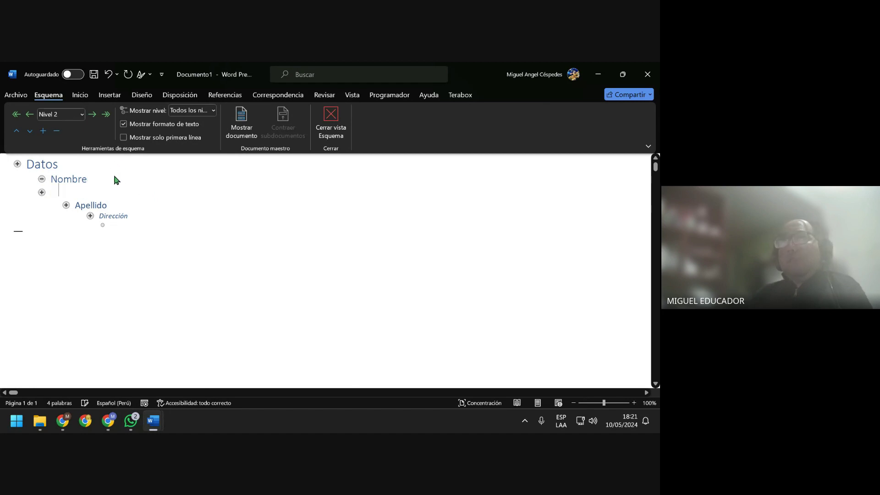
Add the first name under Nombre as Texto independiente body text
key("Return")
type("Mi")
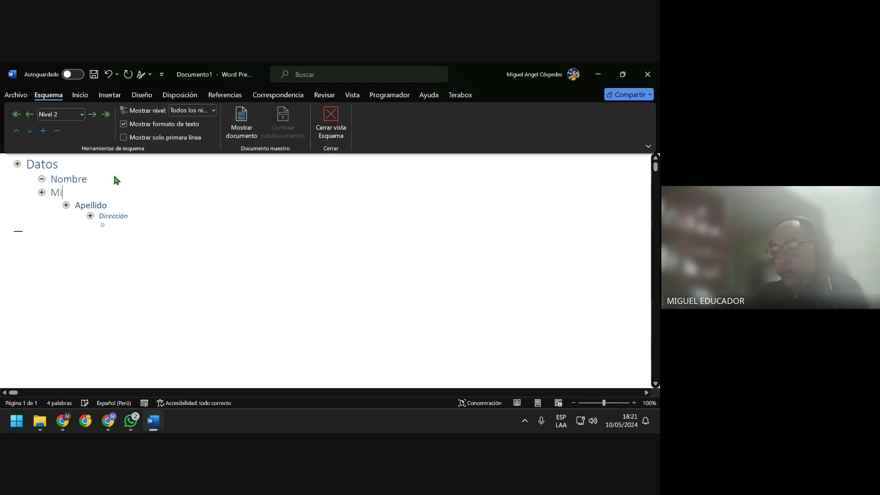
type("guel")
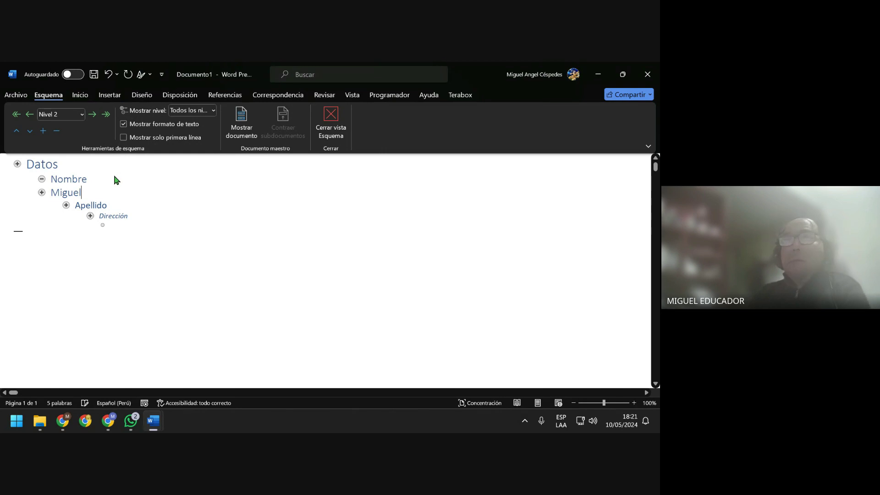
left_click(82, 114)
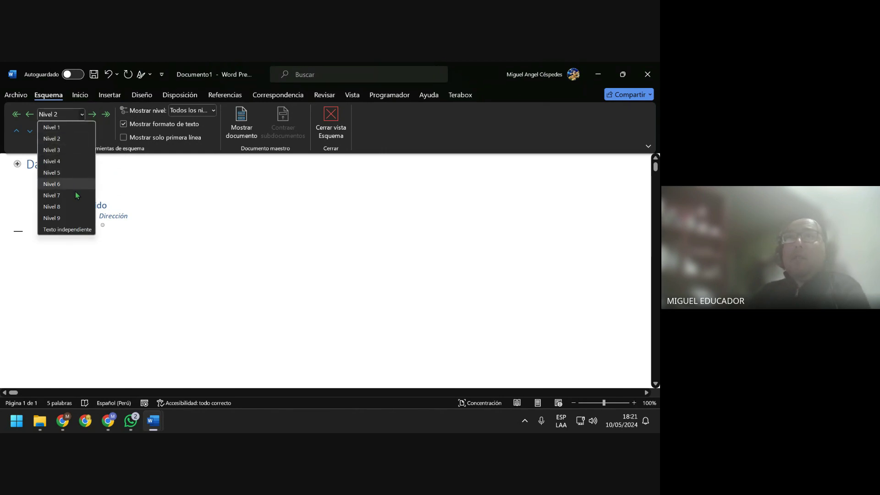
left_click(73, 229)
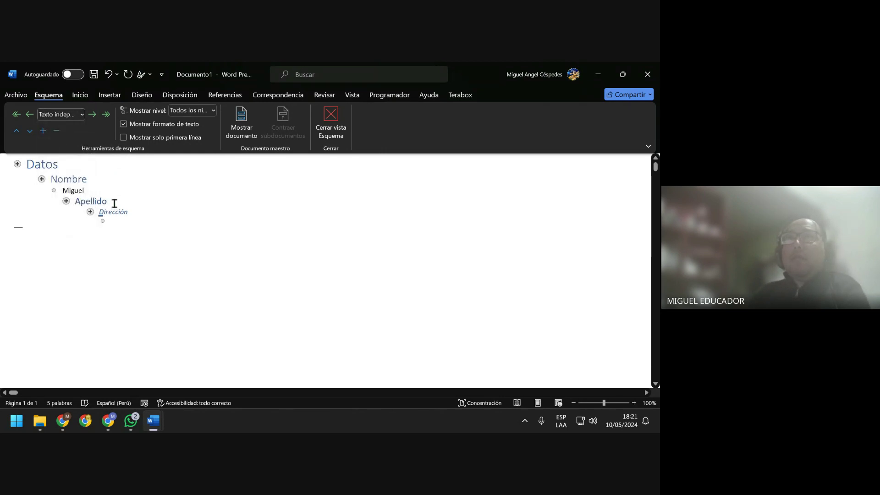
Add the surname under Apellido as Texto independiente body text
left_click(114, 203)
key("Return")
type("C")
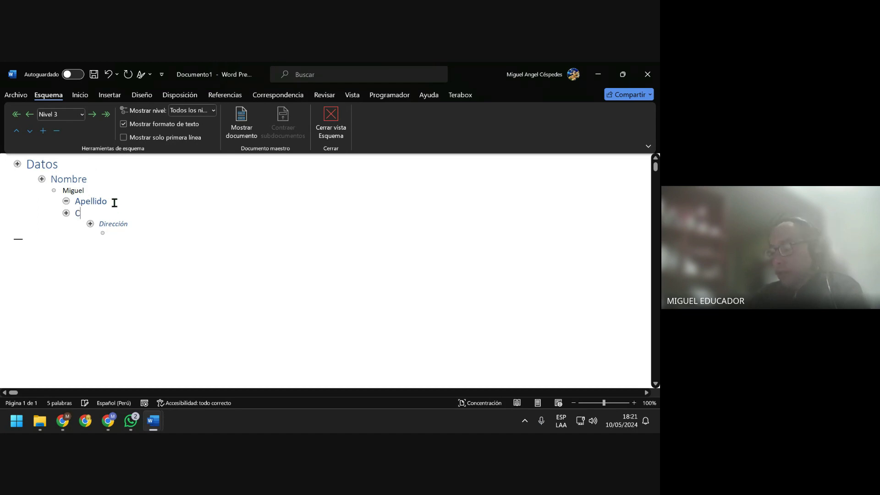
type("éspedes")
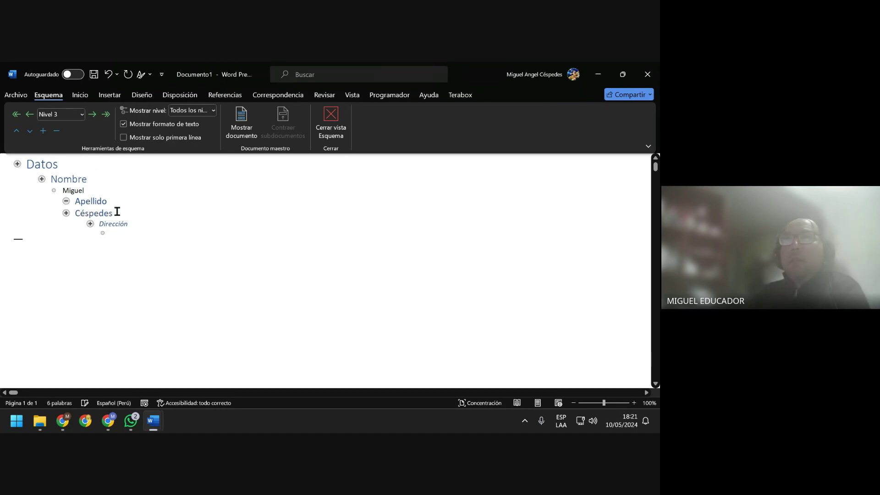
left_click_drag(118, 212, 73, 212)
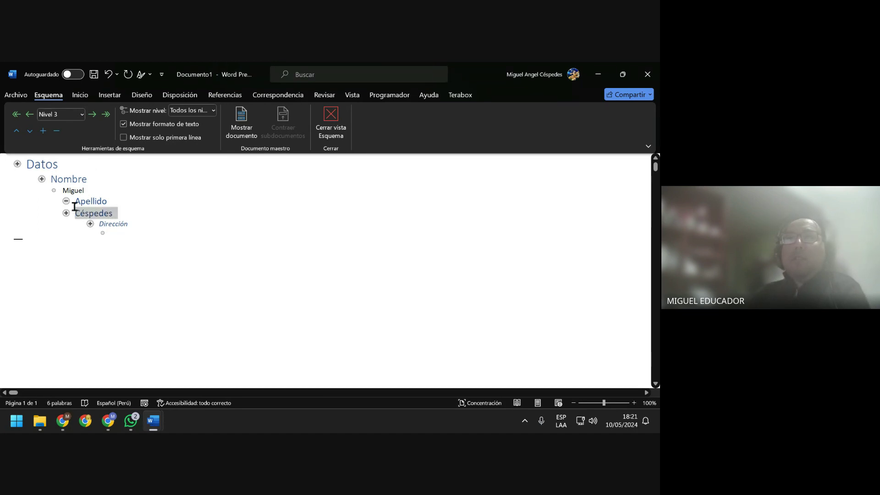
left_click(82, 115)
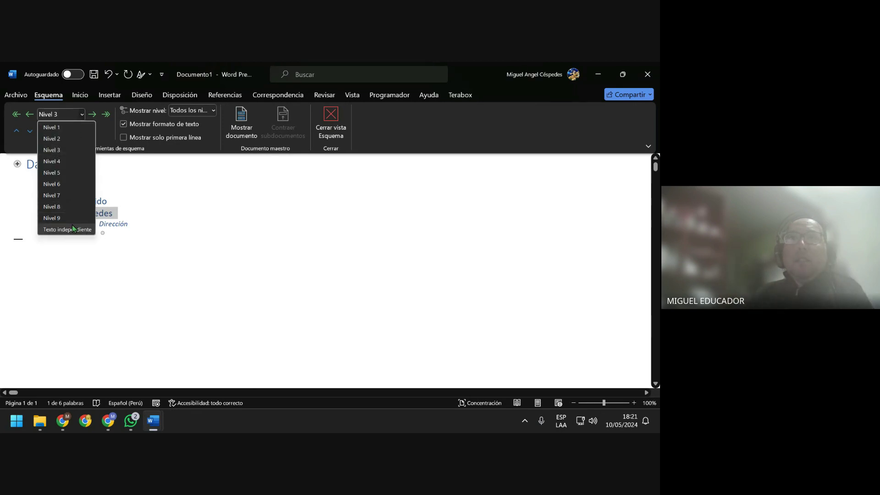
left_click(68, 229)
Add the city under Dirección as body text, then close outline view
left_click(142, 222)
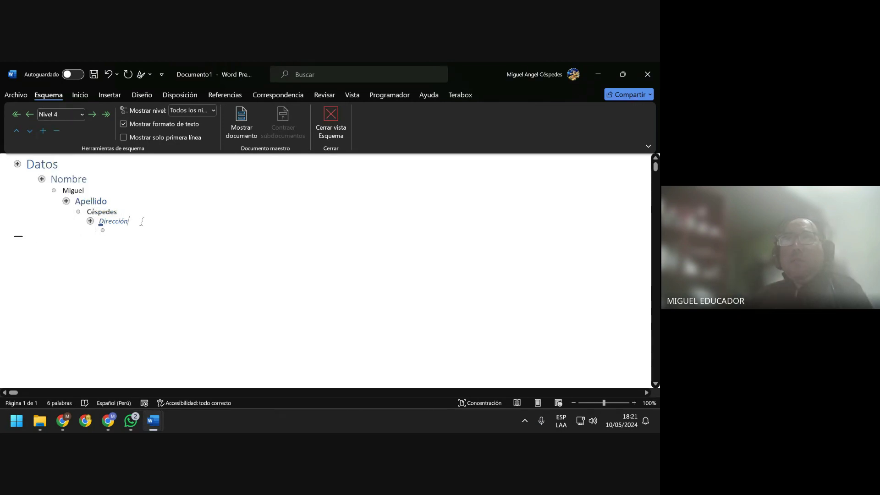
key("Return")
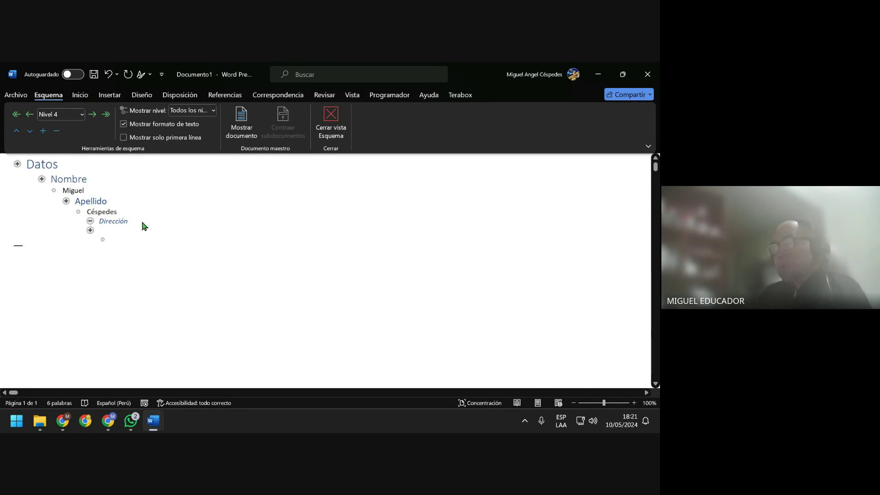
type("Lima")
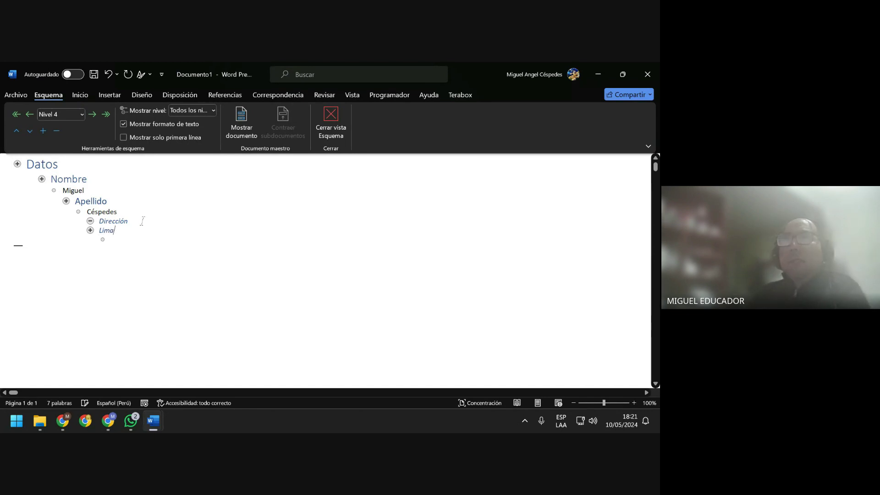
double_click(102, 232)
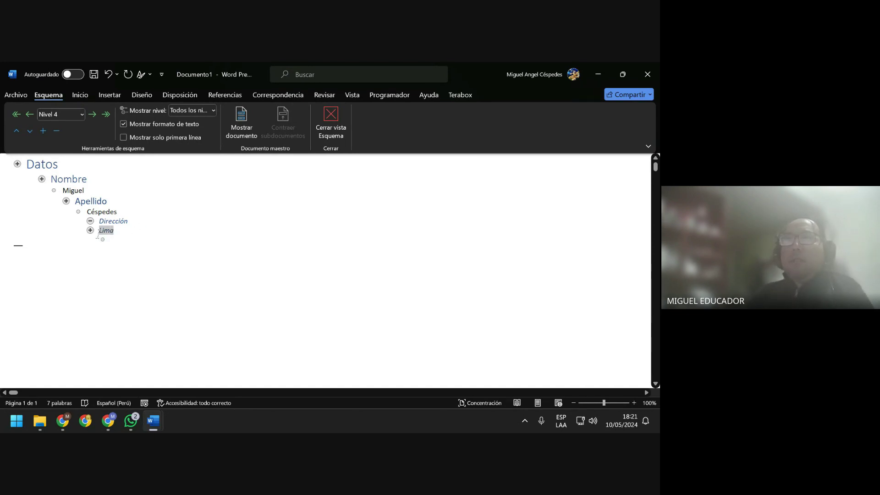
left_click(82, 115)
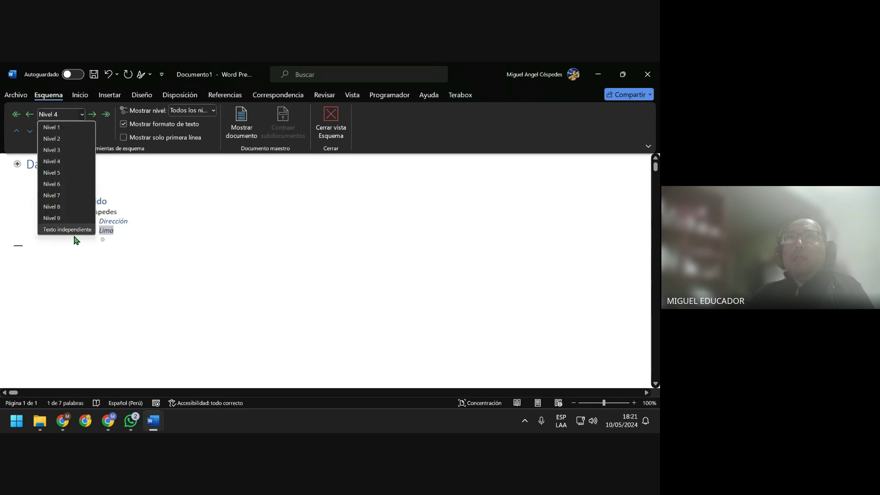
left_click(72, 232)
left_click(141, 231)
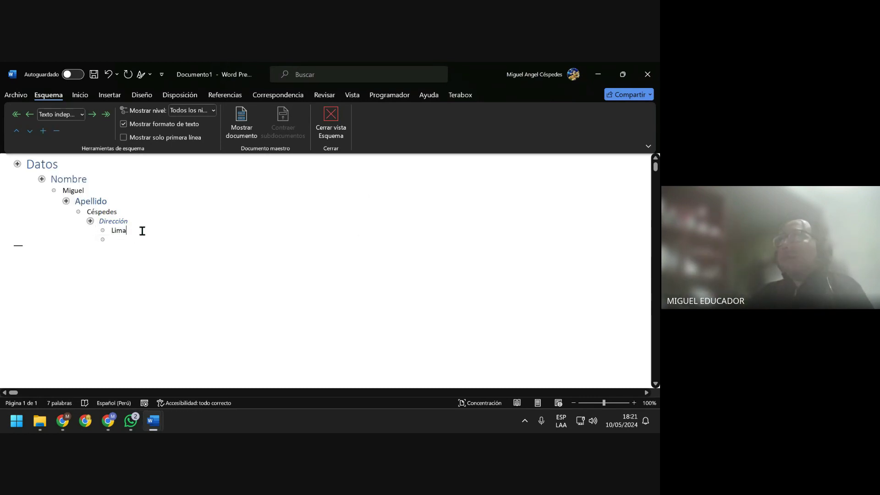
left_click(345, 128)
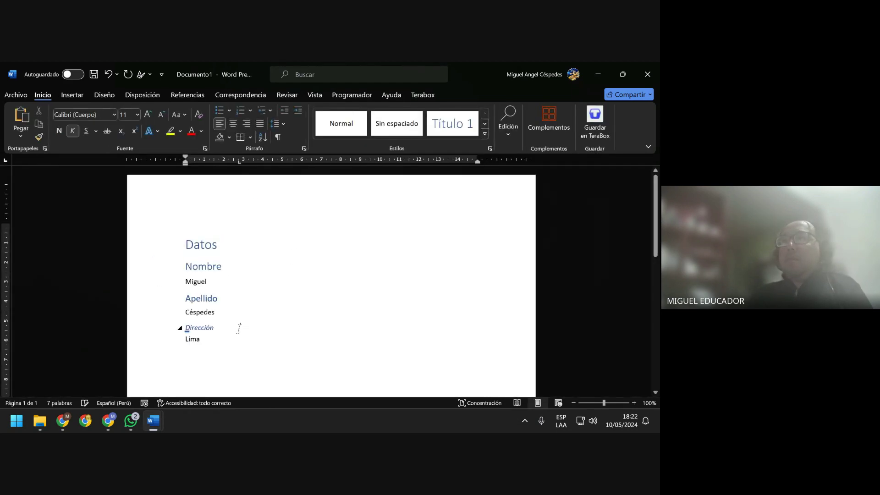
left_click(340, 242)
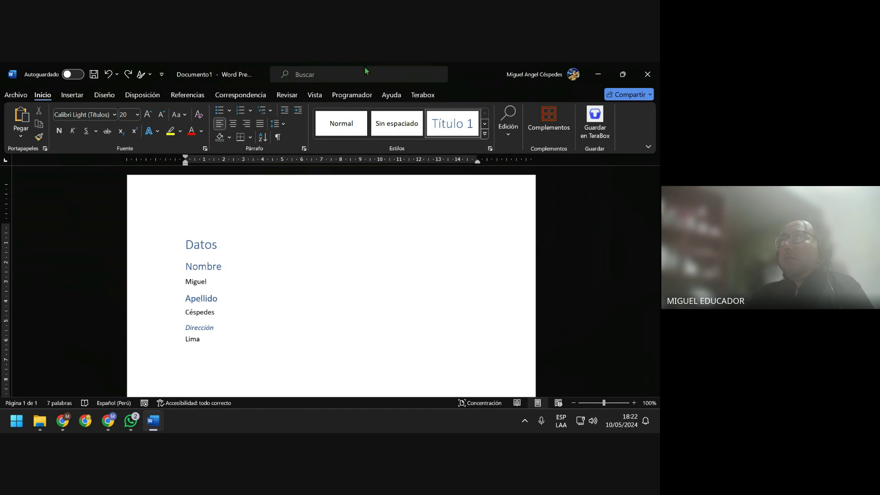
left_click(623, 74)
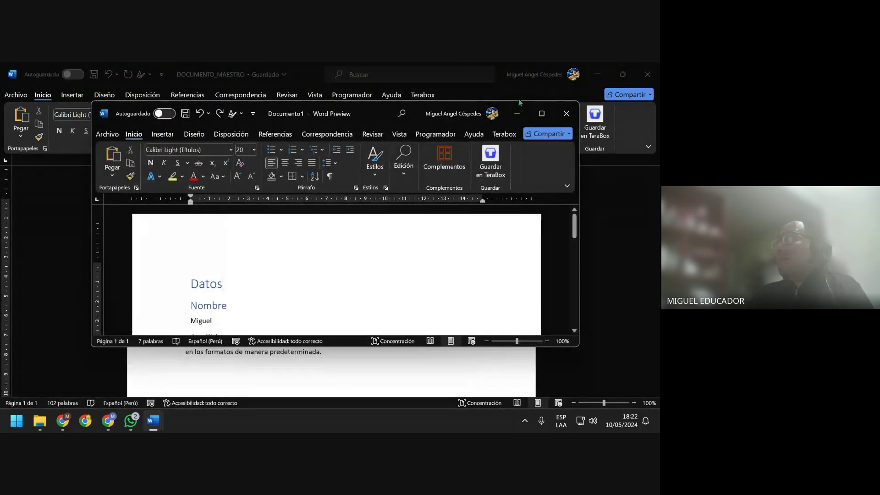
left_click(517, 113)
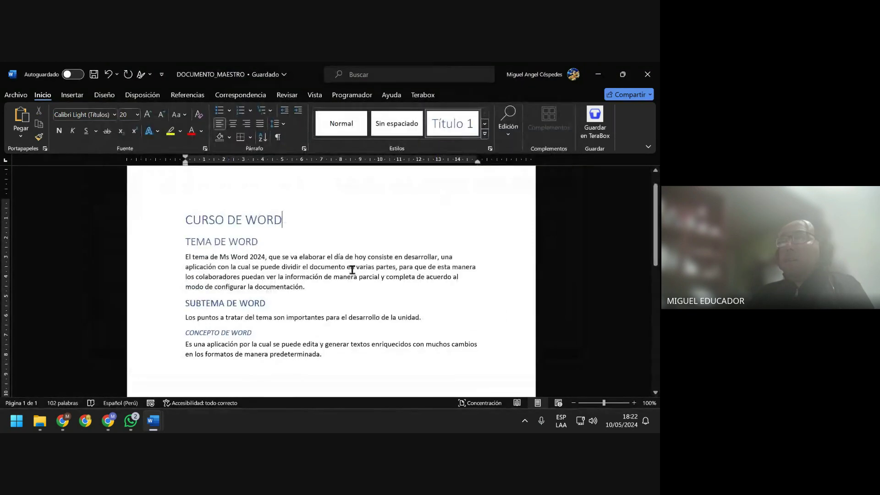
left_click(298, 247)
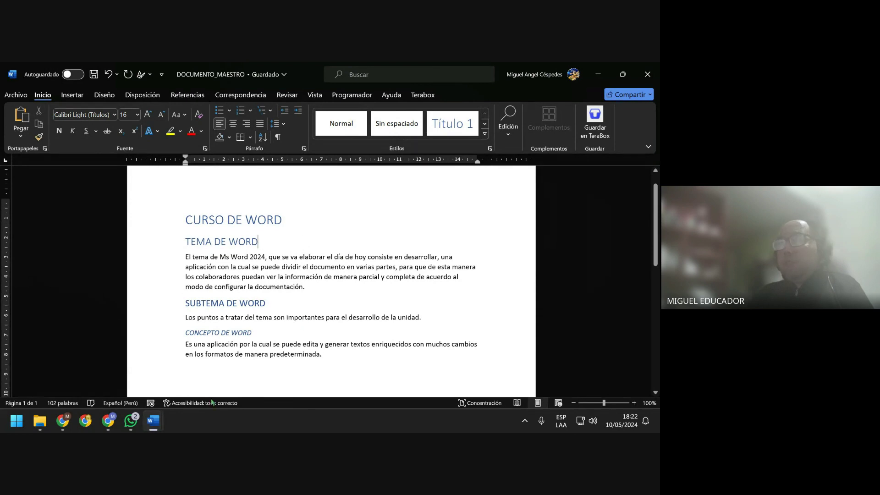
mouse_move(152, 421)
left_click(211, 353)
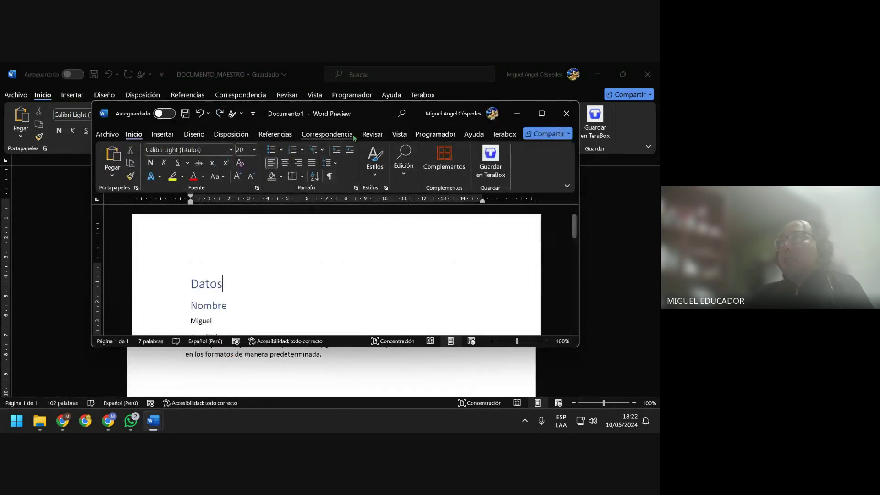
double_click(376, 115)
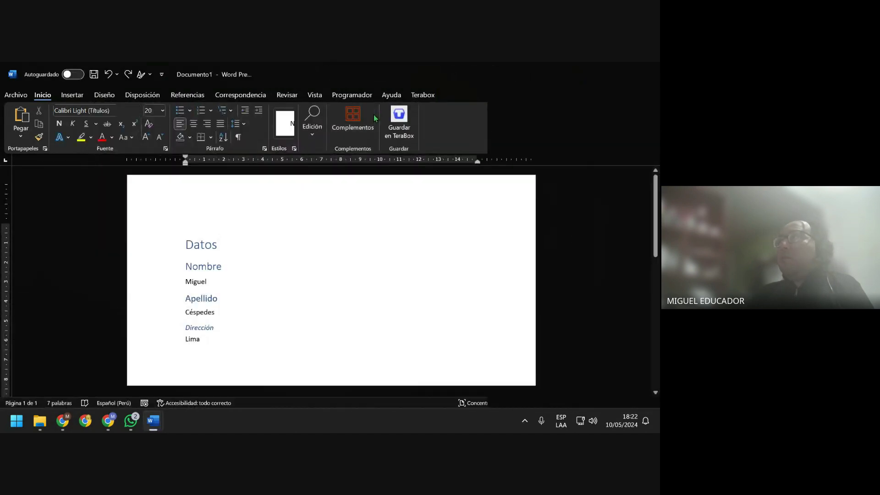
left_click(225, 367)
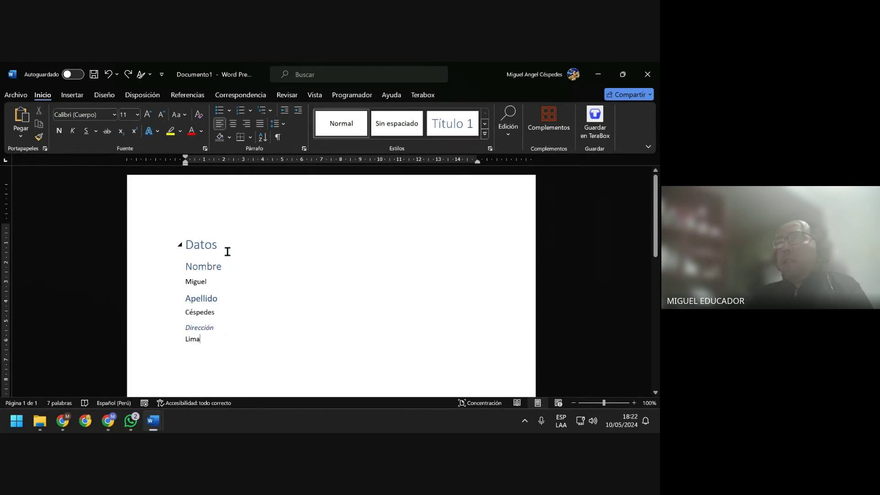
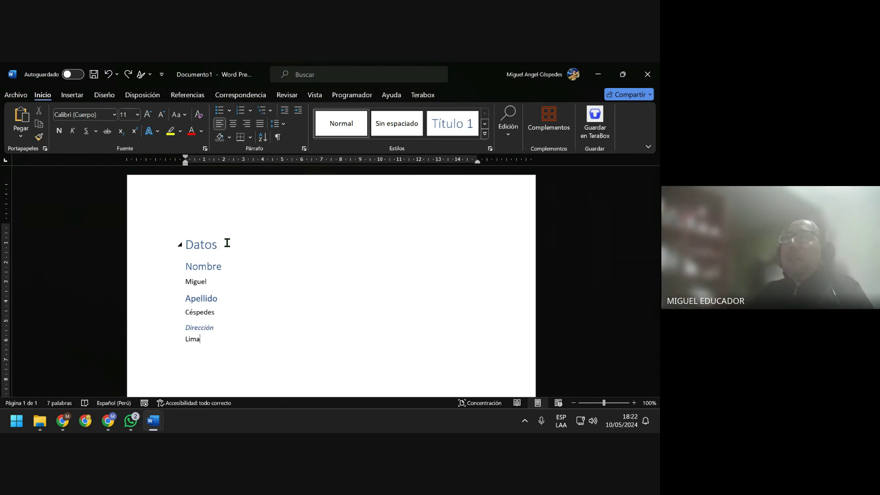
Switch Documento1 to Outline view from Vista > Esquema
left_click(317, 96)
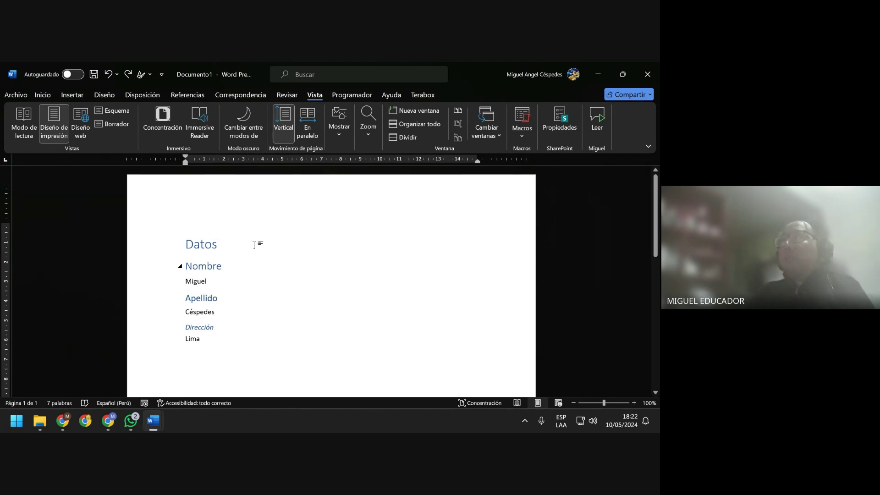
left_click(131, 113)
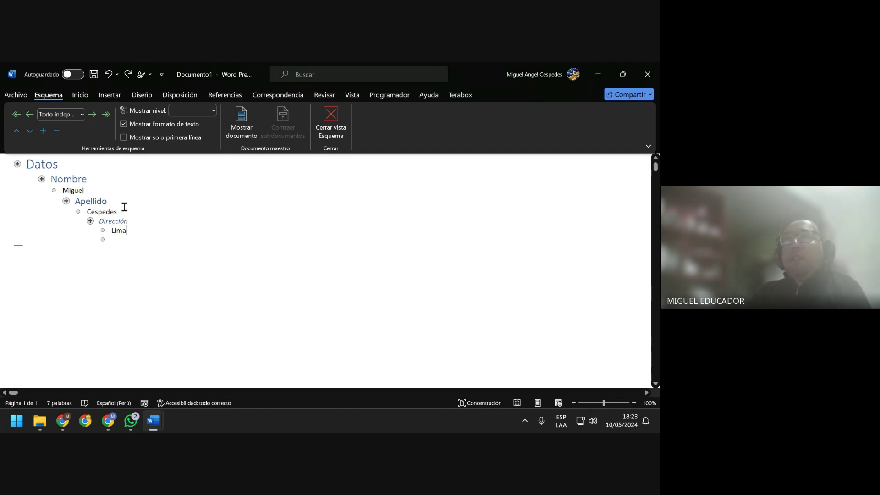
Close Documento1 without saving, then centre the CURSO DE WORD title and save DOCUMENTO_MAESTRO
left_click(648, 74)
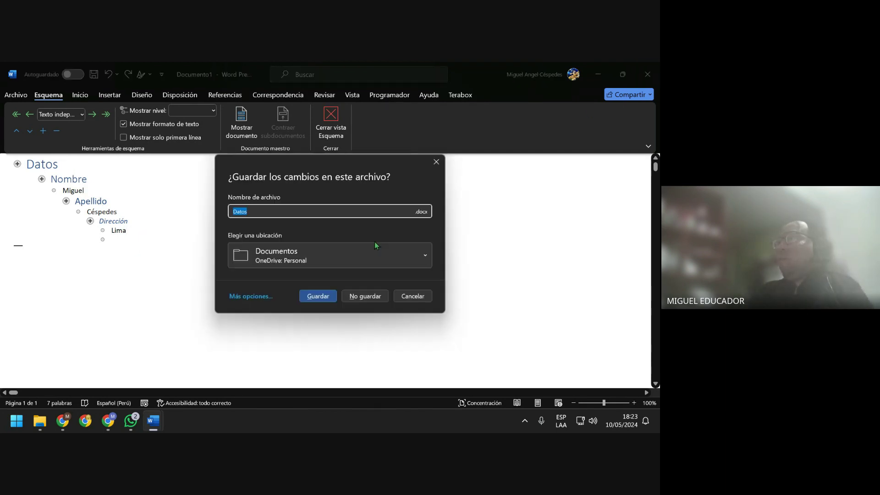
left_click(359, 295)
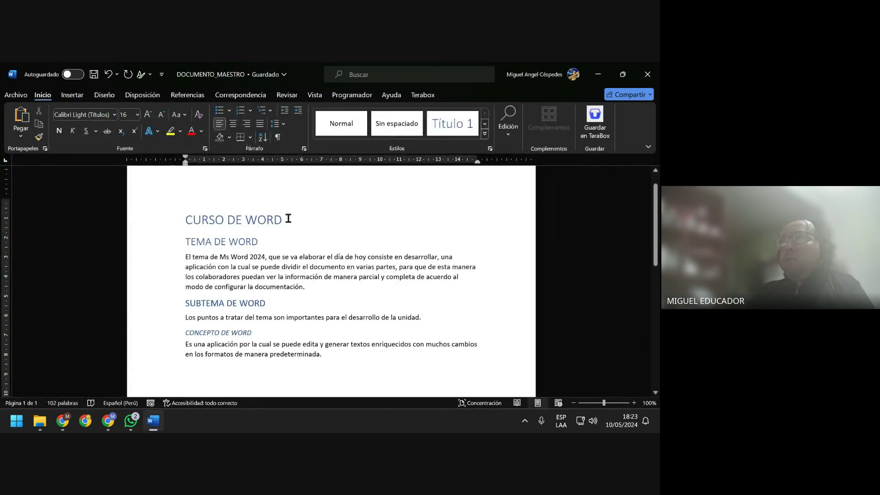
left_click(288, 219)
left_click(234, 126)
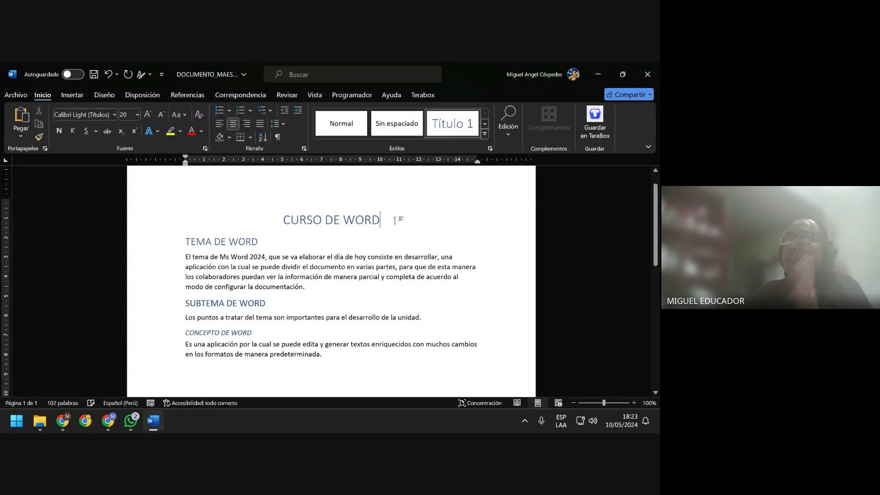
key("ctrl+s")
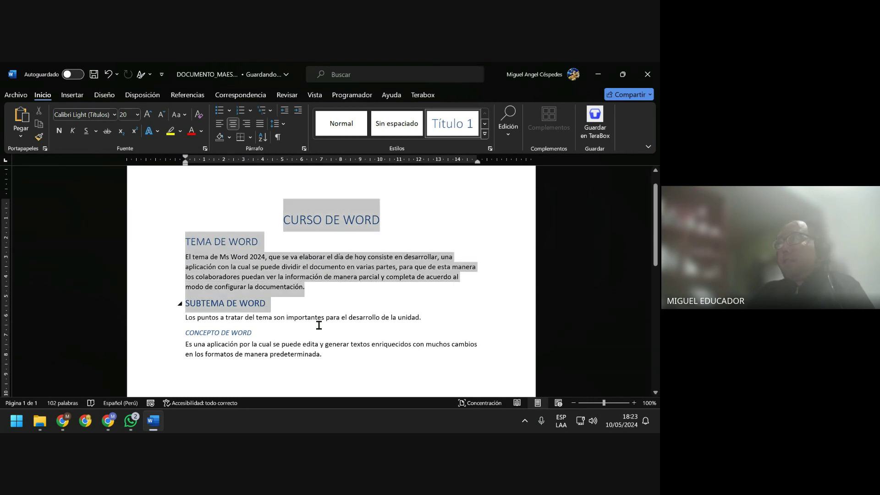
Check the formatting of the CURSO DE WORD title, TEMA DE WORD heading and body paragraphs
left_click_drag(280, 218, 339, 357)
left_click(359, 363)
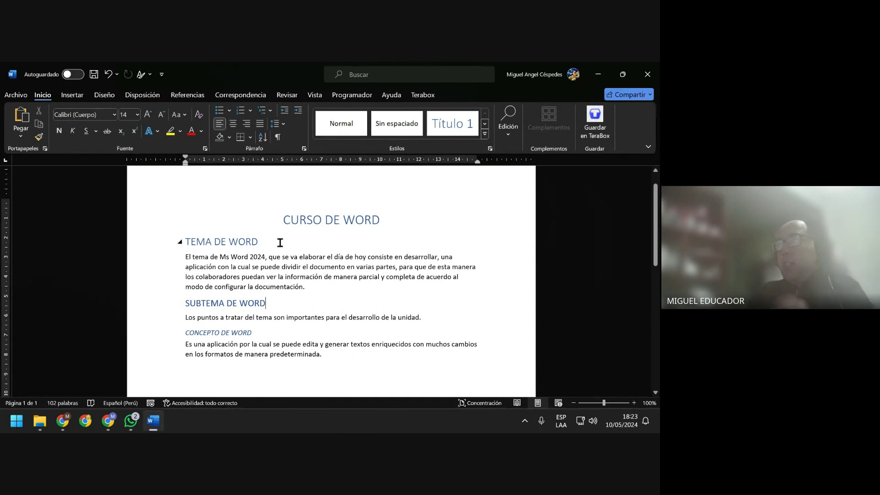
left_click(273, 319)
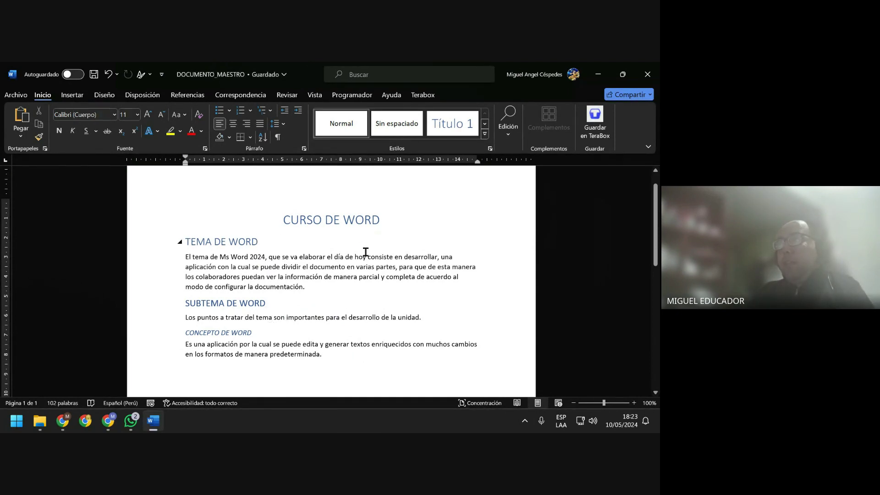
left_click(302, 242)
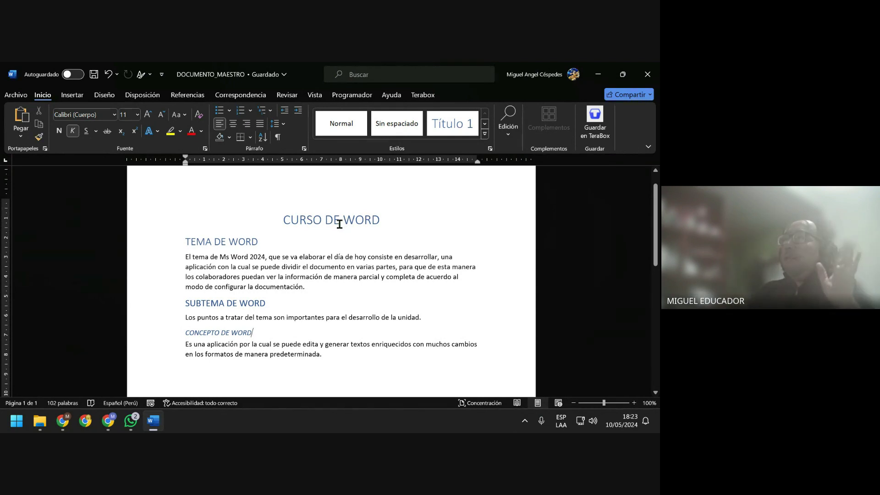
left_click(384, 223)
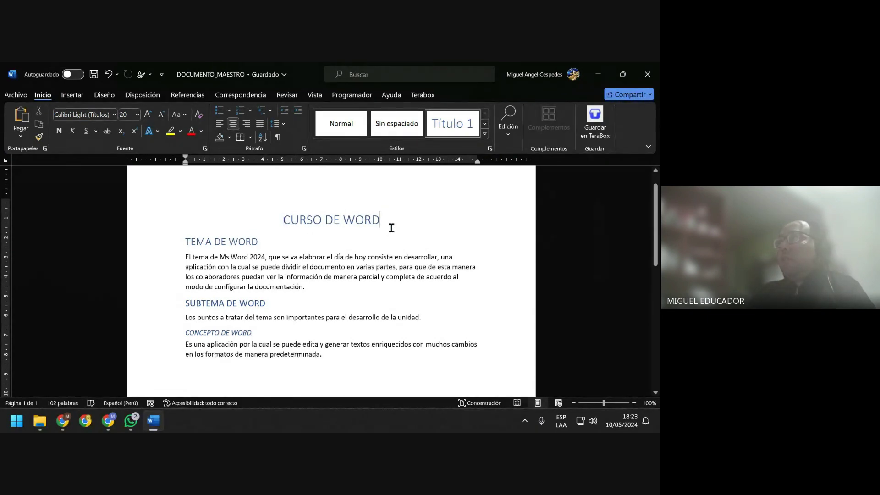
left_click(339, 353)
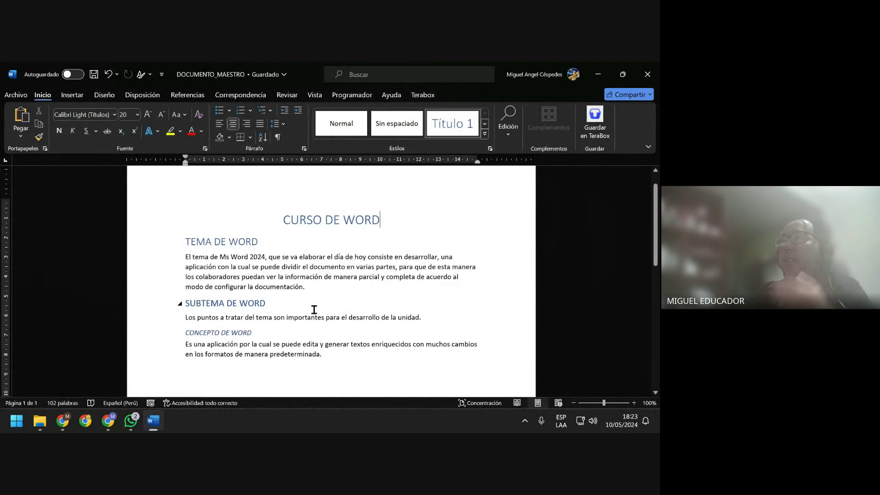
Show DOCUMENTO_MAESTRO in Outline view and check the CURSO, TEMA, SUBTEMA and CONCEPTO heading levels
left_click(315, 95)
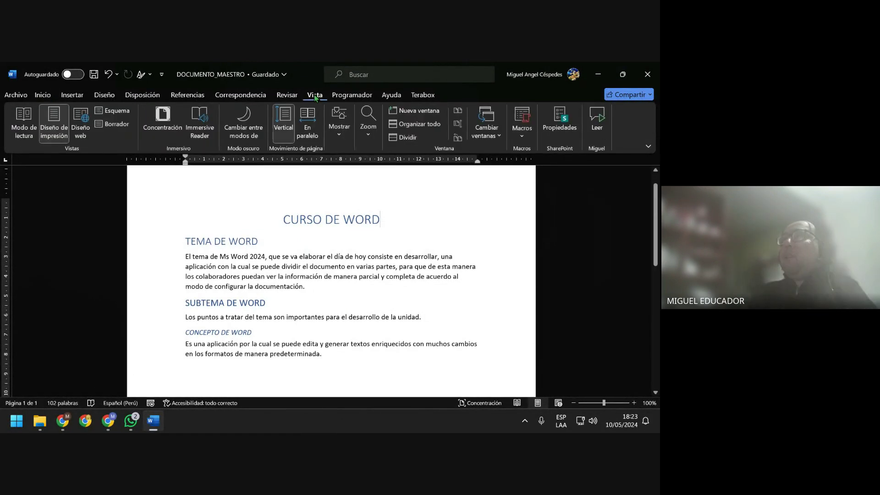
left_click(117, 110)
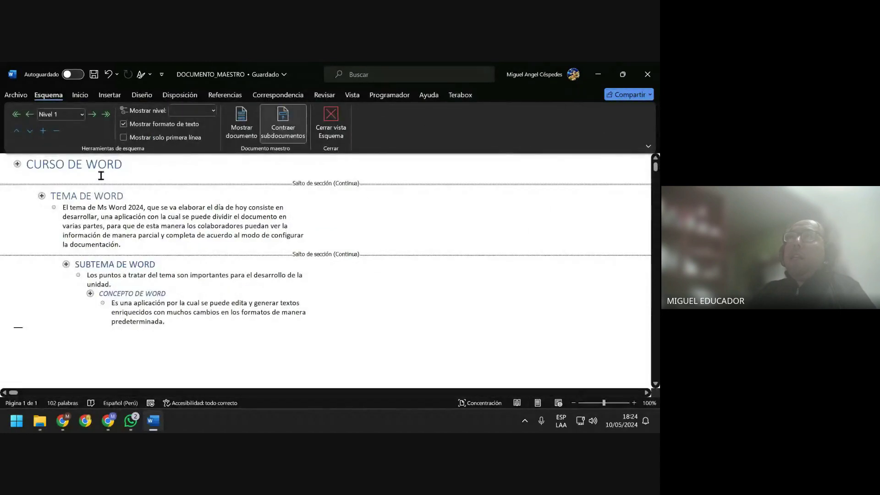
left_click_drag(124, 164, 28, 164)
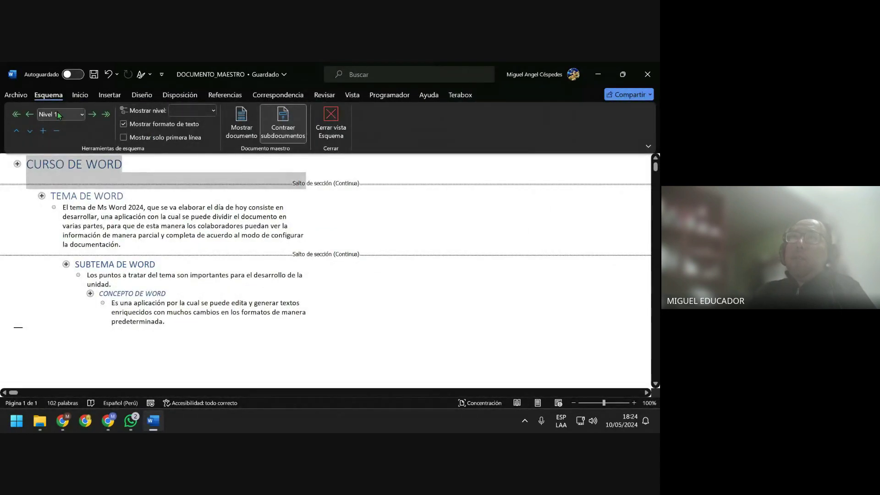
left_click_drag(133, 196, 55, 196)
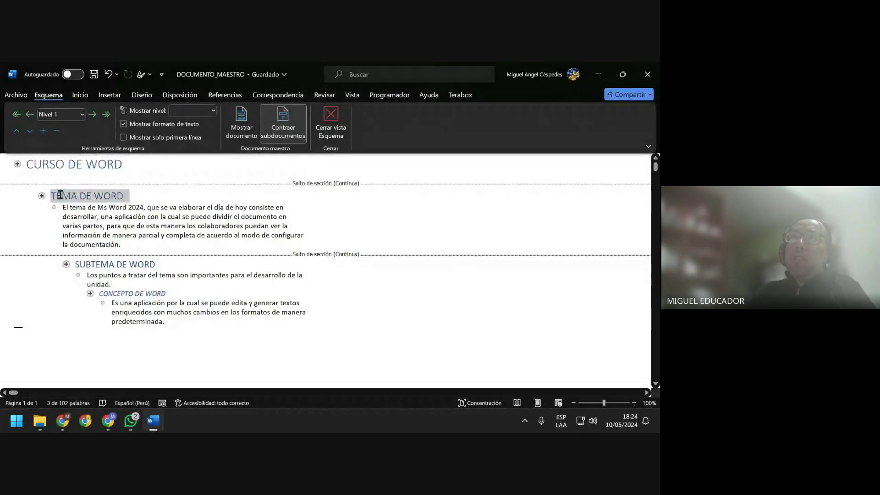
left_click_drag(112, 262, 75, 264)
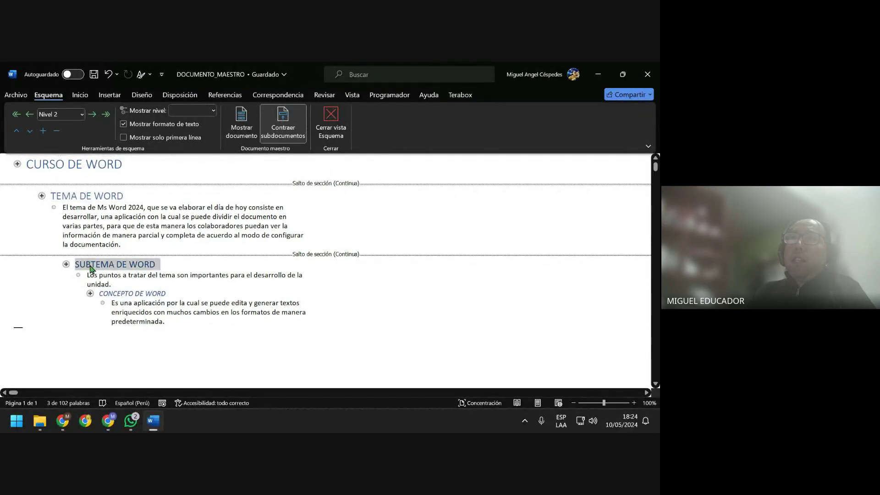
left_click_drag(178, 294, 99, 294)
Keep the paragraphs under TEMA DE WORD at body-text outline level
left_click(125, 212)
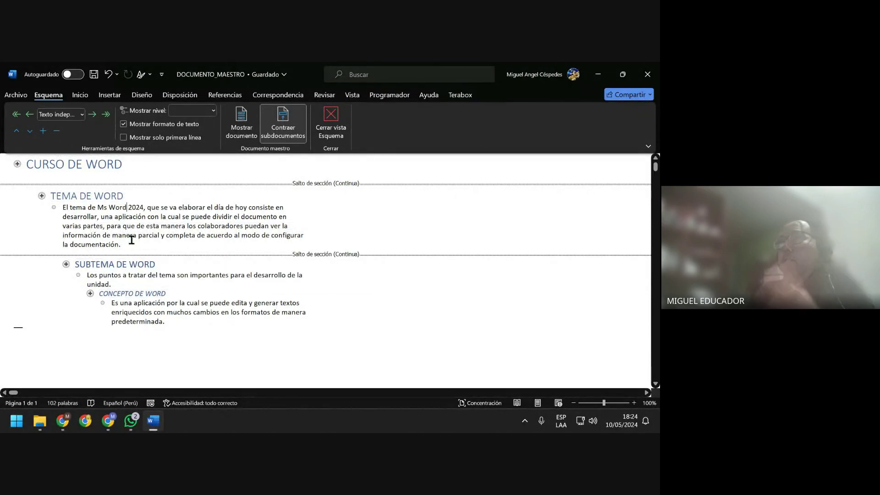
left_click_drag(304, 252, 63, 208)
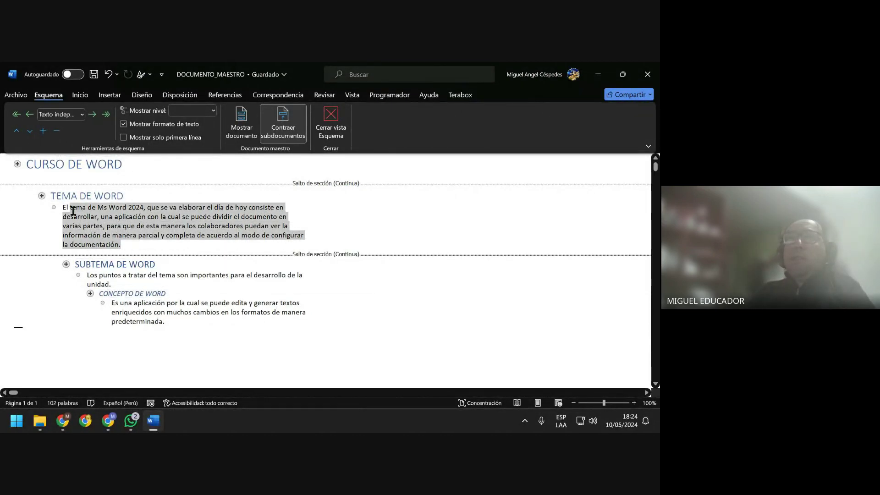
left_click(123, 225)
left_click_drag(125, 244, 63, 208)
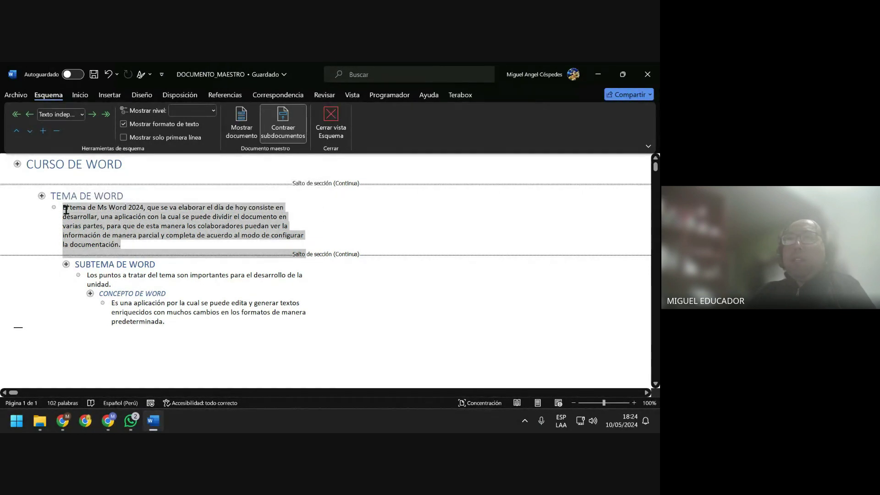
left_click(83, 114)
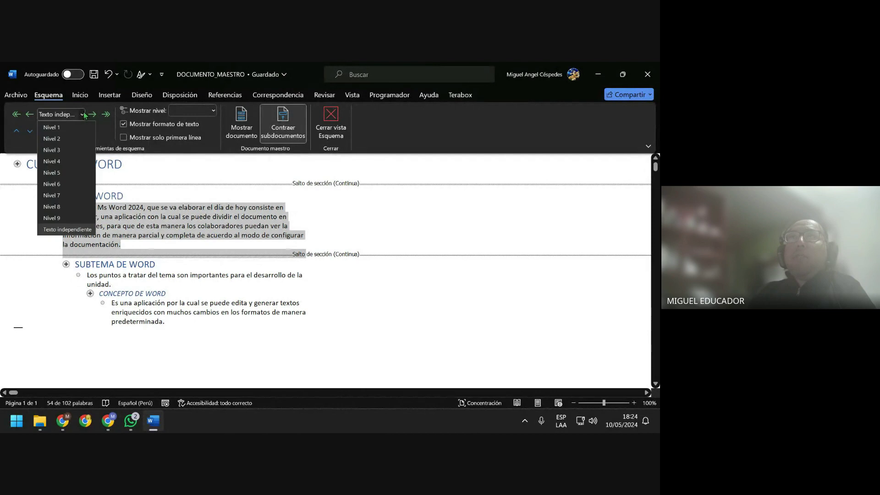
left_click(84, 229)
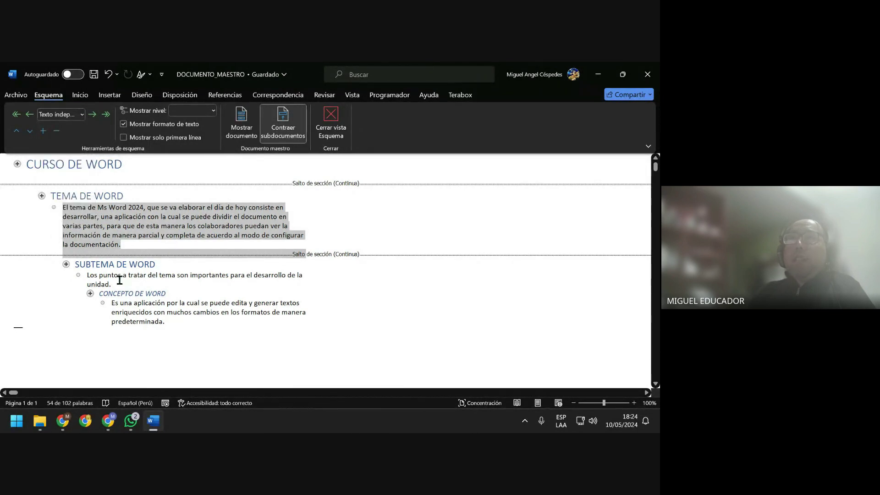
left_click_drag(112, 284, 90, 278)
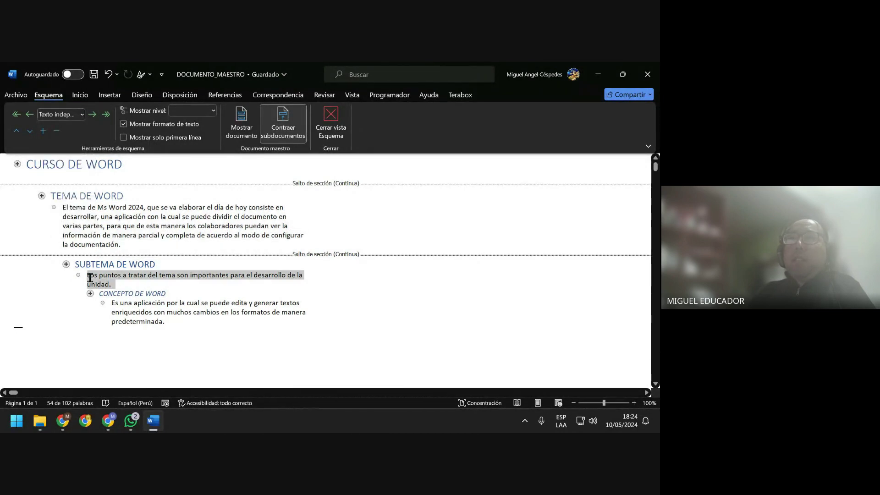
left_click(83, 115)
left_click(195, 321)
left_click_drag(186, 322, 124, 304)
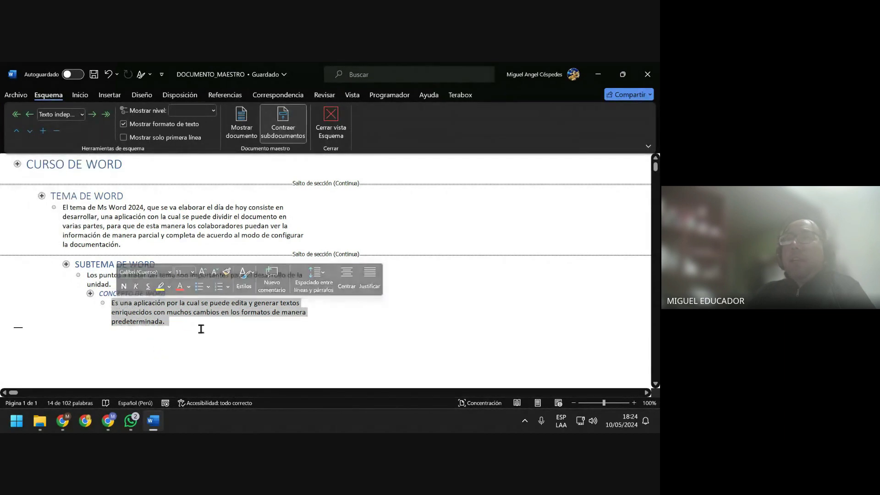
left_click(112, 167)
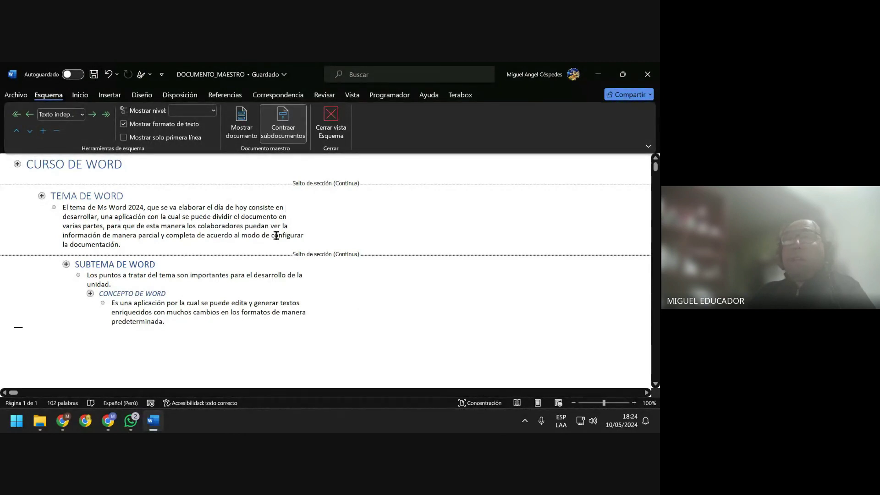
Toggle the master document tools and collapse and expand the subdocuments
left_click(239, 130)
left_click(239, 130)
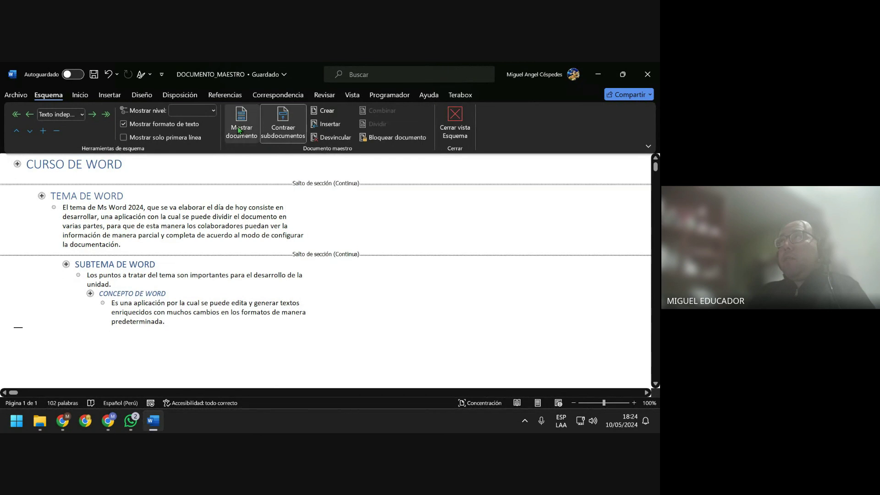
left_click(282, 130)
left_click(282, 130)
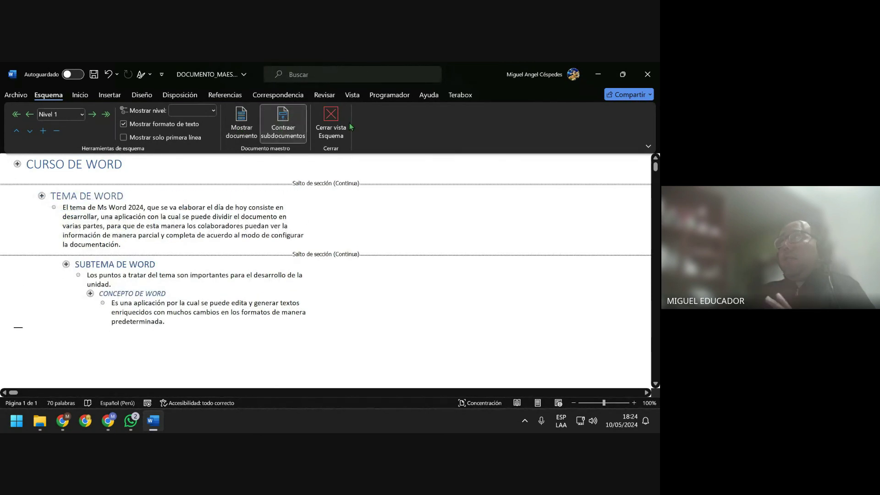
left_click(306, 141)
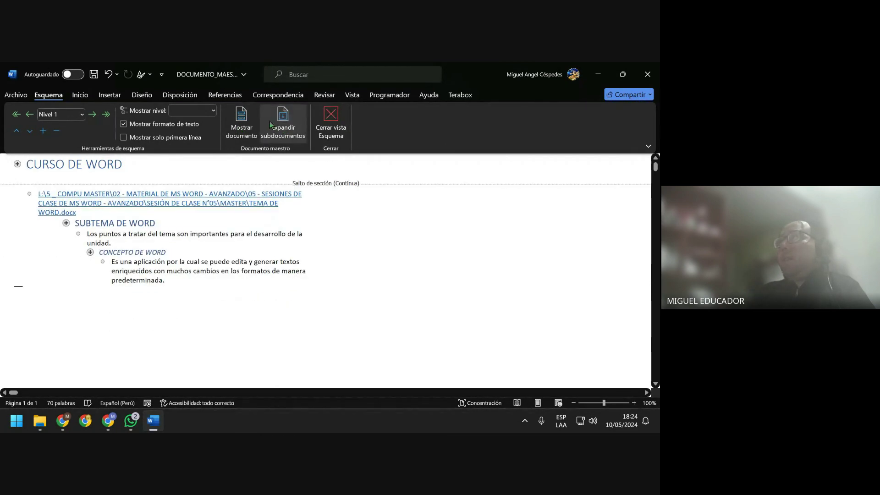
left_click(243, 126)
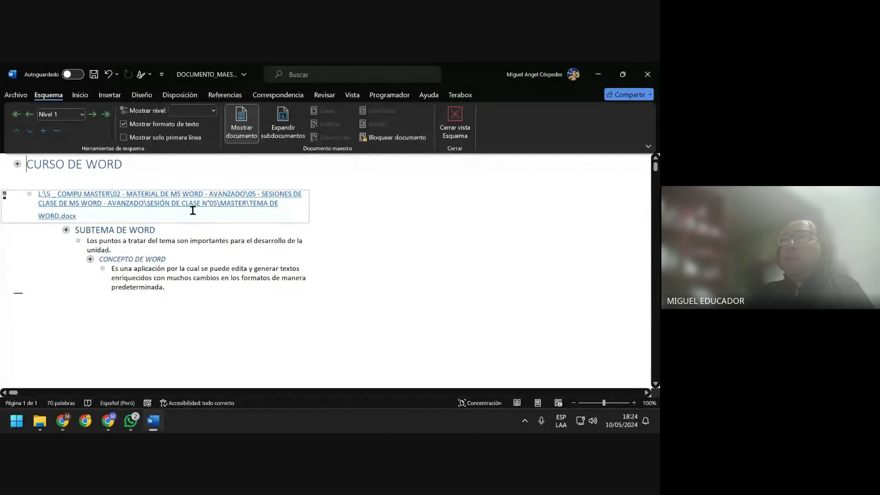
Expand subdocuments, unlink the TEMA DE WORD subdocument content, and save the master document
left_click_drag(107, 210, 37, 193)
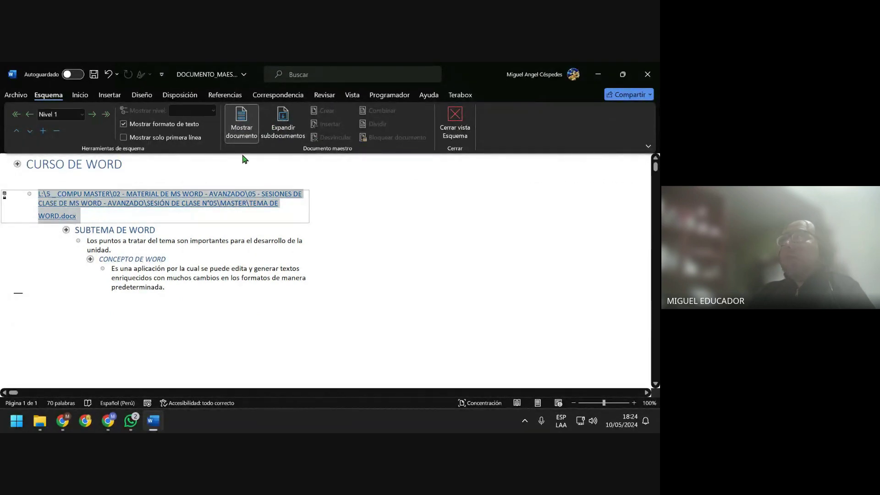
left_click(294, 131)
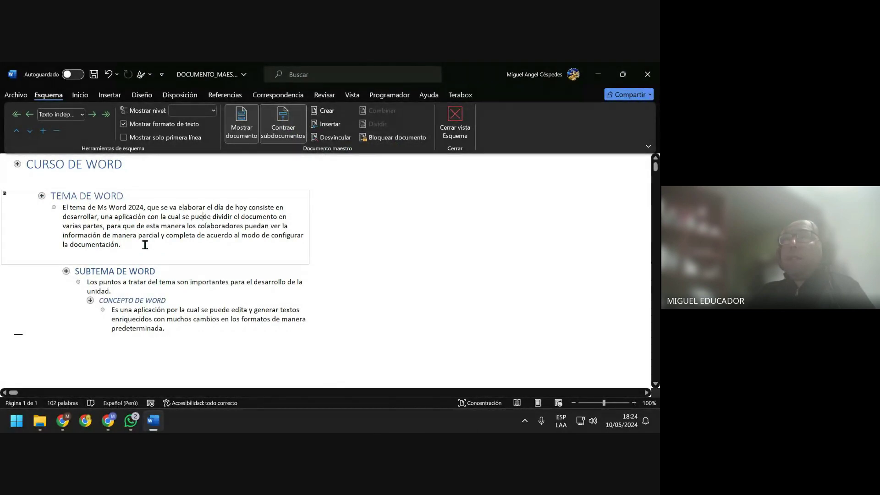
left_click_drag(145, 245, 55, 195)
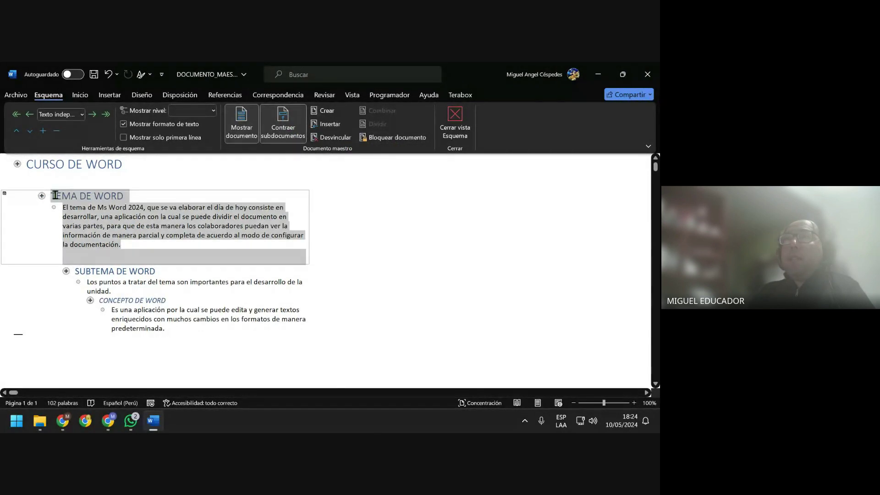
left_click(330, 137)
left_click(379, 226)
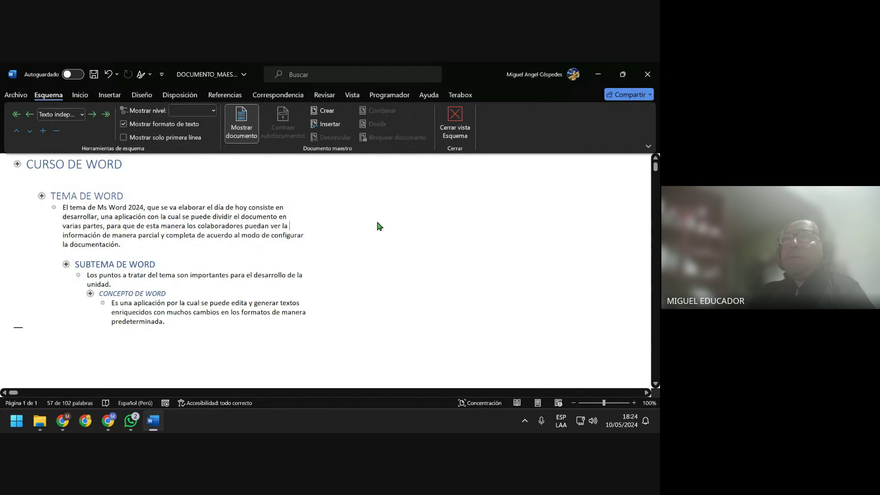
left_click(92, 76)
mouse_move(39, 421)
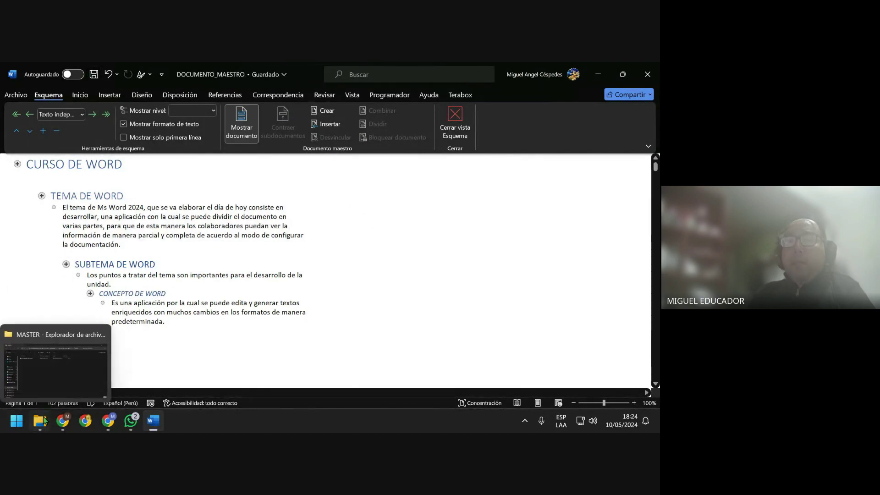
Permanently delete the TEMA DE WORD file from the MASTER folder with Shift+Delete
left_click(55, 362)
left_click(161, 170)
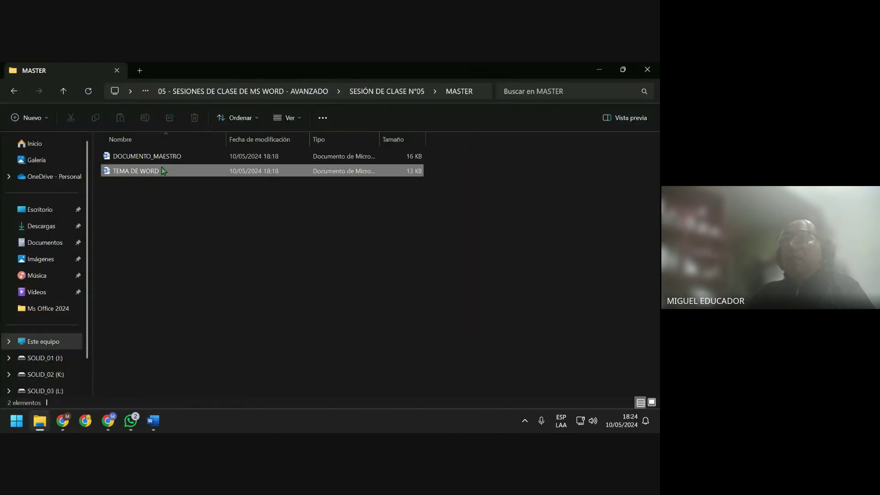
key("shift+Delete")
key("Return")
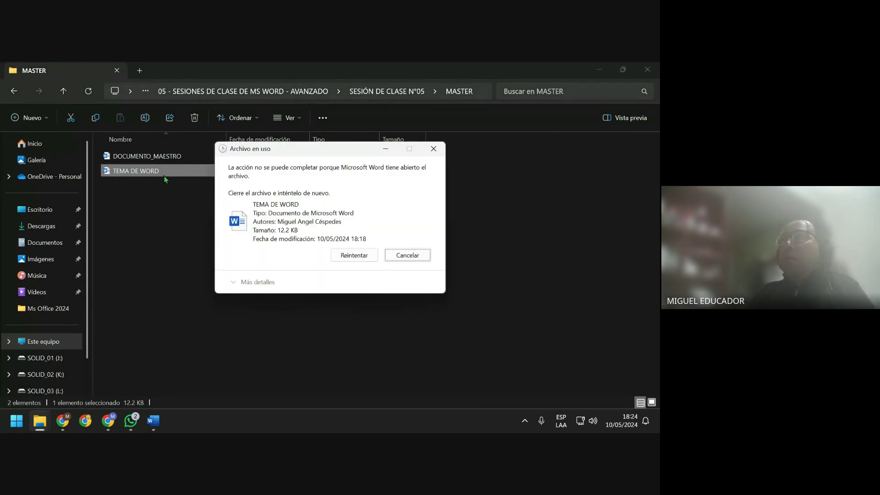
Close DOCUMENTO_MAESTRO so the deletion can be retried, then reopen DOCUMENTO_MAESTRO
left_click(154, 420)
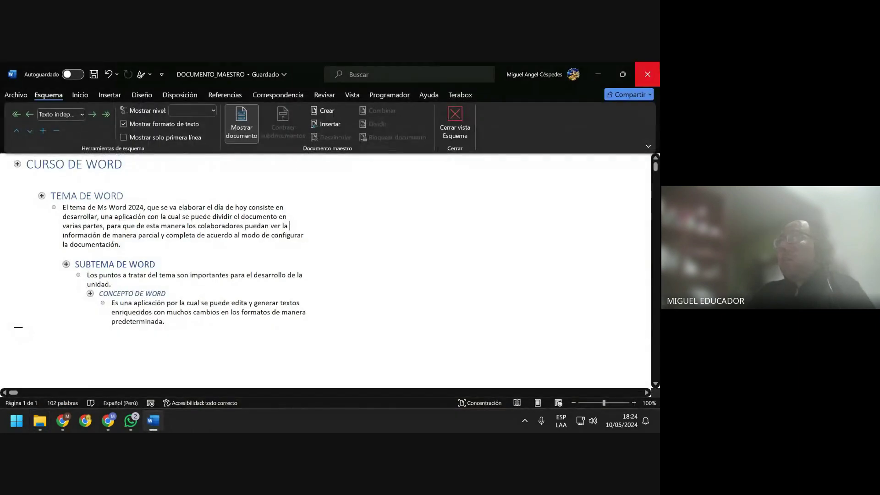
left_click(658, 67)
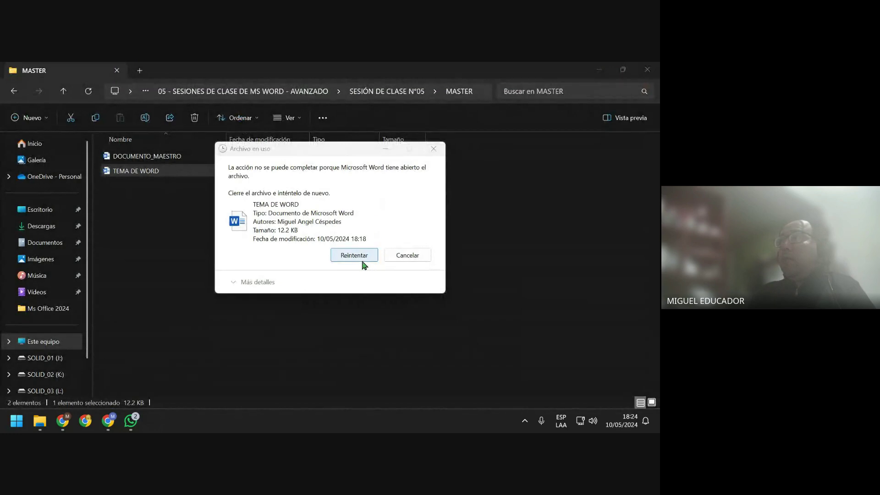
left_click(362, 261)
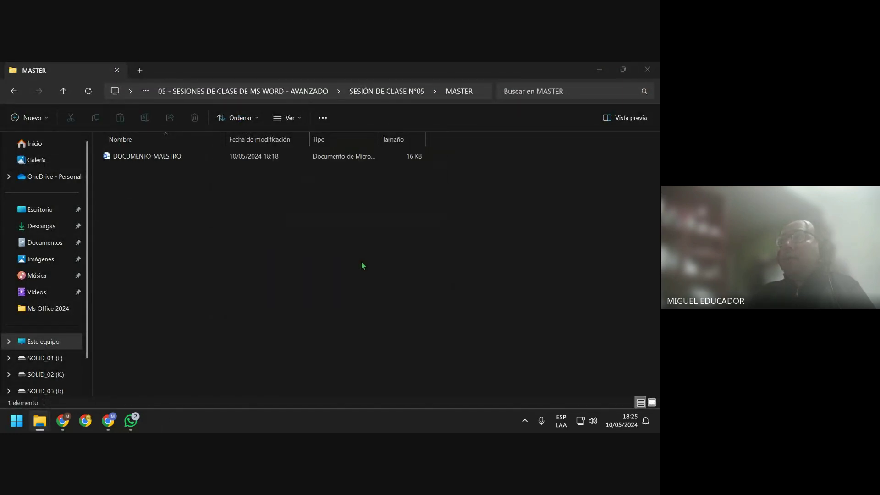
double_click(179, 157)
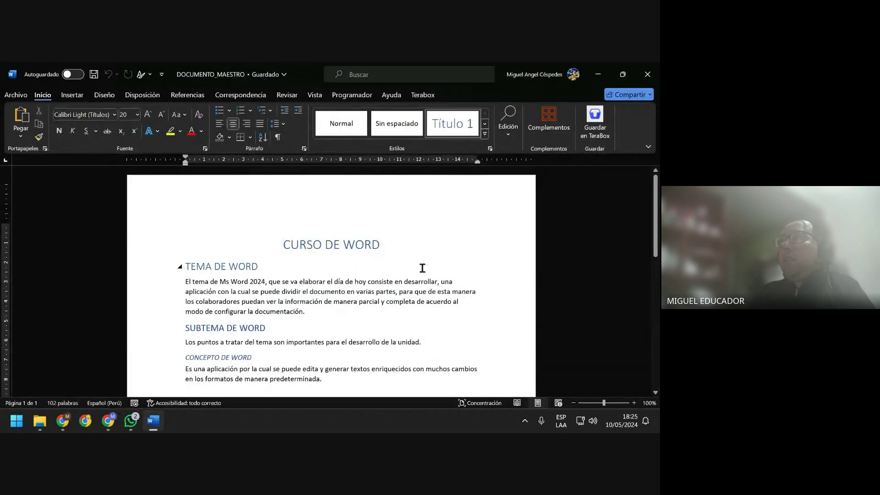
Put DOCUMENTO_MAESTRO in Outline view and select the TEMA DE WORD heading and paragraph
scroll(421, 267, "down", 1)
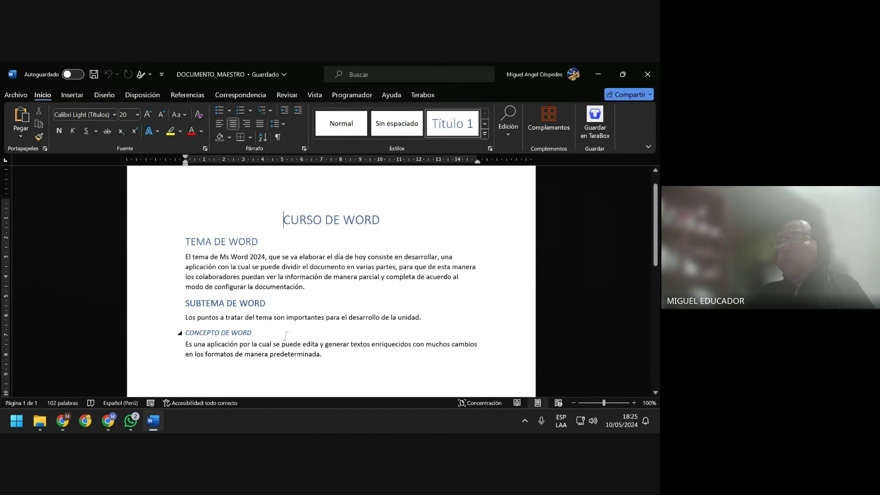
left_click(315, 96)
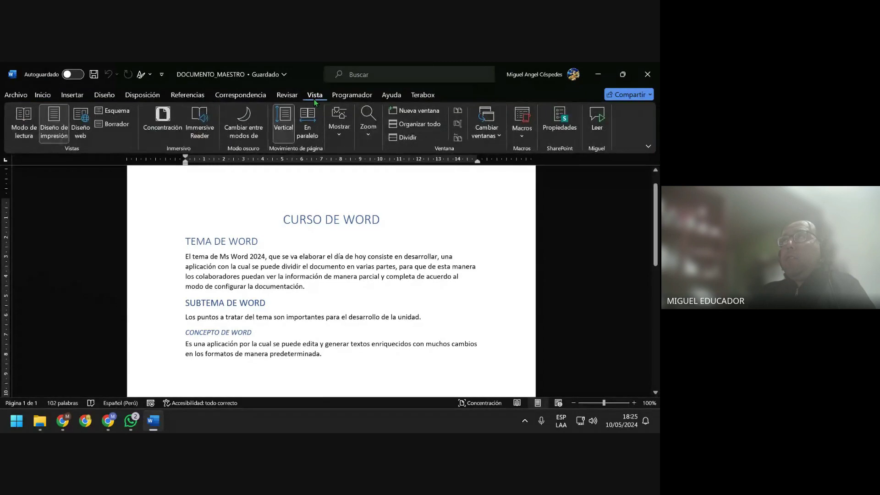
left_click(117, 111)
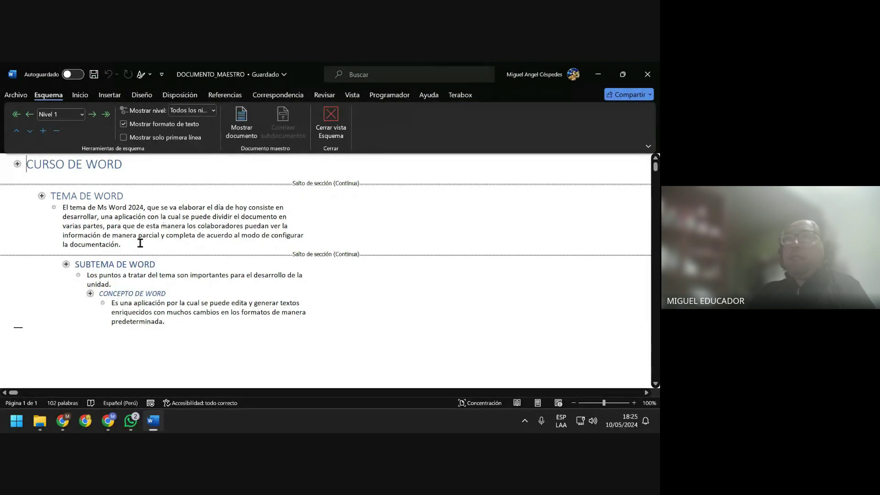
left_click(235, 132)
left_click(235, 132)
left_click_drag(135, 243, 55, 204)
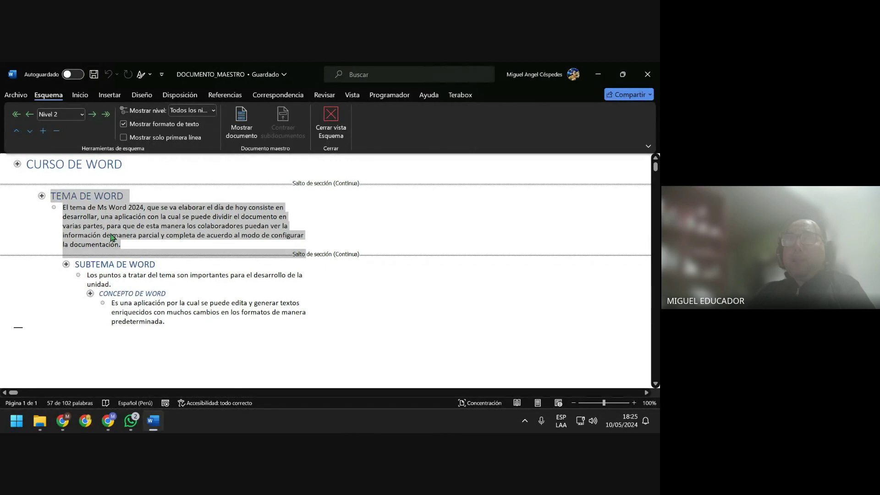
mouse_move(108, 421)
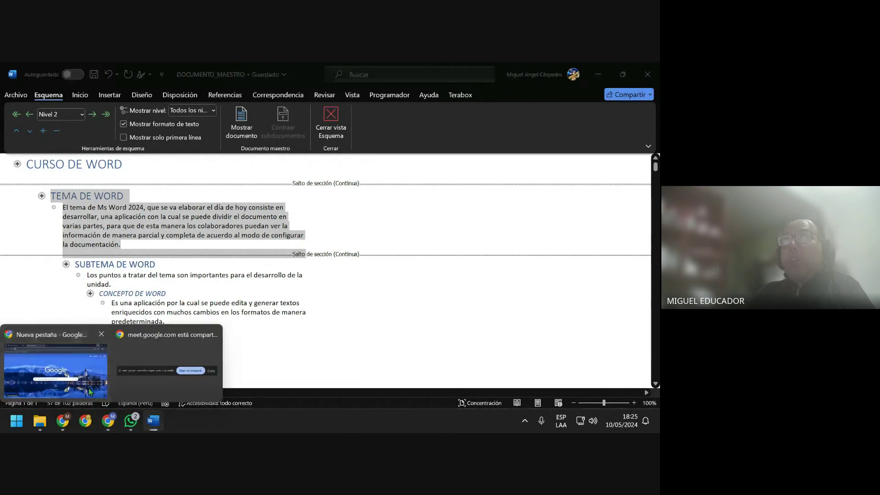
Admit the person waiting to join the Google Meet call in Chrome
left_click(92, 392)
left_click(96, 75)
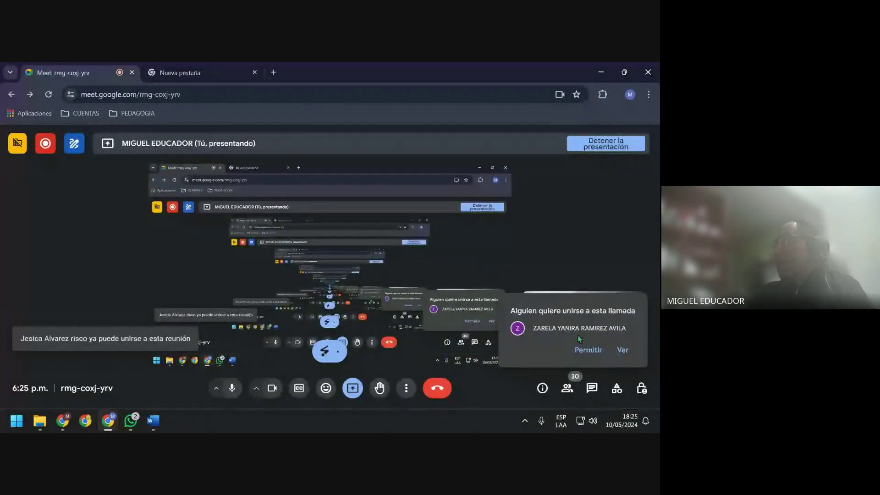
left_click(591, 350)
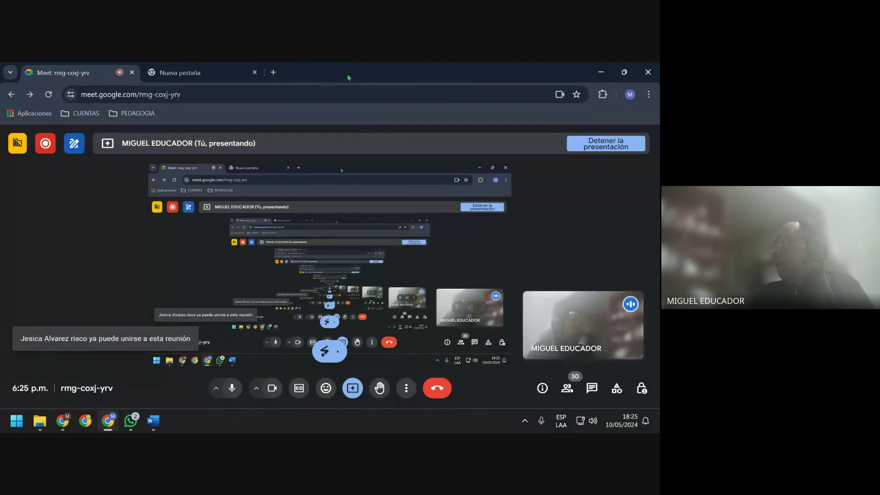
Minimize Chrome from the Nueva pestaña tab and deselect the TEMA DE WORD block in Word
left_click(222, 67)
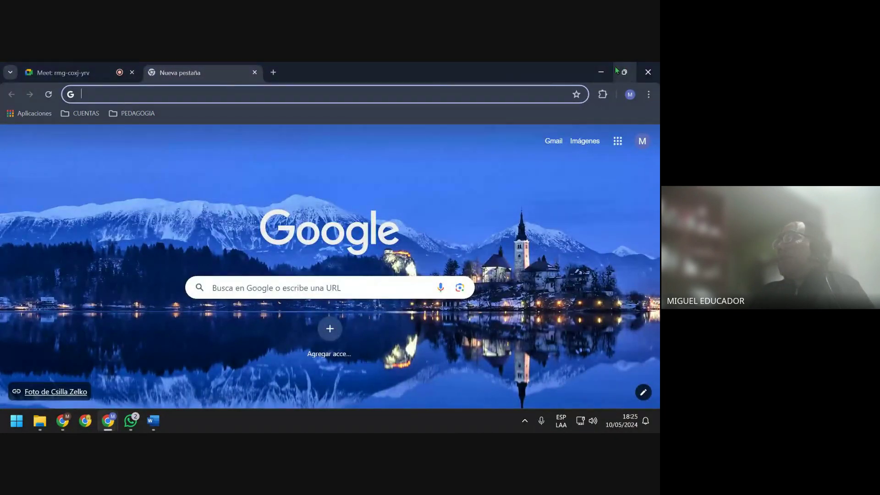
left_click(601, 72)
left_click(354, 225)
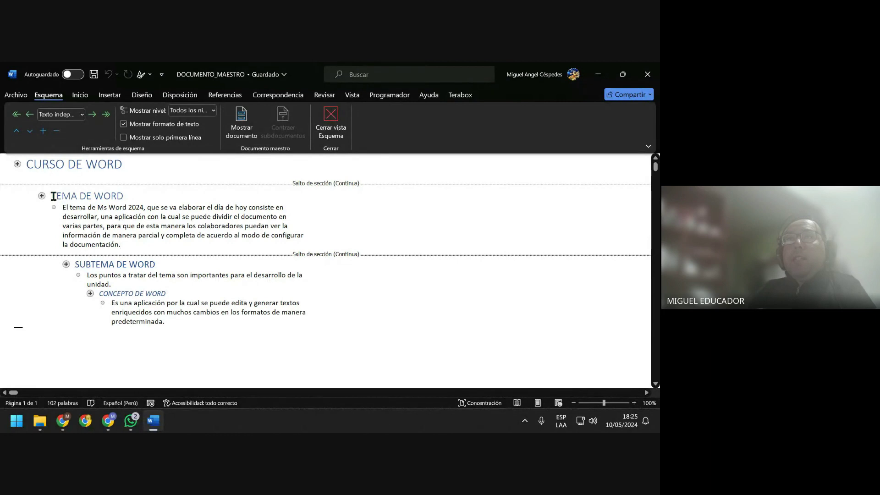
Select the TEMA DE WORD heading and paragraph and show the master document tools via Mostrar documento
mouse_move(51, 195)
left_mouse_down()
mouse_move(134, 239)
mouse_move(309, 259)
left_mouse_up()
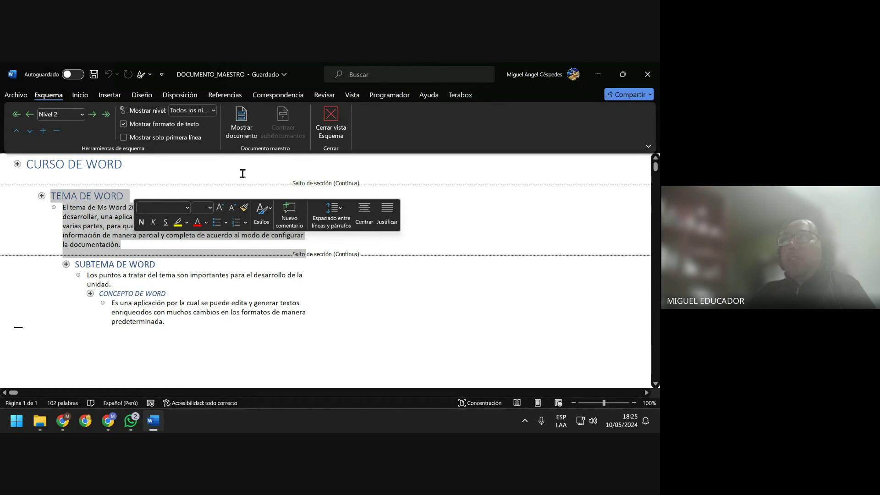
left_click(247, 125)
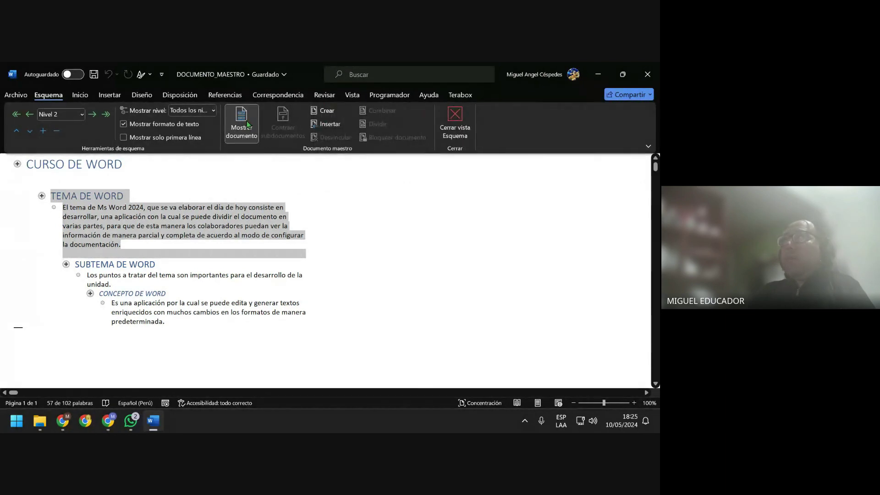
left_click(336, 113)
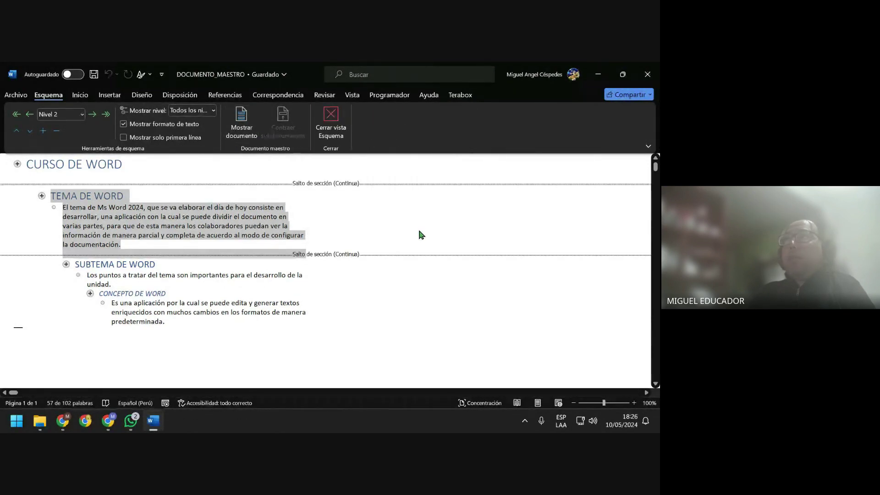
left_click(332, 226)
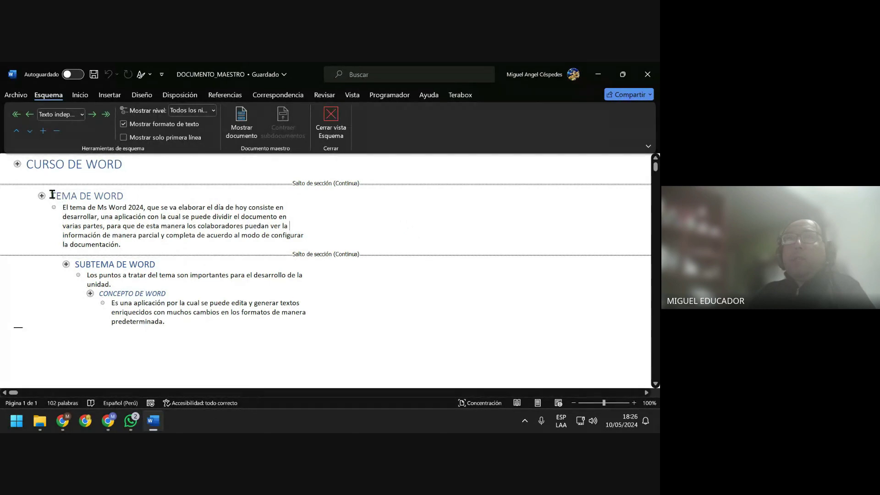
left_click_drag(51, 196, 152, 246)
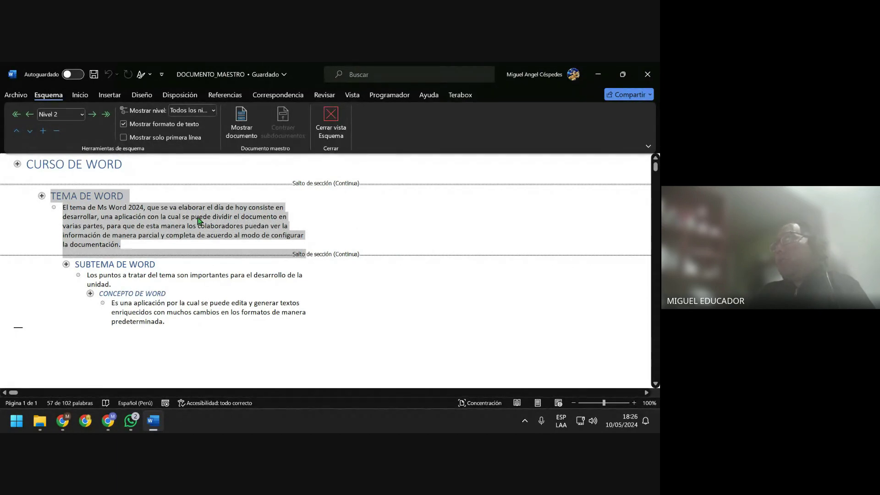
left_click(240, 129)
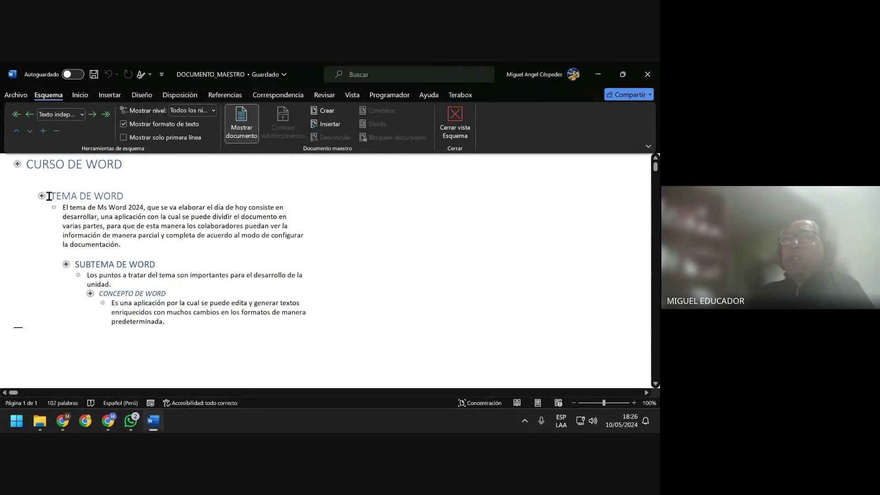
left_click_drag(50, 196, 156, 240)
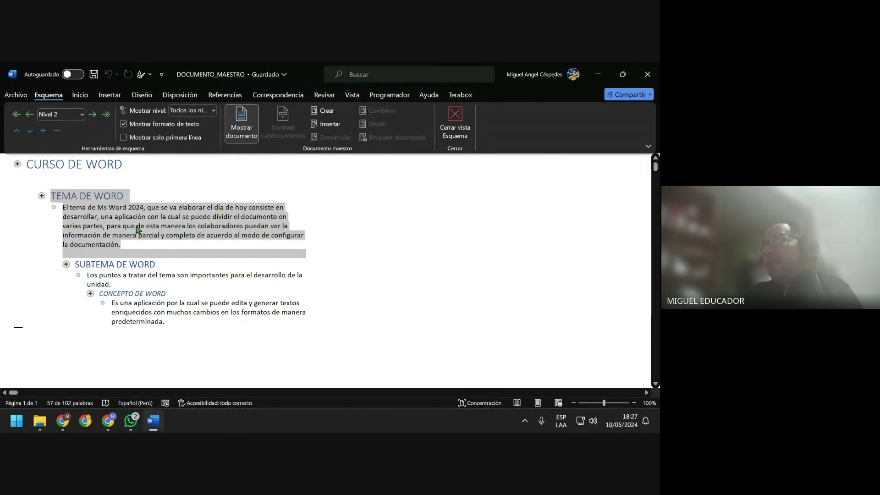
mouse_move(108, 421)
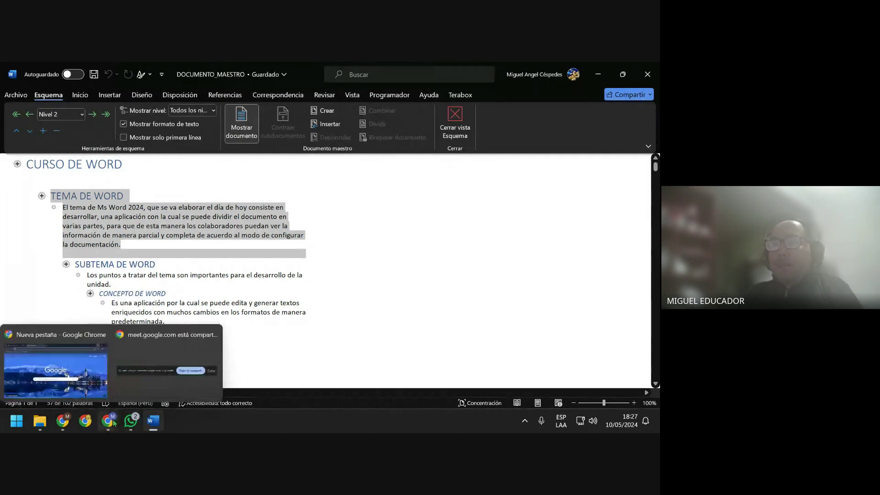
left_click(56, 370)
left_click(60, 76)
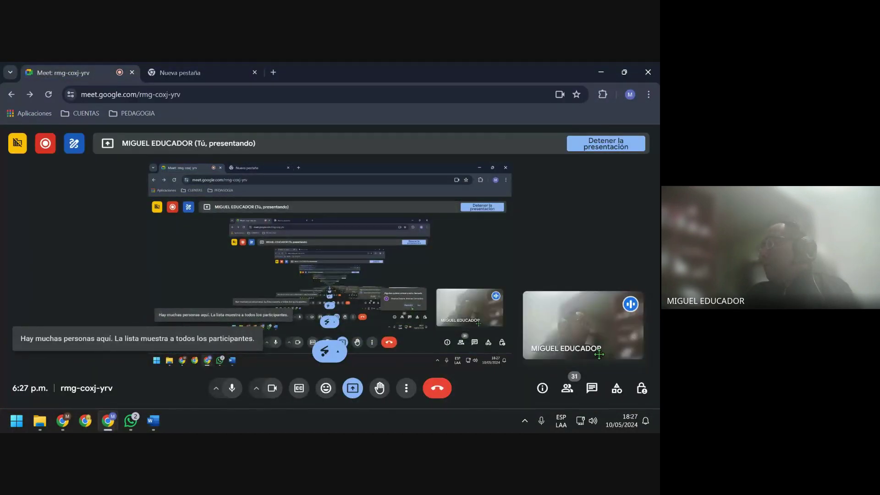
left_click(202, 73)
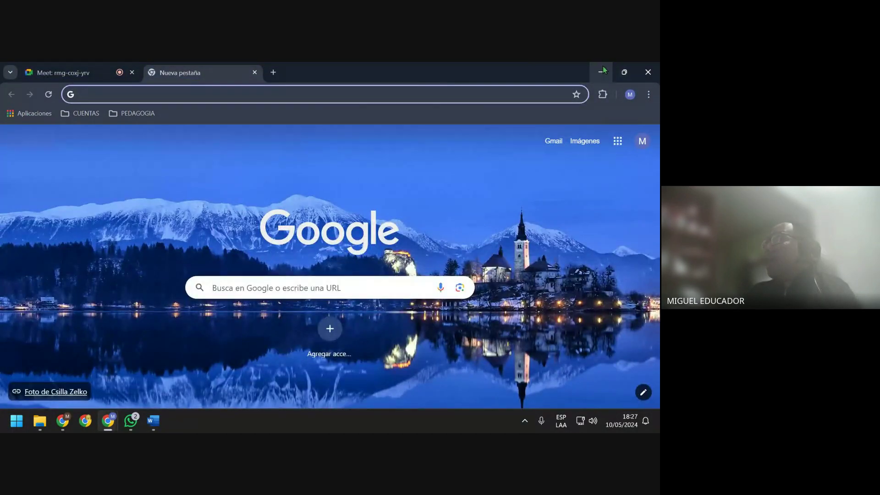
left_click(601, 71)
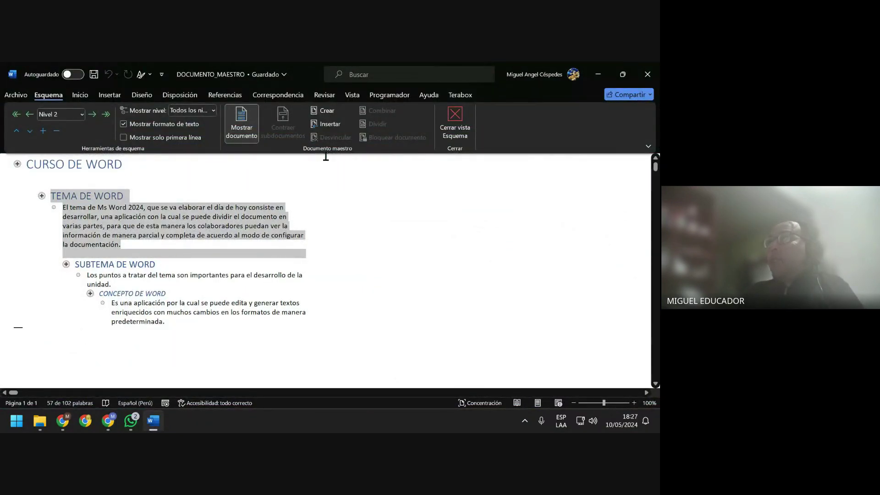
Create a subdocument from the TEMA DE WORD section and save DOCUMENTO_MAESTRO
left_click(326, 111)
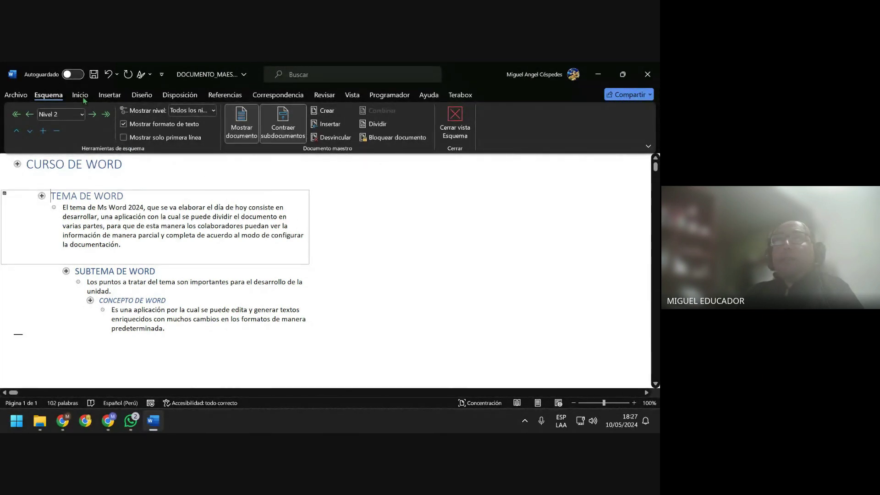
left_click(94, 74)
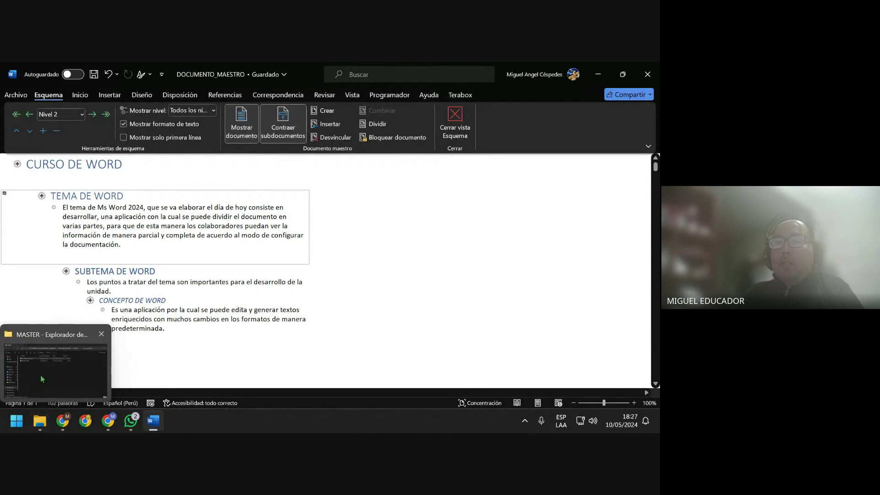
Snip the MASTER folder window including the taskbar, then bring up the class WhatsApp chat
left_click(41, 375)
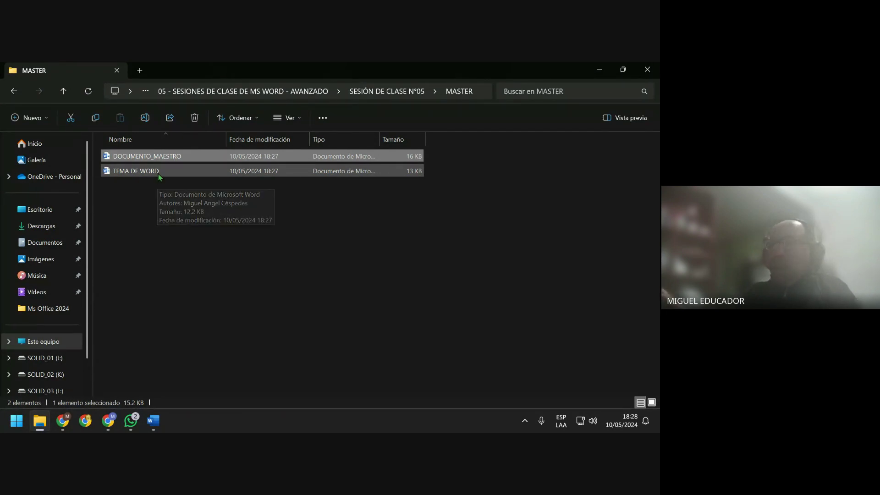
key("super+shift+s")
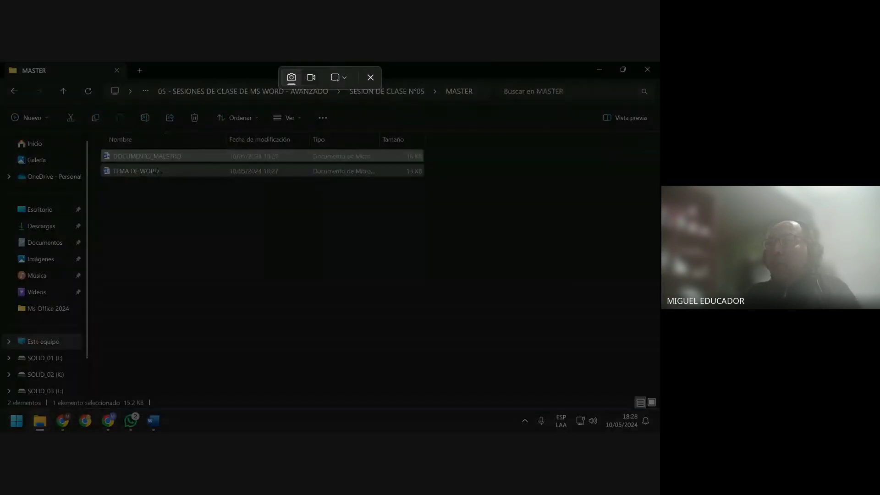
left_click_drag(1, 62, 659, 397)
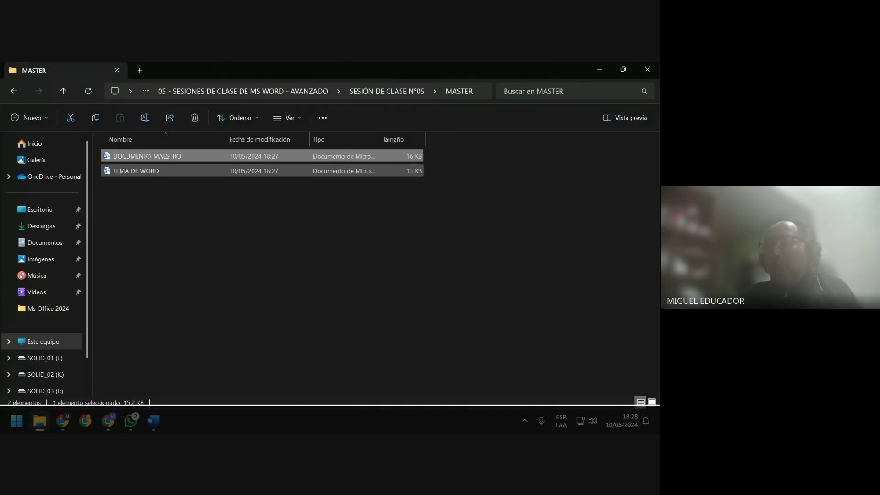
left_click_drag(660, 397, 660, 433)
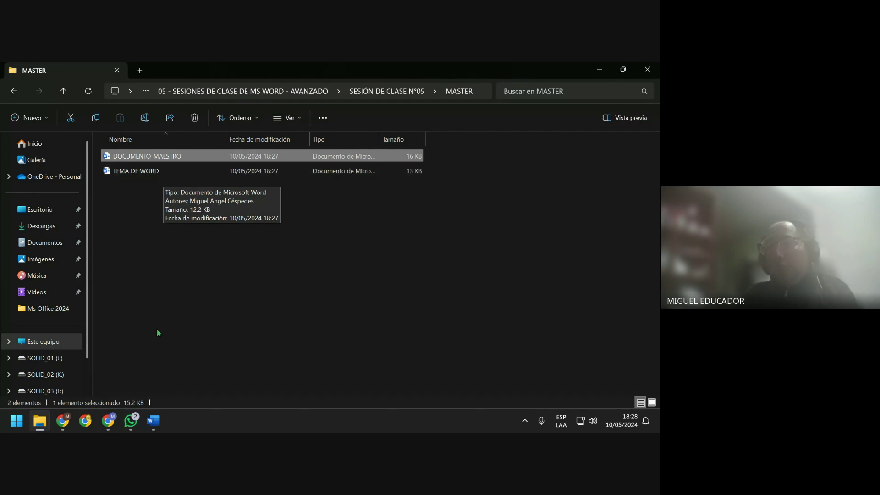
left_click(131, 421)
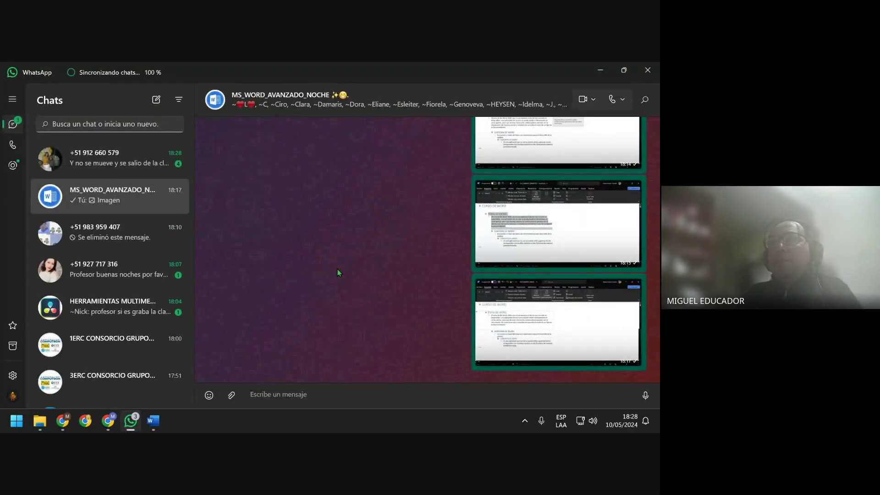
Cancel the pasted screenshot in WhatsApp and minimize WhatsApp and File Explorer to reveal Word
key("ctrl+v")
key("Escape")
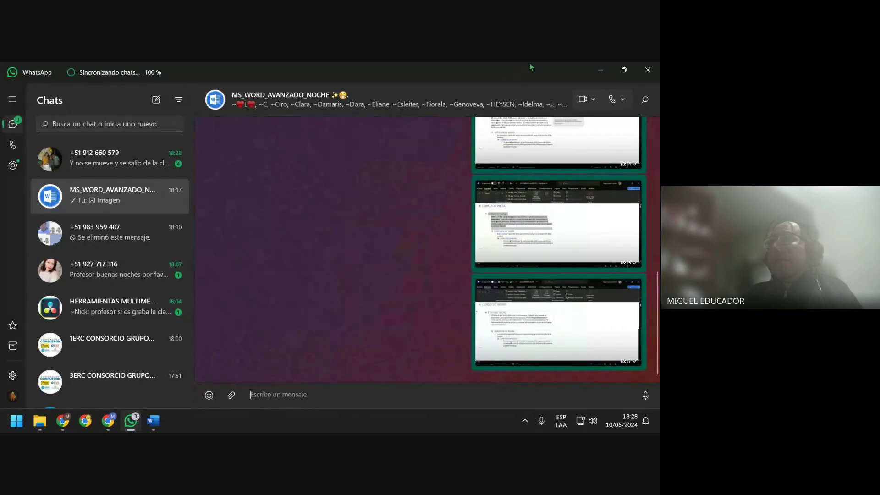
left_click(599, 71)
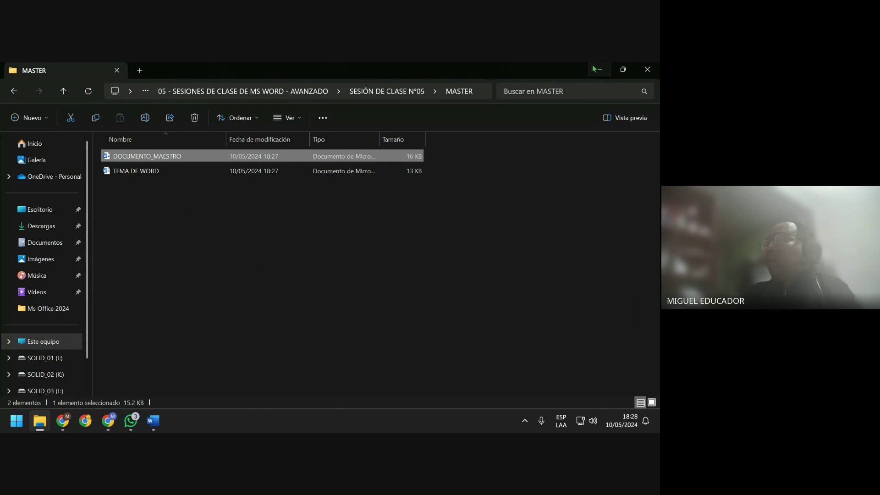
left_click(594, 68)
Place the insertion point after the TEMA DE WORD heading, then after CURSO DE WORD
left_click(177, 198)
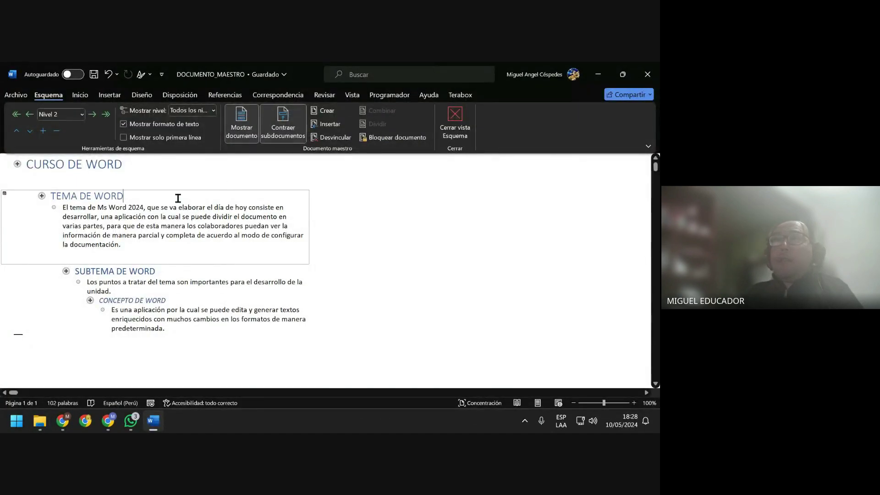
left_click(167, 169)
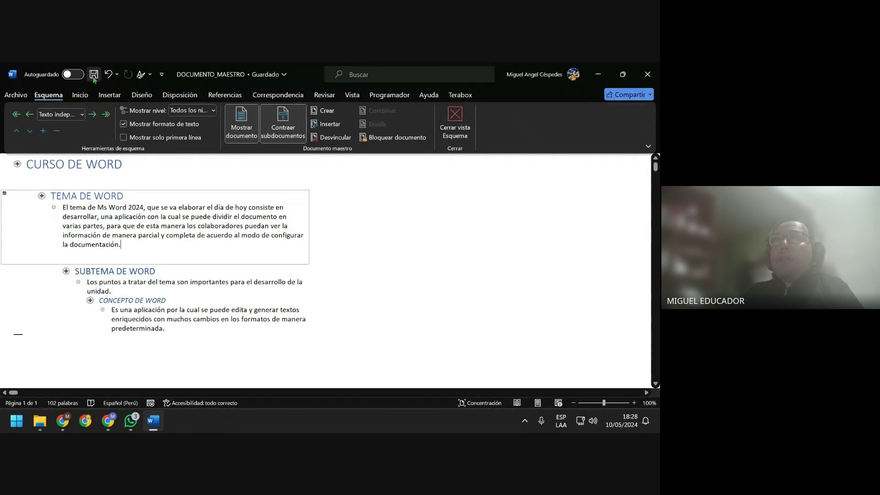
Close the master in Word, minimize the YouTube browser, and reopen DOCUMENTO_MAESTRO from the MASTER folder
left_click(649, 79)
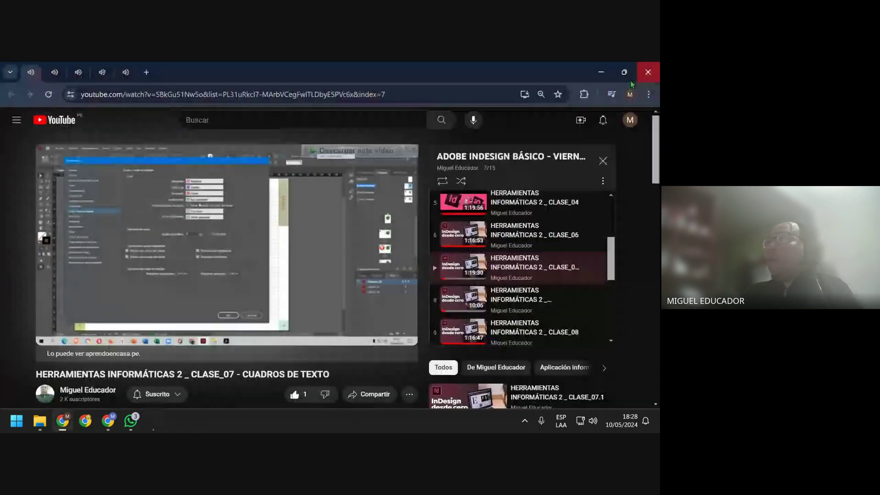
left_click(602, 72)
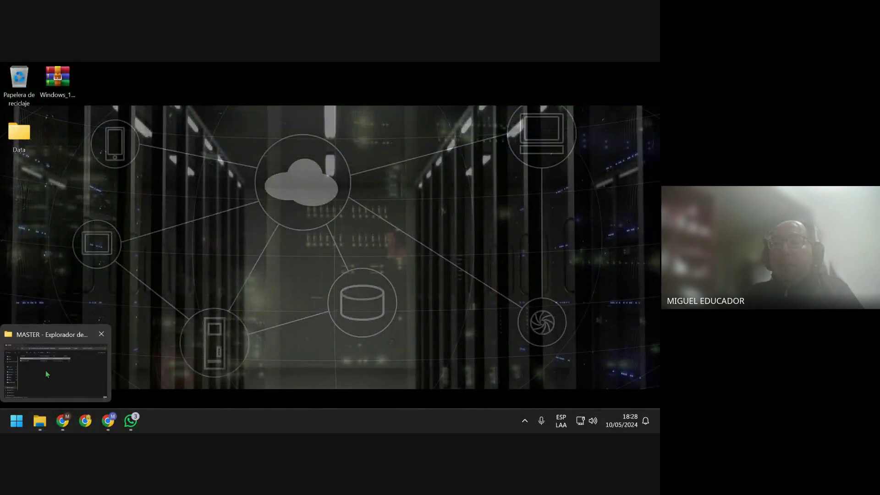
left_click(45, 370)
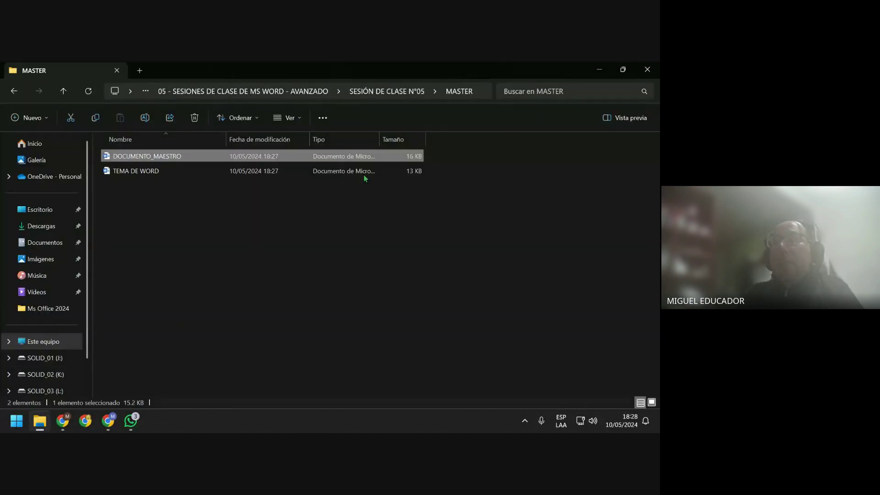
double_click(163, 157)
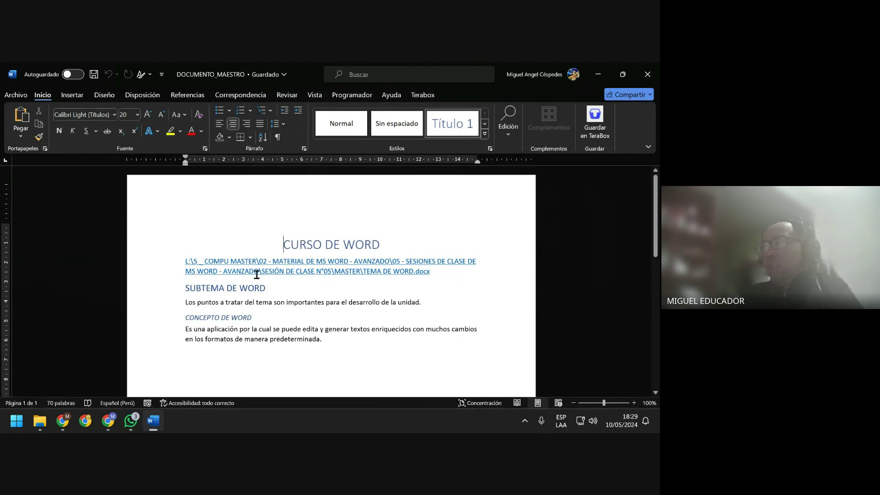
Select the TEMA DE WORD subdocument link path to inspect it, then return to Chrome's Meet tab
left_click(294, 287)
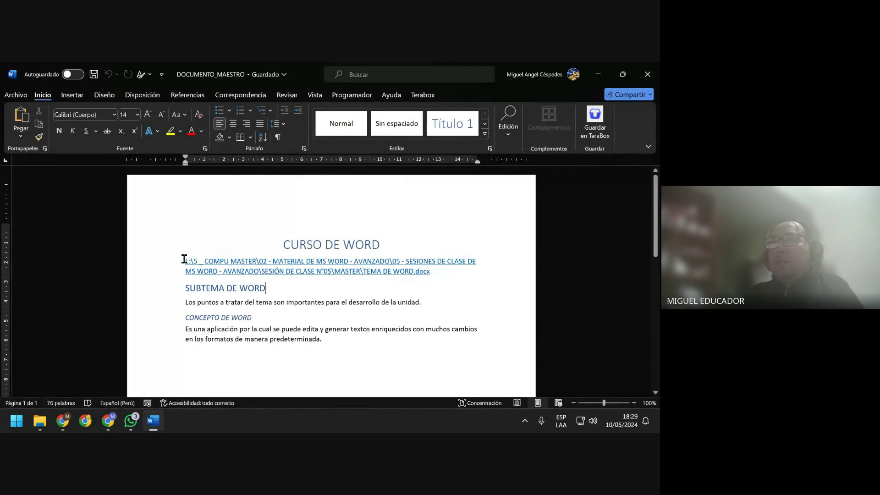
left_click_drag(184, 259, 433, 272)
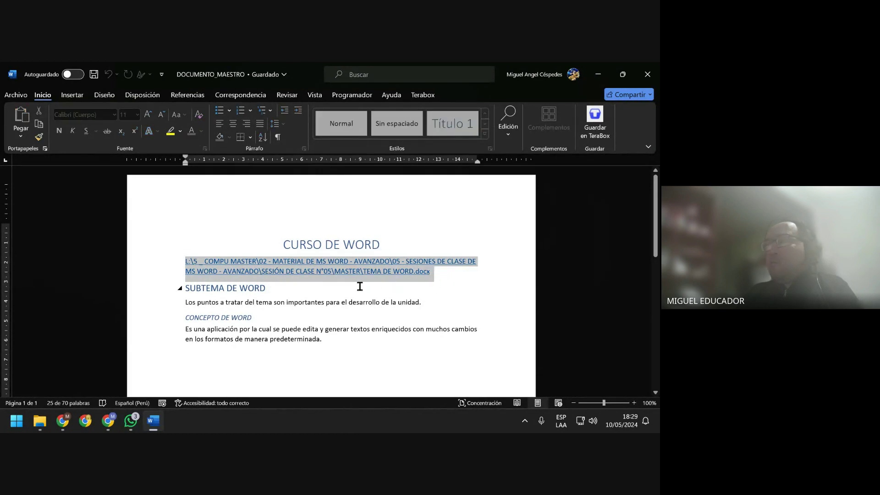
left_click(360, 286)
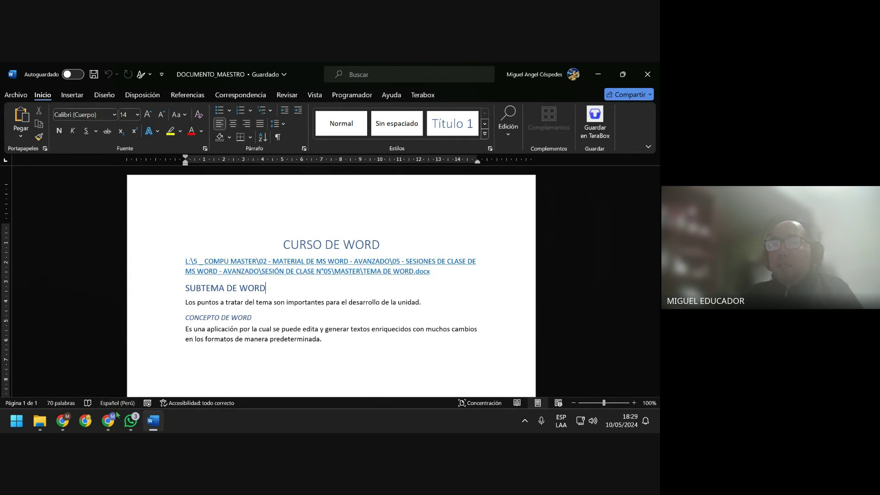
mouse_move(108, 420)
left_click(55, 362)
left_click(81, 76)
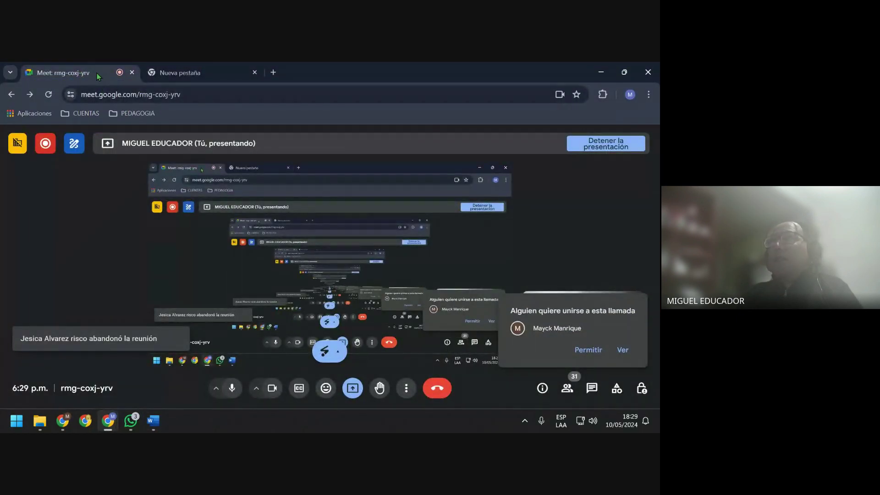
Admit the waiting person to the Meet call, minimize Chrome, and click before CURSO DE WORD
left_click(202, 71)
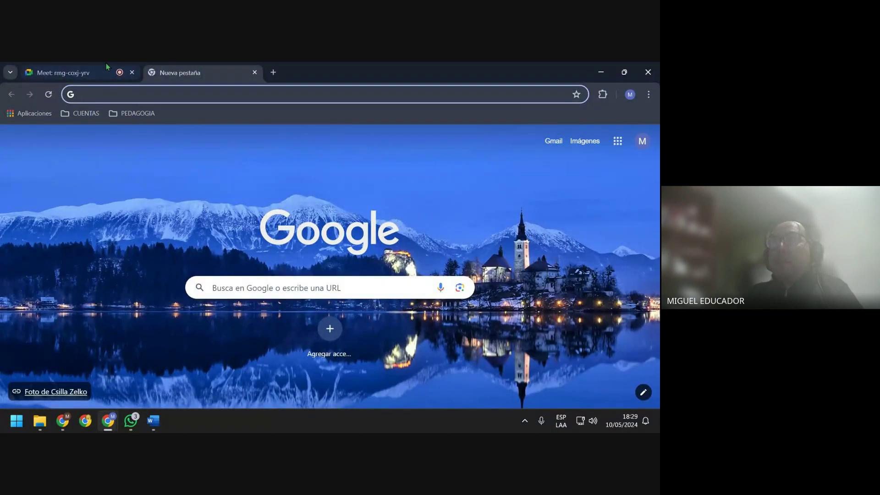
left_click(78, 73)
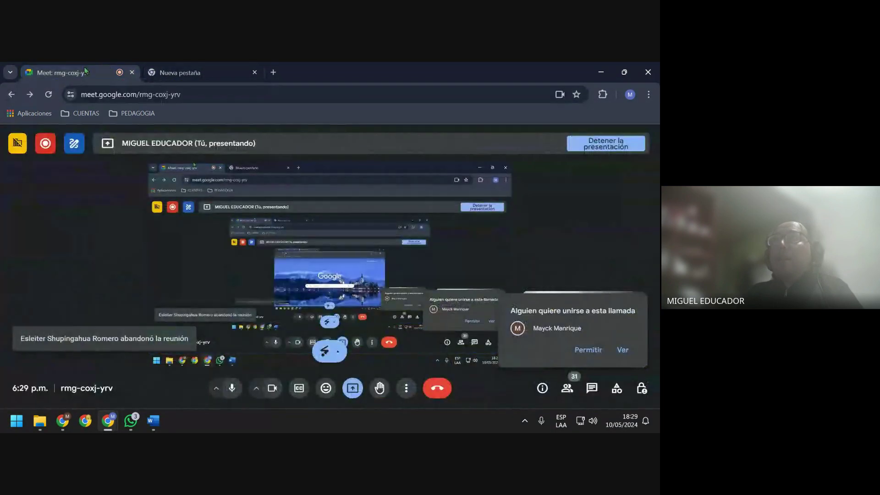
left_click(589, 350)
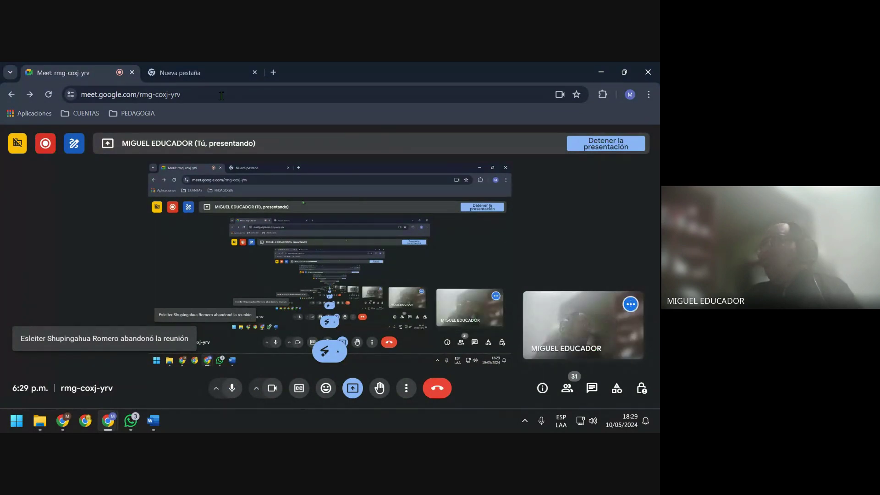
key("ctrl+Tab")
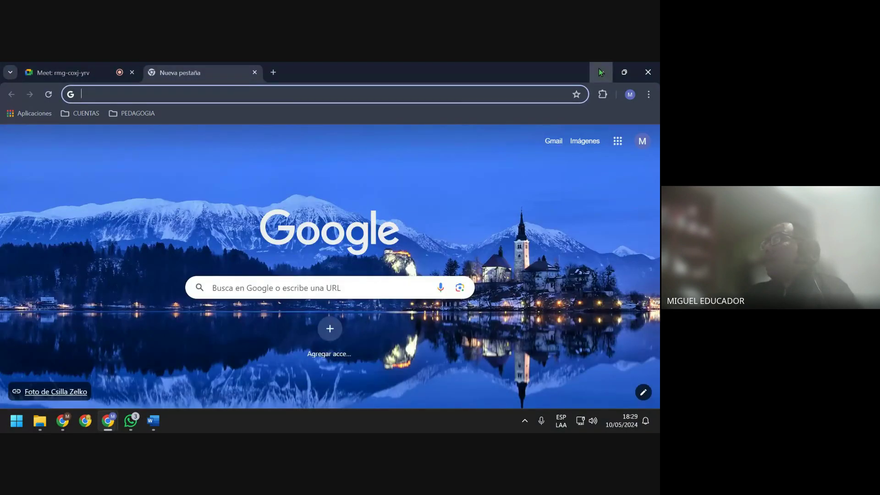
left_click(596, 74)
left_click(283, 244)
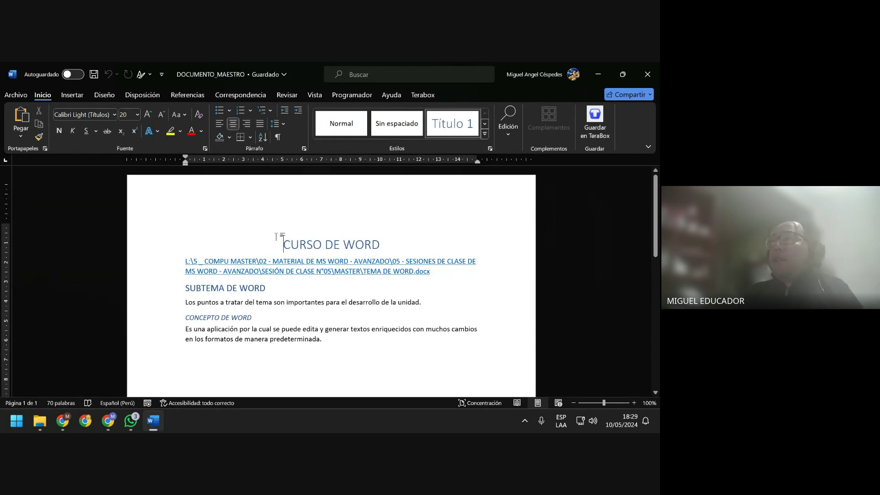
Put DOCUMENTO_MAESTRO into Outline view, after briefly returning once to Print Layout
left_click(393, 245)
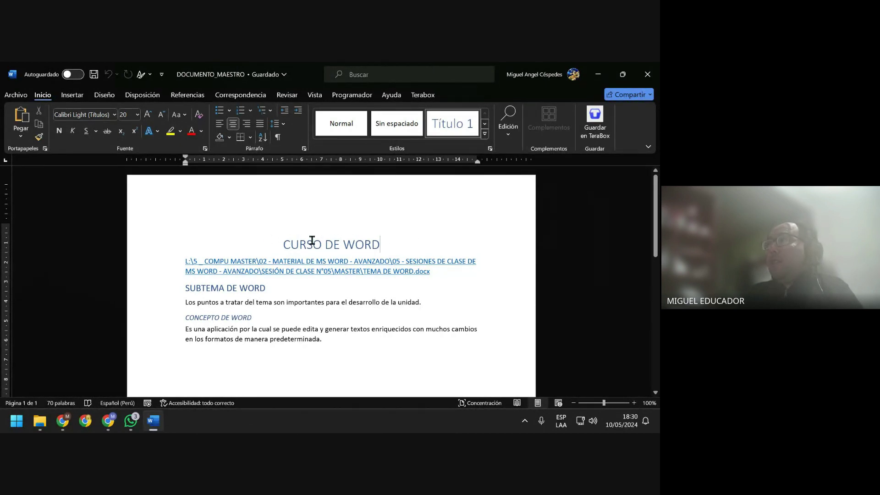
left_click(308, 94)
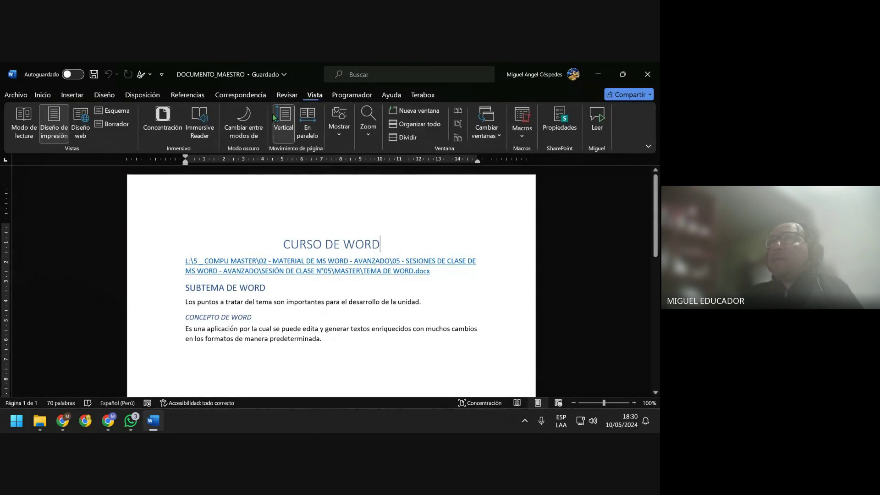
left_click(122, 114)
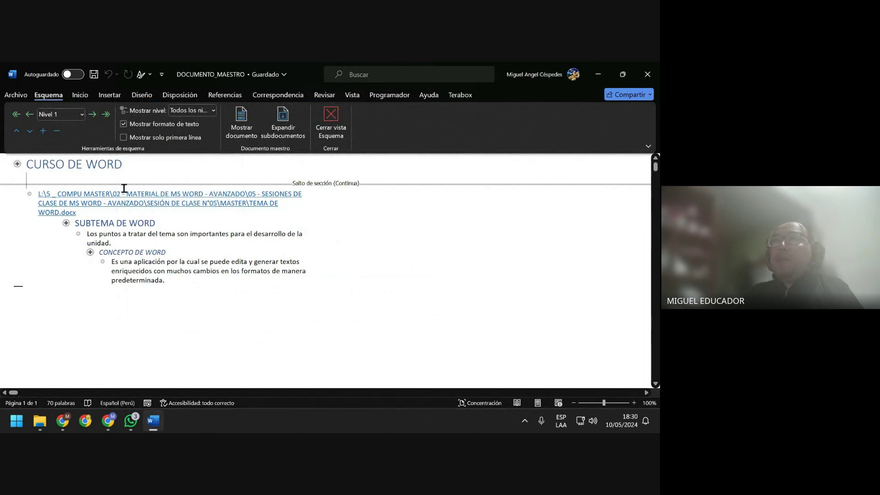
left_click(331, 123)
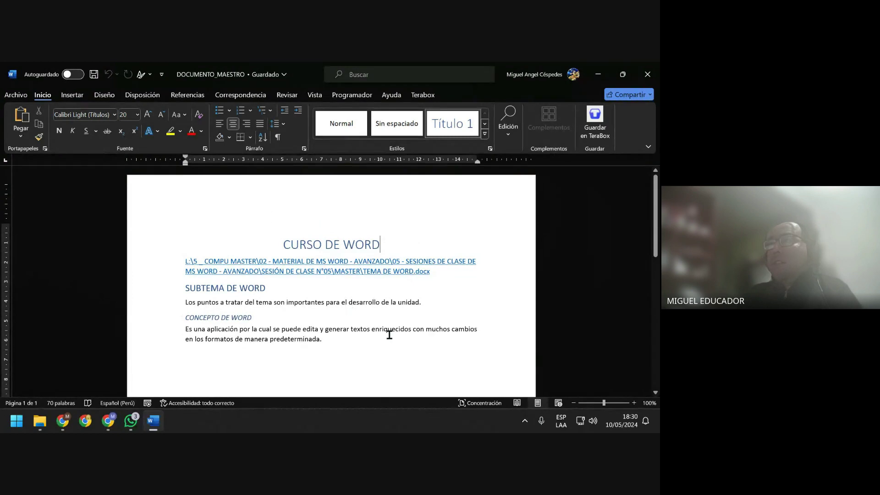
left_click(282, 244)
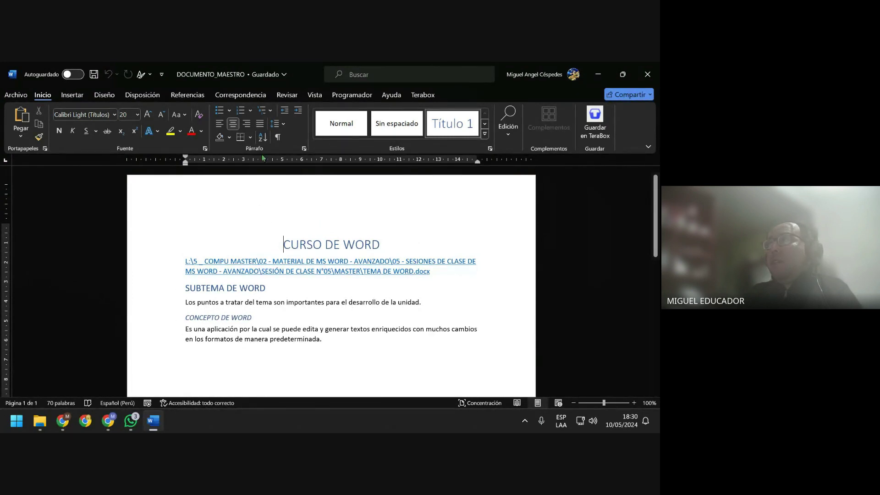
left_click(311, 97)
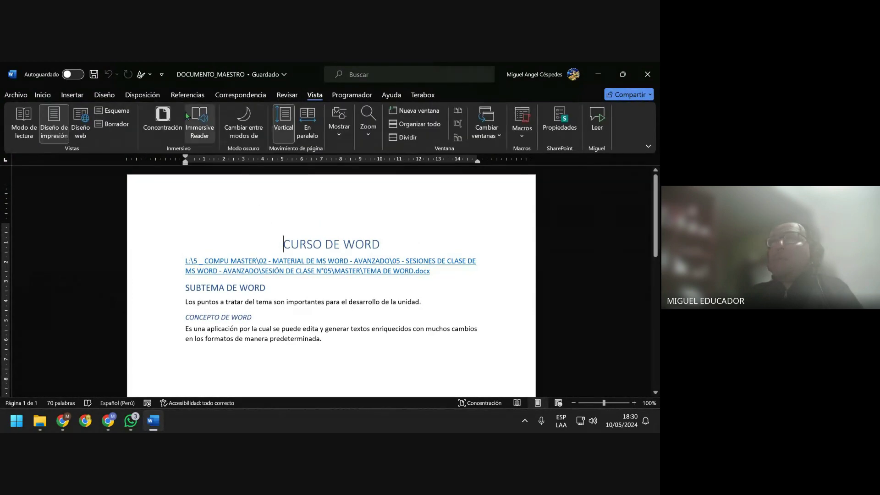
left_click(117, 111)
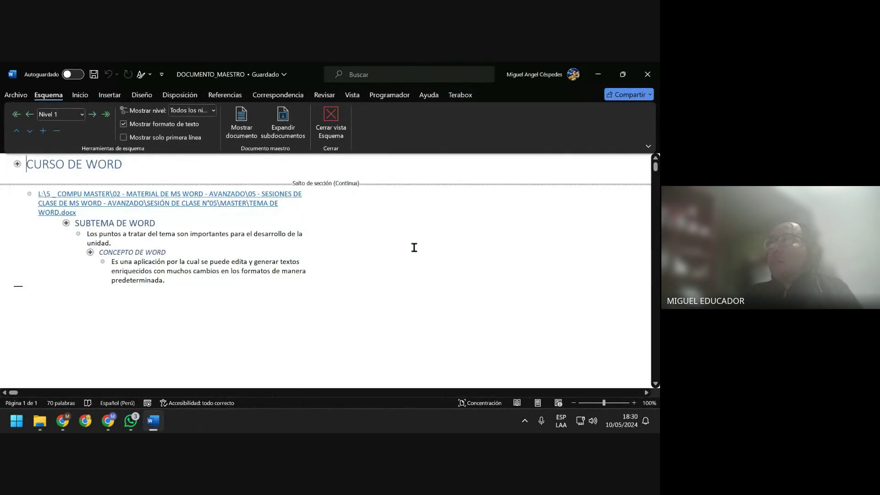
Snip the whole Word window with Win+Shift+S and switch to the class group chat
key("super+shift+s")
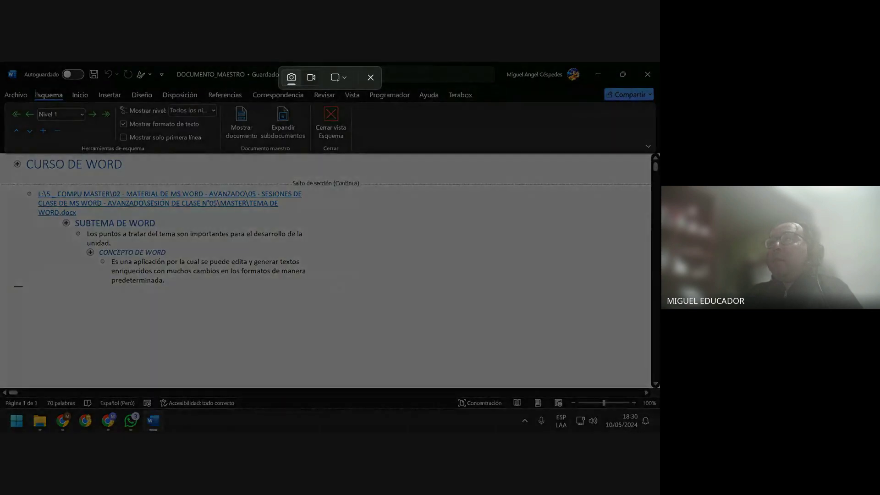
left_click_drag(1, 63, 659, 409)
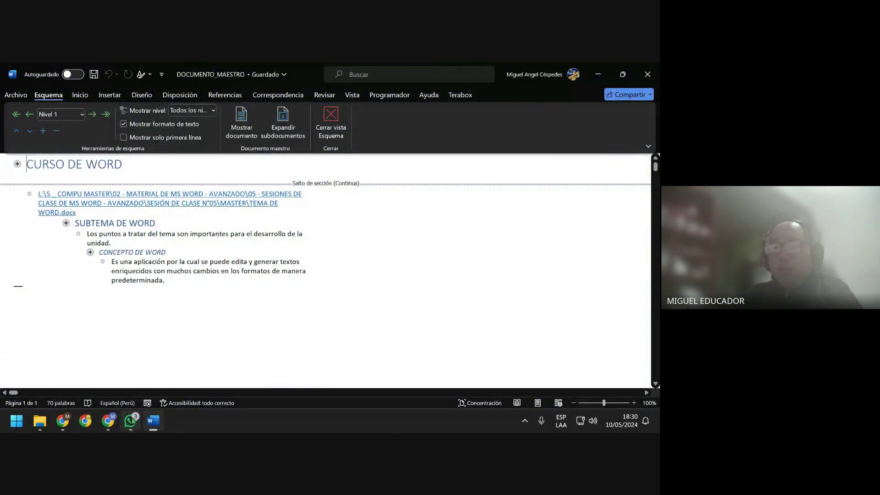
left_click(131, 420)
Paste the outline screenshot into the class group chat, send it, and minimize WhatsApp
right_click(299, 388)
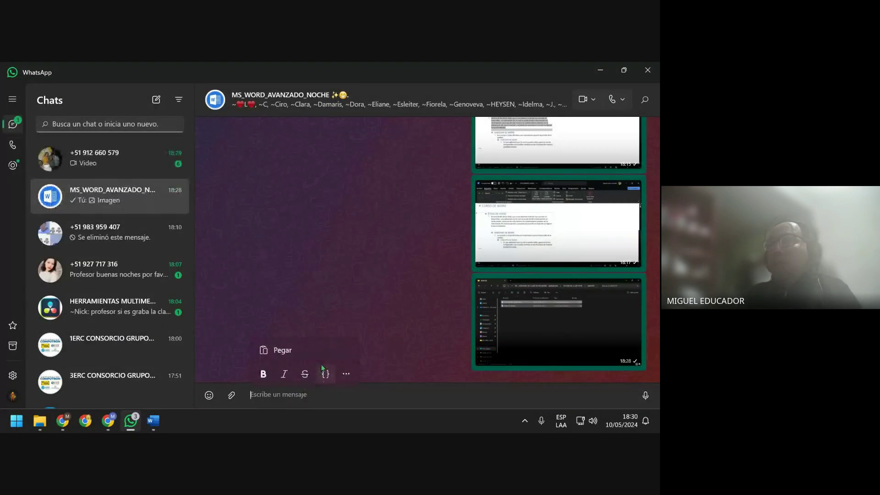
left_click(323, 359)
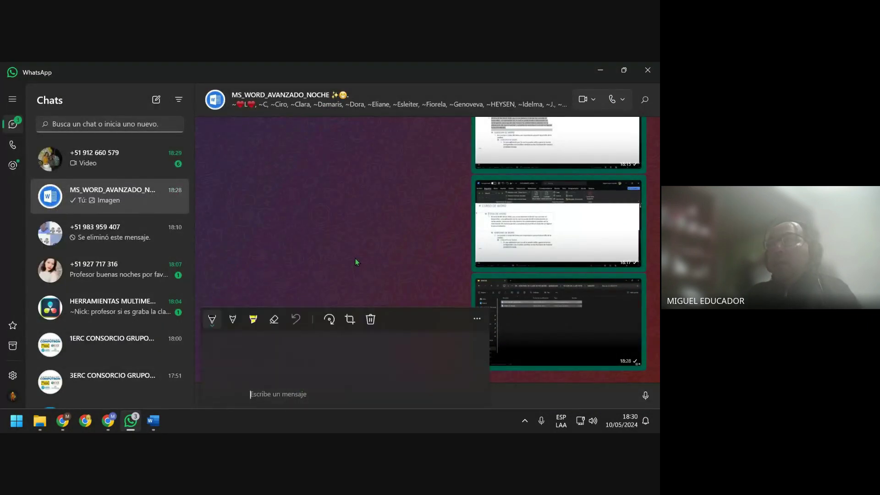
left_click(474, 388)
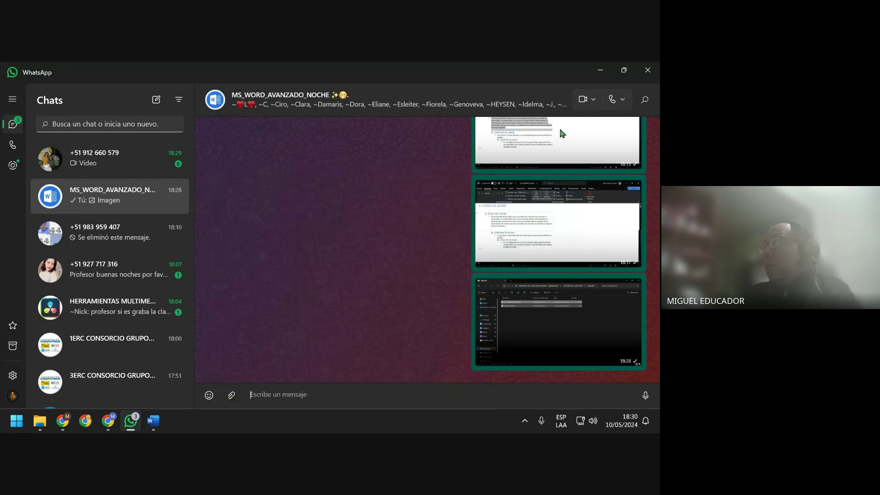
left_click(603, 67)
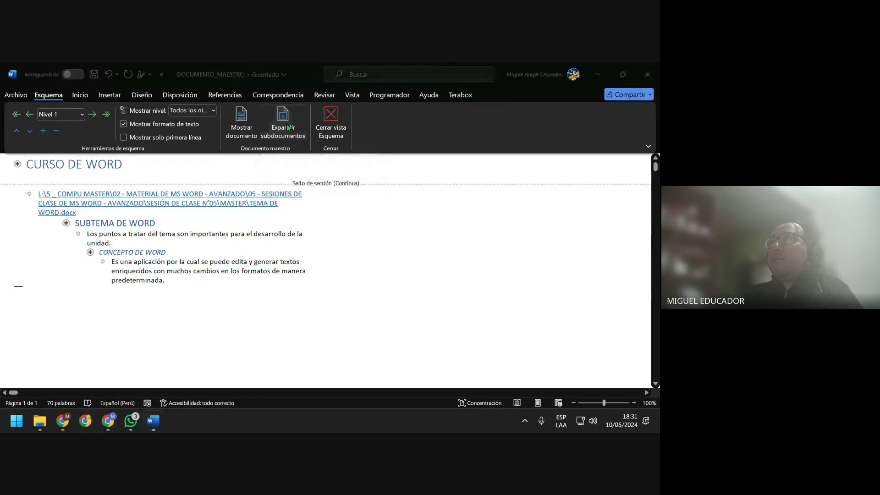
Start and cancel another snip, paste into the chat but discard it, then Alt+Tab to Word
key("super+shift+s")
key("Escape")
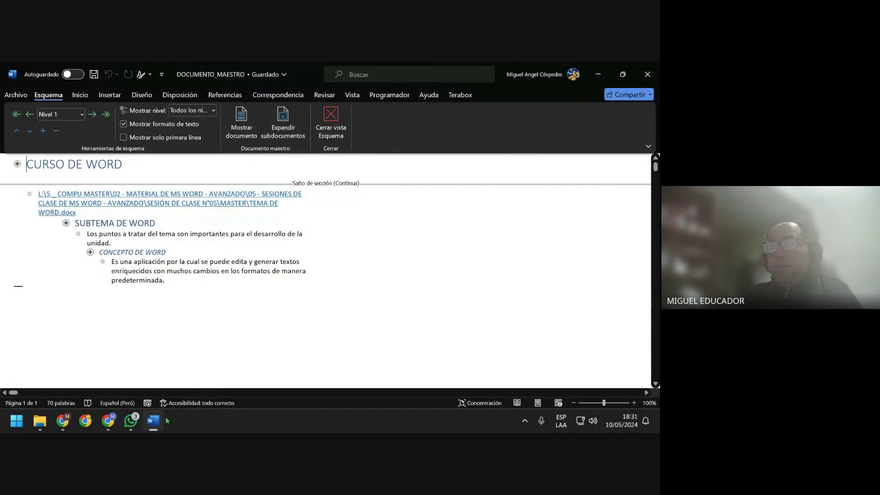
left_click(130, 420)
right_click(271, 398)
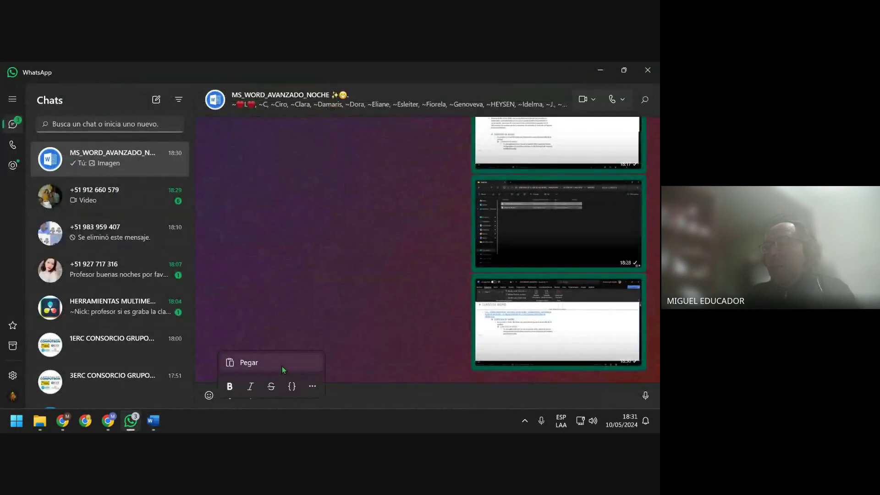
left_click(282, 364)
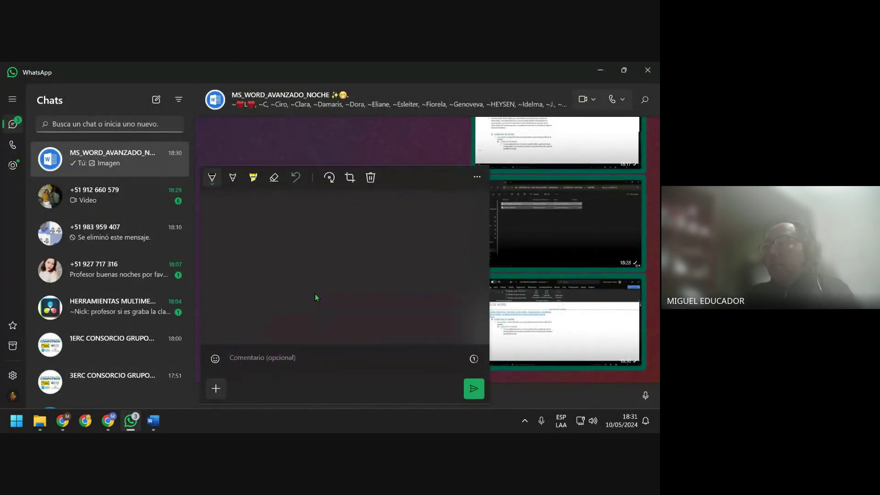
key("Escape")
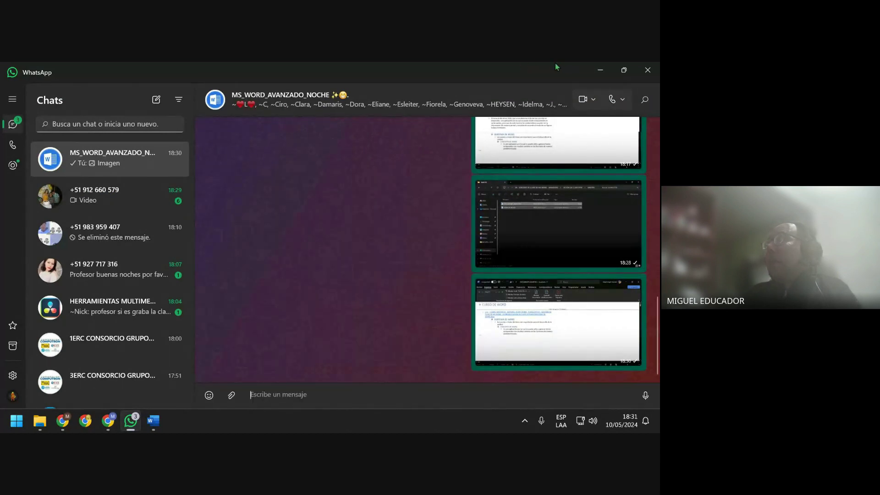
key("alt+Tab")
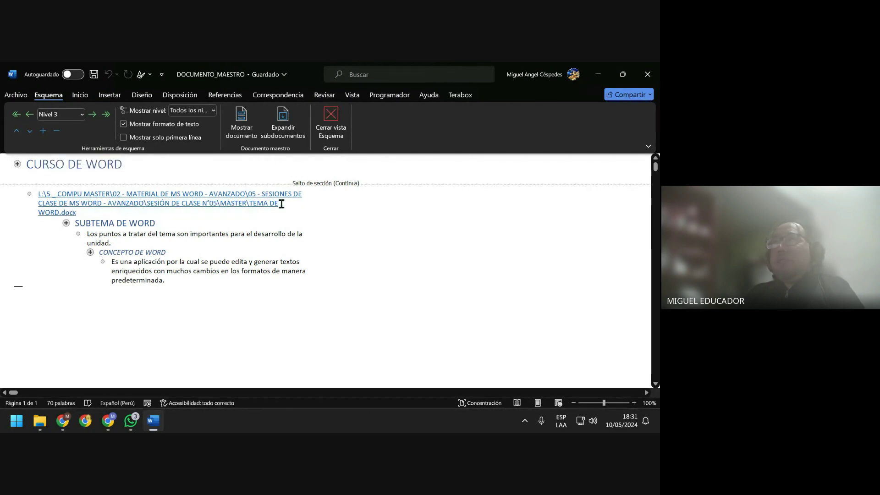
left_click(206, 211)
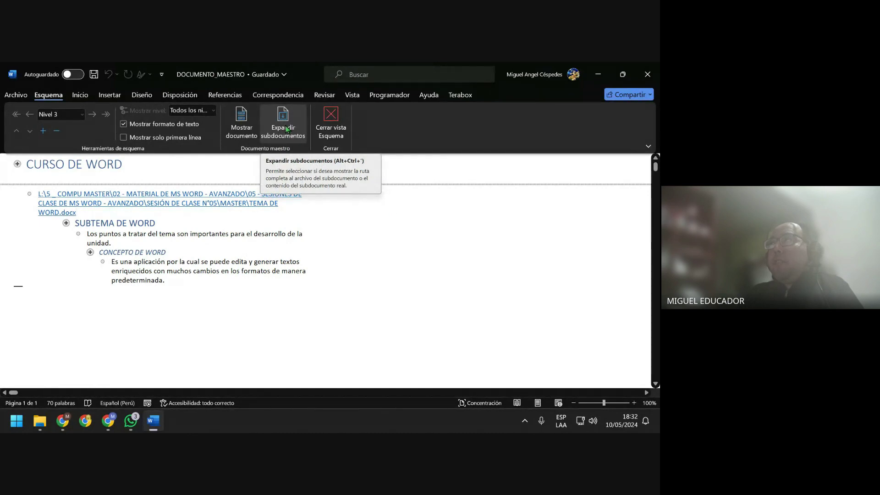
Expand the TEMA DE WORD subdocument and close Outline view, briefly opening and closing the header
left_click(286, 129)
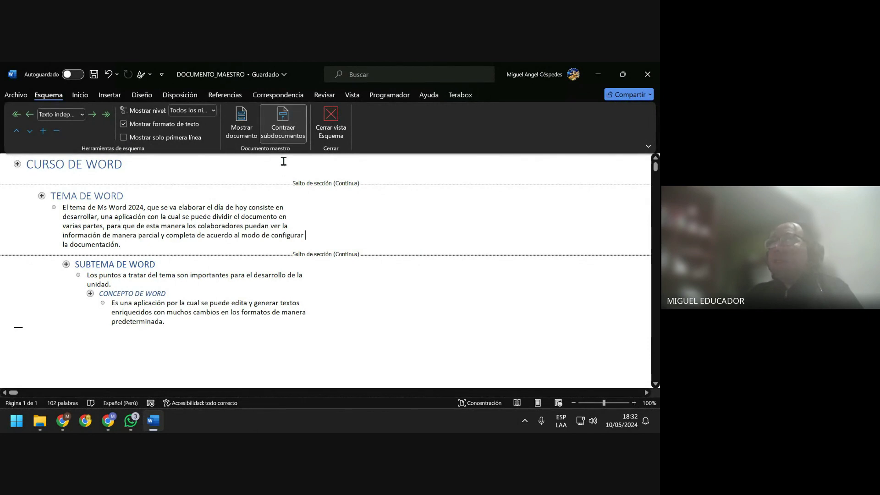
left_click(337, 124)
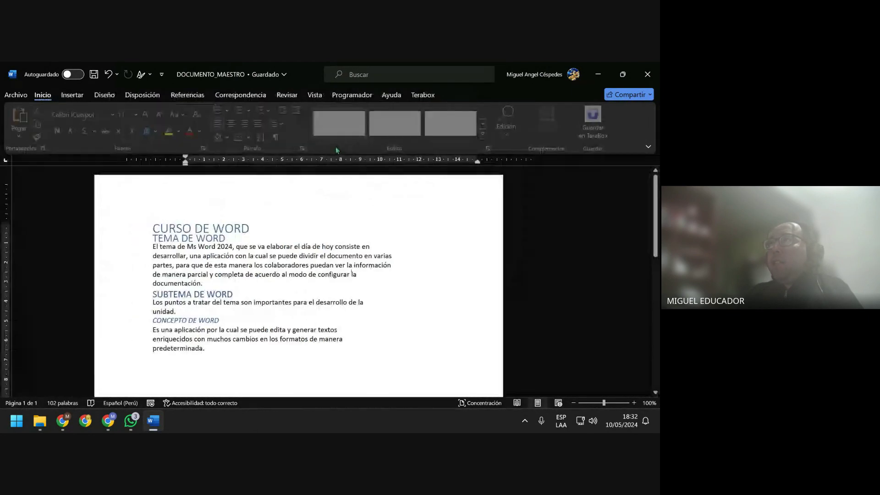
double_click(354, 221)
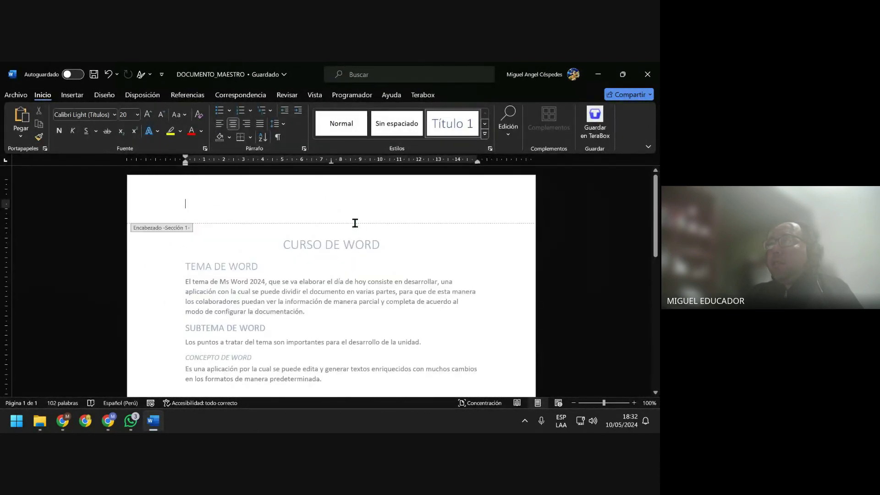
double_click(402, 252)
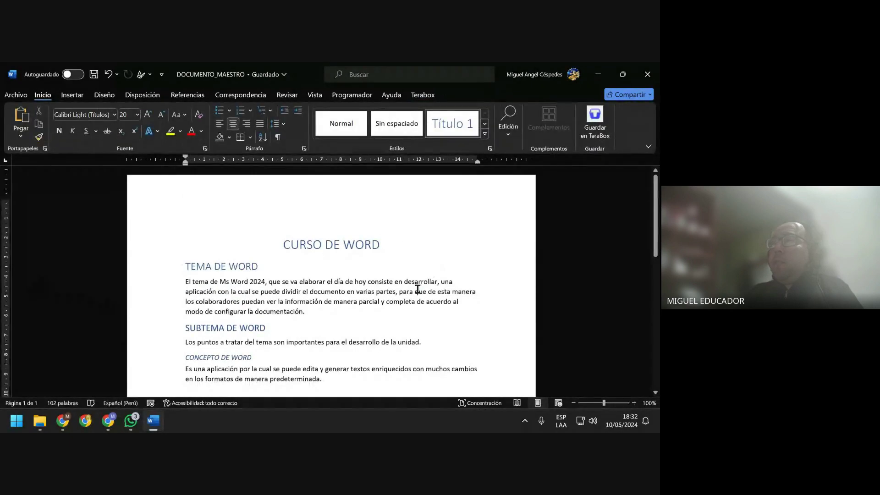
scroll(413, 288, "down", 1)
scroll(237, 247, "up", 1)
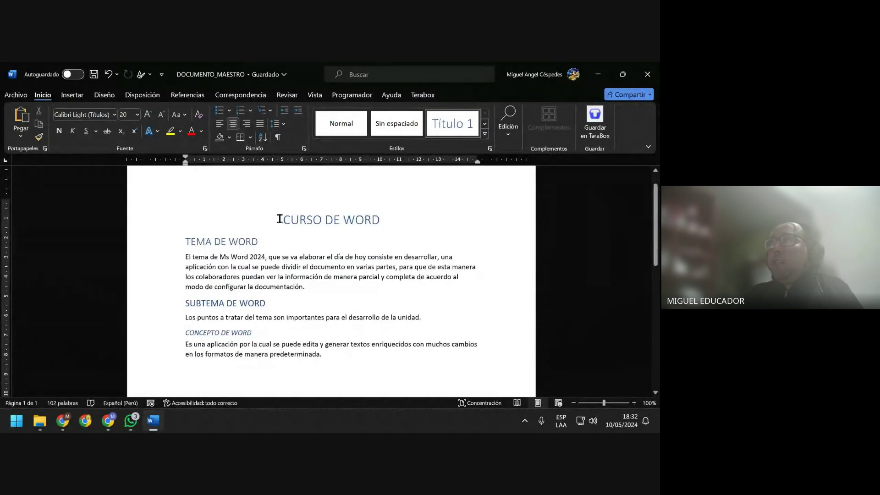
Save DOCUMENTO_MAESTRO and dock its Word window to the left half of the screen
left_click(397, 363)
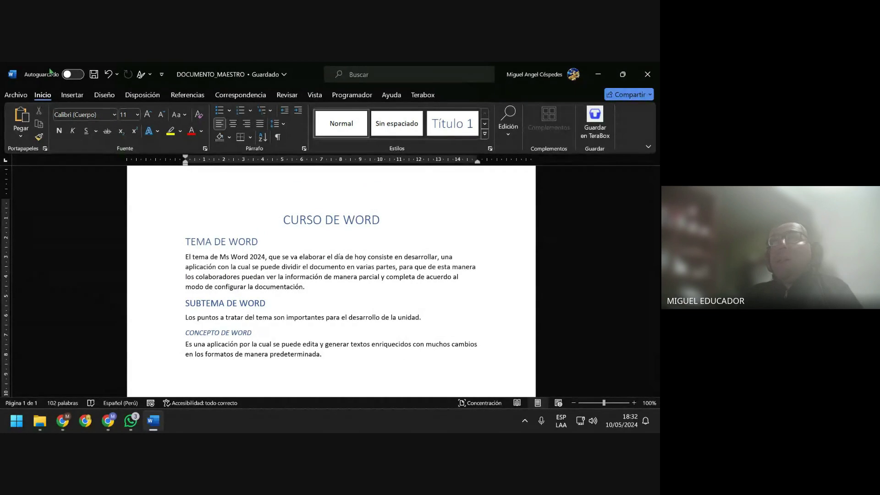
left_click(94, 74)
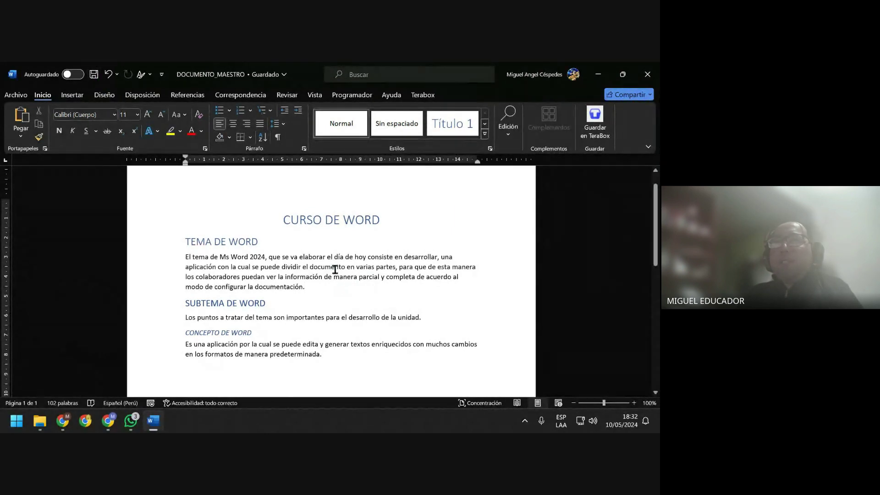
left_click(434, 319)
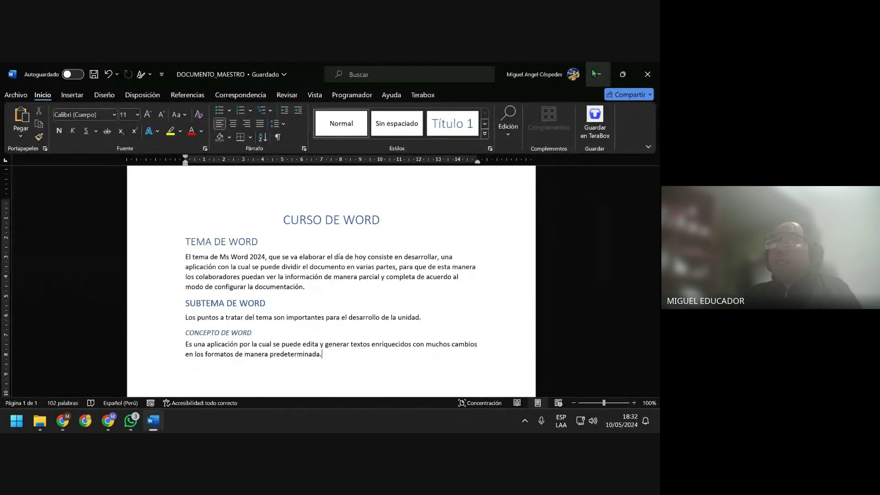
left_click_drag(595, 73, 3, 187)
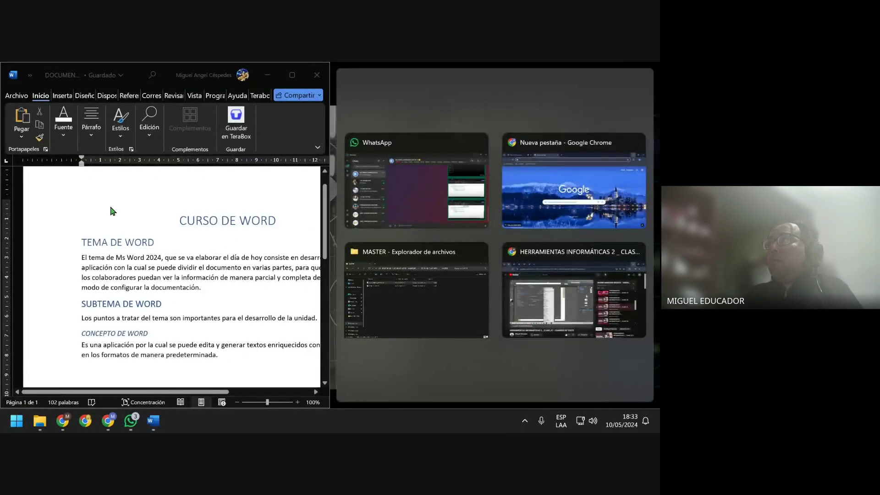
Put the MASTER folder window on the right half and zoom the master document out to 70%
left_click(416, 290)
key("super+Up")
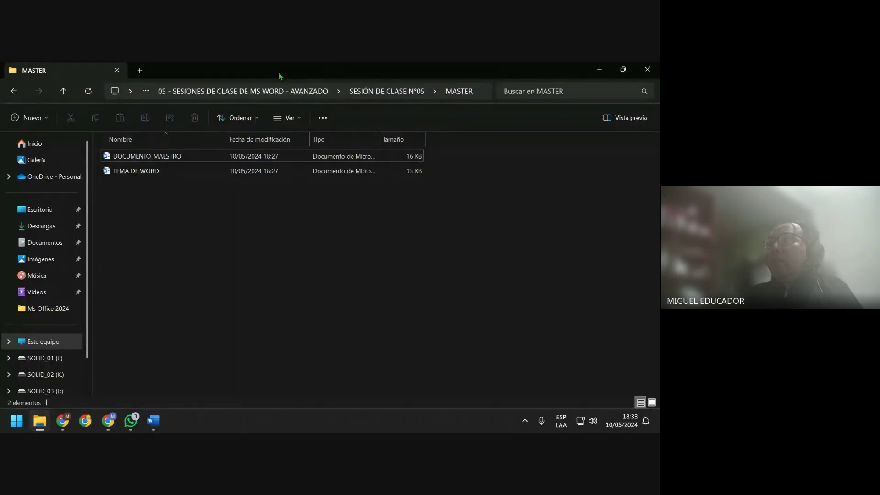
left_click_drag(278, 72, 658, 204)
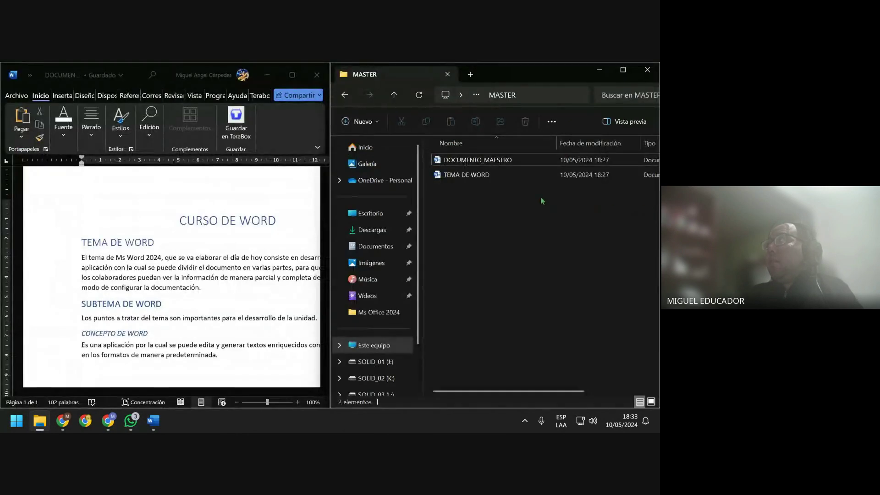
left_click(295, 231)
left_click(237, 402)
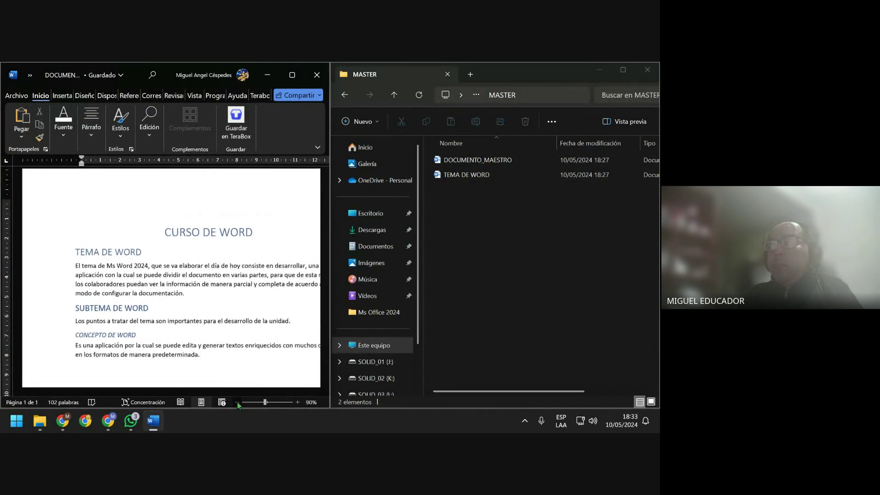
left_click(237, 403)
left_click(237, 402)
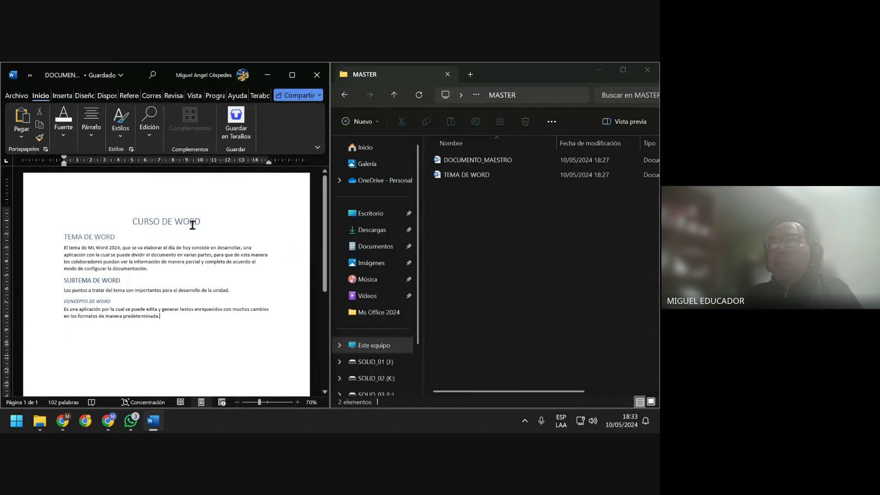
scroll(194, 212, "down", 1)
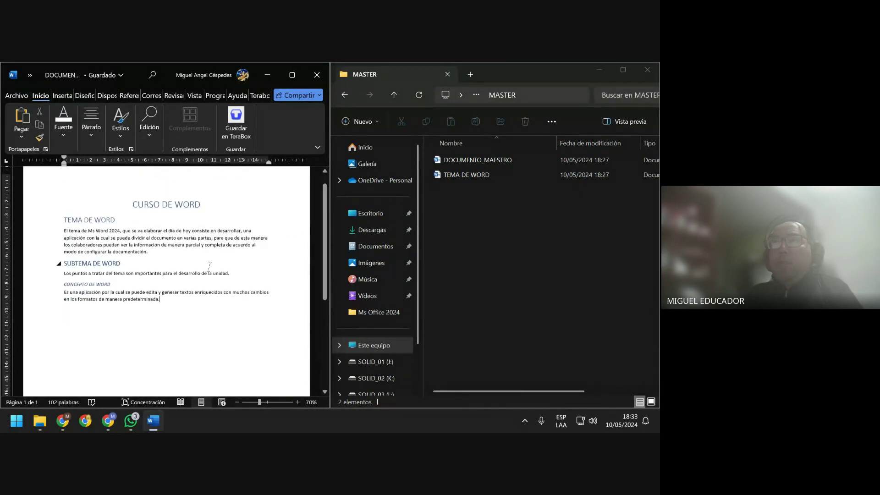
scroll(219, 192, "up", 1)
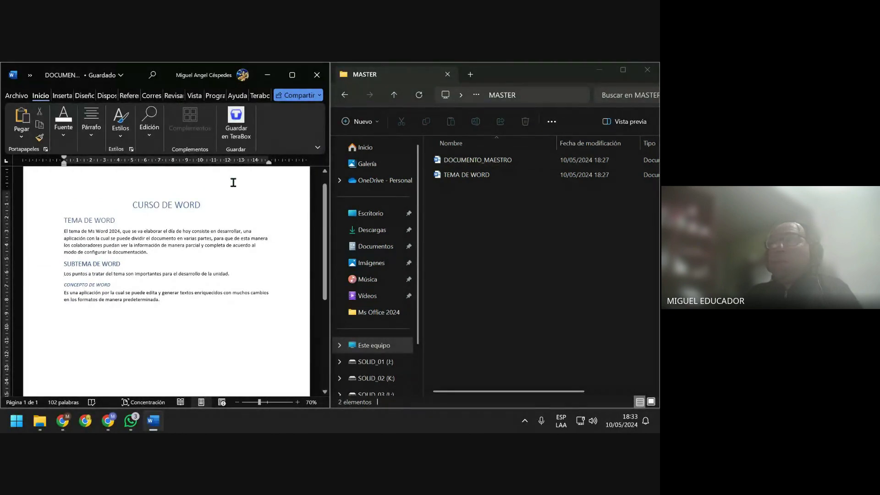
Pick the TEMA DE WORD file in the MASTER folder and select its heading and paragraph
left_click(505, 226)
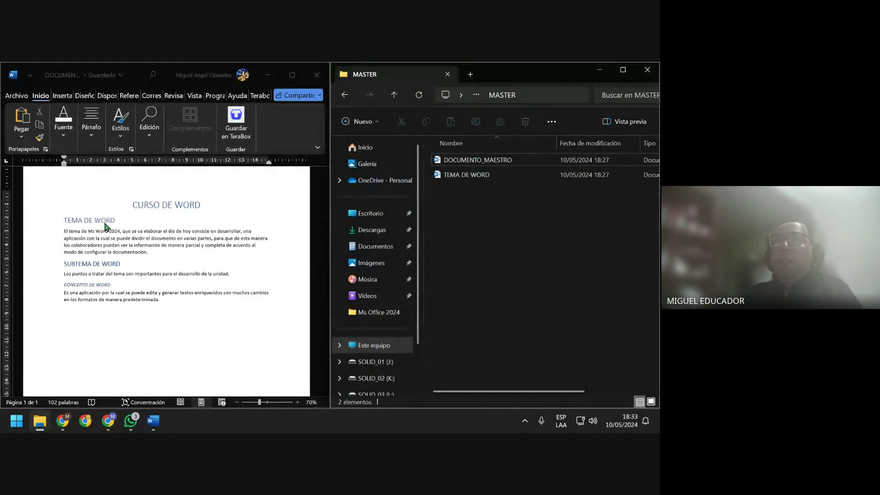
left_click(123, 225)
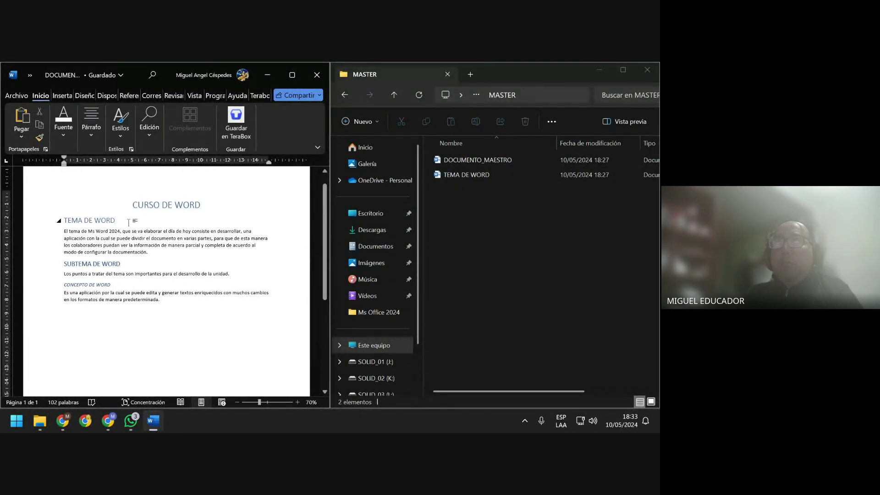
left_click(474, 177)
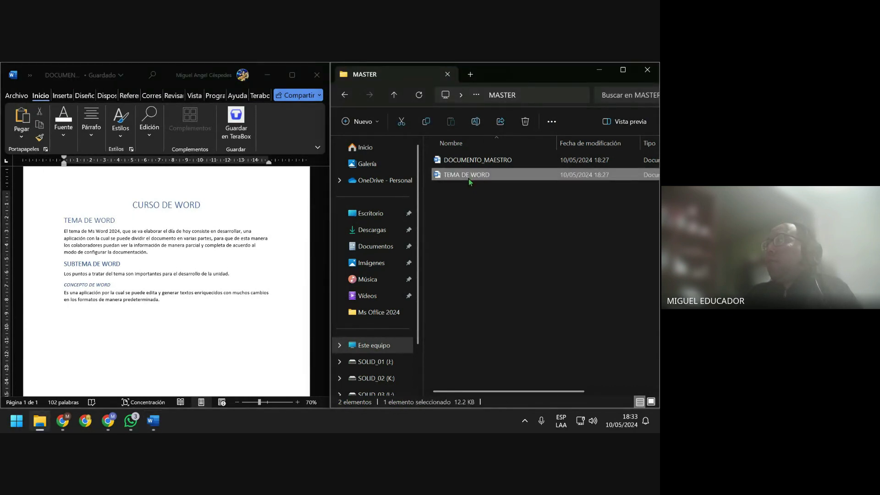
left_click(95, 223)
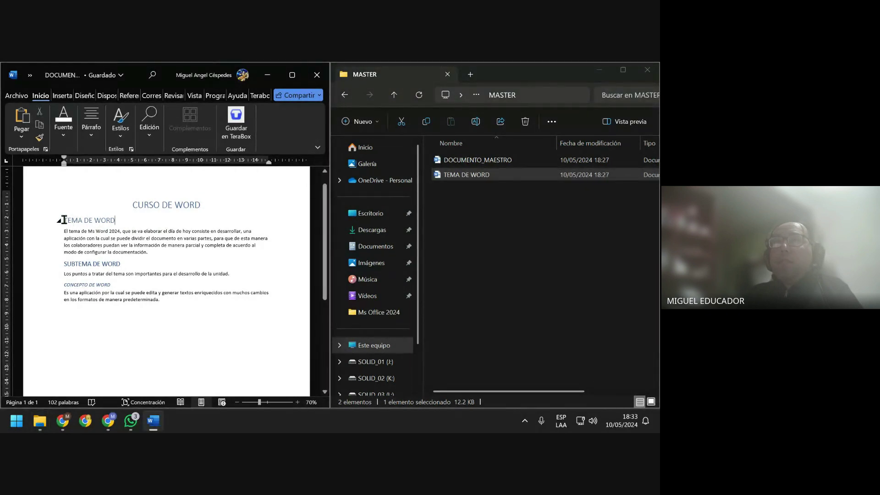
left_click_drag(64, 220, 156, 250)
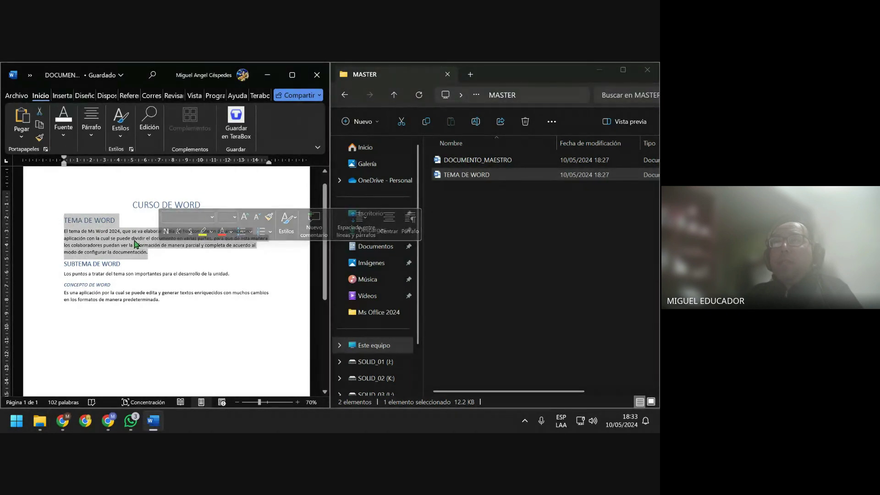
left_click(481, 179)
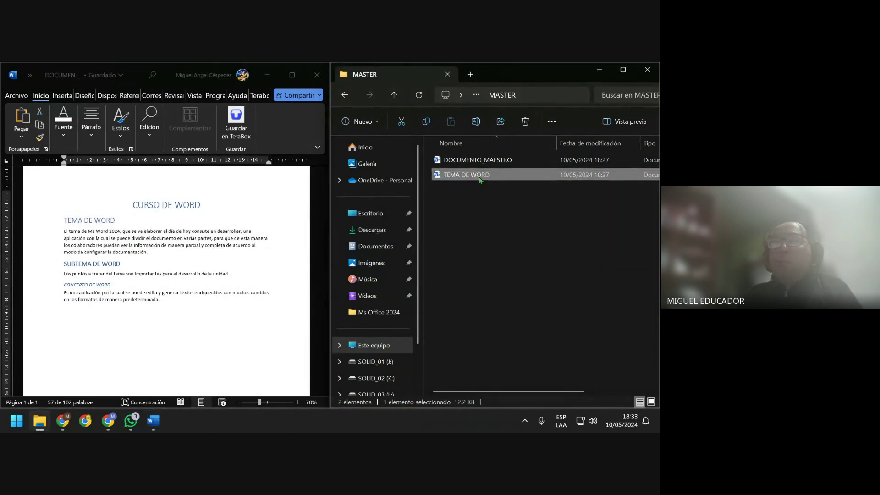
mouse_move(108, 421)
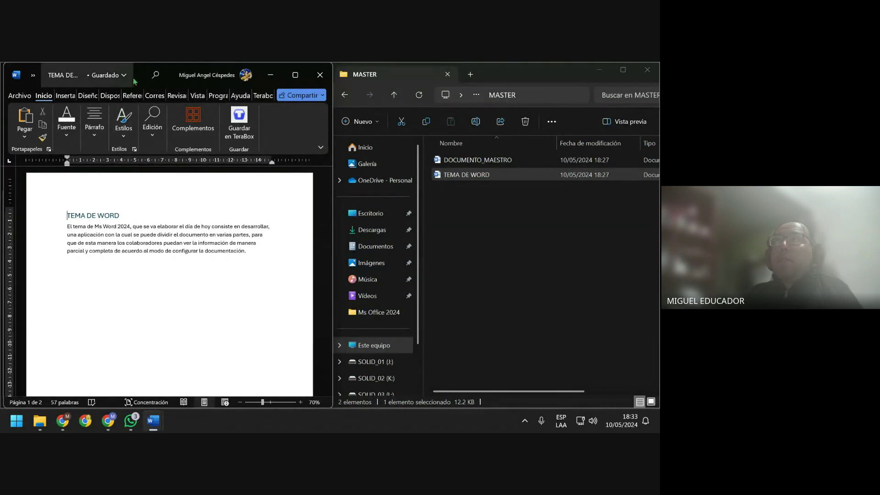
Dismiss the Meet join request, move to the blank tab, and minimize Chrome to reveal both documents
left_click(108, 421)
left_click(64, 73)
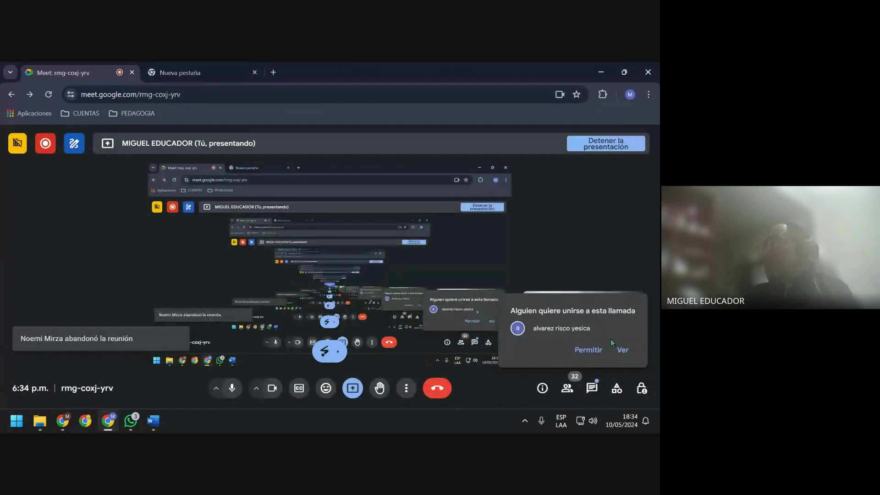
left_click(589, 350)
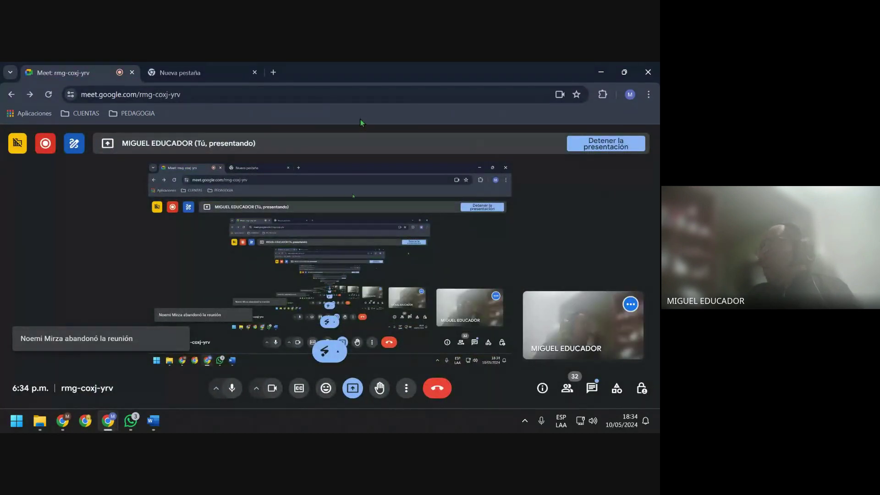
left_click(183, 73)
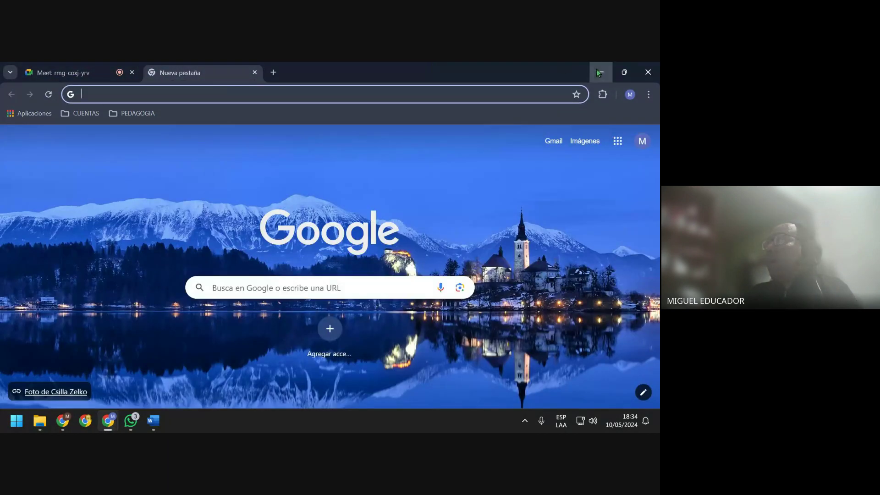
left_click(599, 73)
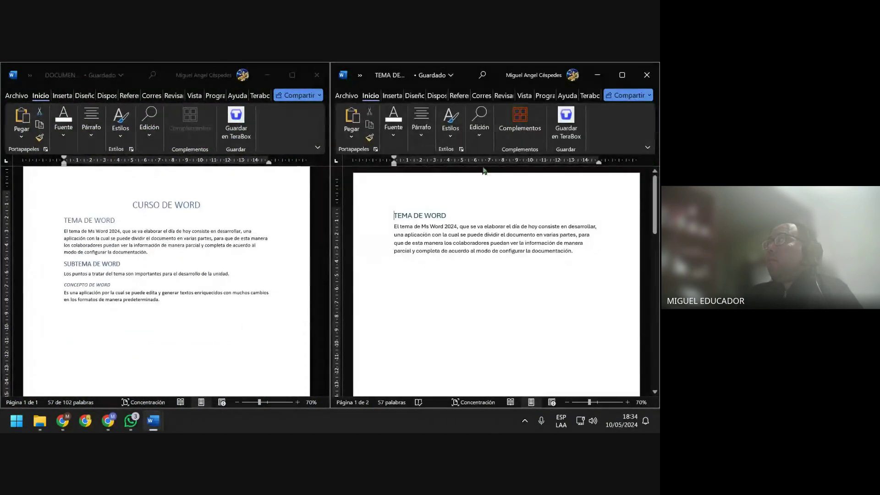
Clear selections in the master and TEMA DE WORD windows, activating each in turn
left_click(210, 209)
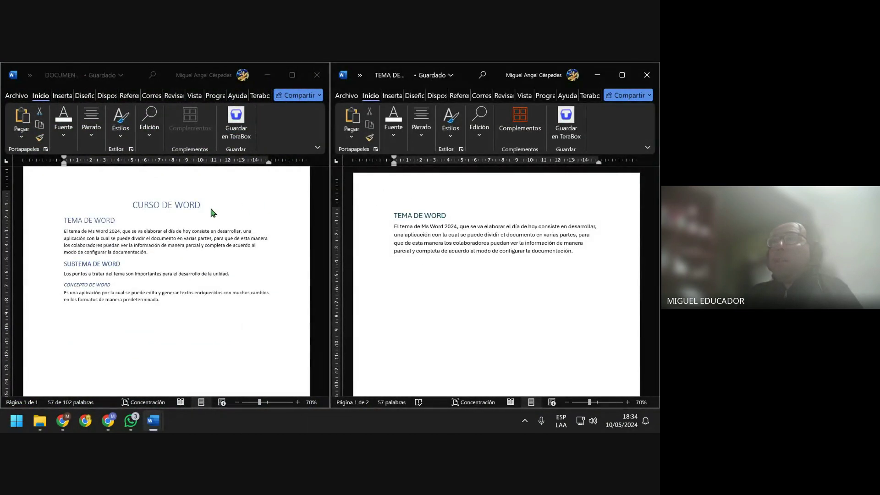
left_click(206, 231)
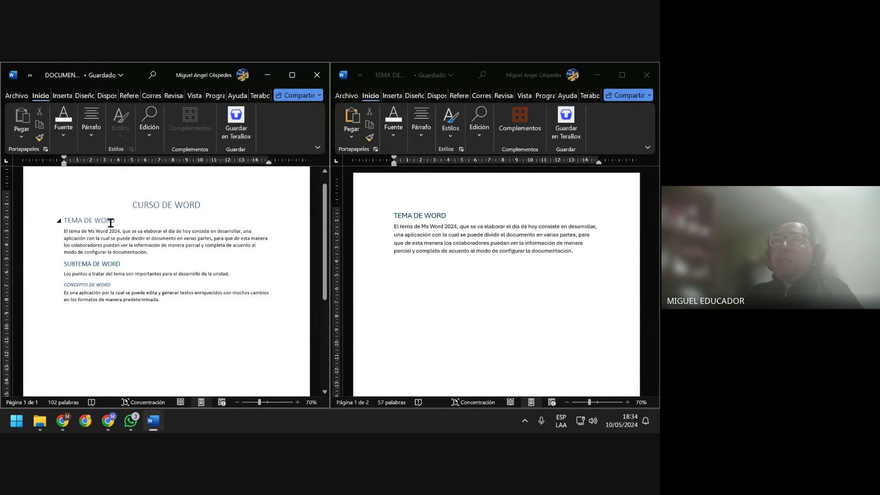
left_click(395, 215)
left_click_drag(394, 215, 580, 262)
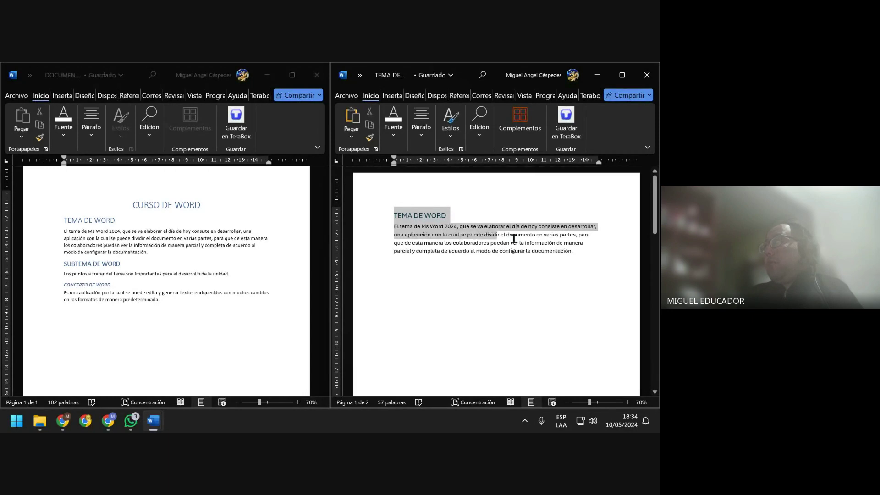
left_click(581, 261)
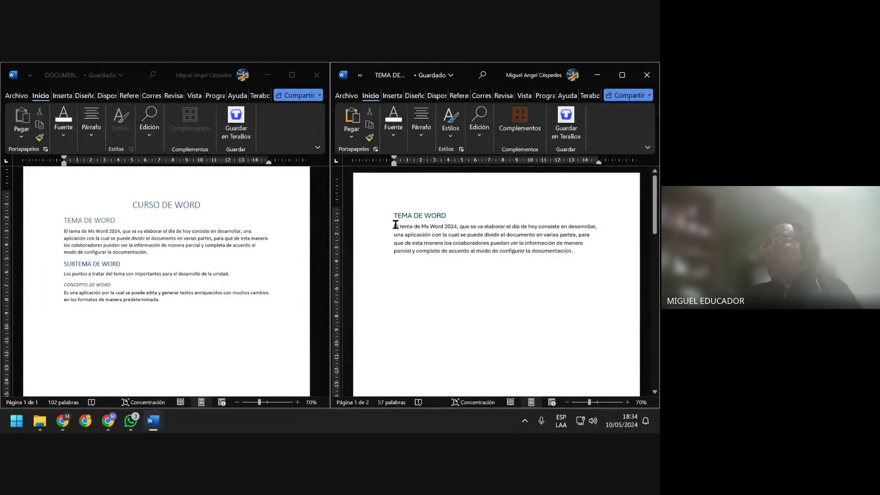
Justify the subdocument's body paragraph and compare it against the master's copy
left_click_drag(394, 226, 579, 248)
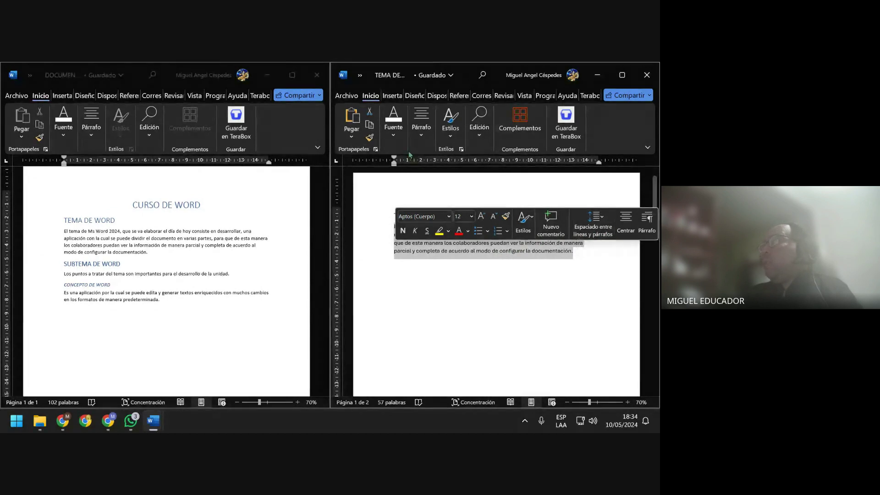
left_click(422, 136)
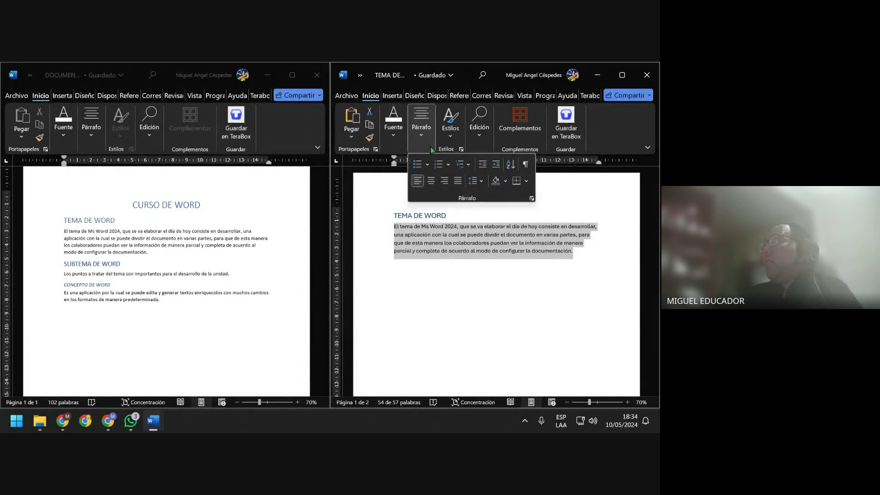
left_click(457, 181)
left_click(573, 252)
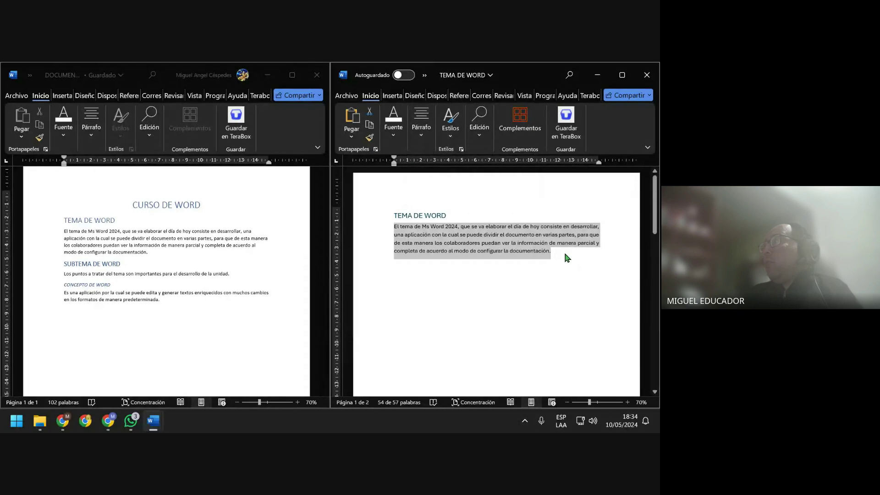
left_click(563, 251)
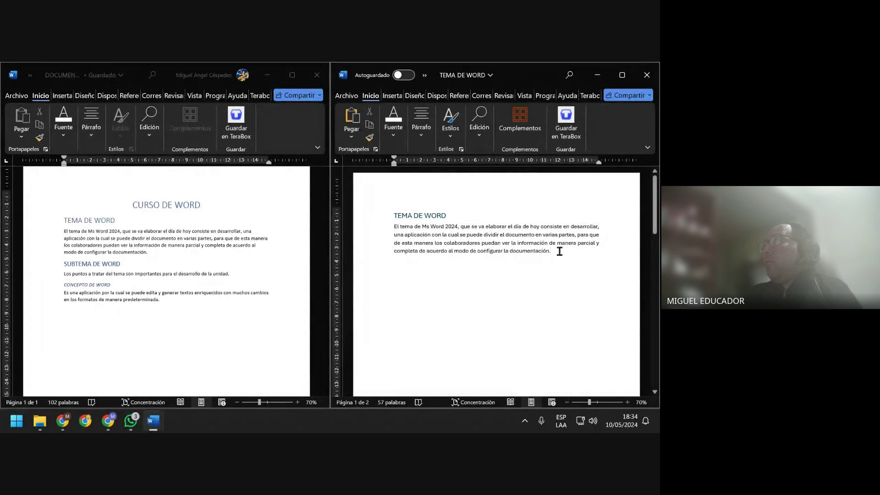
left_click_drag(559, 252, 394, 226)
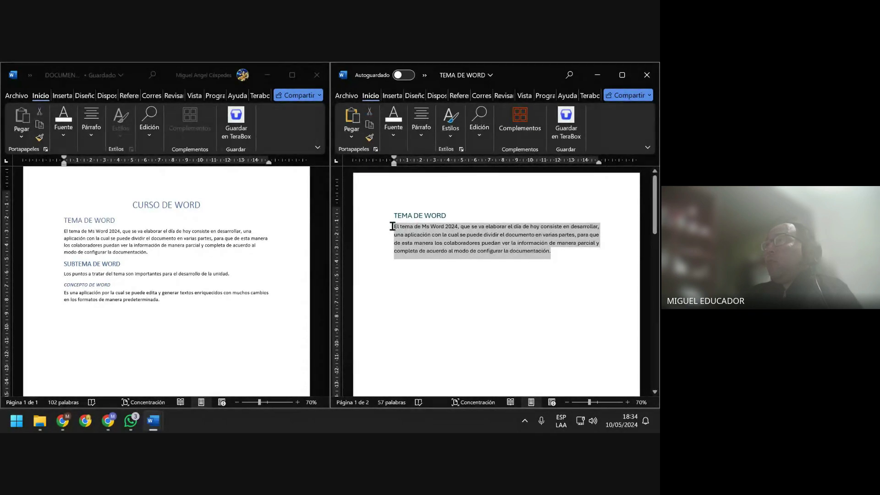
left_click(566, 257)
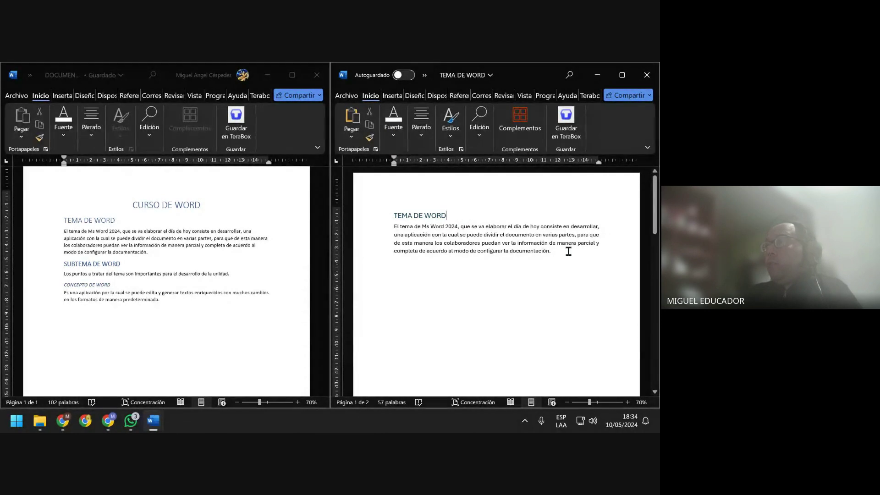
left_click(185, 253)
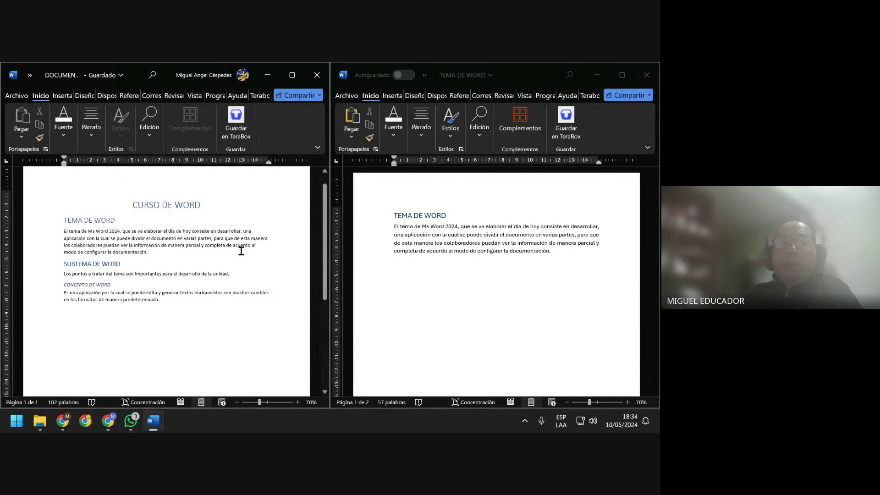
left_click(564, 248)
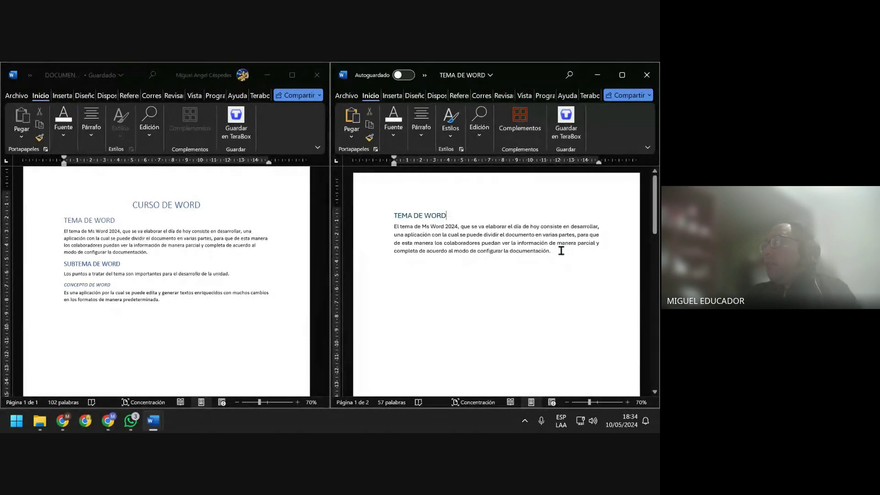
Give the subdocument's TEMA DE WORD heading the pinkish-purple text effect from Fuente > Efectos de texto
left_click(373, 215)
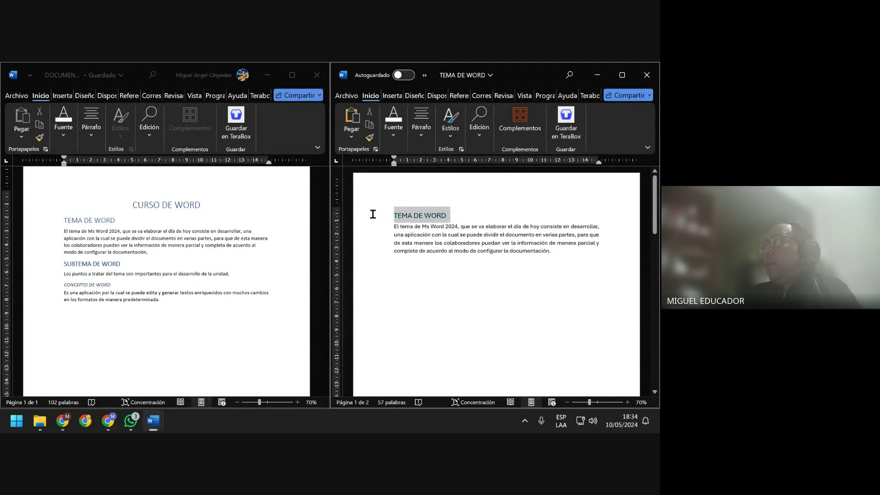
left_click(397, 129)
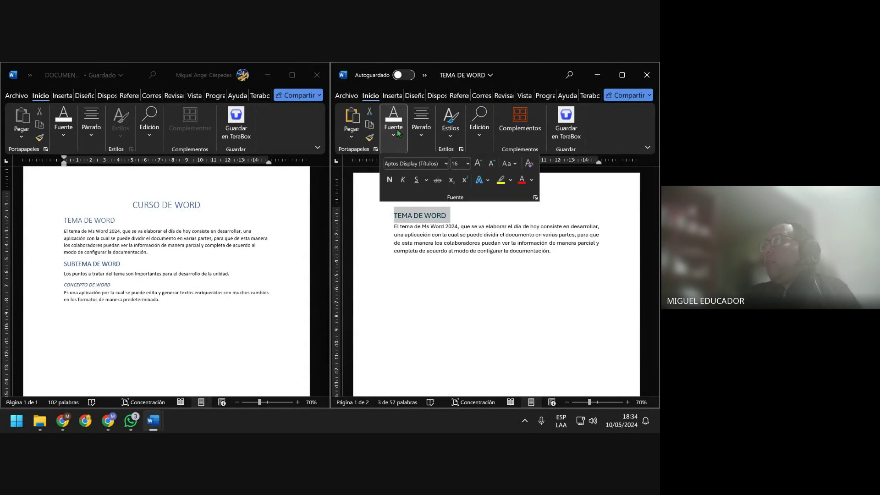
left_click(488, 180)
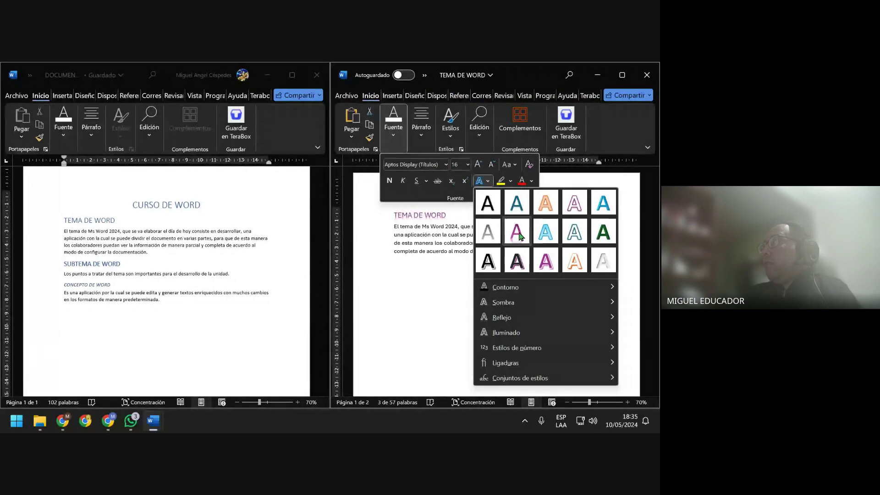
left_click(516, 231)
left_click(486, 236)
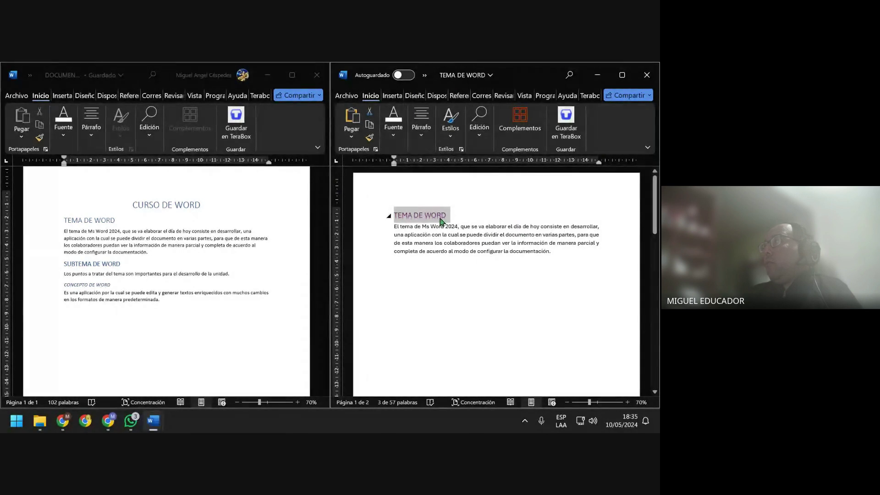
left_click(464, 217)
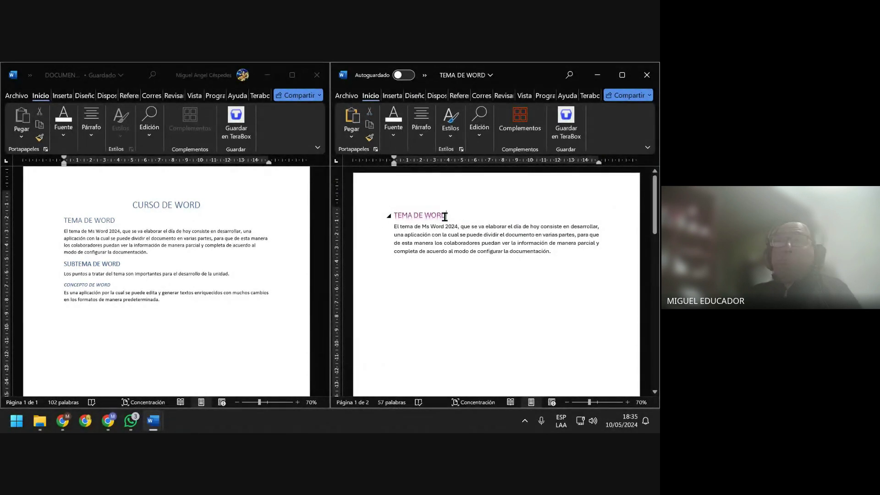
mouse_move(108, 421)
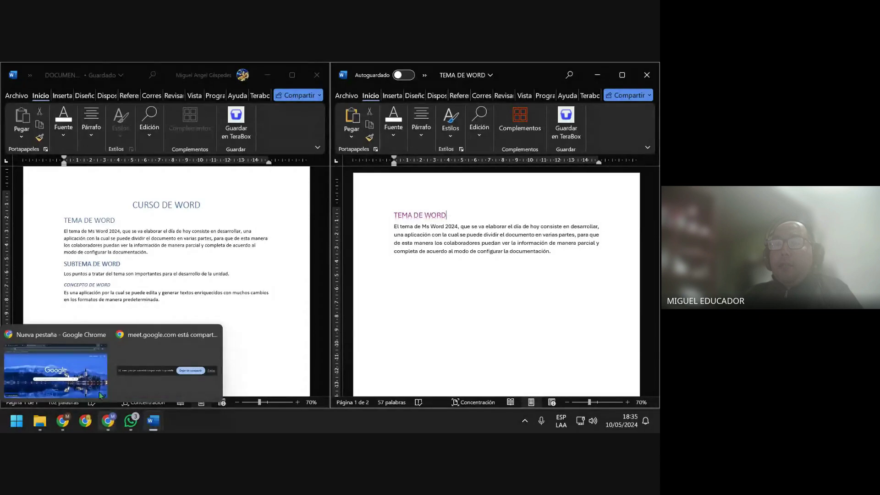
left_click(55, 408)
left_click(69, 73)
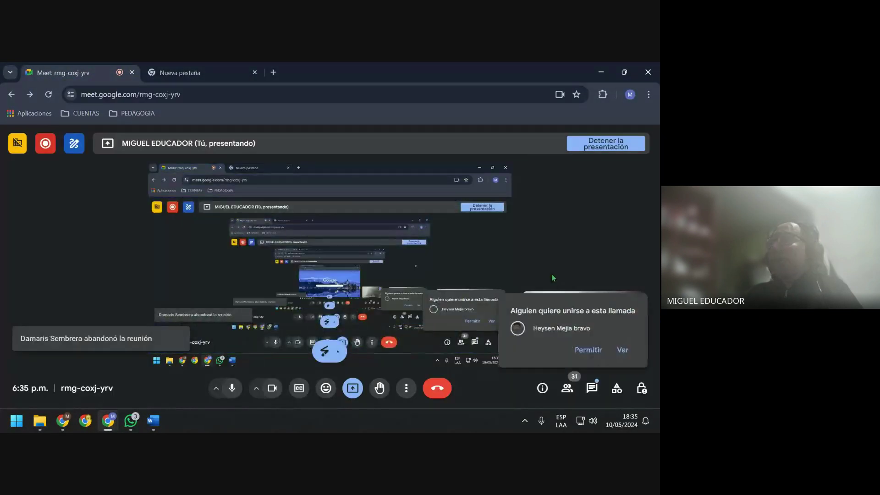
left_click(588, 350)
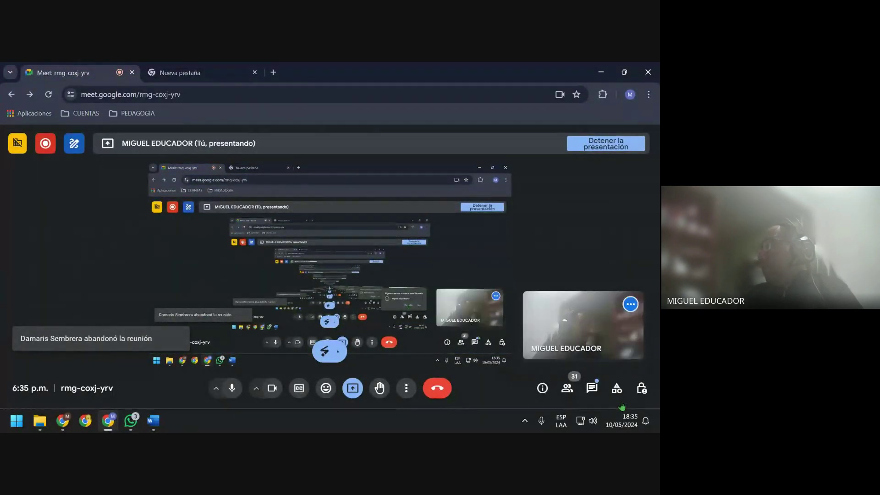
left_click(207, 75)
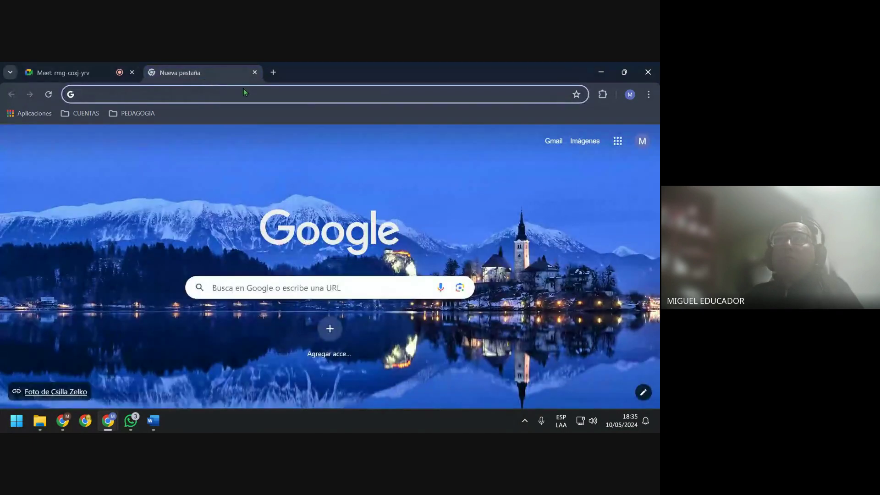
left_click(601, 72)
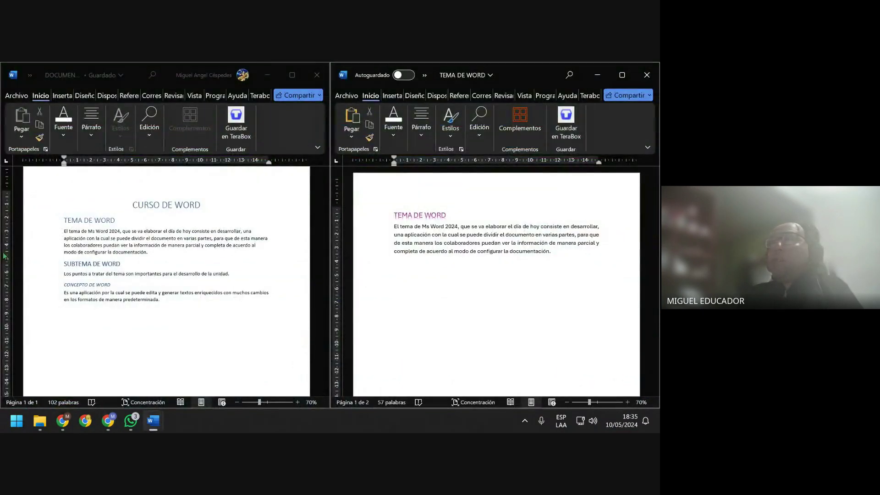
left_click(453, 251)
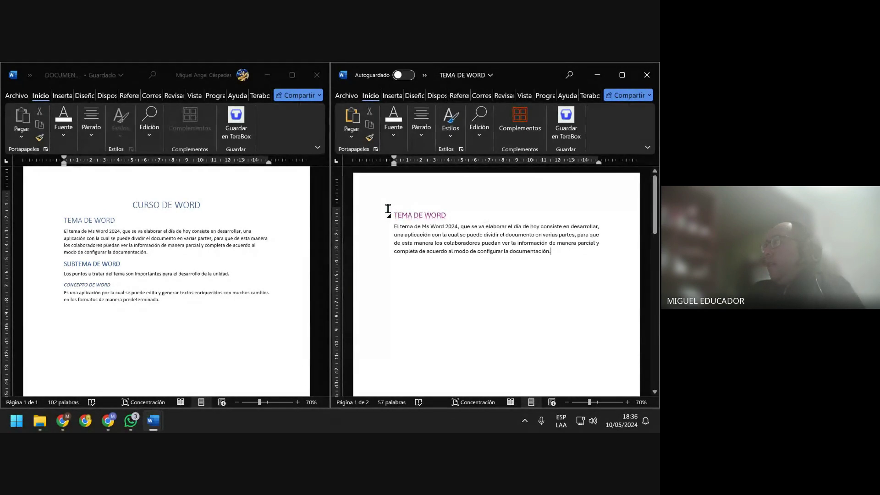
left_click_drag(394, 215, 558, 254)
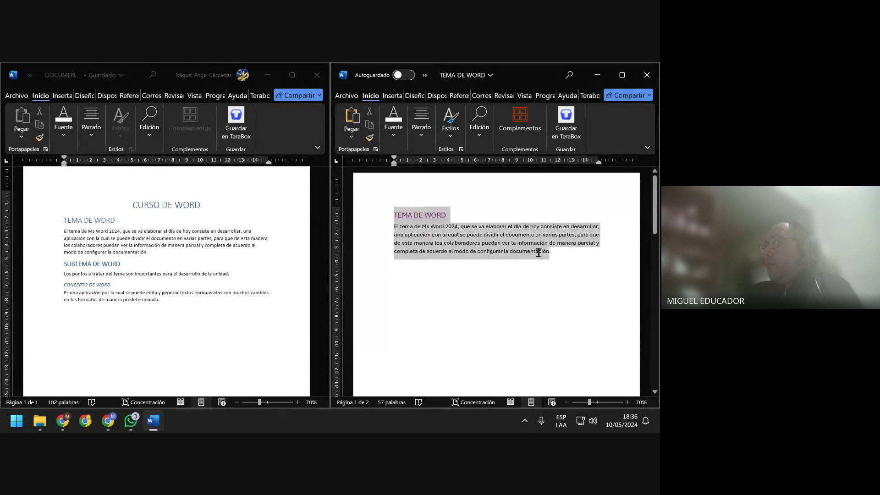
left_click(558, 254)
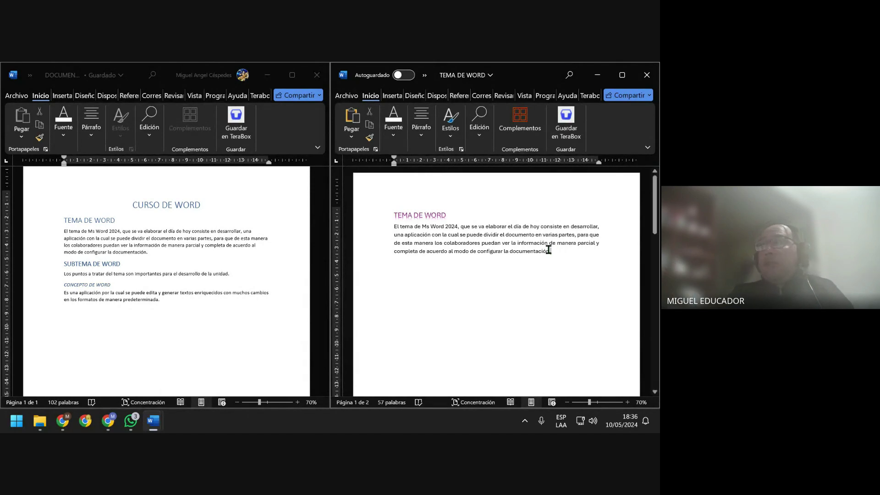
left_click(208, 217)
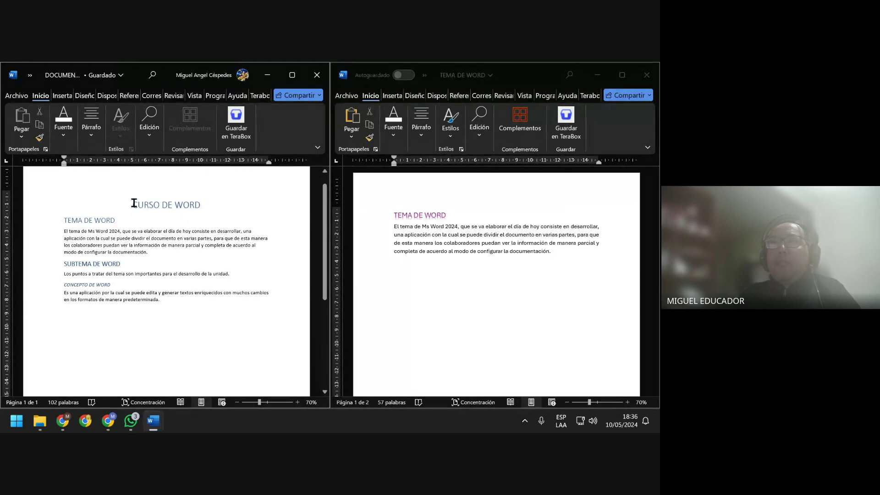
left_click_drag(134, 203, 173, 305)
left_click(174, 305)
left_click(560, 250)
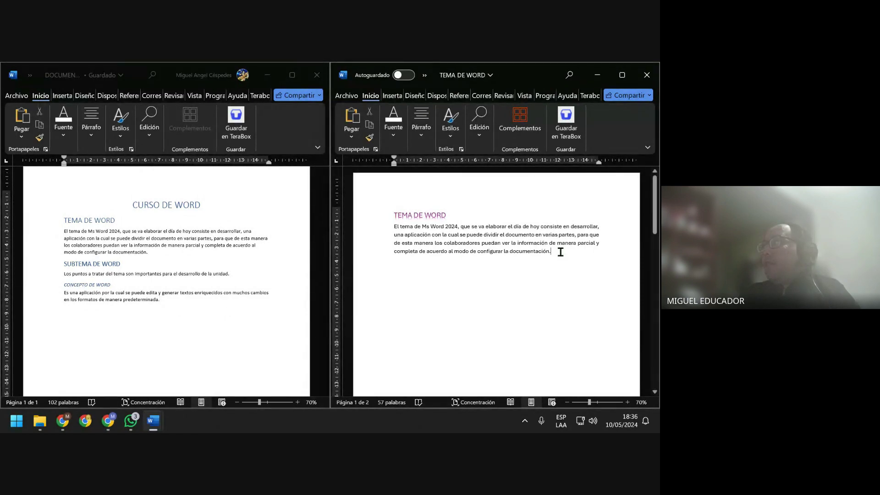
Remove TEMA DE WORD and DOCUMENTO_MAESTRO from the recent documents list, then return to the subdocument
left_click(346, 95)
right_click(500, 307)
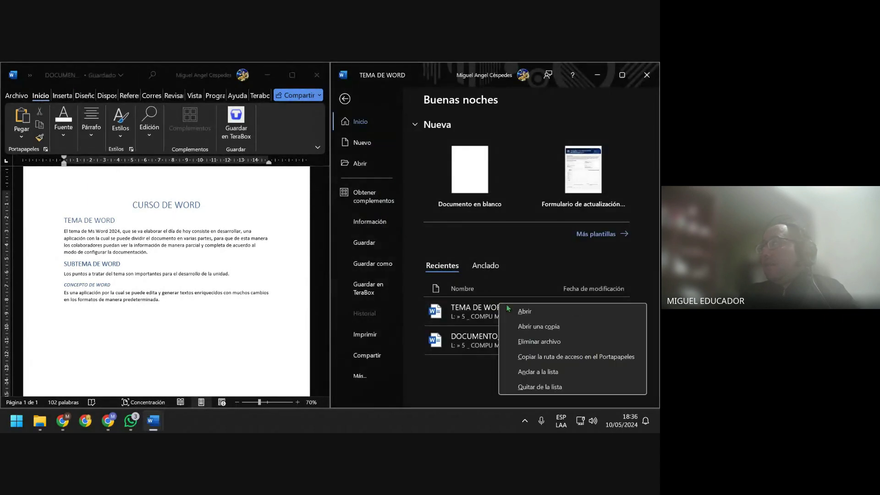
left_click(539, 388)
right_click(504, 316)
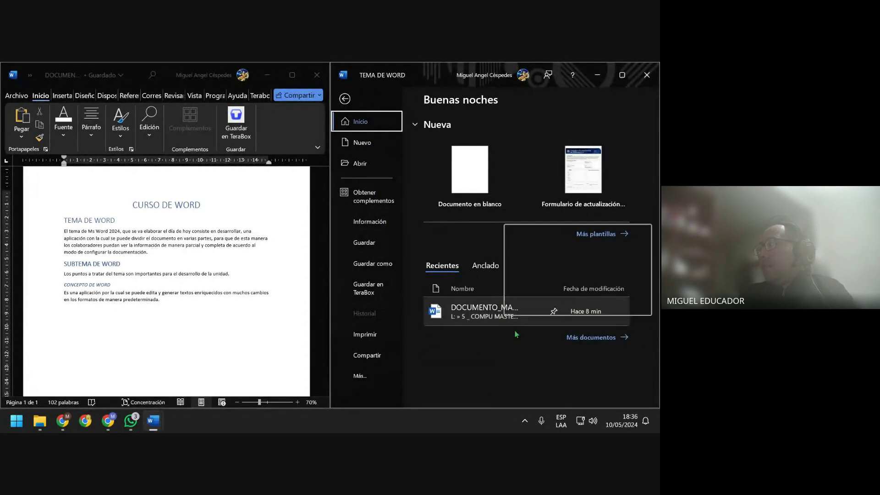
left_click(532, 311)
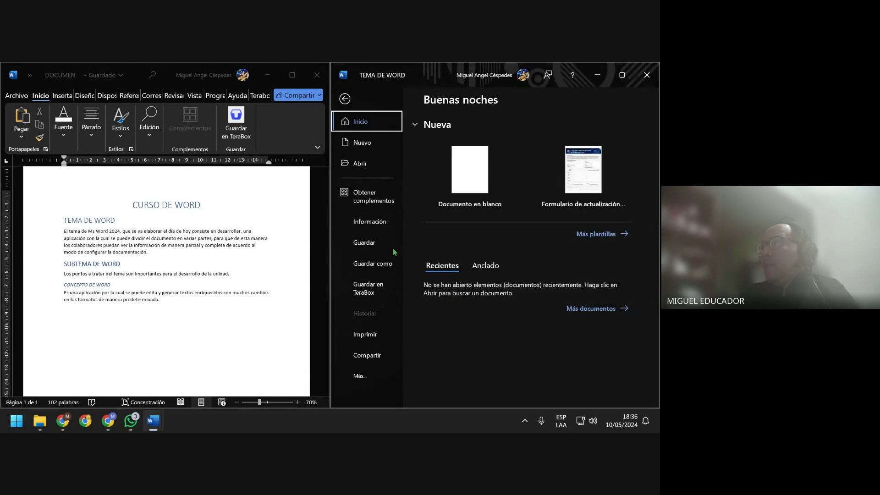
left_click(378, 242)
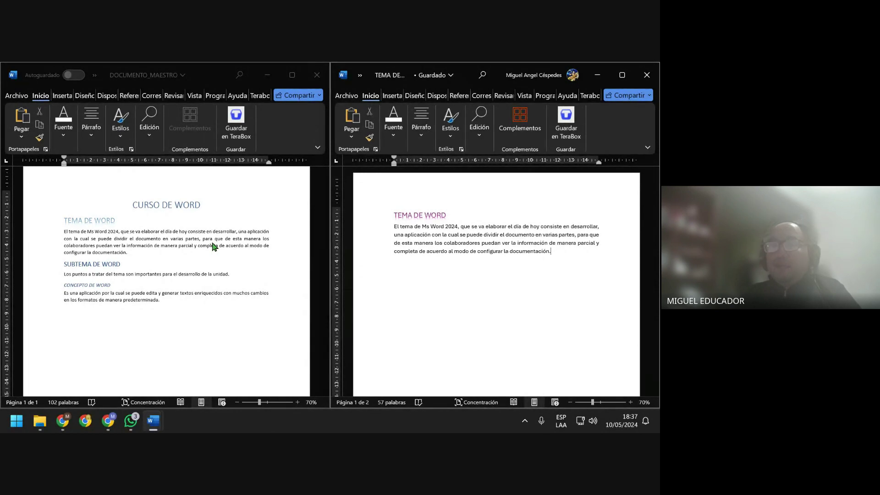
Admit the waiting participant in Google Meet, then minimize Chrome and return to DOCUMENTO_MAESTRO
left_click(59, 376)
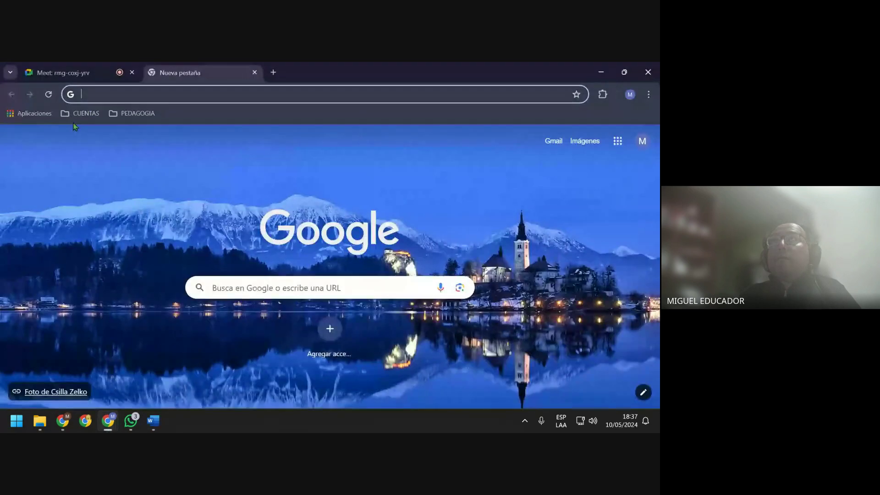
left_click(71, 66)
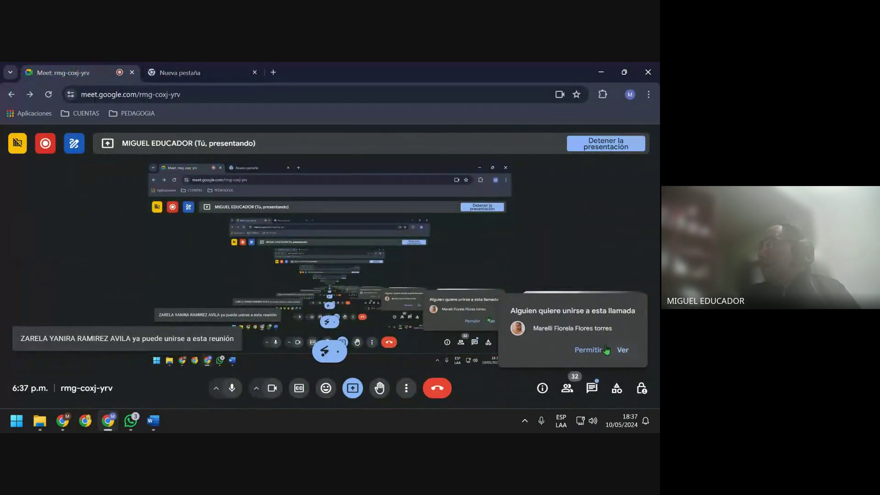
left_click(592, 351)
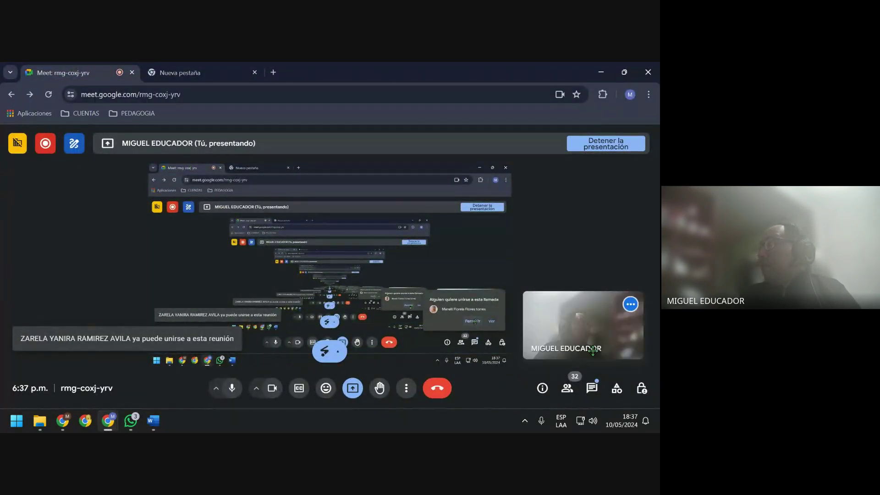
left_click(205, 74)
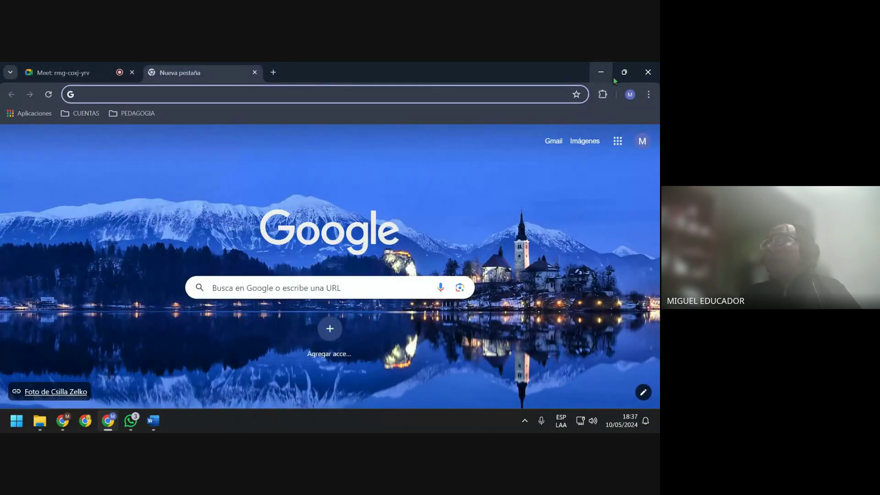
left_click(603, 71)
left_click(237, 257)
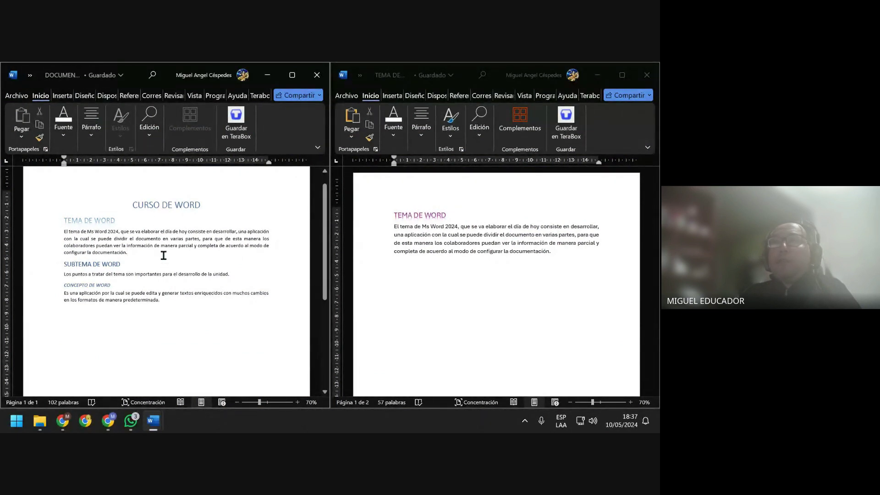
Right-align the paragraph in the TEMA DE WORD subdocument
left_click(402, 263)
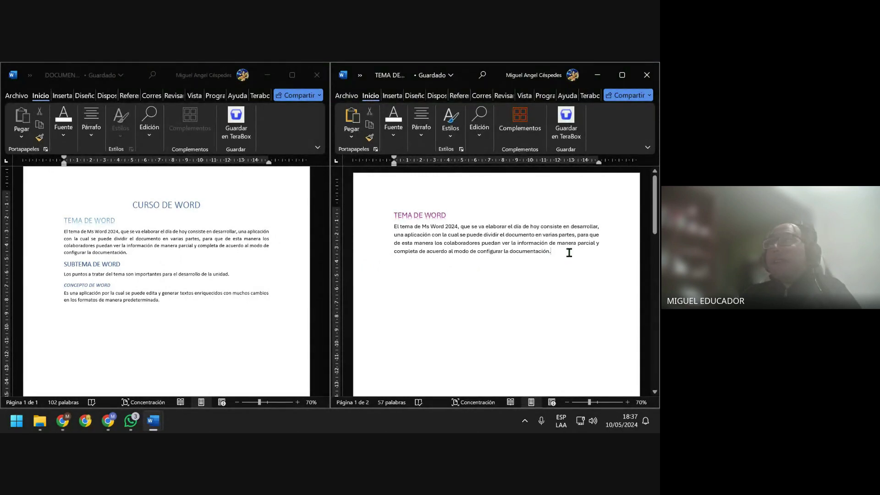
left_click_drag(569, 253, 395, 234)
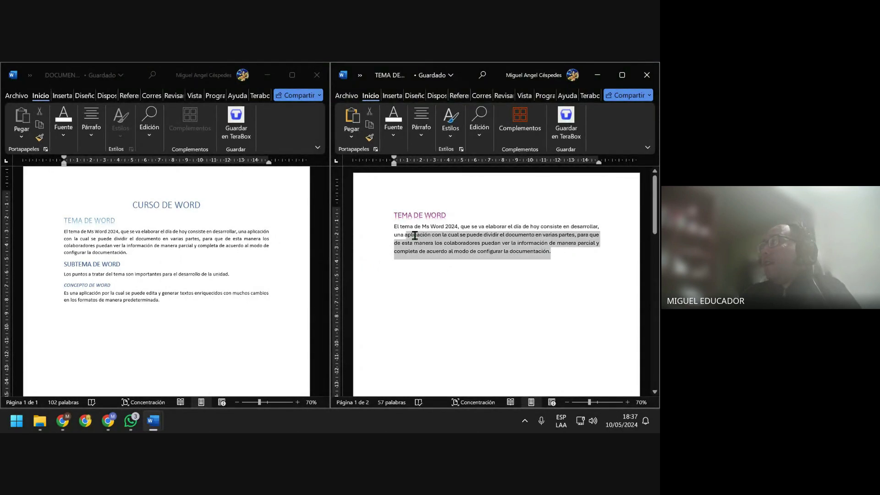
left_click(421, 124)
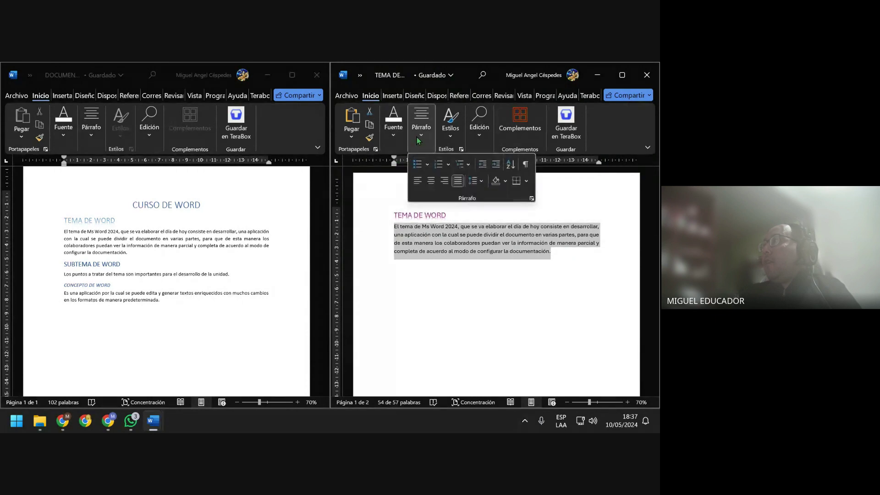
left_click(445, 182)
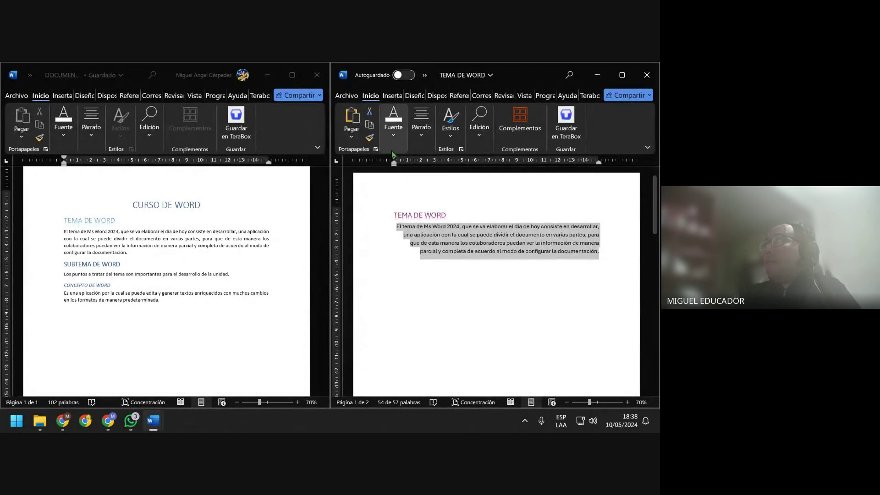
Enlarge the paragraph text to size 16, then bring up the subdocument's File view
left_click(392, 134)
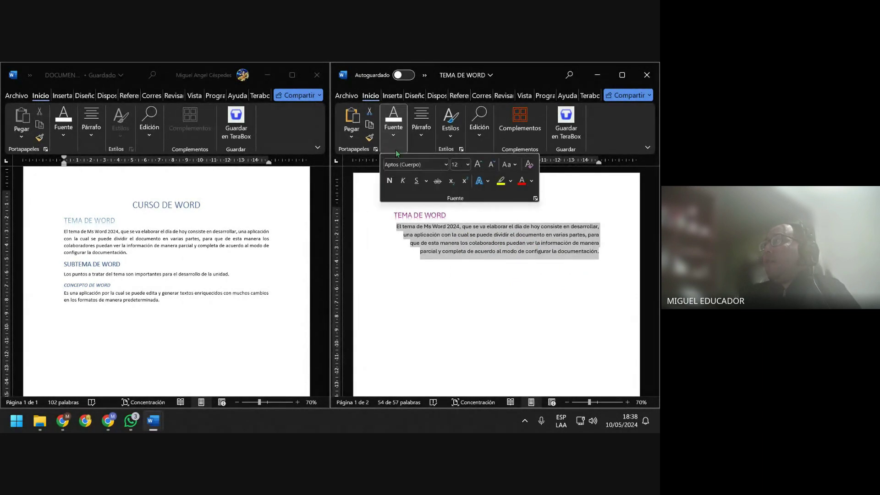
left_click(478, 165)
left_click(478, 165)
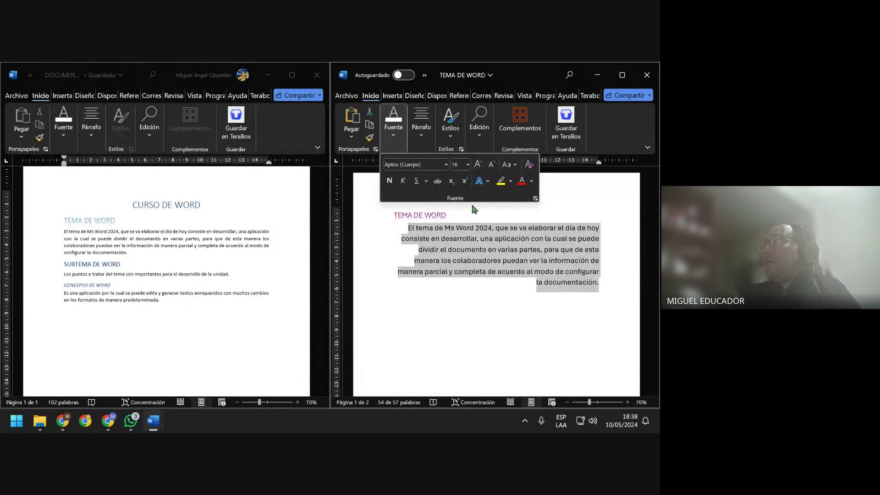
left_click(475, 284)
left_click(604, 286)
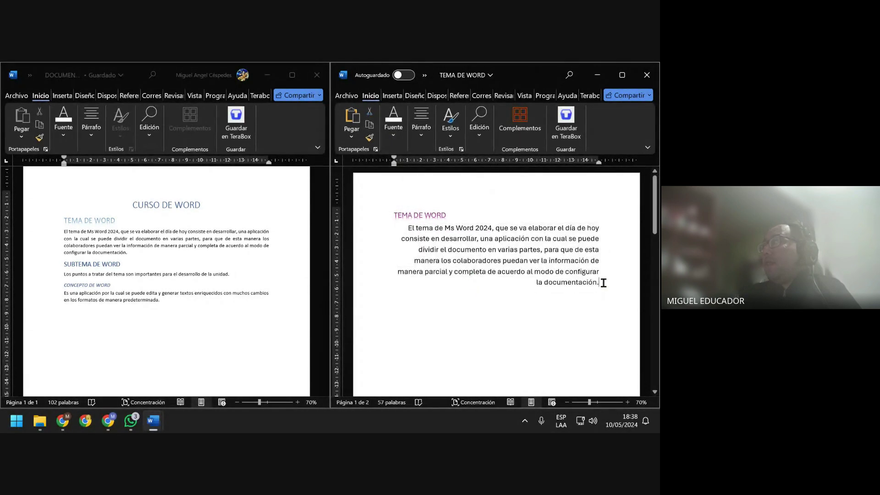
left_click_drag(395, 214, 601, 282)
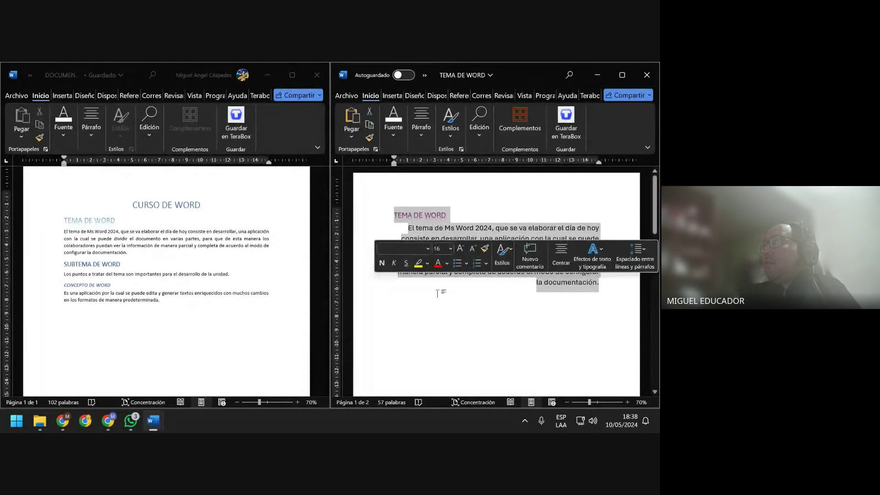
left_click(440, 291)
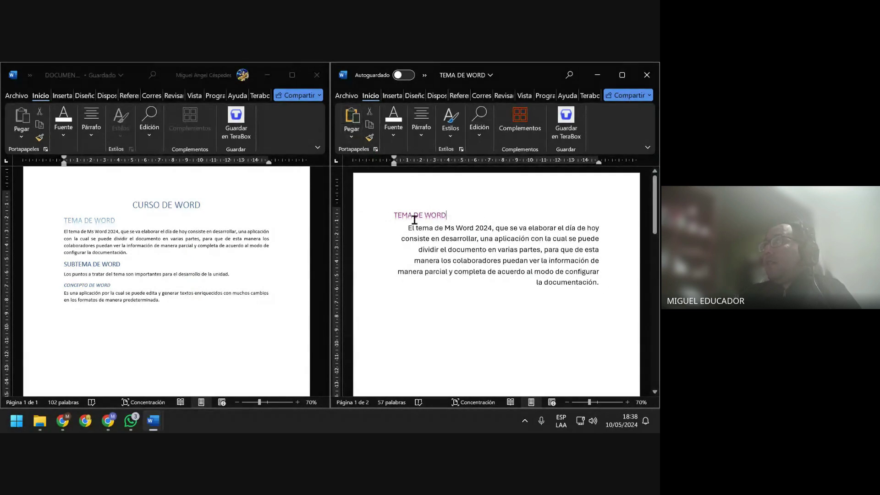
left_click(347, 95)
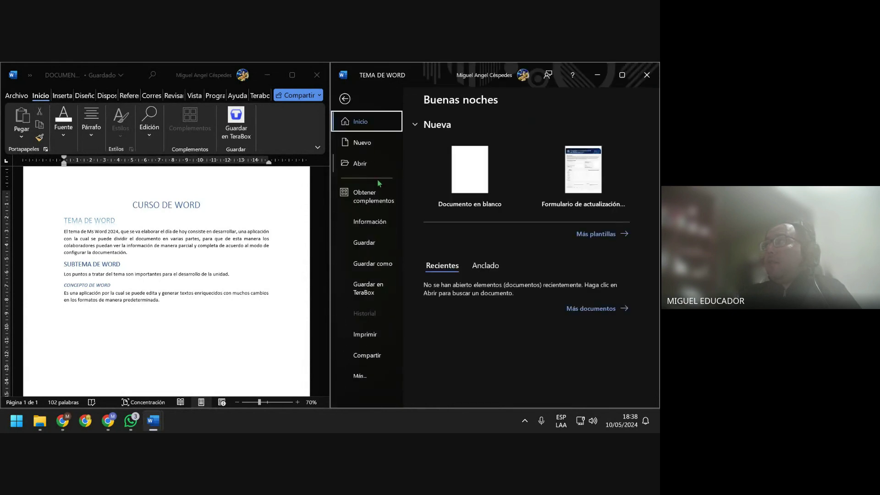
Save the TEMA DE WORD subdocument with Guardar in the File backstage
left_click(385, 242)
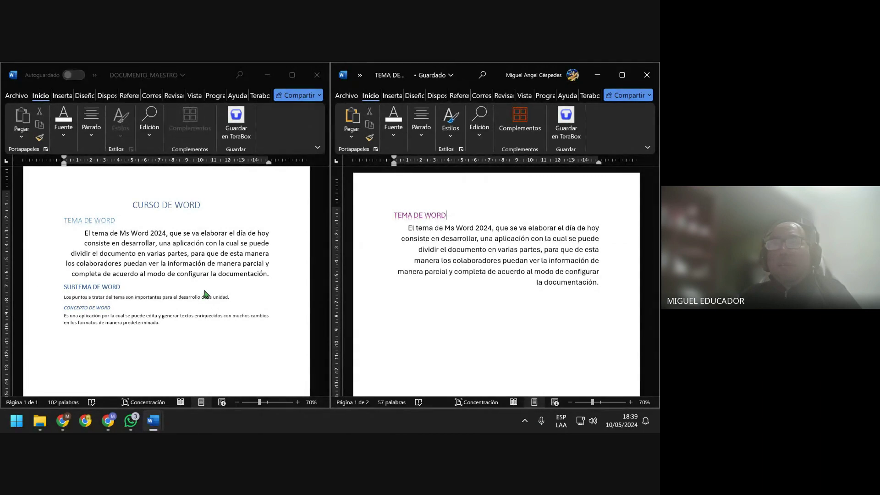
left_click(204, 290)
left_click(203, 290)
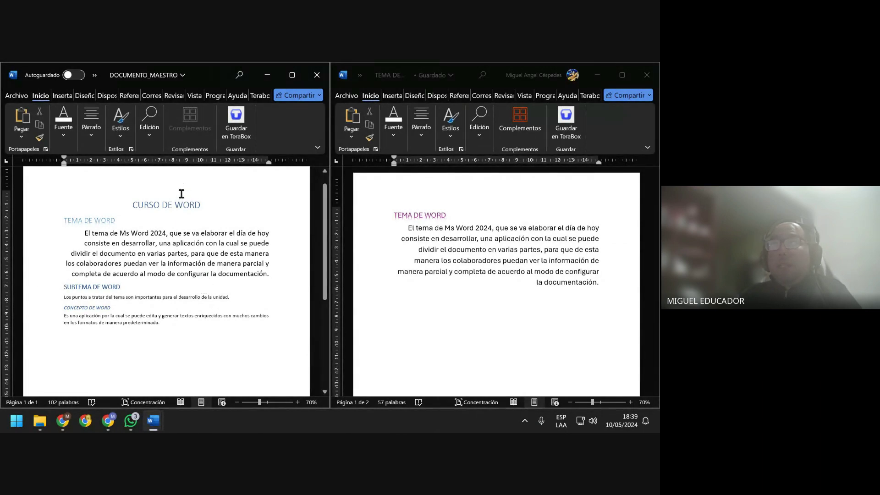
left_click(231, 340)
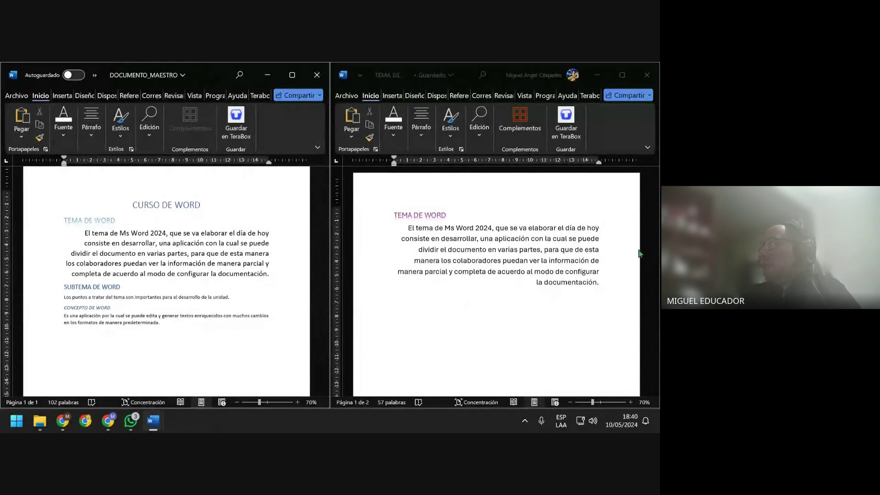
left_click_drag(608, 282, 411, 227)
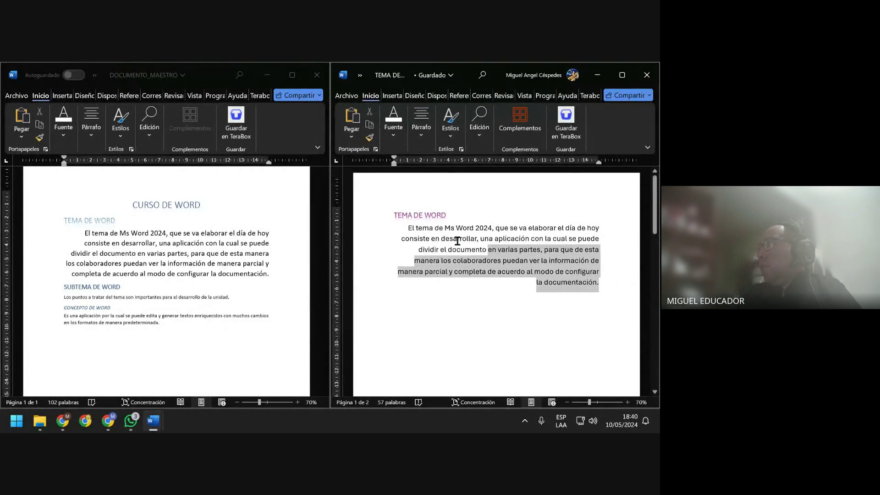
Return the paragraph text to size 12 and justify it
left_click(393, 123)
double_click(489, 166)
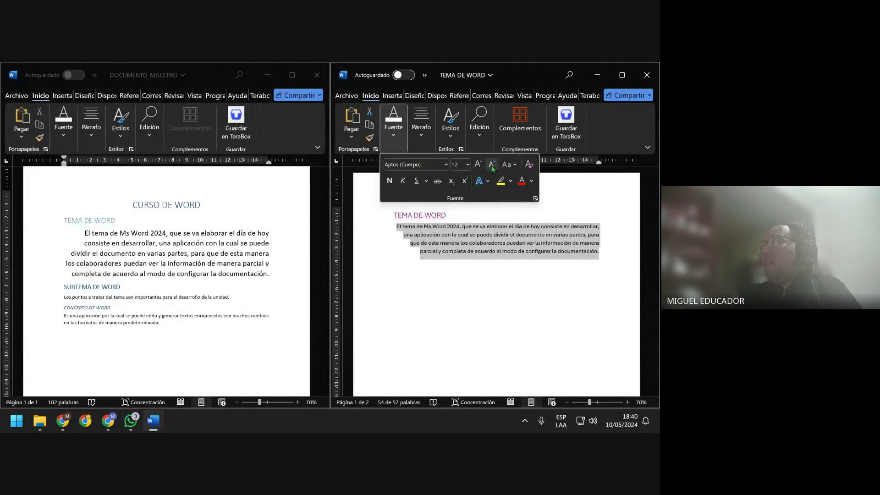
left_click(429, 142)
left_click(458, 180)
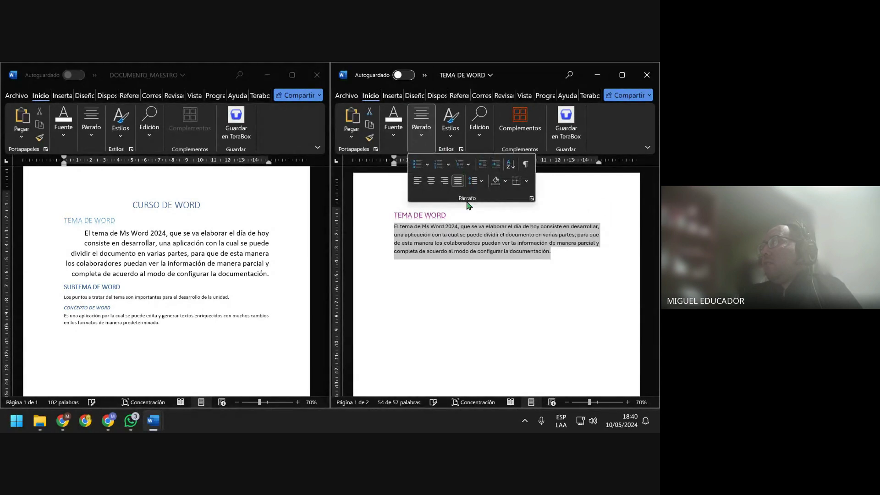
Save the TEMA DE WORD subdocument and switch to DOCUMENTO_MAESTRO
left_click(350, 96)
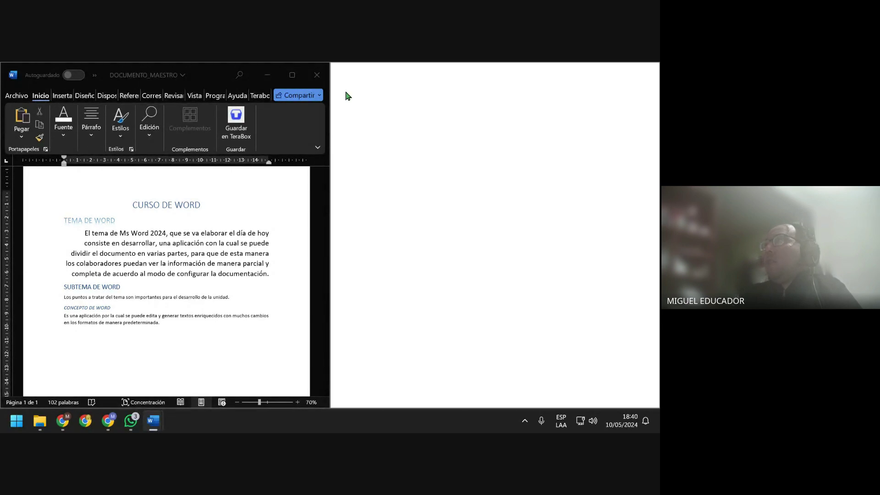
left_click(387, 243)
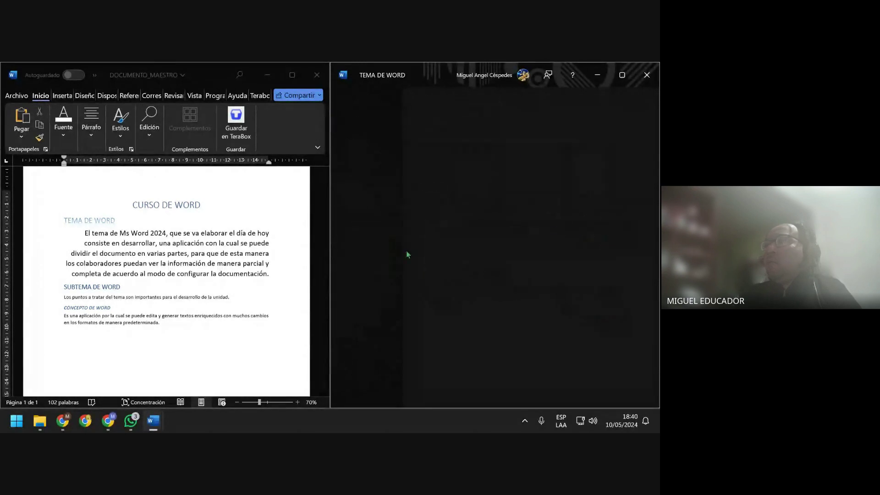
left_click(236, 261)
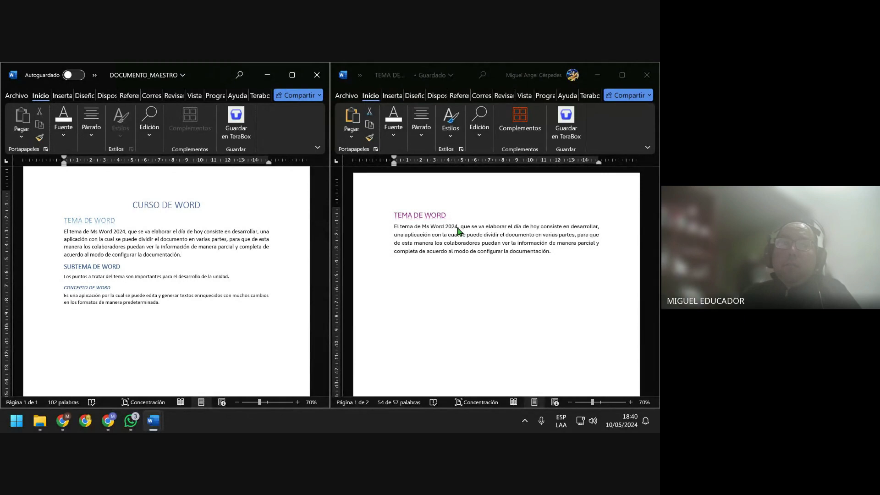
mouse_move(207, 205)
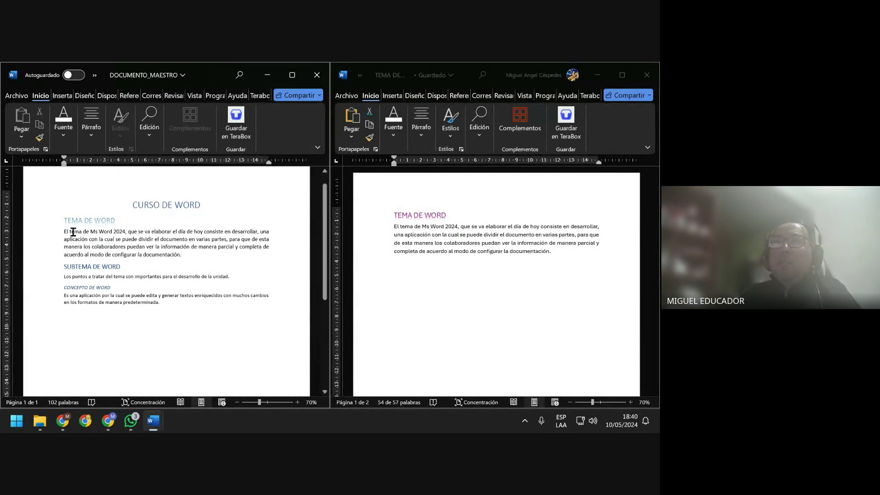
Check the updated TEMA DE WORD paragraph and save DOCUMENTO_MAESTRO from the quick-access overflow
left_click_drag(64, 231, 201, 264)
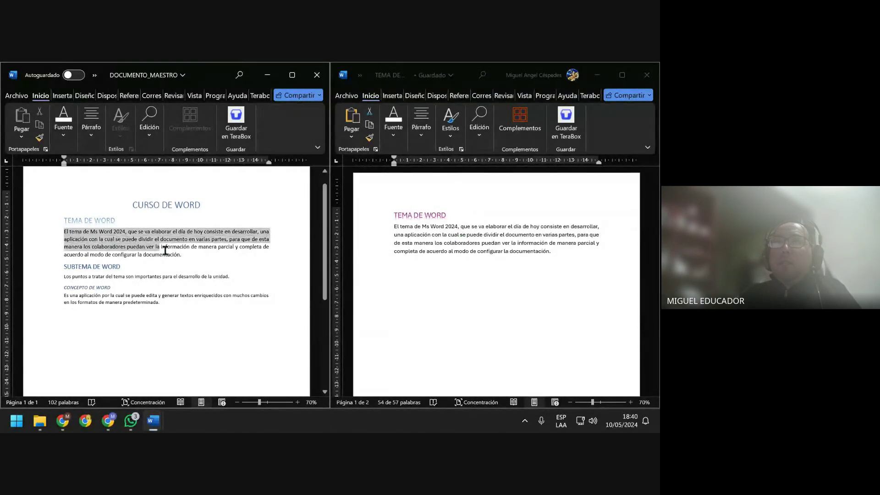
left_click(202, 261)
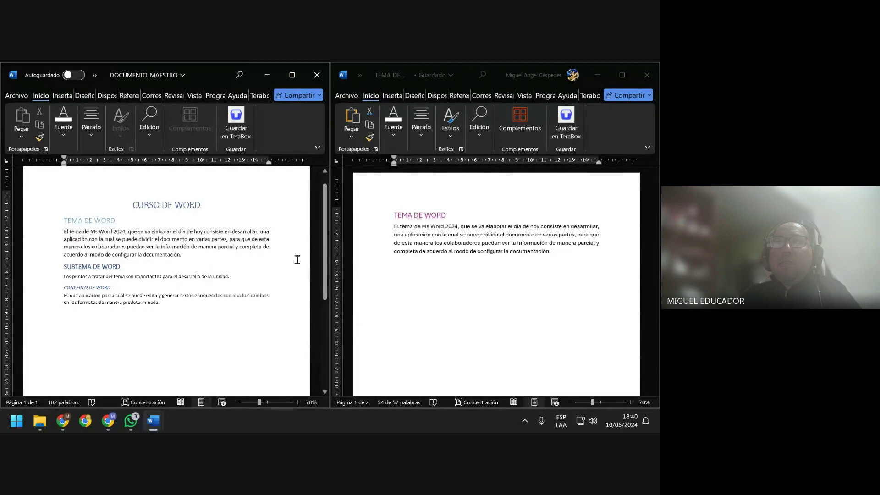
left_click(98, 76)
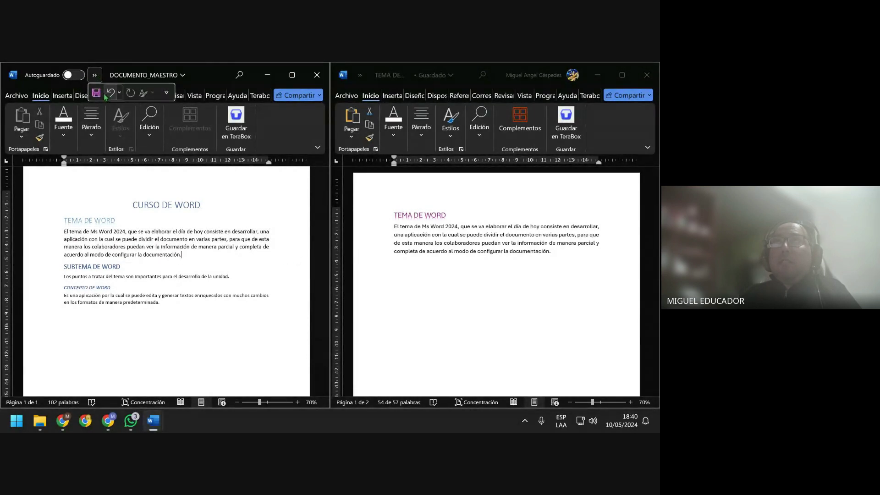
left_click(98, 94)
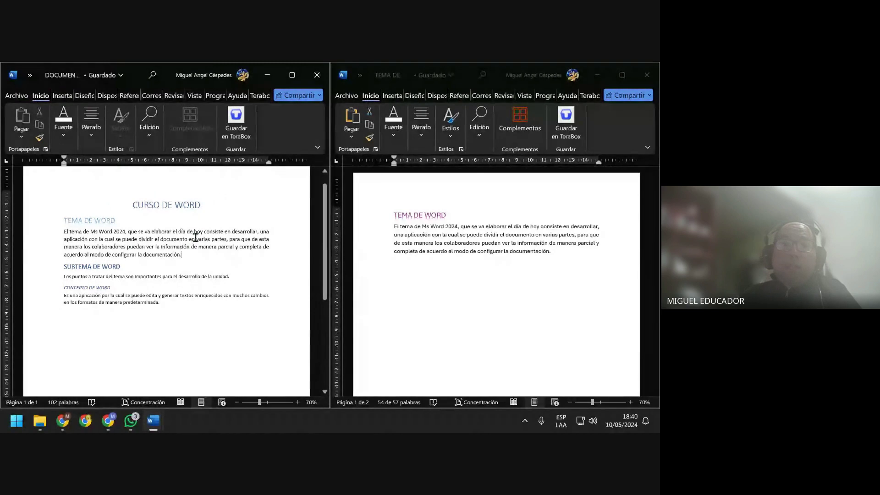
left_click(192, 259)
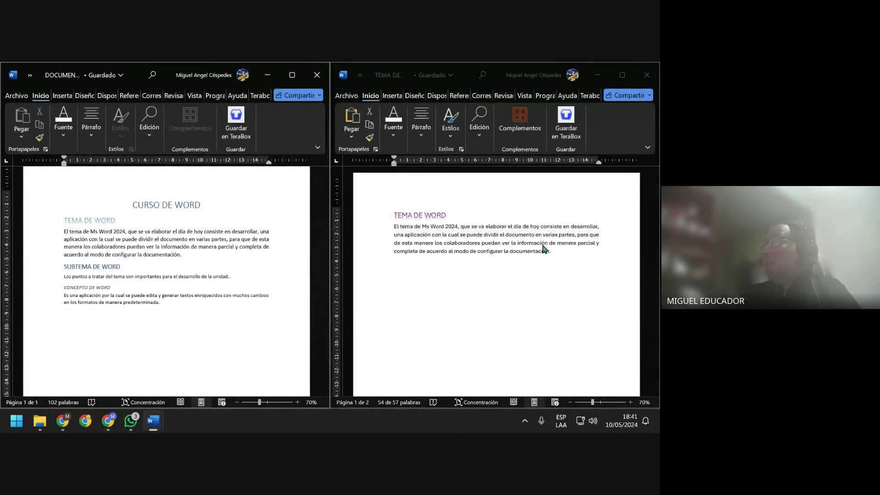
Centre the paragraph in the TEMA DE WORD subdocument
triple_click(559, 255)
left_click_drag(555, 253, 393, 225)
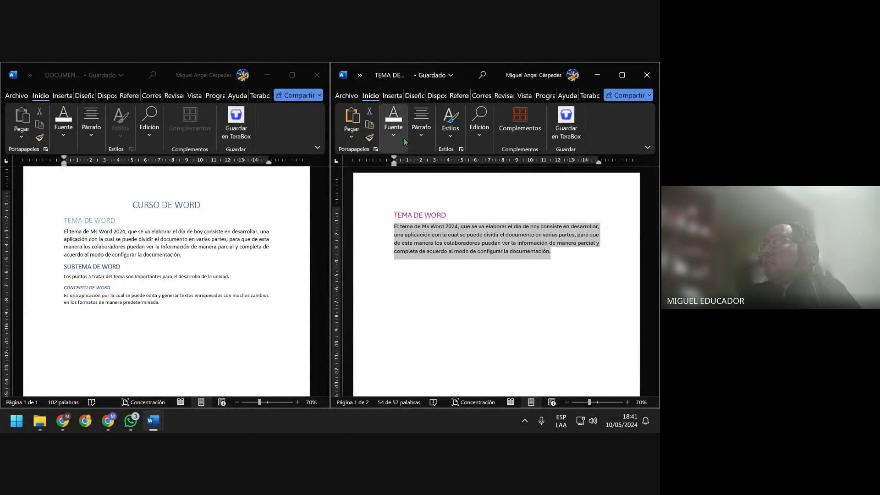
left_click(415, 137)
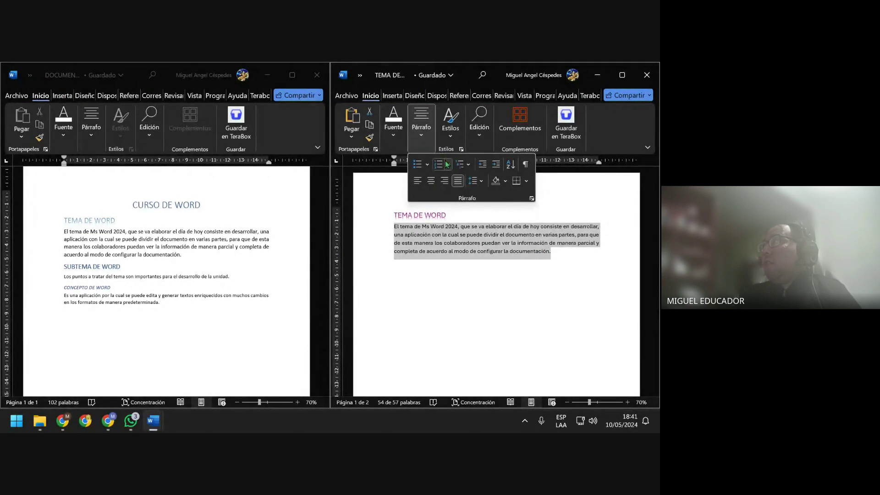
left_click(431, 181)
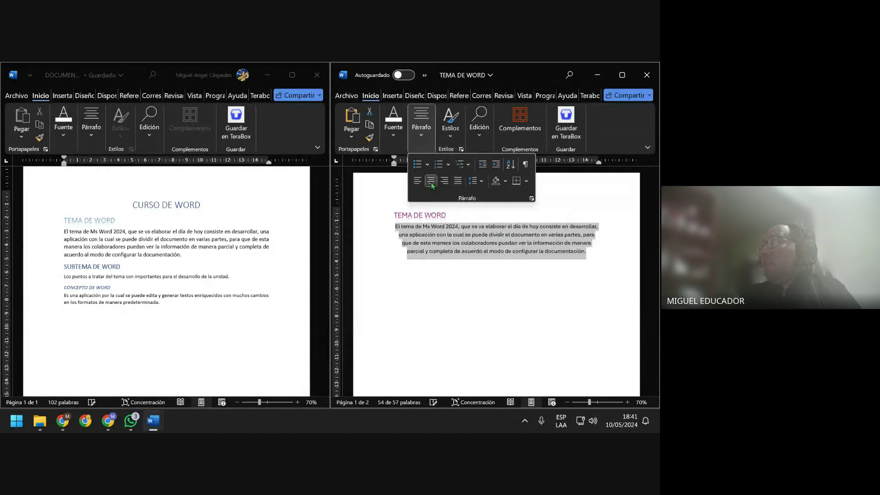
Make the paragraph bold and italic, then bring up the subdocument's File view
left_click(398, 132)
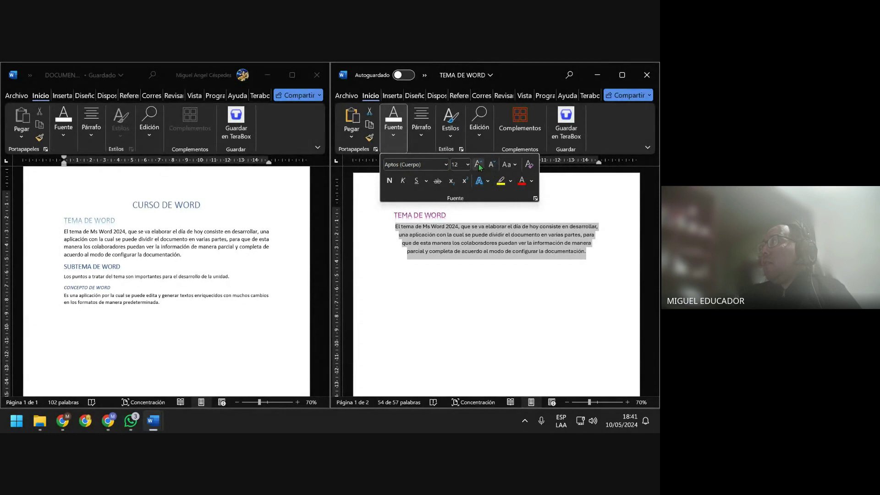
left_click(403, 181)
left_click(388, 181)
left_click(503, 273)
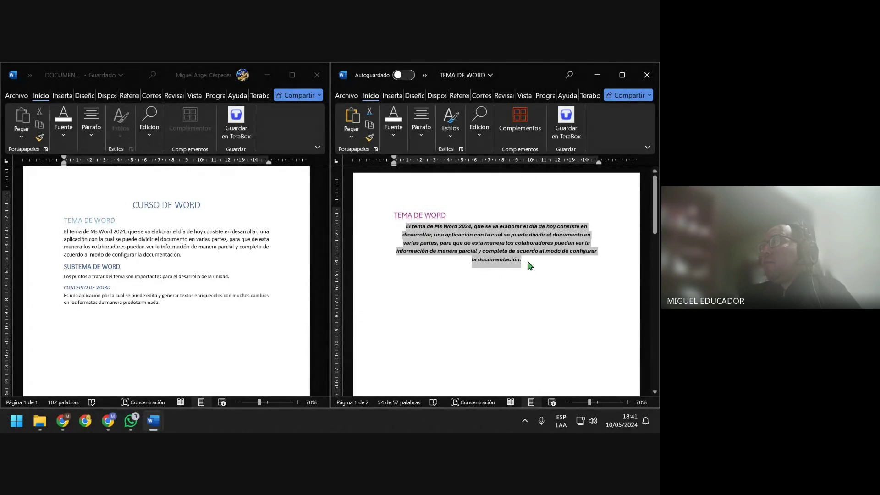
left_click(526, 258)
left_click(346, 95)
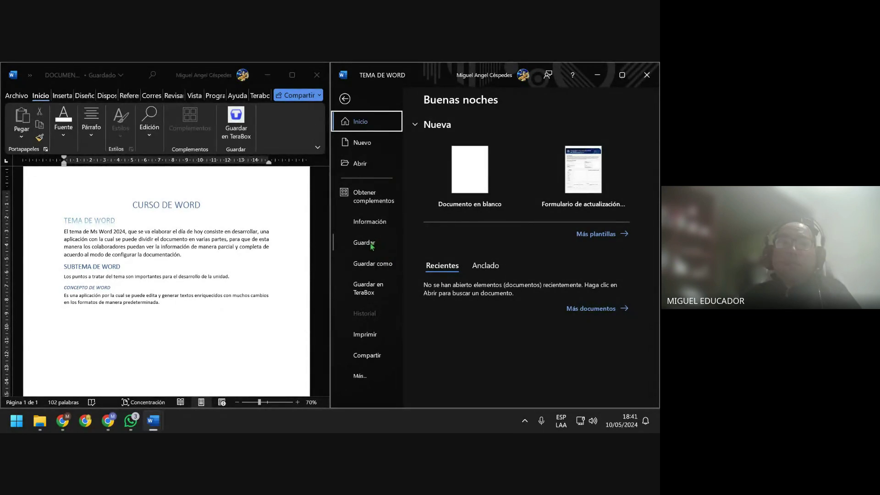
Save the subdocument and switch to DOCUMENTO_MAESTRO
left_click(369, 245)
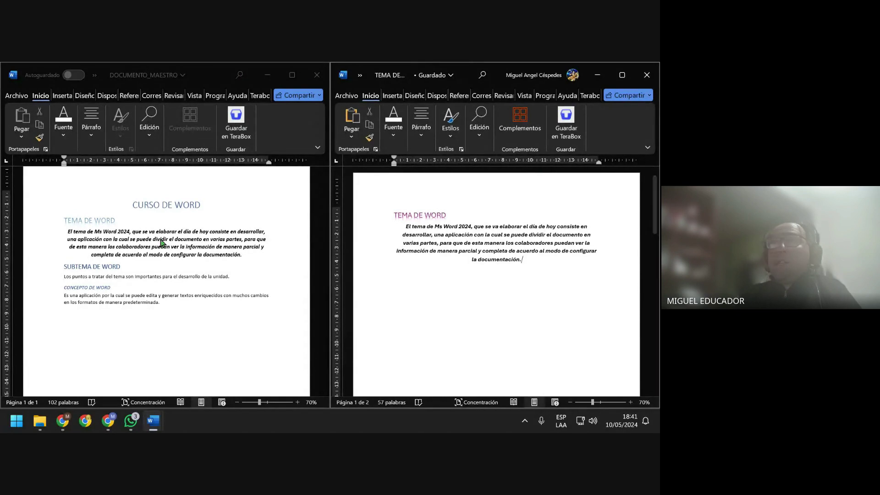
left_click(215, 211)
mouse_move(90, 220)
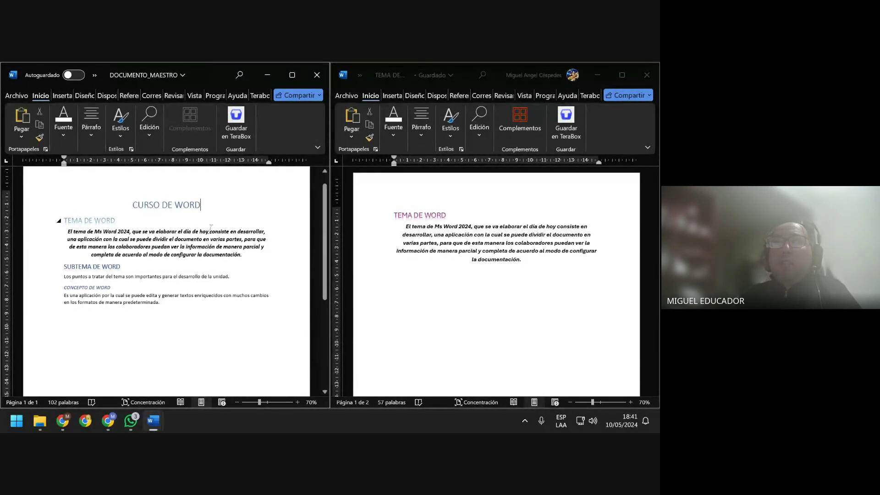
left_click(275, 255)
Select the synced paragraph in the master and check its font formatting
left_click_drag(67, 232, 243, 255)
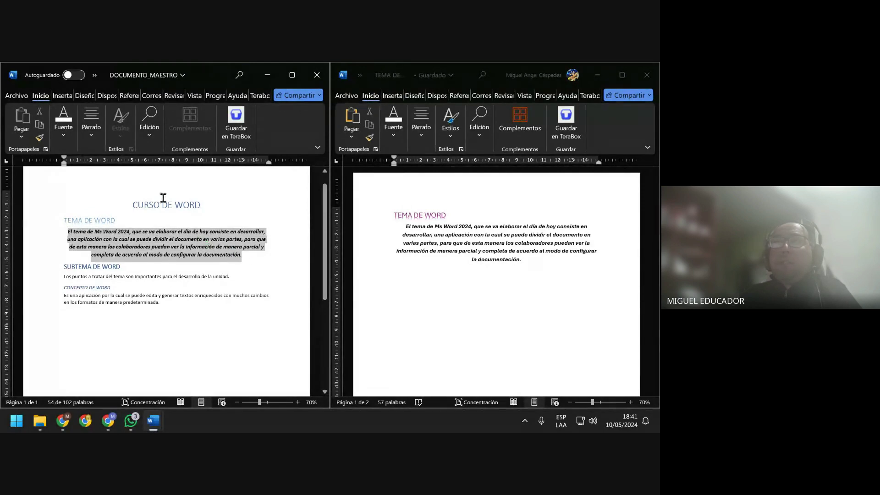
left_click(64, 138)
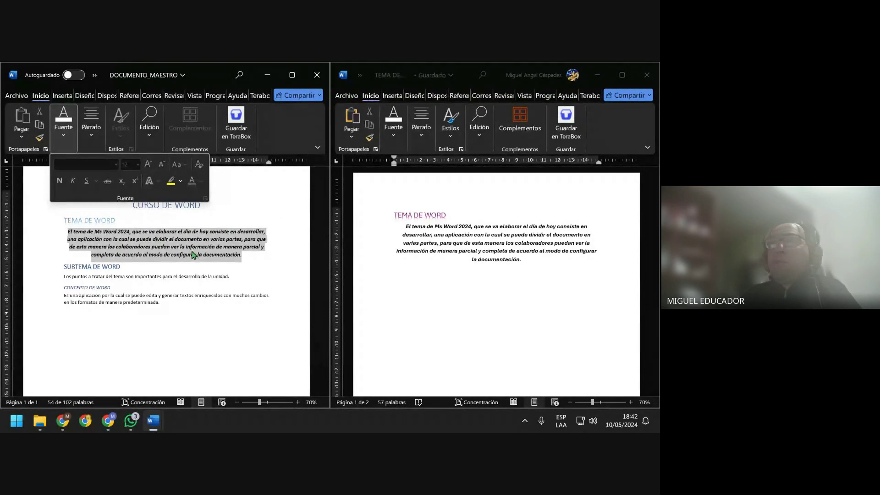
left_click(211, 217)
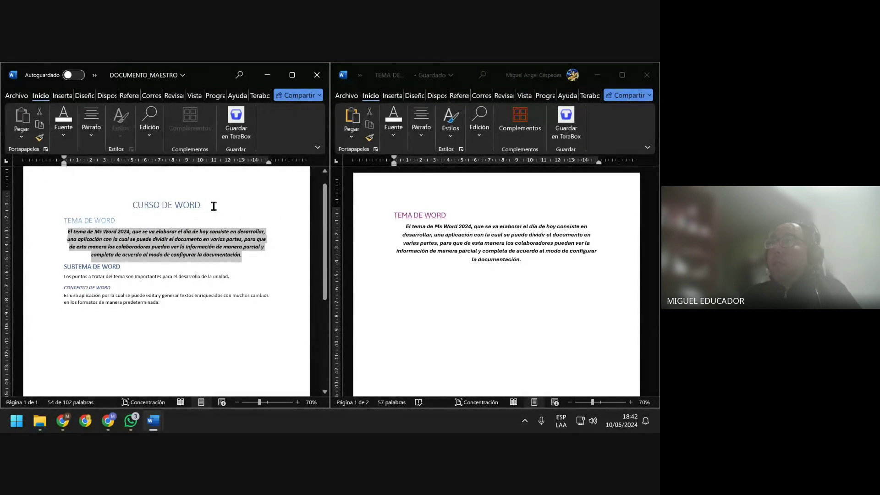
left_click(214, 206)
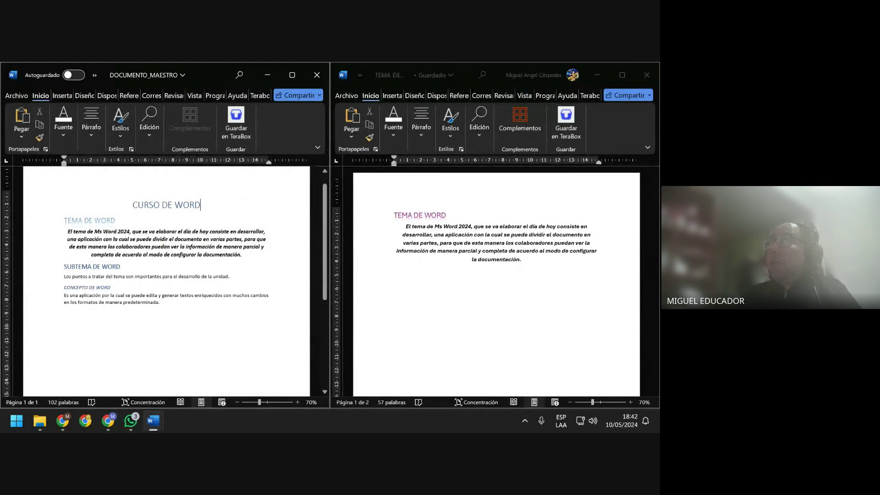
Close the TEMA DE WORD subdocument and maximize DOCUMENTO_MAESTRO
left_click(649, 73)
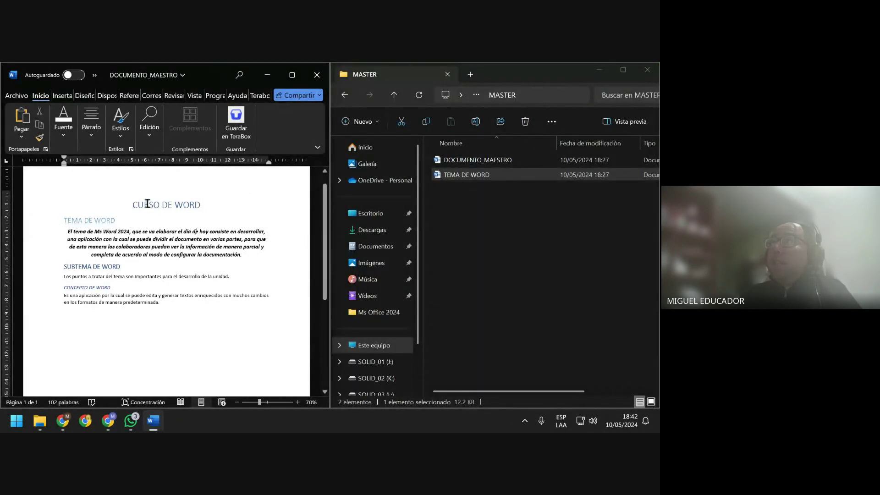
left_click(292, 75)
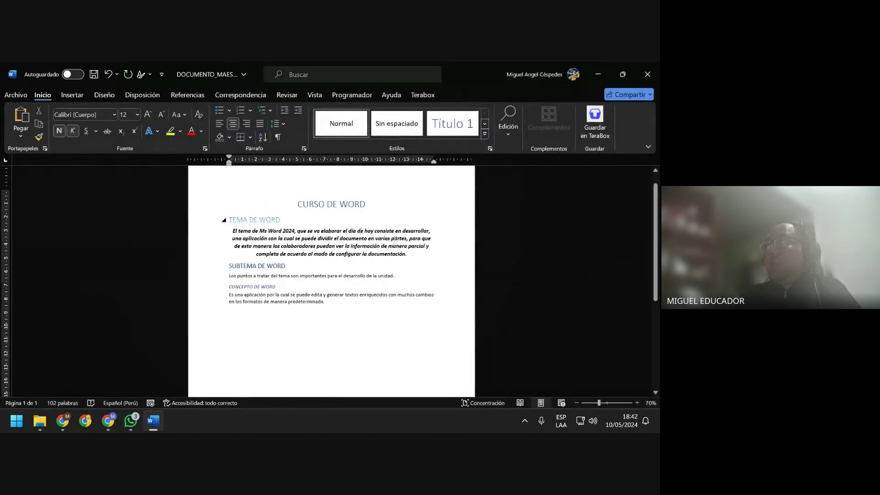
scroll(434, 277, "up", 1)
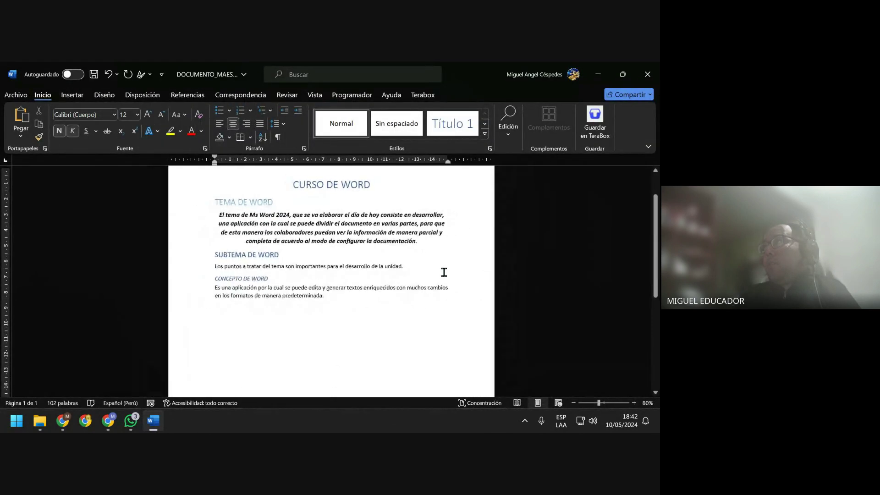
scroll(444, 272, "up", 1, "ctrl")
scroll(441, 274, "up", 1, "ctrl")
scroll(443, 275, "up", 1)
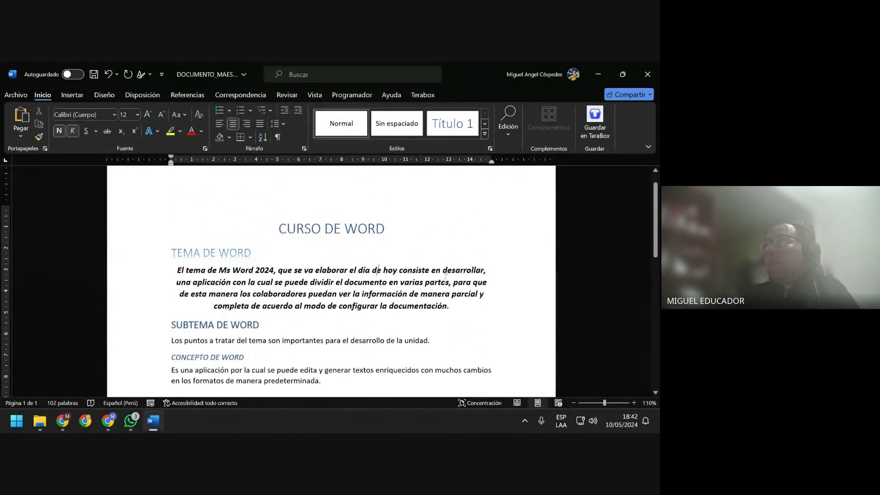
scroll(446, 276, "down", 1)
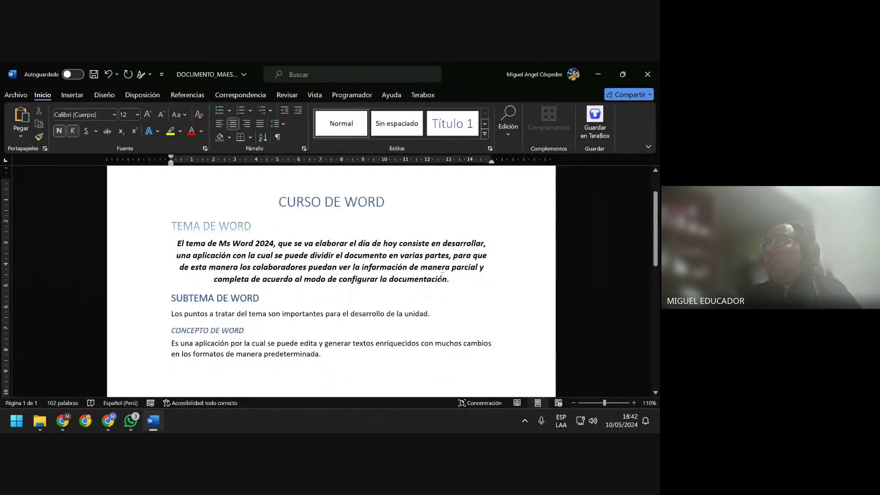
Colour the paragraph dark blue, left-align it, set size 11 and remove bold
left_click_drag(455, 278, 179, 243)
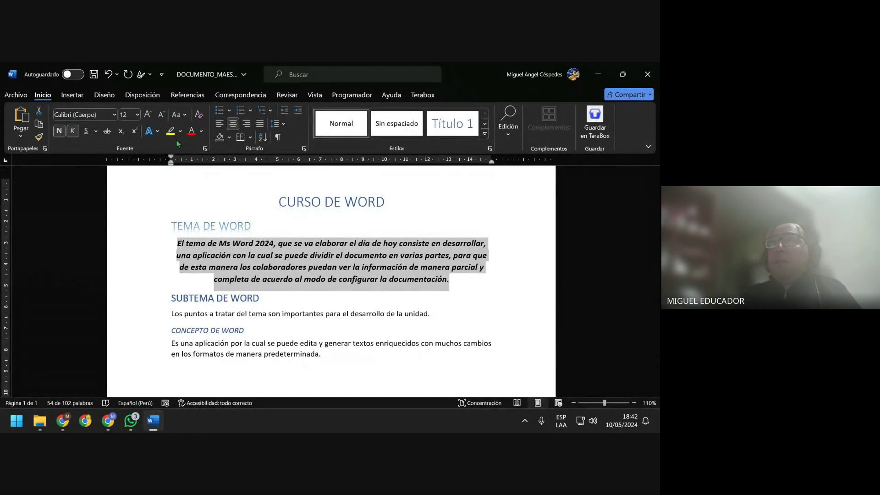
left_click(200, 132)
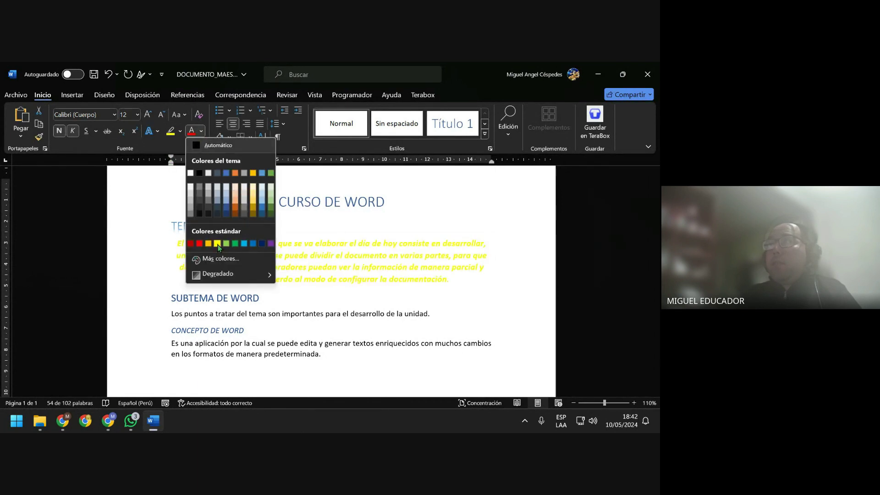
left_click(262, 246)
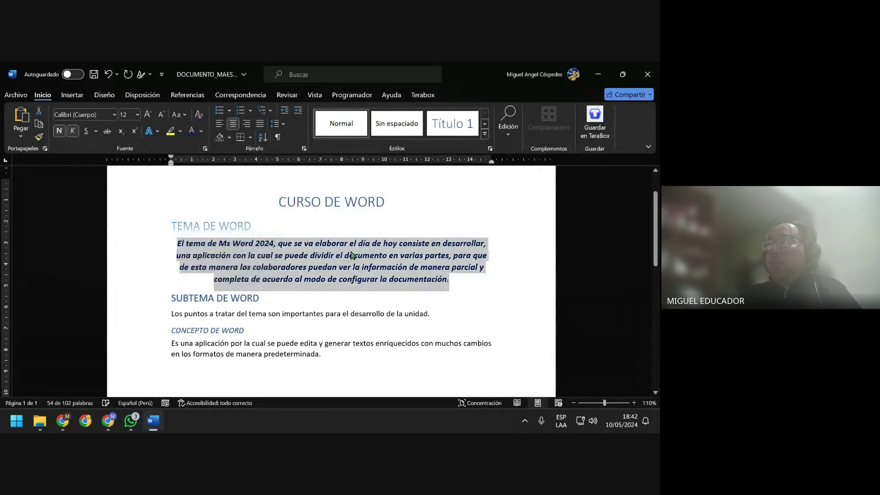
left_click(220, 124)
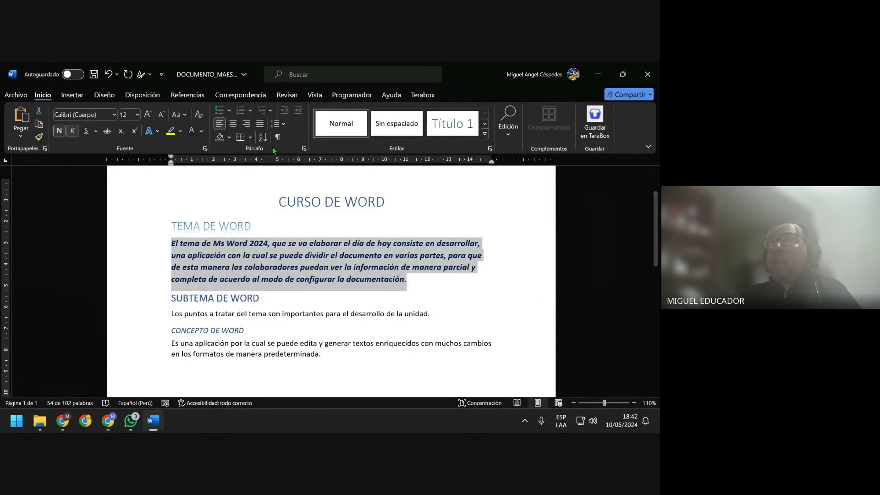
left_click(161, 114)
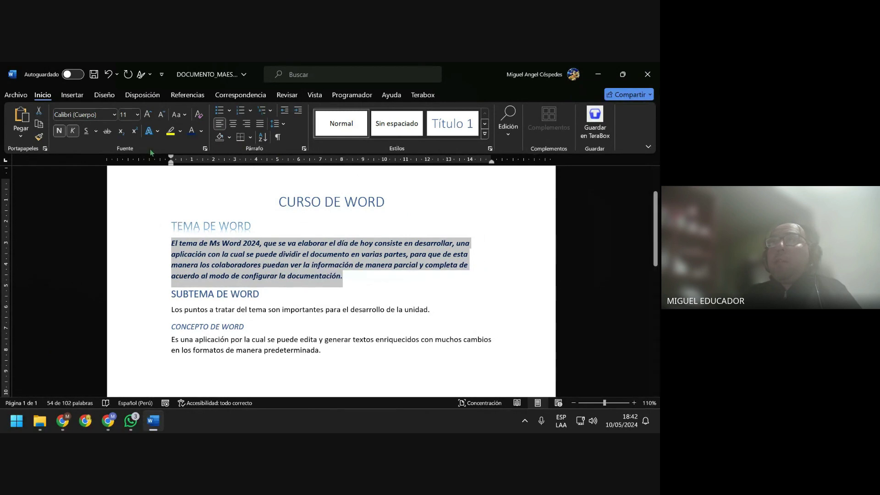
left_click(59, 130)
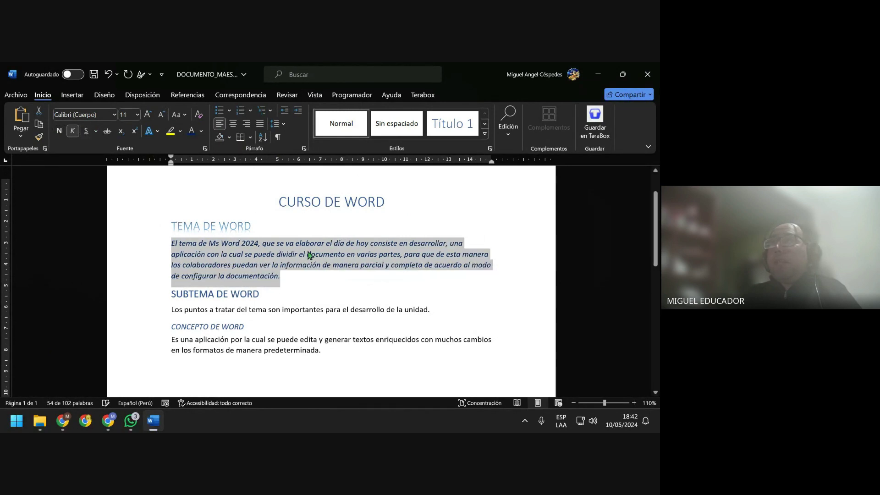
left_click(314, 276)
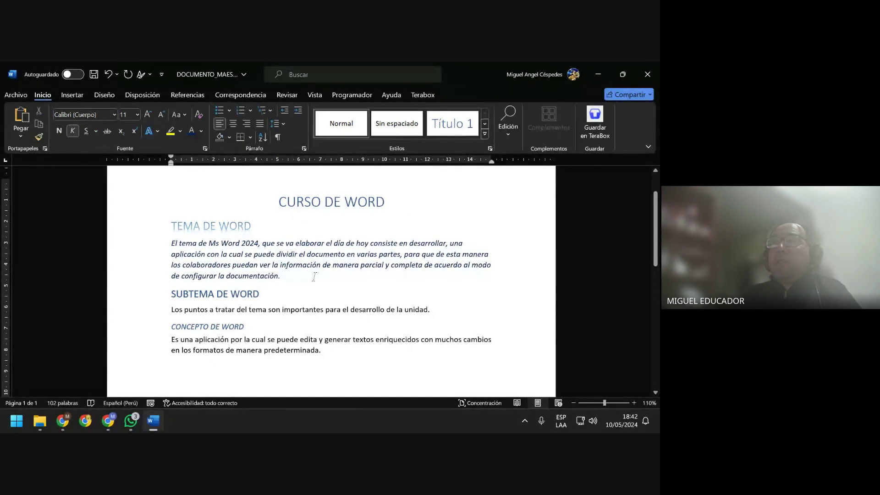
Recolour the italic paragraph green and save DOCUMENTO_MAESTRO
left_click_drag(314, 276, 170, 242)
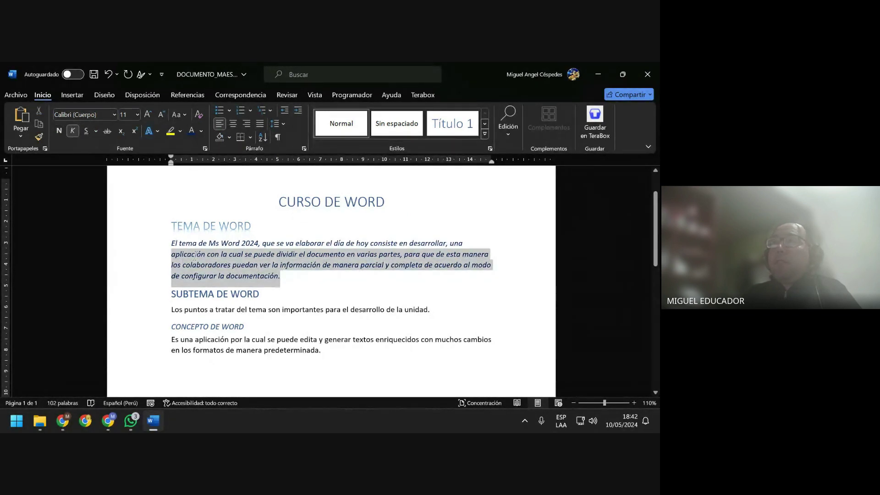
left_click(201, 131)
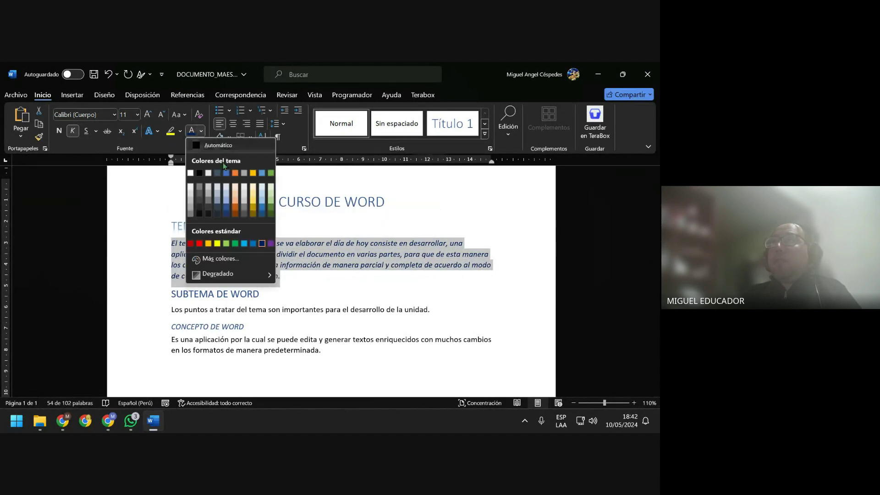
left_click(272, 211)
left_click(313, 283)
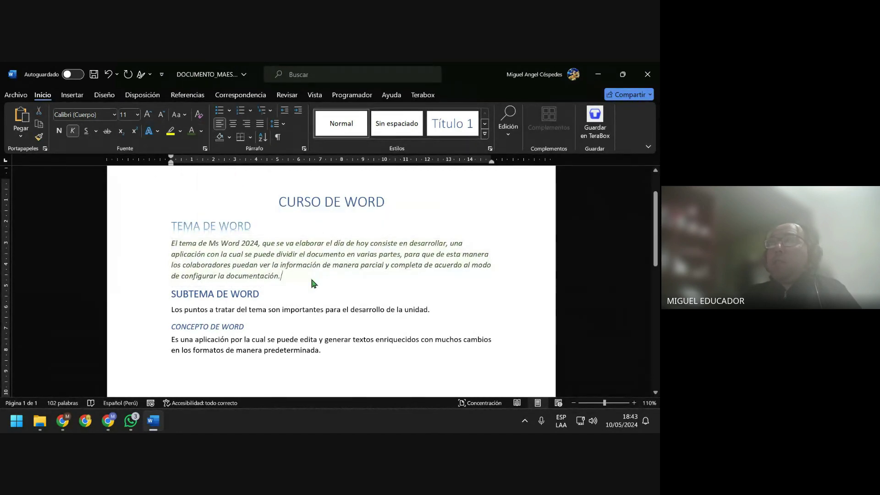
left_click(94, 75)
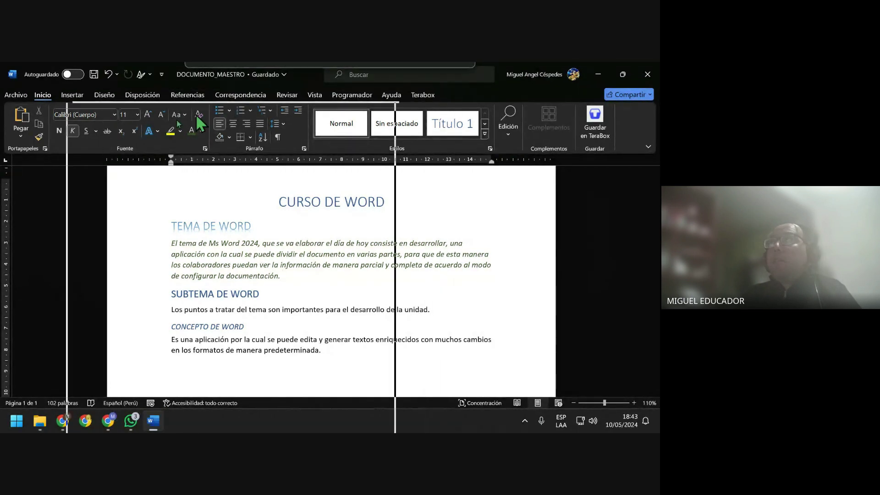
Snap Word to the left half and open TEMA DE WORD from the MASTER folder
left_click_drag(8, 135, 8, 136)
left_click(430, 178)
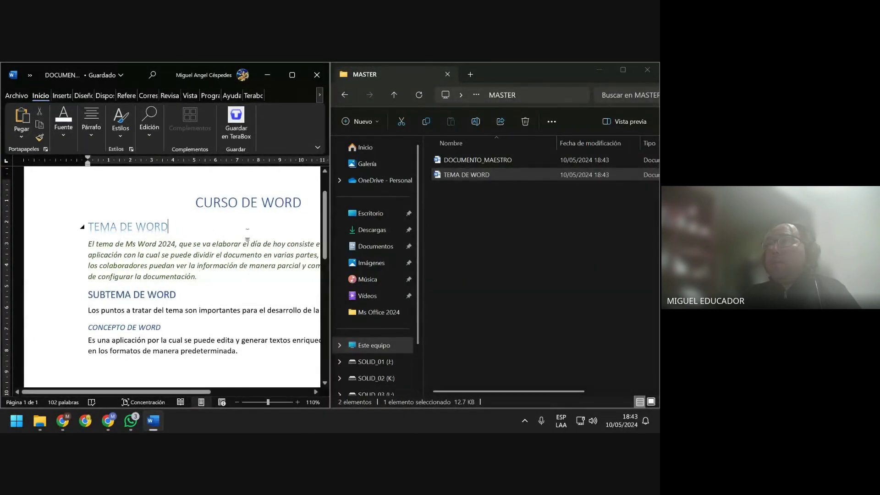
scroll(248, 238, "down", 1)
scroll(247, 236, "down", 1)
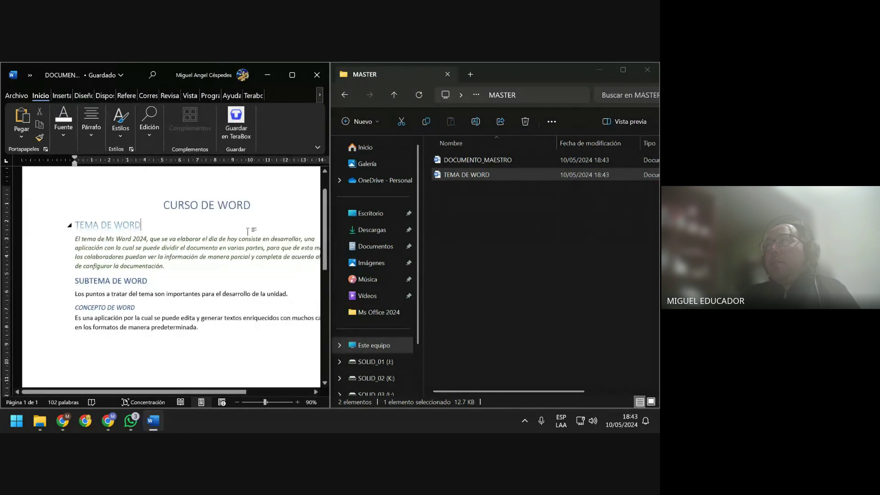
scroll(248, 233, "down", 1)
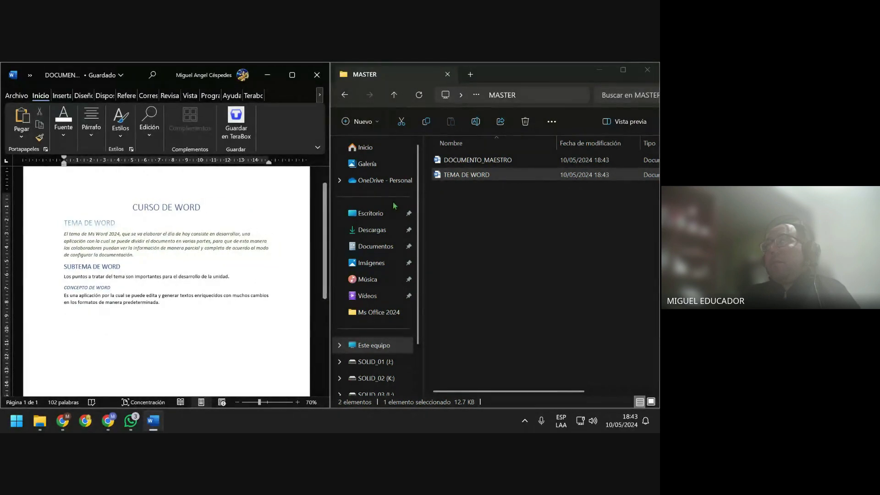
left_click(458, 178)
double_click(458, 177)
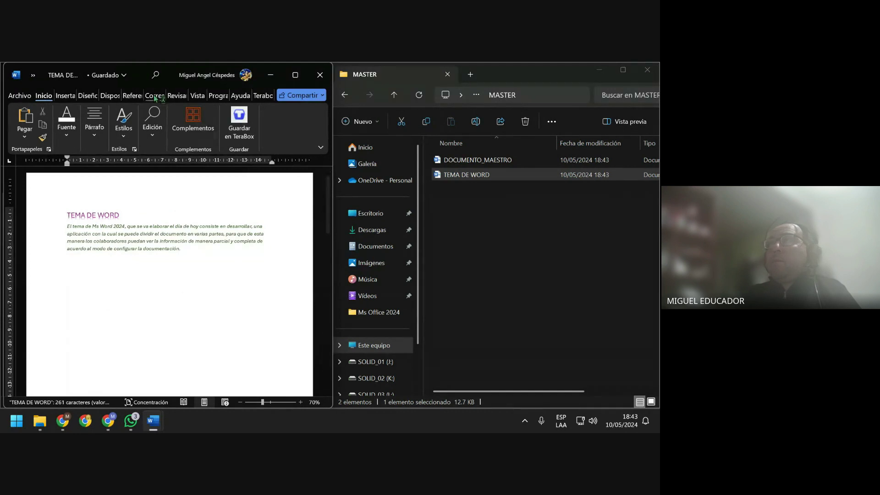
Snap the subdocument to the right half and compare its font formatting with the master's
key("super+Right")
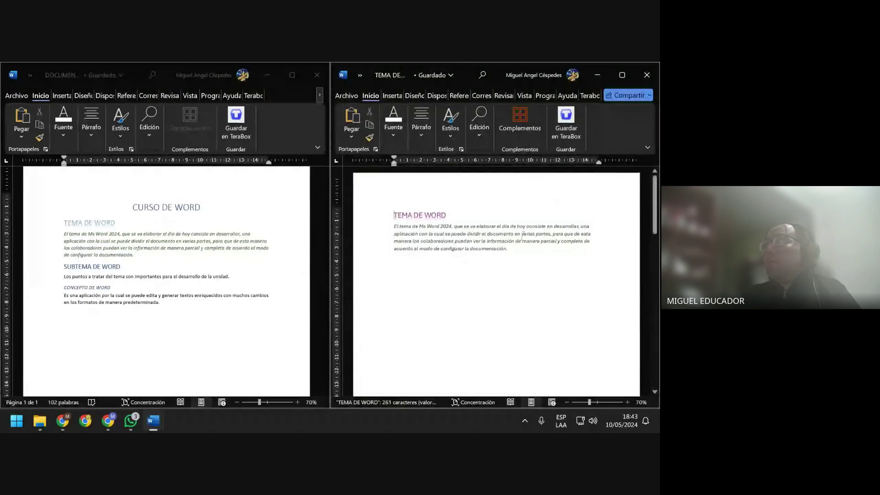
scroll(536, 248, "down", 2)
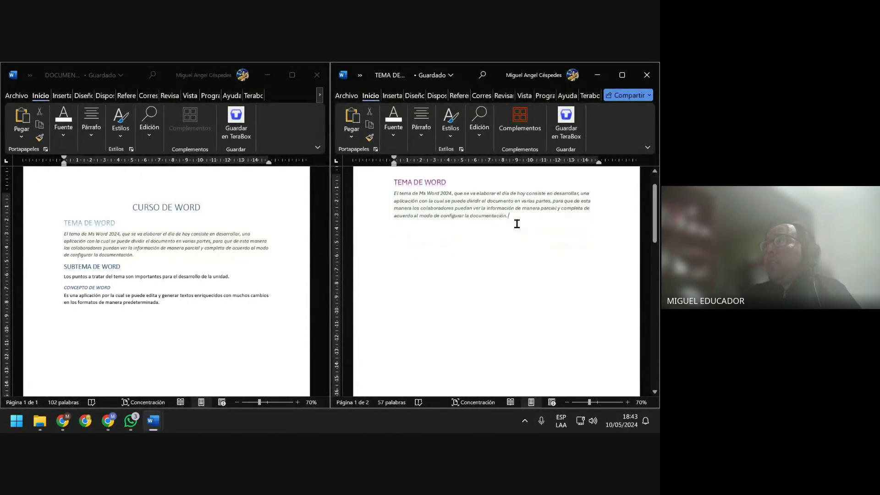
scroll(517, 227, "up", 1)
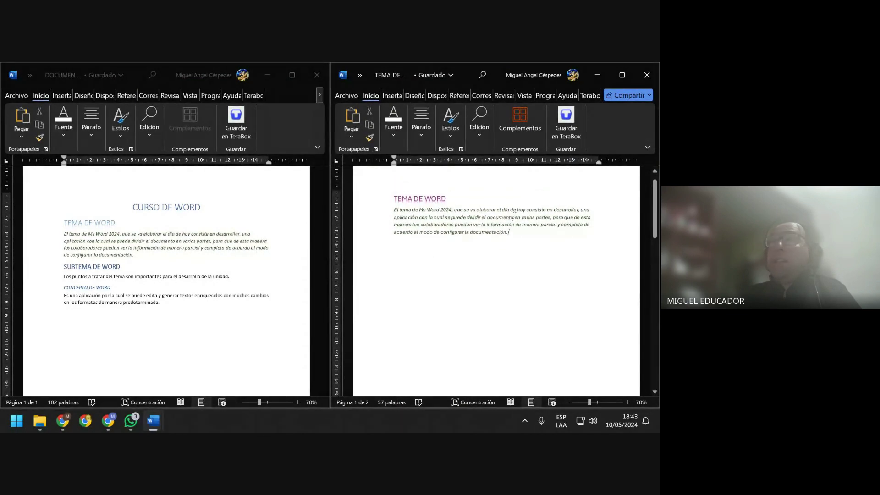
scroll(514, 223, "up", 1)
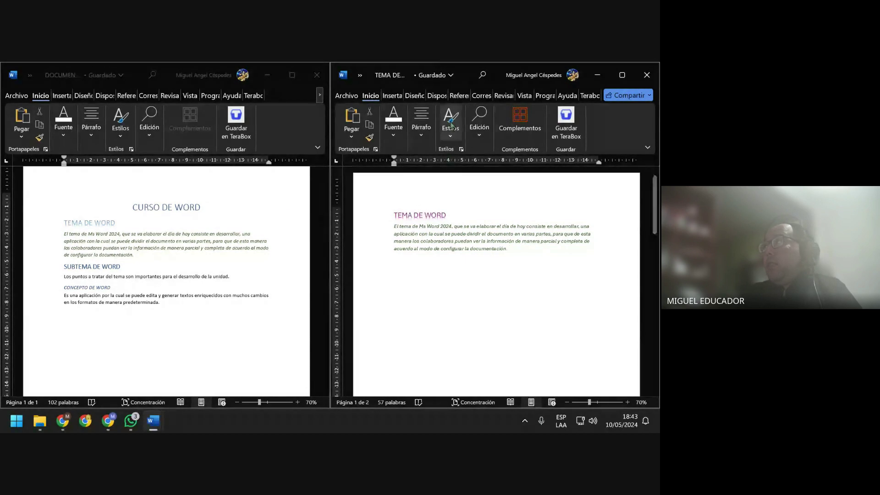
mouse_move(419, 199)
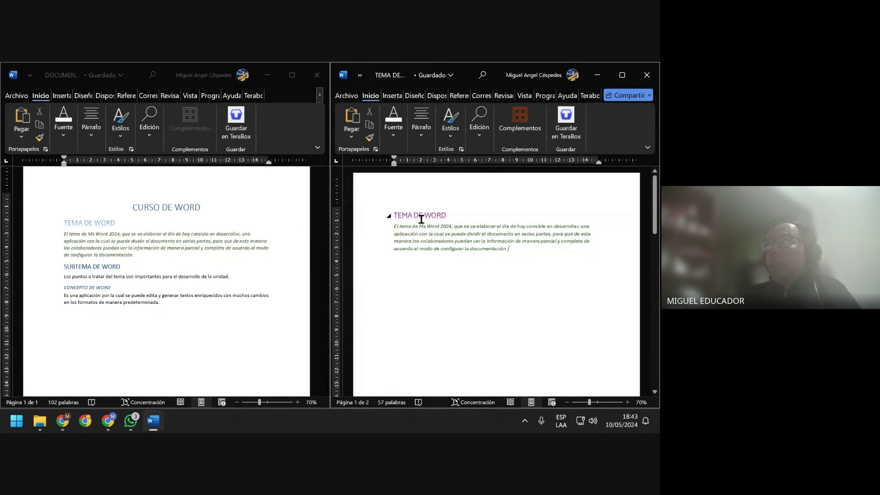
left_click(139, 250)
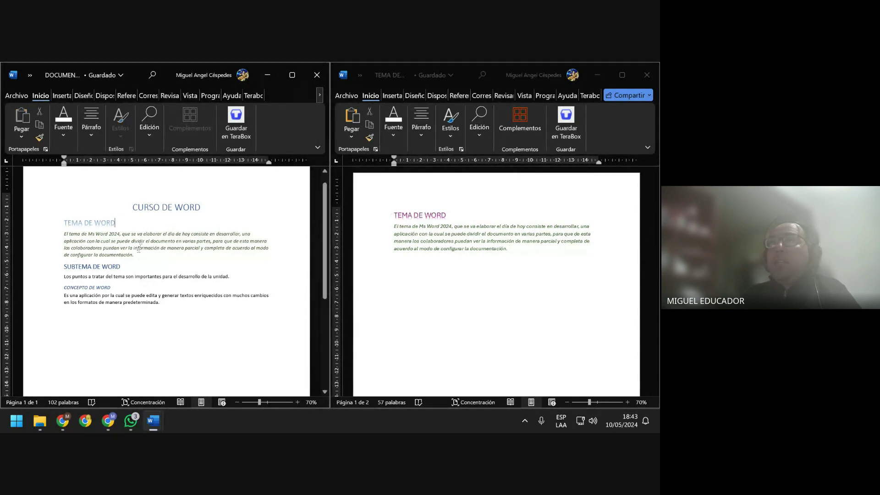
left_click(67, 142)
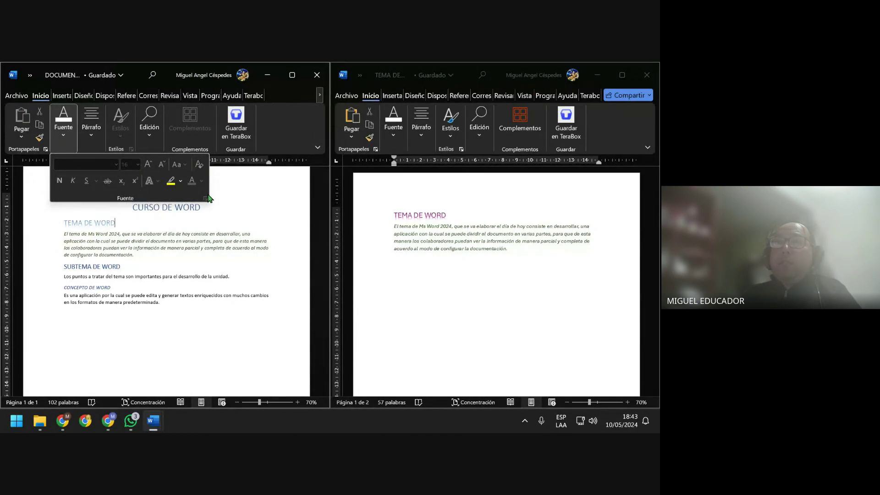
left_click(468, 217)
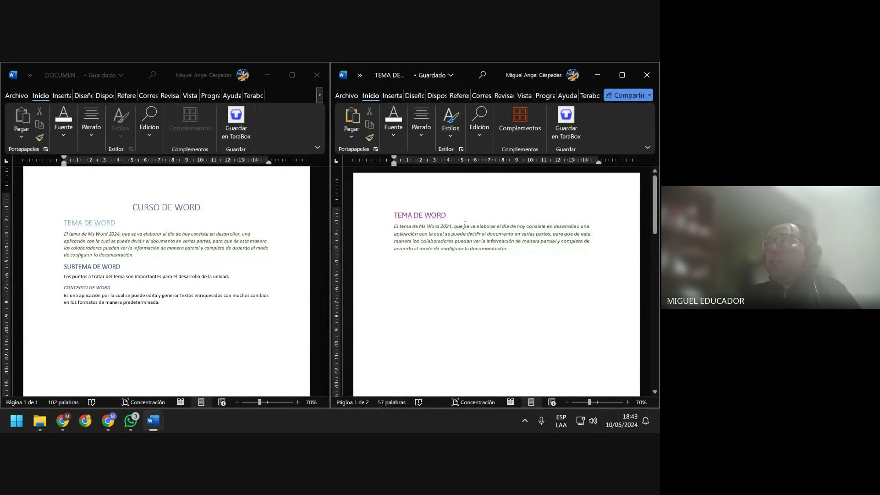
Colour the subdocument's italic paragraph Ciruela, Énfasis 5, Oscuro 50%
left_click_drag(523, 249, 391, 226)
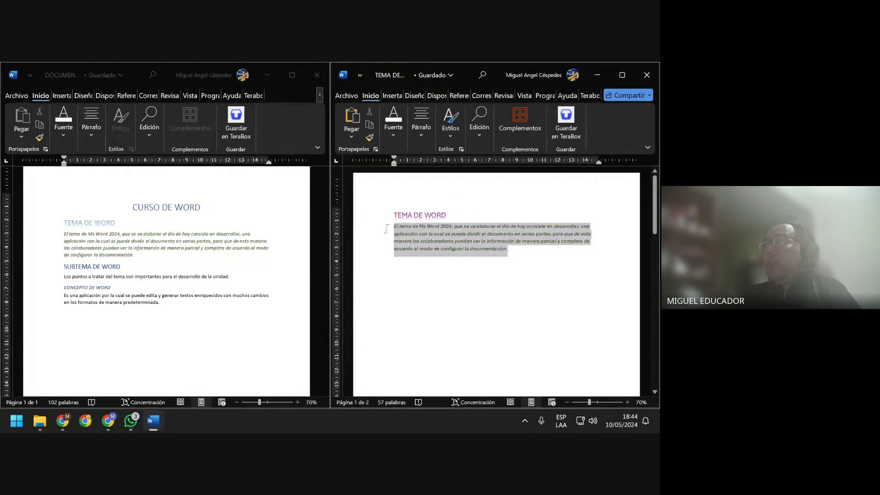
left_click(393, 133)
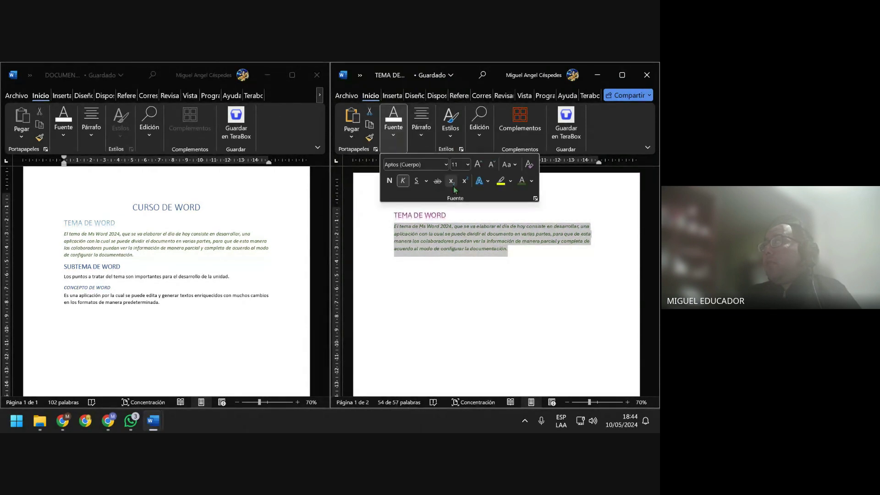
left_click(531, 181)
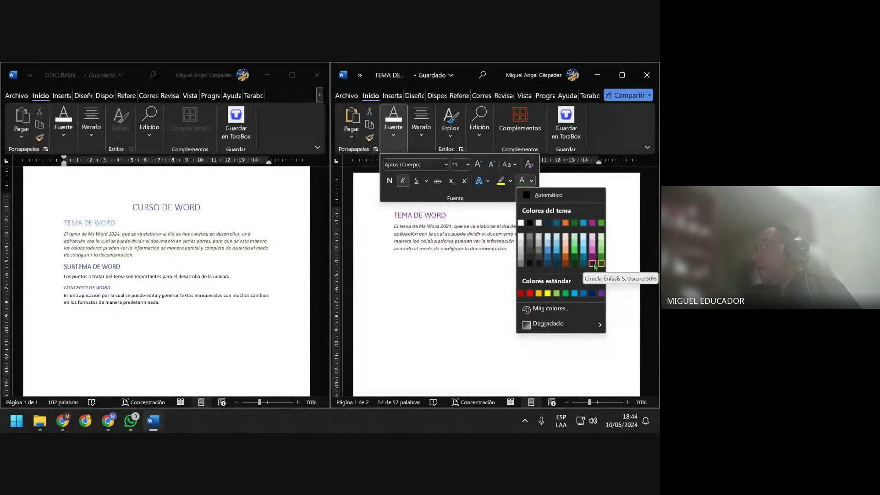
left_click(592, 264)
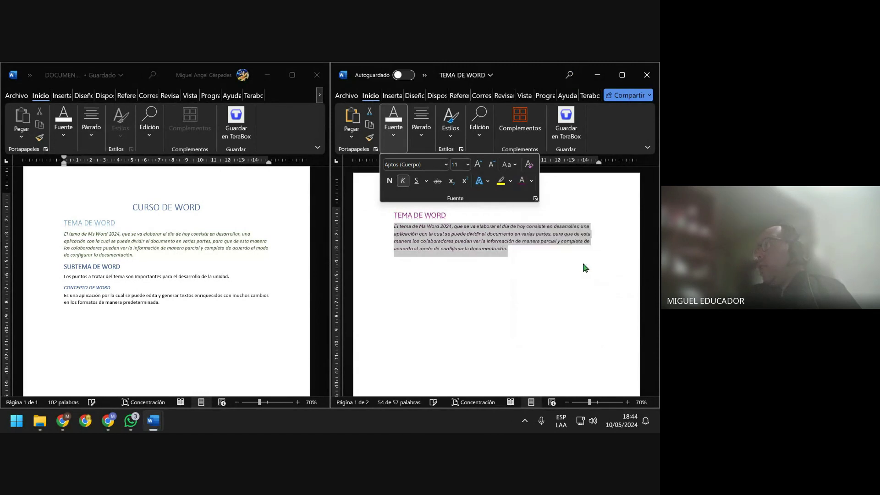
left_click(538, 260)
left_click(556, 251)
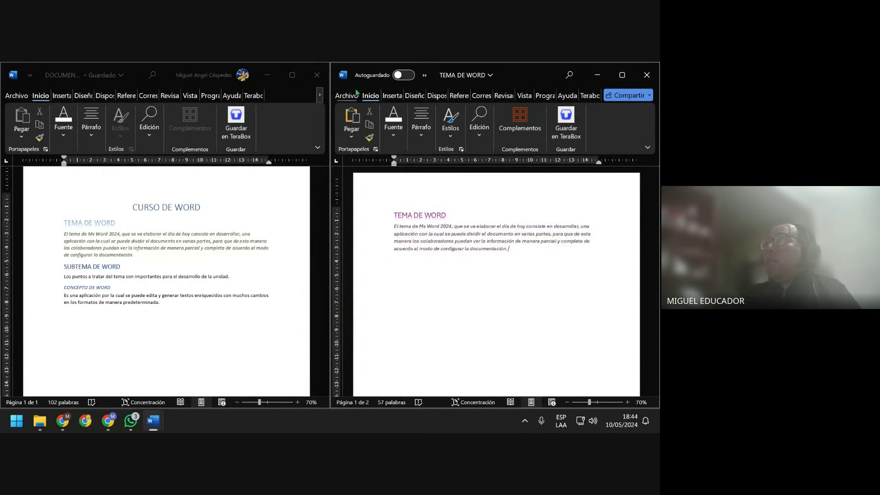
Save TEMA DE WORD, then return to the recoloured paragraph in DOCUMENTO_MAESTRO
left_click(351, 96)
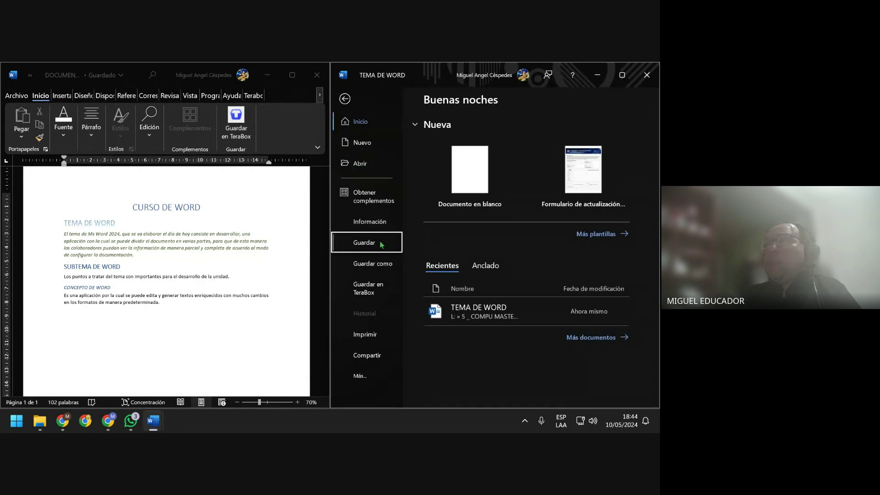
left_click(362, 238)
left_click(151, 145)
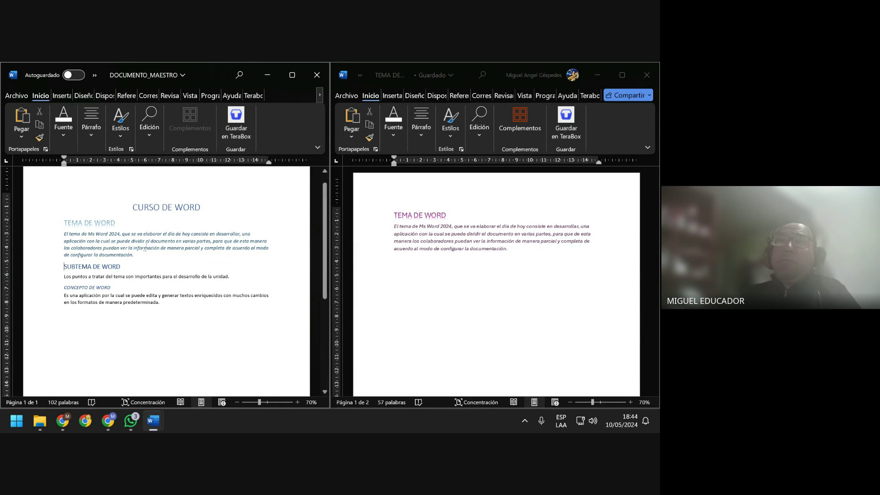
left_click(137, 258)
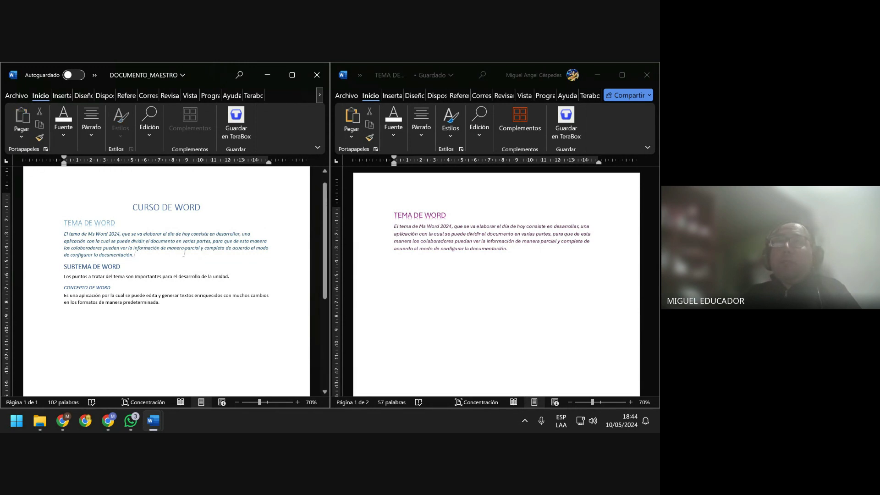
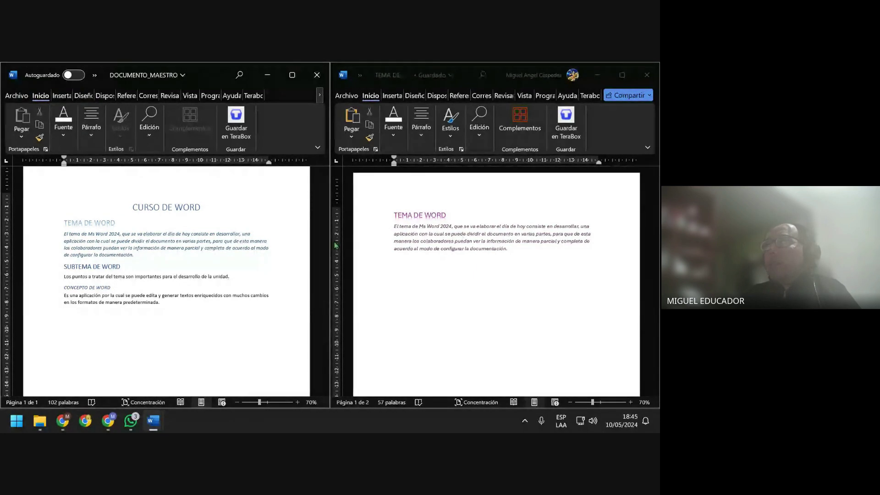
In the TEMA DE WORD subdocument, select the body paragraph and colour it orange
left_click(164, 259)
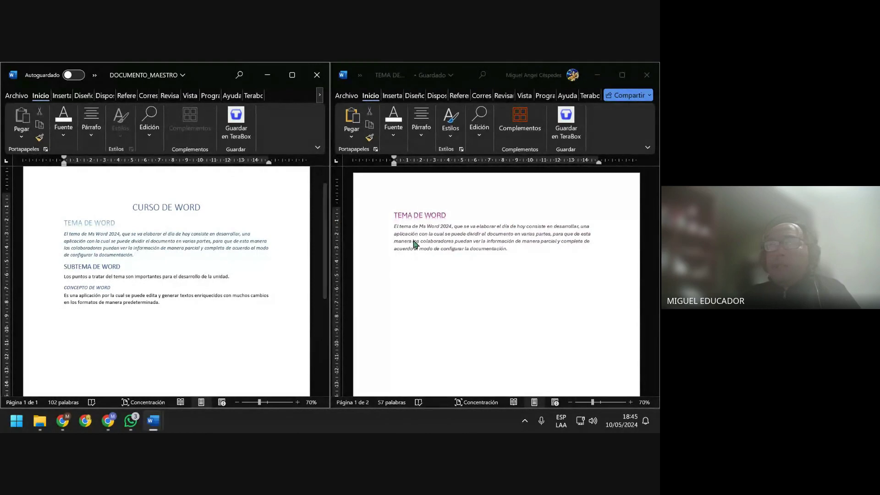
left_click(154, 253)
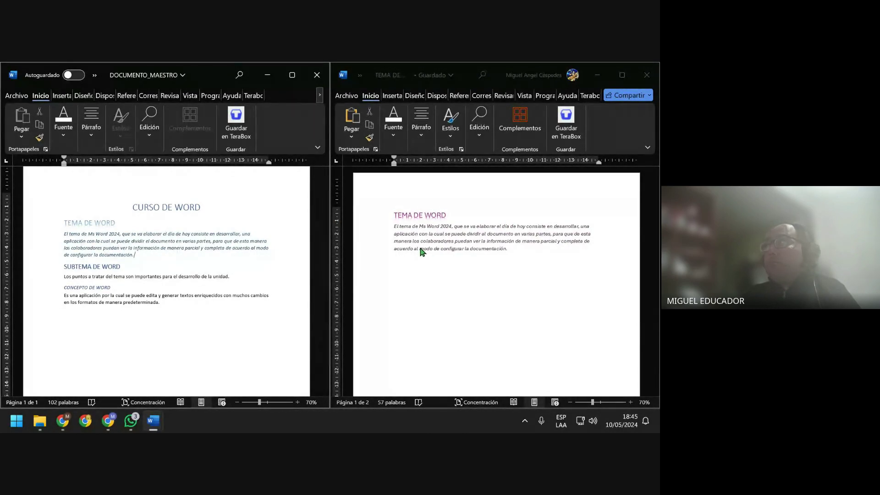
left_click(507, 247)
left_click_drag(521, 251, 394, 225)
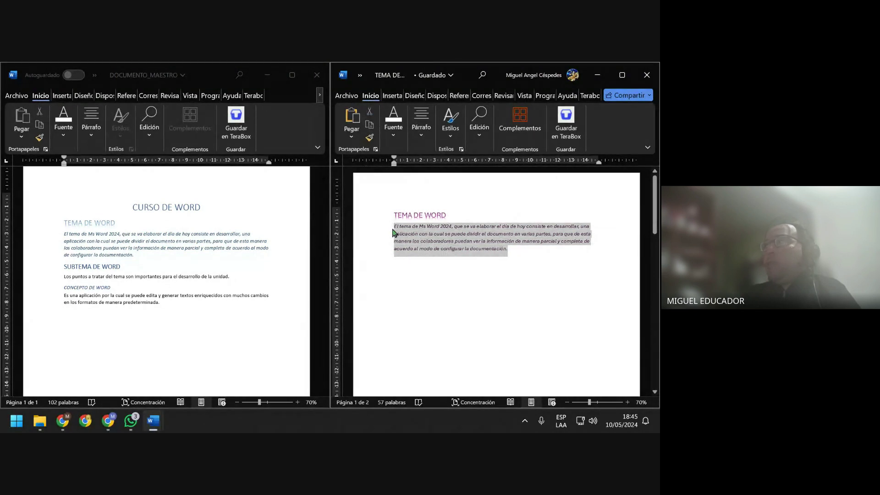
left_click(394, 134)
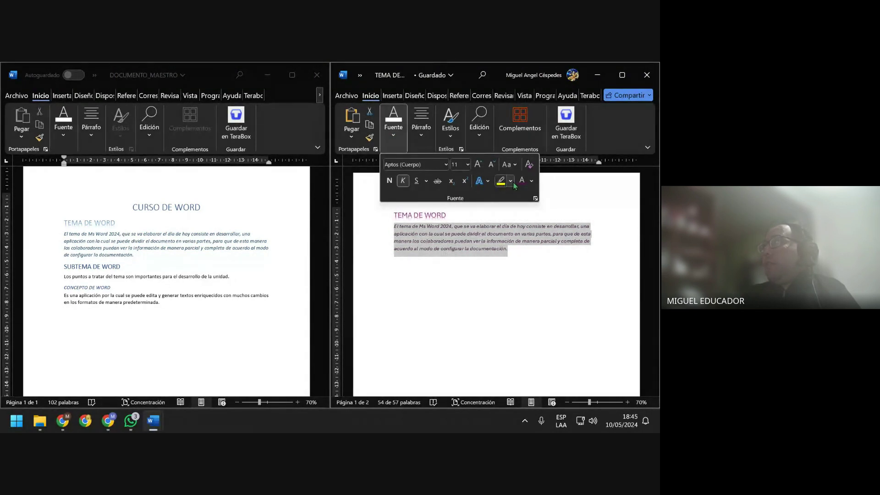
left_click(531, 181)
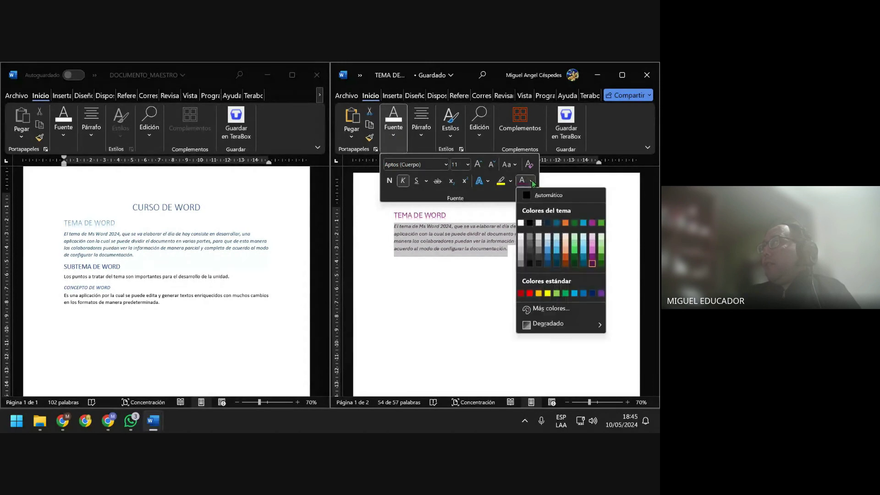
left_click(565, 223)
Save the TEMA DE WORD subdocument with its orange paragraph
left_click(531, 255)
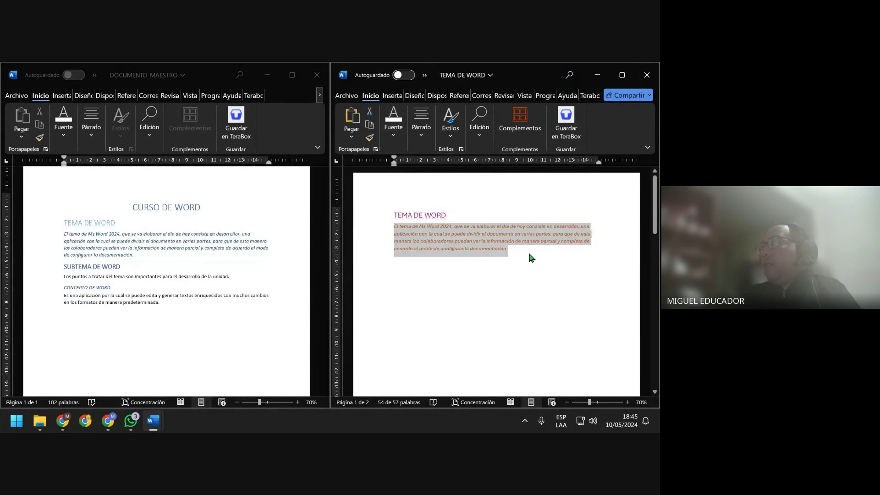
left_click(525, 252)
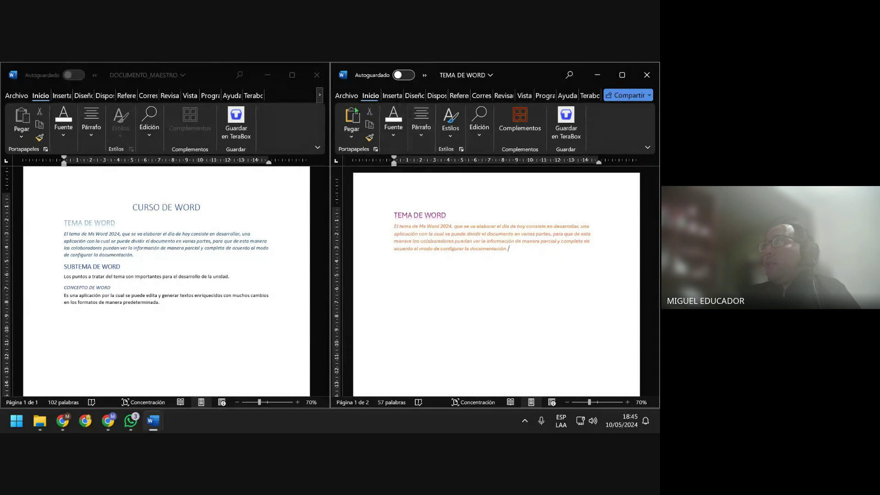
left_click(346, 95)
left_click(381, 250)
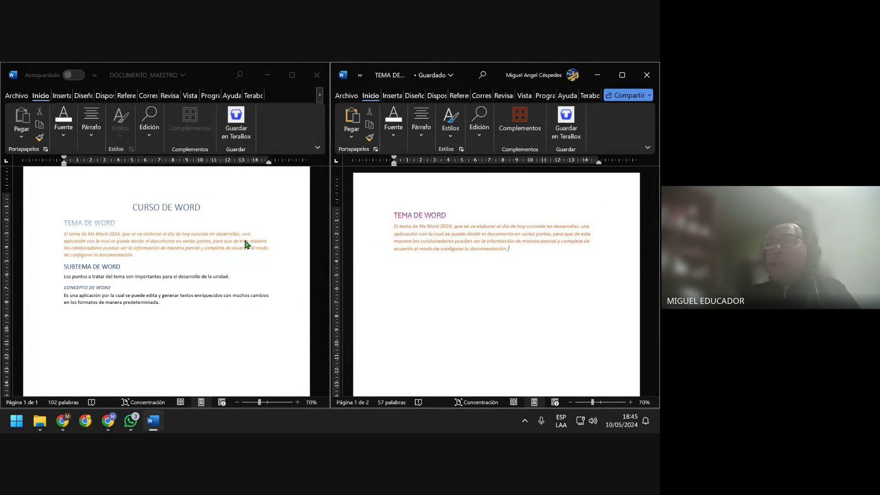
mouse_move(520, 245)
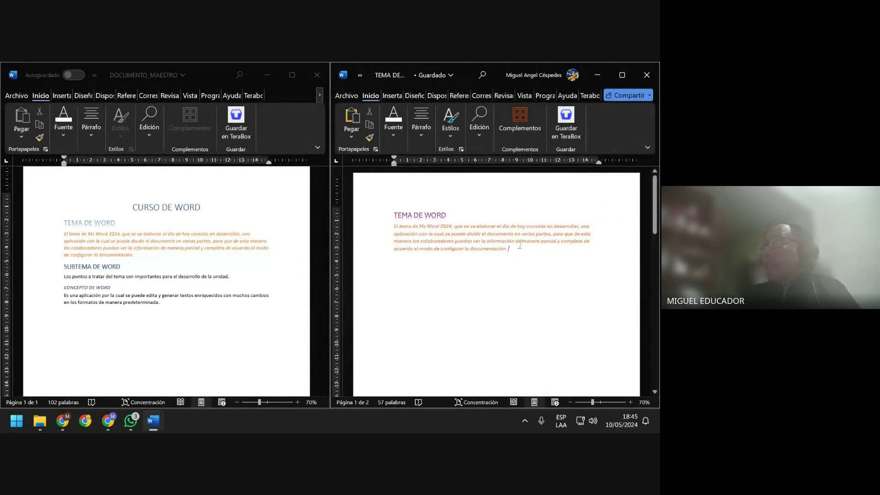
Recolour the body paragraph yellow and save the subdocument
left_click_drag(477, 248, 394, 225)
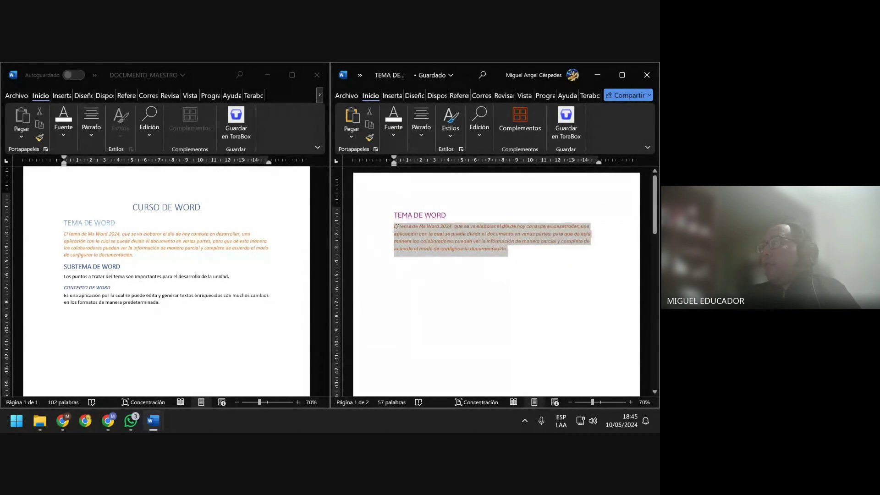
left_click(394, 145)
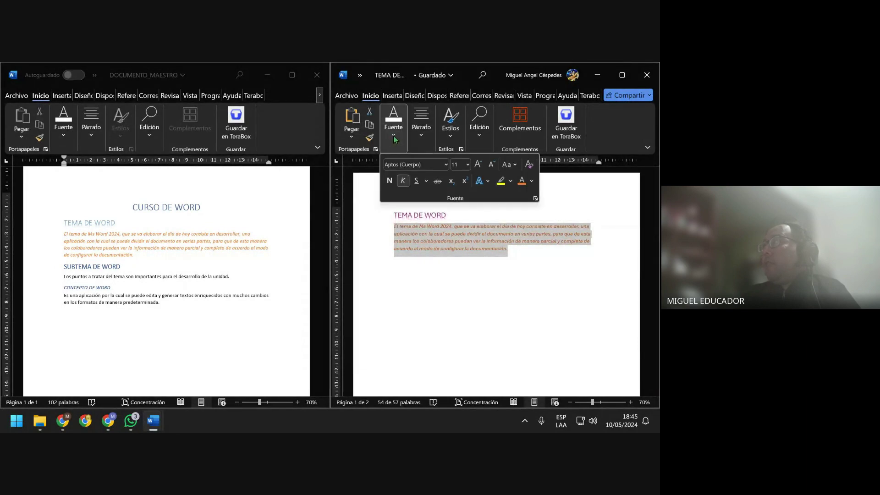
left_click(532, 182)
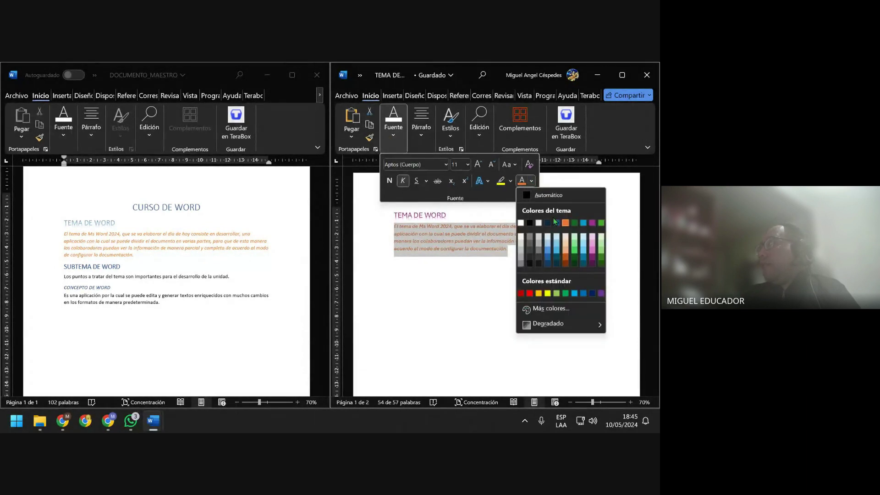
left_click(547, 294)
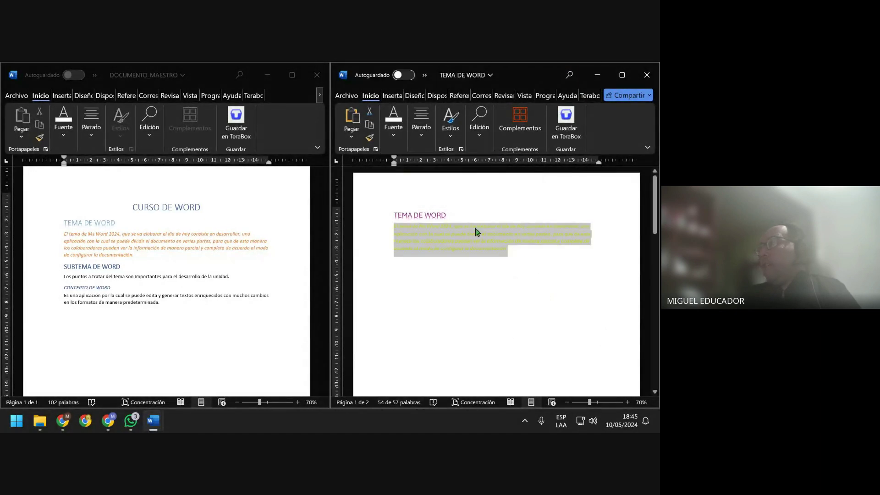
left_click(347, 95)
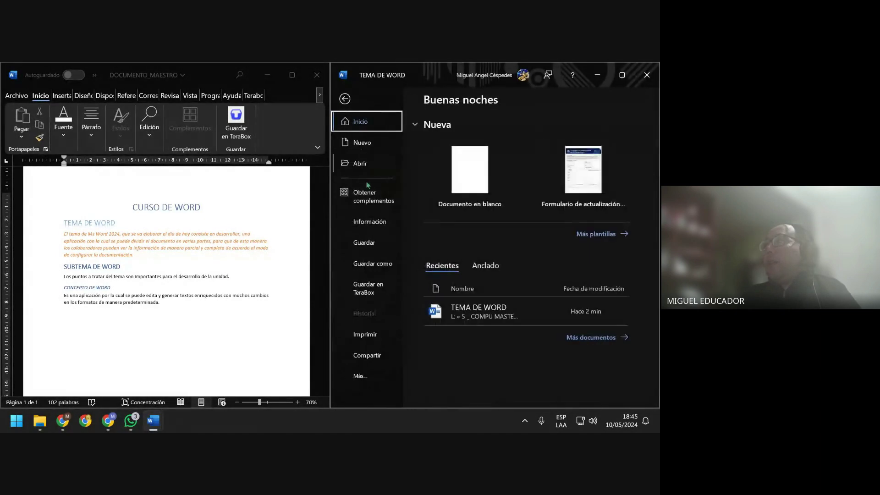
left_click(383, 244)
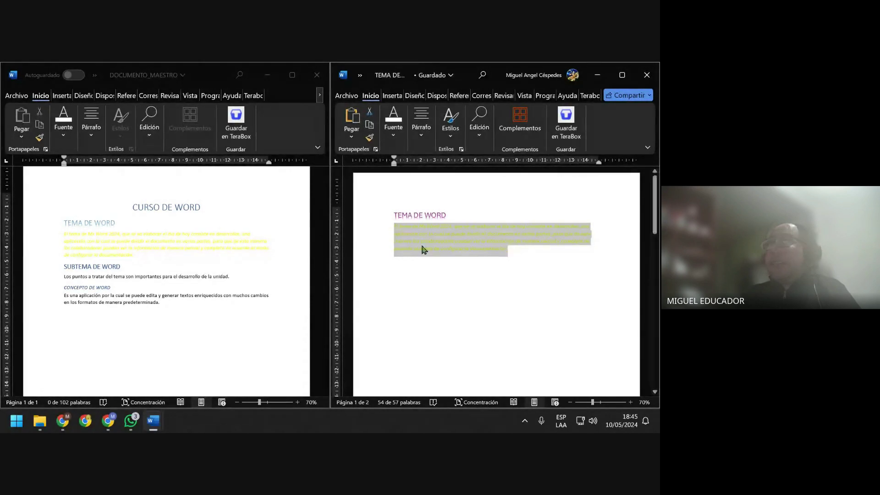
Change the paragraph to light plum and save the subdocument again
left_click(477, 247)
left_click(404, 225)
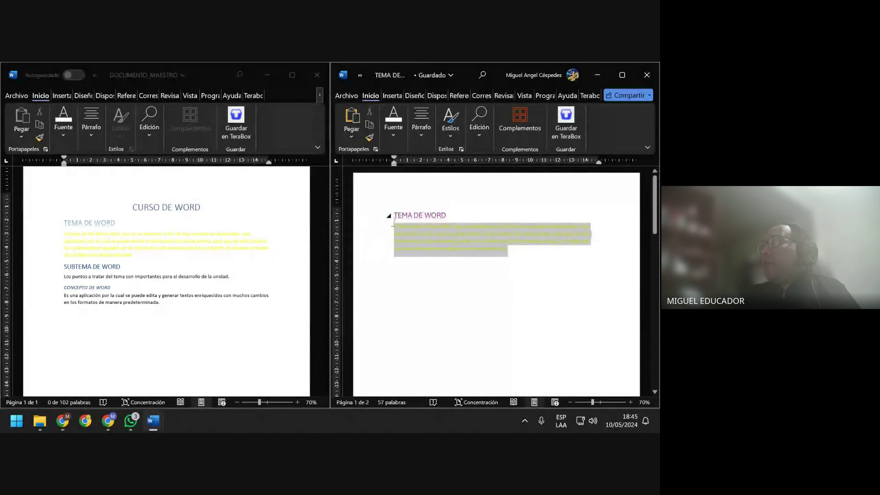
triple_click(393, 227)
left_click(394, 126)
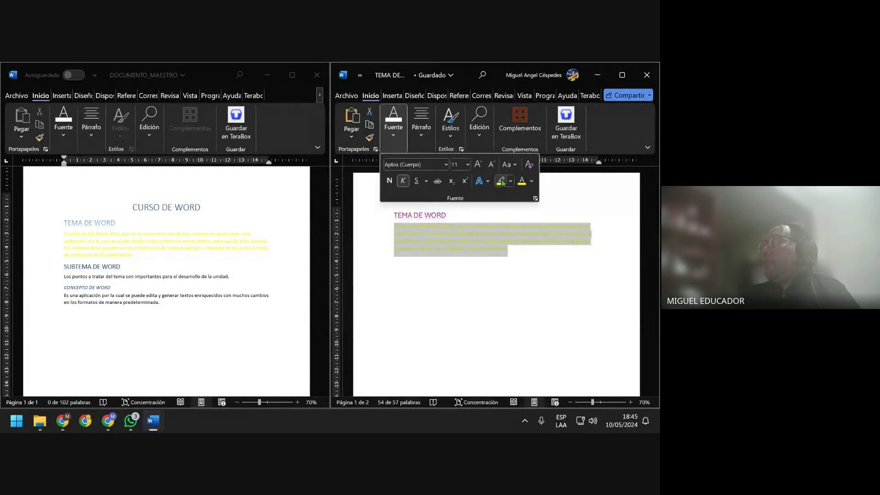
left_click(532, 181)
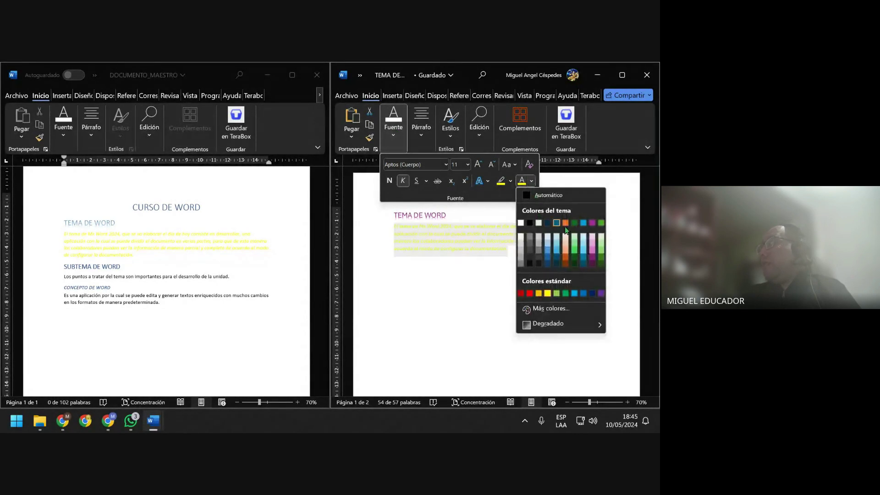
left_click(592, 252)
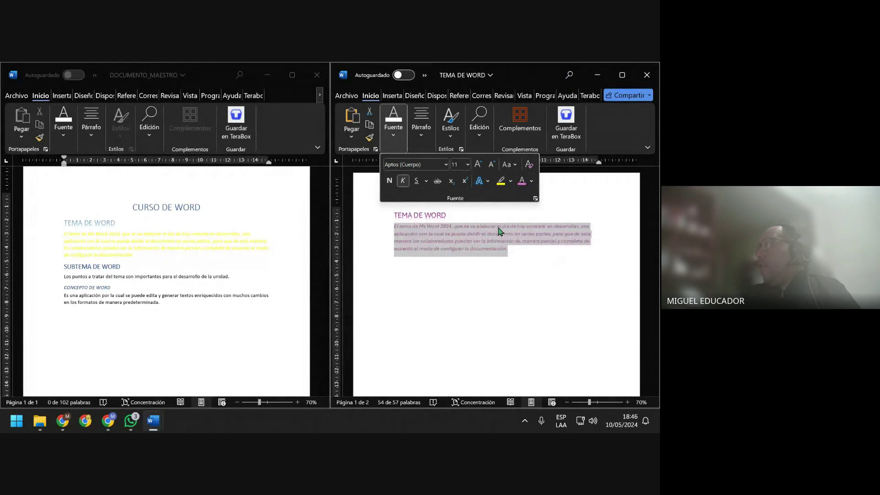
left_click(517, 258)
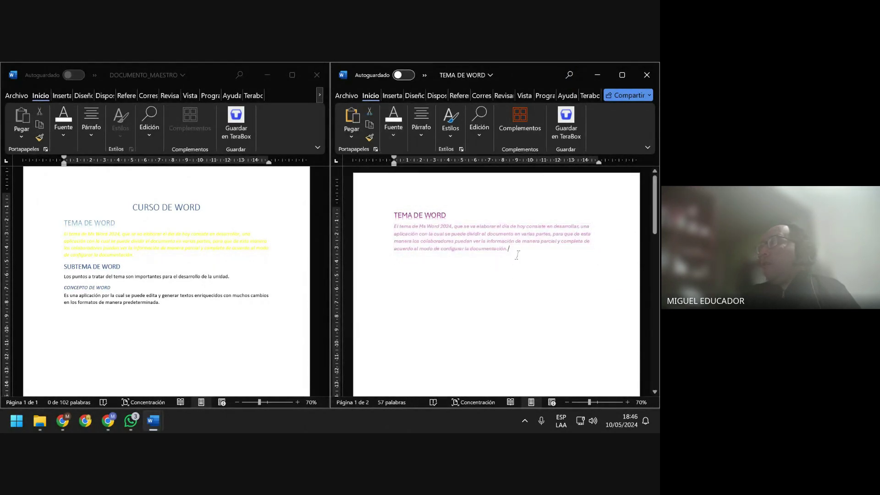
left_click(340, 98)
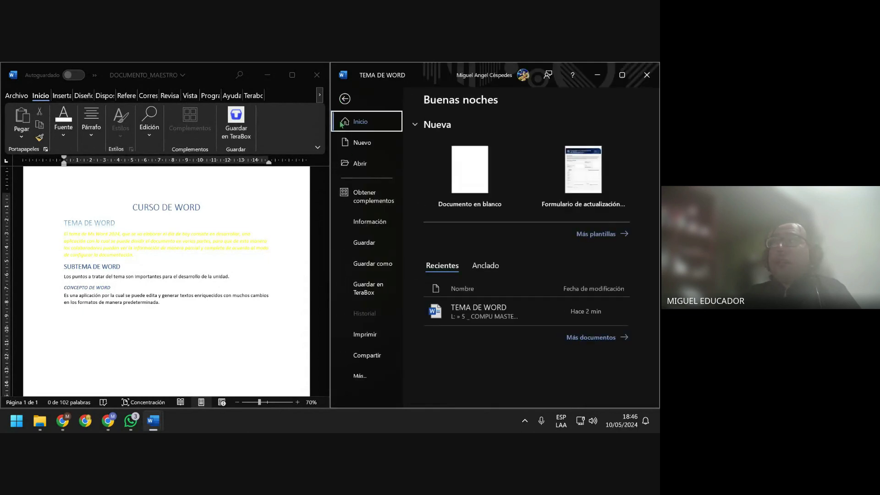
key("Escape")
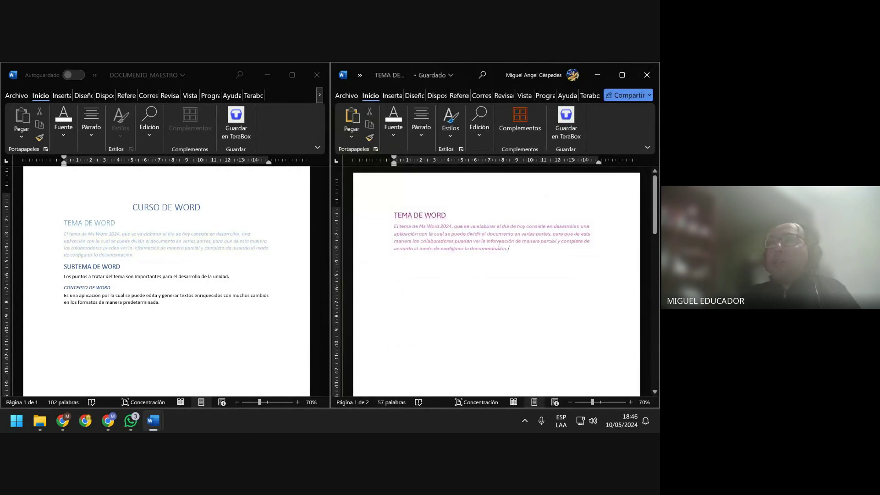
left_click(213, 250)
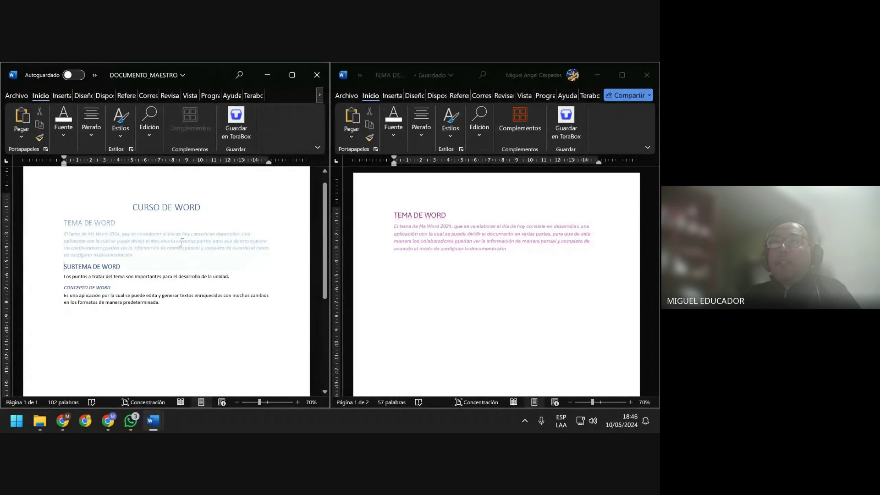
Recolour the TEMA DE WORD body paragraph light green and save the subdocument
left_click(518, 248)
left_click_drag(509, 248, 401, 224)
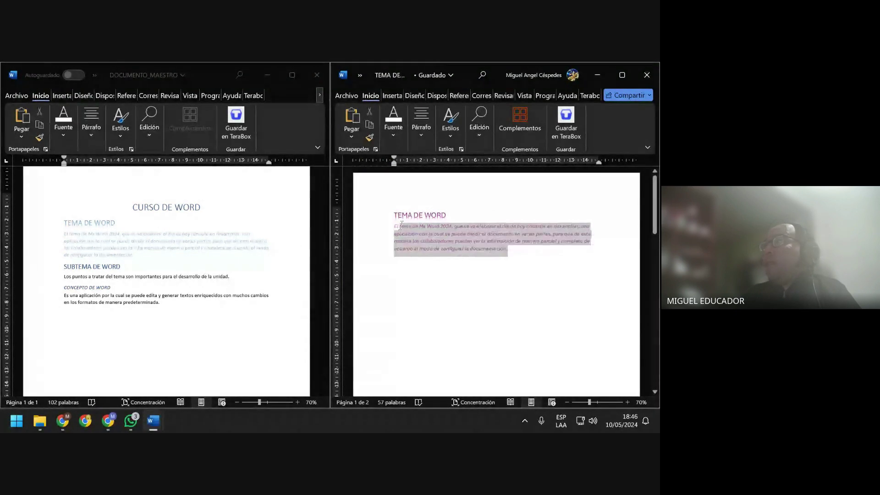
left_click(397, 133)
left_click(532, 181)
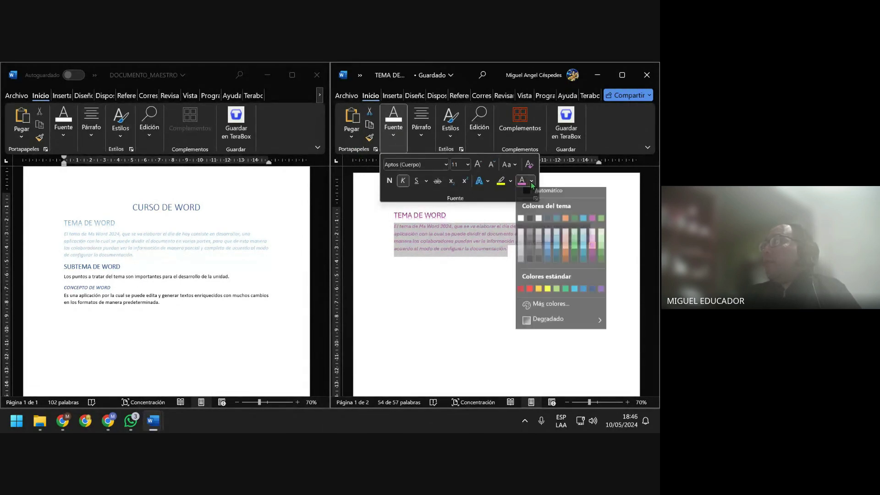
left_click(575, 248)
left_click(522, 247)
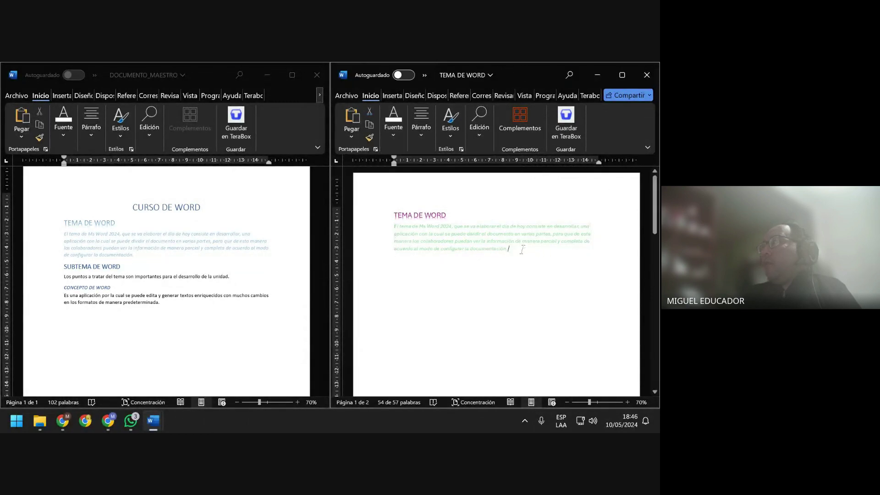
left_click(347, 96)
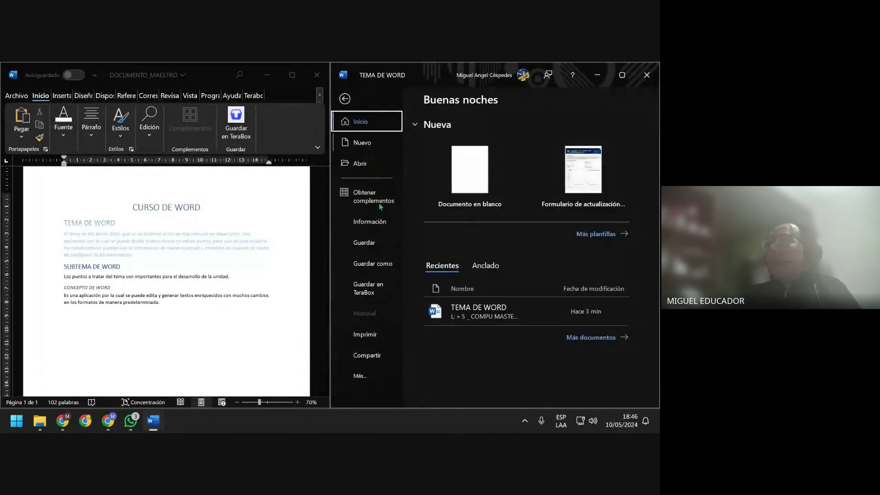
left_click(372, 241)
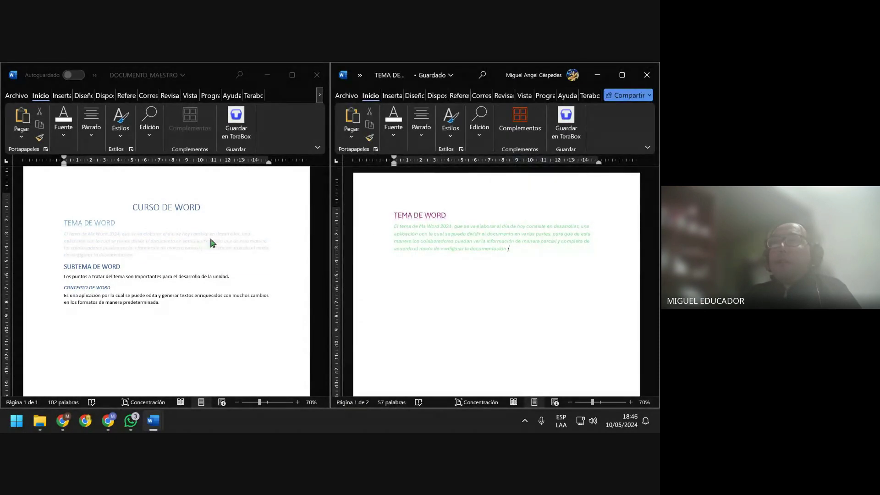
Give the paragraph a light orange shade and save the subdocument
mouse_move(496, 275)
triple_click(491, 246)
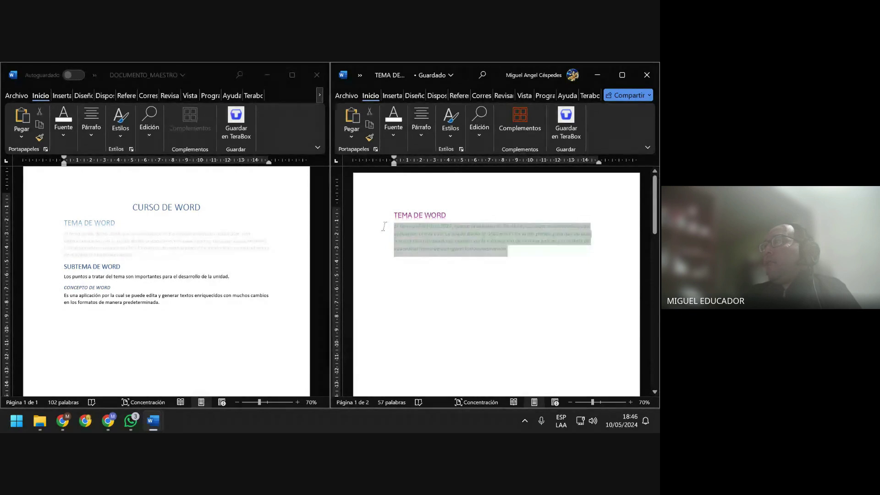
left_click(393, 137)
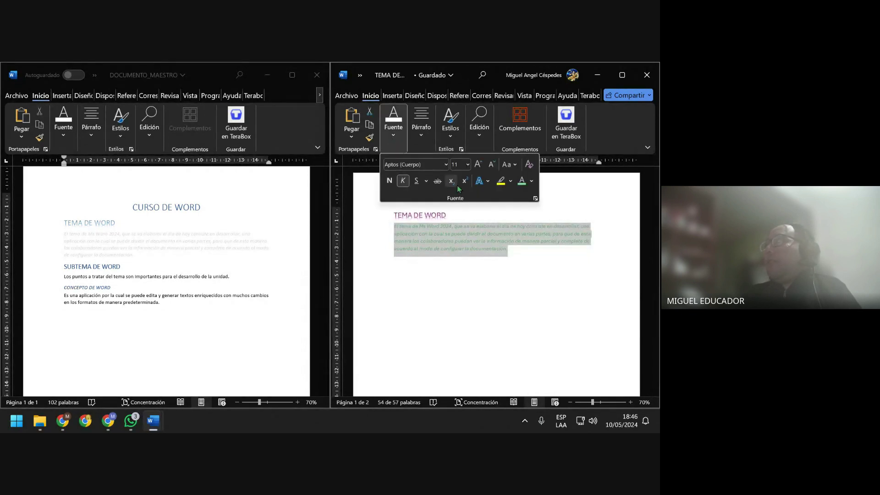
left_click(536, 182)
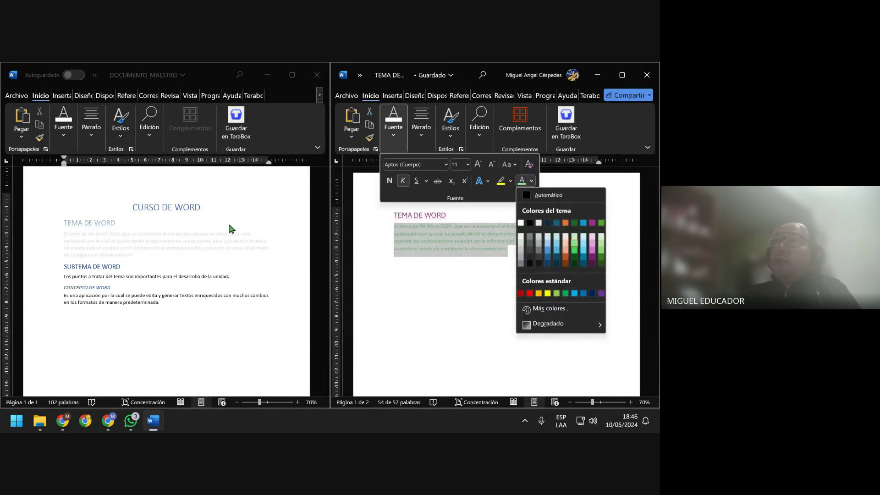
left_click(566, 252)
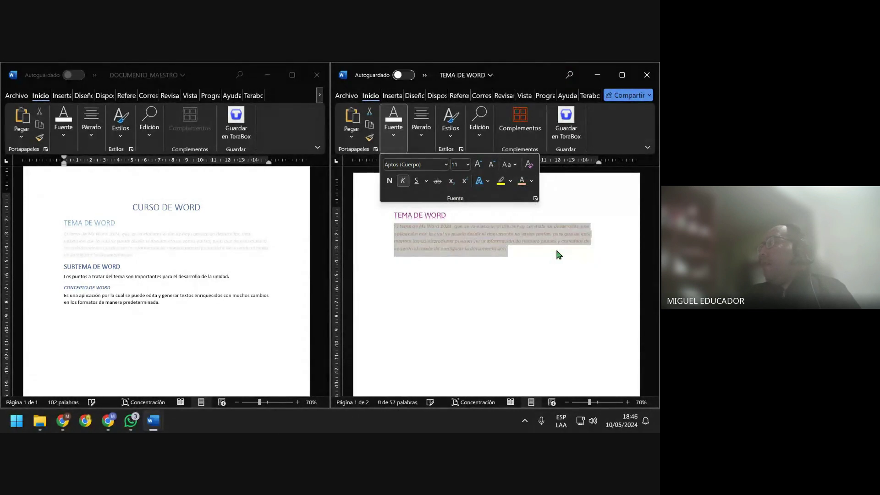
left_click(347, 95)
left_click(365, 242)
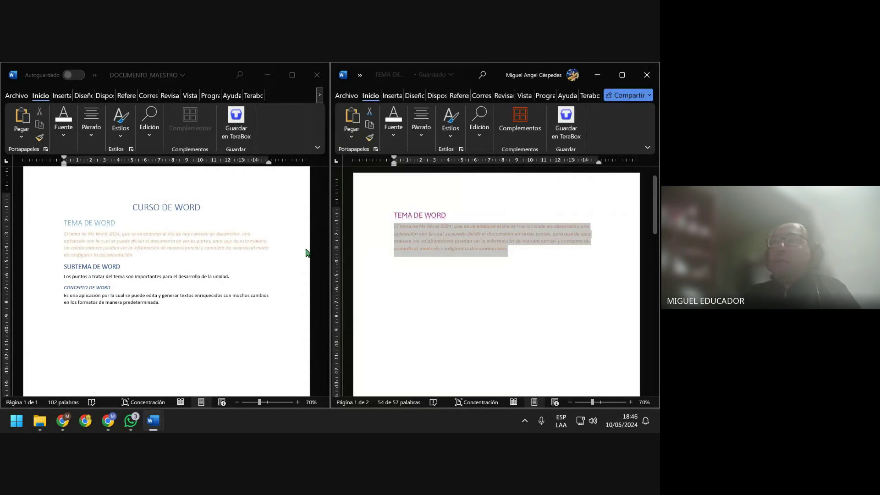
left_click(505, 257)
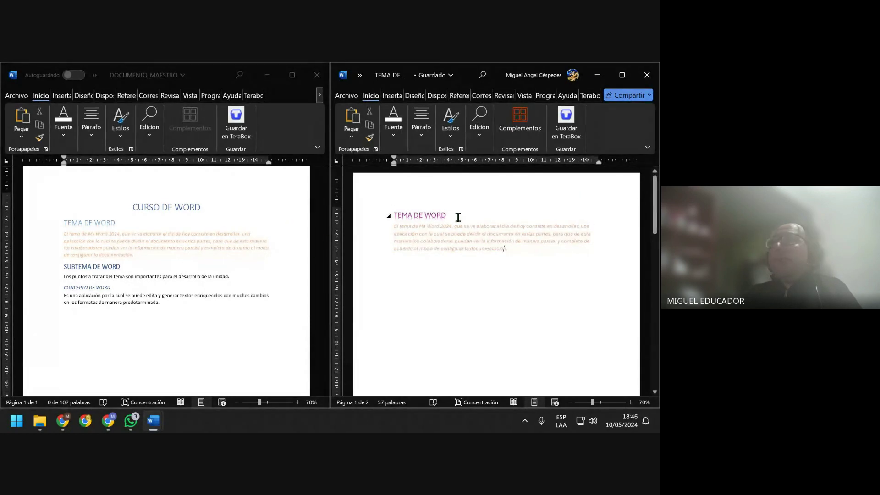
Apply the dark shadow text effect to the TEMA DE WORD heading and save the subdocument
triple_click(402, 215)
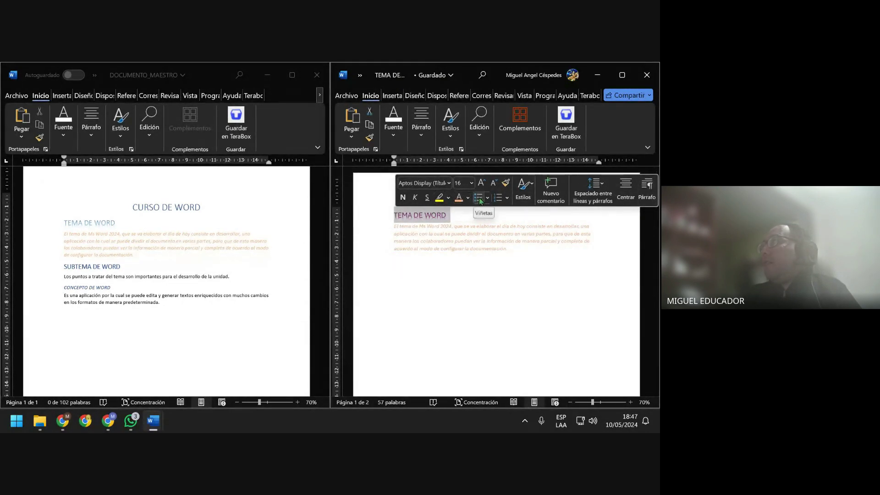
left_click(395, 133)
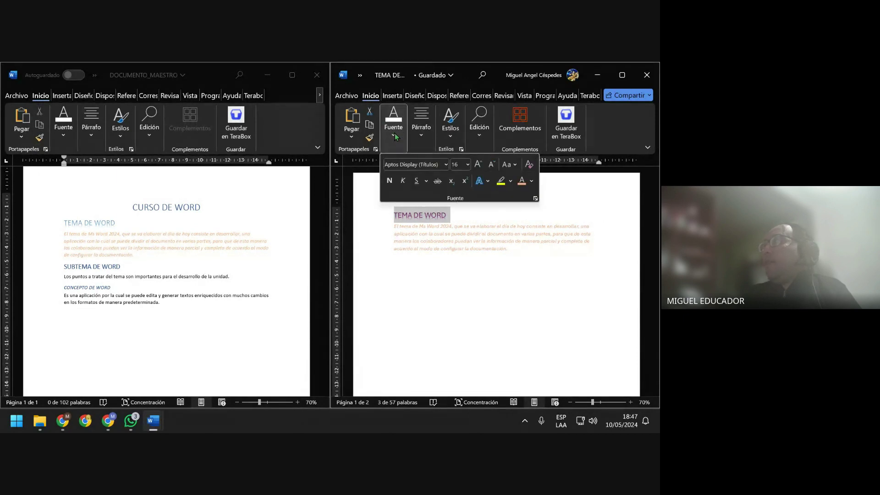
left_click(489, 182)
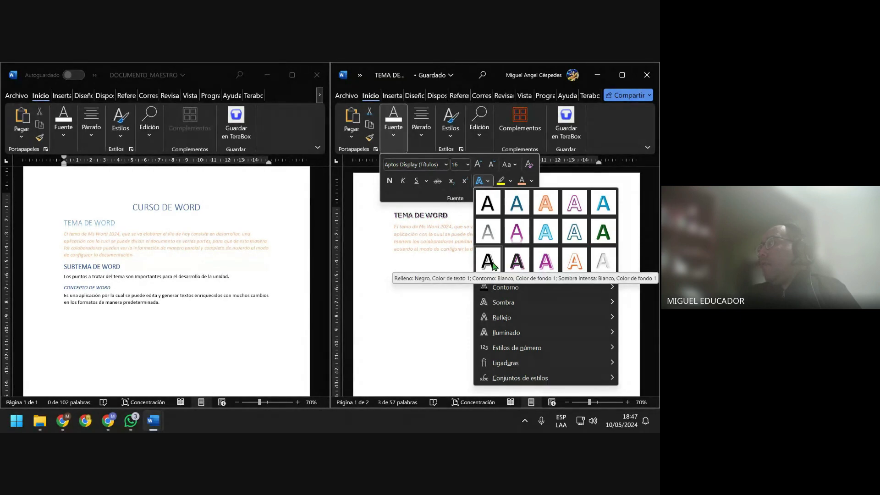
left_click(489, 261)
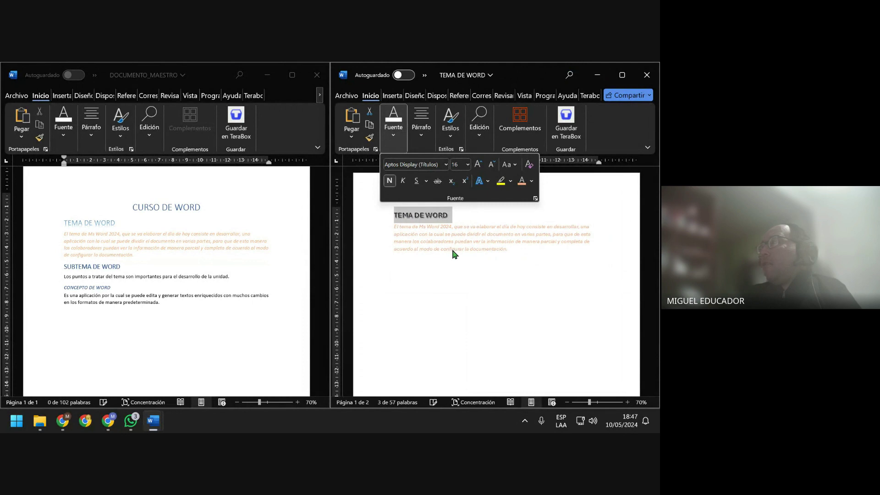
left_click(469, 215)
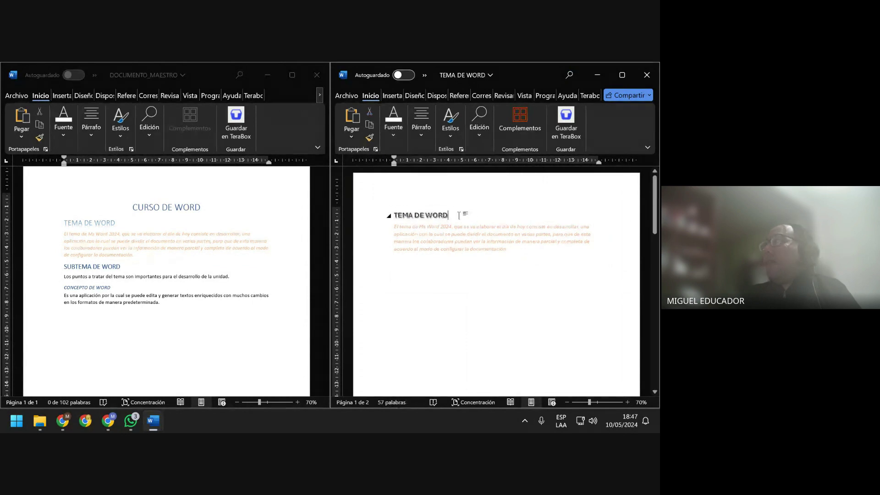
left_click(347, 95)
left_click(359, 241)
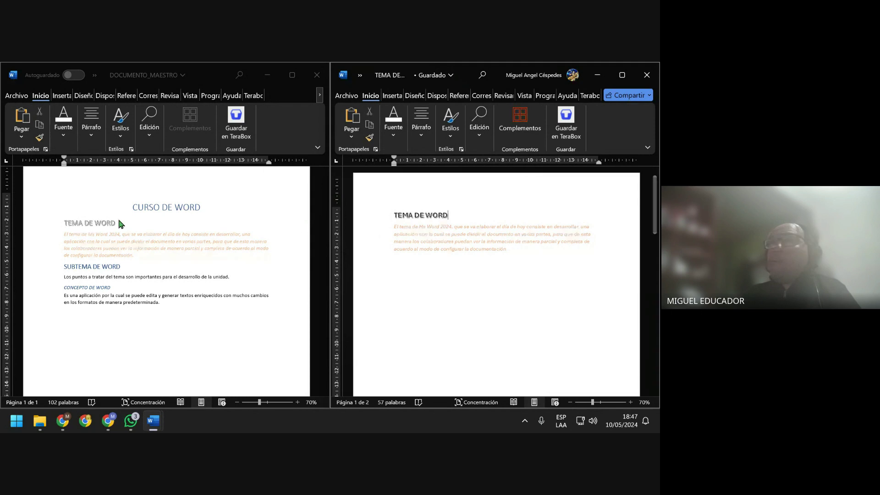
left_click(144, 222)
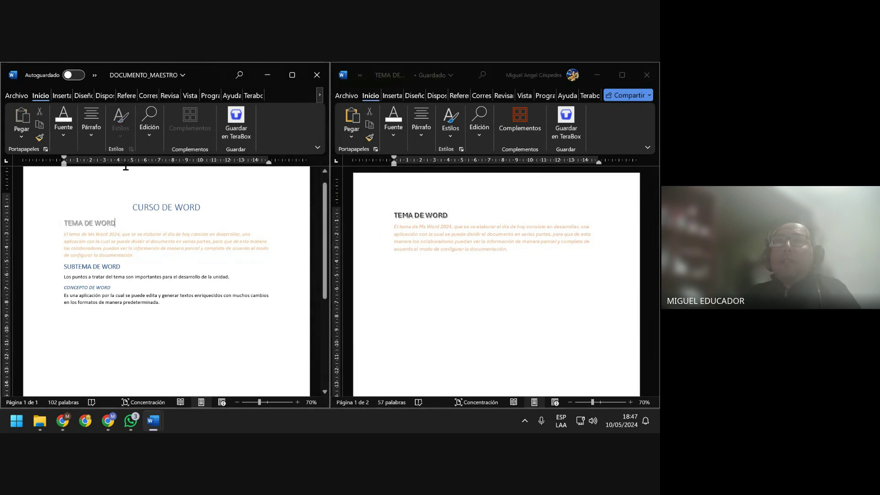
Close the TEMA DE WORD window with its X and maximize the DOCUMENTO_MAESTRO window
left_click(489, 216)
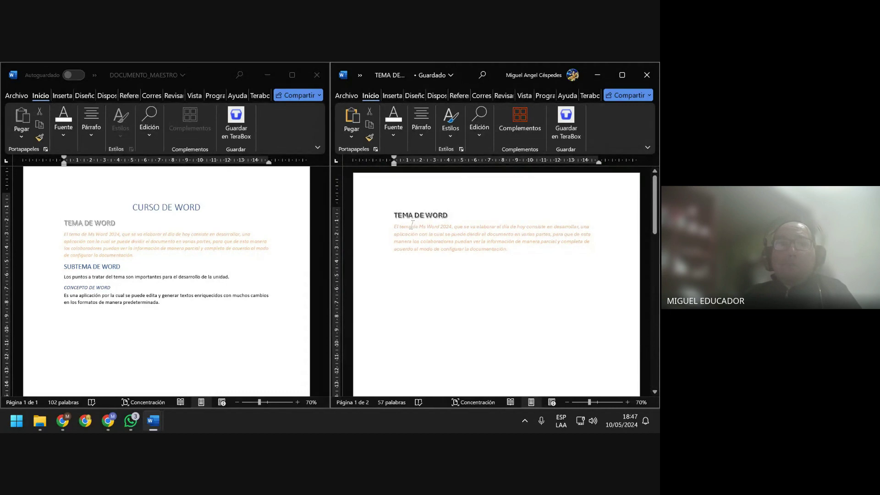
left_click(193, 220)
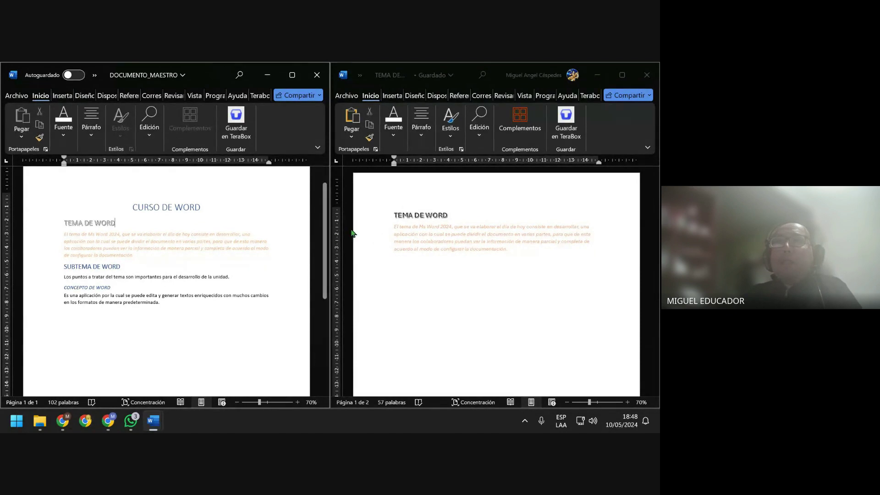
left_click(461, 215)
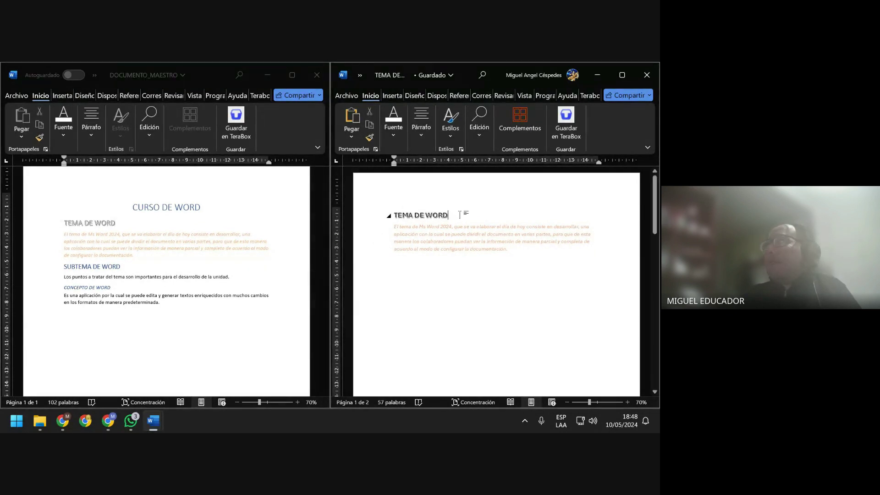
left_click(346, 95)
left_click(380, 243)
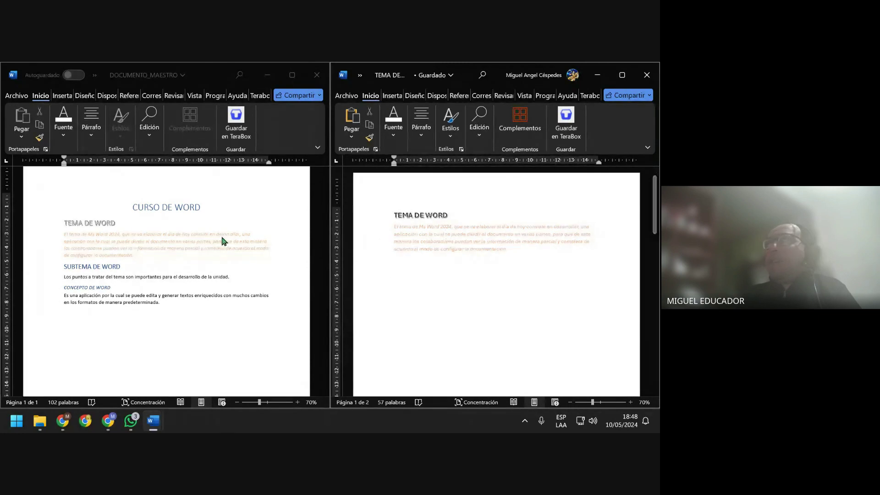
left_click(646, 75)
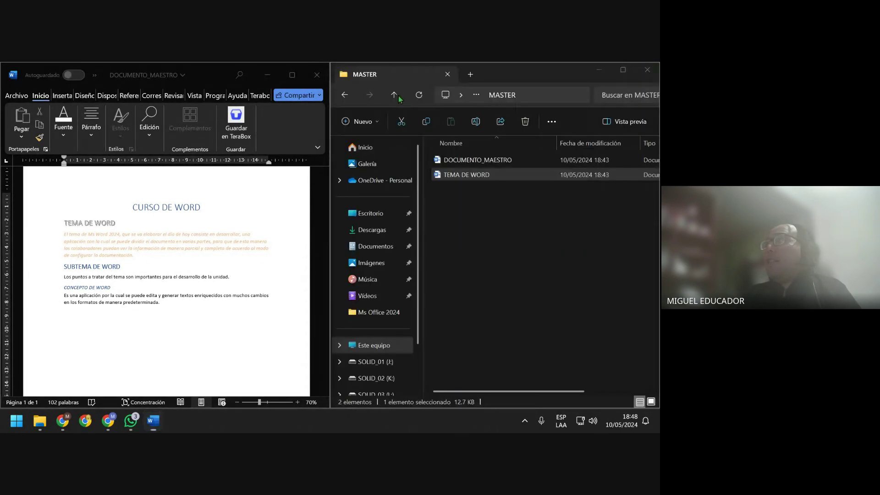
left_click(292, 75)
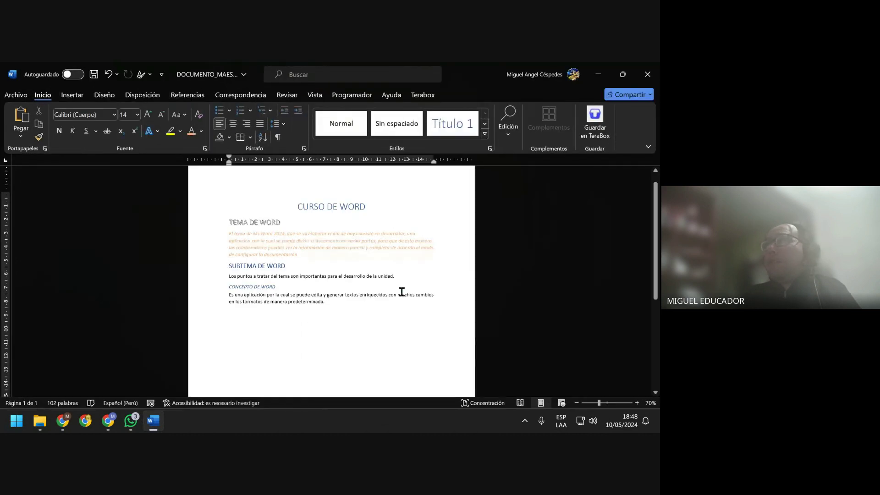
scroll(402, 292, "up", 3, "ctrl")
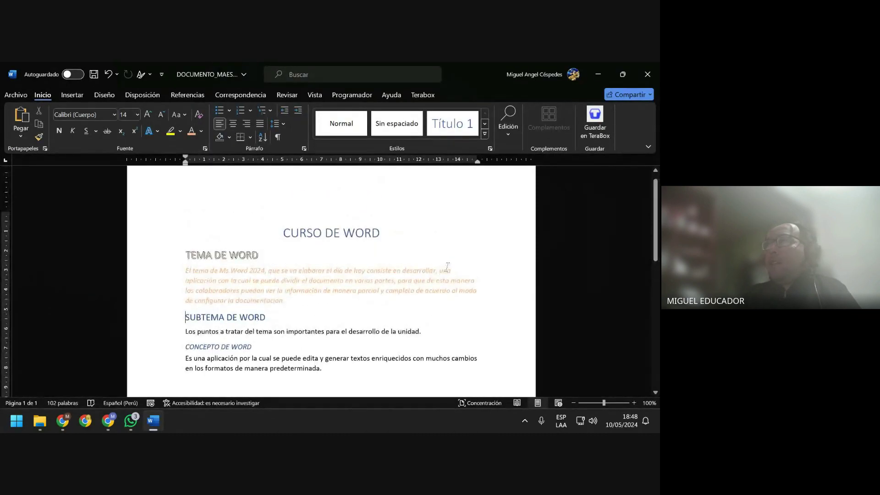
Save DOCUMENTO_MAESTRO, then make the TEMA DE WORD heading and paragraph black
left_click(94, 75)
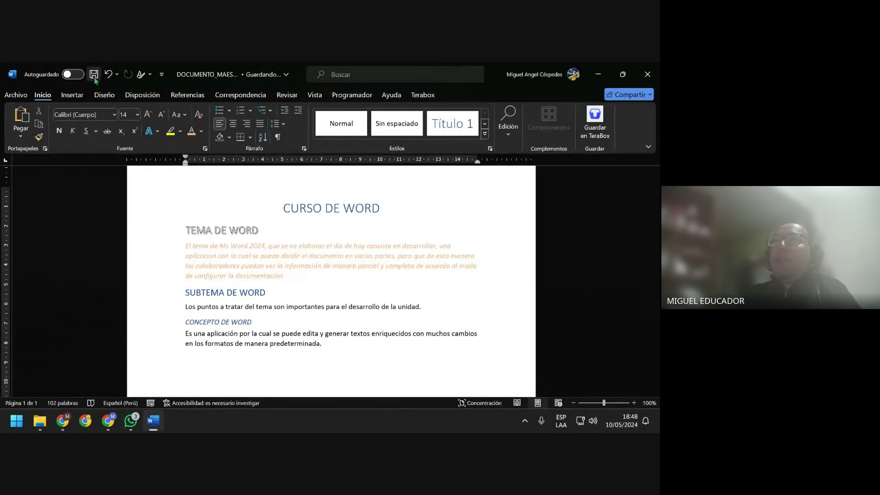
left_click(397, 231)
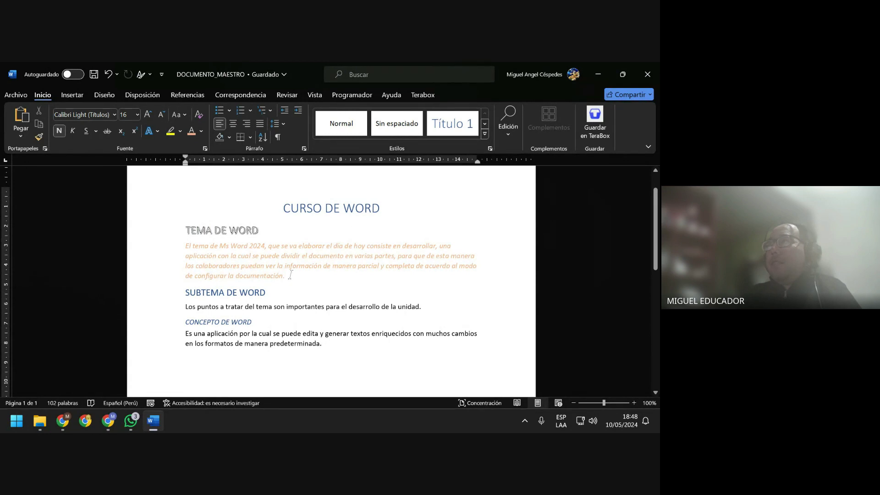
left_click_drag(290, 275, 182, 231)
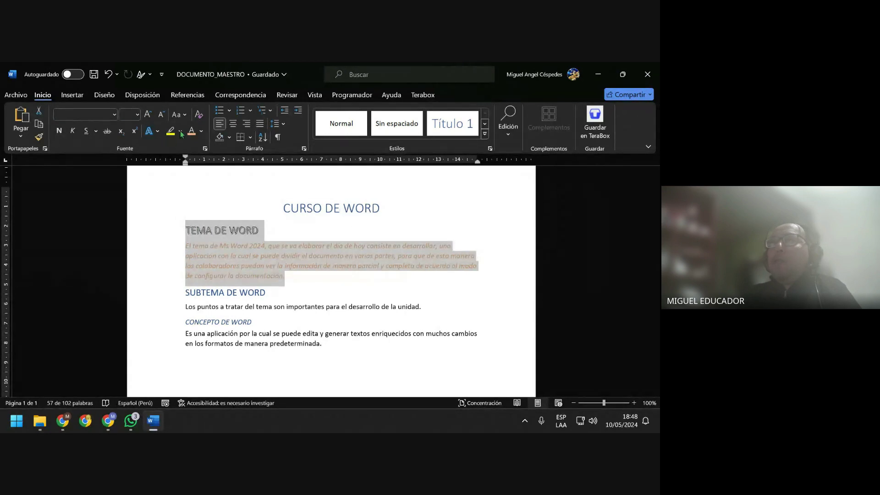
left_click(201, 131)
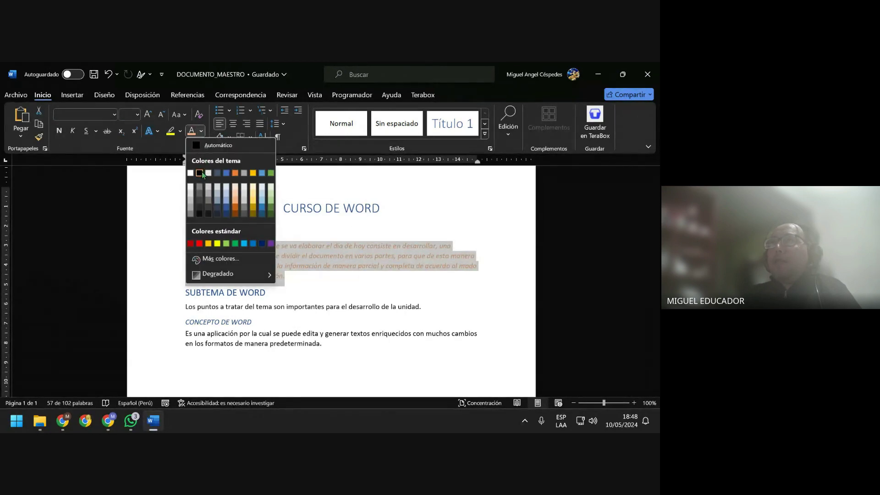
left_click(200, 174)
left_click(394, 279)
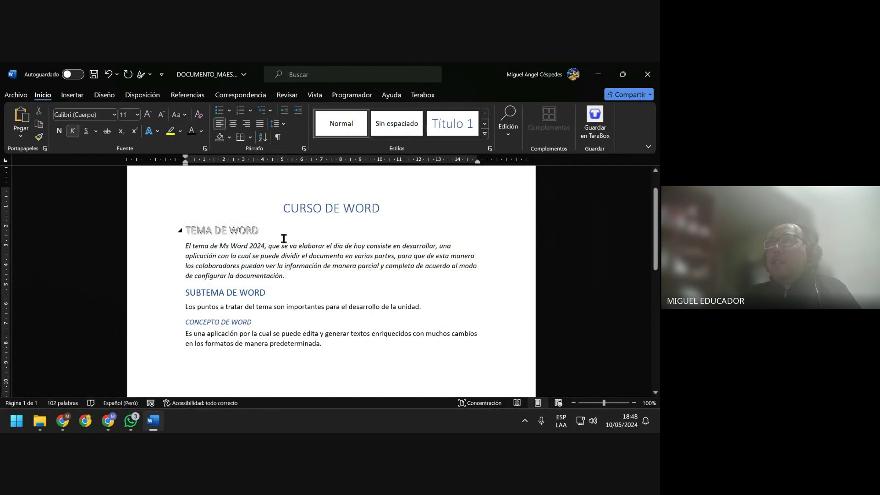
Clear the TEMA DE WORD heading's text effect and apply the Título 1 style
left_click_drag(260, 231, 185, 231)
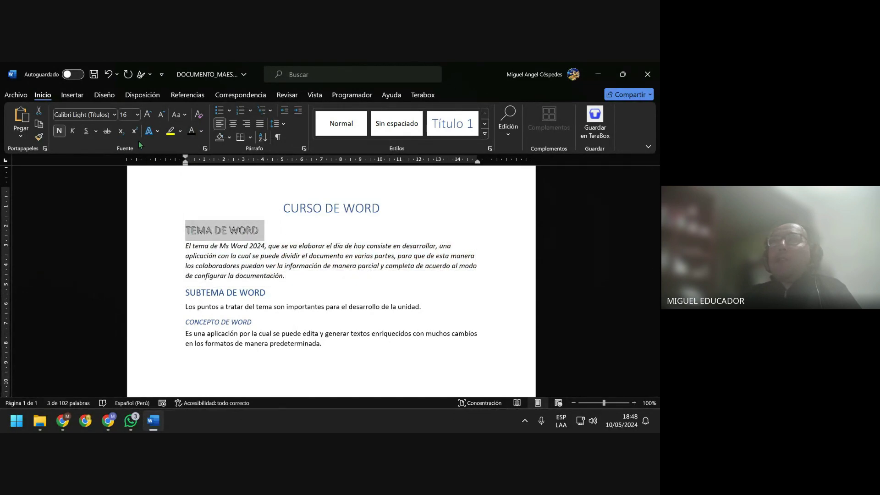
left_click(149, 133)
mouse_move(175, 238)
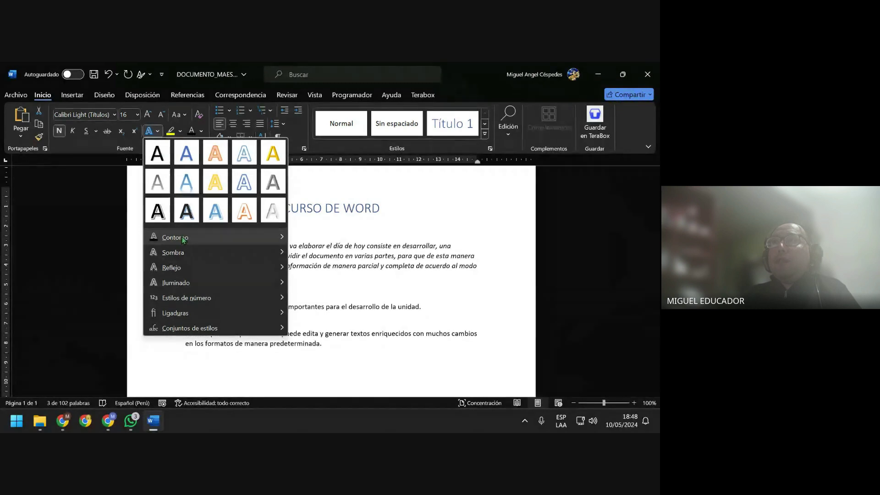
left_click(350, 123)
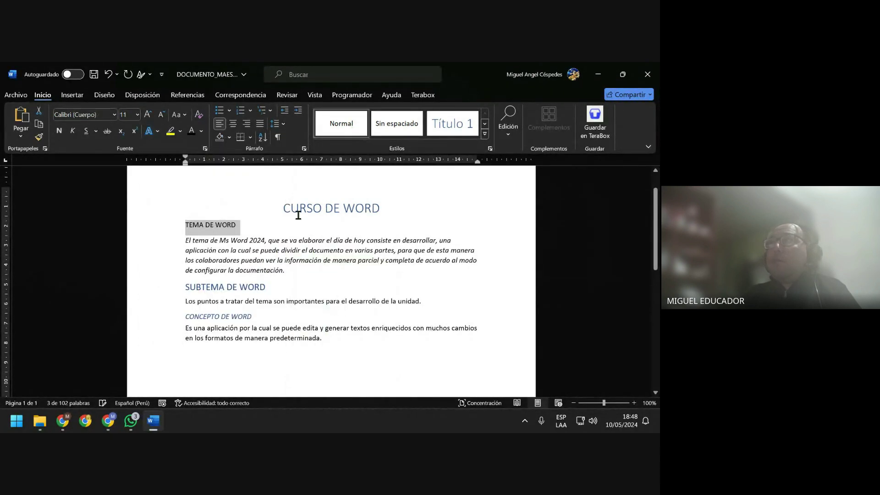
left_click(259, 231)
left_click_drag(238, 224, 185, 225)
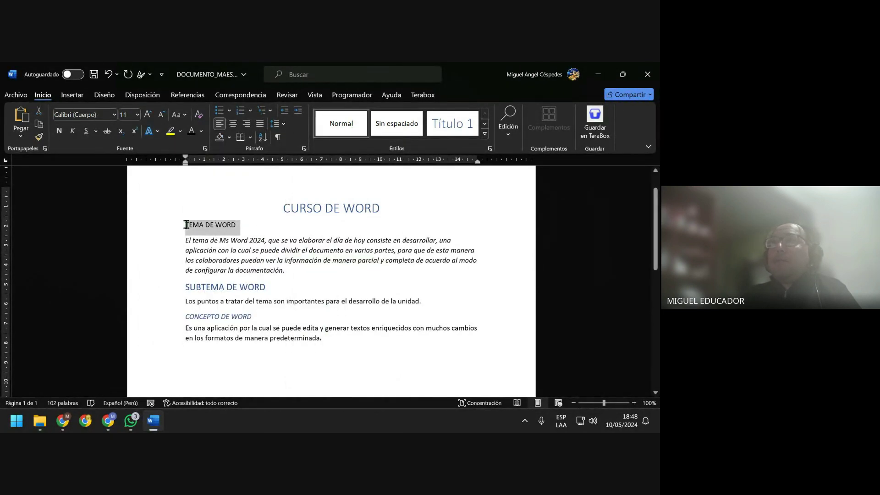
left_click(458, 129)
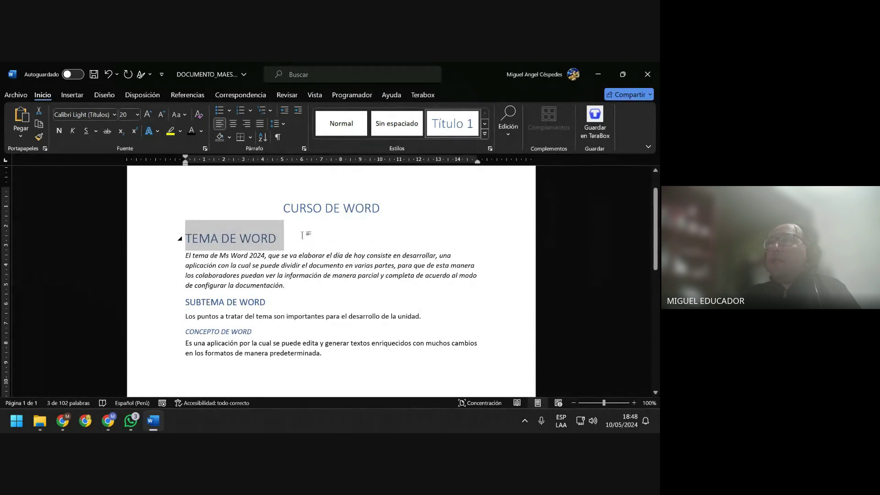
left_click(311, 239)
Restyle the TEMA DE WORD heading as Título 2 and save the master document
left_click_drag(302, 237, 168, 239)
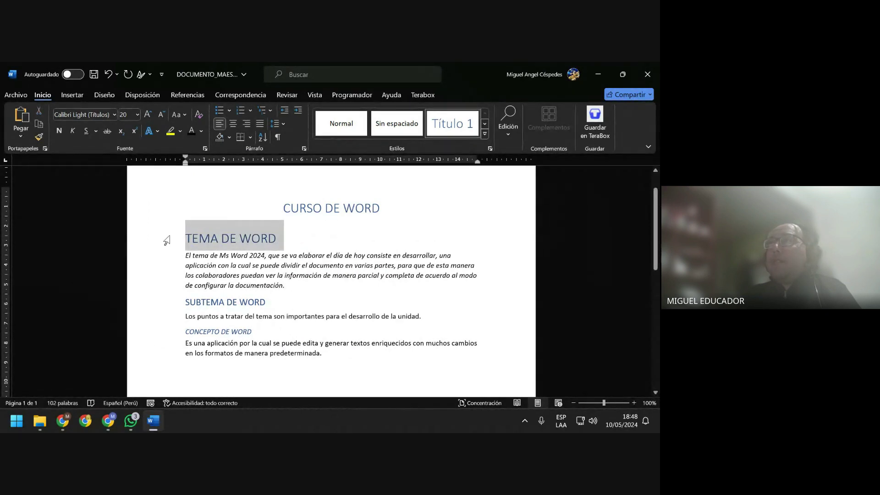
left_click(485, 134)
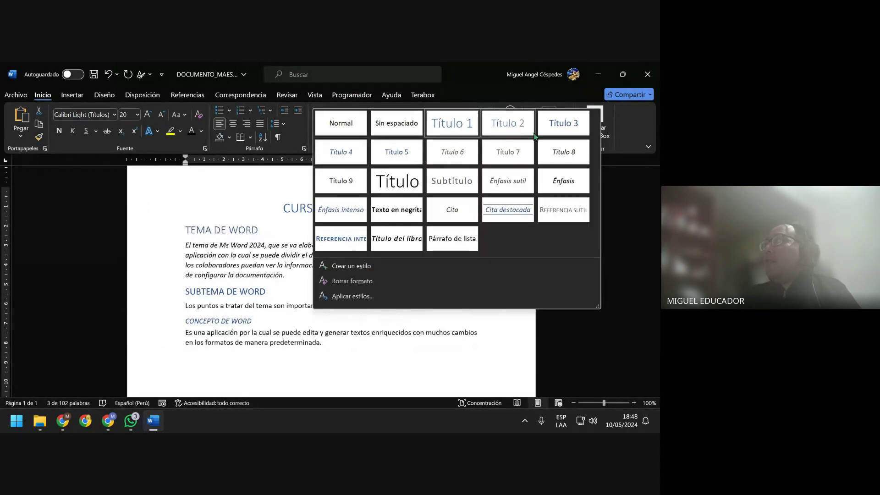
left_click(510, 123)
left_click(324, 238)
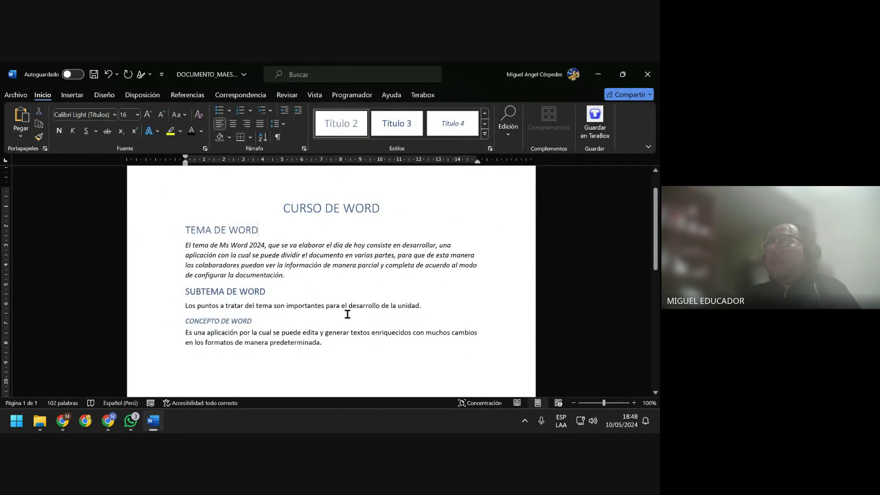
left_click(94, 74)
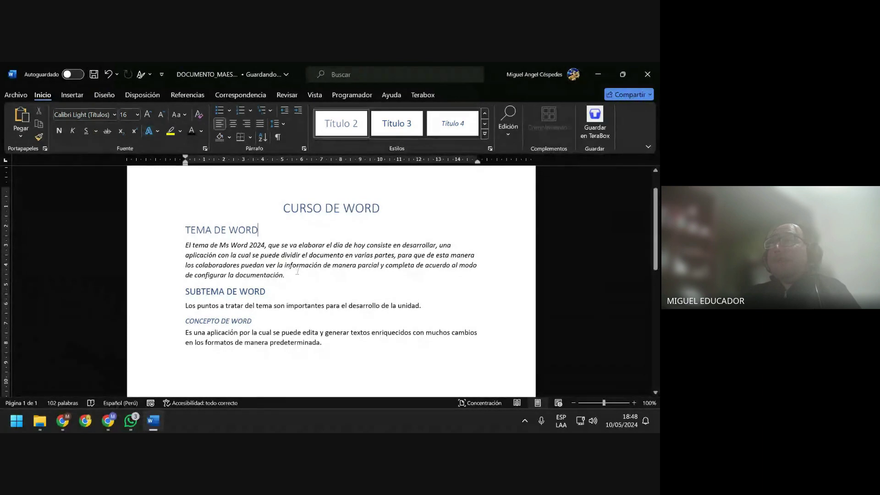
Check the formatting of the CURSO DE WORD title and CONCEPTO DE WORD heading
left_click(297, 279)
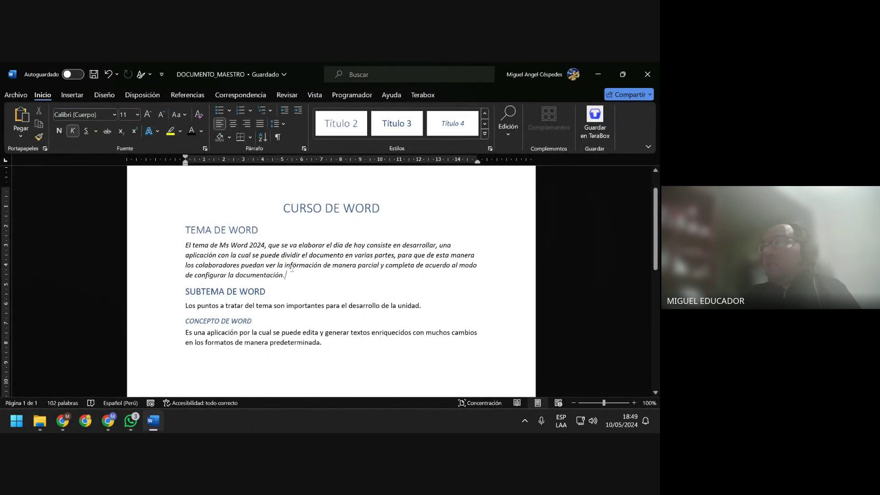
left_click(422, 209)
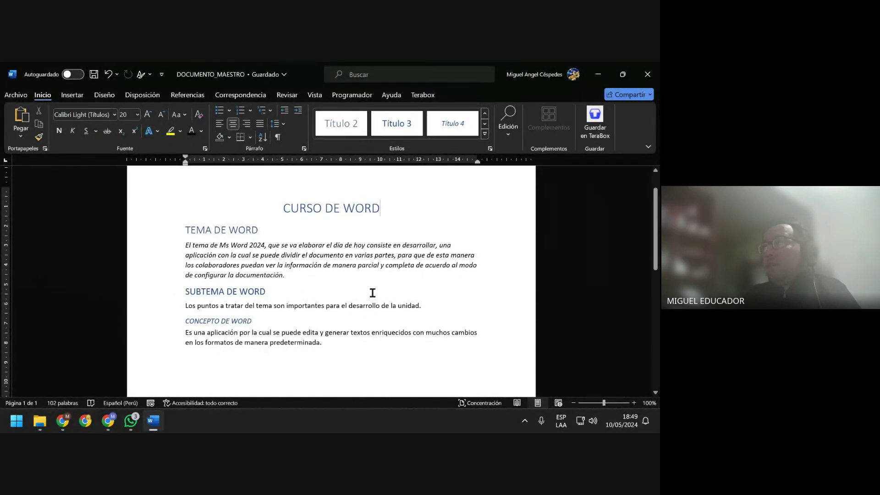
left_click(348, 321)
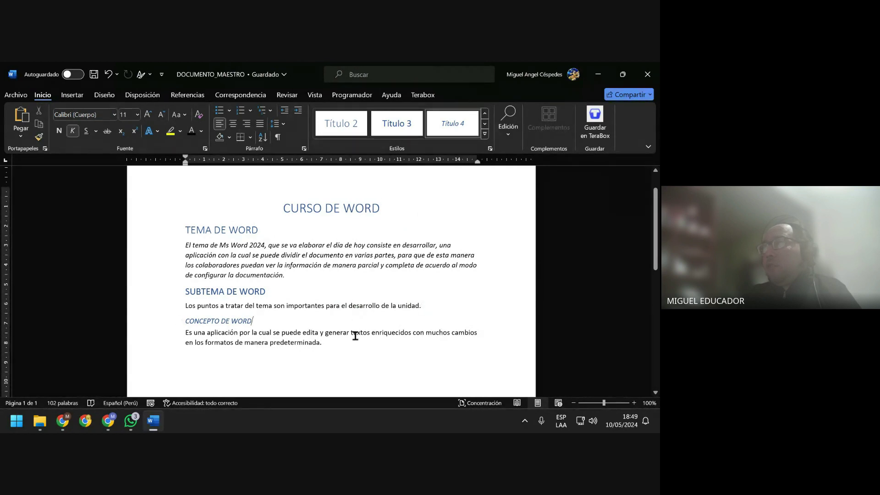
left_click(344, 344)
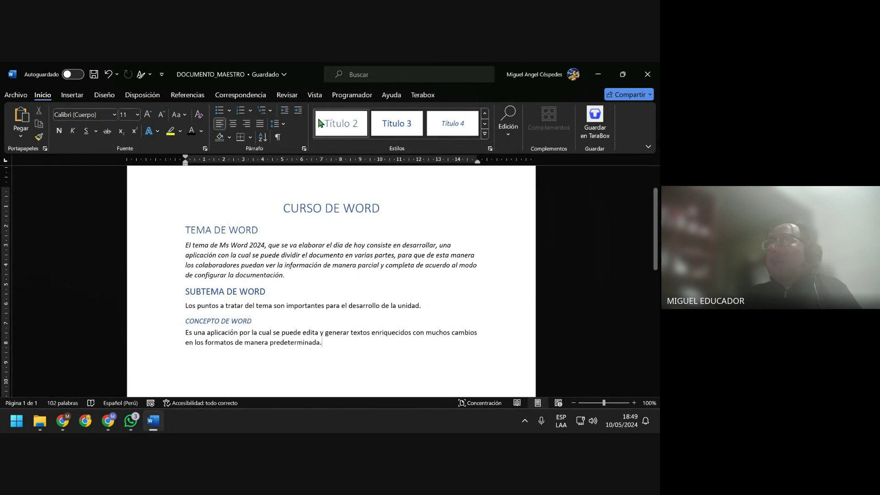
Switch to Outline view and check the levels of CURSO, TEMA and SUBTEMA DE WORD
left_click(315, 96)
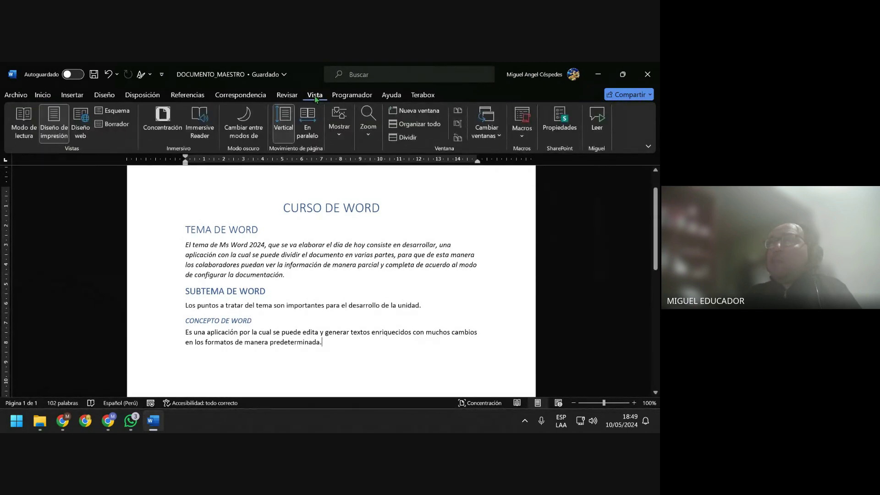
left_click(112, 110)
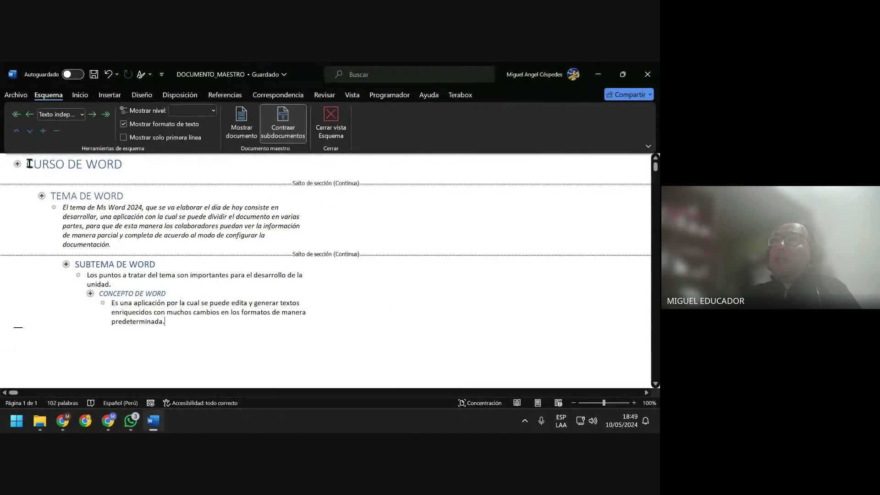
left_click_drag(28, 164, 356, 324)
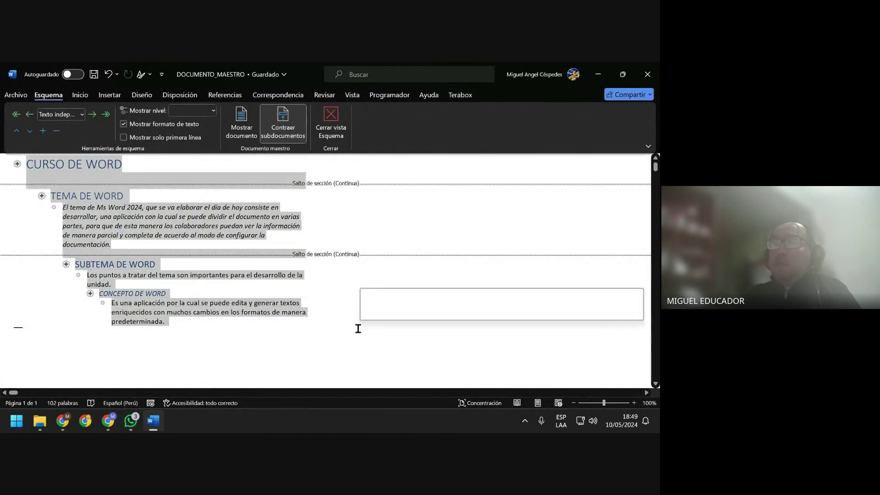
left_click(232, 324)
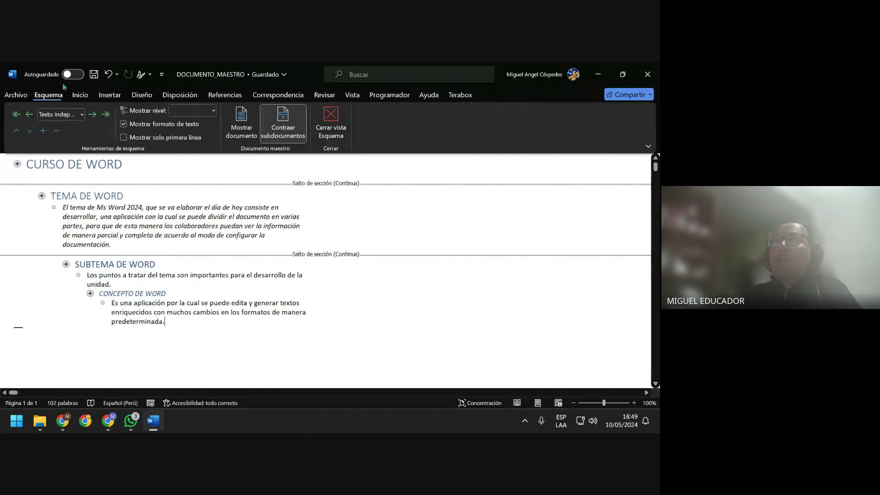
left_click(187, 164)
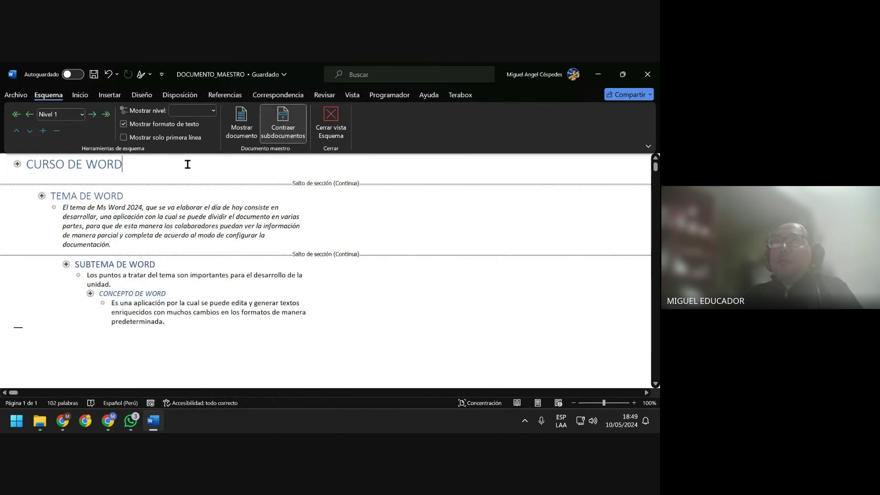
left_click(316, 193)
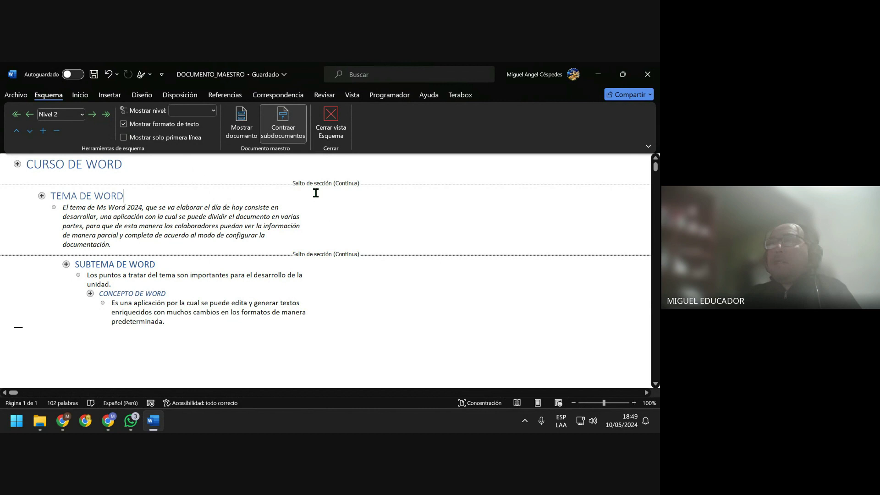
left_click(184, 265)
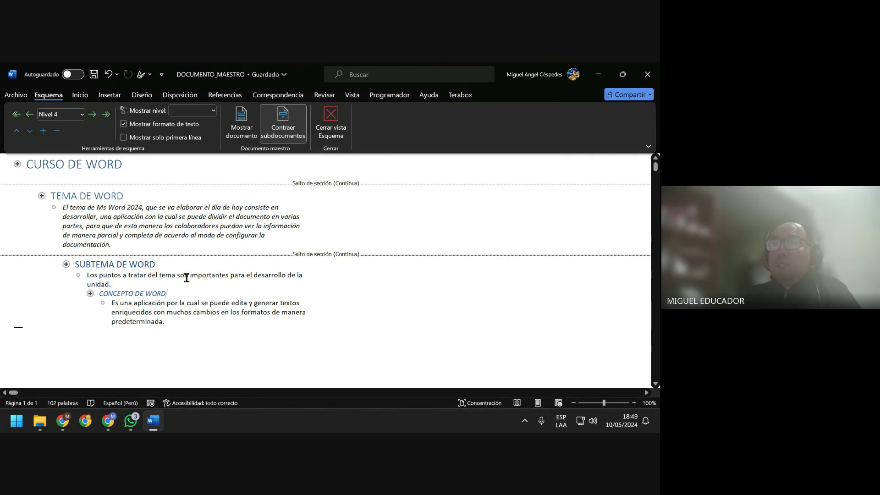
left_click(185, 265)
Turn on Mostrar documento to show the master document tools
left_click(239, 134)
left_click(240, 135)
left_click(239, 134)
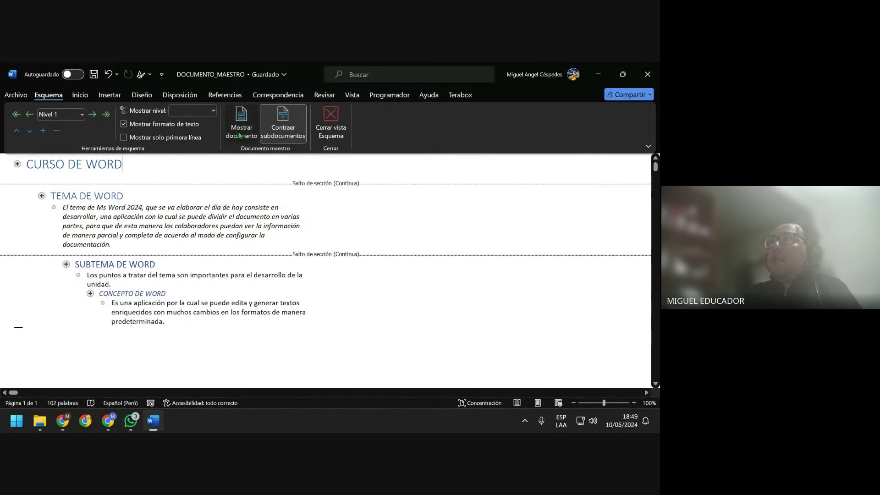
left_click(239, 134)
left_click(239, 134)
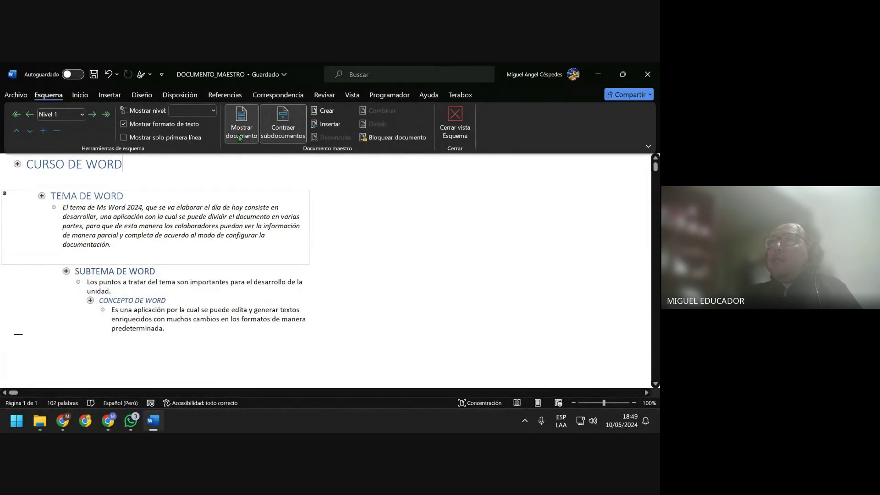
left_click(275, 257)
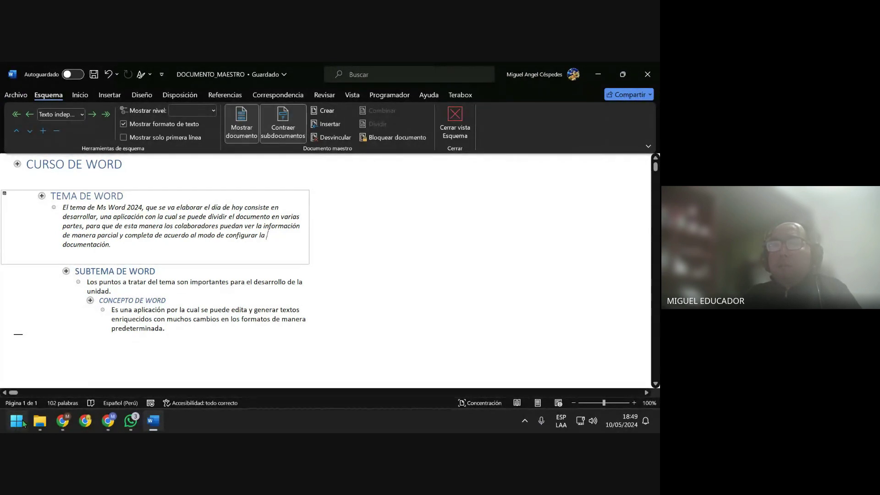
mouse_move(40, 421)
left_click(44, 339)
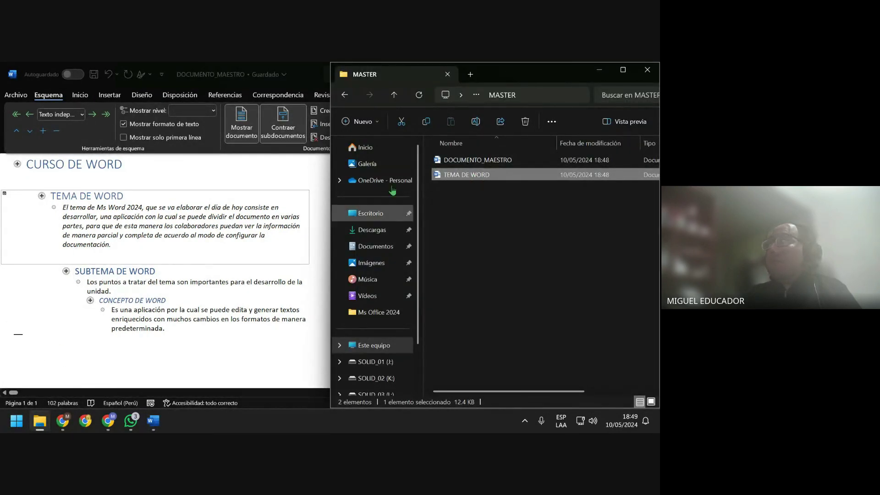
left_click(599, 71)
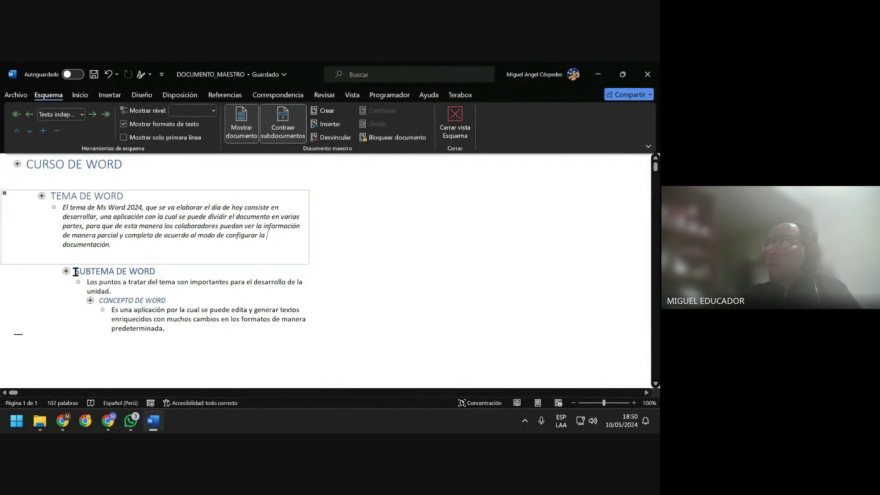
Select the SUBTEMA DE WORD section, screenshot the Word window with Win+Shift+S, and go to WhatsApp
left_click_drag(75, 271, 131, 281)
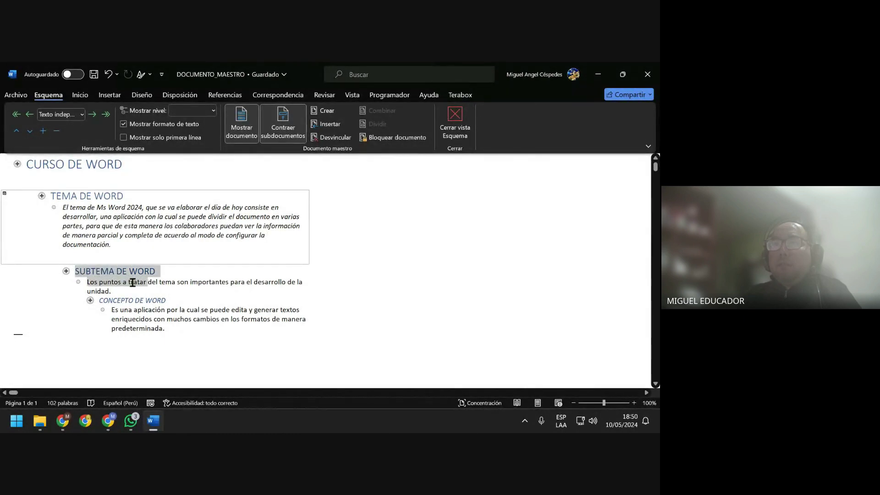
left_click_drag(133, 284, 134, 287)
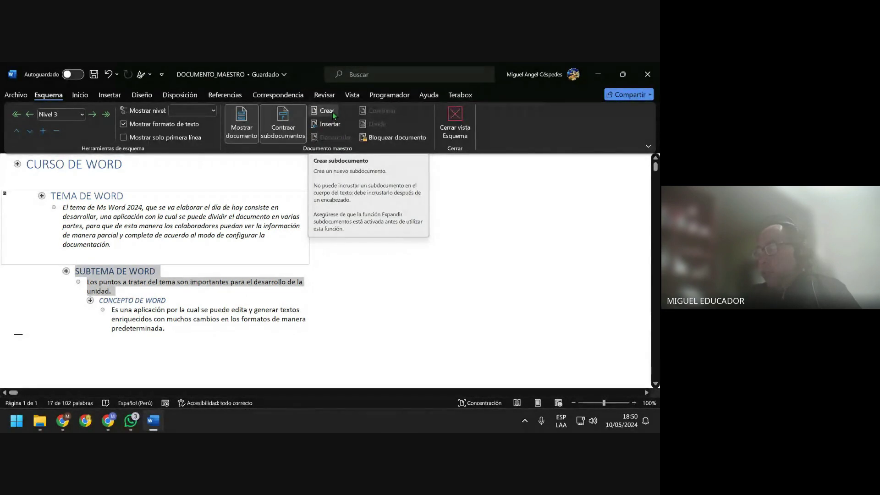
key("super+shift+s")
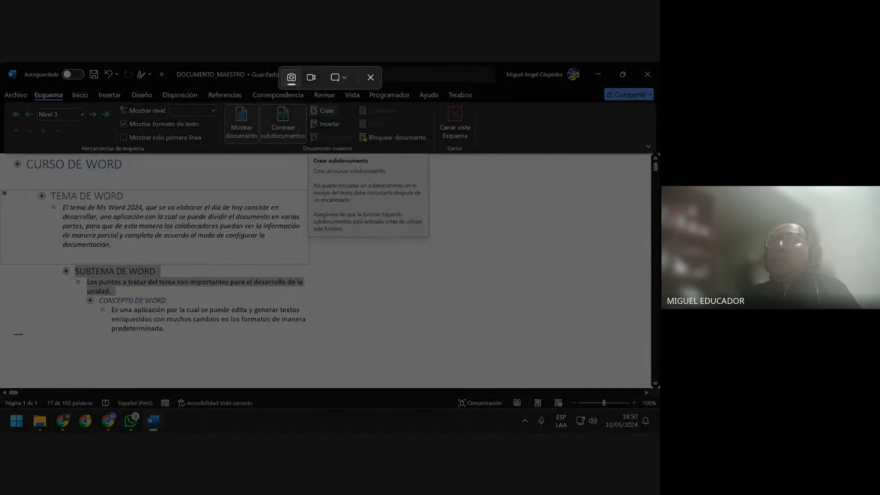
left_click_drag(1, 63, 659, 411)
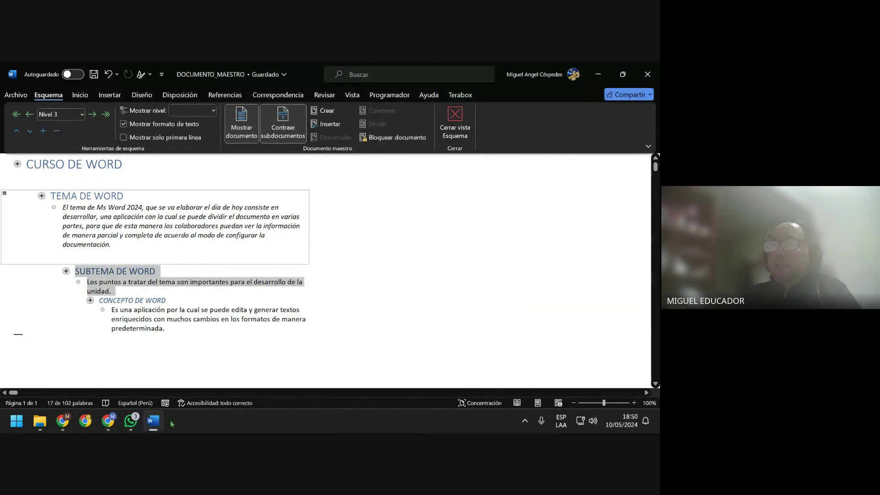
left_click(130, 421)
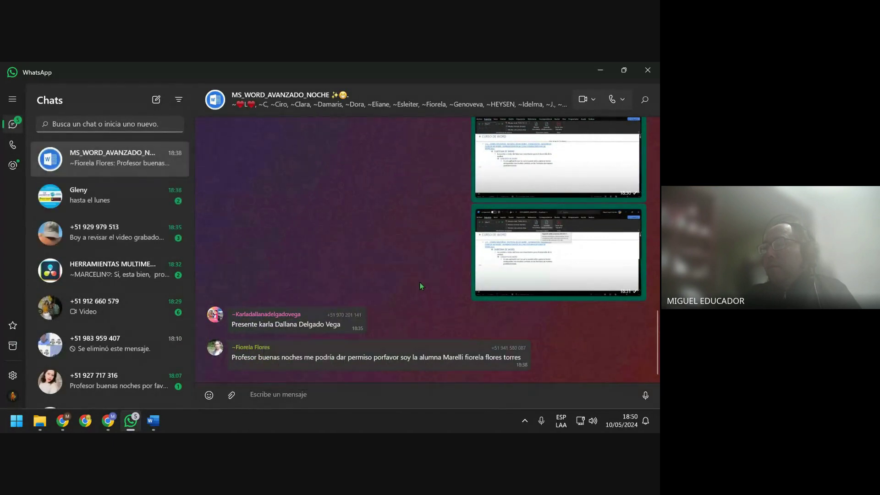
Paste the outline screenshot into the class group chat, send it, and minimize WhatsApp
key("ctrl+v")
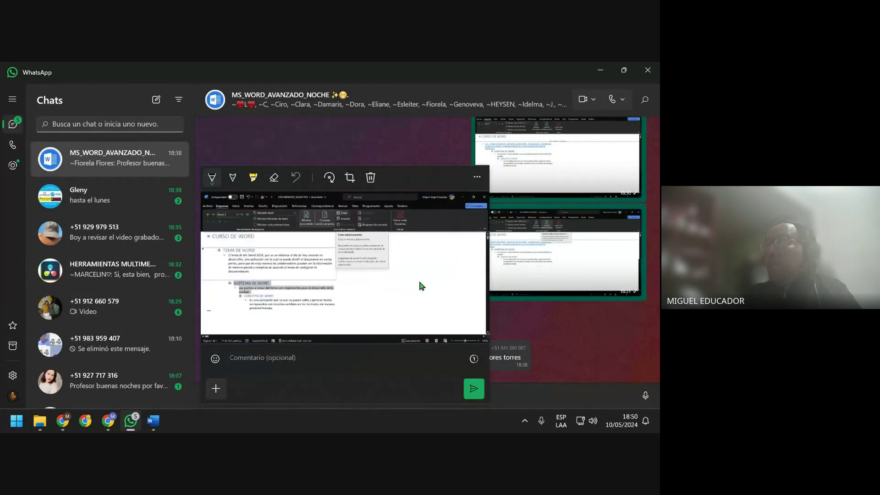
key("Escape")
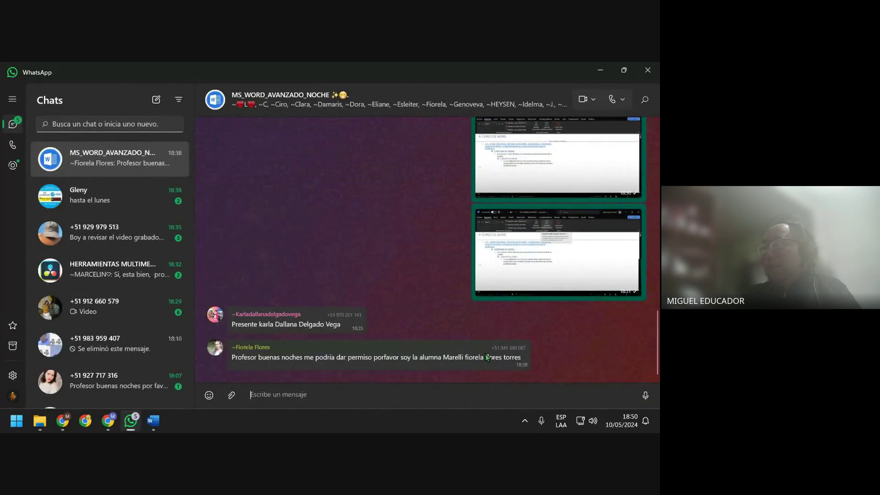
left_click(596, 68)
left_click(310, 305)
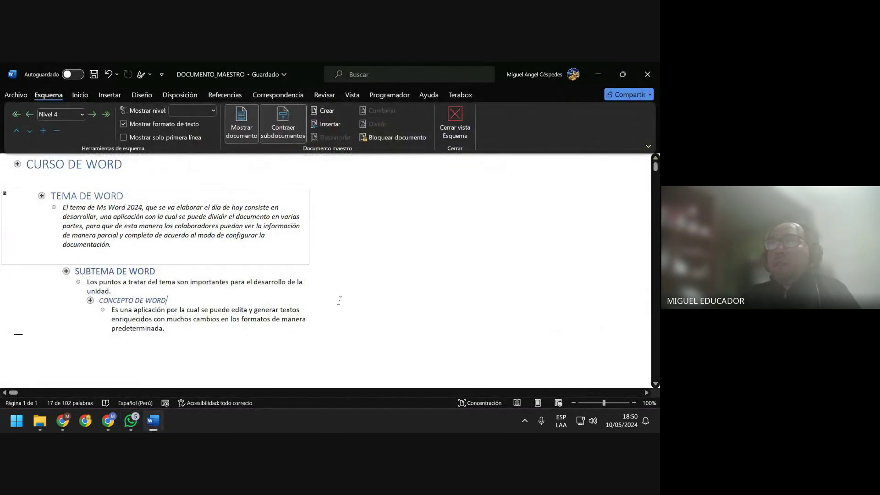
left_click(232, 294)
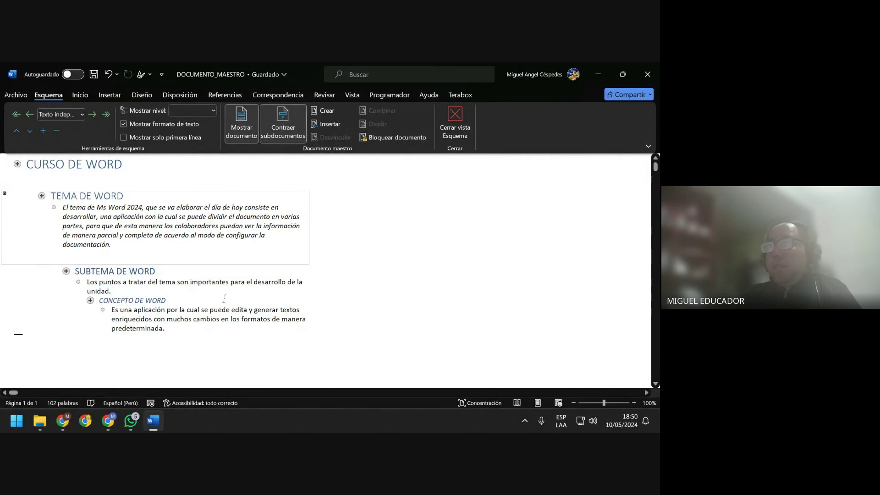
left_click(160, 247)
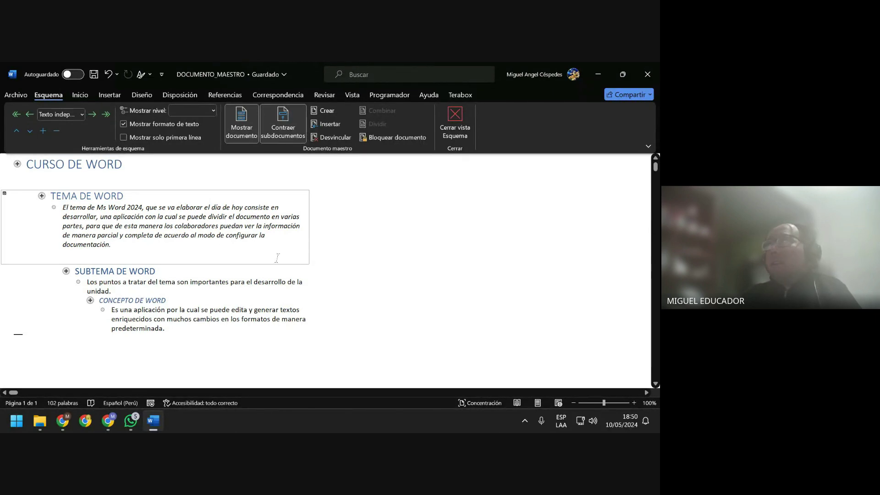
left_click(195, 290)
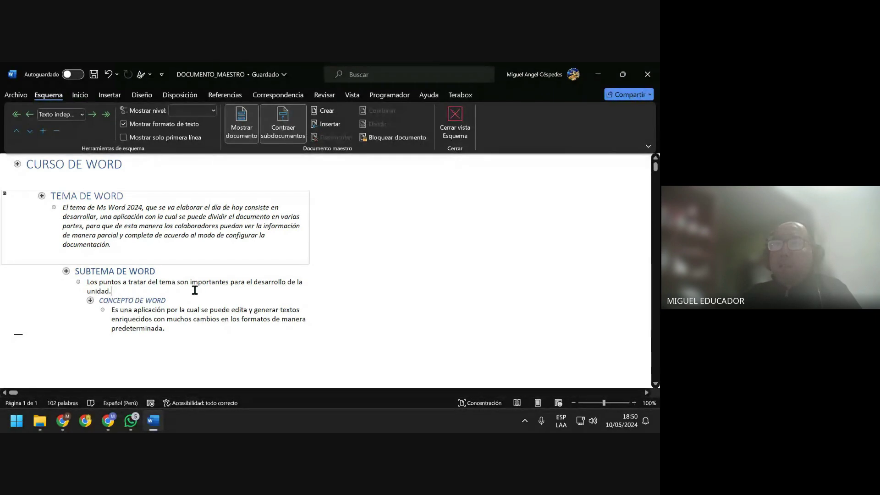
left_click(181, 326)
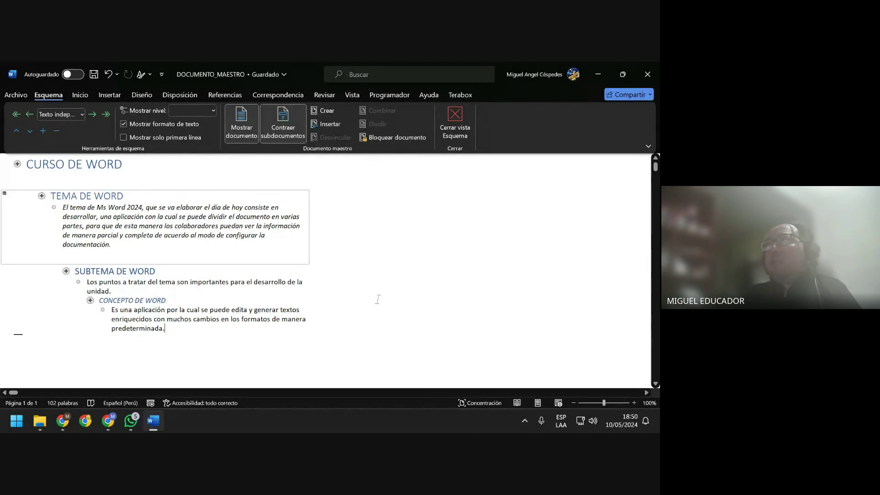
left_click(182, 250)
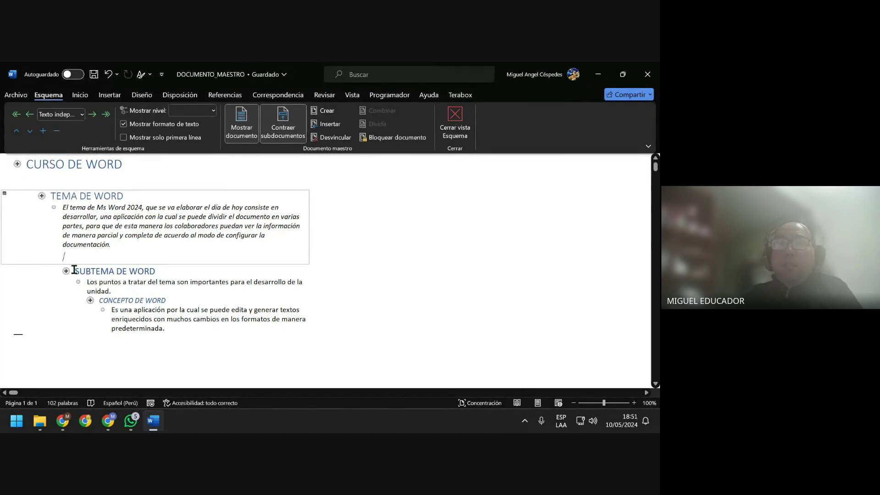
Turn the SUBTEMA DE WORD section into a boxed subdocument and save the master document
left_click_drag(74, 269, 121, 287)
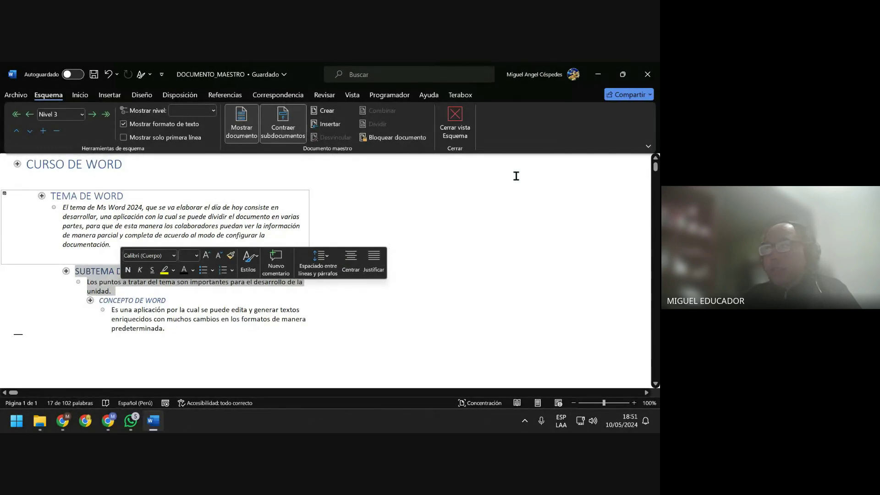
left_click(106, 277)
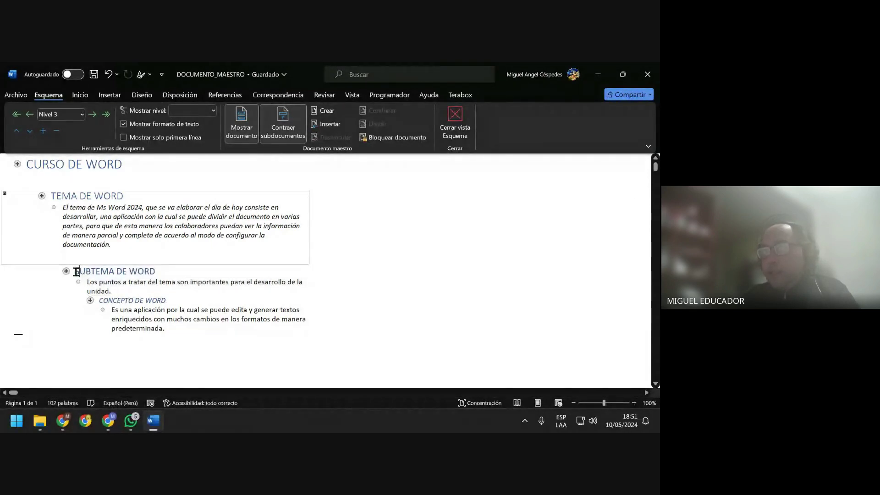
triple_click(121, 282)
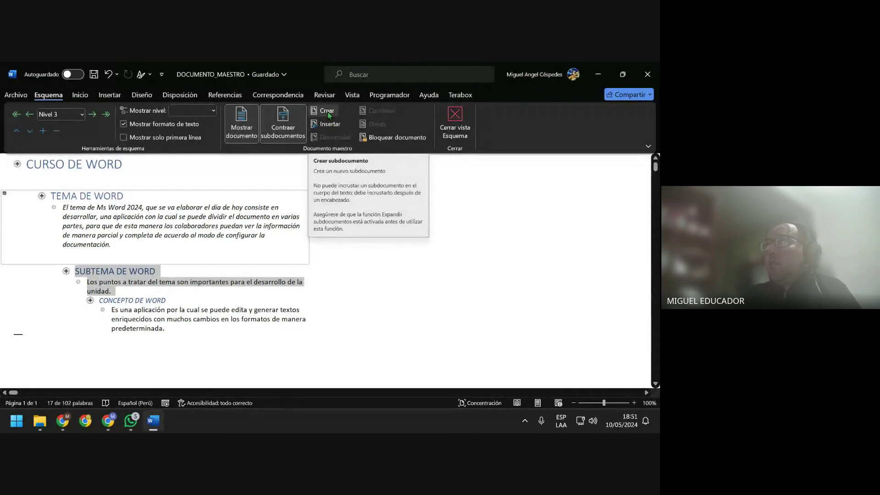
left_click(242, 127)
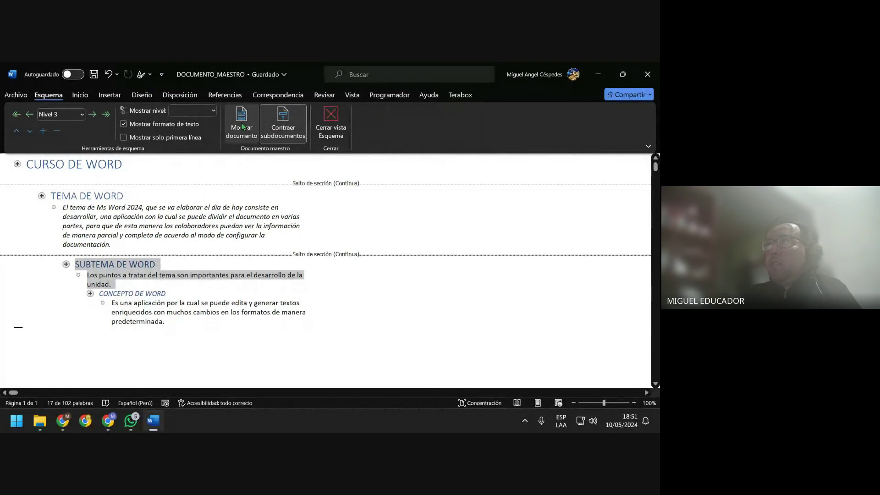
left_click(243, 127)
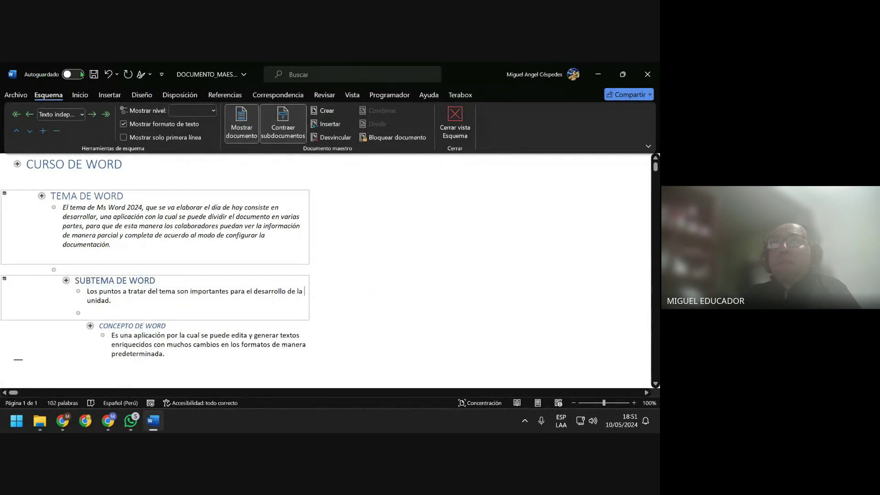
left_click(94, 74)
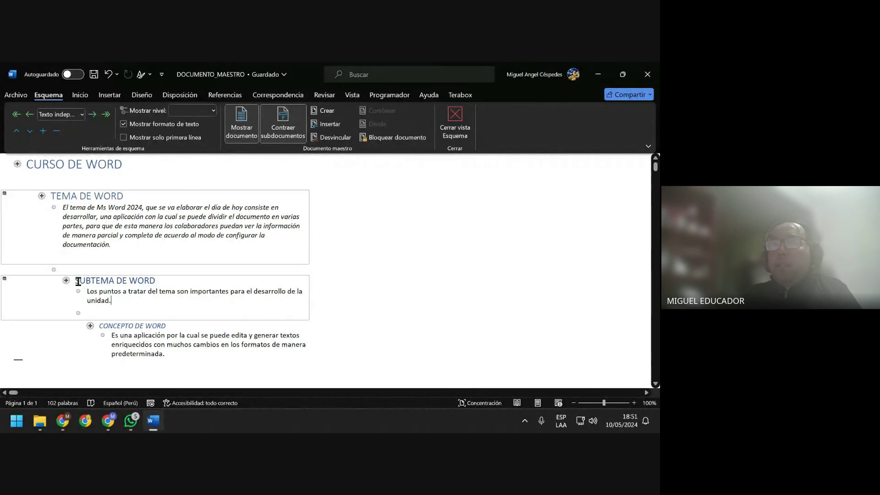
Select the CONCEPTO DE WORD heading together with its paragraph
left_click_drag(75, 281, 119, 301)
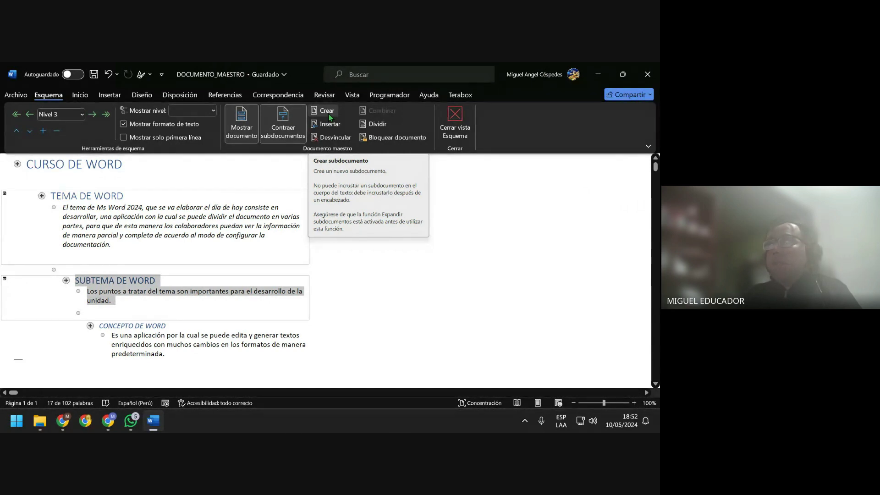
left_click(331, 271)
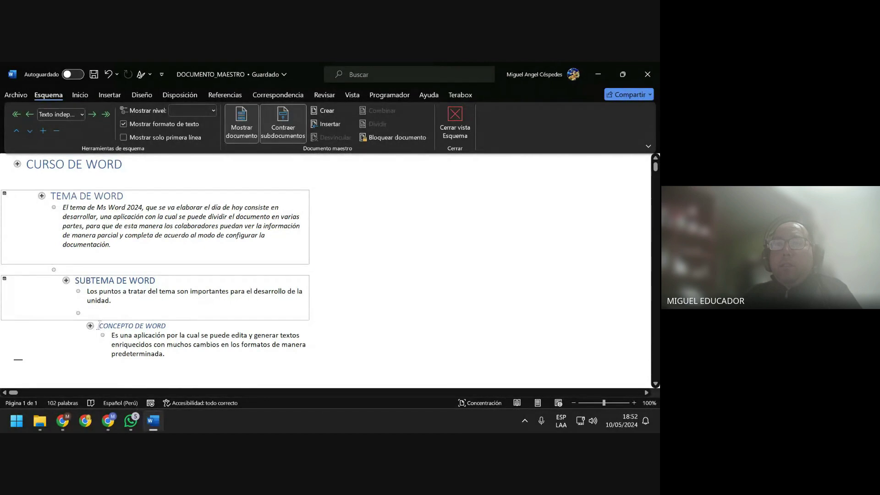
left_click_drag(99, 325, 170, 354)
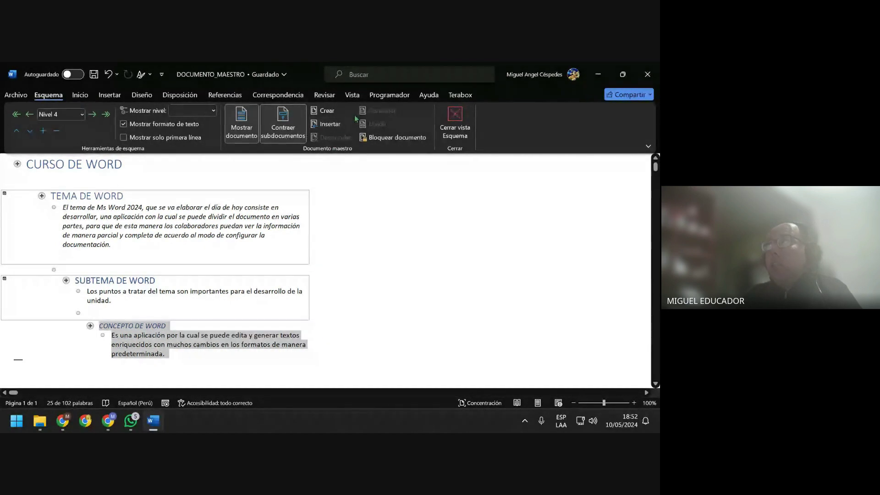
Make CONCEPTO DE WORD a subdocument and screenshot the Word outline
left_click(326, 110)
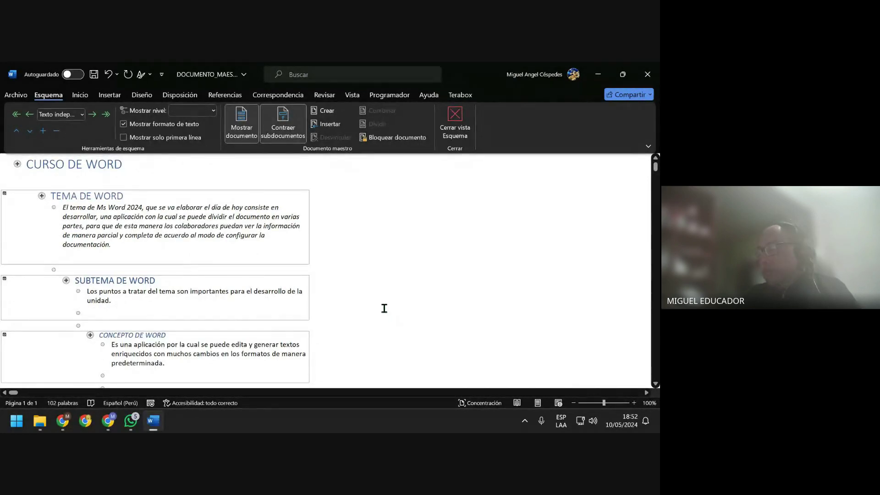
key("super+shift+s")
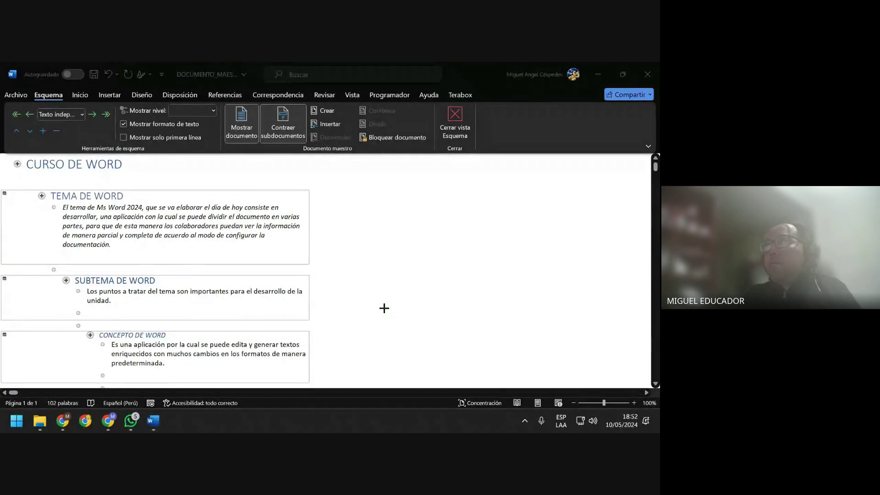
mouse_move(1, 62)
left_mouse_down()
mouse_move(659, 345)
mouse_move(659, 410)
left_mouse_up()
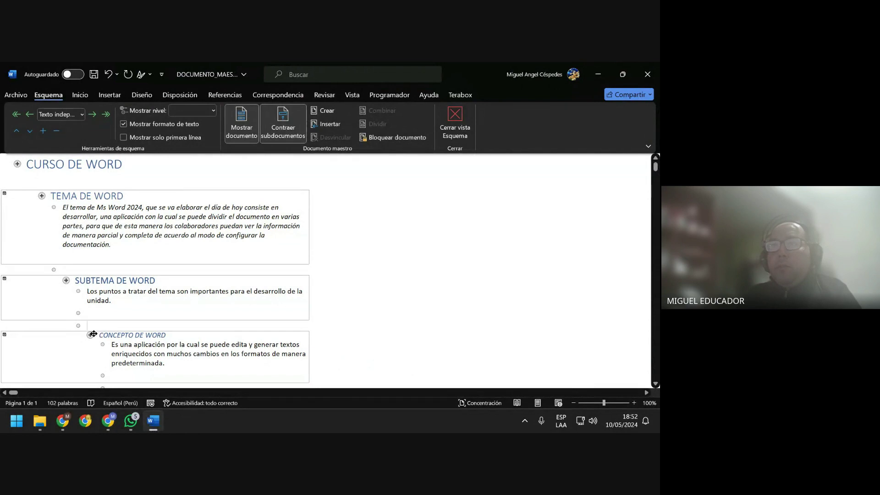
Save the master document and switch over to WhatsApp
left_click_drag(99, 335, 166, 363)
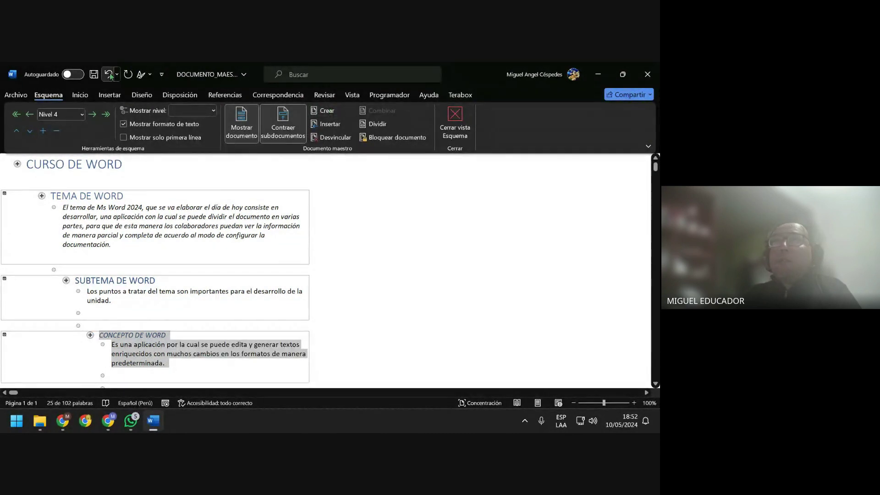
left_click(94, 74)
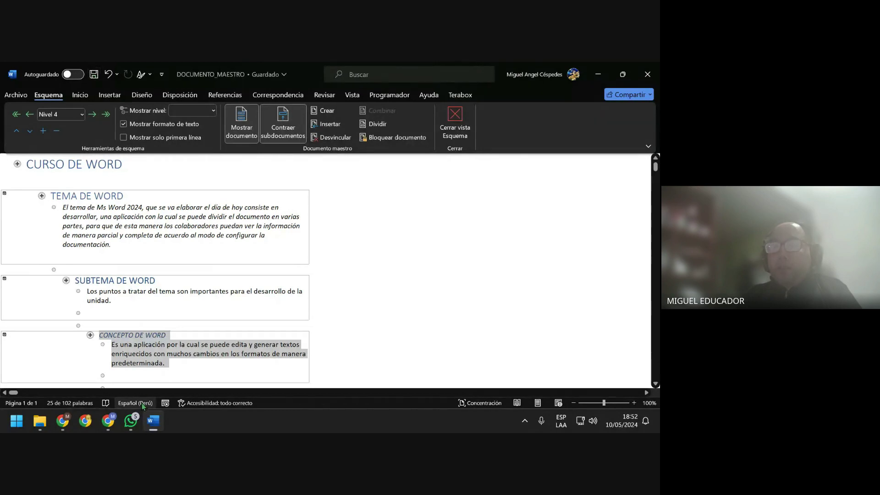
left_click(130, 421)
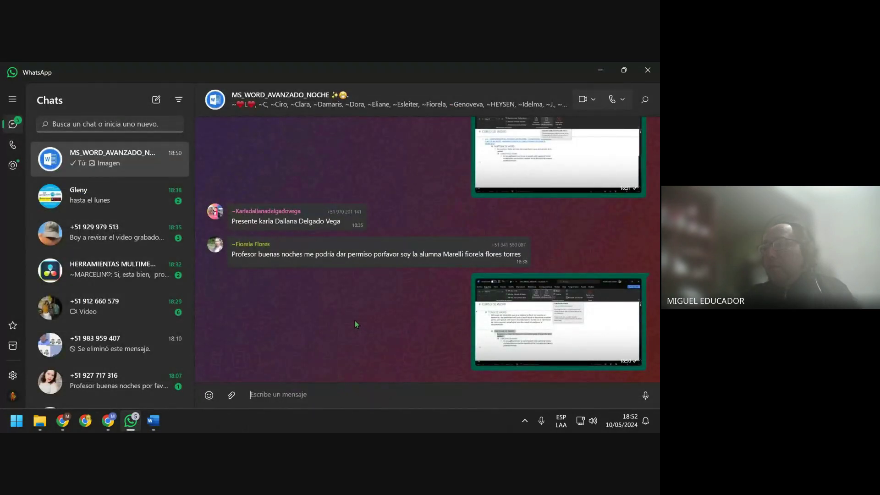
Paste and send the outline screenshot to the MS_WORD_AVANZADO_NOCHE group, then minimise WhatsApp
key("ctrl+v")
key("Return")
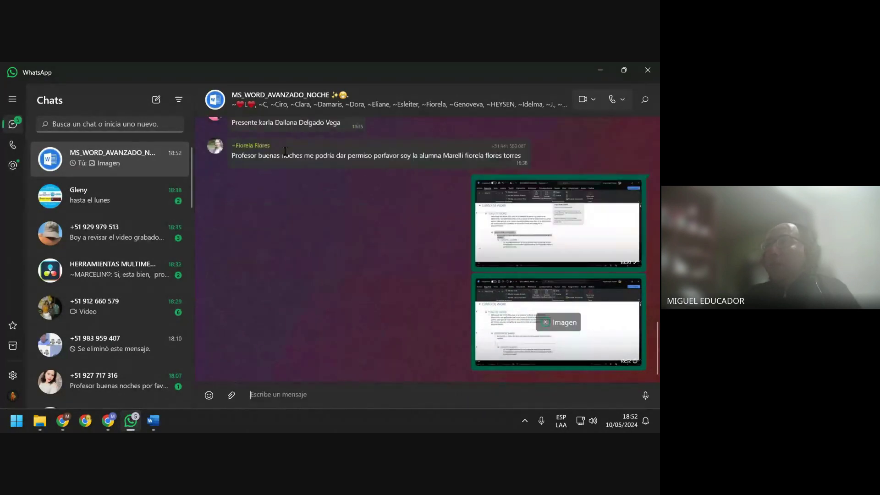
left_click(604, 72)
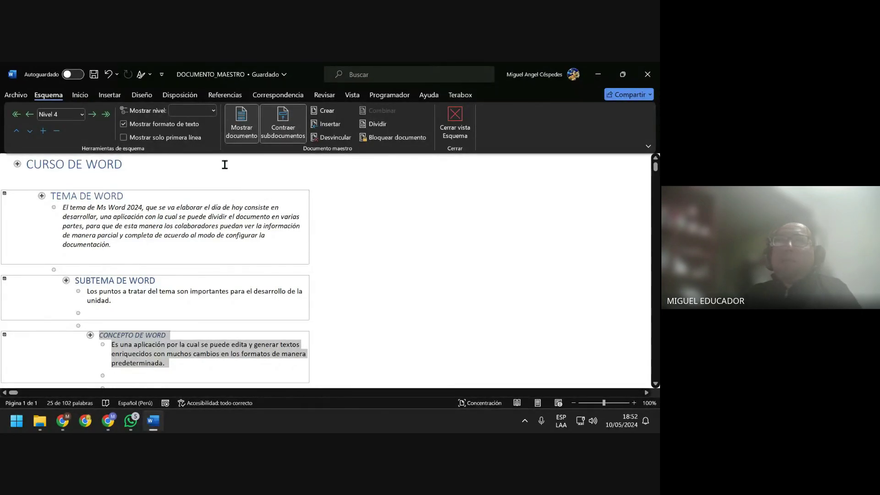
left_click(344, 201)
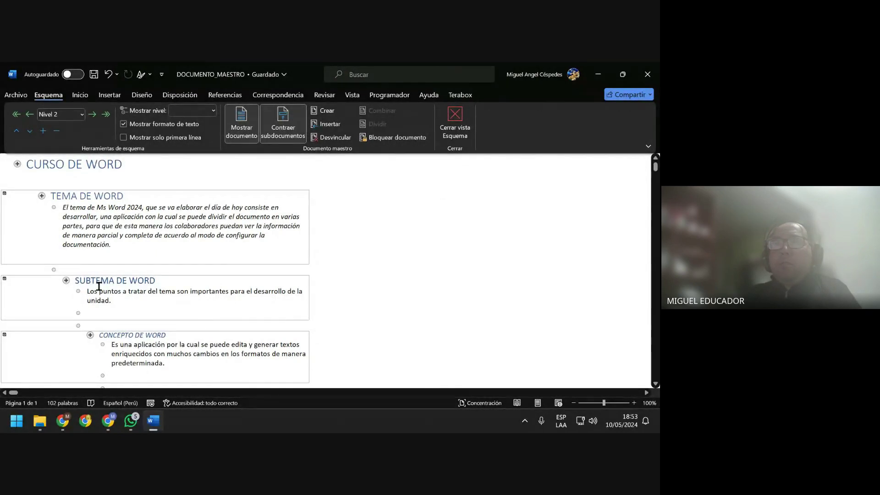
left_click(66, 280)
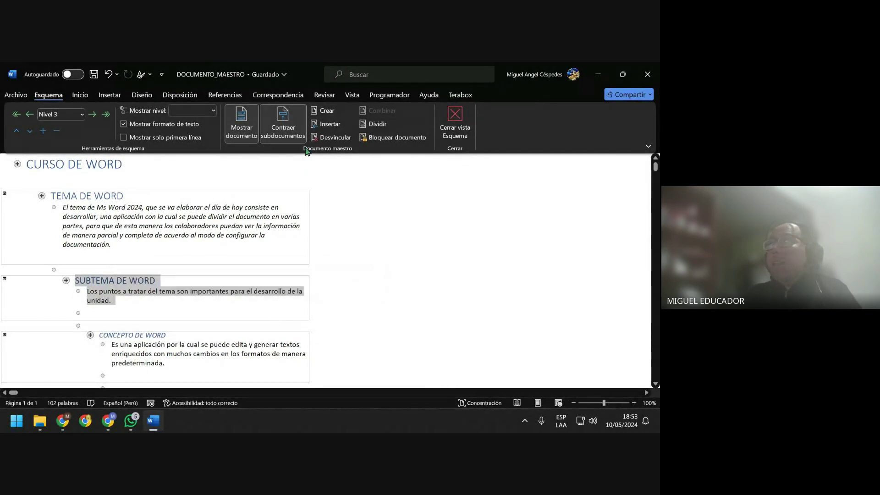
left_click(380, 289)
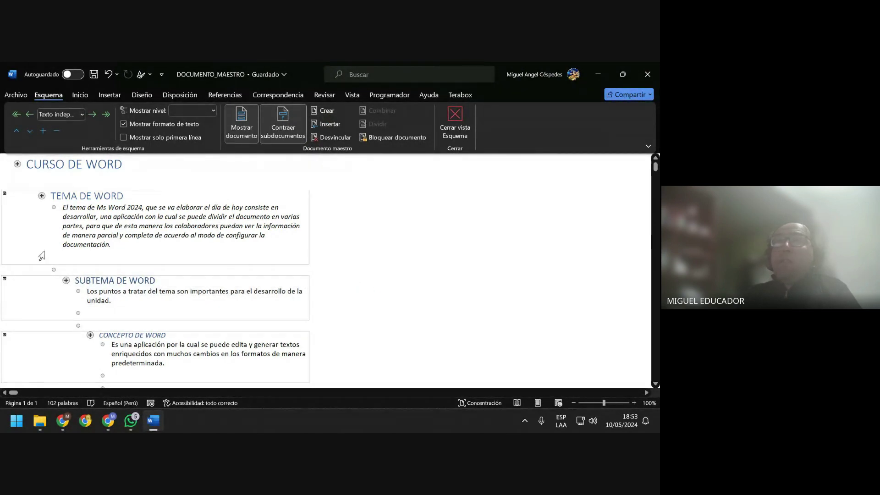
Close outline view, scroll through the combined page layout, and close Word
left_click(459, 121)
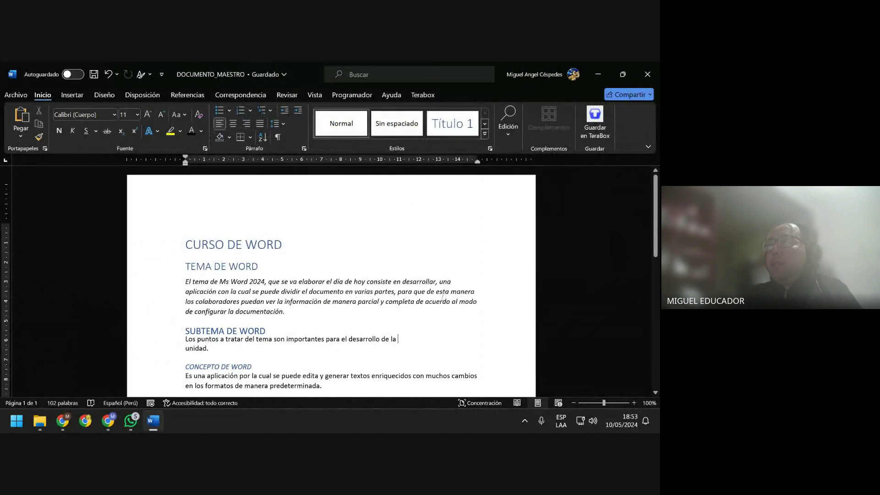
scroll(443, 296, "down", 2)
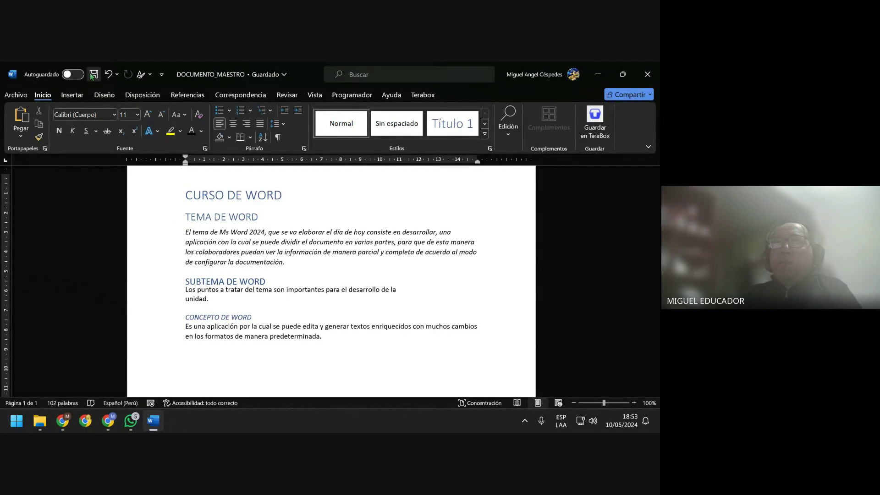
left_click(652, 77)
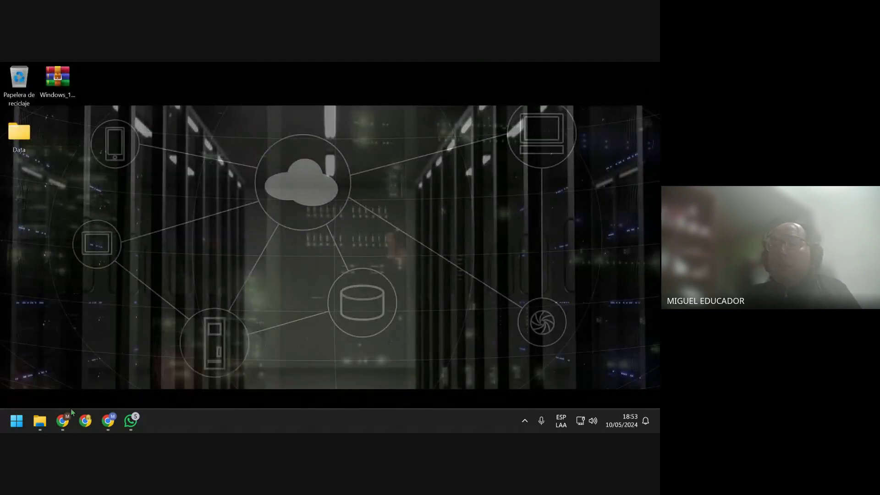
Show the MASTER folder maximised in File Explorer, listing DOCUMENTO_MAESTRO and the three subdocument files
left_click(39, 421)
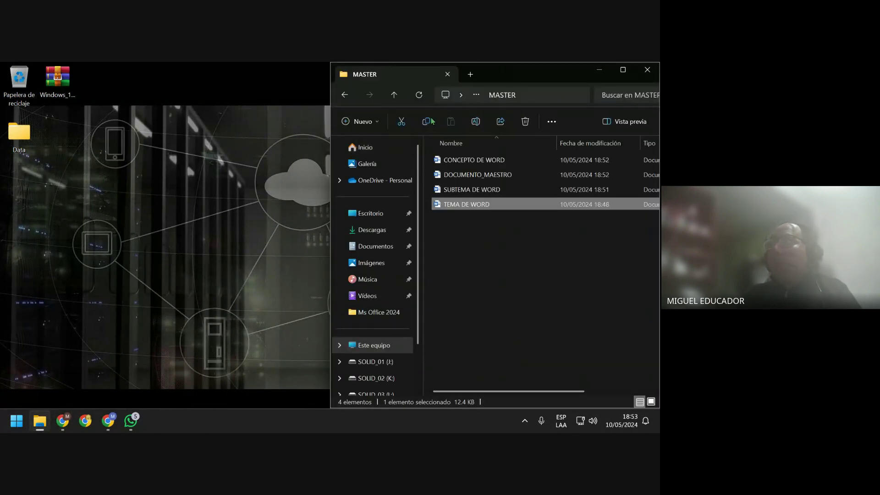
left_click(623, 70)
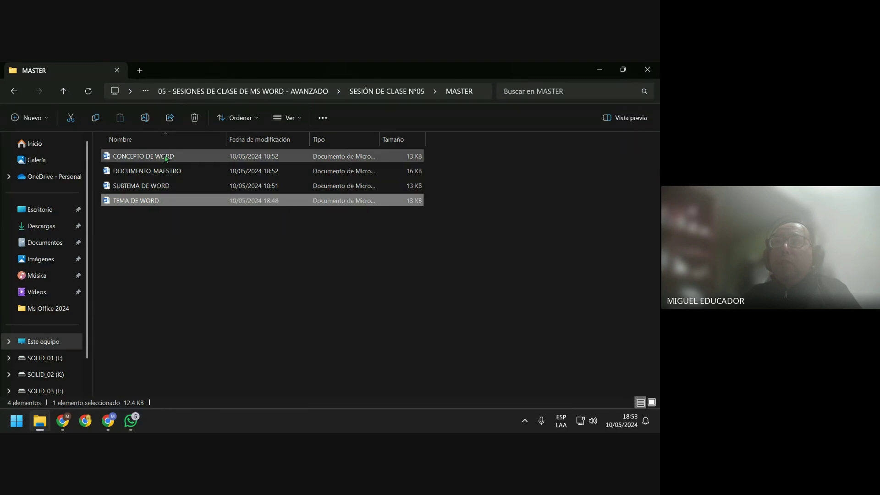
left_click(167, 224)
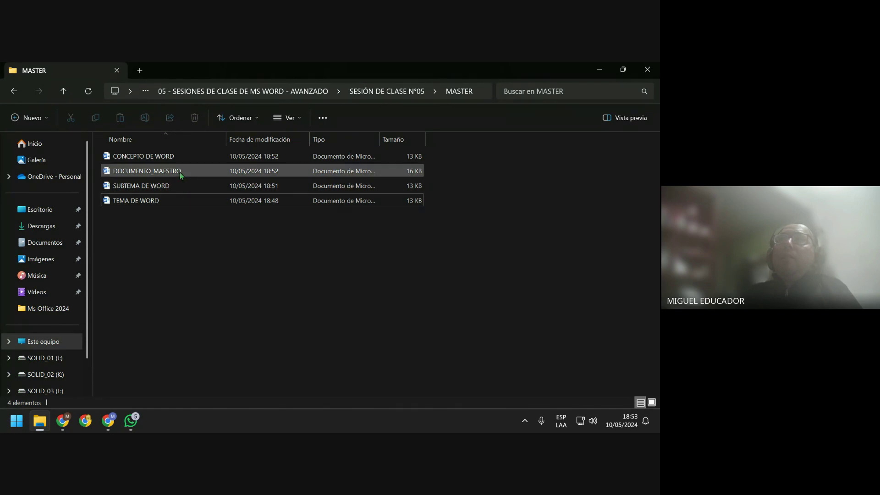
mouse_move(147, 171)
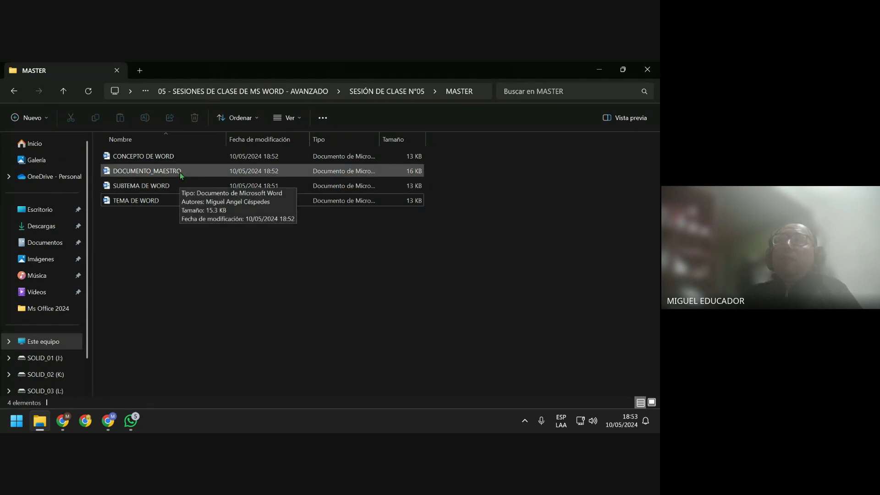
Reopen DOCUMENTO_MAESTRO in Word and place the cursor after the CURSO DE WORD title
double_click(179, 173)
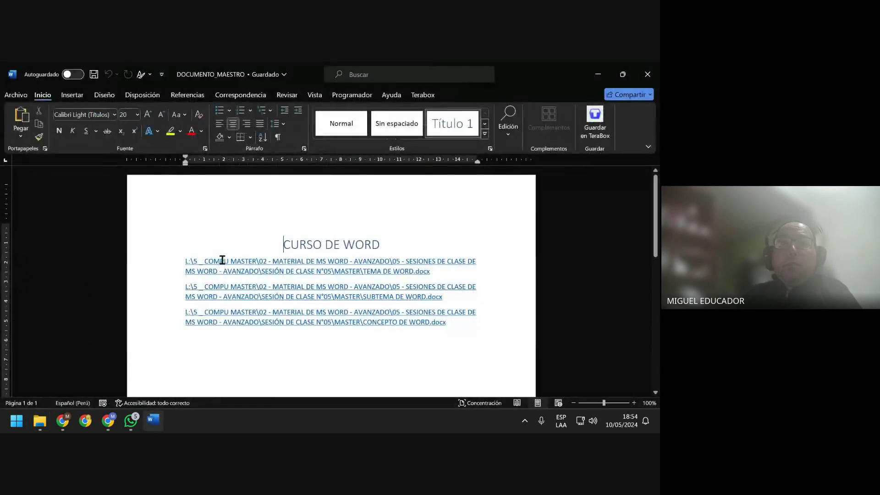
left_click(407, 245)
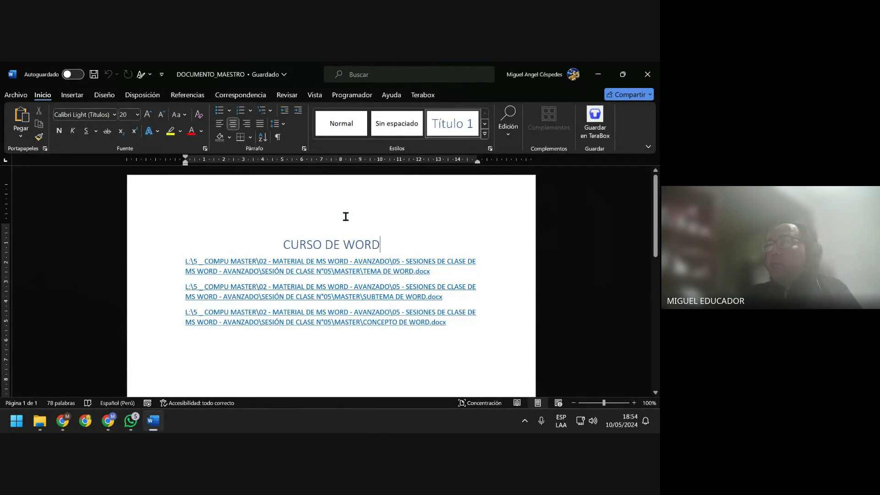
left_click(314, 95)
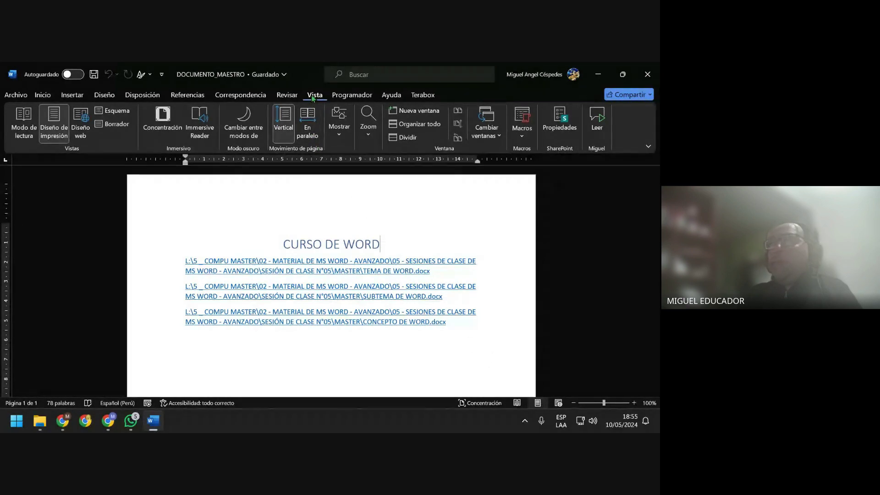
Switch DOCUMENTO_MAESTRO to outline view with its three subdocument links and take a screenshot
left_click(129, 113)
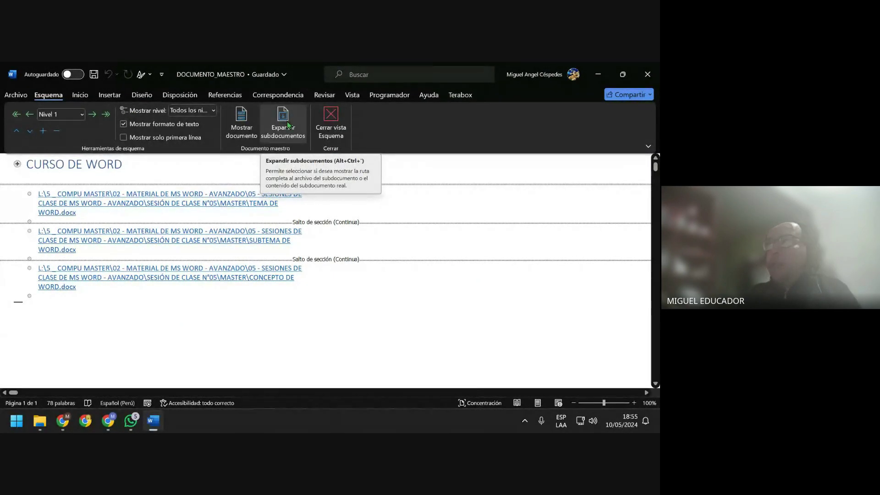
key("super+shift+s")
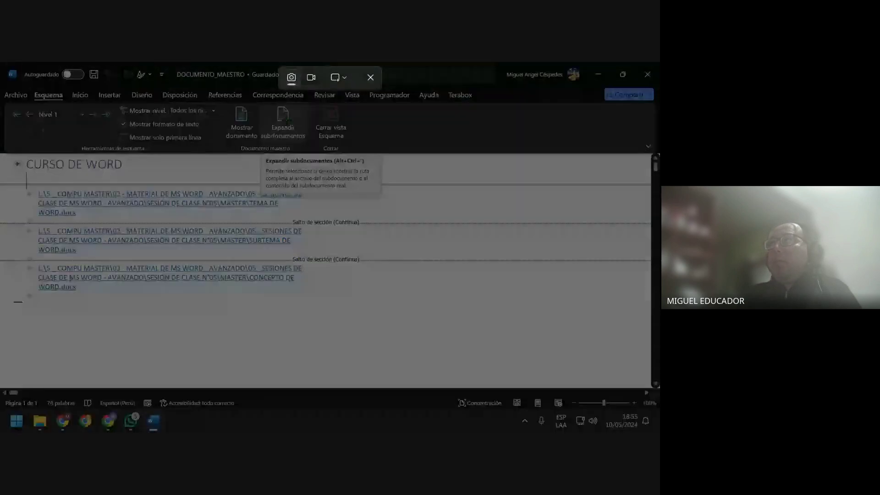
key("Escape")
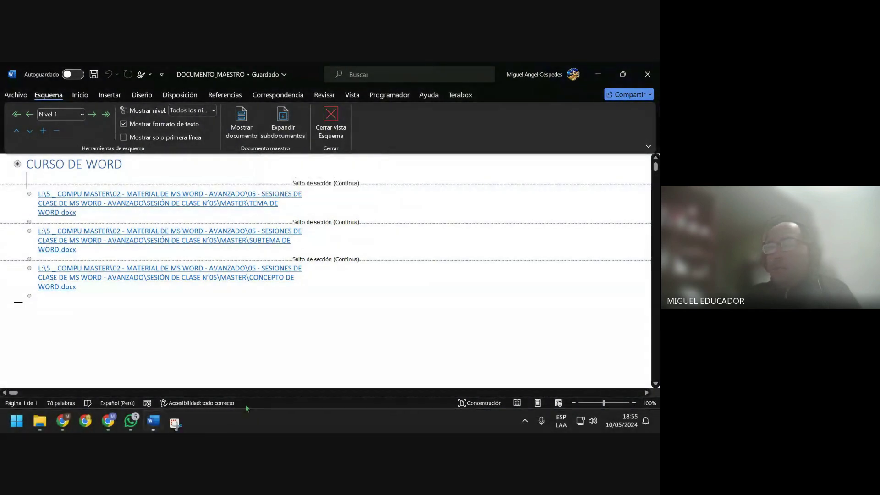
Post the collapsed-links screenshot to the MS_WORD_AVANZADO_NOCHE group, then minimise WhatsApp
left_click(137, 420)
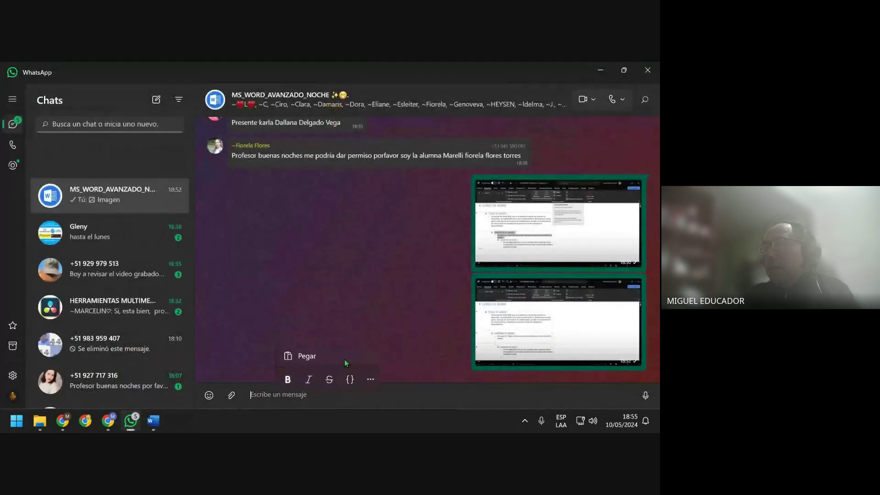
key("ctrl+v")
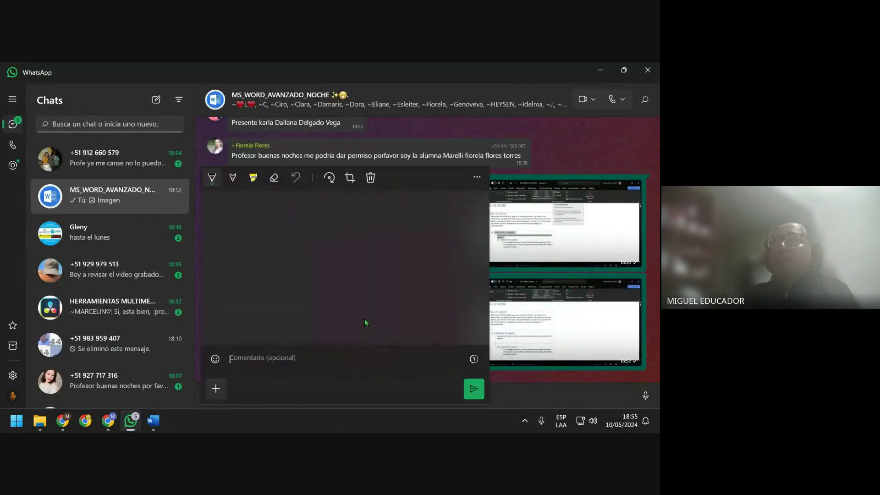
key("Escape")
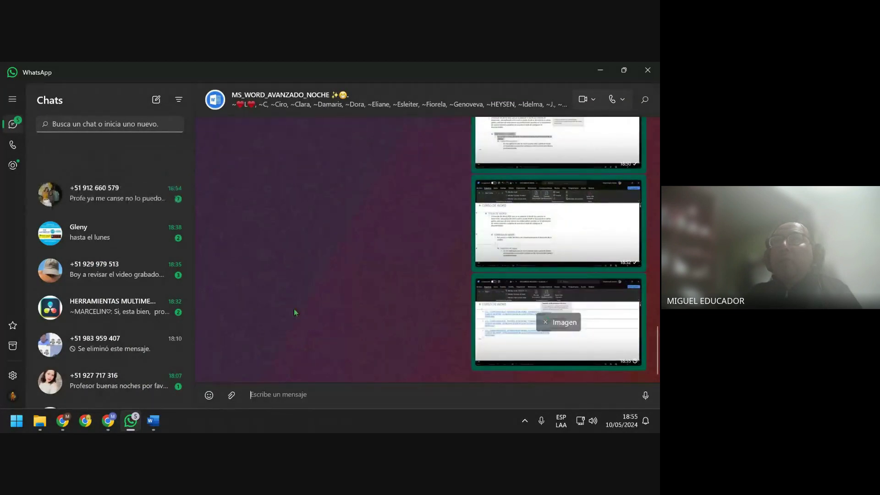
left_click(594, 70)
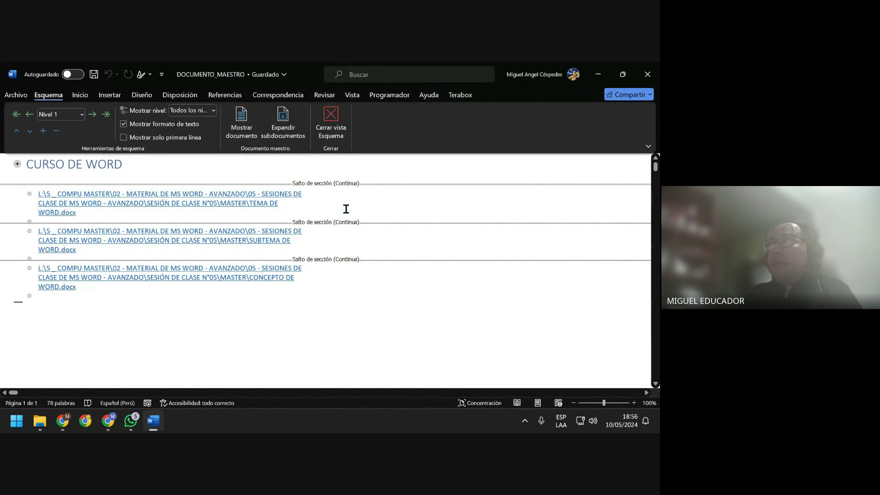
Expand the subdocuments, switch to page layout, correct 'edita' to 'editar', and save
left_click(290, 131)
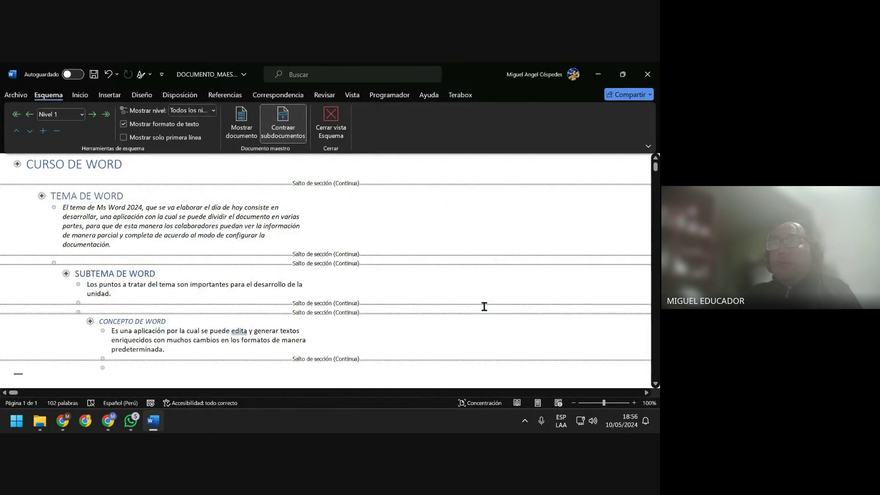
left_click(331, 122)
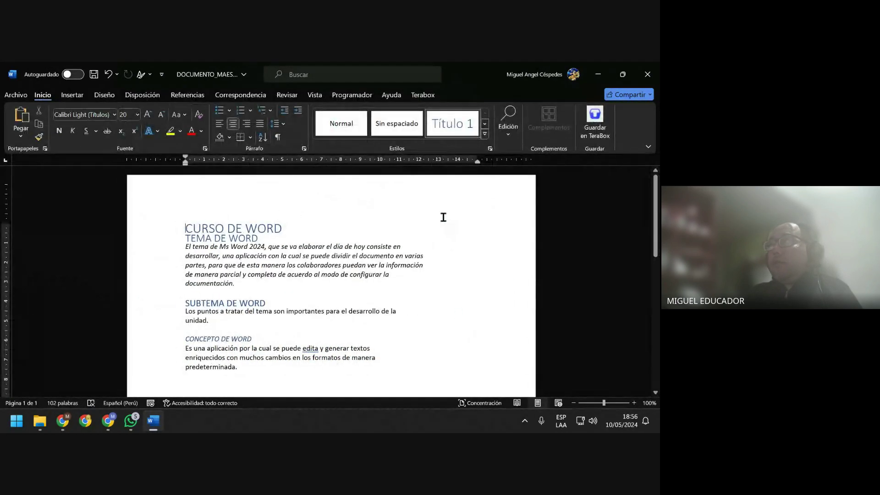
left_click(350, 372)
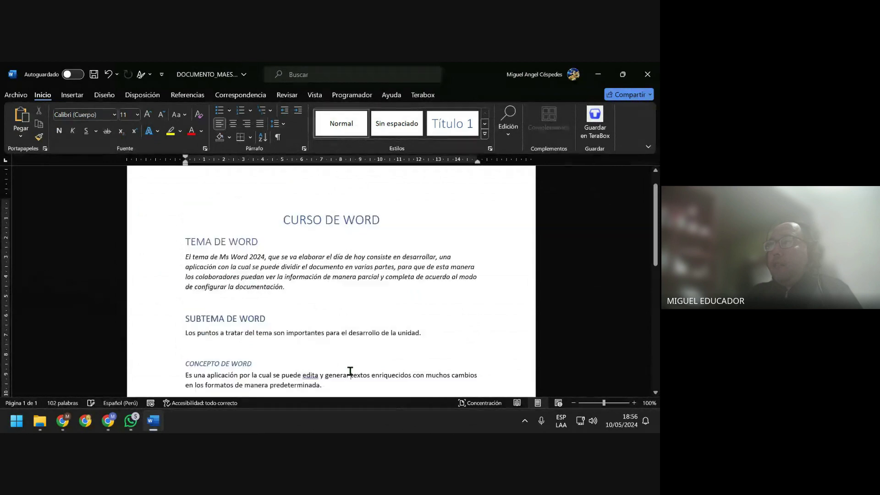
scroll(406, 334, "down", 1)
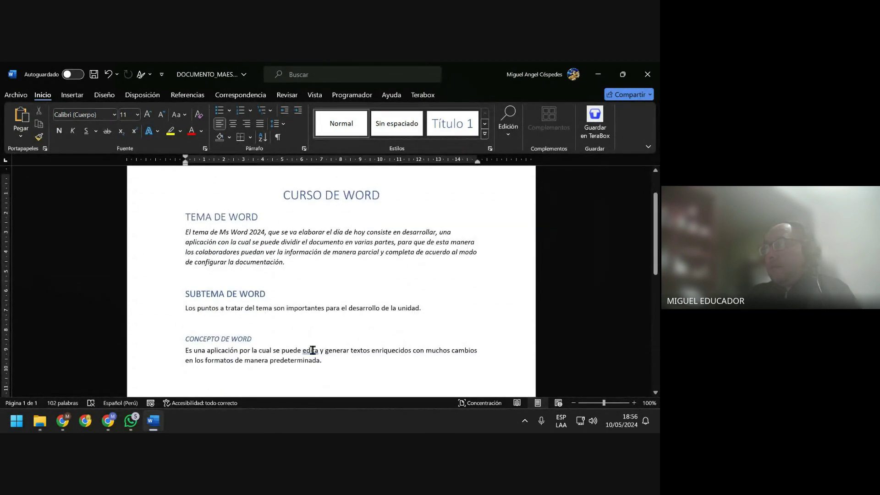
right_click(313, 350)
left_click(292, 181)
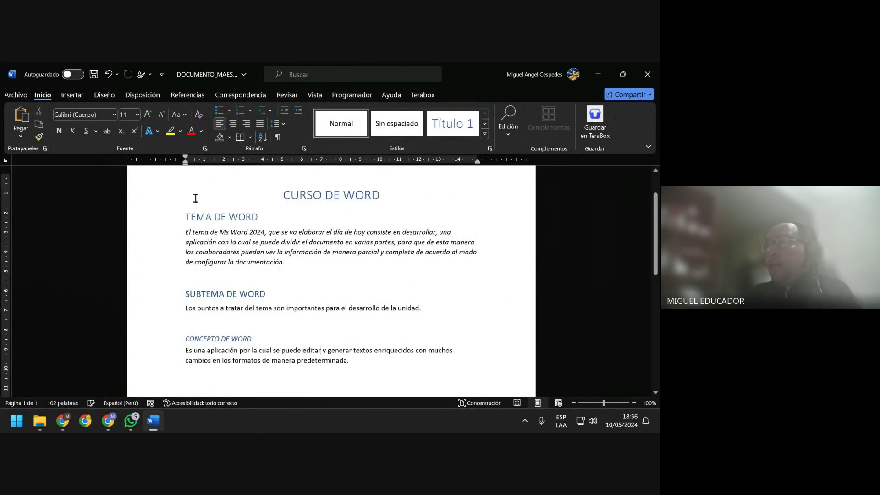
key("ctrl+s")
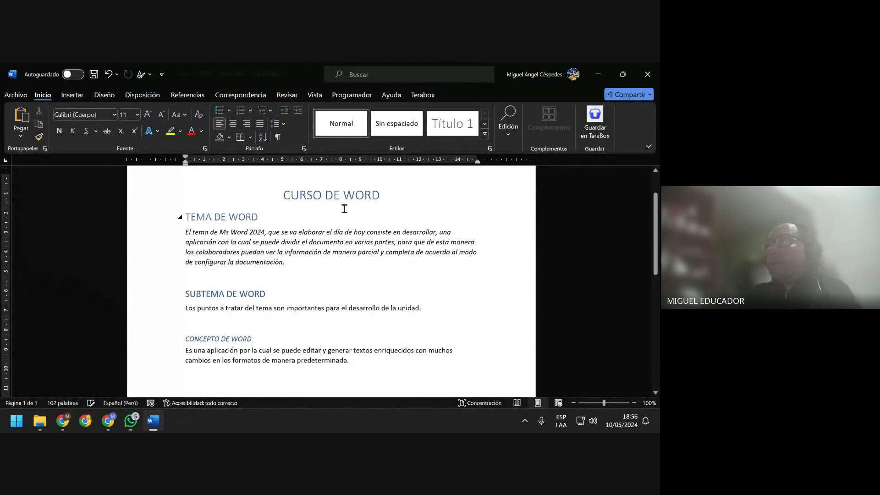
Close the master document and open the CONCEPTO DE WORD file from File Explorer
left_click(406, 198)
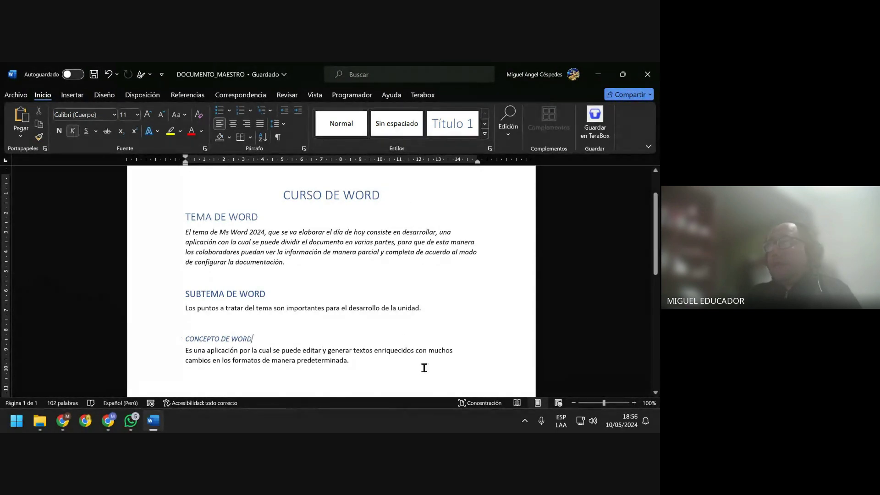
left_click(441, 370)
scroll(362, 269, "up", 1)
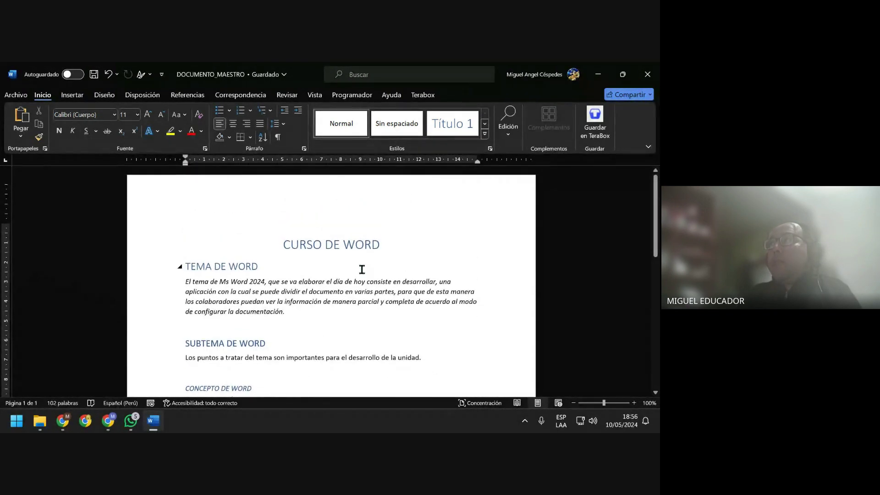
scroll(358, 294, "down", 2)
scroll(358, 305, "up", 1)
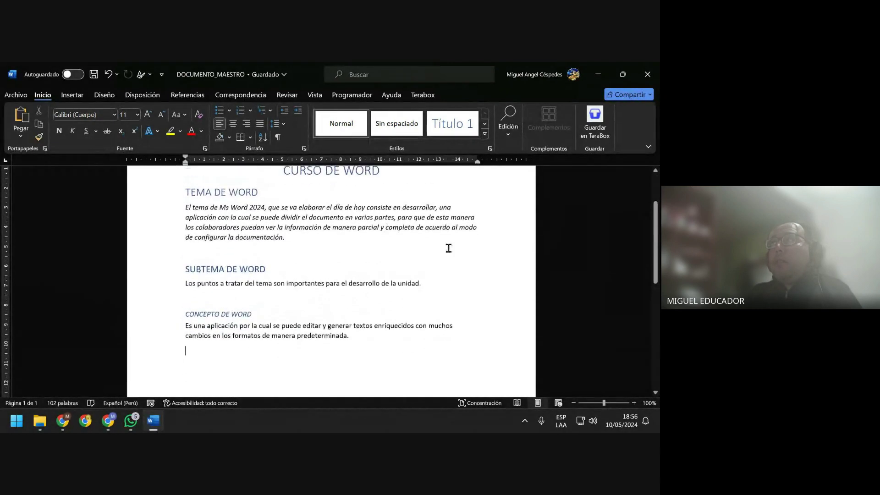
left_click(647, 74)
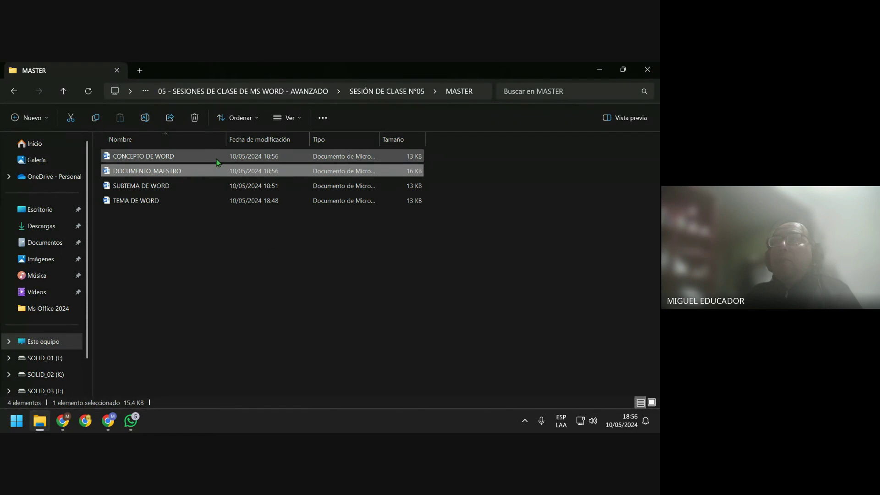
left_click(217, 160)
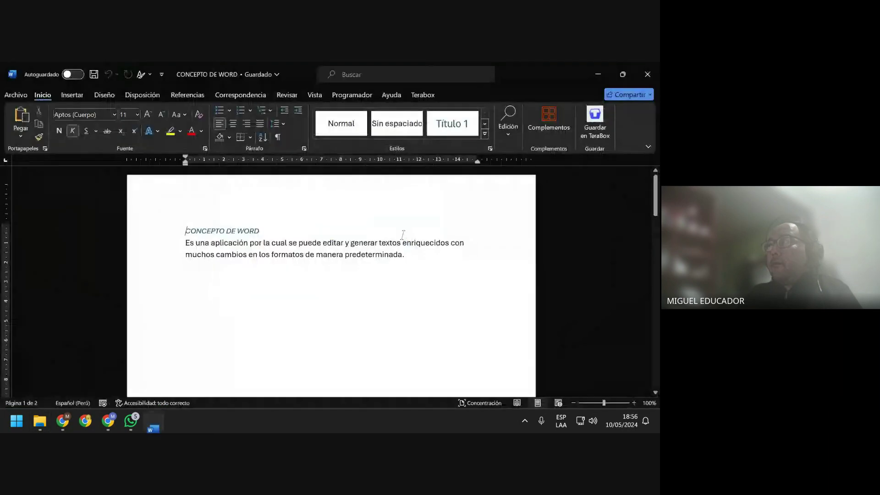
Set the CONCEPTO DE WORD body paragraph in the Algerian font
left_click(347, 298)
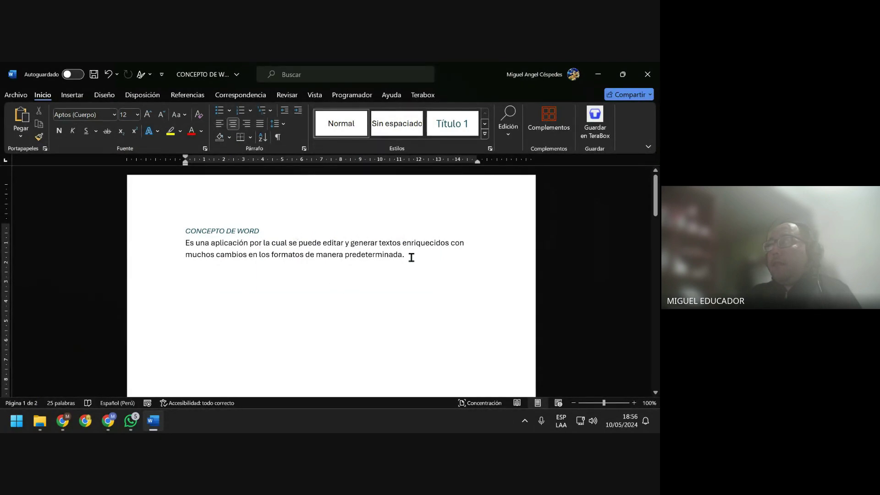
left_click_drag(411, 258, 186, 243)
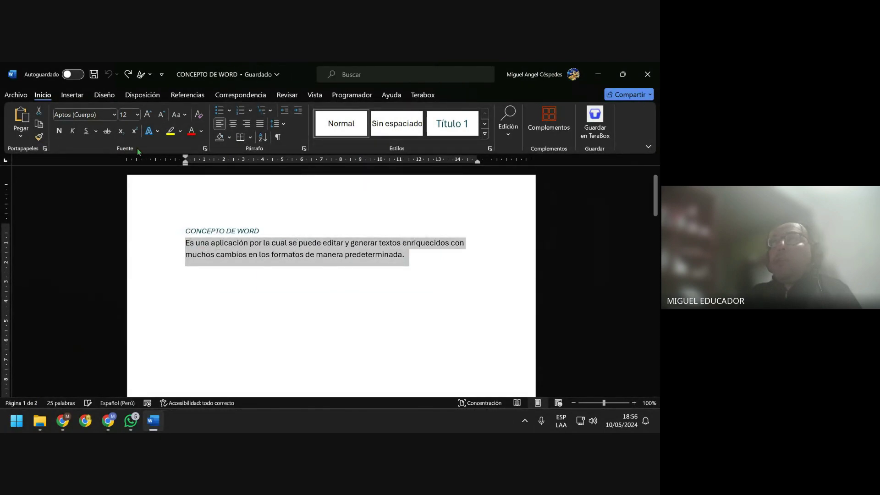
left_click(114, 116)
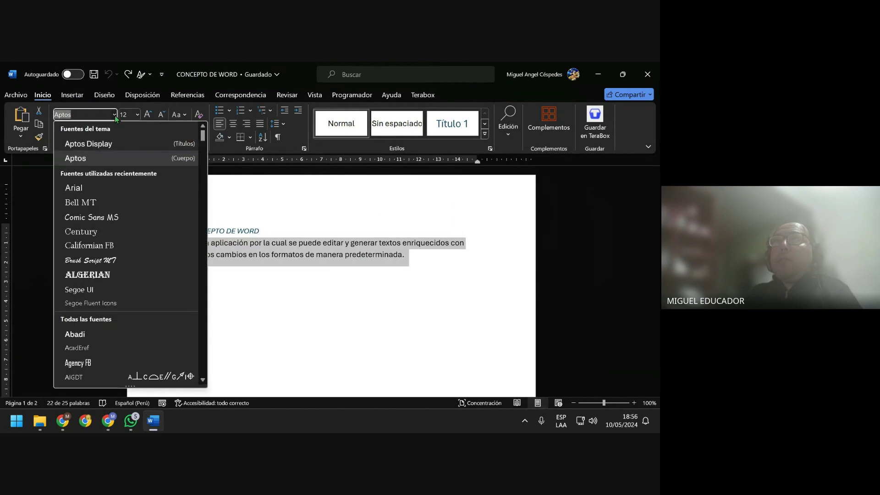
left_click(137, 275)
left_click(300, 274)
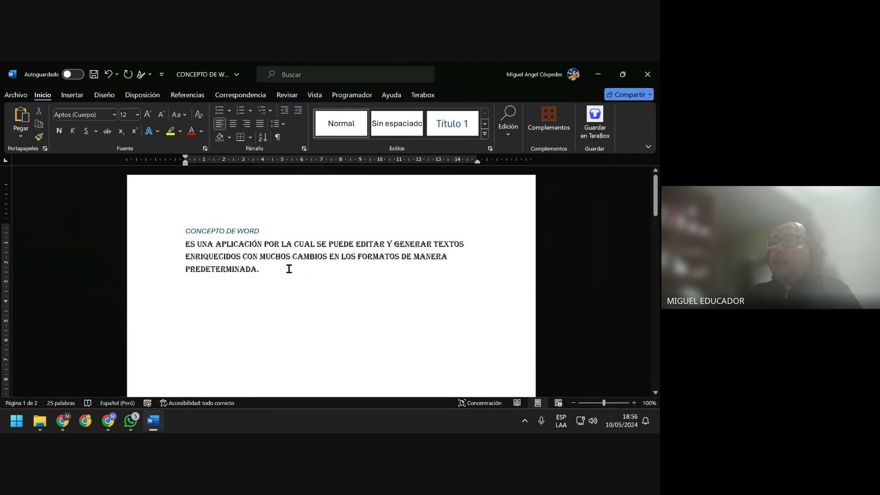
Make the paragraph italic and teal, then save and close the file
left_click_drag(273, 269, 179, 241)
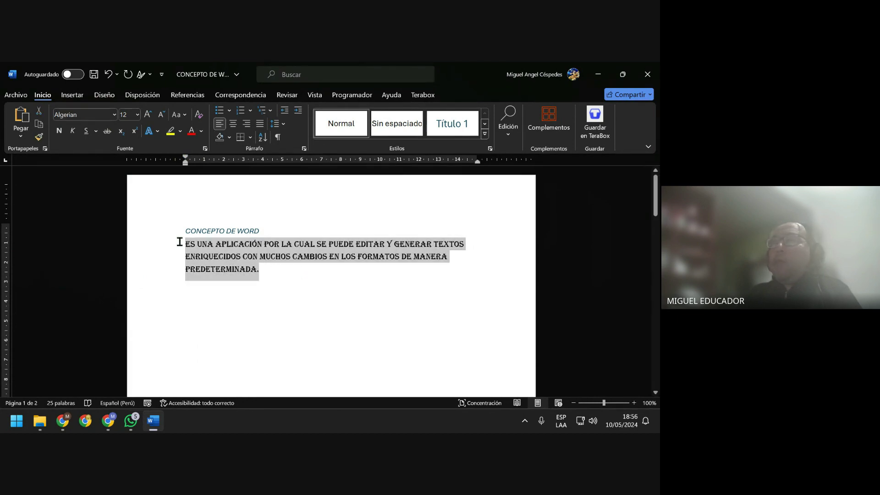
left_click(73, 132)
left_click(201, 131)
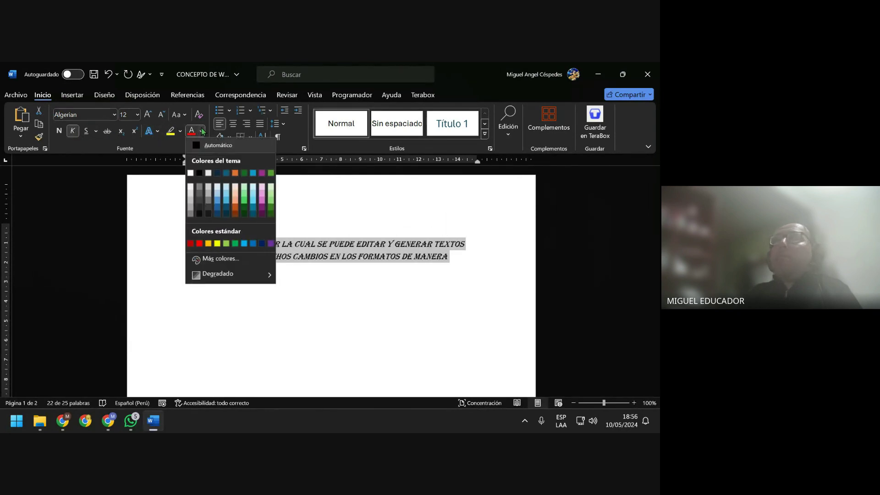
left_click(253, 209)
left_click(406, 279)
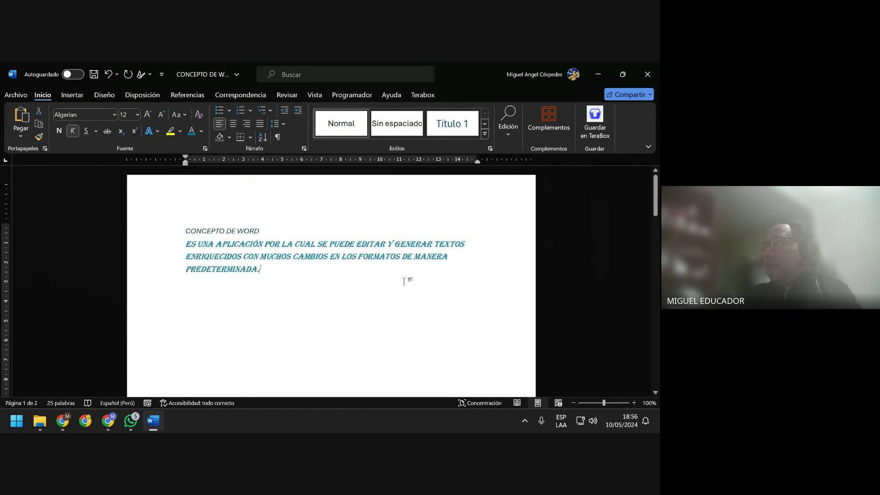
left_click(94, 73)
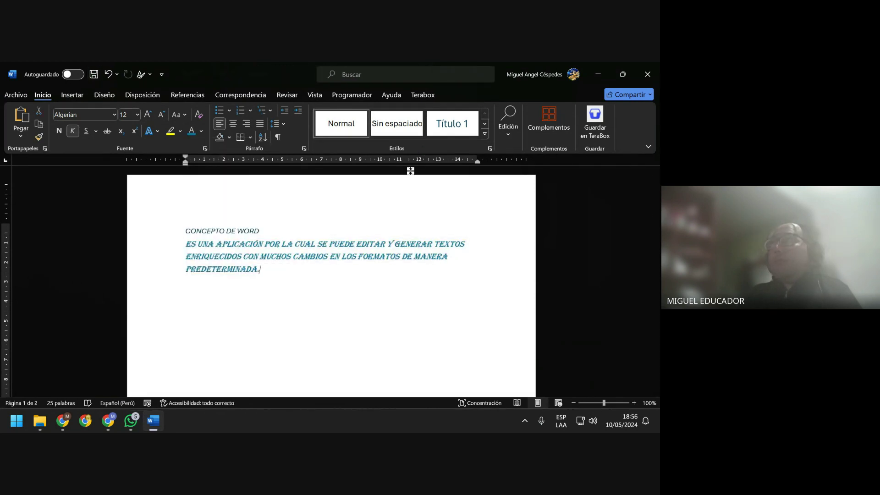
left_click(647, 74)
Open TEMA DE WORD and make its body paragraph right-aligned and underlined
double_click(164, 200)
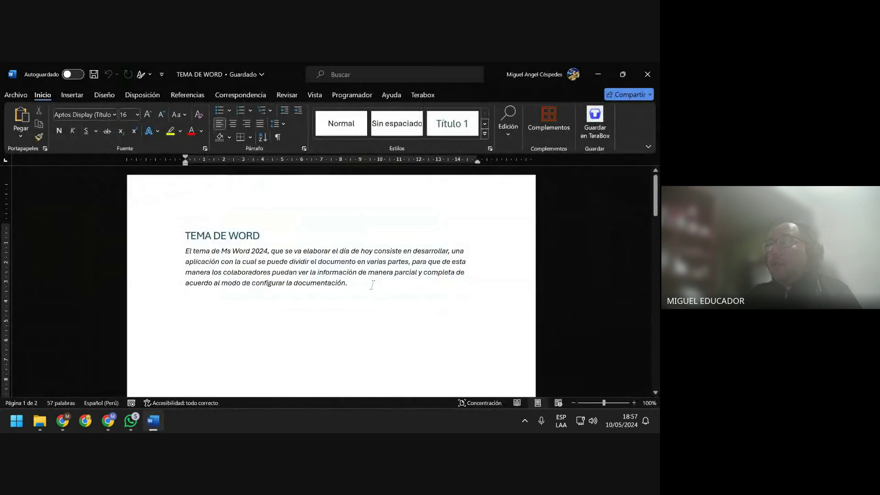
left_click_drag(348, 286, 185, 250)
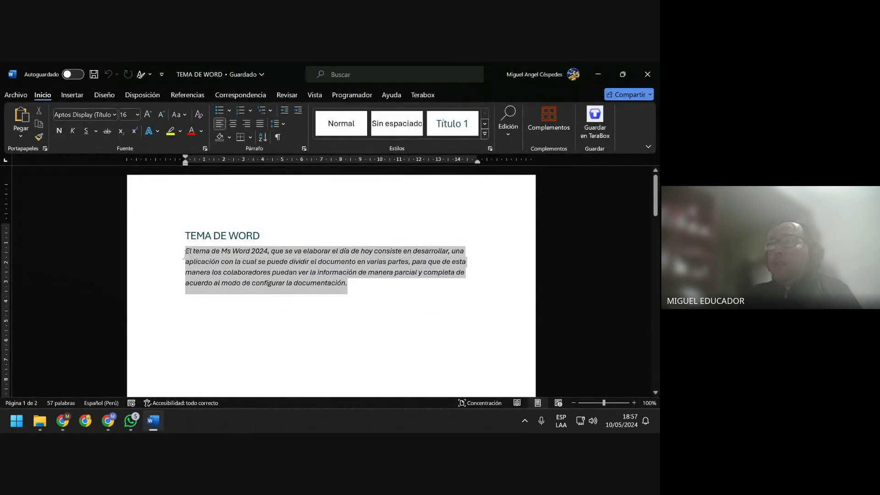
left_click(250, 125)
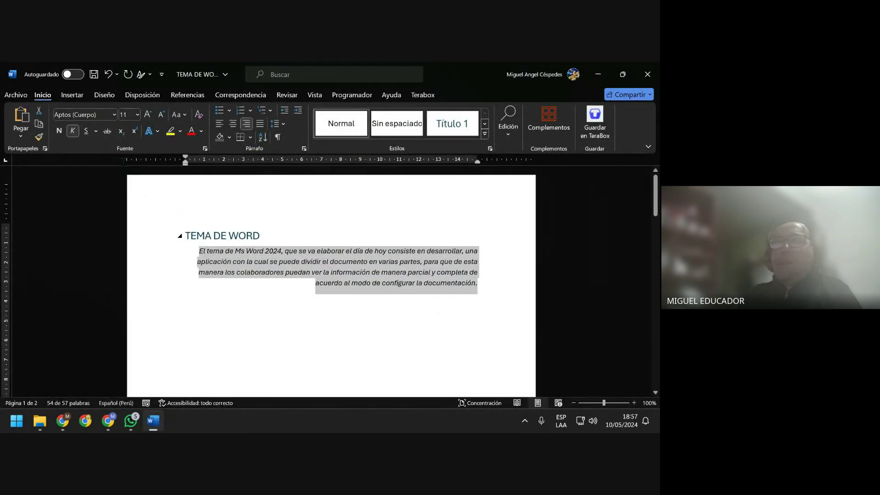
left_click(86, 131)
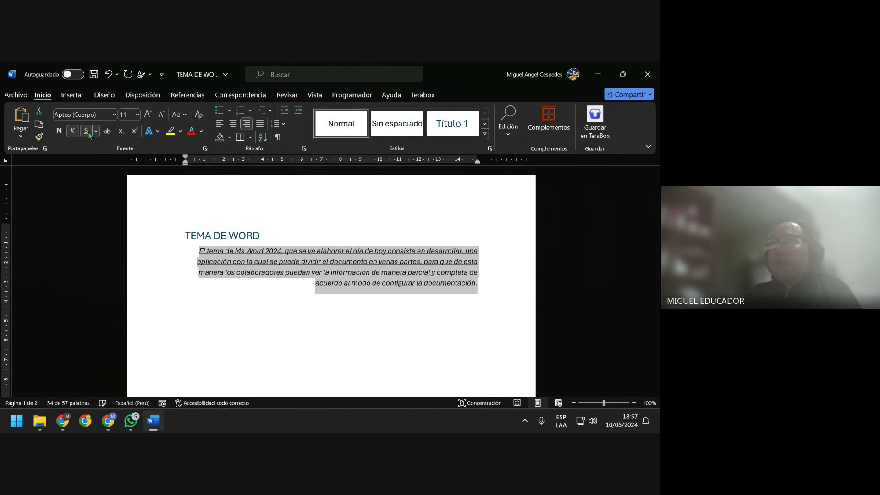
Set the paragraph's font to Bell MT, then save and close the document
left_click(116, 117)
scroll(119, 275, "down", 3)
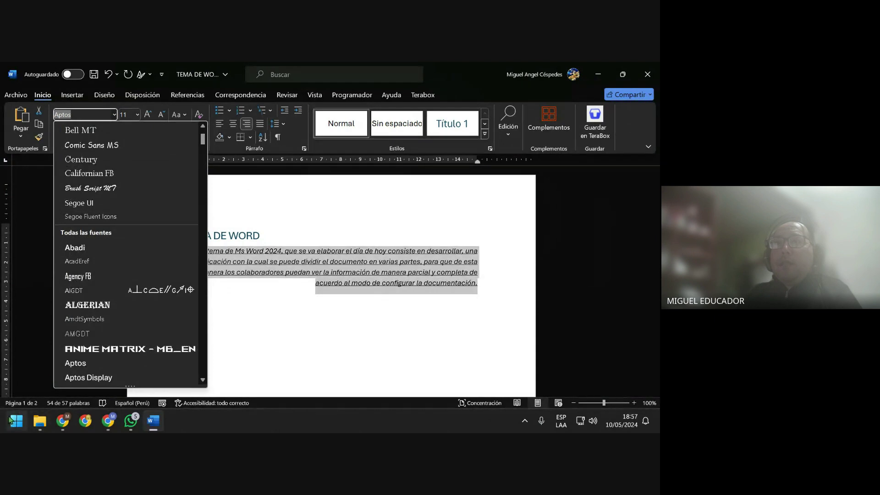
scroll(109, 321, "down", 1)
scroll(109, 330, "down", 3)
scroll(109, 344, "down", 2)
scroll(109, 349, "down", 1)
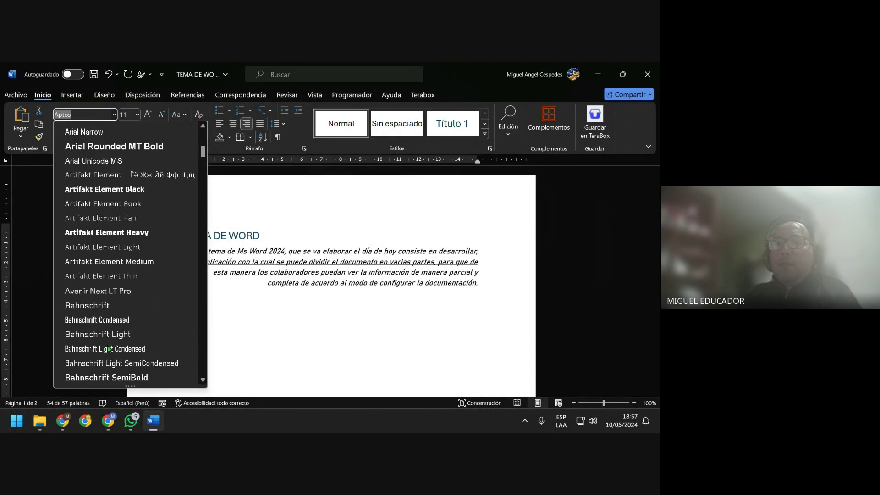
scroll(108, 351, "down", 1)
scroll(100, 356, "down", 1)
scroll(92, 362, "down", 2)
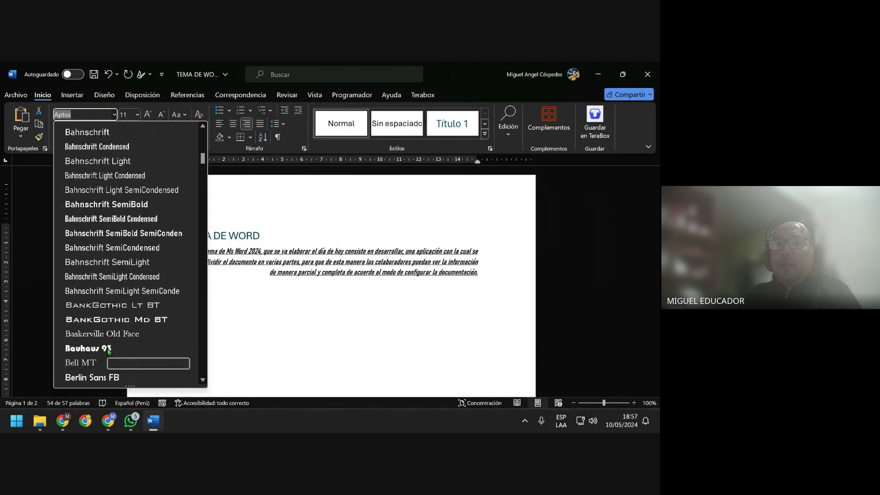
left_click(84, 365)
left_click(294, 270)
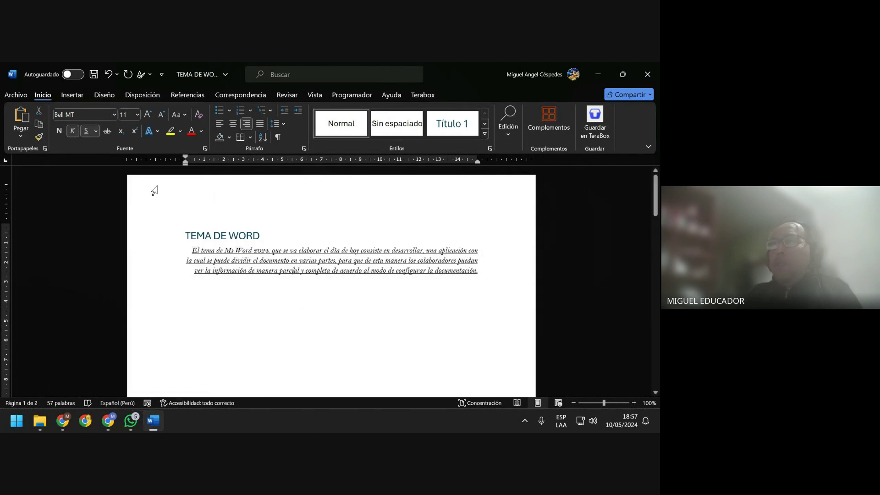
left_click(93, 73)
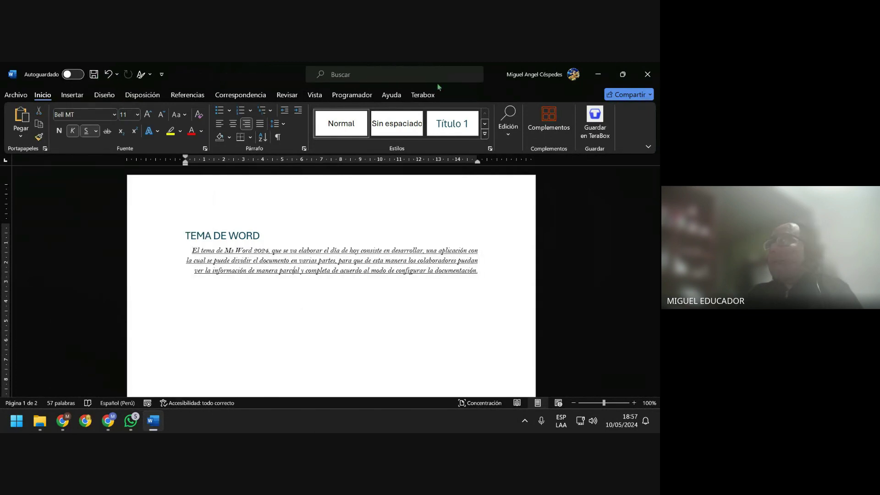
left_click(648, 73)
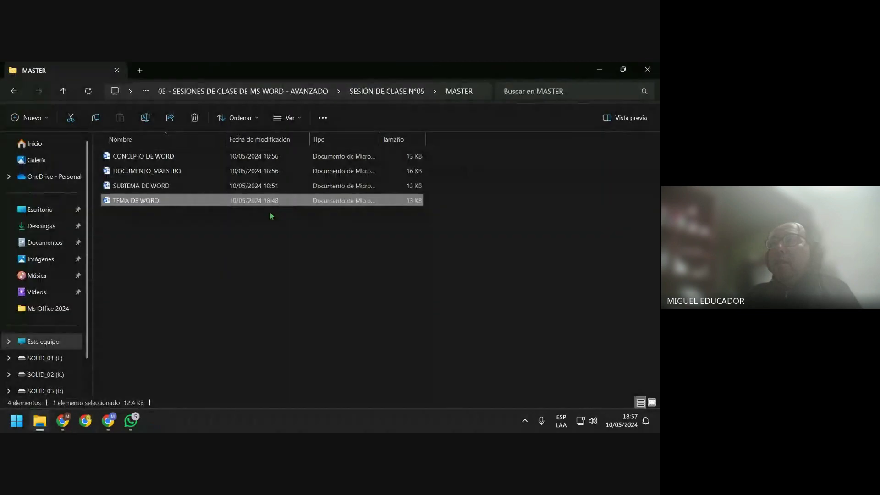
Open SUBTEMA DE WORD and make its sentence centred, 16 pt, bold, italic and underlined
double_click(200, 186)
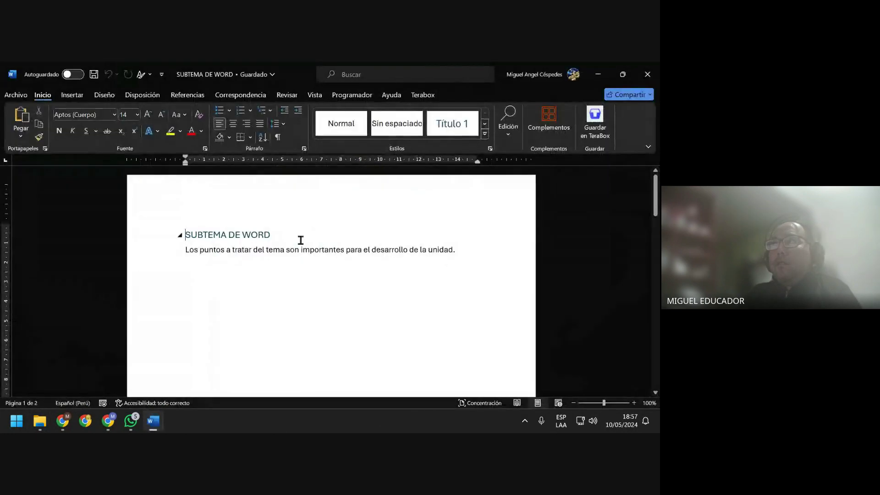
left_click_drag(459, 250, 188, 246)
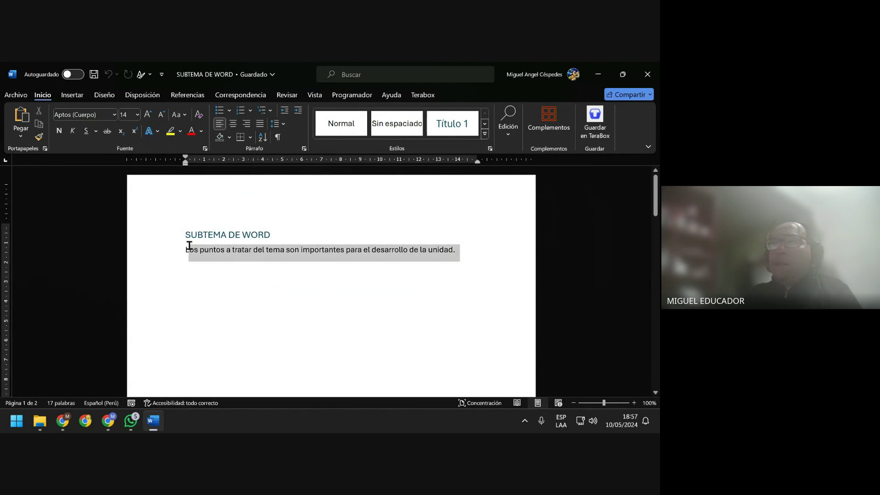
left_click(233, 124)
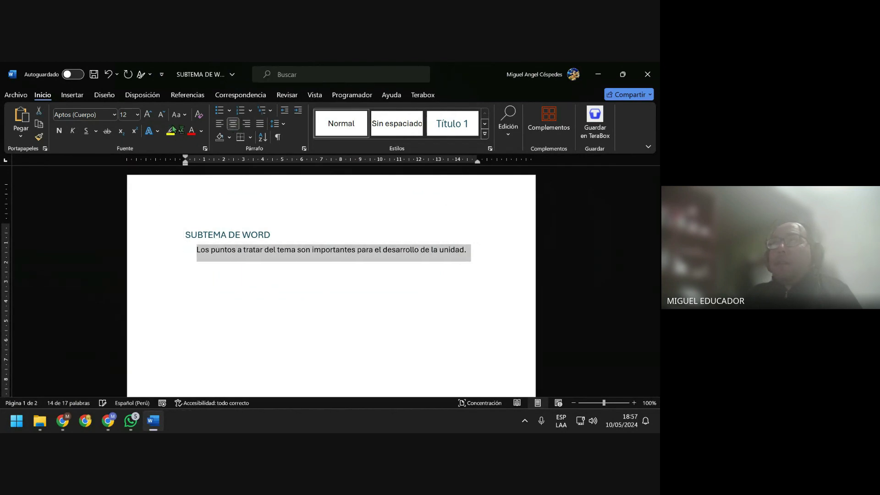
left_click(147, 114)
left_click(148, 114)
left_click(72, 130)
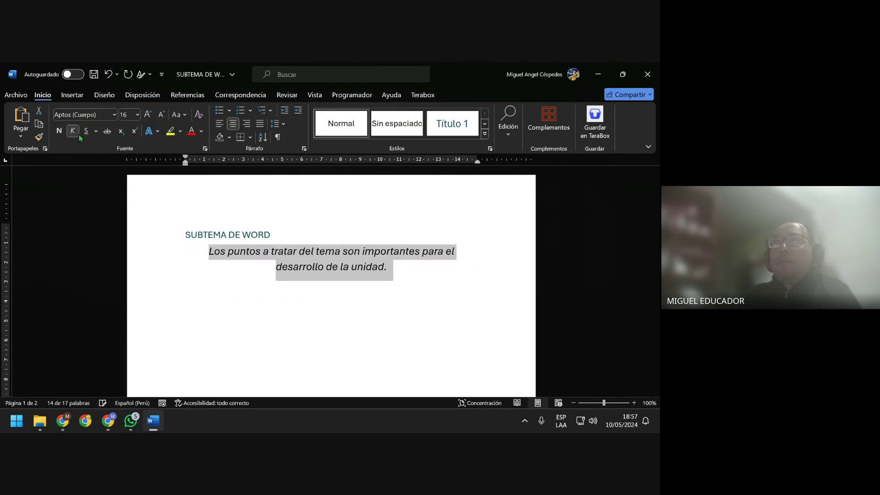
left_click(85, 131)
left_click(58, 131)
left_click(316, 290)
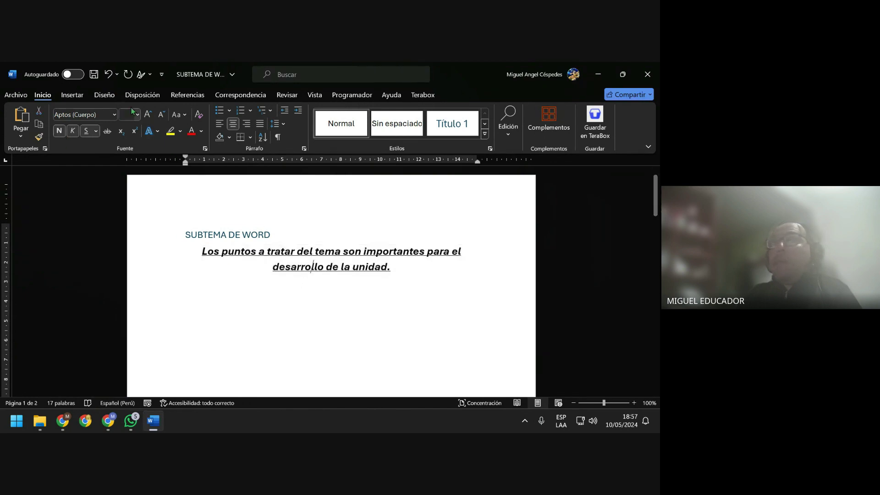
Save and close SUBTEMA DE WORD, then select DOCUMENTO_MAESTRO in the MASTER folder
key("ctrl+s")
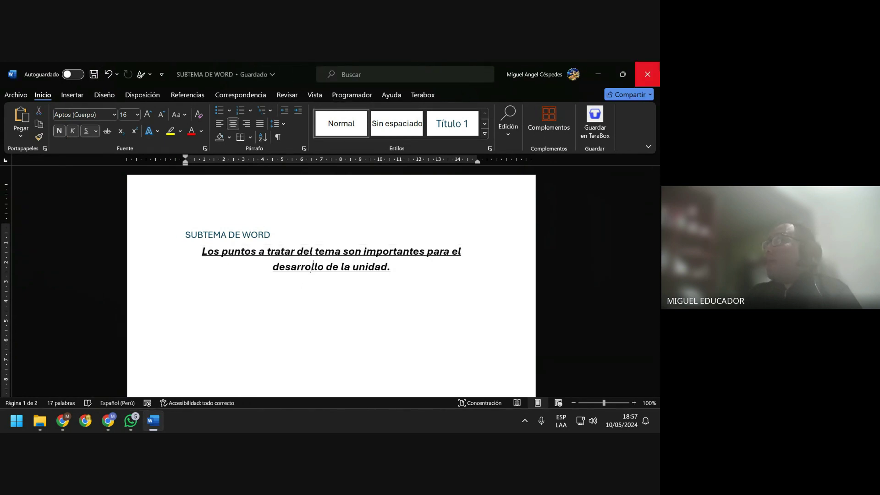
left_click(648, 74)
left_click(181, 172)
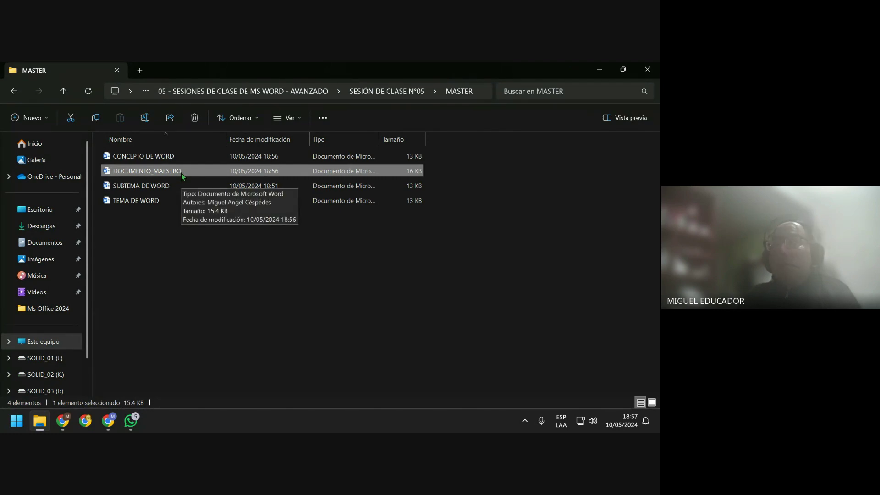
Open DOCUMENTO_MAESTRO and expand its subdocuments in Outline view, then close Outline view
double_click(181, 173)
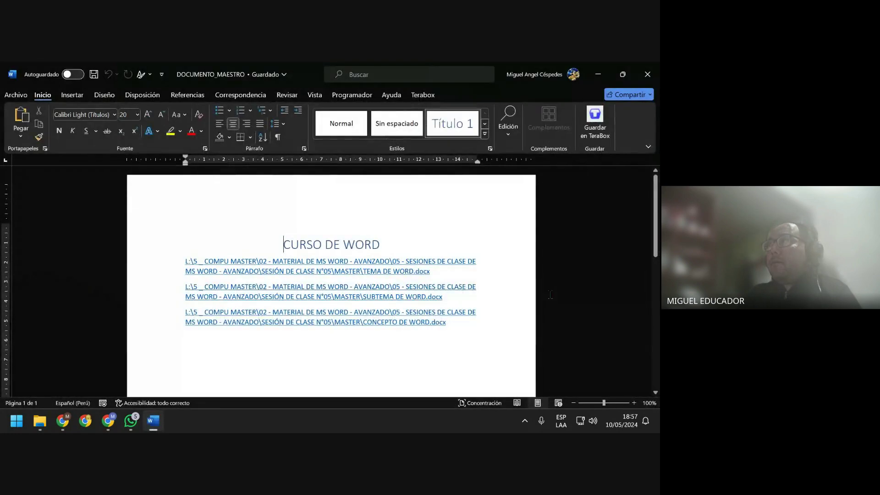
left_click(382, 247)
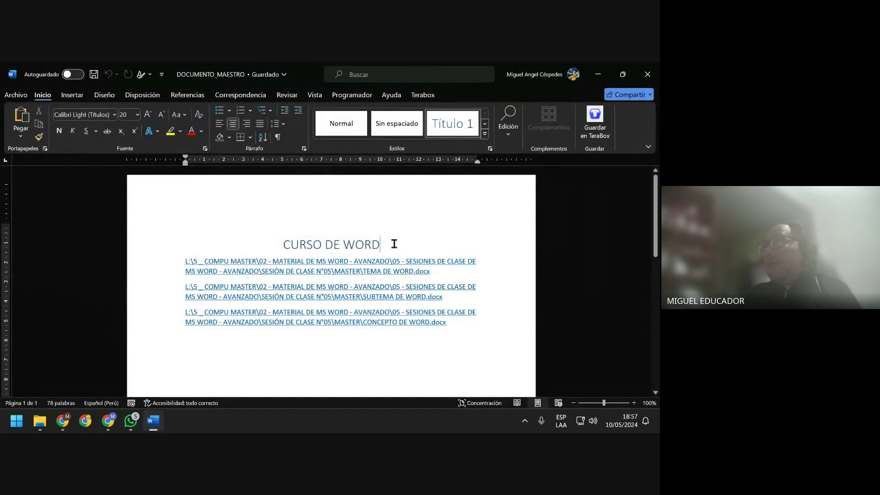
left_click(314, 95)
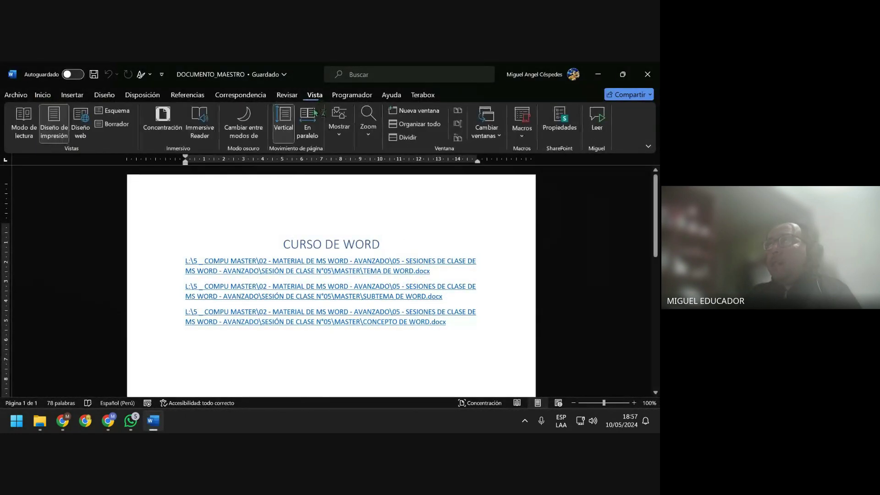
left_click(112, 111)
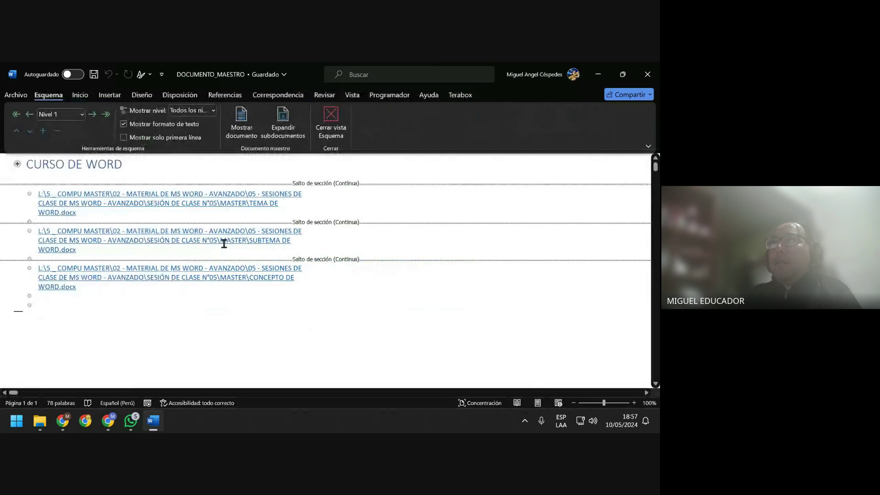
left_click(280, 133)
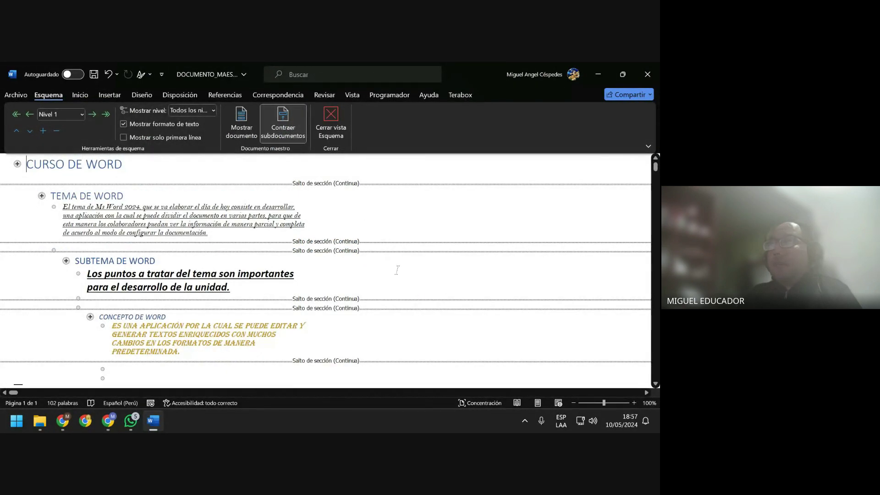
left_click(331, 121)
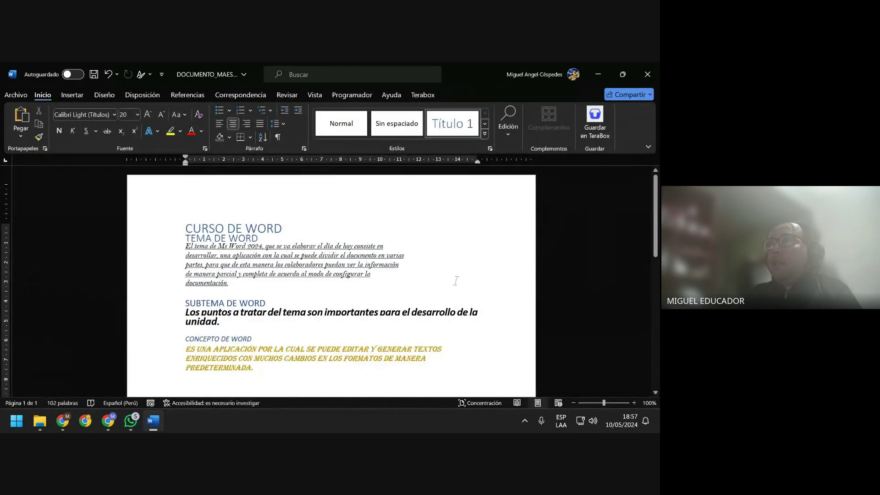
Review the expanded master document, then save and close it
double_click(442, 221)
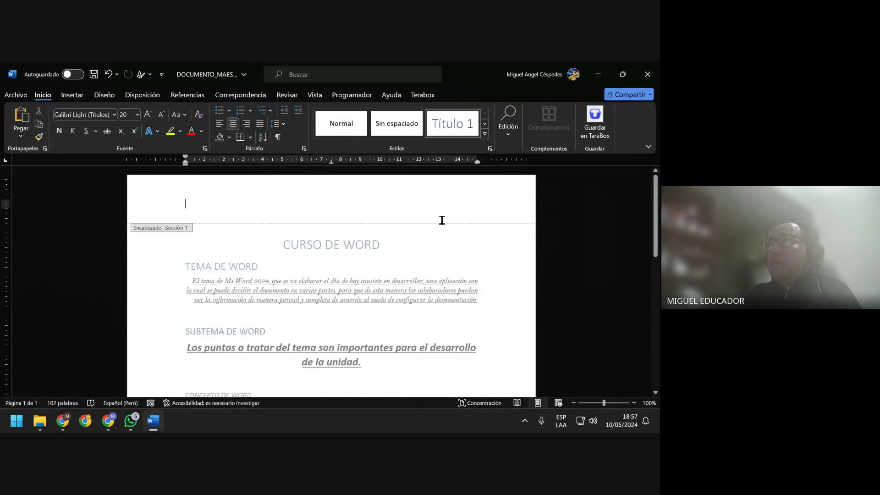
double_click(498, 300)
scroll(499, 305, "down", 3)
scroll(500, 316, "down", 2)
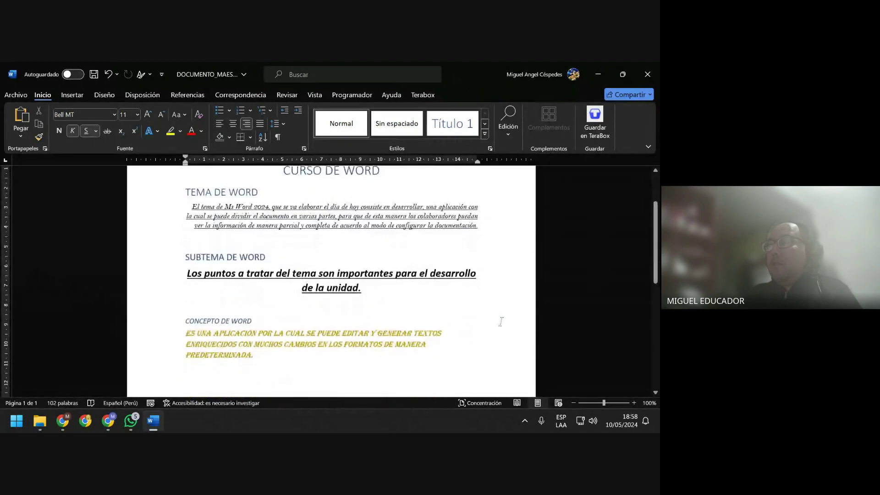
scroll(501, 323, "up", 2)
scroll(453, 322, "up", 2)
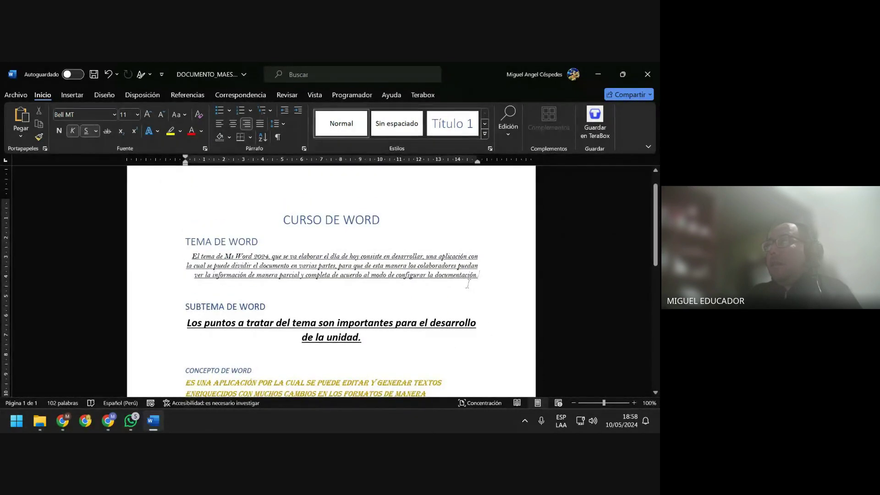
scroll(467, 285, "down", 1)
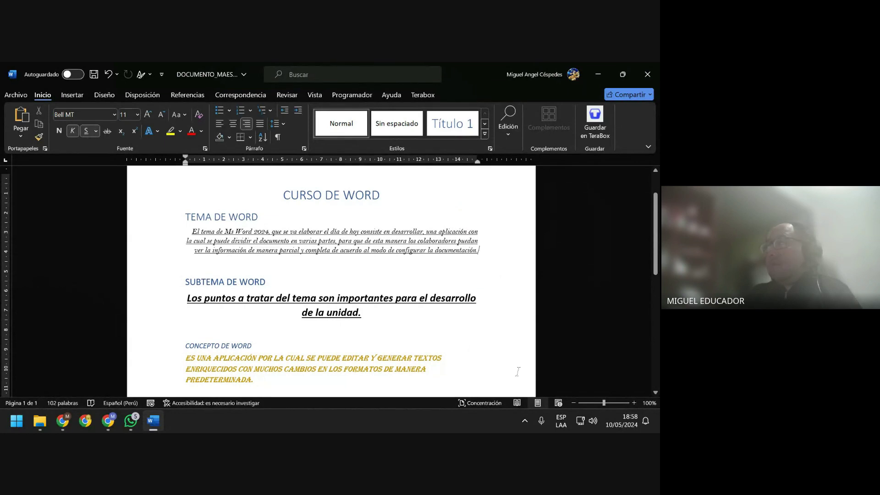
left_click(93, 74)
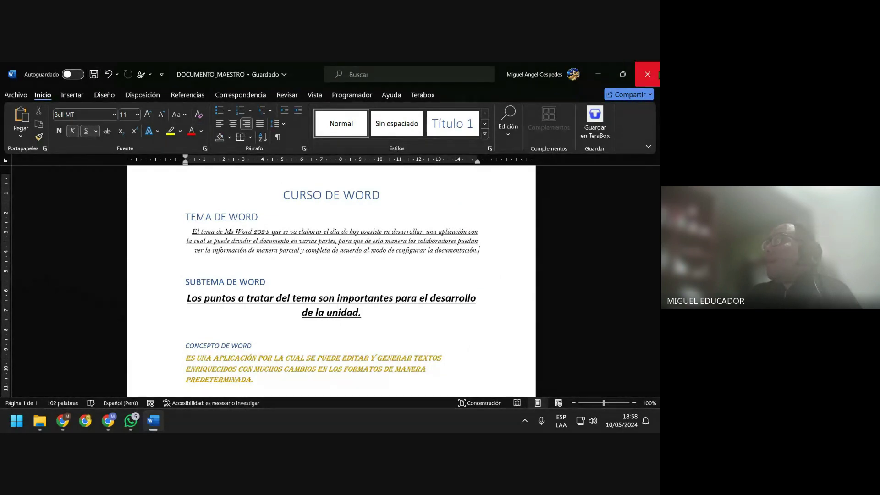
left_click(647, 74)
left_click(235, 279)
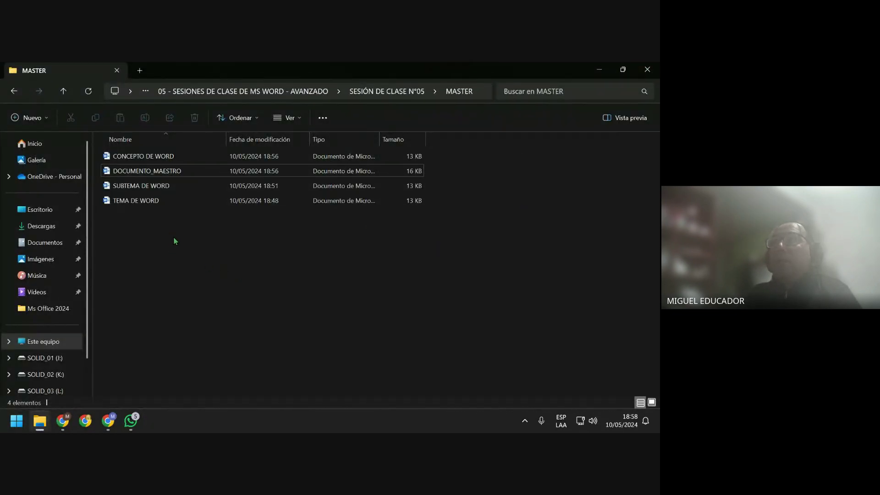
Cut the four Word files and paste them into a new Ejercicio_01 folder
left_click_drag(228, 242, 186, 158)
right_click(185, 157)
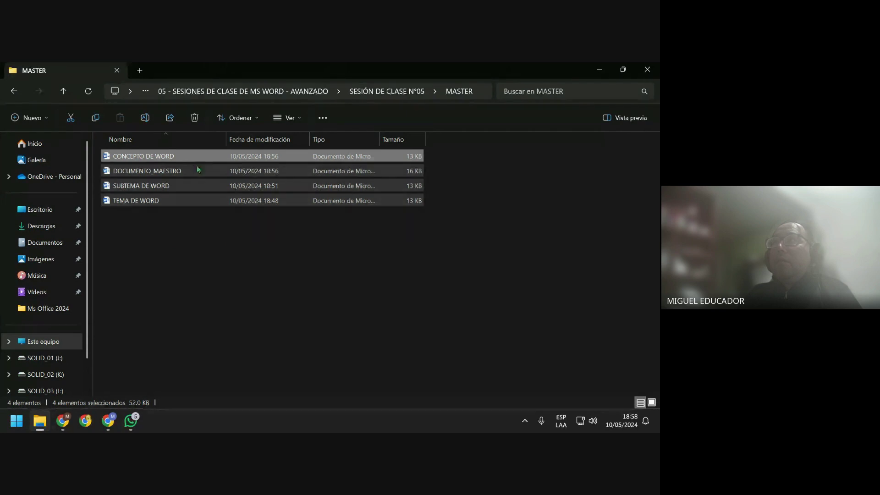
left_click(211, 178)
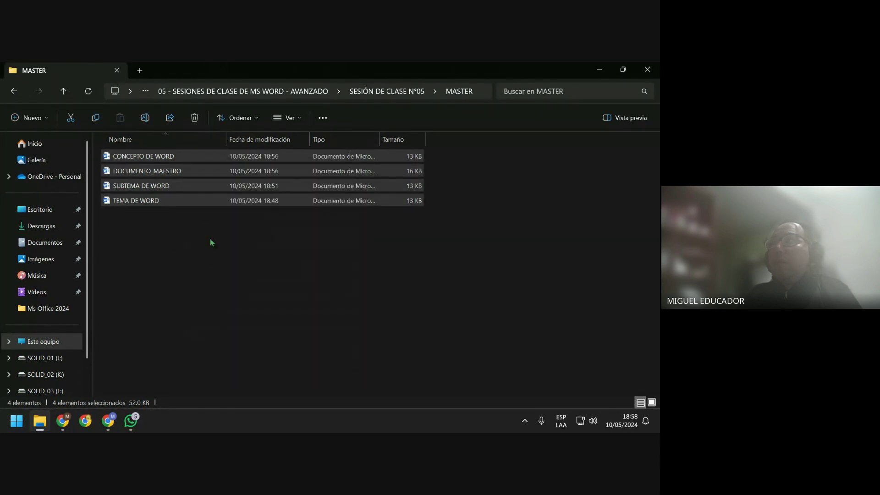
key("ctrl+shift+n")
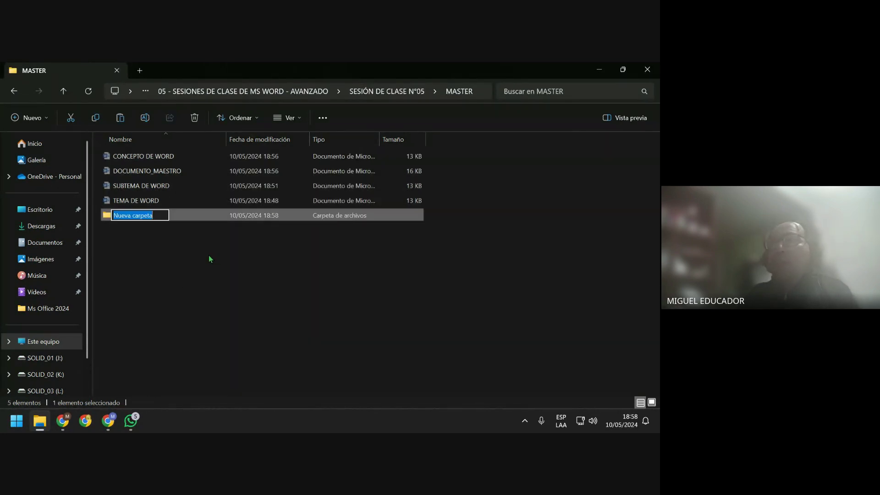
type("E")
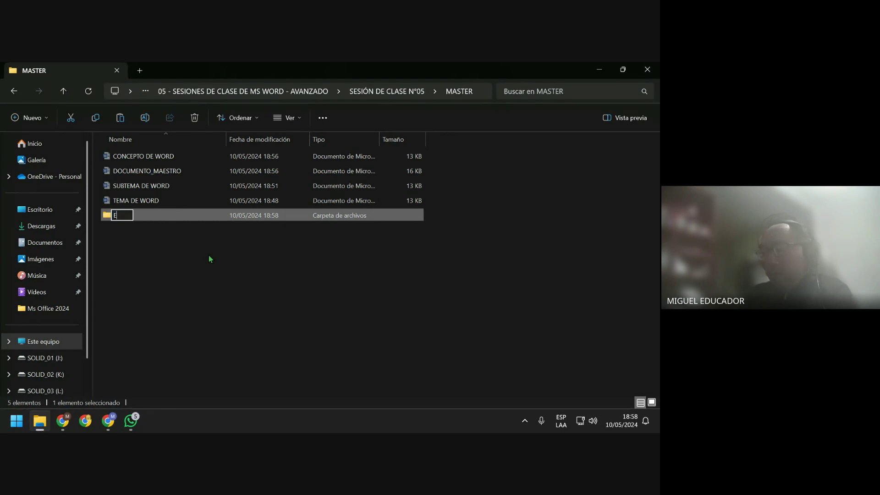
type("jercicio")
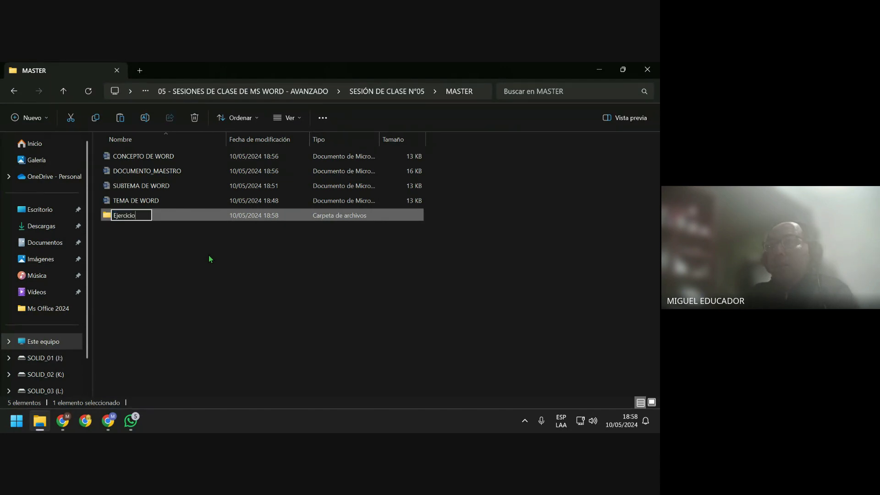
type(" 01")
key("Return")
key("Return")
key("ctrl+v")
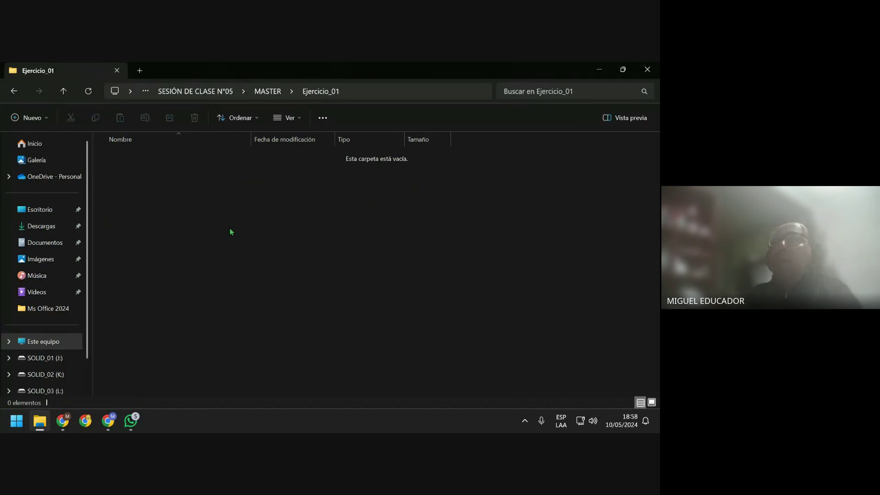
left_click(268, 91)
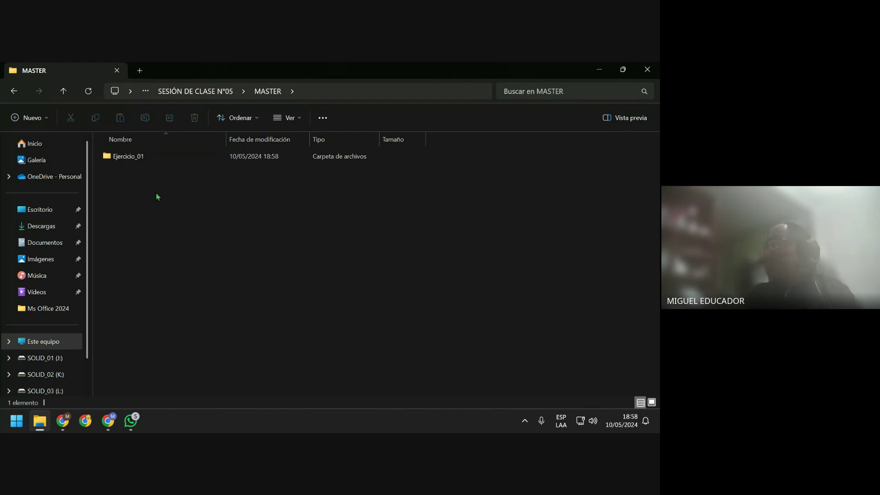
Create a new Word document named Ejemplo_de_Doc_Master in MASTER and open it
right_click(128, 189)
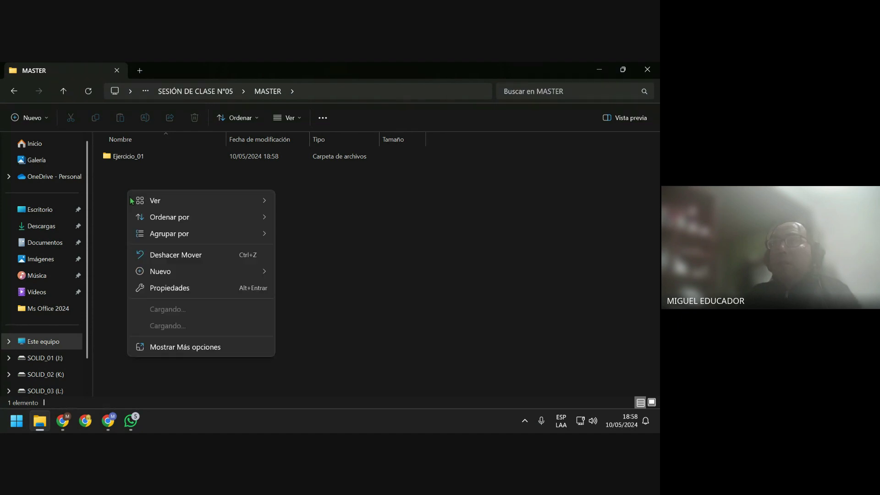
mouse_move(160, 270)
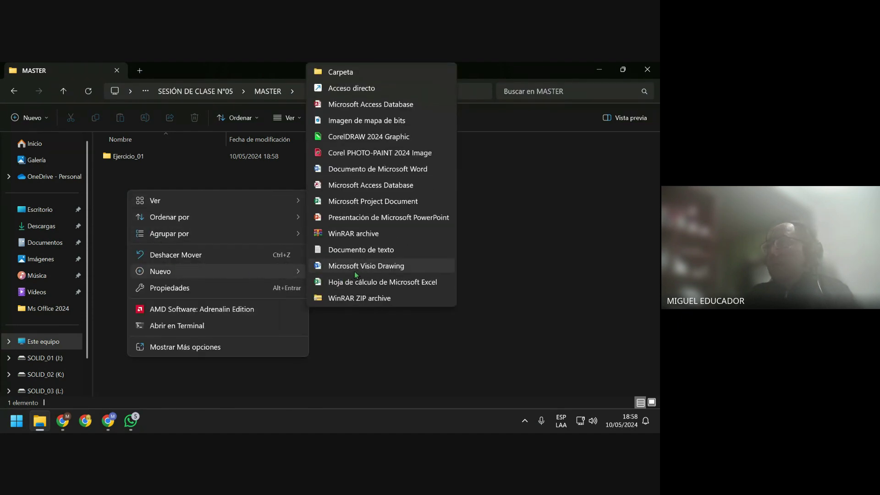
left_click(389, 169)
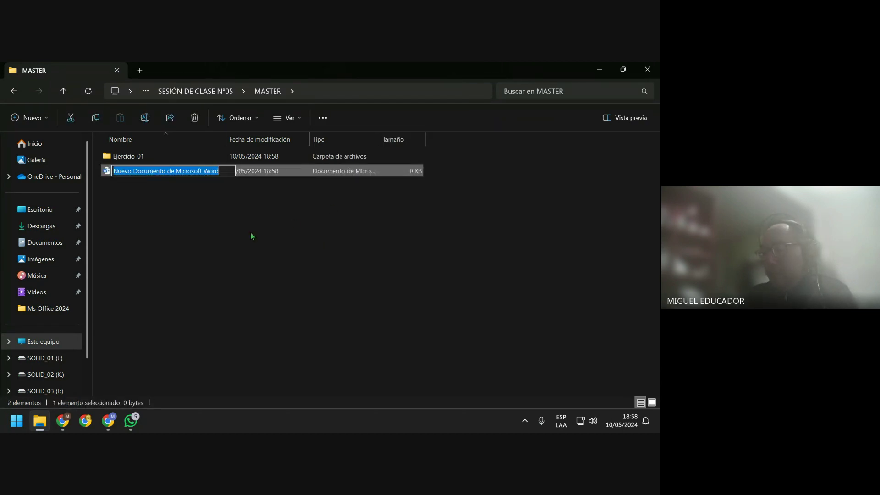
type("Ejemplo")
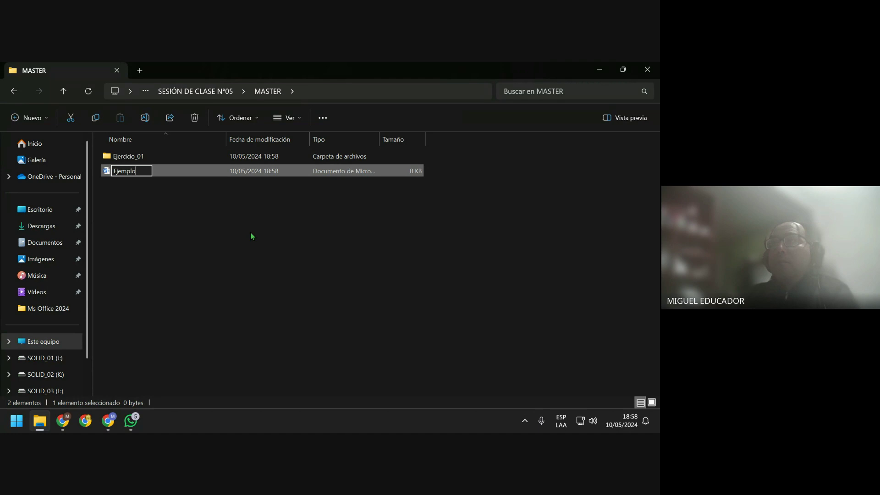
type("_de")
type("_D")
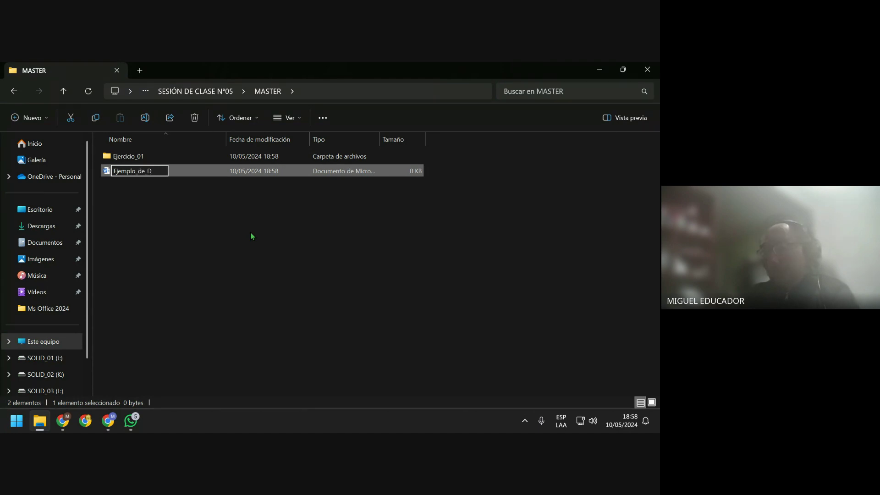
type("oc_M")
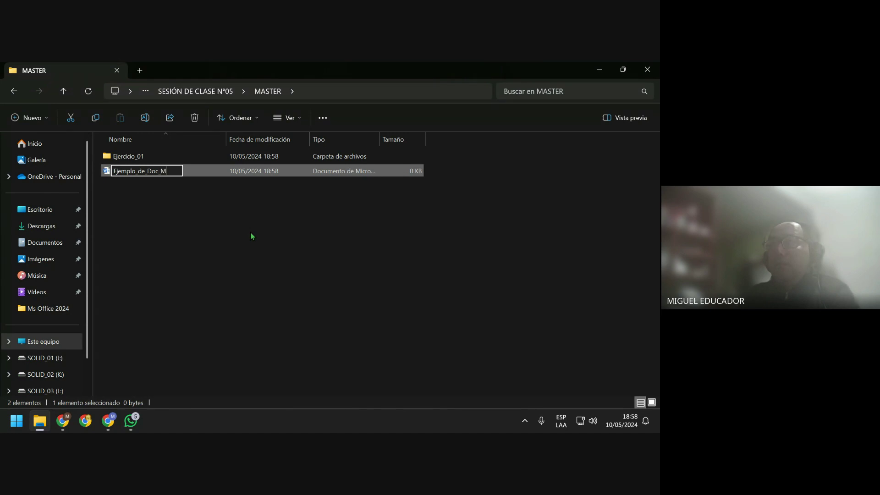
type("aster")
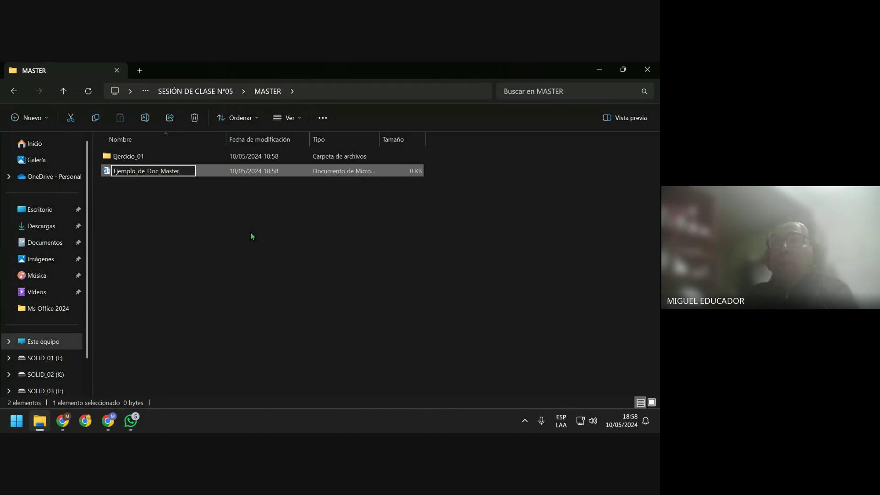
key("Return")
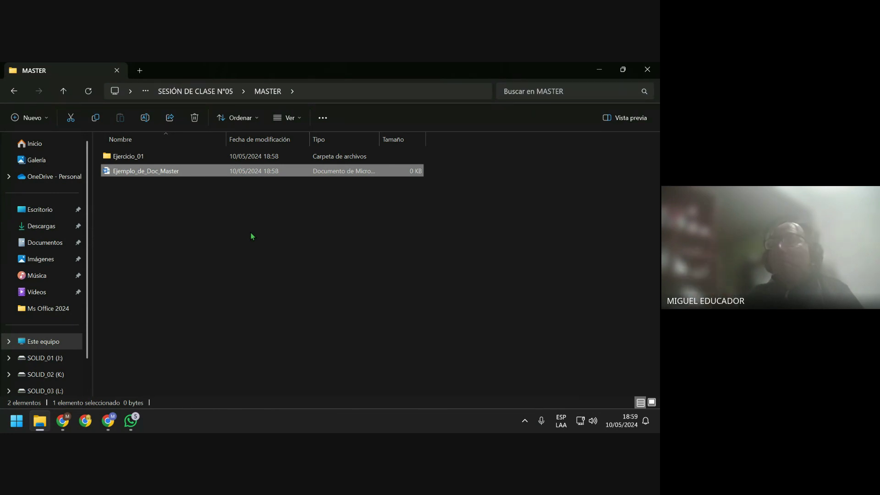
key("Return")
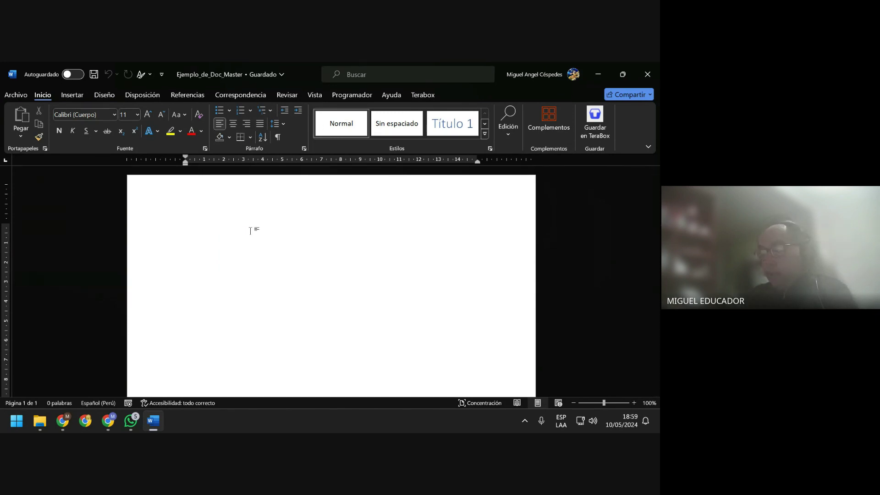
Type the MS OFFICE 365 title followed by MS ACCESS and MS EXCEL lines
type("m")
key("BackSpace")
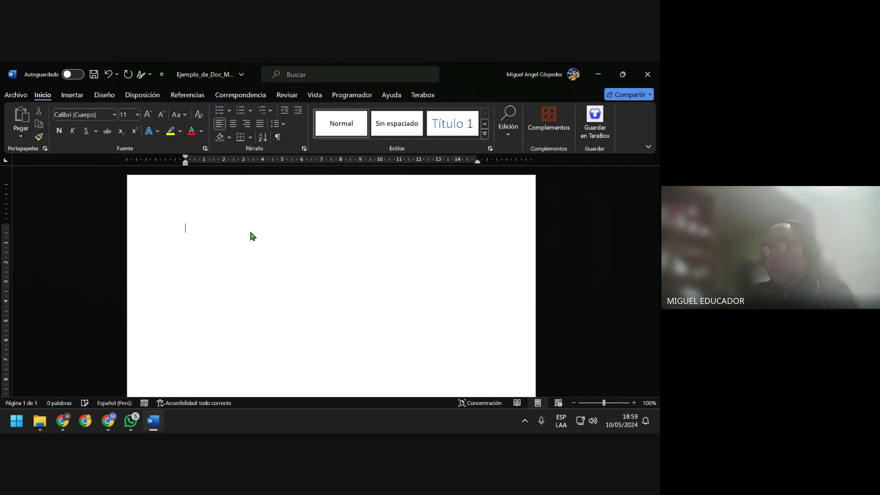
type("MS ")
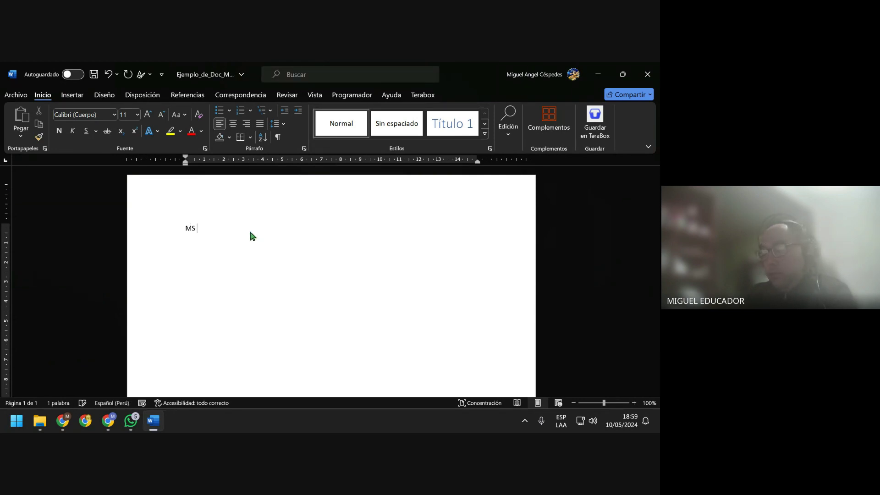
type("OFFICE 365")
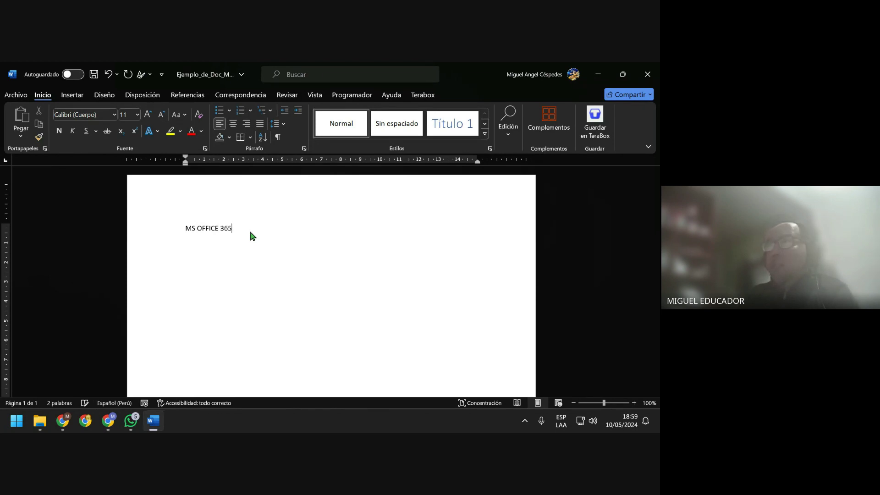
key("Return")
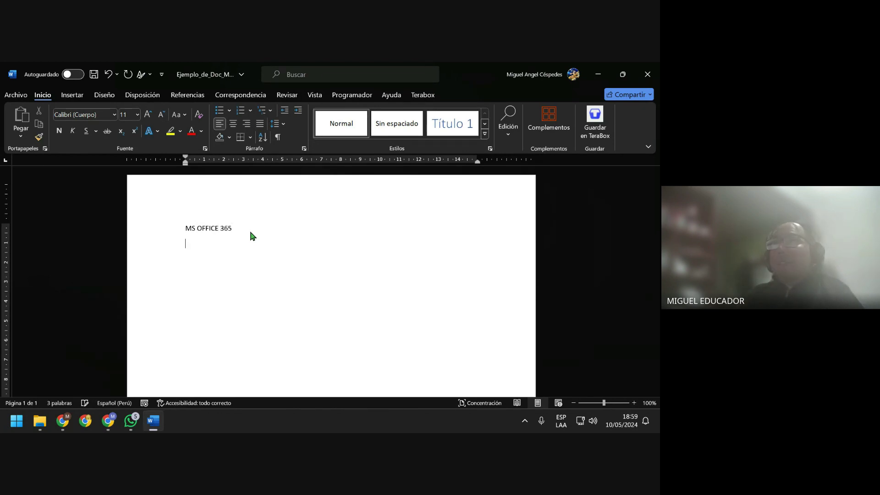
type("MS")
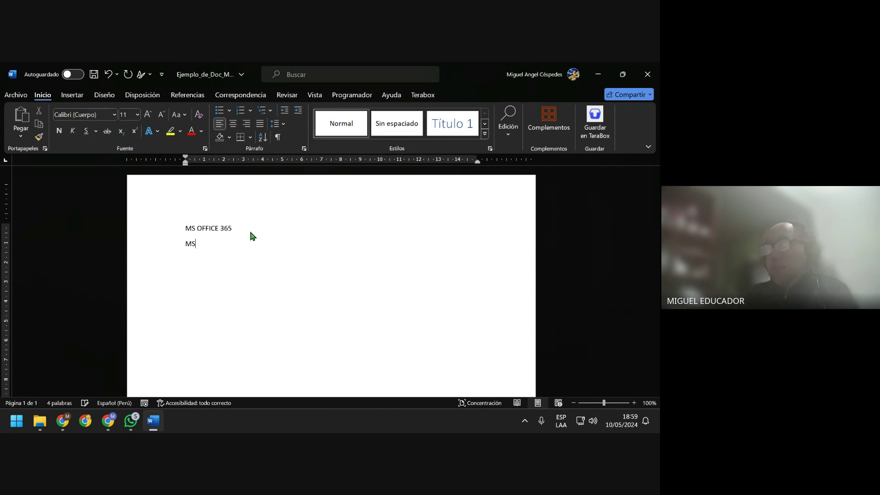
type(" W")
key("BackSpace")
type("A")
type("CCESS ")
type("MS E")
type("XCEL")
key("Return")
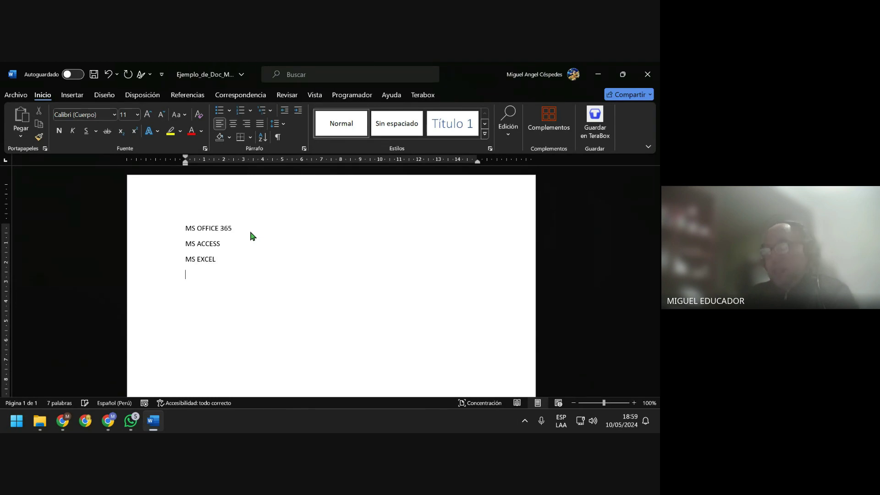
Add MS WORD with MS POWER POINT above it, and save the document
type("MS ")
type("WORD")
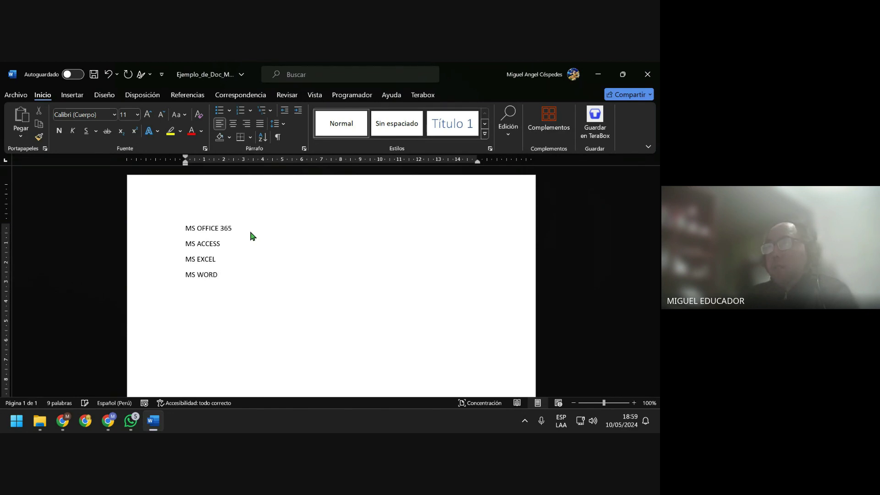
key("Up")
key("Return")
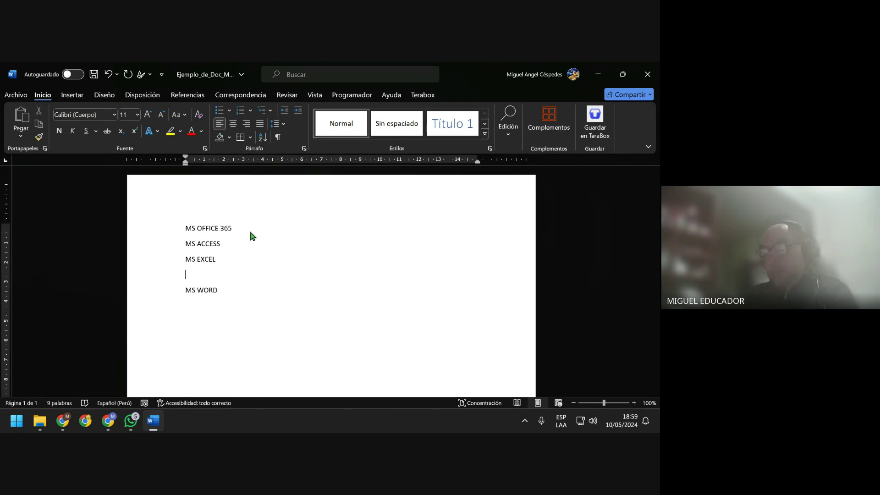
type("MS ")
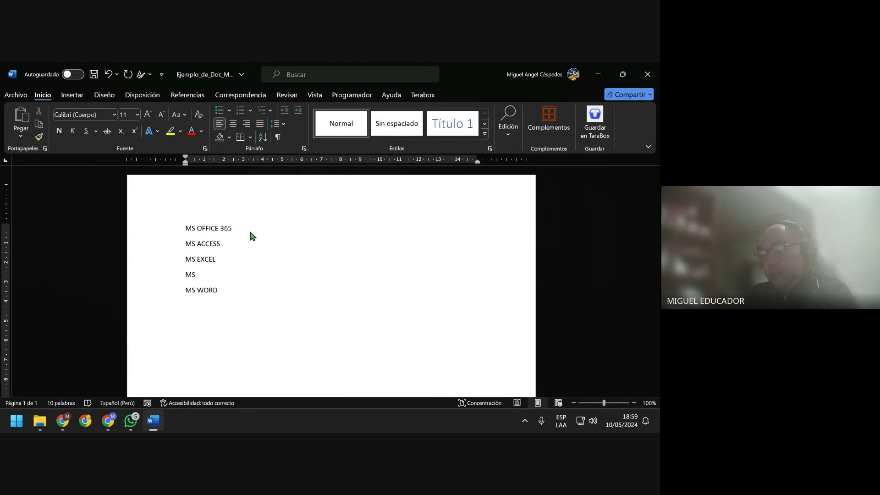
type("POWER ")
type("POINT")
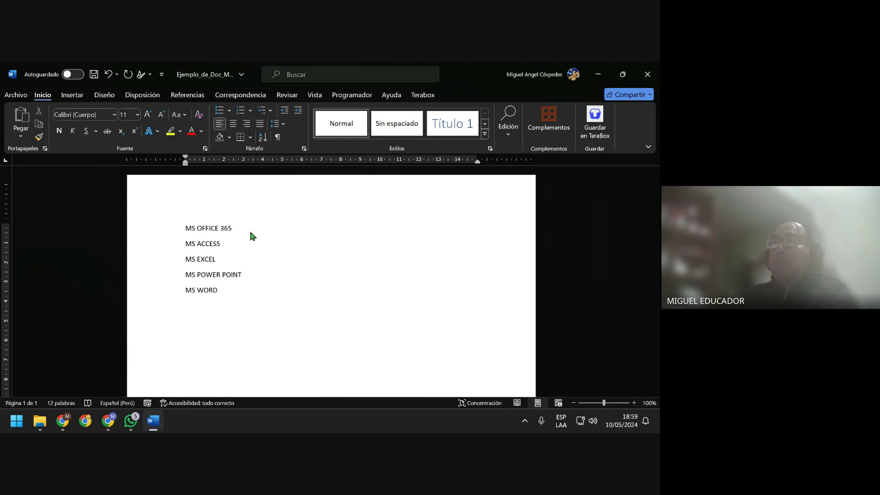
left_click(268, 288)
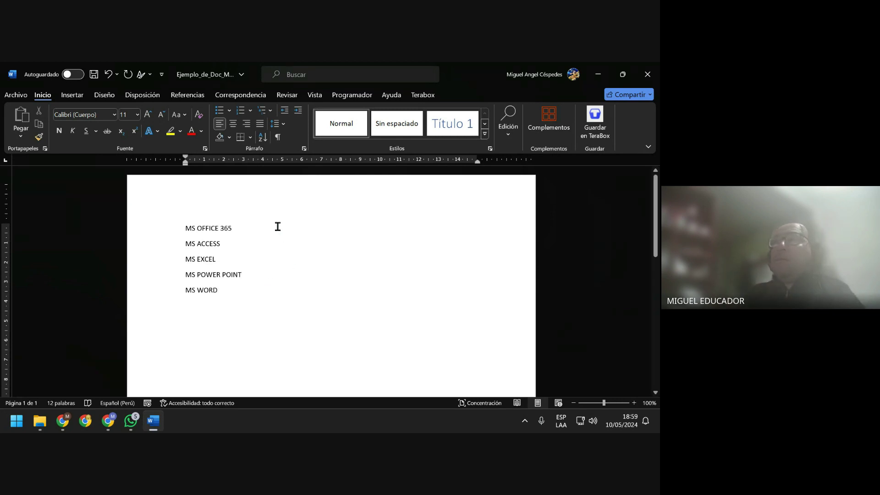
left_click(93, 74)
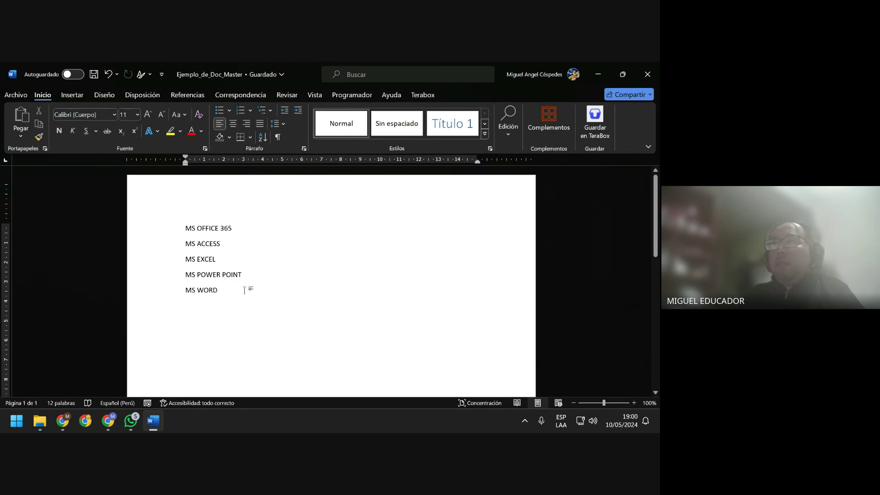
Apply Título 2 to the four program lines and Título 1 to MS OFFICE 365, then save
left_click_drag(229, 284, 186, 243)
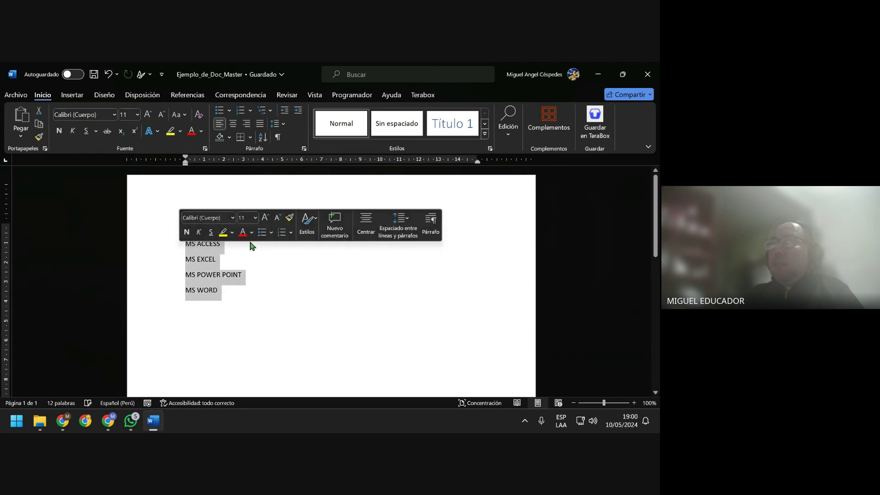
left_click(485, 134)
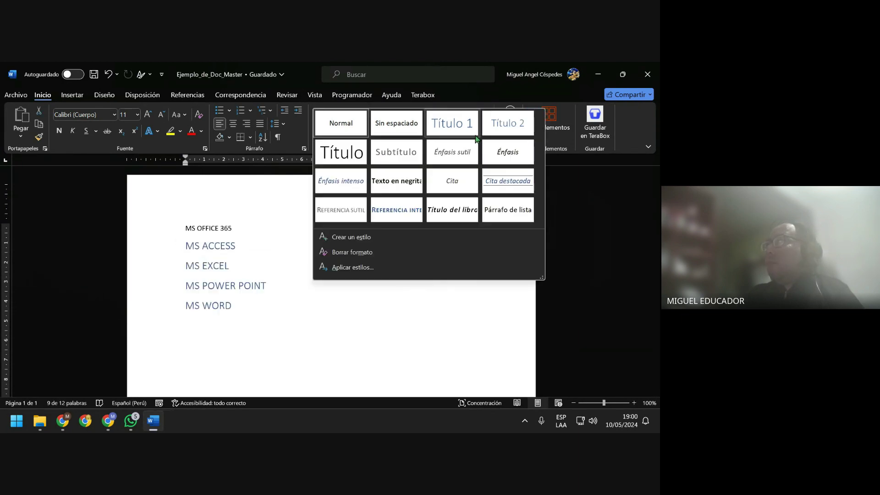
left_click(501, 130)
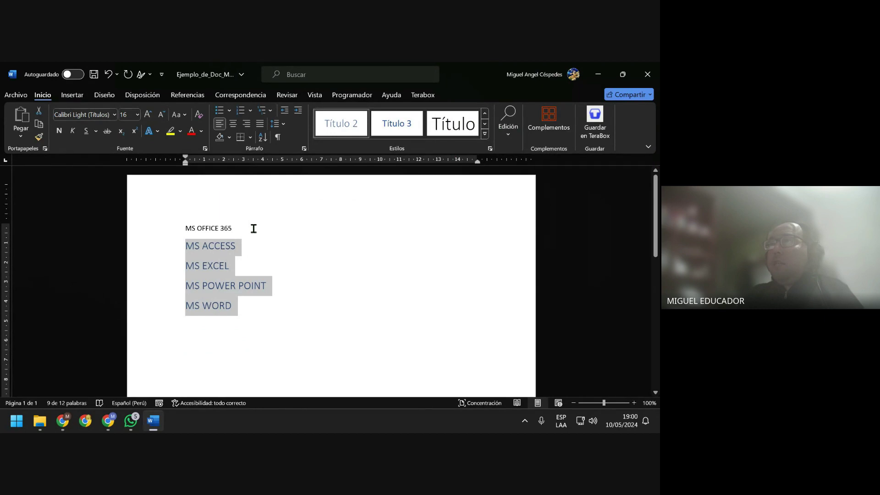
left_click_drag(253, 228, 183, 228)
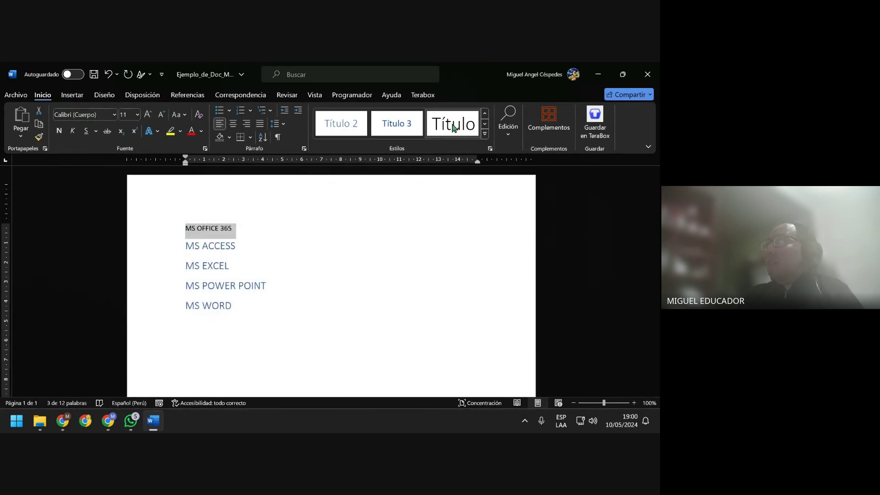
scroll(456, 127, "up", 1)
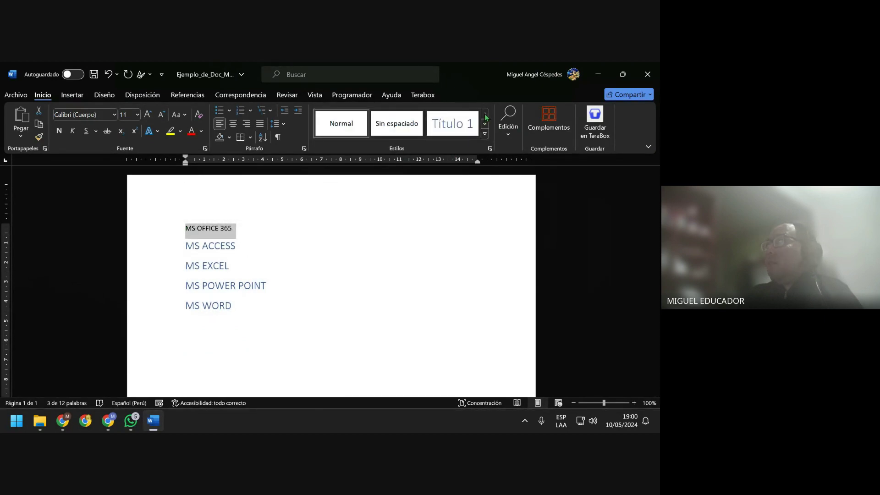
left_click(460, 128)
left_click(372, 243)
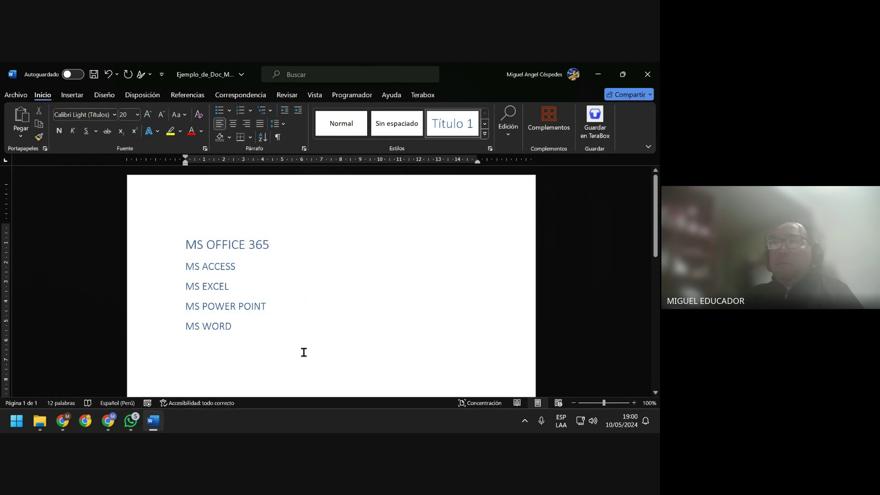
key("ctrl+s")
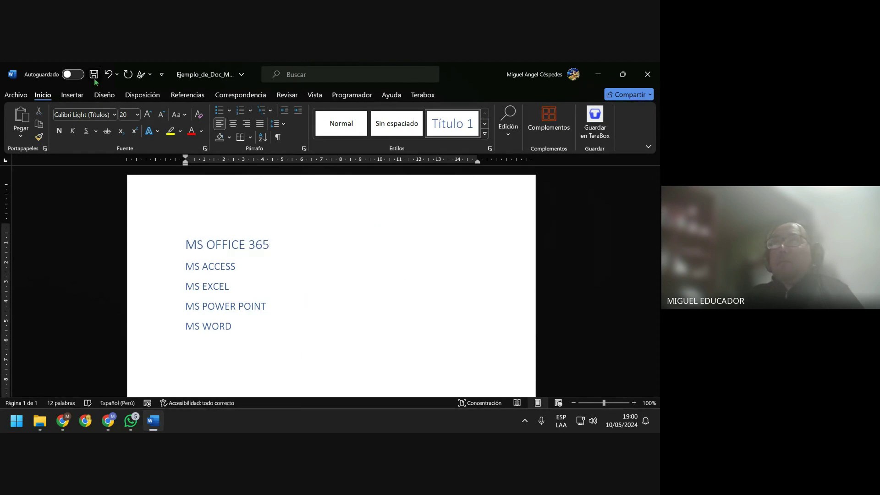
Recheck the heading styles and insert an empty line below MS ACCESS
left_click_drag(282, 240, 171, 242)
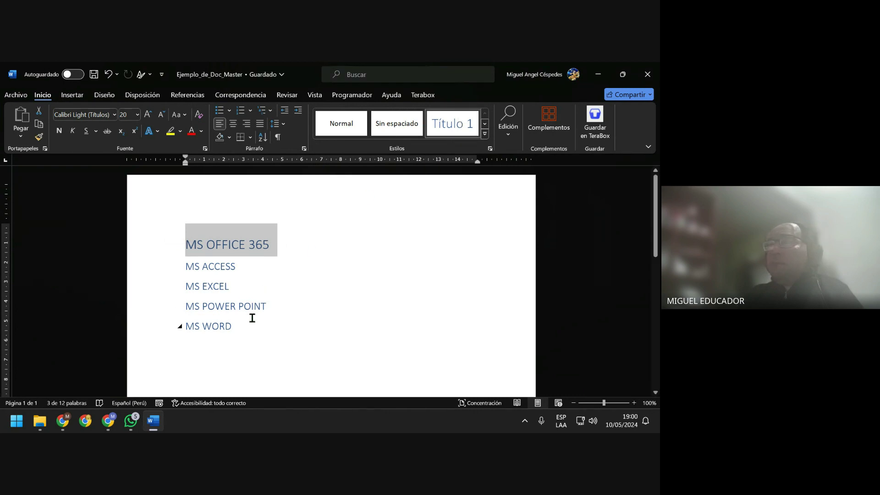
left_click(238, 325)
left_click_drag(238, 325, 181, 269)
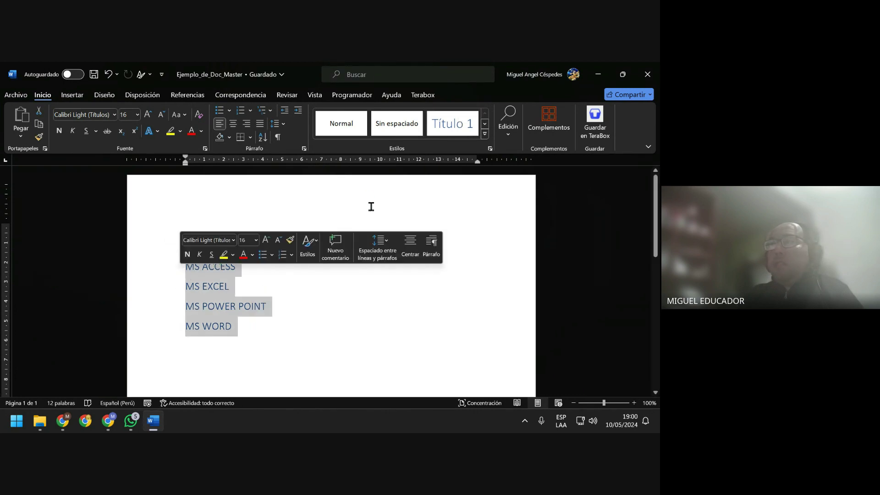
left_click(484, 133)
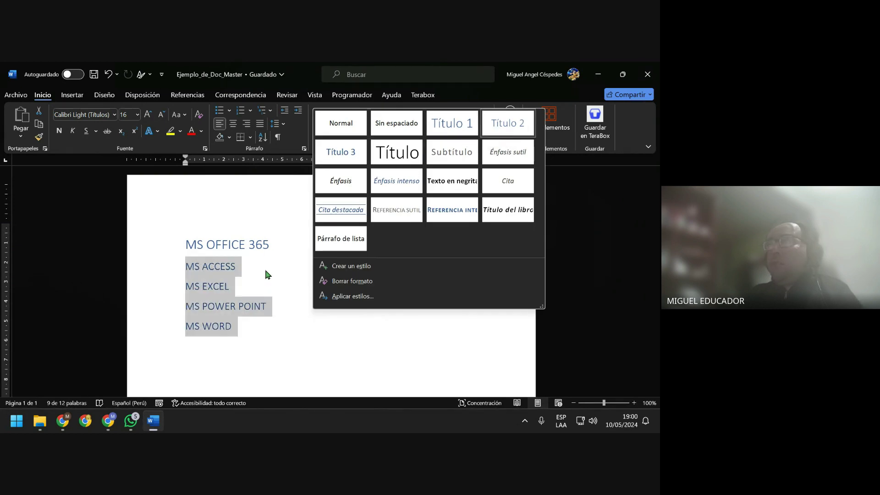
key("Escape")
left_click(295, 263)
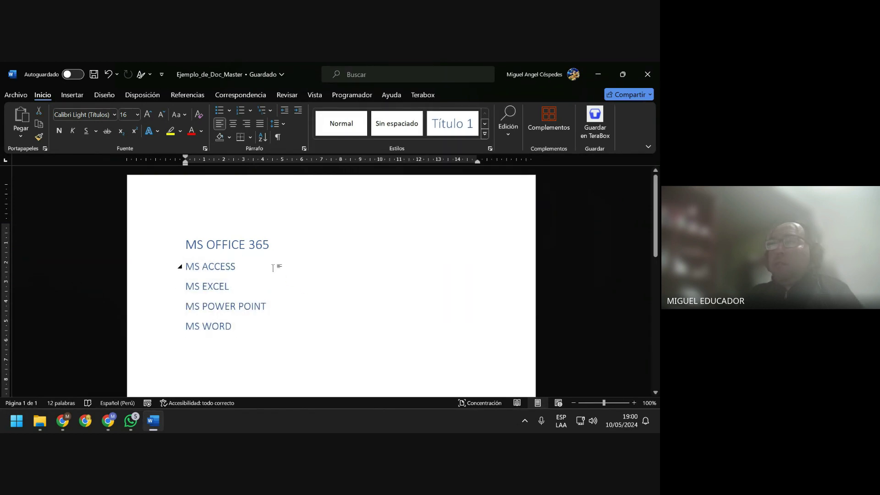
key("Return")
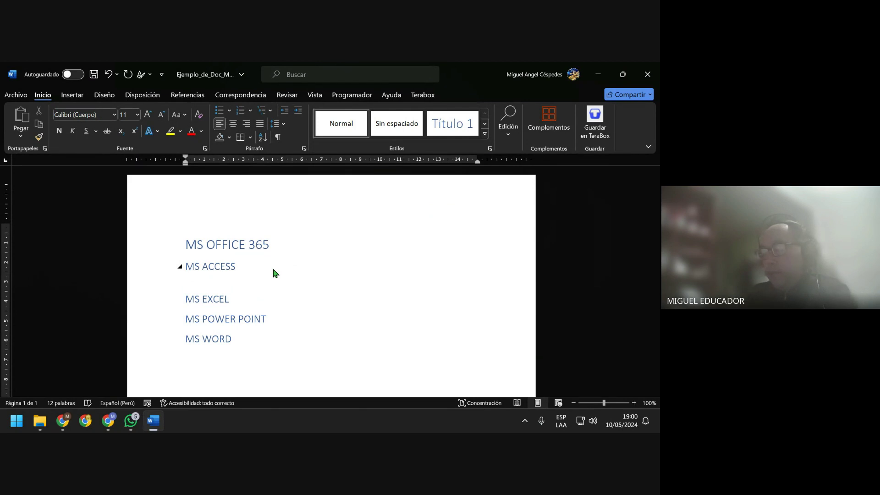
Add body lines MS ACCESS, MS EXCEL, MS POWER and MS WORD under each heading
type("MS ")
type("ACCESS")
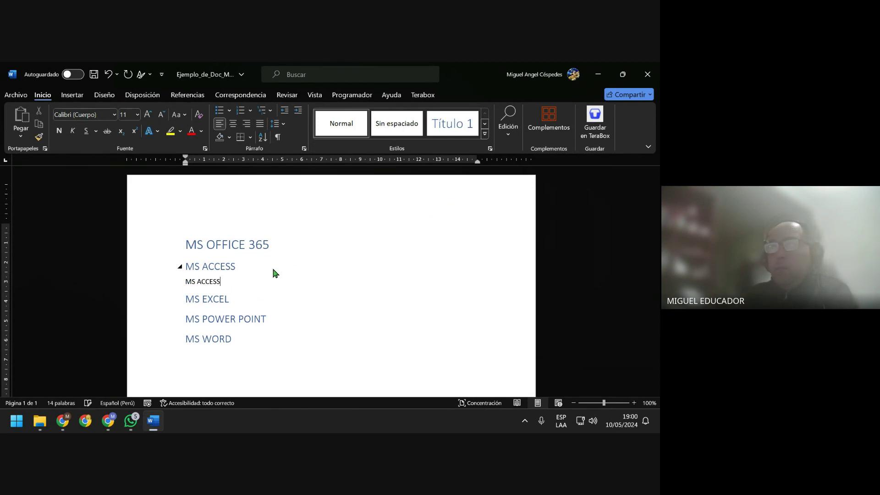
key("Down")
key("End")
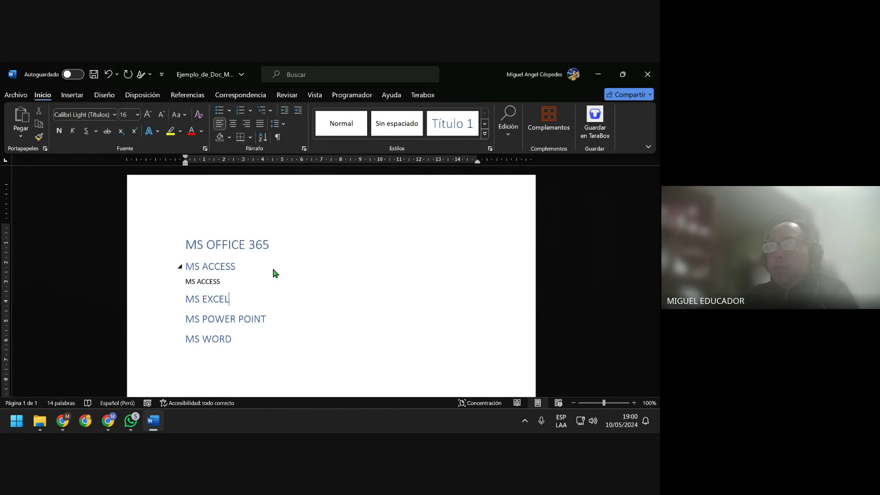
key("Return")
type("M")
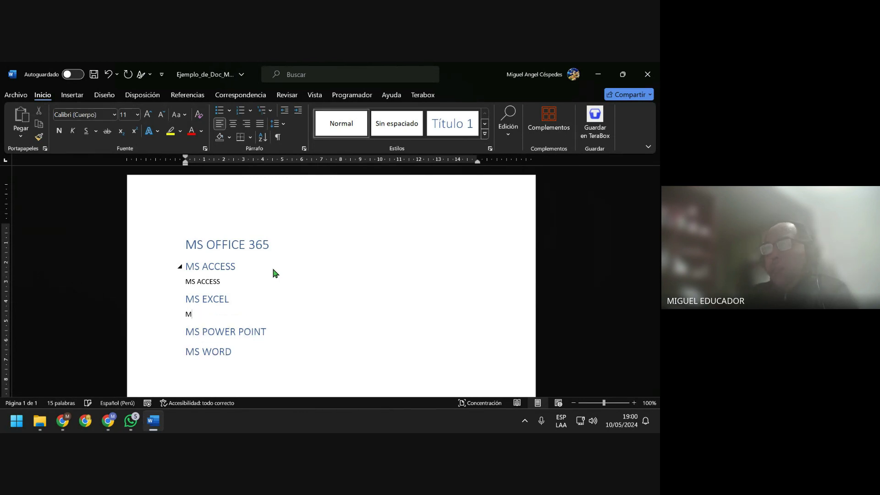
type("S EXCE")
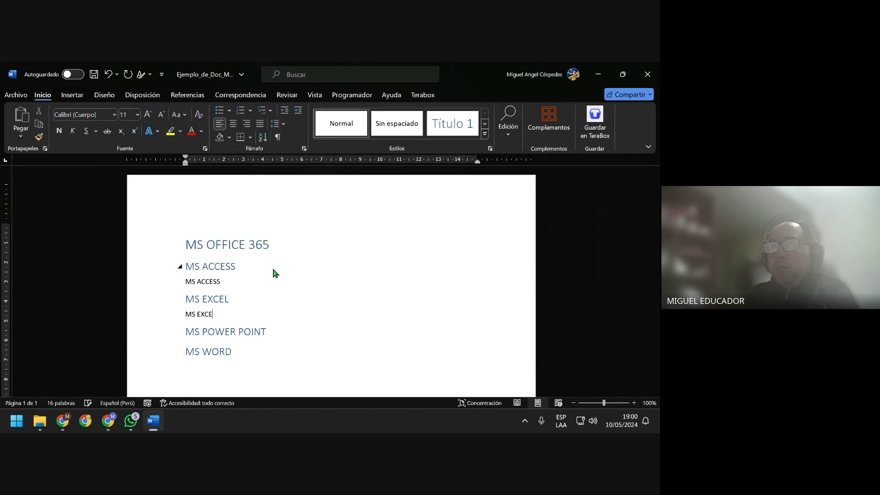
type("L")
key("Right")
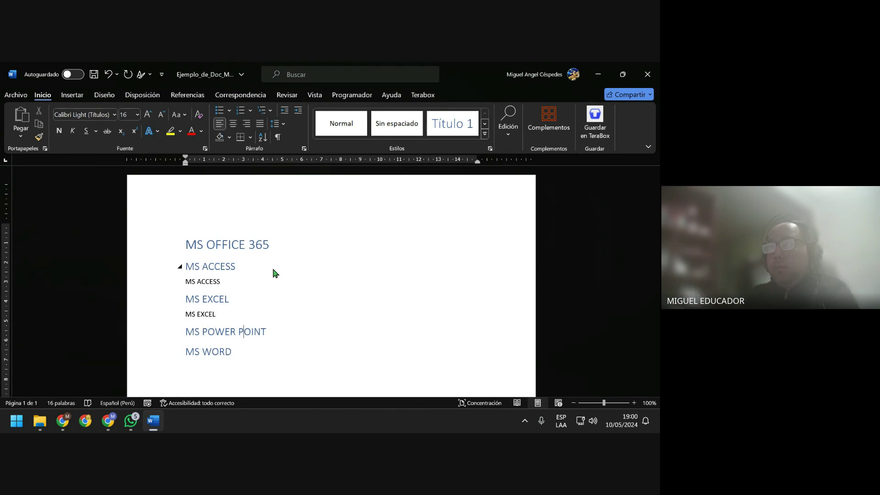
key("Right")
key("Right")
key("Right")
key("Return")
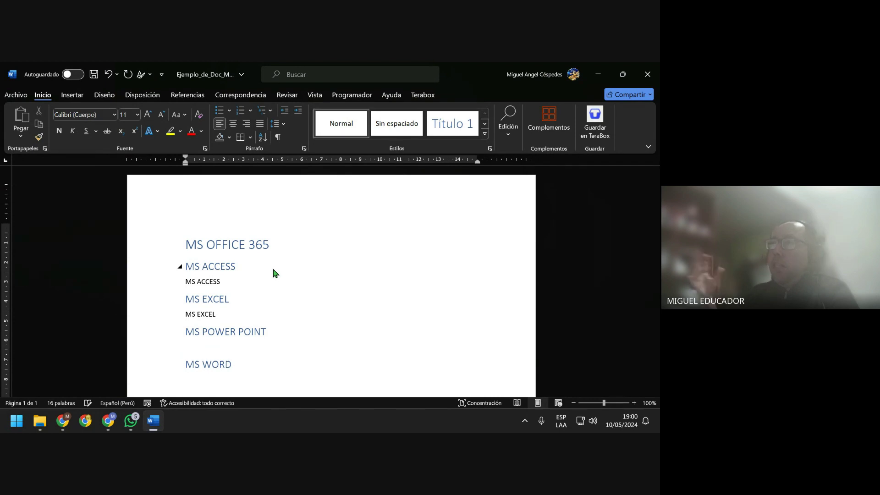
type("MS ")
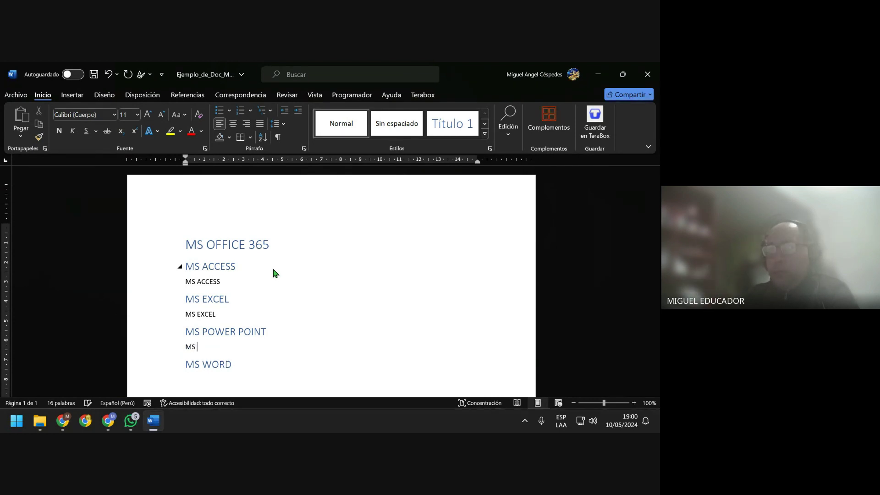
type("POWE")
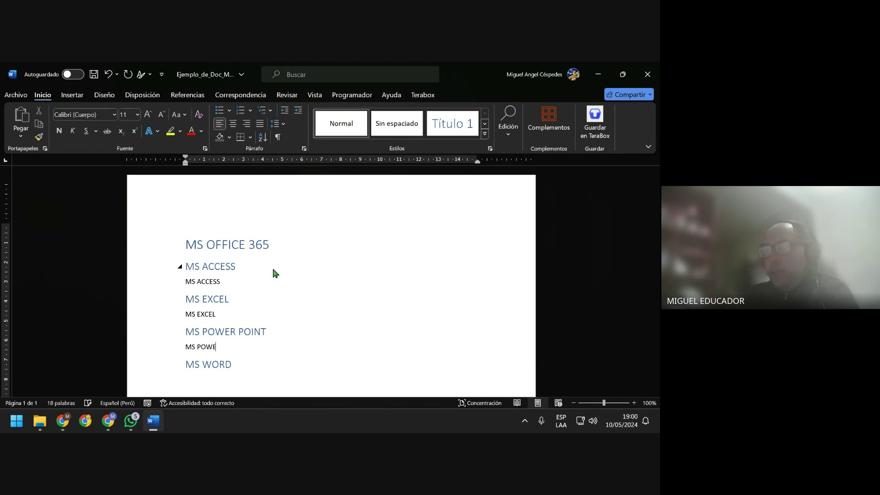
type("R")
key("Down")
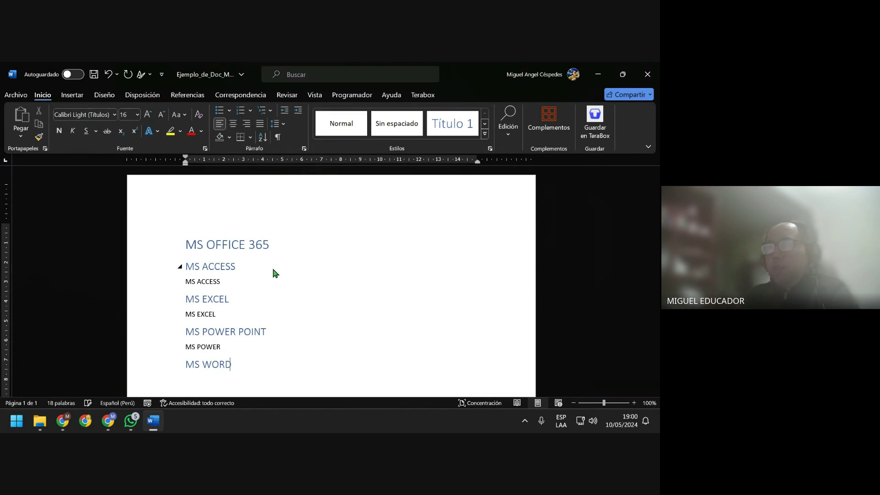
key("End")
key("Return")
type("MS ")
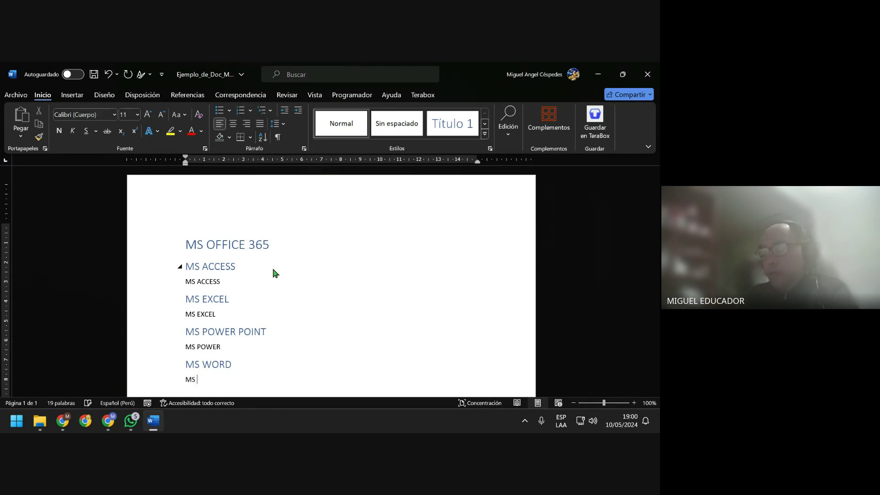
type("WORD")
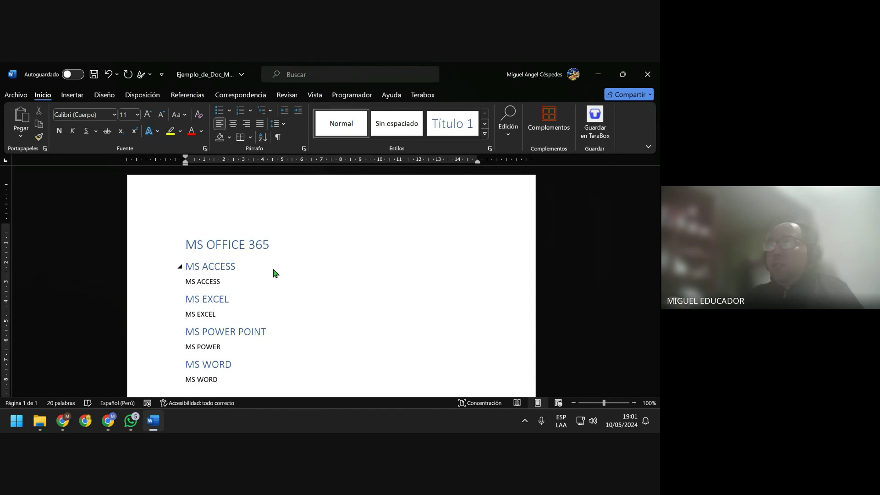
Centre the MS OFFICE 365 title
scroll(394, 301, "down", 1)
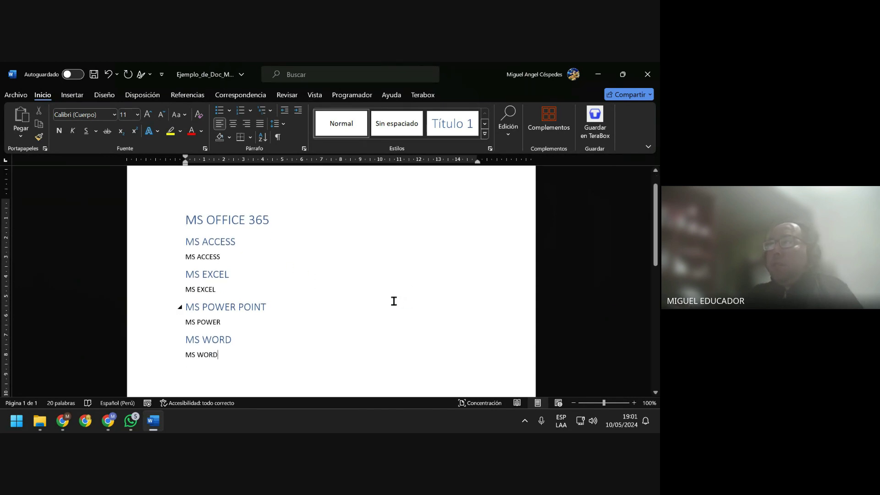
left_click(289, 221)
left_click(234, 126)
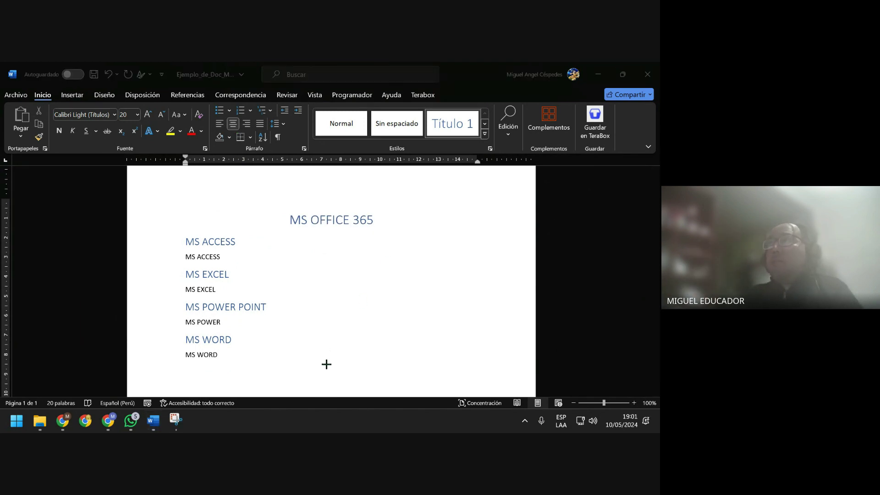
key("Escape")
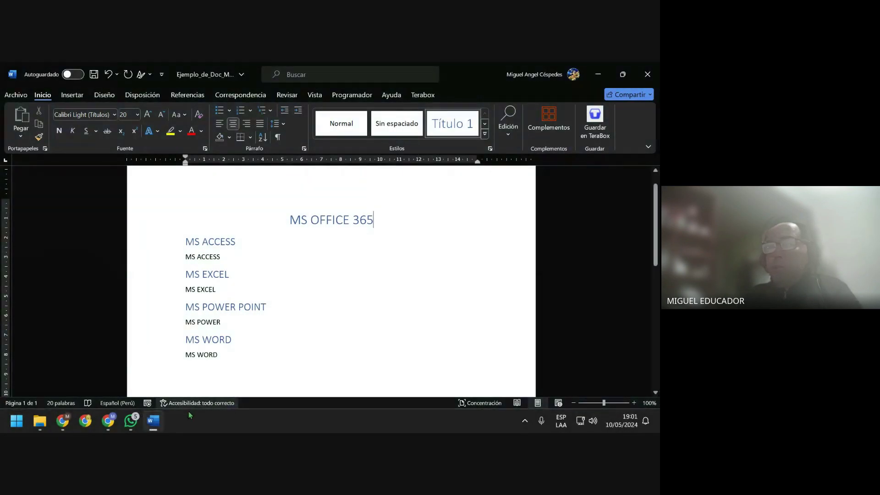
left_click(131, 421)
right_click(345, 389)
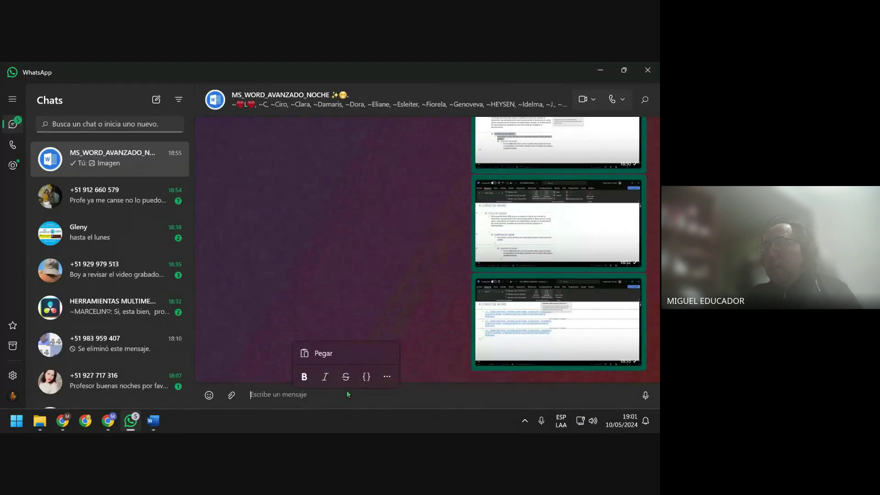
left_click(345, 353)
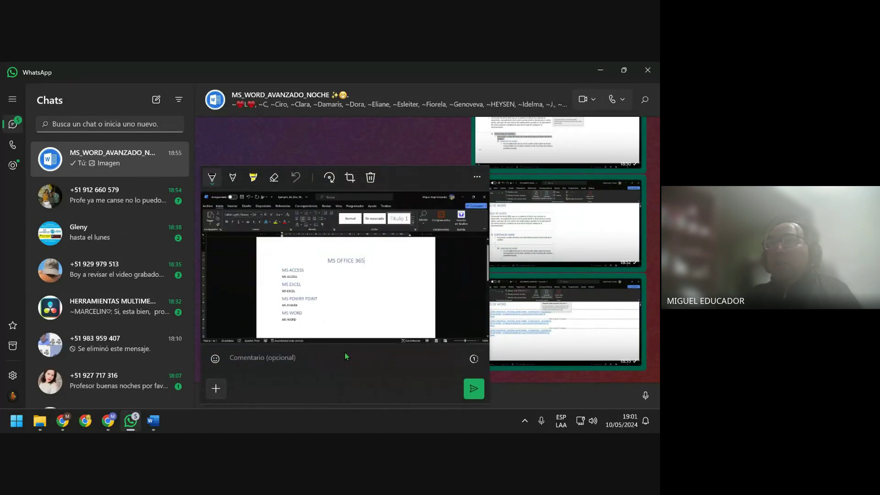
key("Escape")
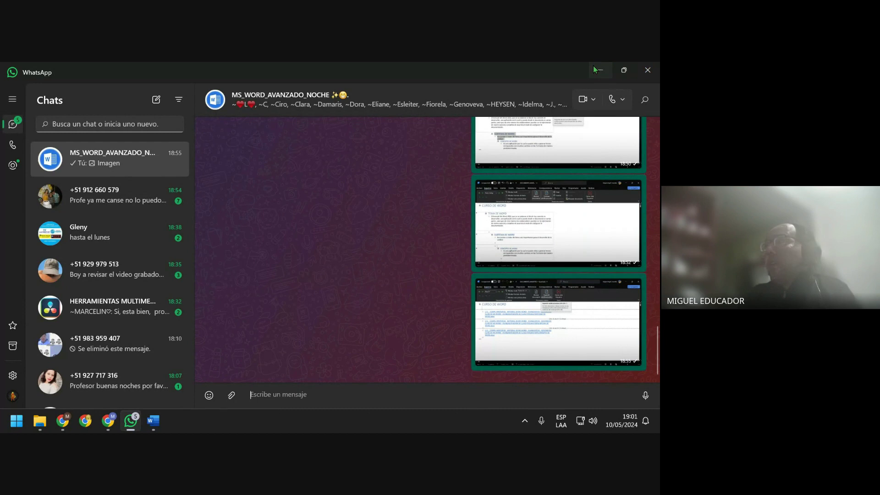
left_click(596, 68)
Save, switch to Outline view, and keep MS OFFICE 365 at Level 1
left_click(309, 362)
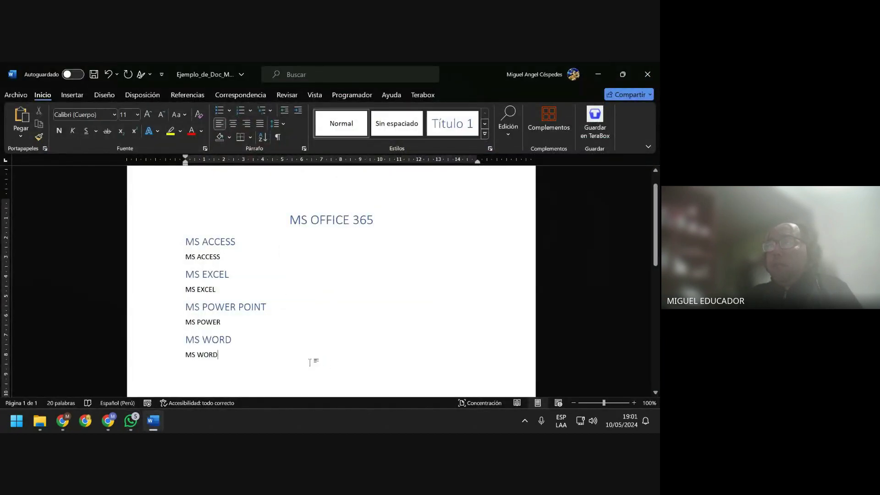
left_click(94, 75)
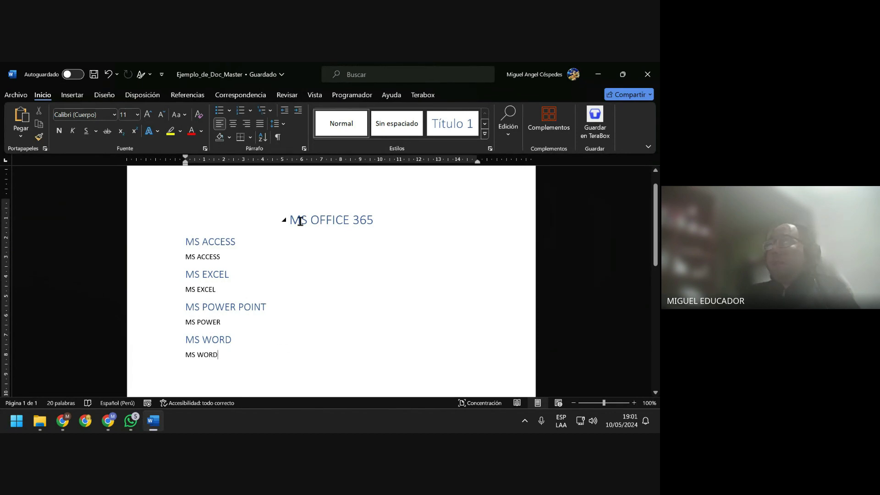
mouse_move(227, 242)
left_click(317, 95)
left_click(98, 110)
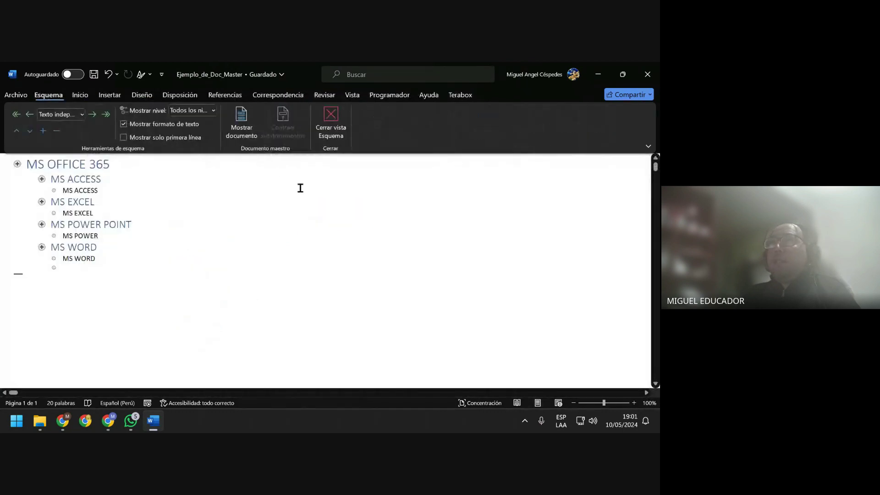
left_click_drag(110, 164, 30, 163)
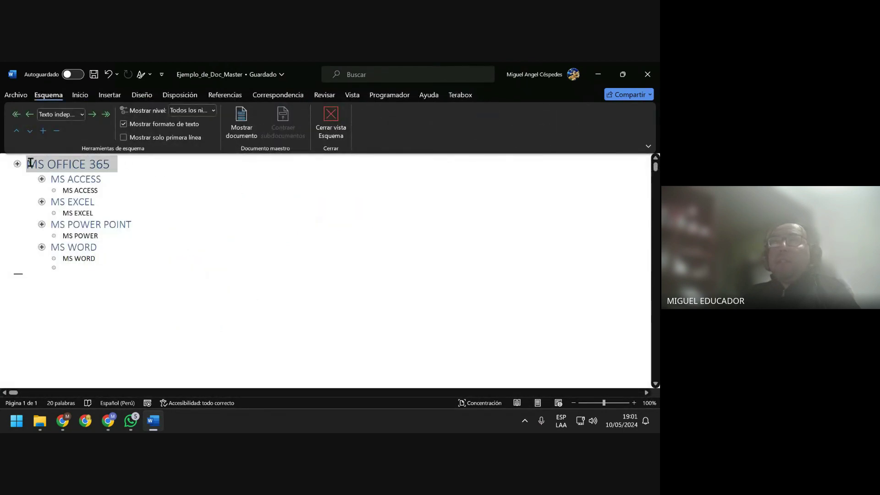
left_click(83, 115)
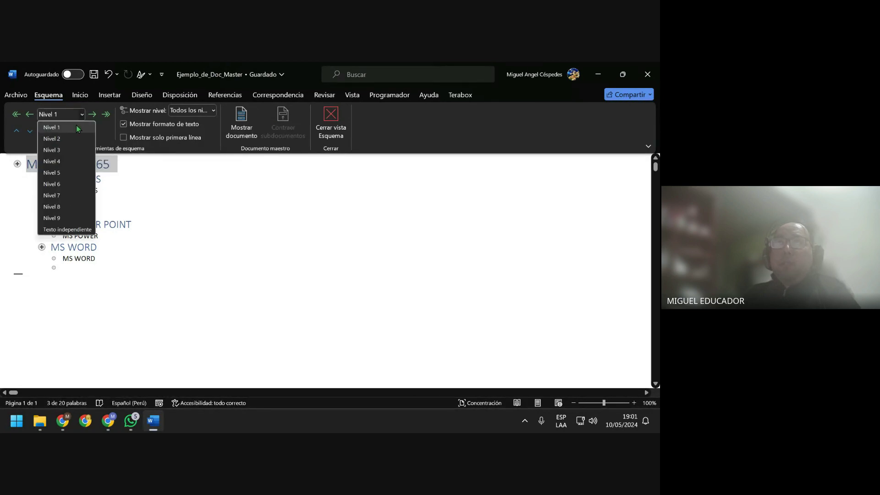
left_click(158, 174)
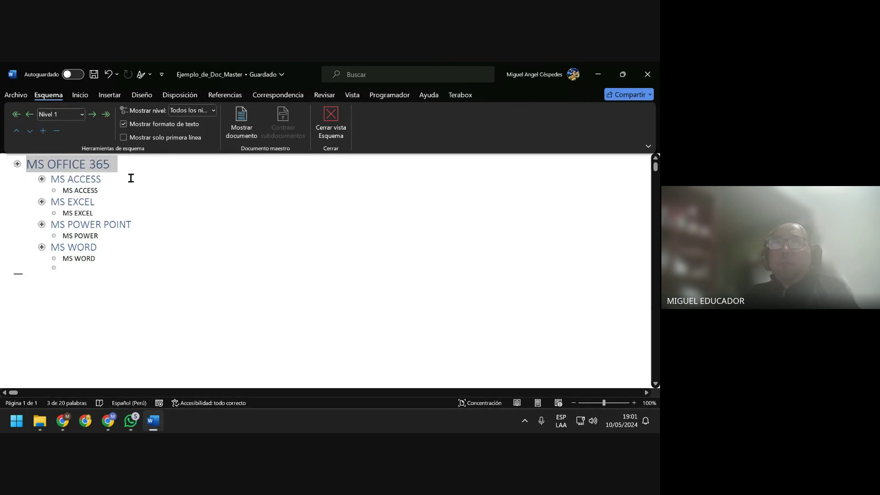
Check that the four program headings are Level 2 with body text beneath, then close Outline view
left_click_drag(112, 178, 50, 179)
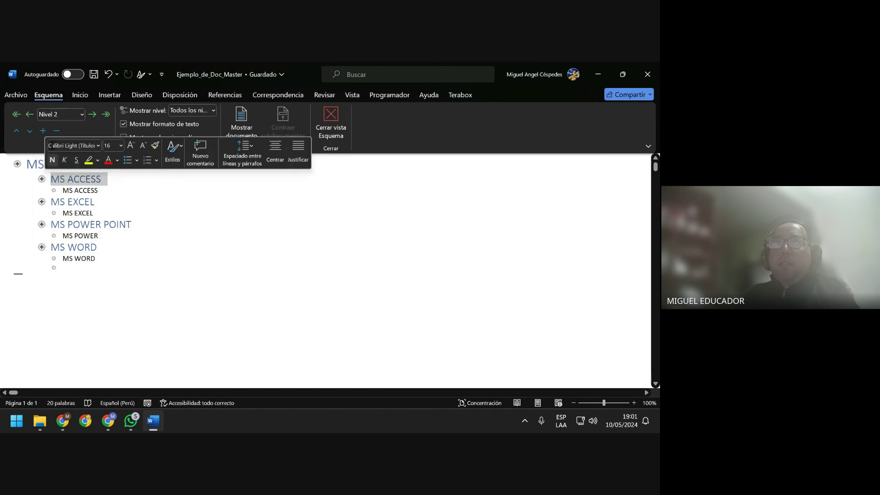
left_click(82, 114)
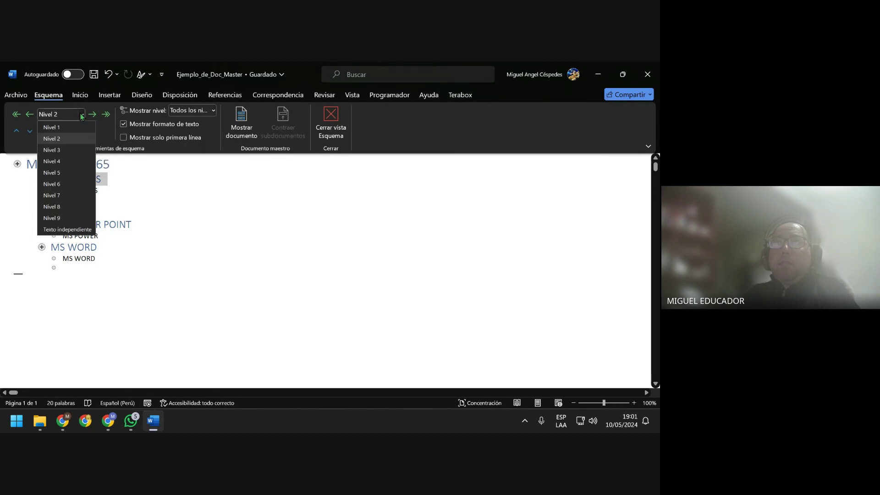
left_click(133, 190)
left_click(104, 191)
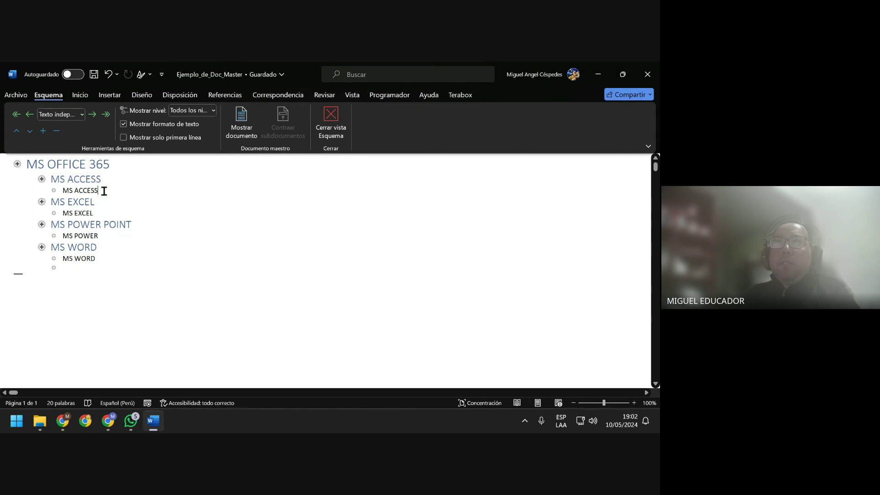
left_click_drag(101, 202, 50, 202)
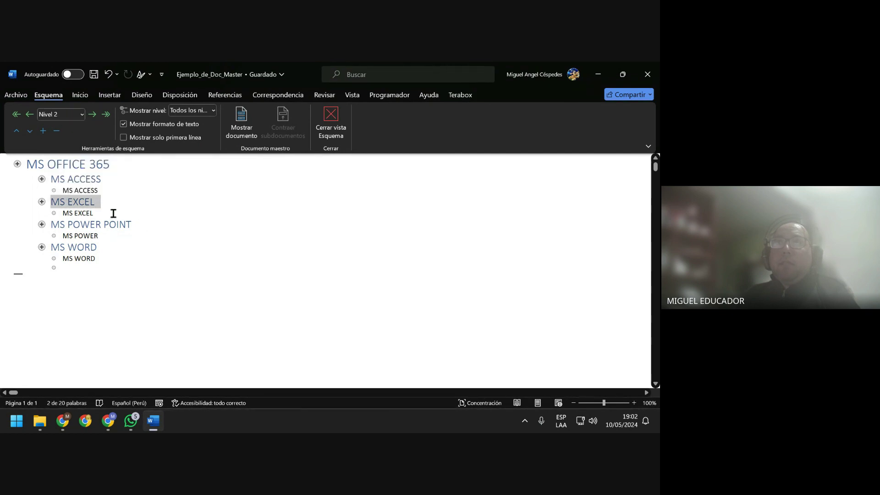
left_click(113, 213)
left_click_drag(139, 222, 44, 224)
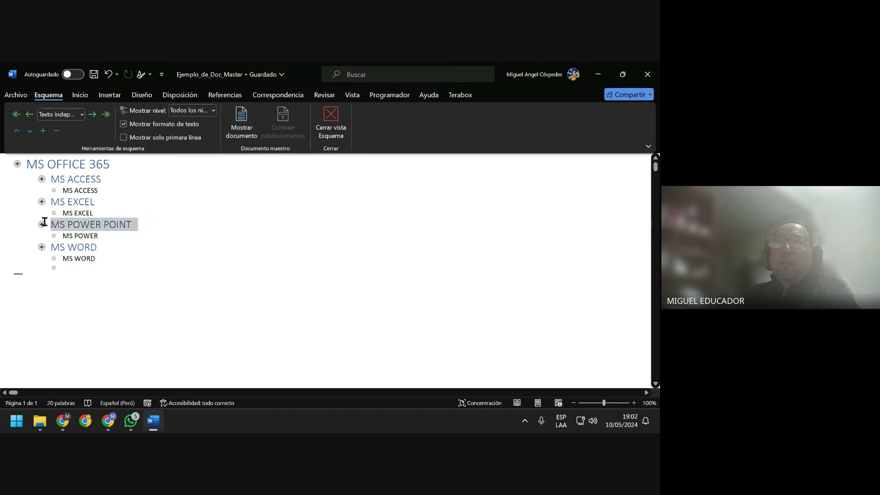
left_click(110, 234)
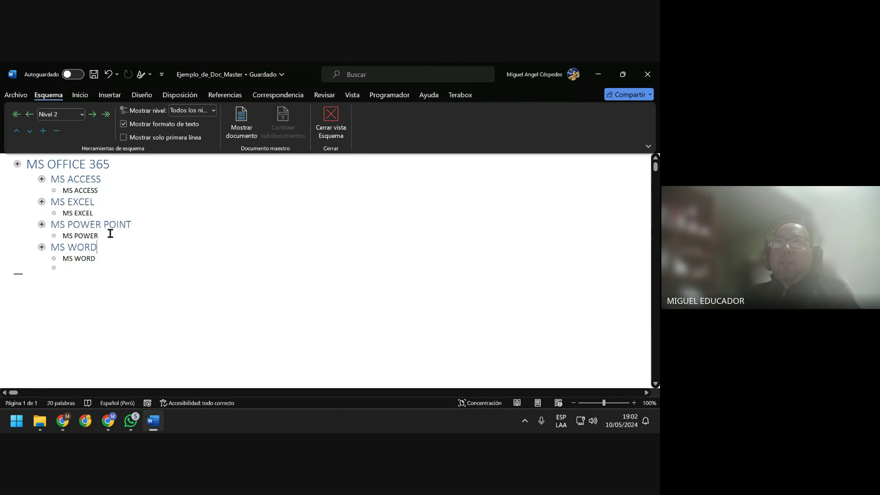
left_click_drag(98, 248, 50, 247)
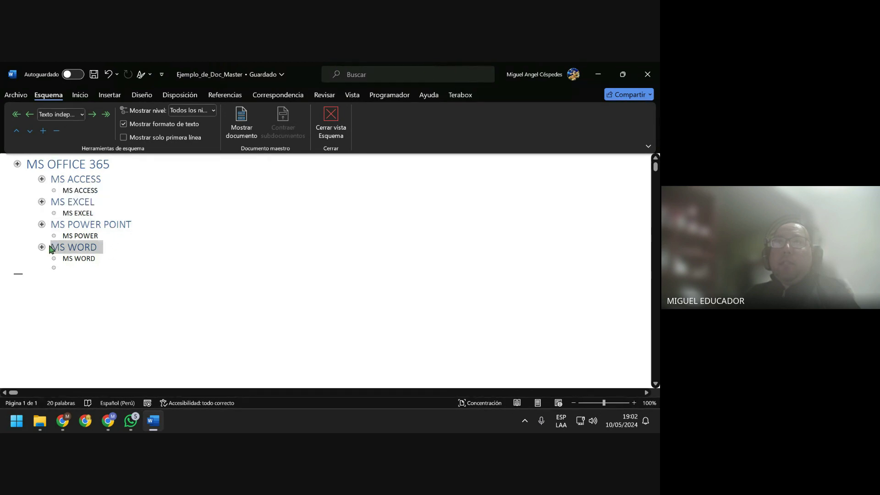
left_click(144, 229)
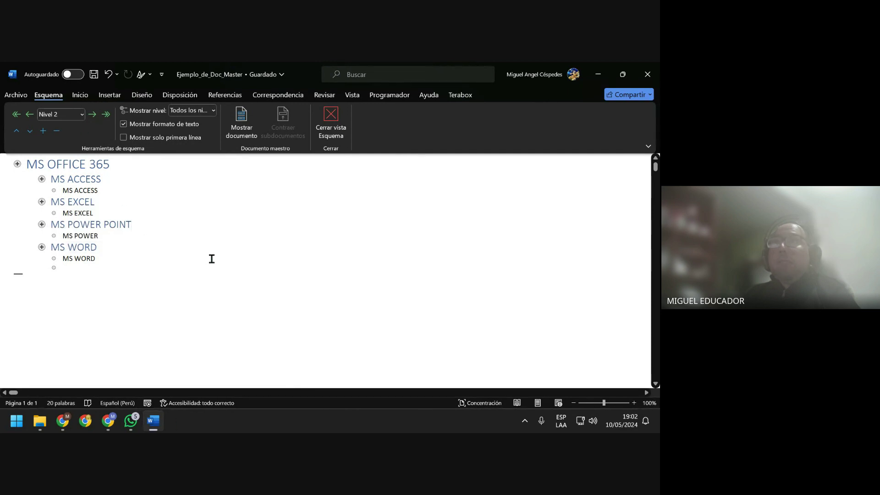
left_click(331, 120)
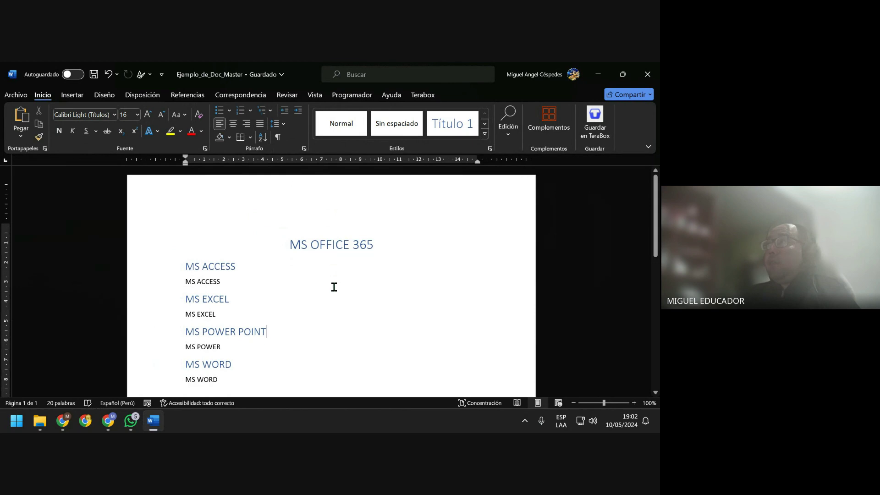
Clear all formatting so every line becomes Normal text, and save
scroll(333, 287, "down", 1)
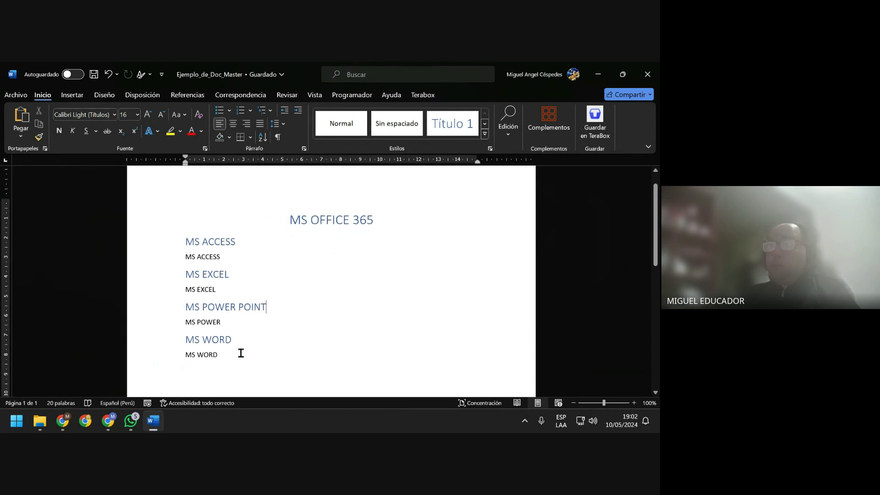
left_click_drag(223, 360, 177, 228)
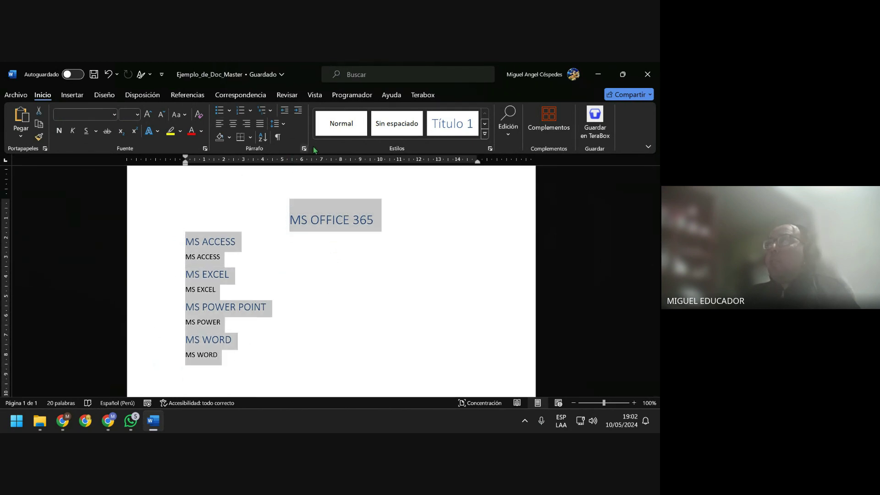
left_click(339, 130)
left_click(298, 235)
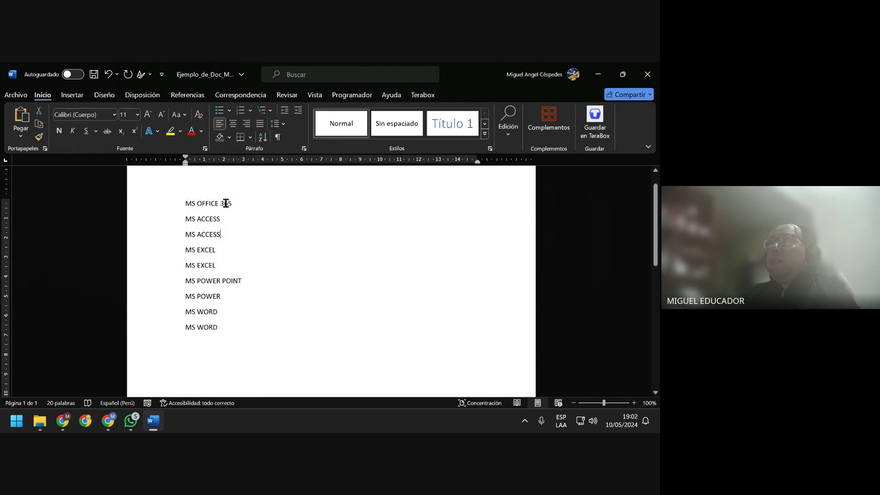
left_click(220, 234)
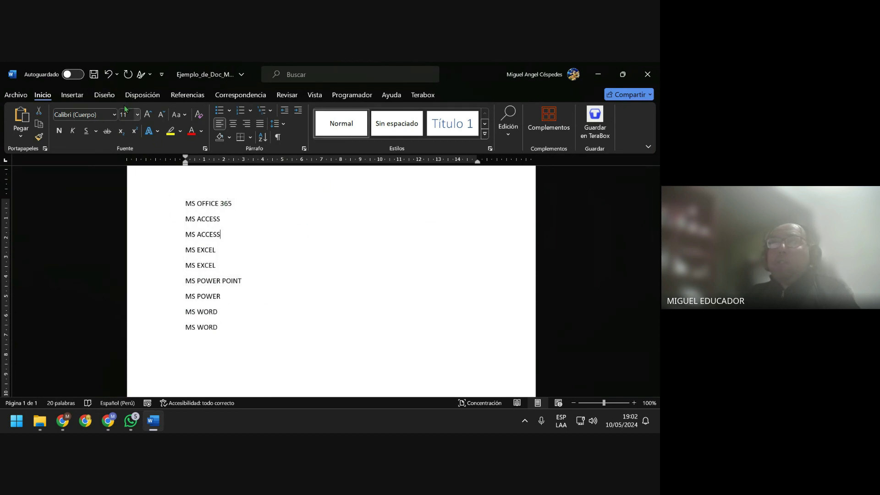
left_click(93, 74)
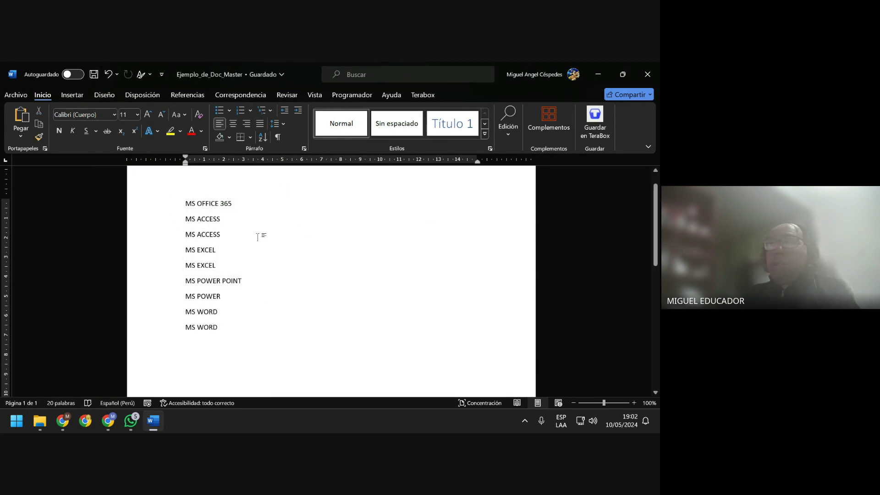
Switch the document to Outline view
left_click(257, 331)
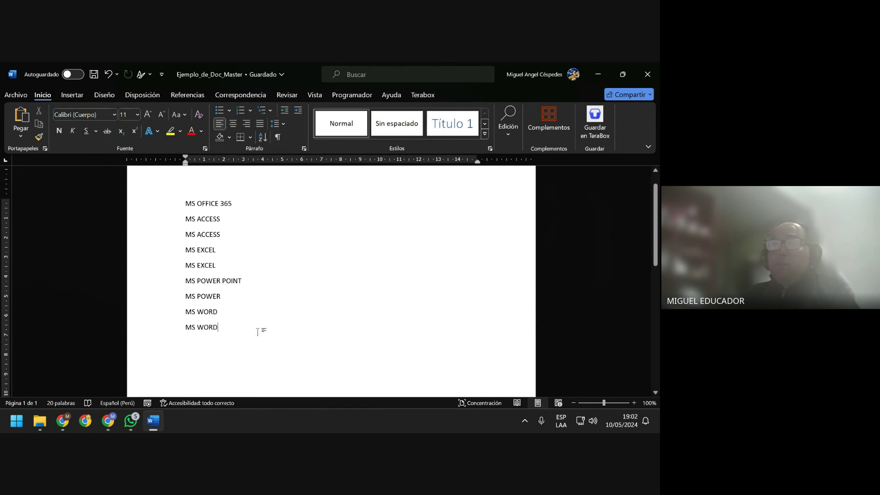
left_click(314, 95)
left_click(107, 110)
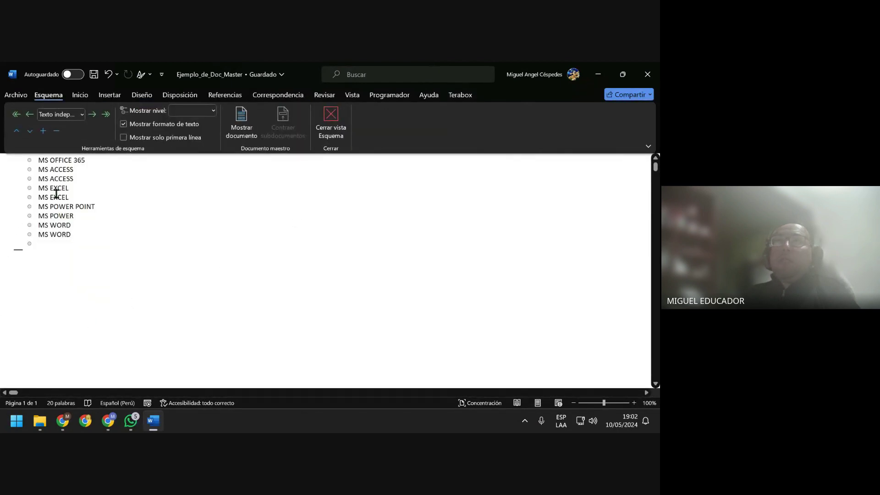
Make MS OFFICE 365 a Nivel 1 heading and MS ACCESS a Nivel 2 heading
left_click_drag(91, 161, 38, 160)
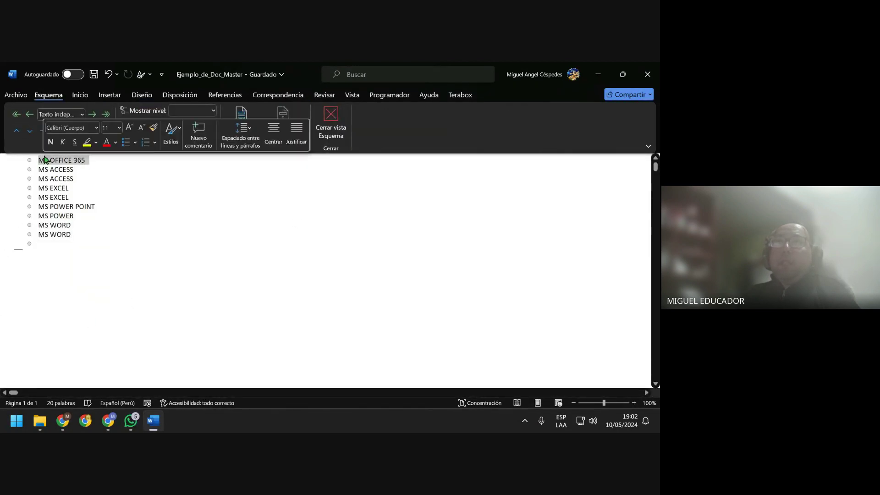
left_click(83, 117)
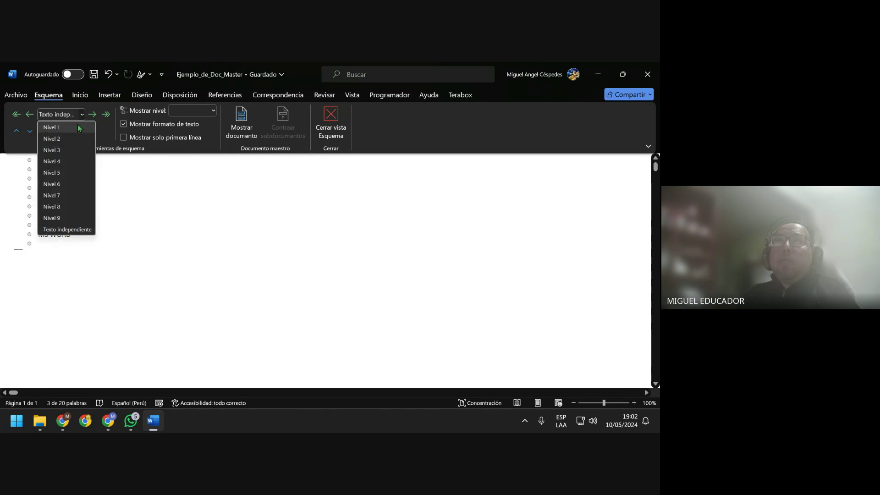
left_click(79, 127)
left_click(132, 221)
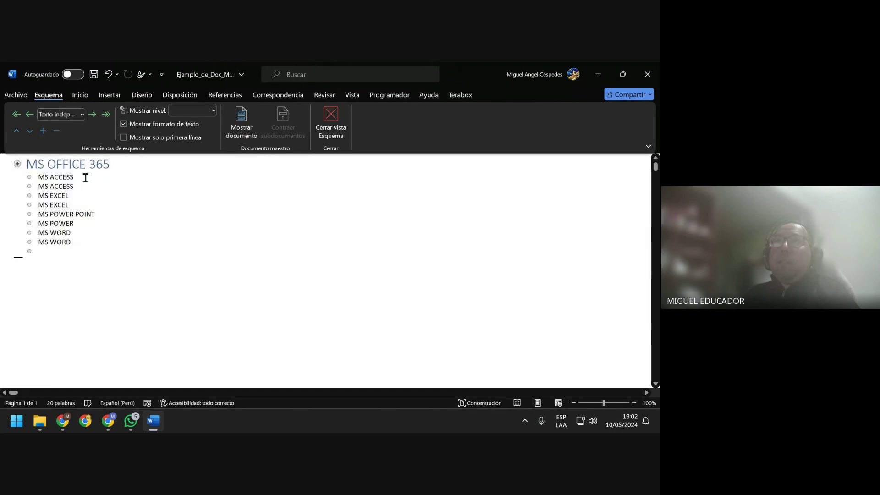
left_click_drag(85, 178, 36, 177)
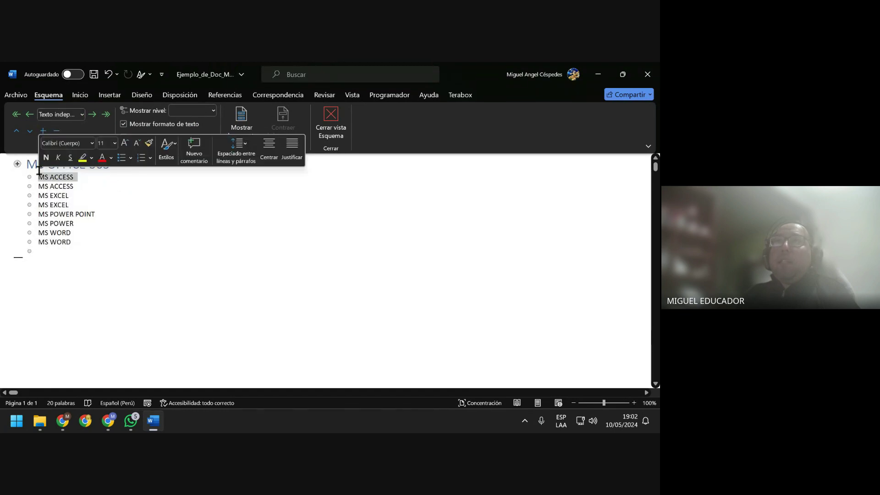
left_click(83, 117)
left_click(72, 136)
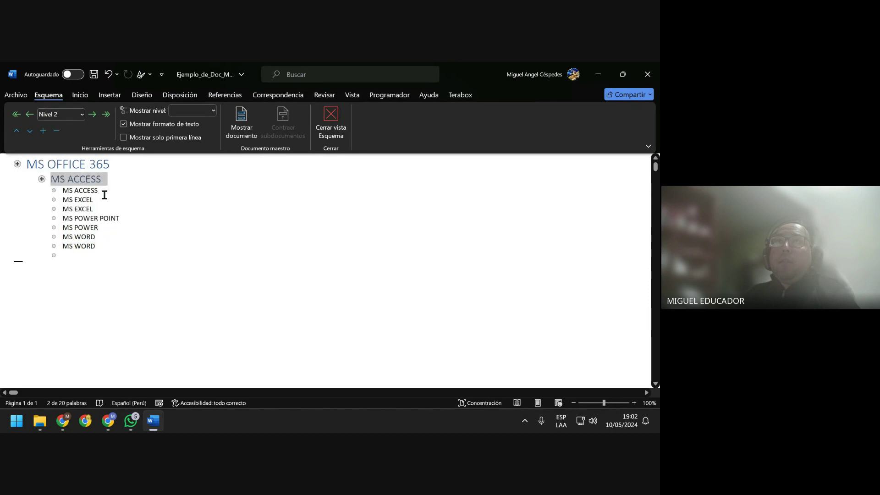
Set MS EXCEL to Nivel 2, complete 'MS POWER POINT', and make it Nivel 2
left_click_drag(102, 197, 59, 198)
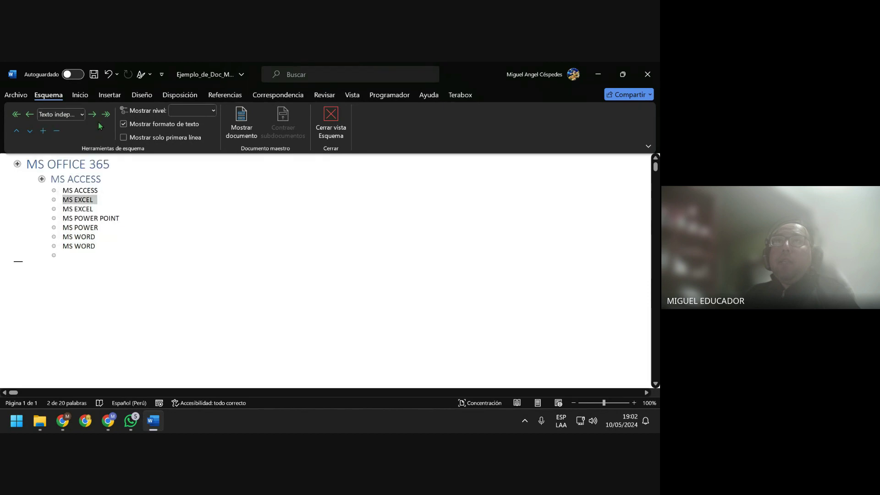
left_click(83, 115)
left_click(70, 138)
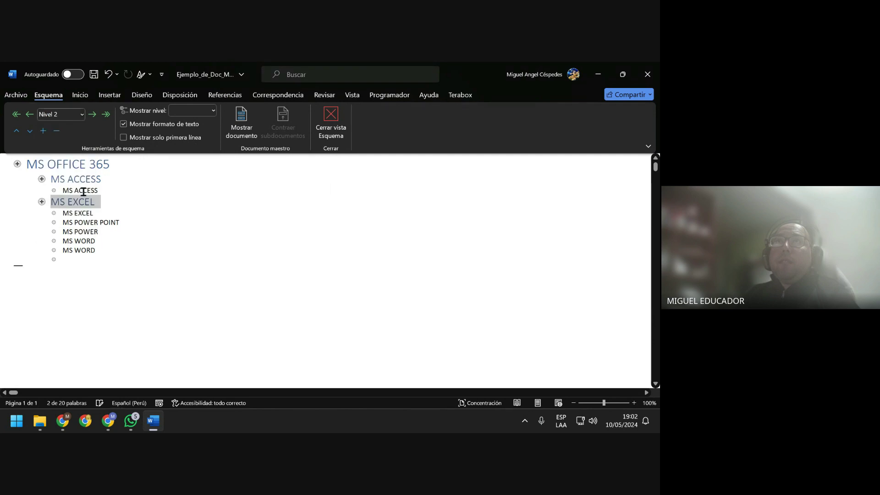
left_click(123, 222)
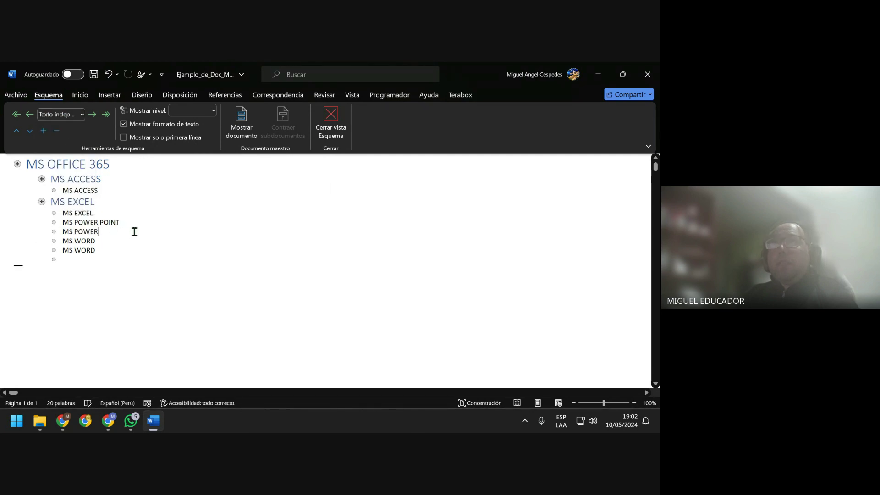
type(" P")
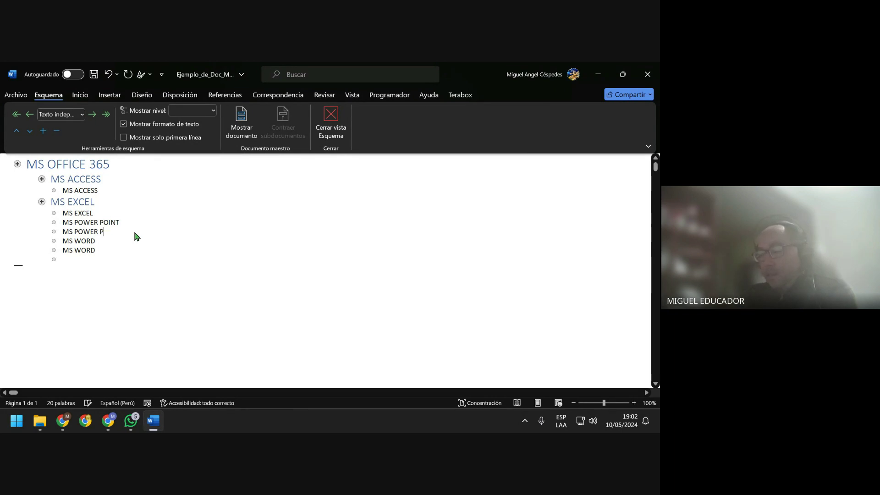
type("OINT")
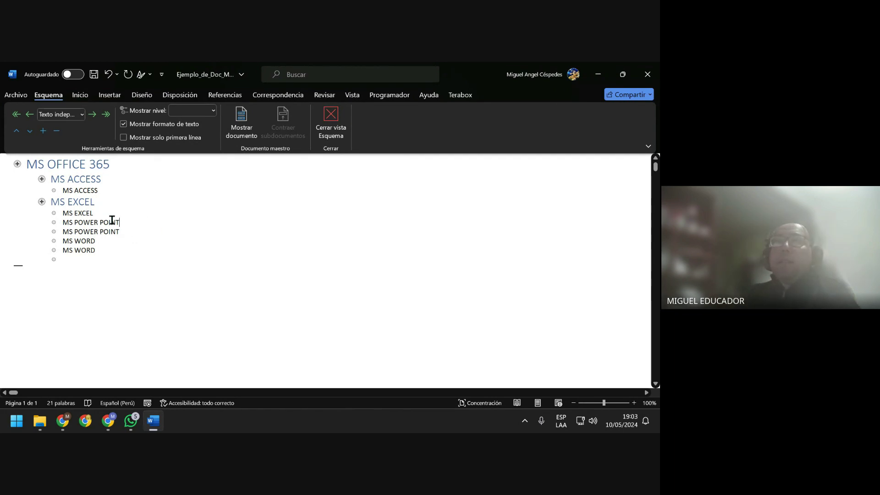
triple_click(112, 222)
left_click(80, 115)
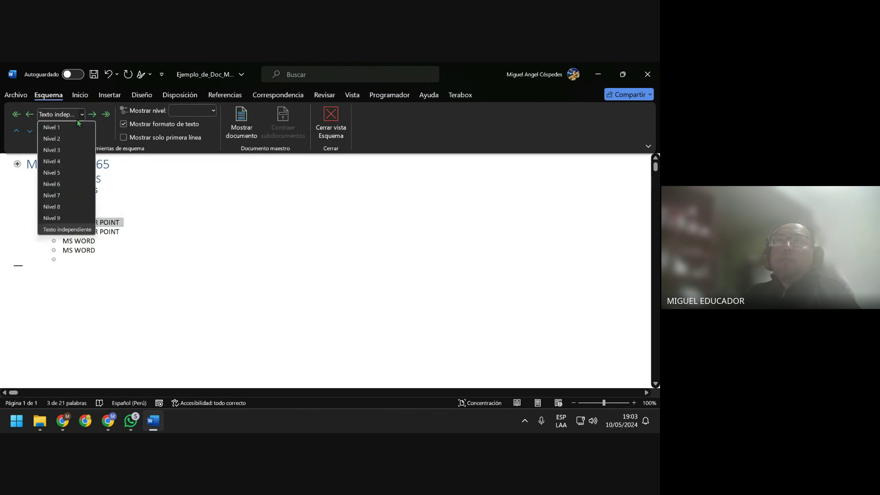
left_click(52, 138)
Make MS WORD a Nivel 2 heading and save the document
triple_click(83, 244)
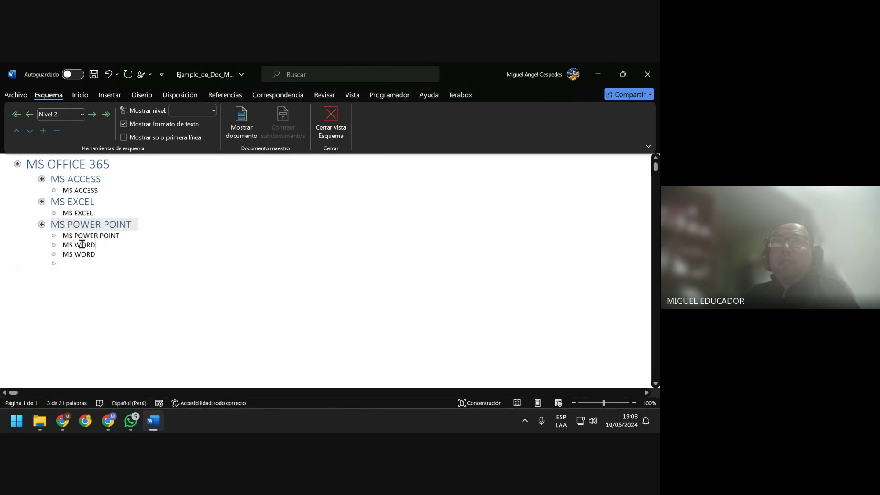
left_click(82, 115)
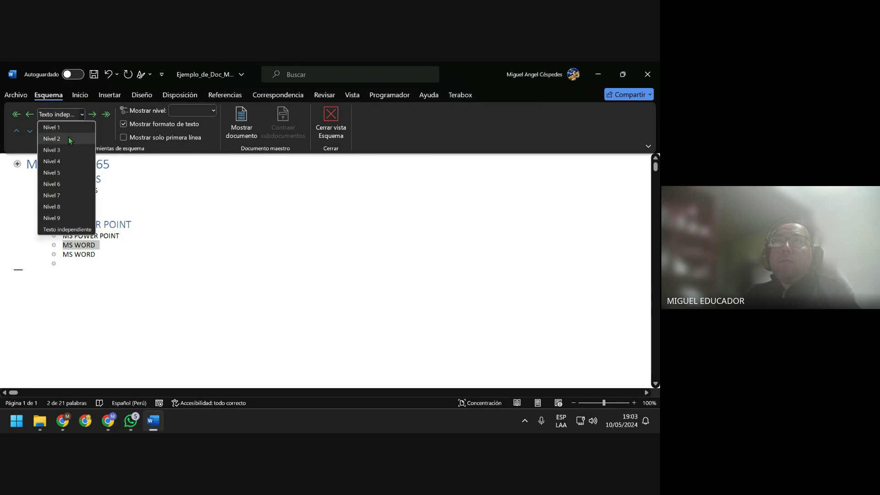
left_click(68, 137)
left_click(195, 252)
left_click(93, 75)
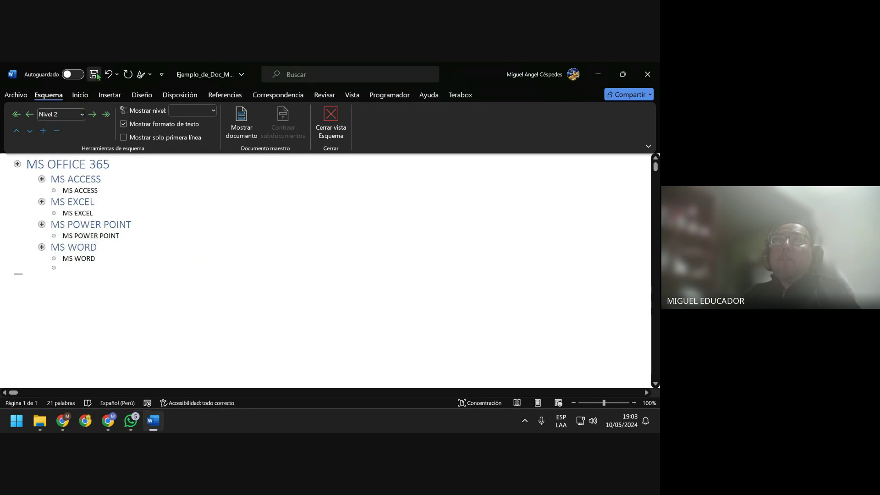
Delete the empty bullet below MS WORD and close Outline view
left_click(168, 264)
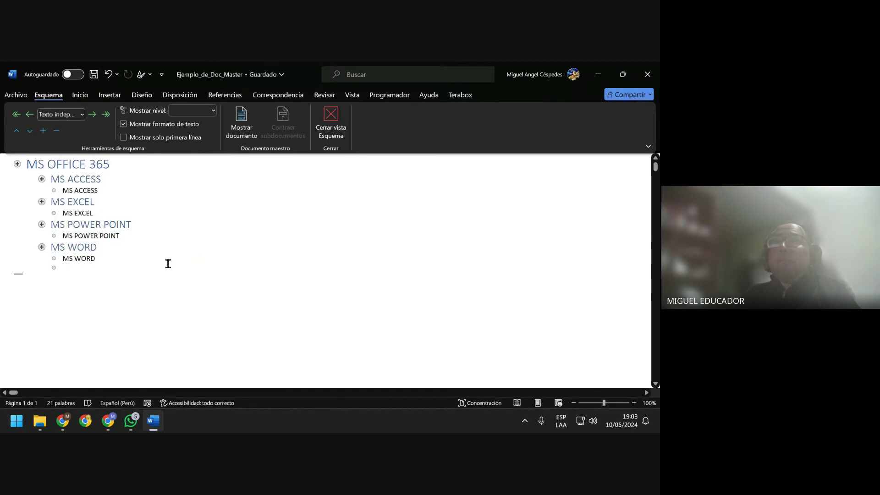
key("BackSpace")
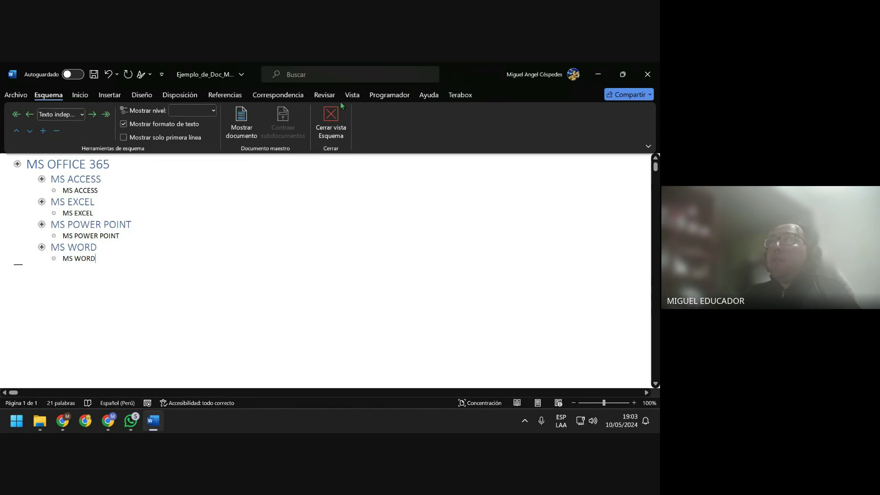
left_click(317, 133)
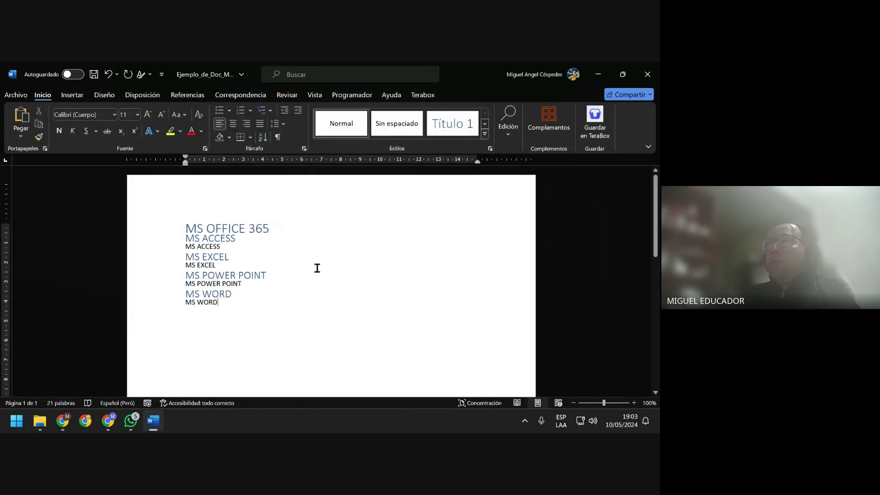
Check the styles of the MS OFFICE 365 title and MS ACCESS heading in the Styles gallery
double_click(298, 313)
left_click_drag(293, 245, 169, 246)
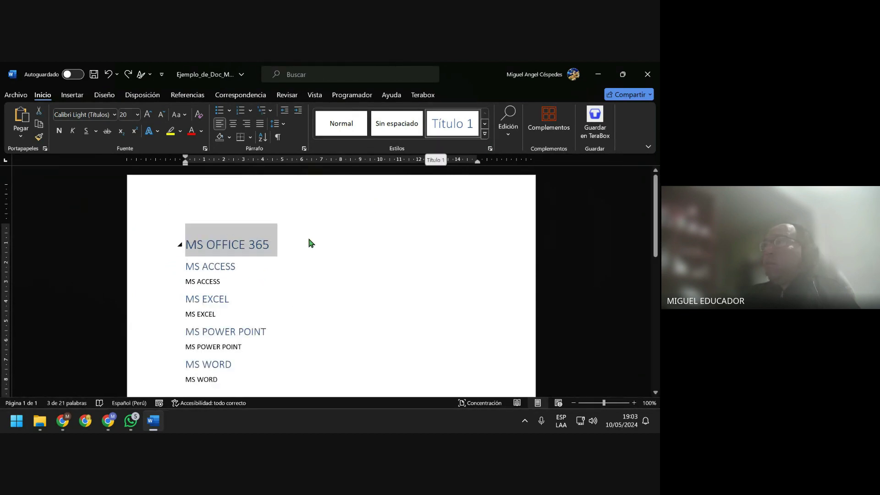
left_click_drag(247, 267, 172, 267)
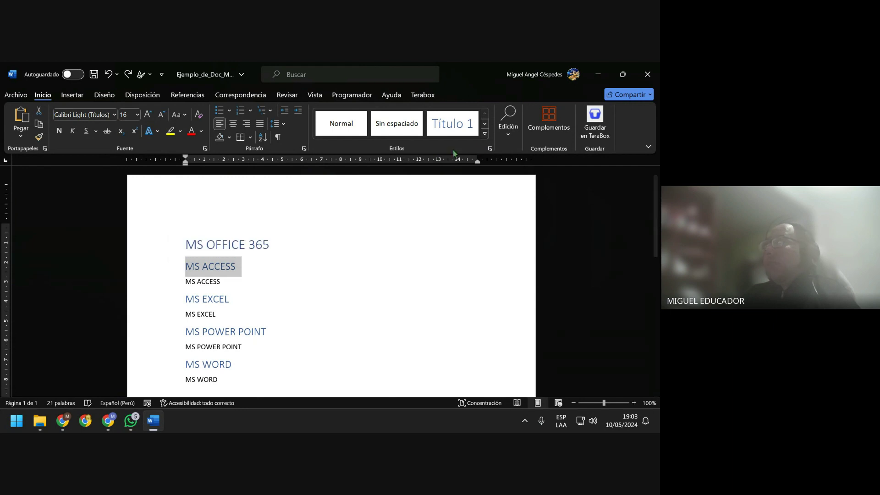
left_click(484, 133)
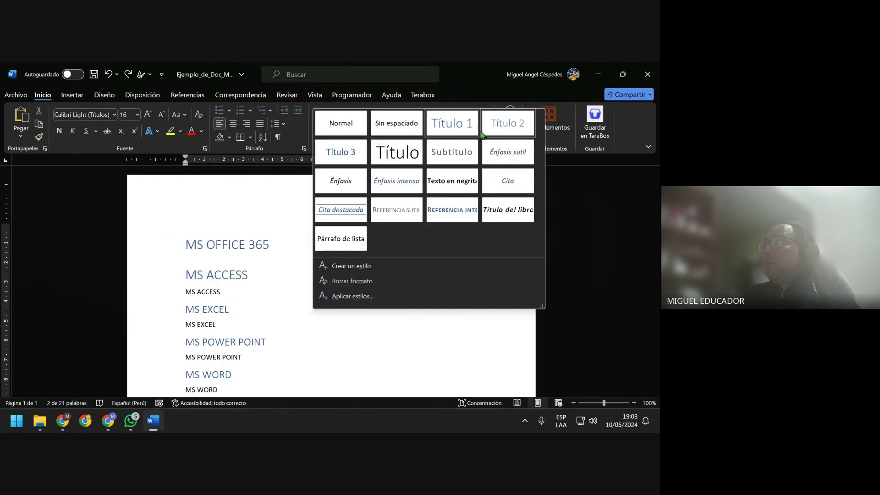
left_click(259, 279)
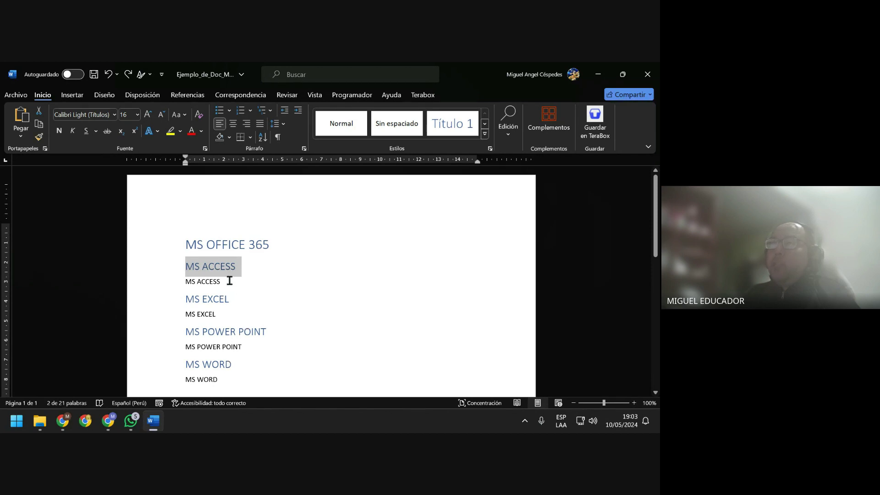
left_click(229, 281)
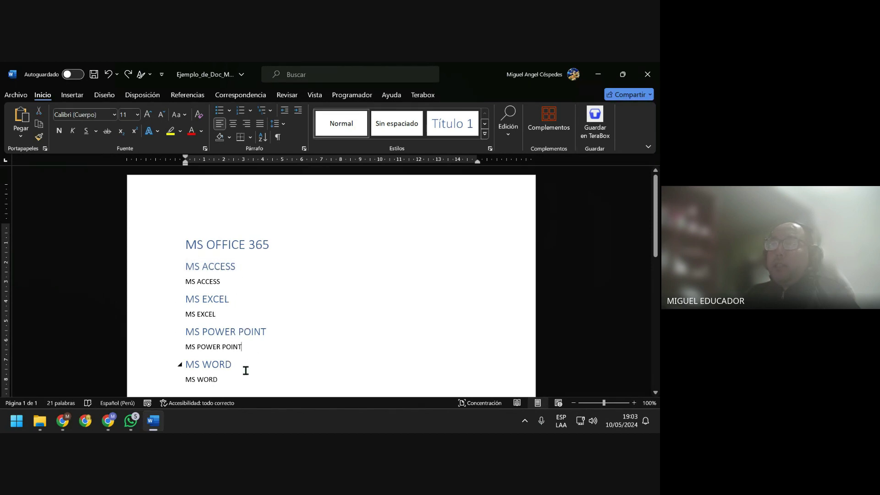
Save the document, then check the styles of the MS OFFICE 365 title and MS WORD line
scroll(332, 331, "down", 1)
scroll(332, 330, "down", 1)
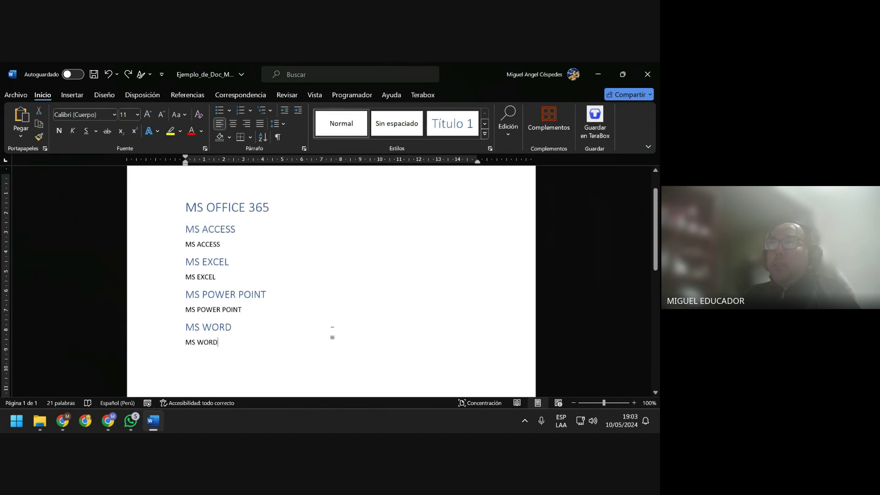
left_click(94, 75)
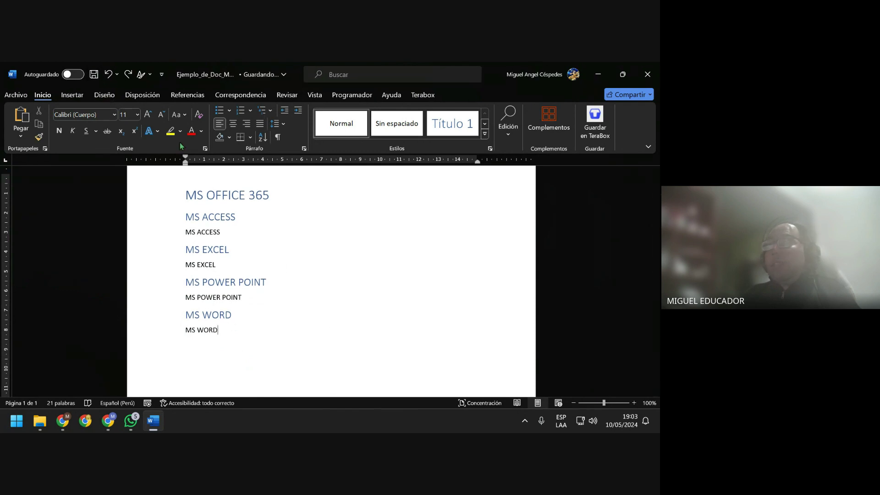
left_click(302, 203)
left_click(269, 328)
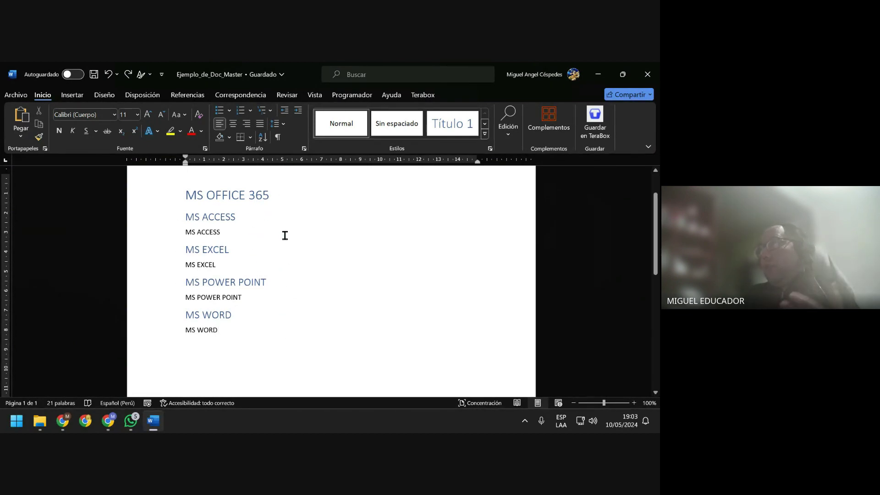
left_click(321, 98)
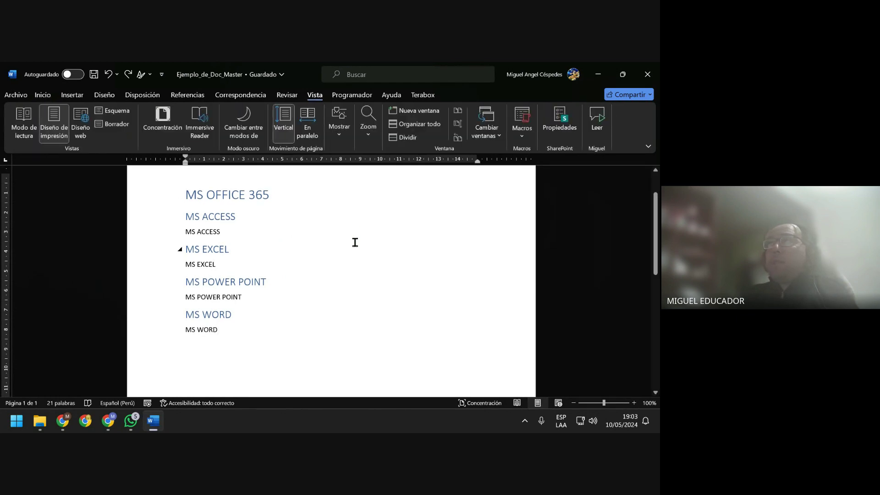
Switch to Esquema view, turn on Mostrar documento, and select the MS ACCESS heading with its body line
left_click(117, 112)
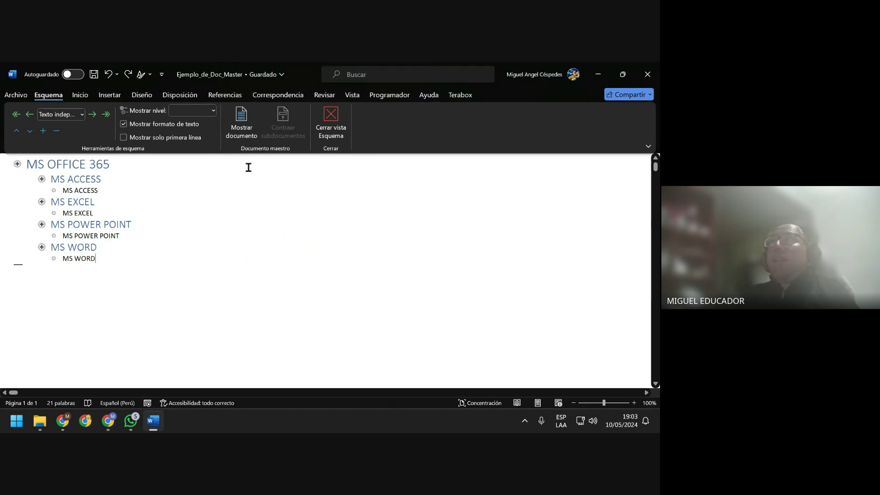
left_click(240, 136)
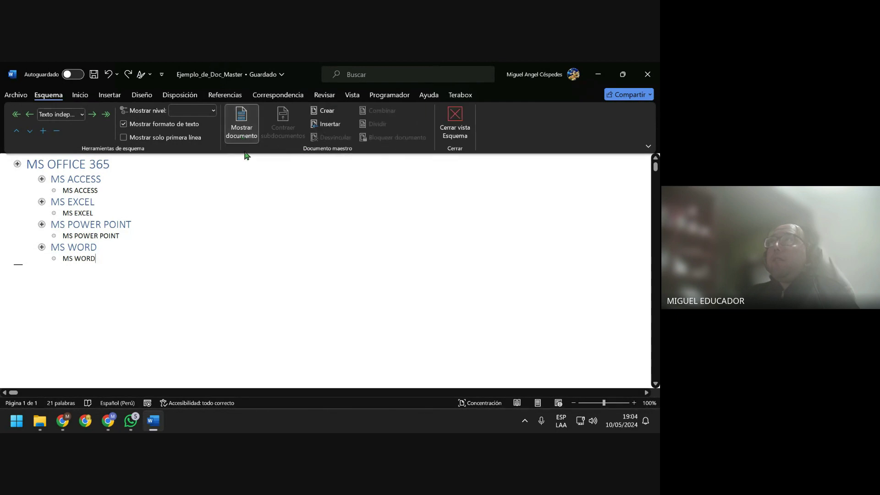
left_click(426, 217)
left_click_drag(53, 179, 104, 192)
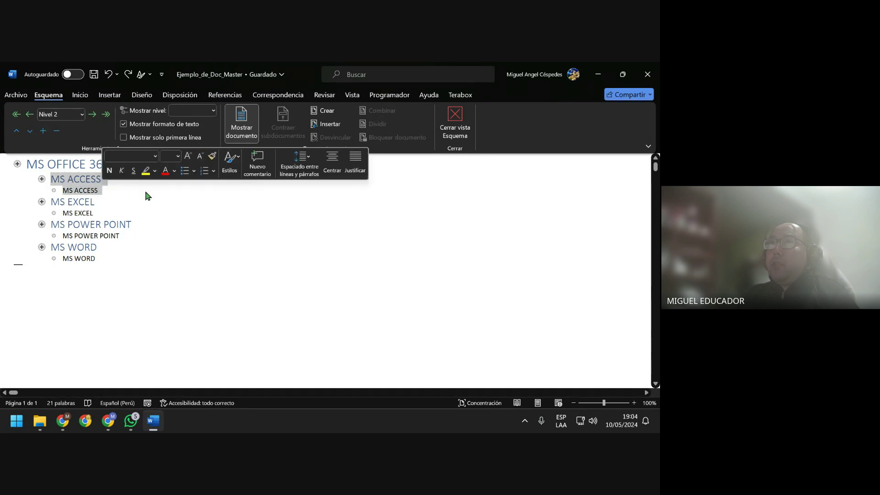
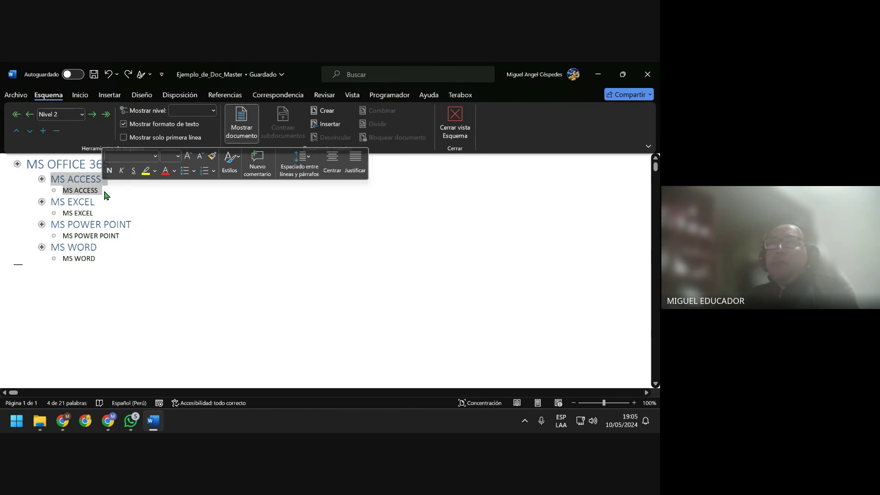
Create subdocuments from the MS ACCESS, MS EXCEL, MS POWER POINT and MS WORD sections
left_click(322, 111)
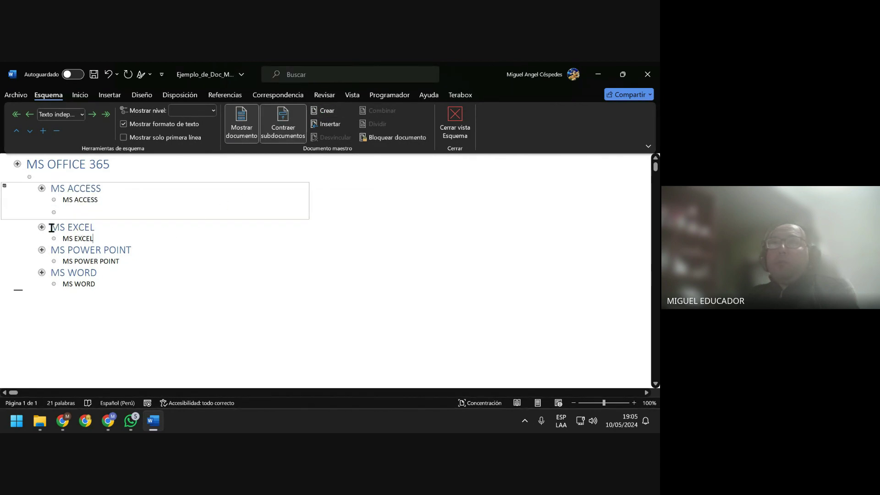
left_click_drag(51, 228, 108, 239)
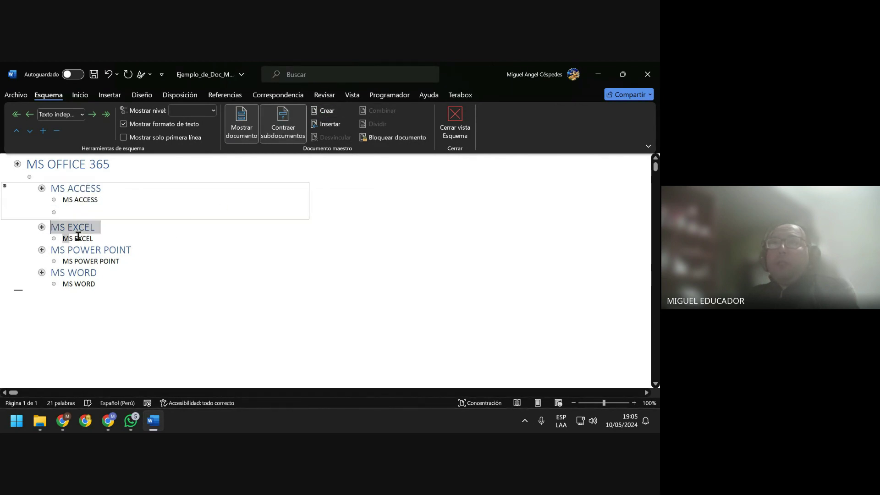
left_click(326, 111)
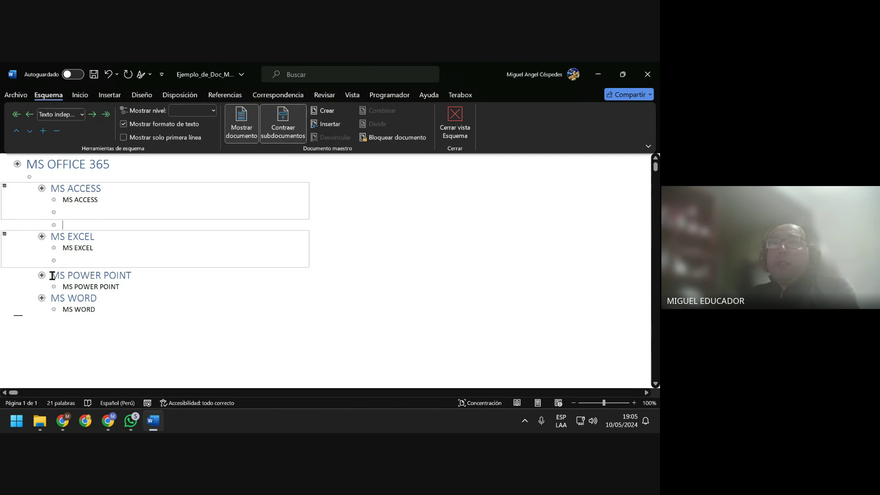
left_click_drag(51, 275, 124, 287)
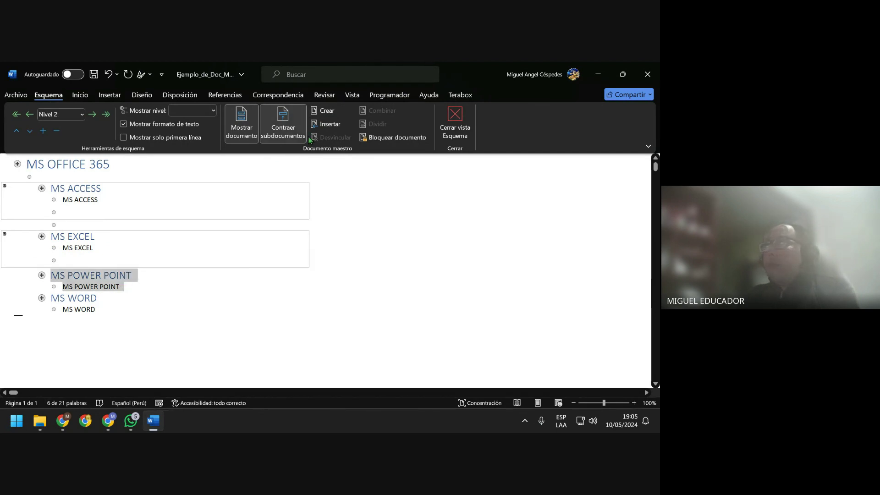
left_click(326, 111)
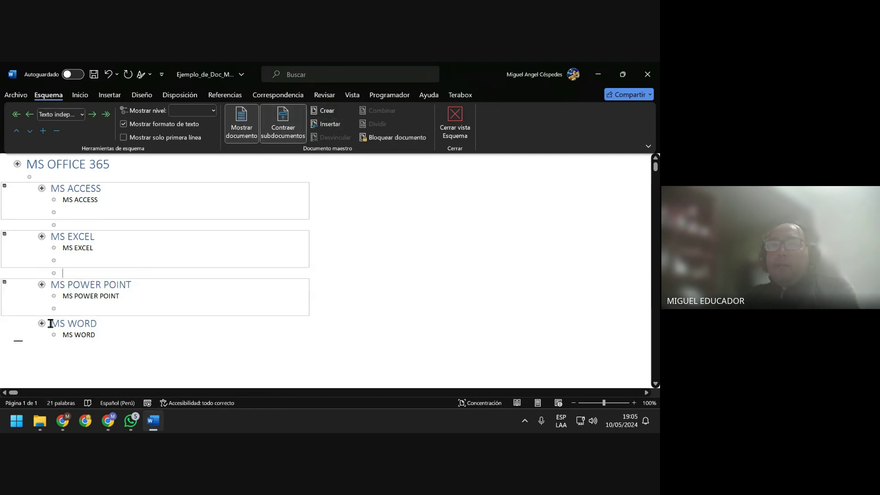
left_click_drag(50, 324, 108, 336)
left_click(326, 111)
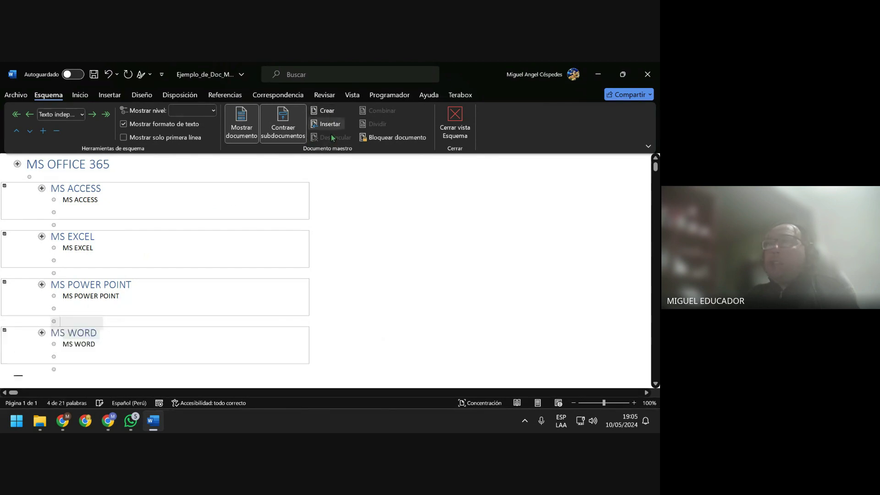
Save the master document and start a screen capture
key("Up")
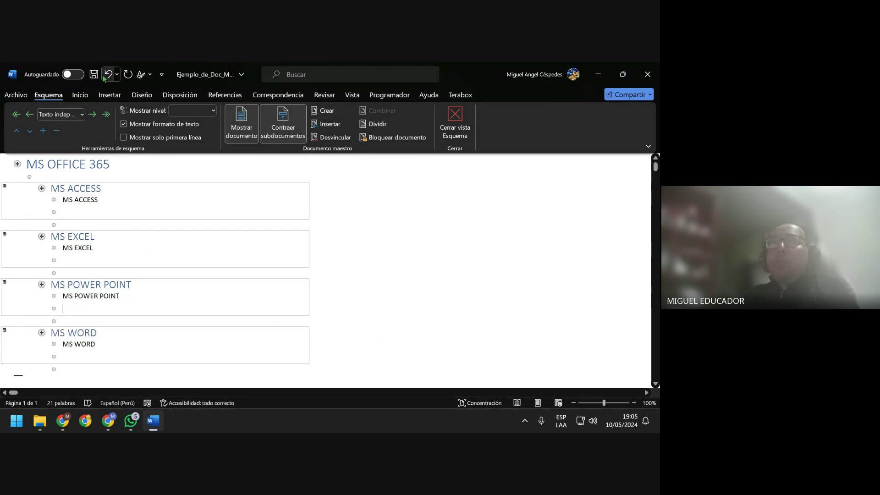
left_click(94, 74)
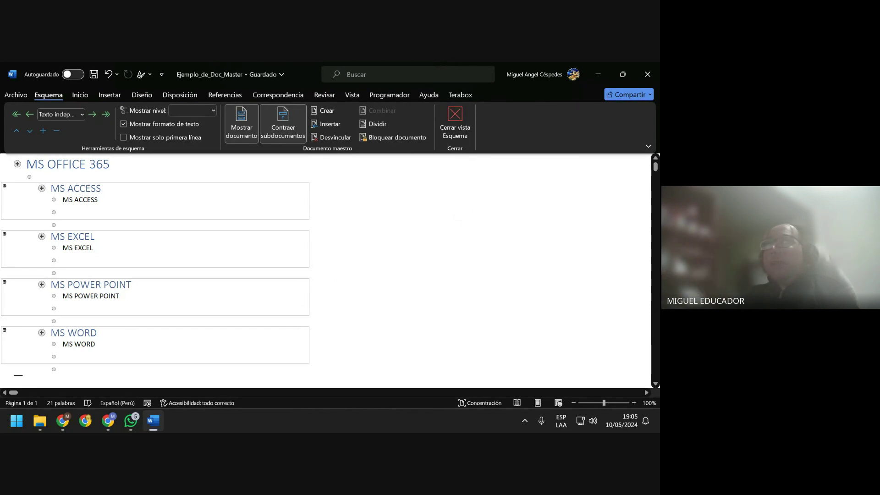
key("super+shift+s")
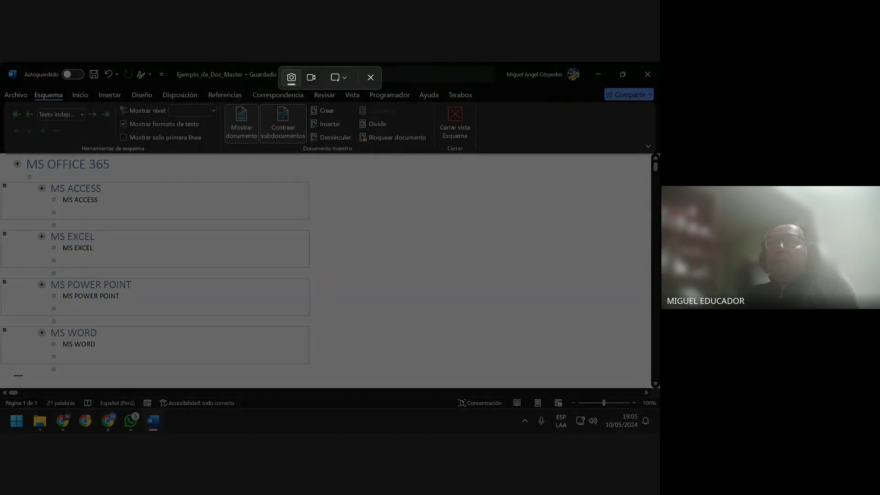
Send a screenshot of the Word master outline to the class WhatsApp group, then close WhatsApp
left_click_drag(1, 62, 659, 409)
left_click(131, 420)
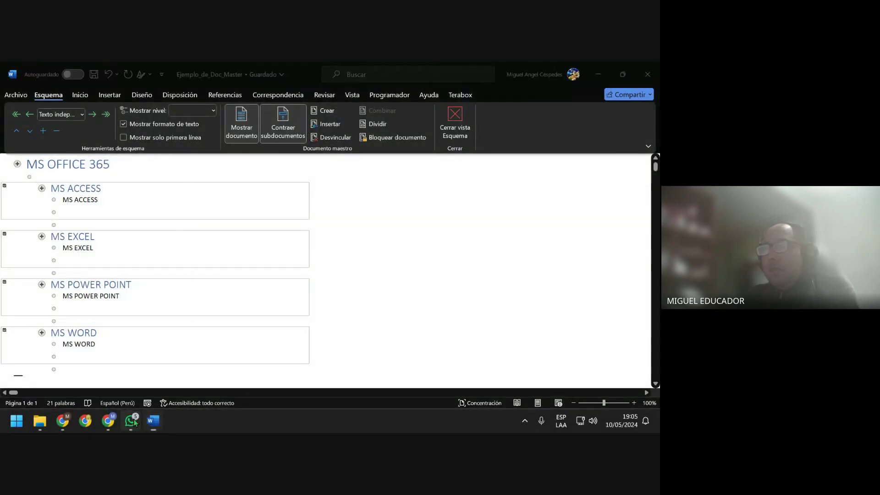
right_click(314, 391)
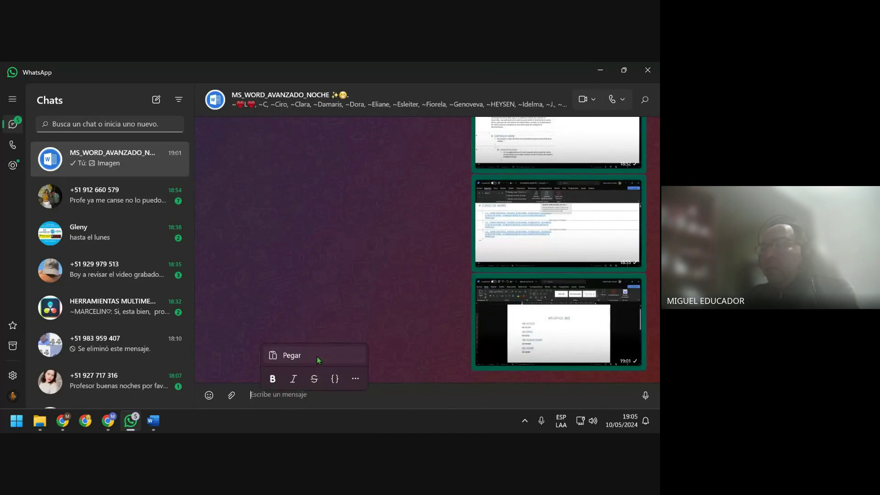
left_click(317, 356)
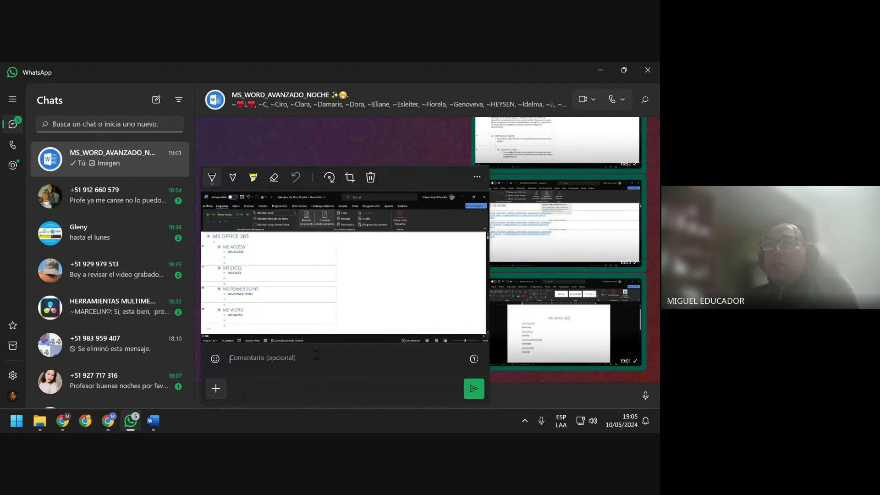
key("Return")
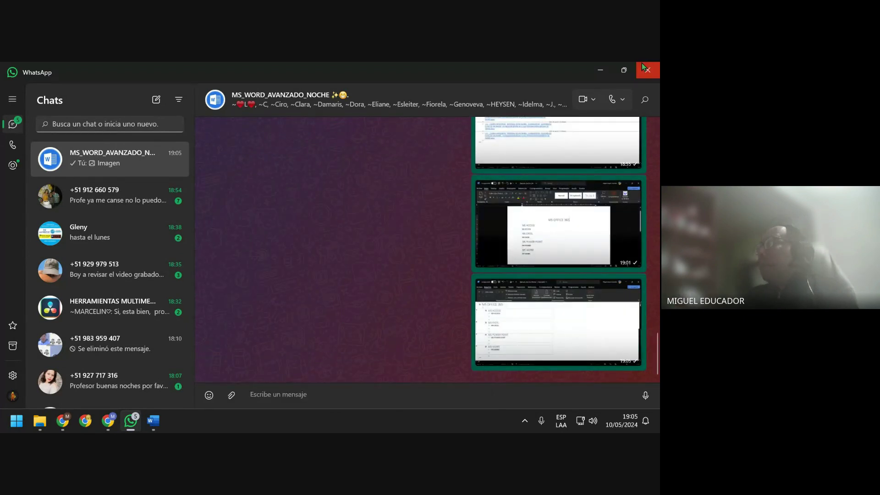
left_click(601, 70)
Close Word and select Ejemplo_de_Doc_Master in the MASTER folder to reopen it
left_click(413, 239)
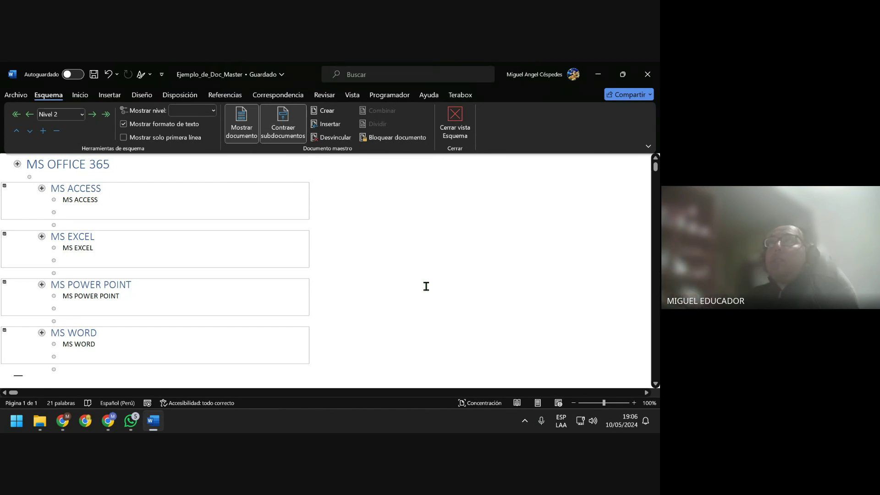
left_click(648, 74)
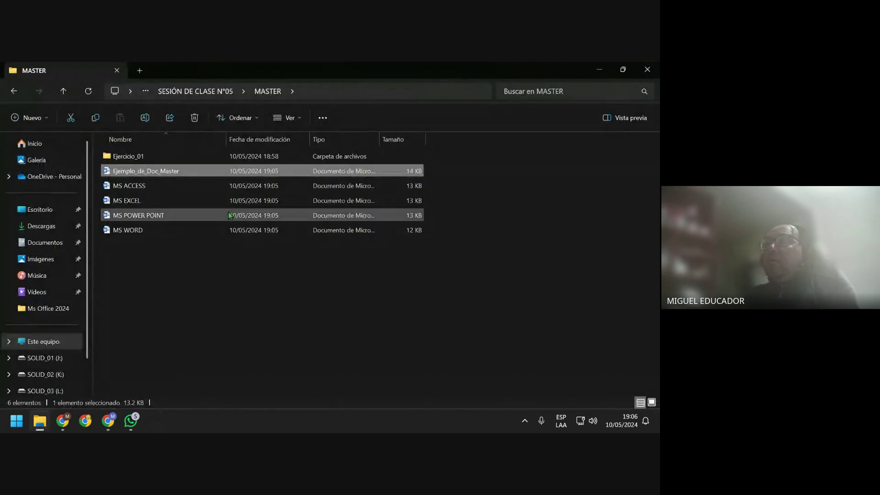
left_click(188, 269)
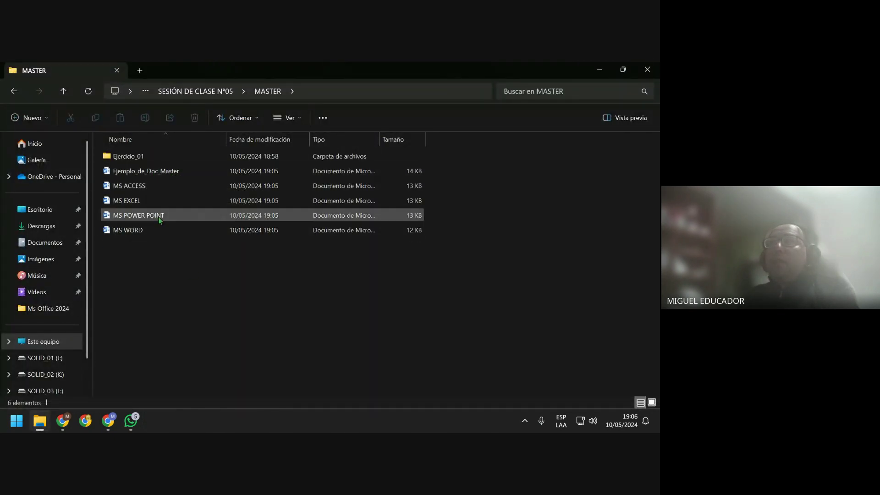
left_click(187, 172)
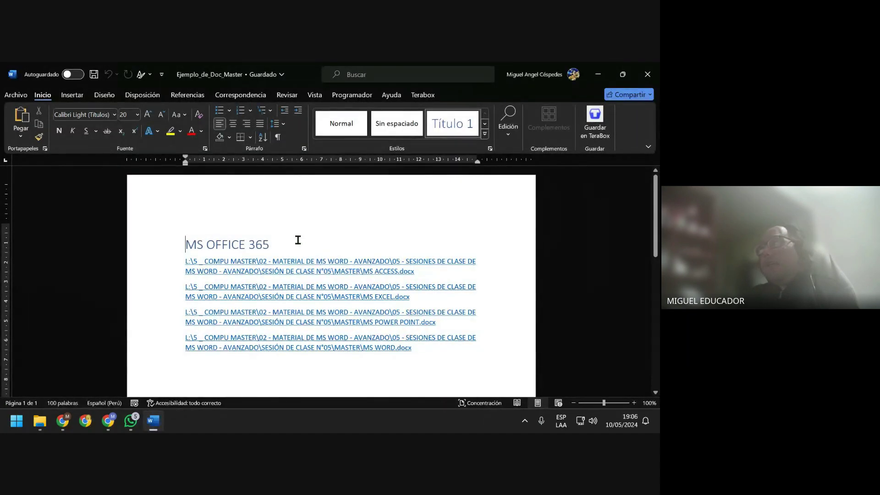
Centre the MS OFFICE 365 heading and save the master document
double_click(297, 241)
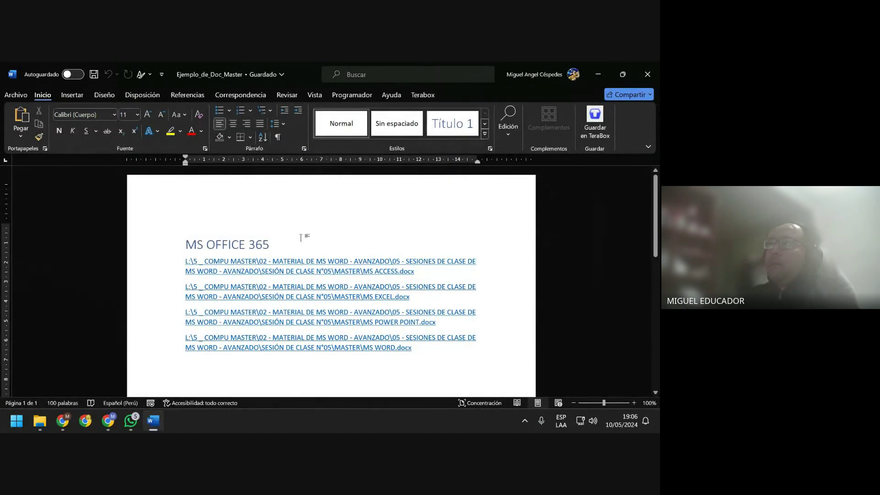
left_click(300, 237)
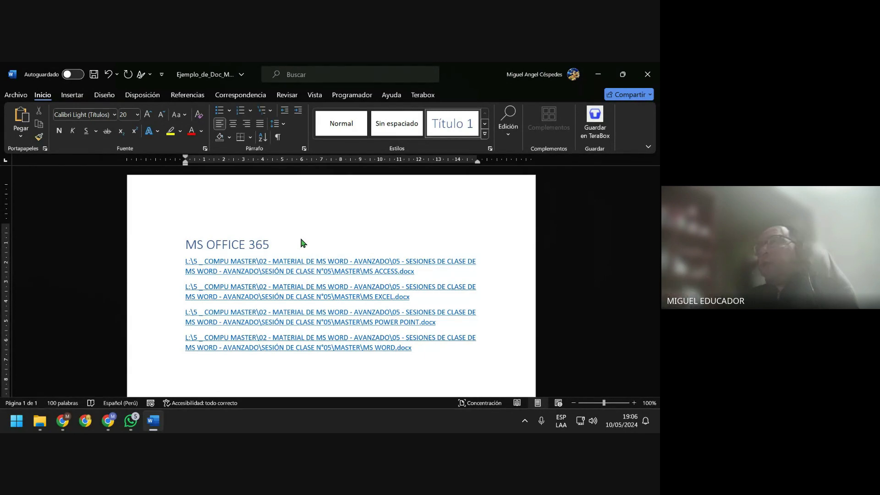
key("ctrl+t")
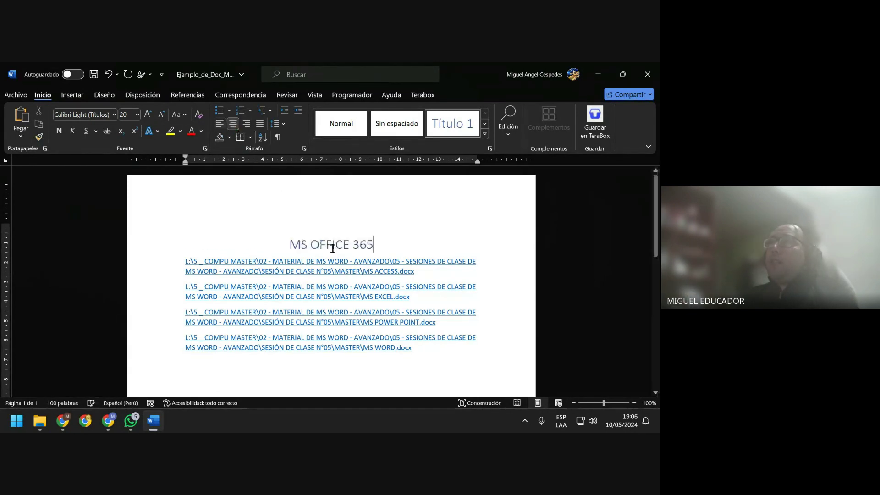
left_click(95, 76)
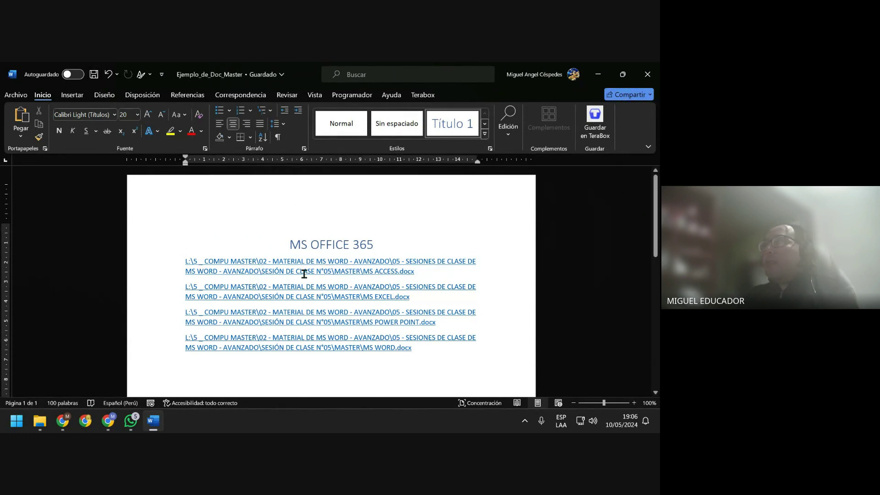
left_click(316, 96)
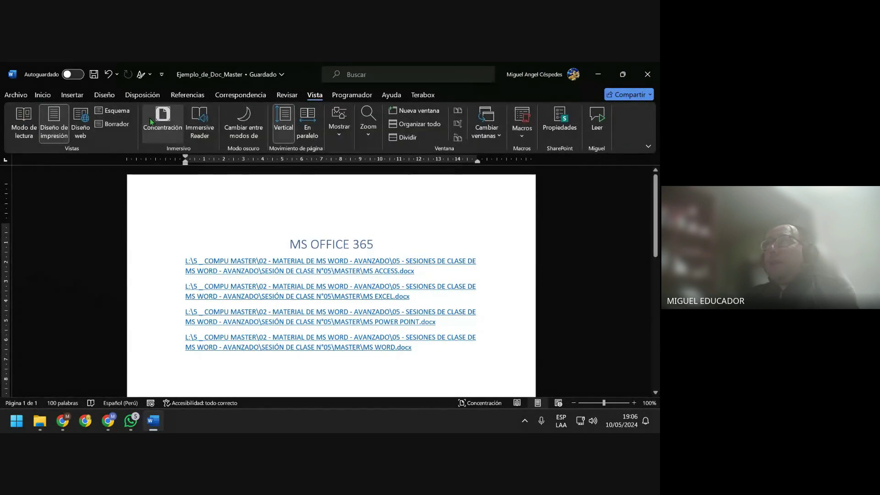
Switch the master document to Outline view and capture it as a screenshot
left_click(123, 111)
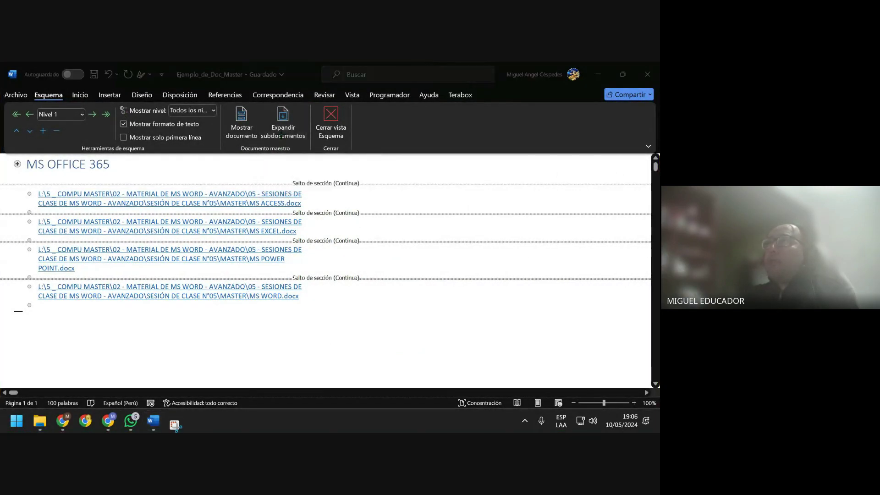
key("super+shift+s")
mouse_move(1, 62)
left_mouse_down()
mouse_move(660, 320)
mouse_move(661, 408)
left_mouse_up()
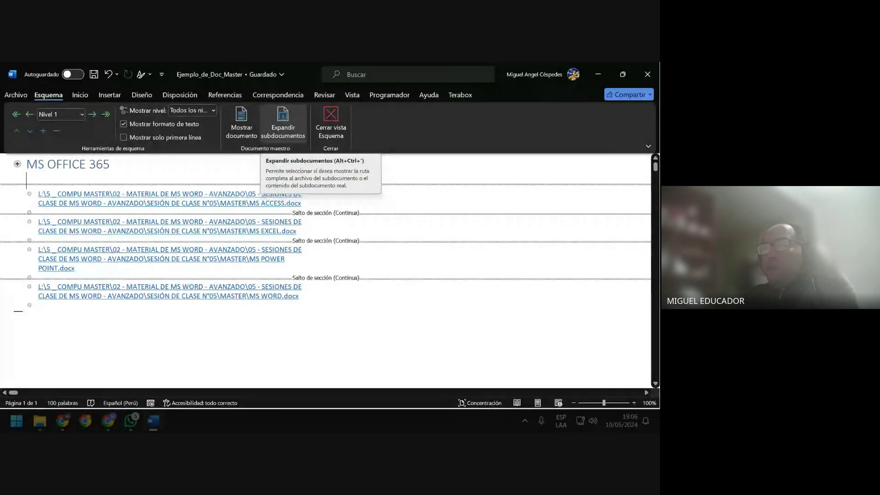
Paste the screenshot into the WhatsApp chat, discard it, and minimise WhatsApp
left_click(131, 420)
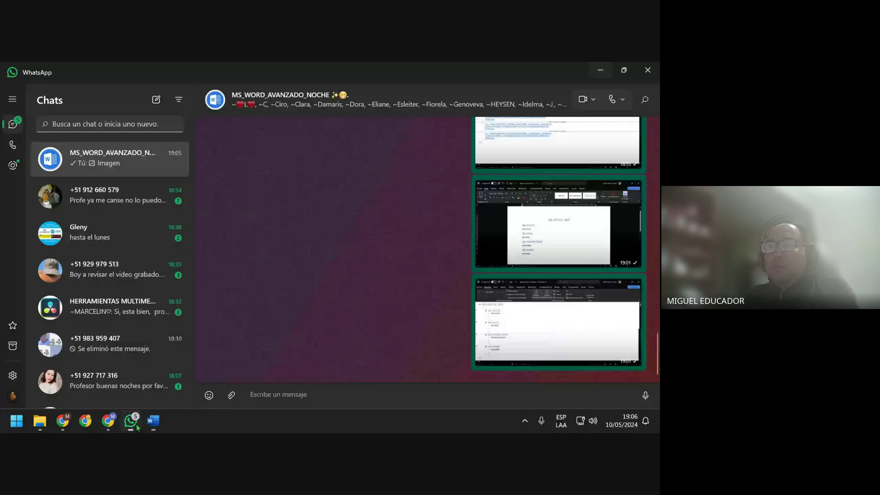
right_click(305, 394)
left_click(309, 362)
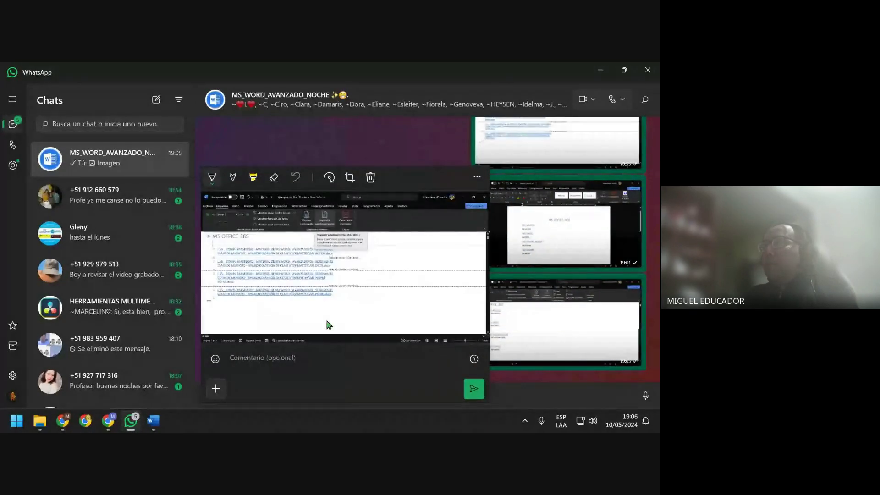
key("Escape")
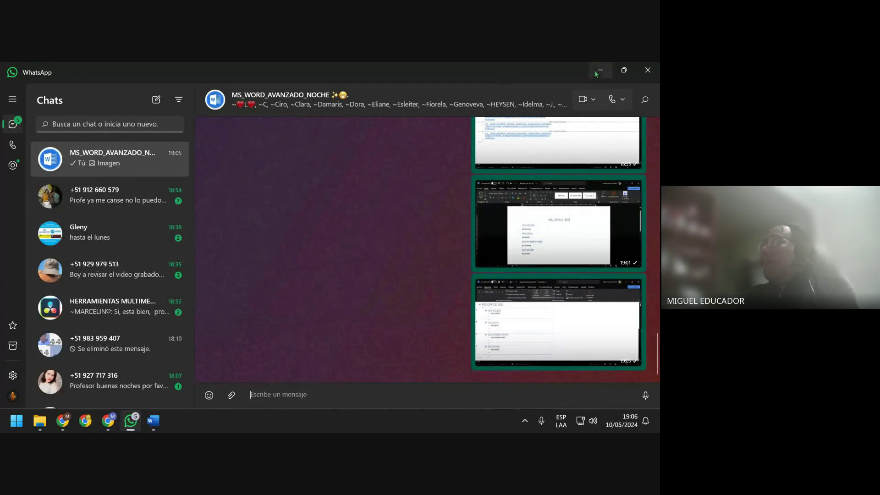
left_click(597, 71)
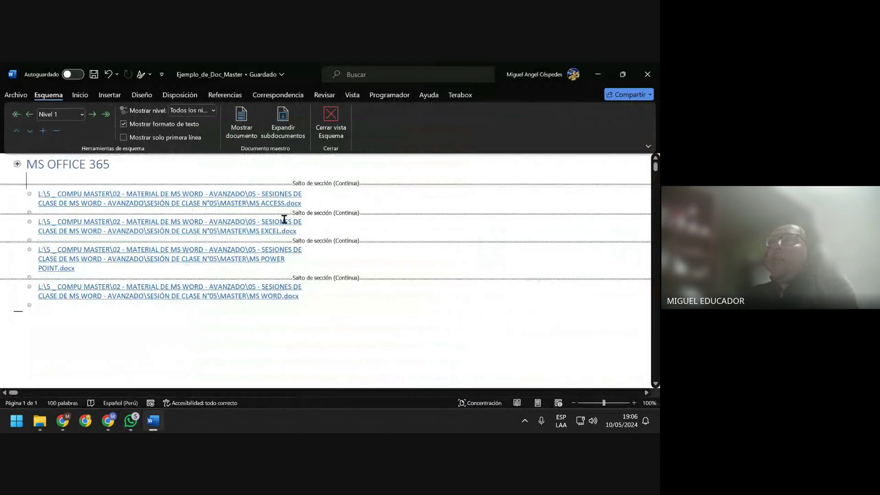
left_click(288, 132)
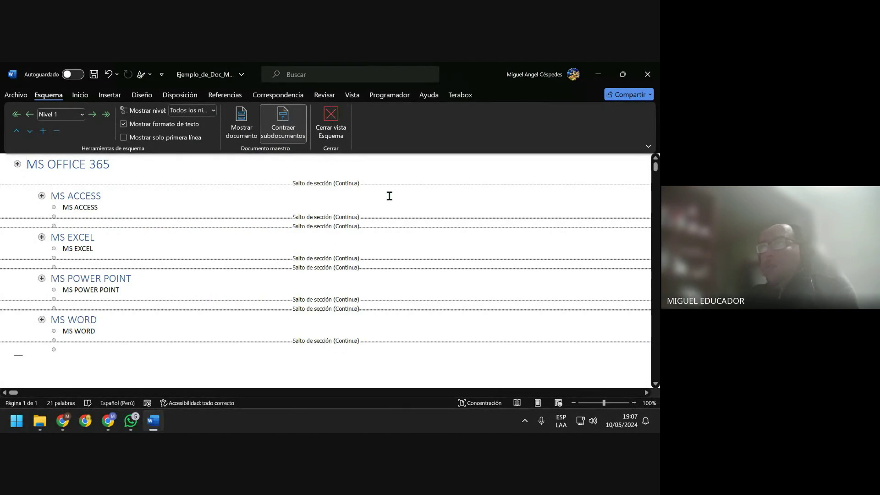
key("super+shift+s")
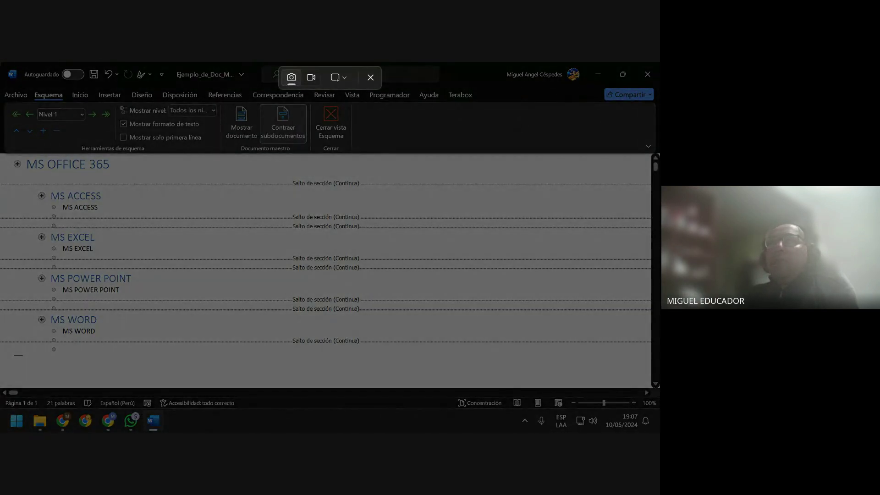
left_click_drag(1, 63, 659, 409)
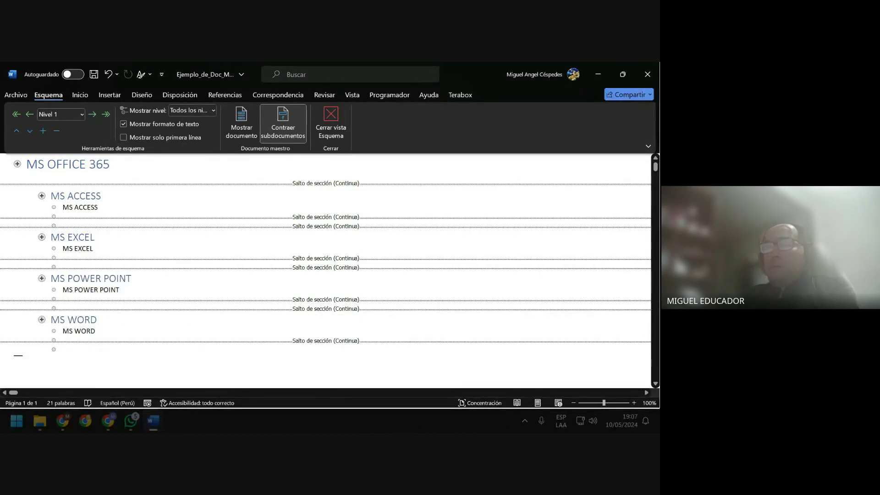
left_click(156, 422)
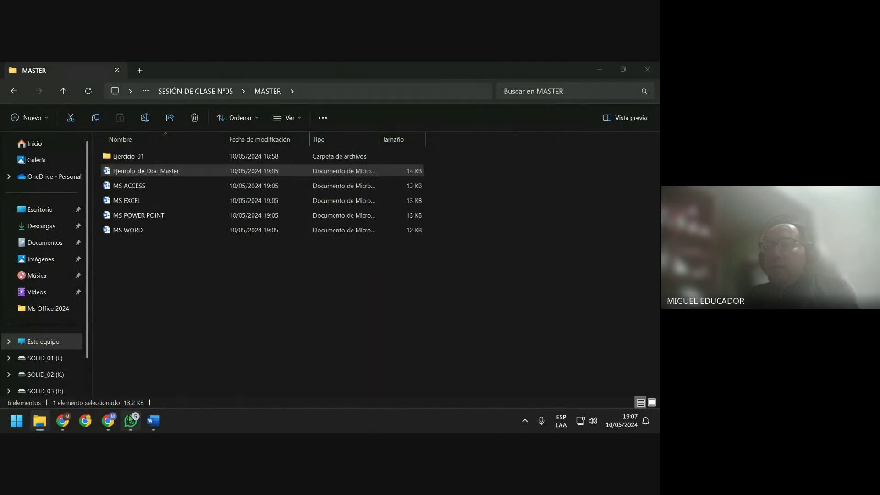
left_click(130, 421)
right_click(292, 394)
left_click(301, 361)
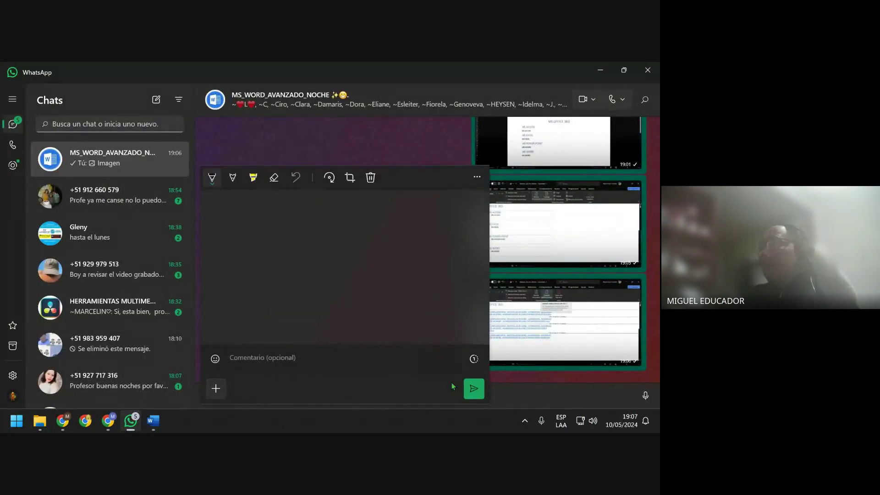
left_click(652, 119)
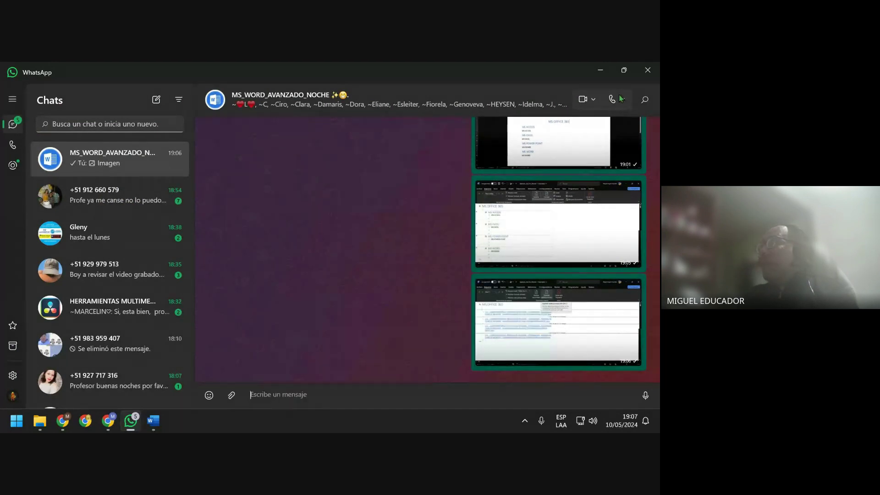
left_click(606, 68)
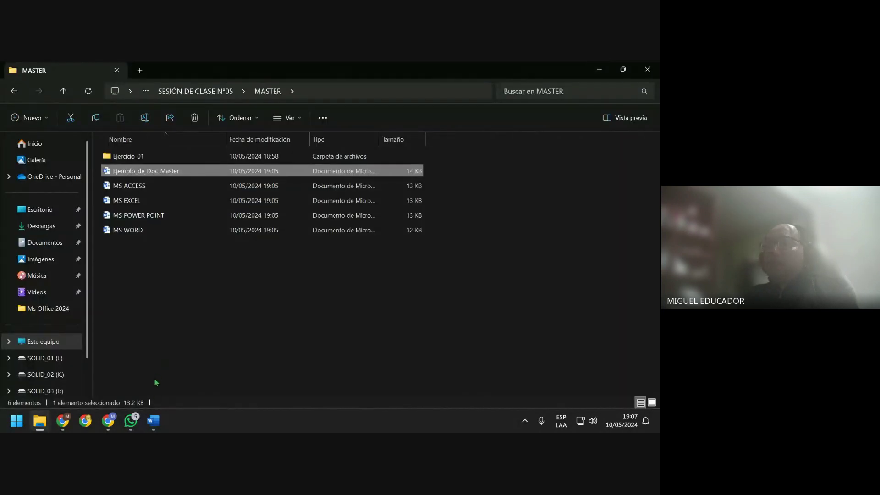
left_click(156, 420)
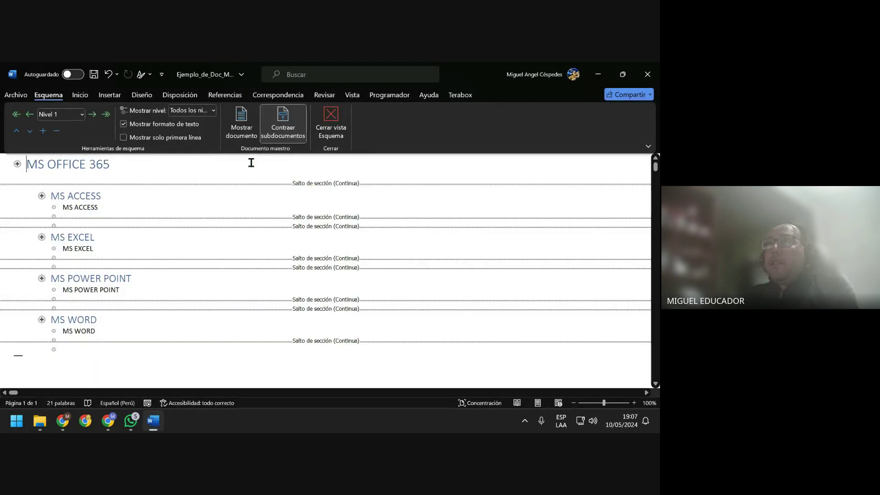
Return to the page layout and centre the MS OFFICE 365 title
left_click(331, 117)
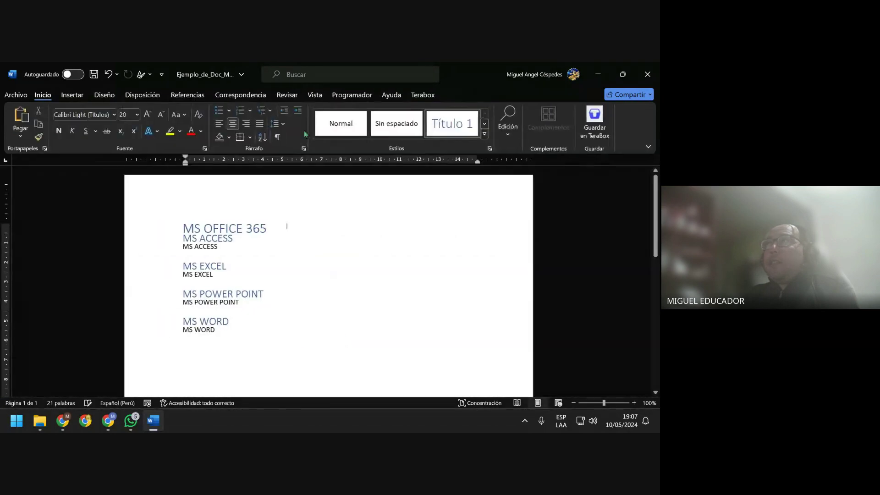
double_click(343, 208)
double_click(430, 252)
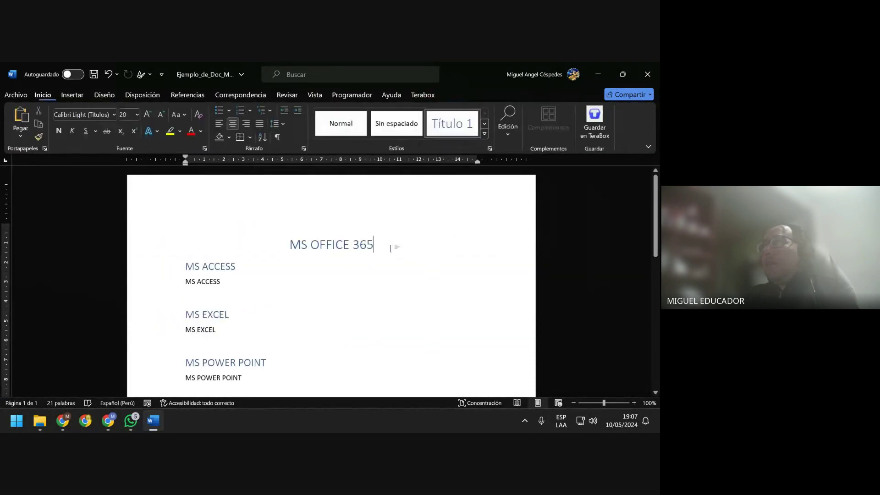
left_click(247, 282)
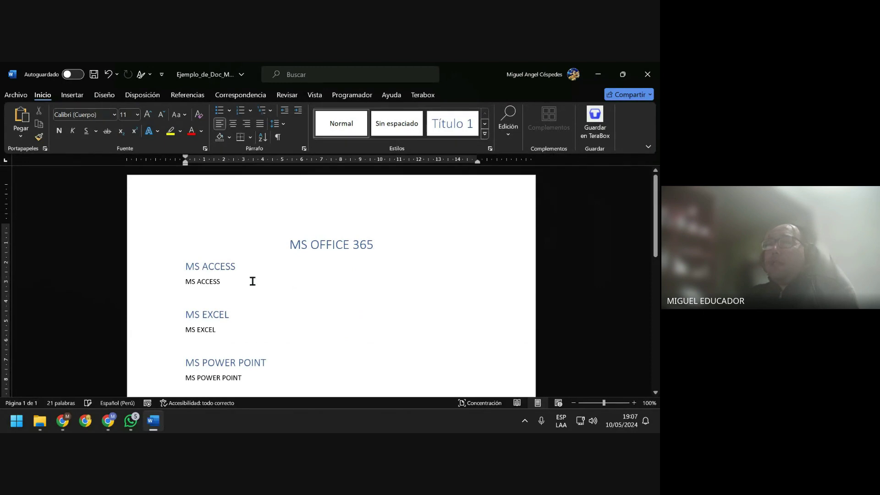
scroll(253, 282, "down", 1)
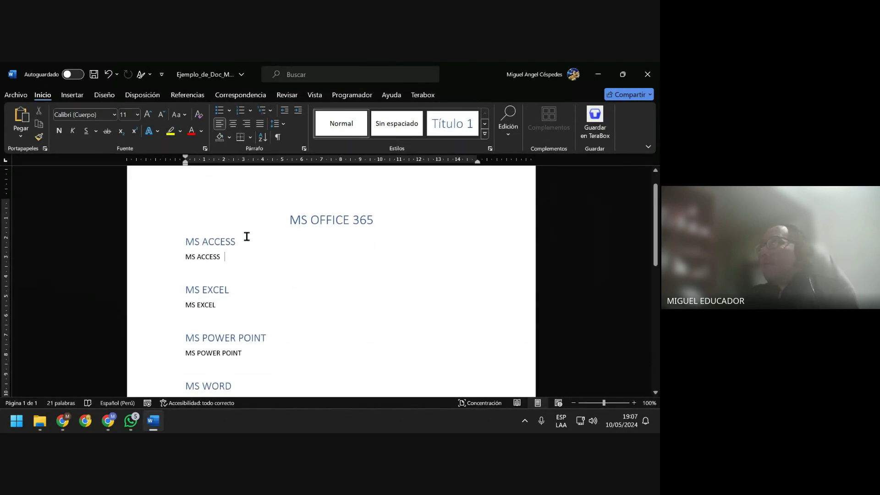
Strip trailing spaces after MS ACCESS, MS POWER POINT and MS WORD, then save and close
left_click(94, 75)
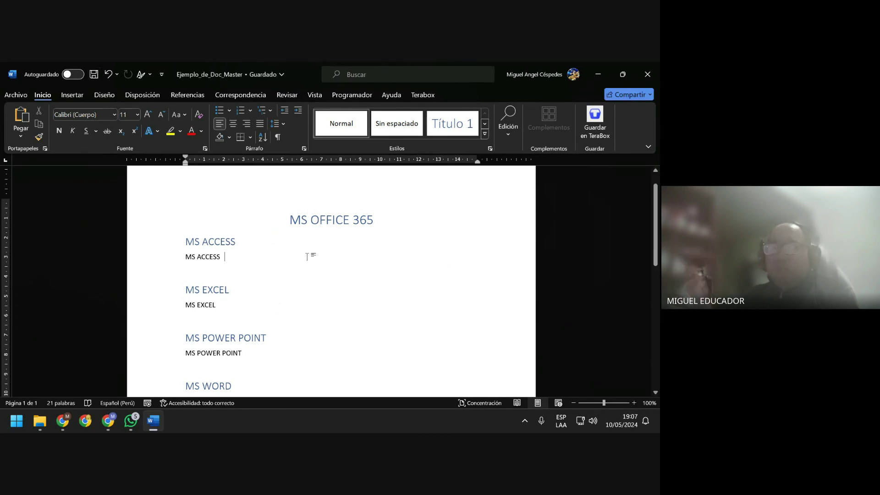
key("ctrl+z")
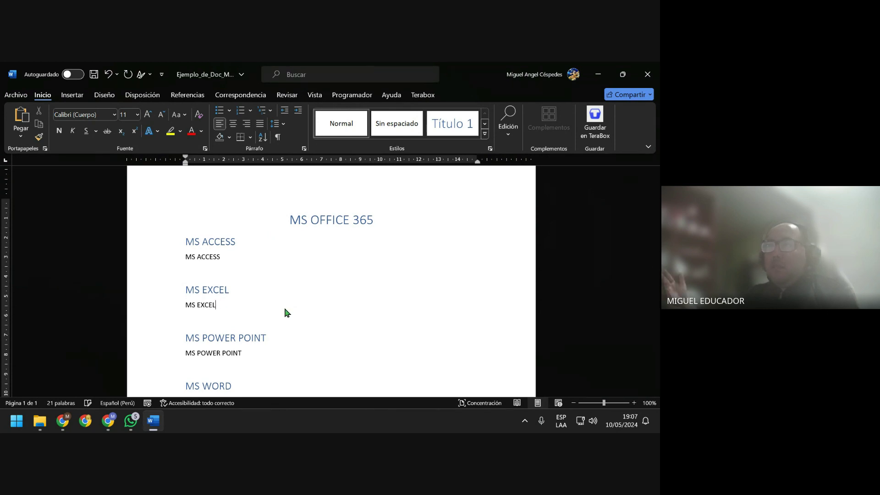
scroll(289, 309, "down", 1)
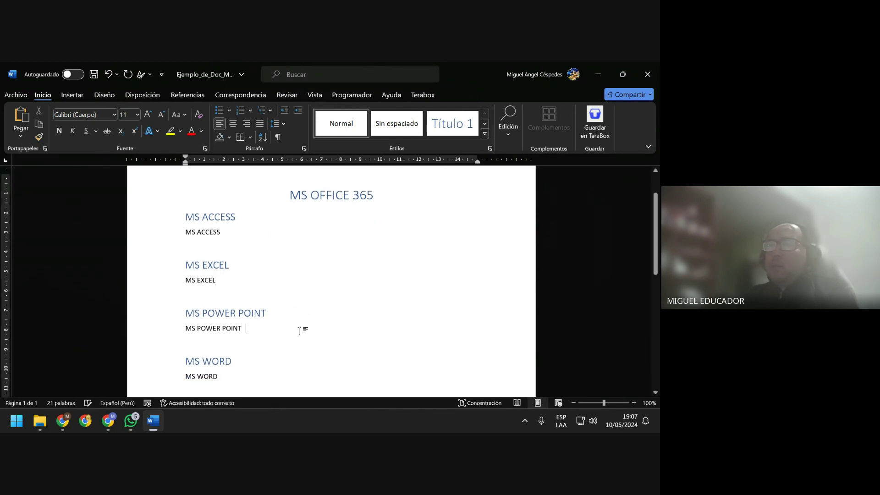
key("BackSpace")
scroll(298, 329, "down", 1)
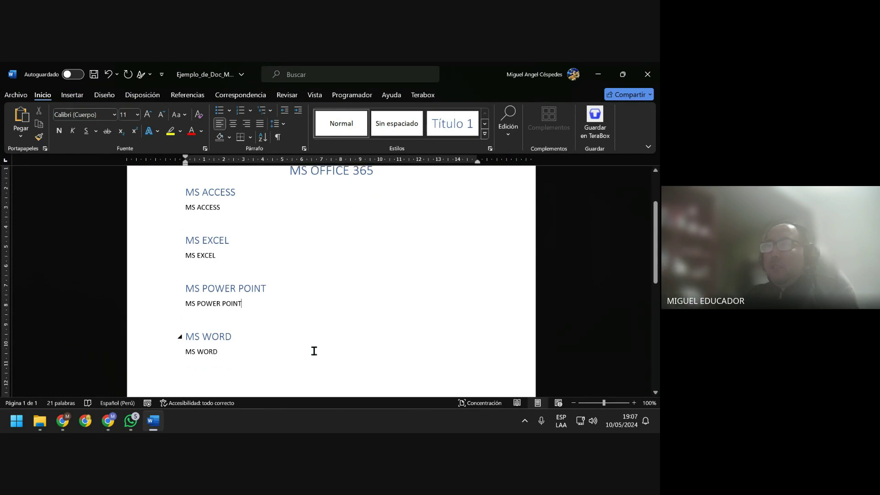
key("BackSpace")
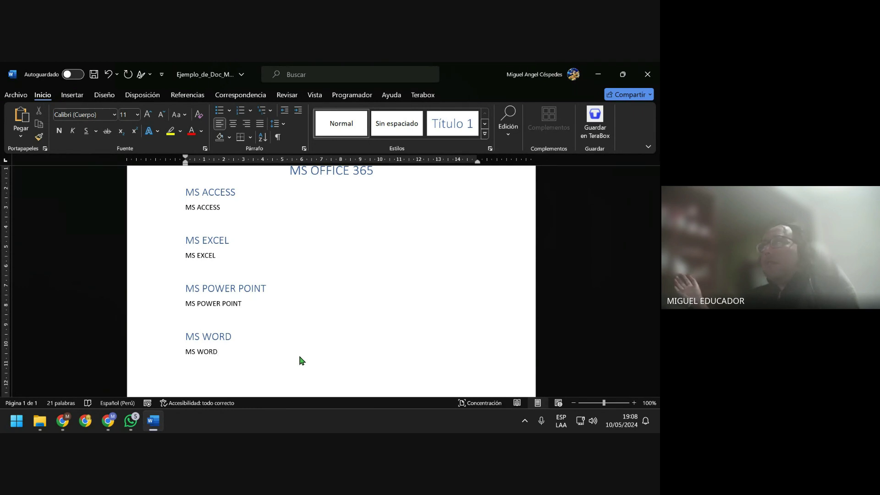
left_click(657, 66)
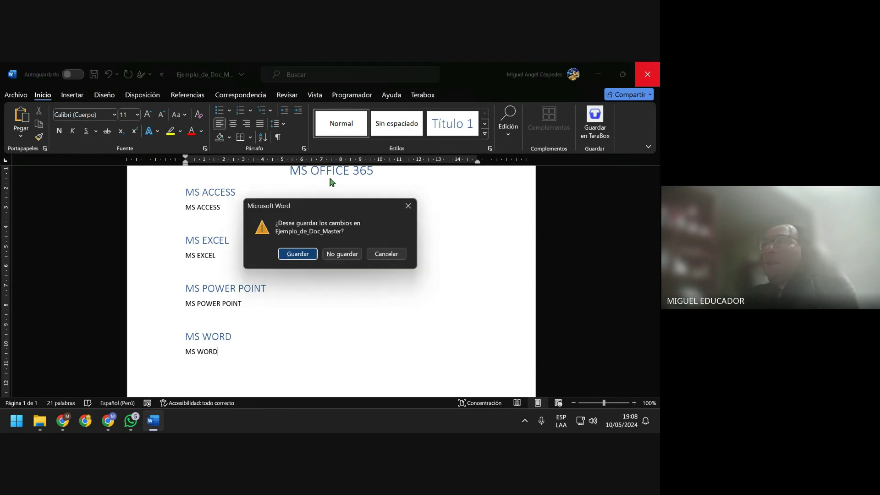
left_click(292, 253)
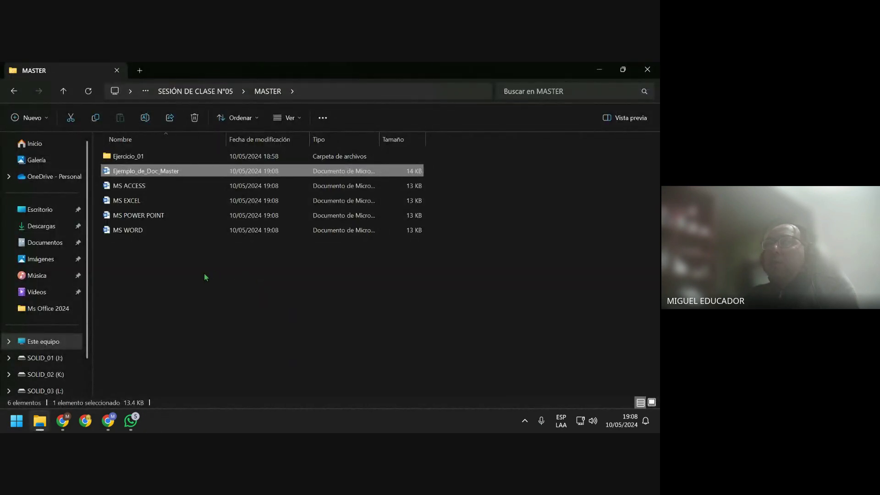
Create the folder Ejercicio_02 in MASTER and move the master and four subdocument files into it
right_click(205, 274)
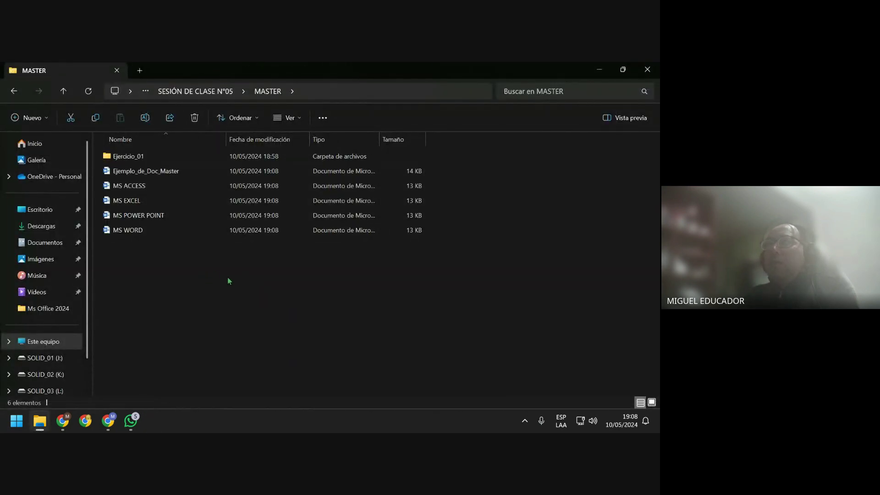
mouse_move(293, 186)
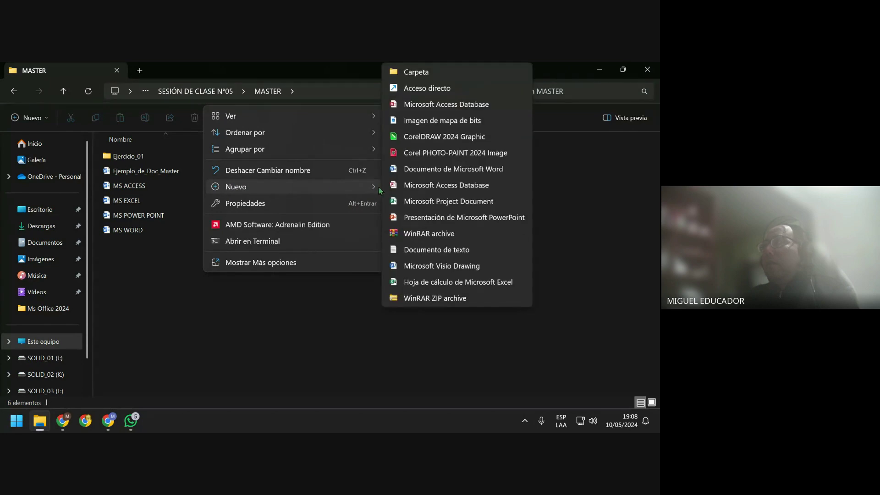
left_click(399, 72)
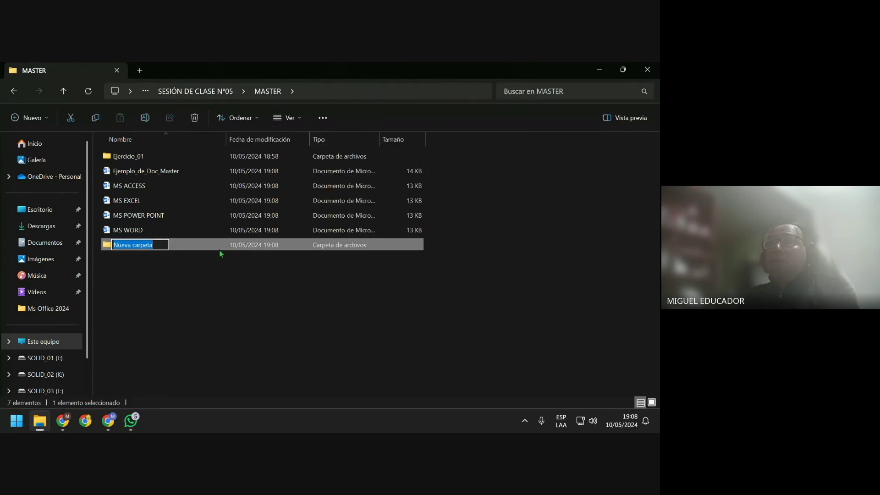
type("E")
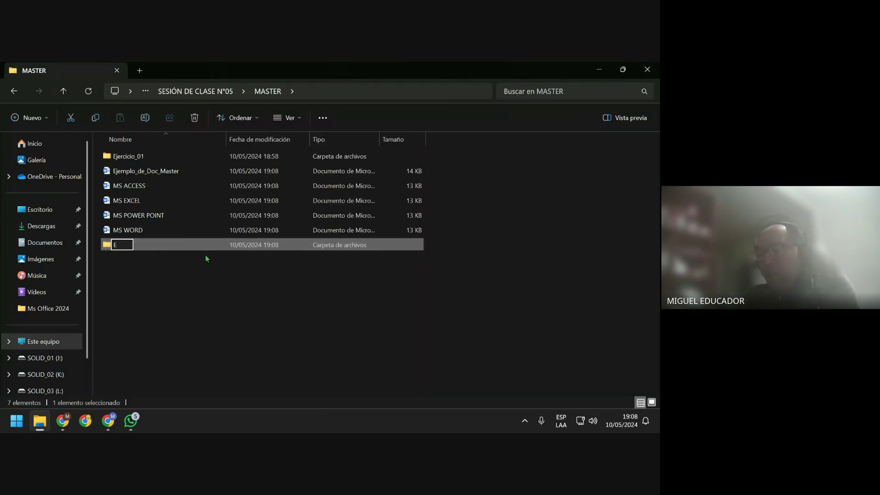
type("jerci")
type("cio_02")
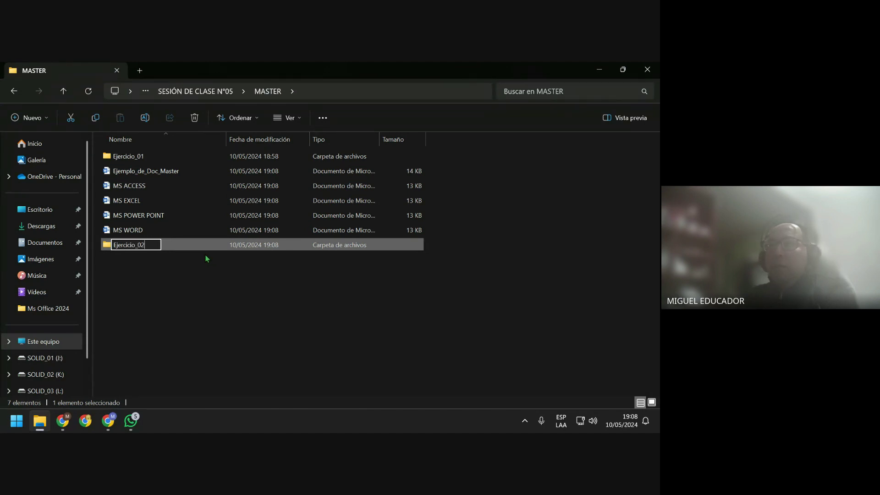
key("Return")
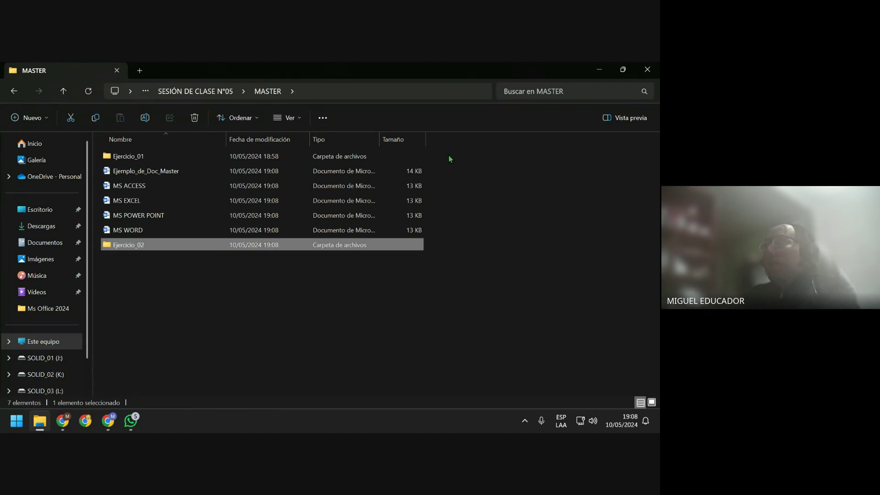
mouse_move(458, 170)
left_mouse_down()
mouse_move(330, 230)
mouse_move(316, 246)
left_mouse_up()
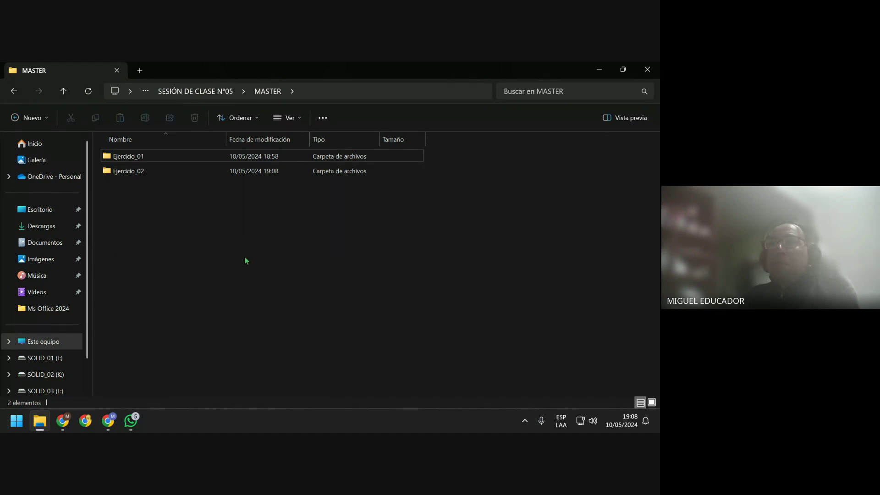
Create a new blank Word document named Software in the MASTER folder and open it
right_click(147, 200)
mouse_move(206, 281)
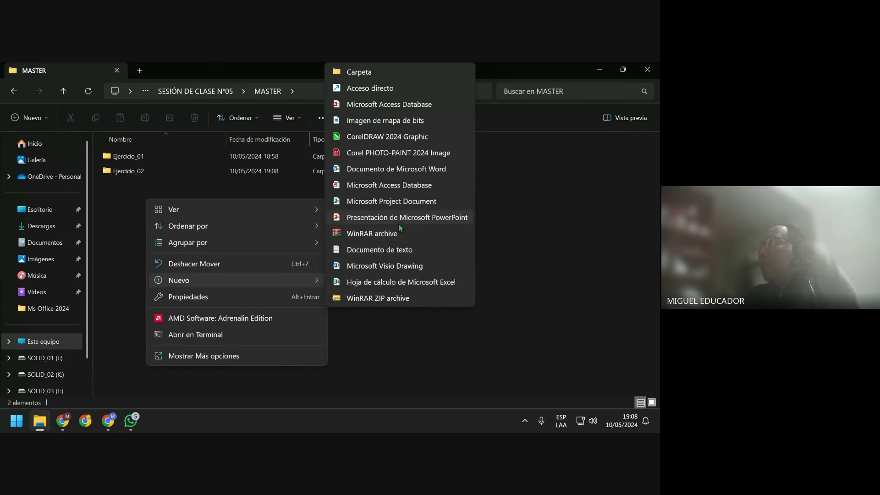
left_click(398, 172)
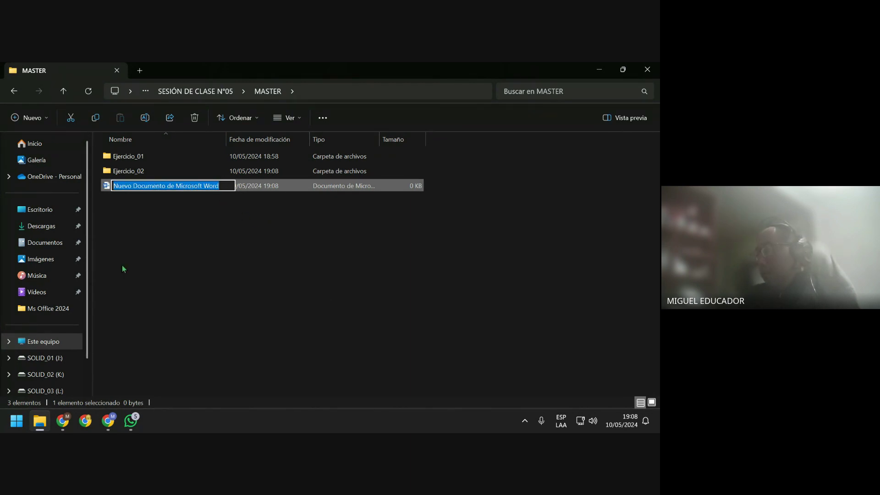
type("S")
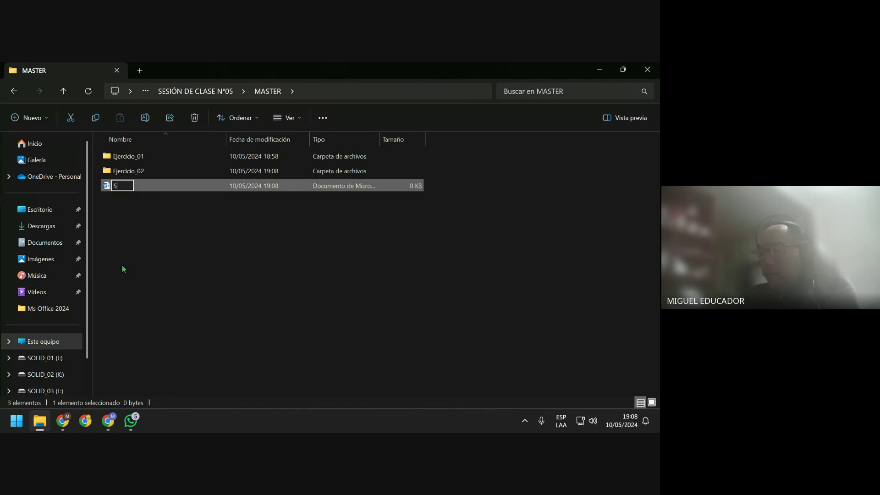
type("oftwar")
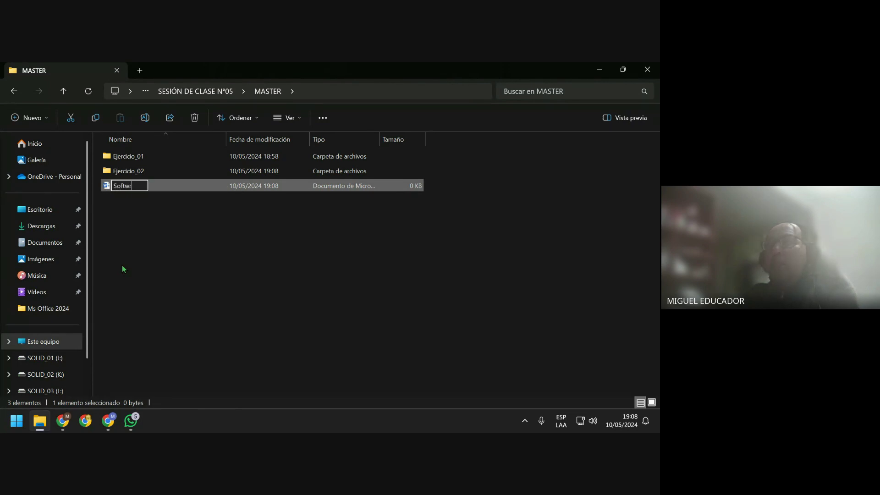
type("e")
key("BackSpace")
key("BackSpace")
type("are")
key("Return")
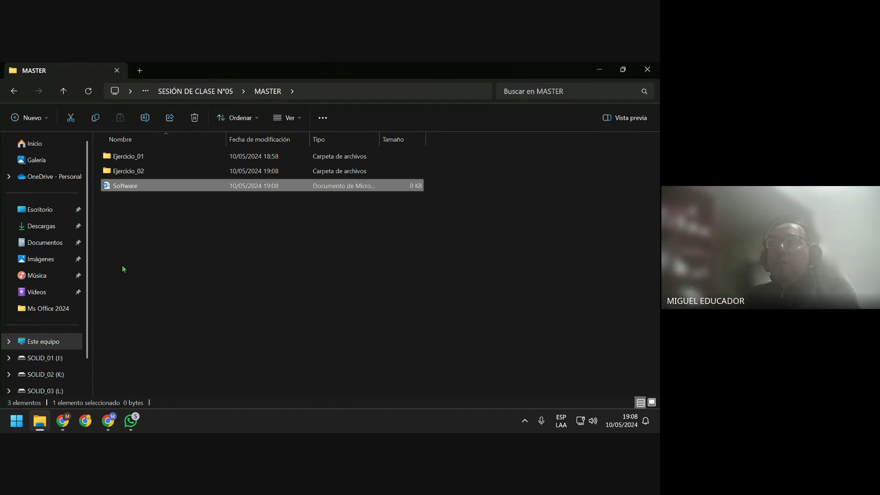
key("Return")
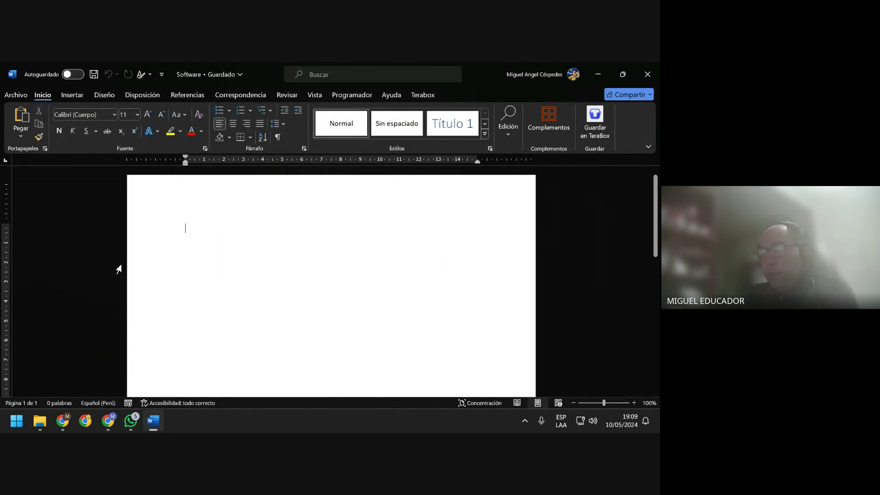
Type the title SOFTWARE DE REDES and save the document
type("SO")
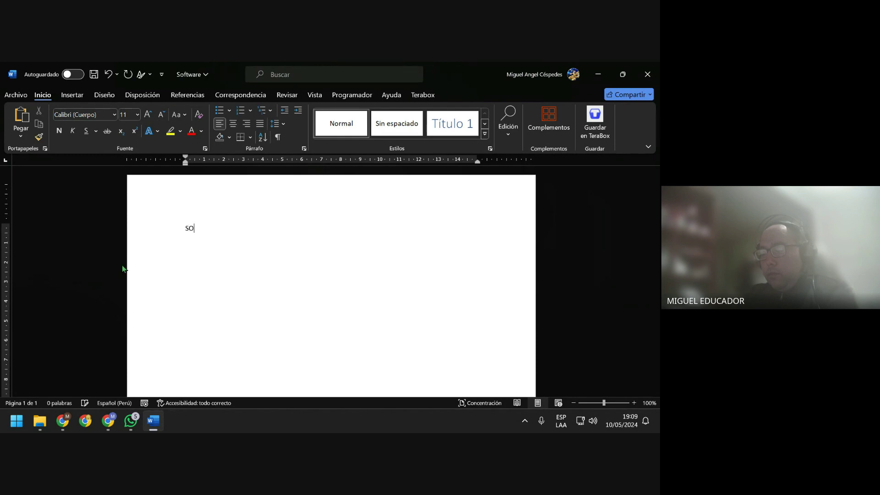
type("FTWRA")
key("BackSpace")
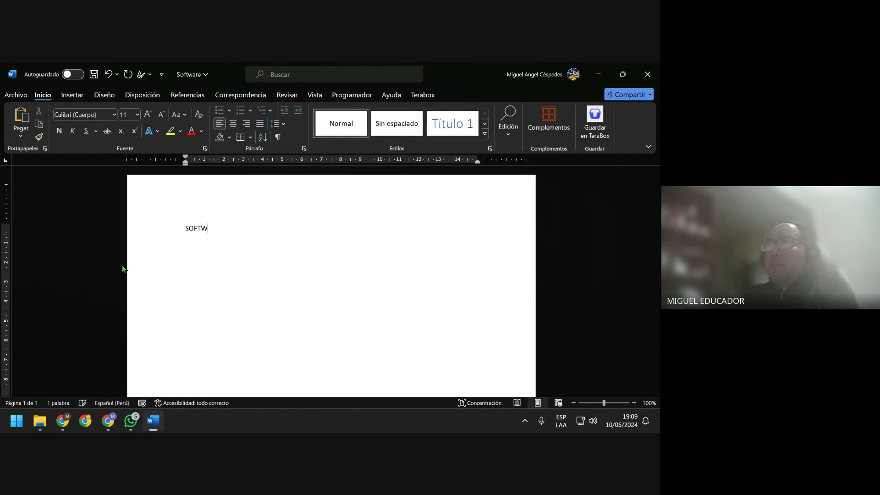
type("ARE DE RED")
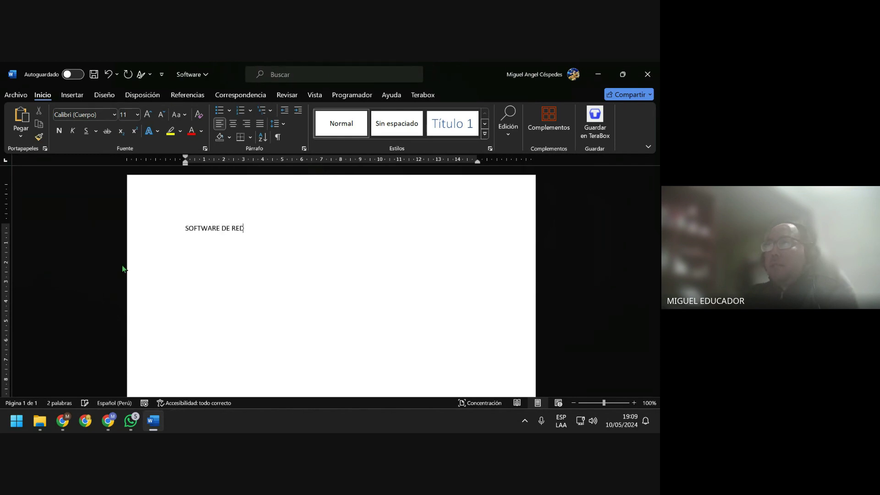
type("ES")
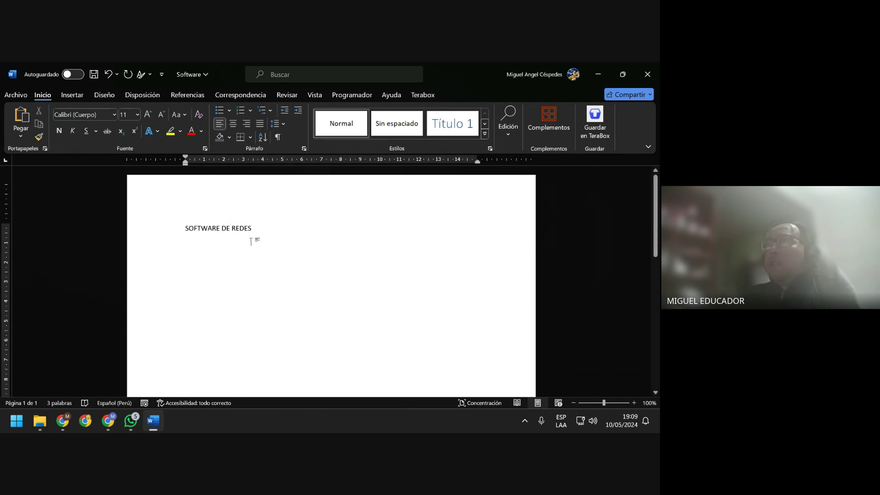
key("Return")
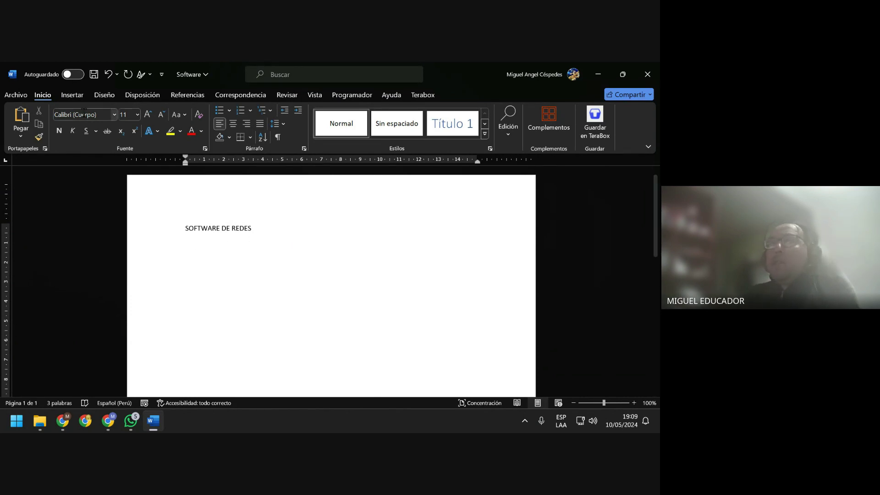
left_click(92, 75)
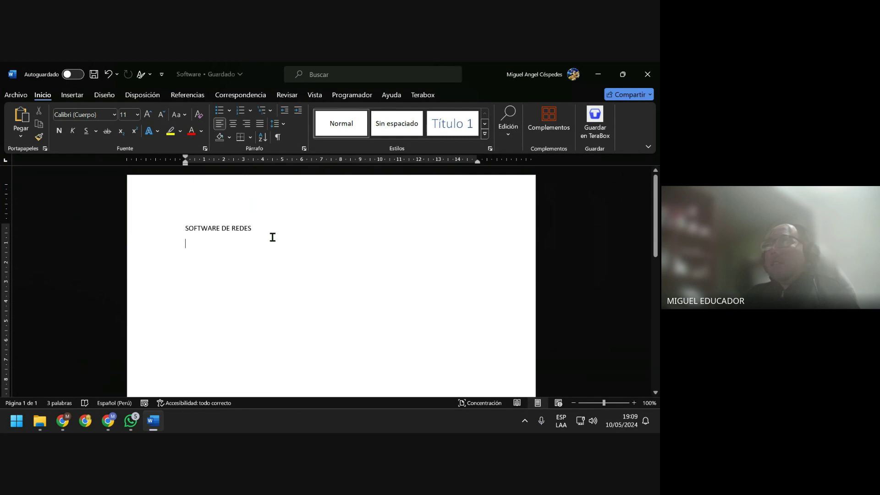
Add the line 'Monitorio de redes.', correcting Moniterio with the spelling suggestion
type("M")
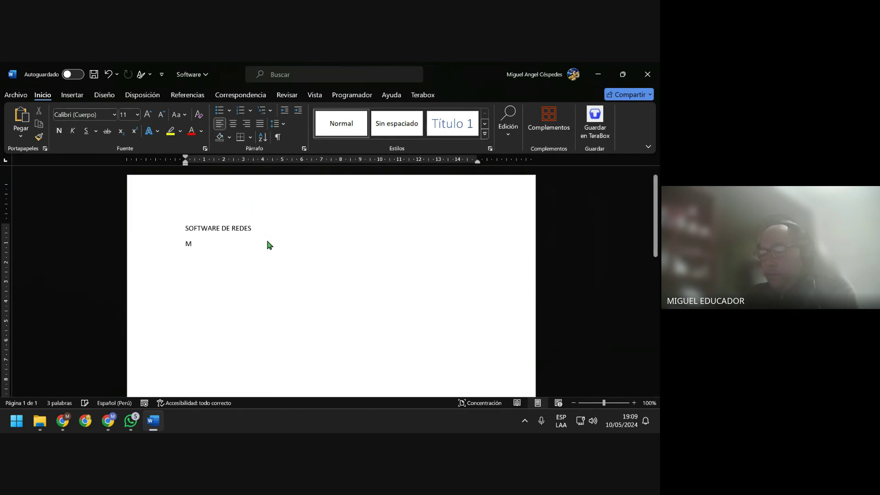
type("onit")
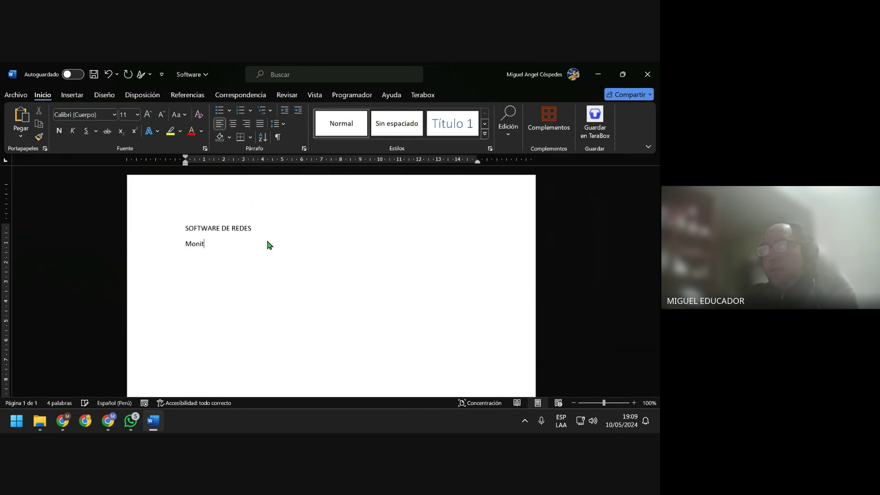
type("erio")
type(" de redes")
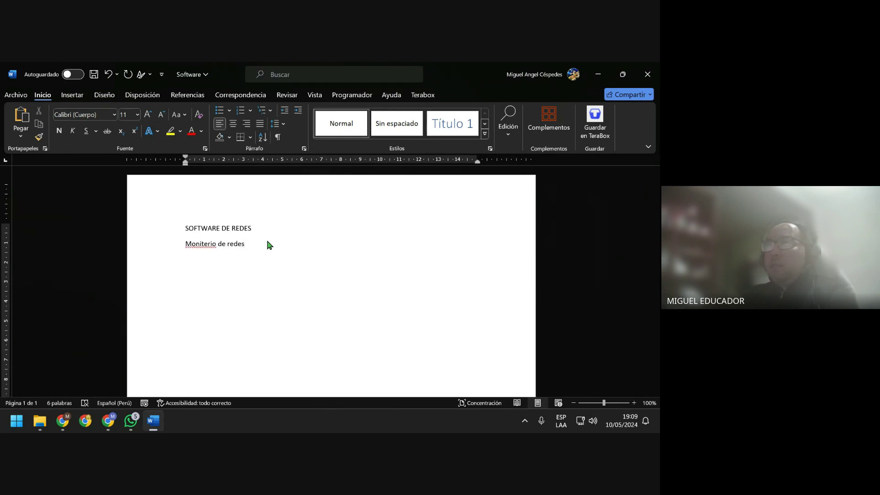
right_click(207, 243)
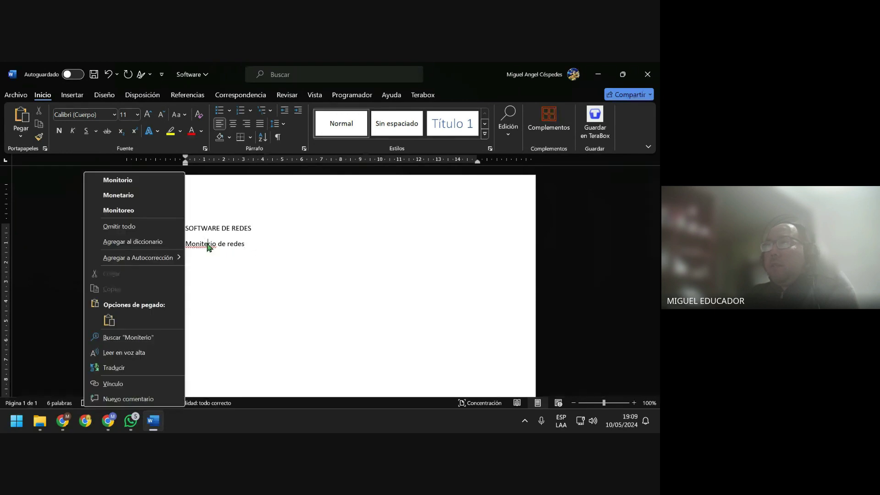
left_click(172, 195)
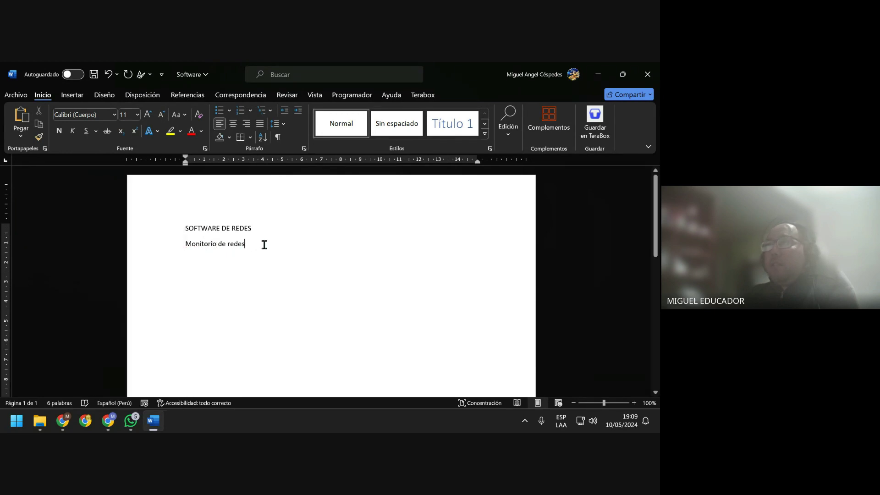
type(".")
key("Return")
Add the lines 'Gestión de redes' and 'Auditoria de redes', then save
type("A")
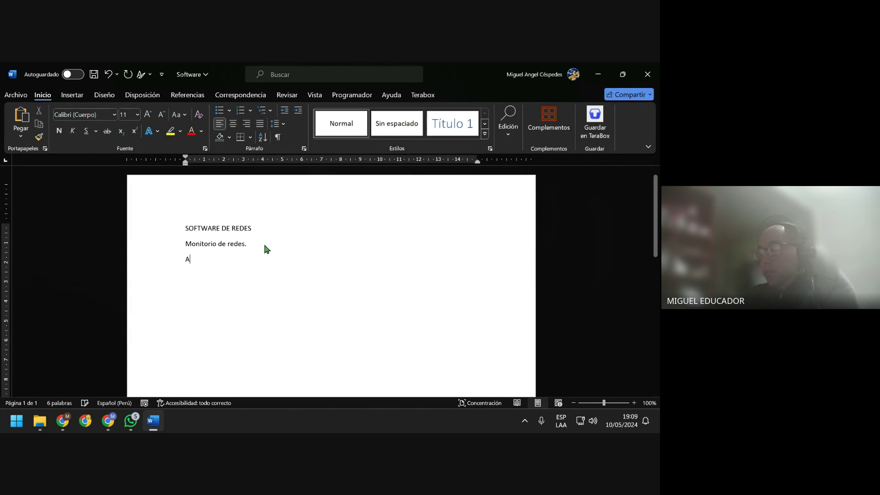
type("qui")
key("BackSpace")
key("BackSpace")
key("BackSpace")
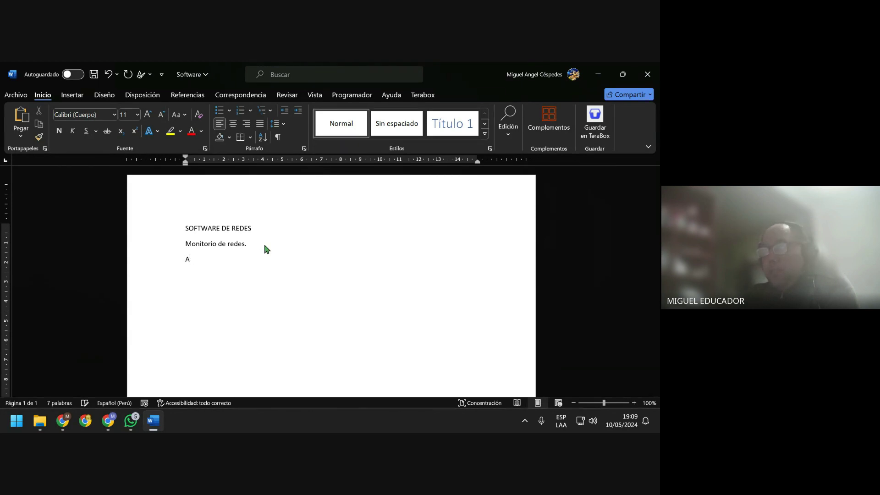
type("ud")
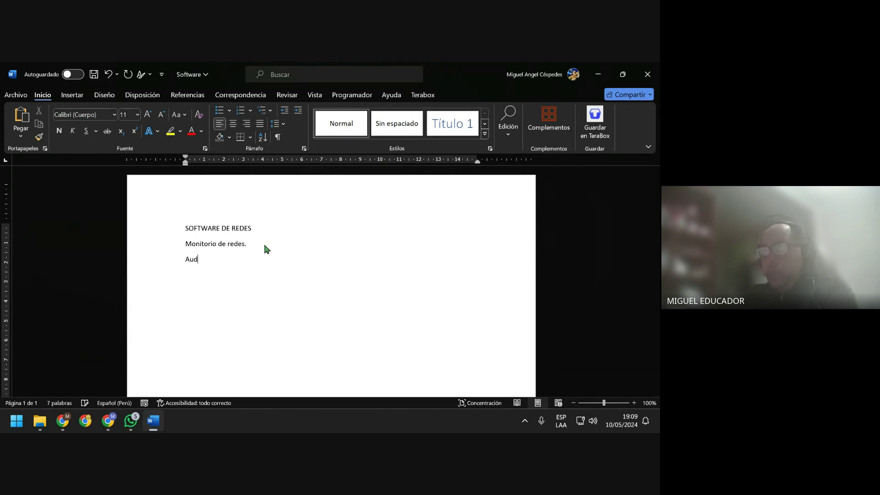
type("itoria d")
type("e redes.")
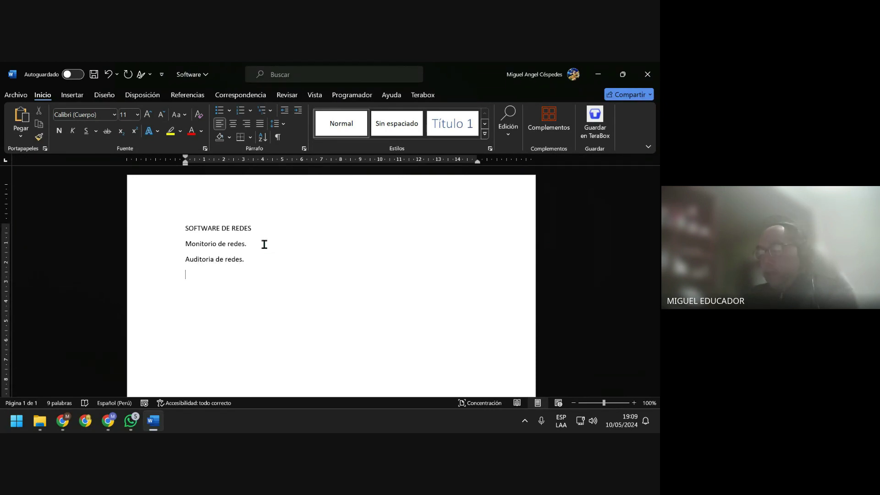
key("Return")
type("Ge")
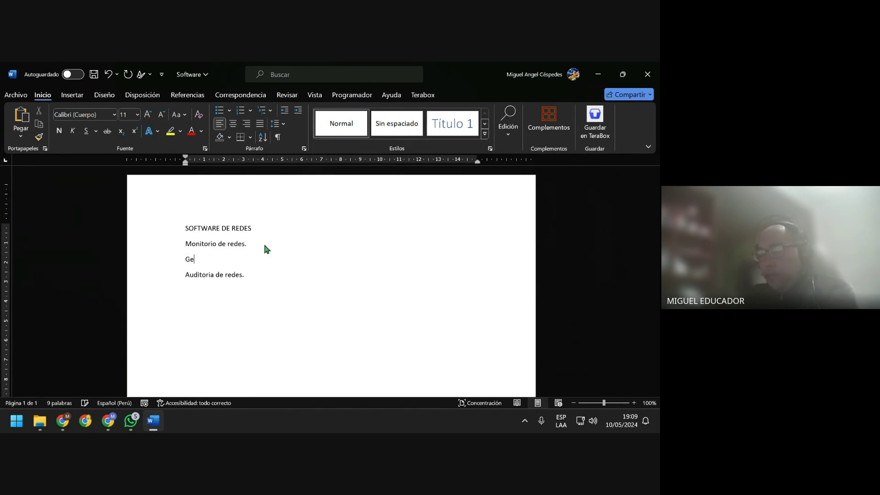
type("stión ")
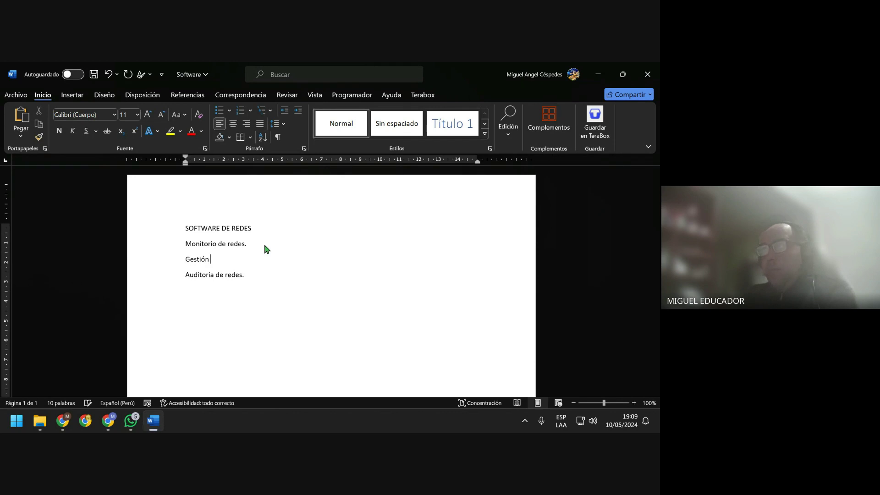
type("de redes.")
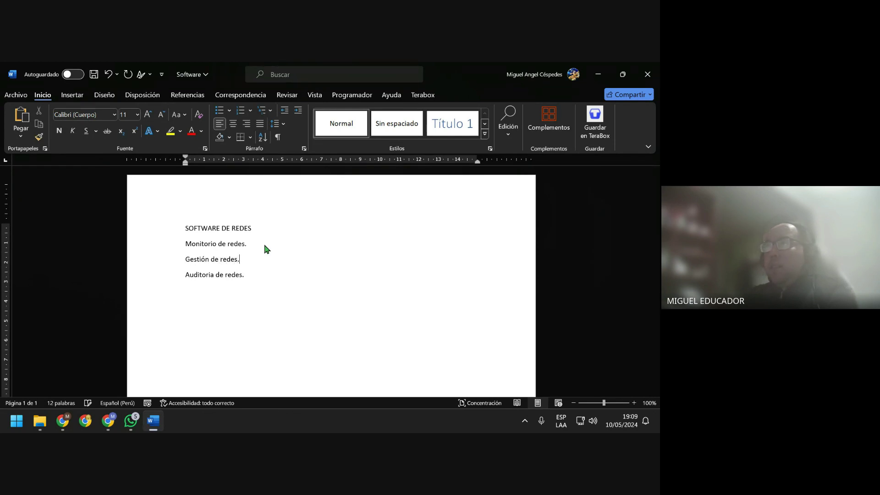
left_click(275, 289)
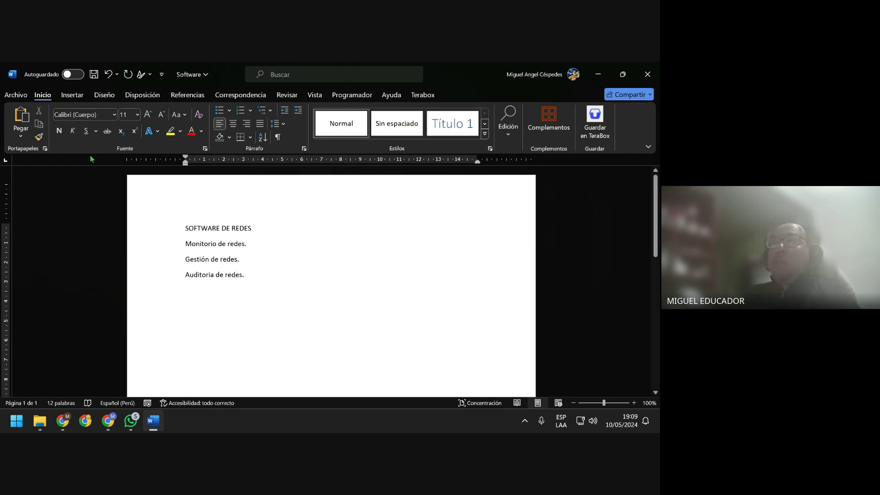
left_click(93, 74)
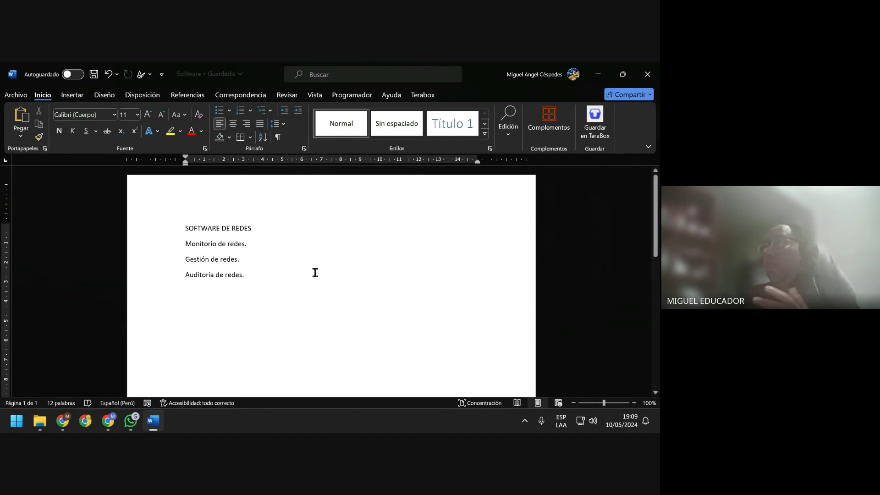
scroll(315, 273, "up", 3)
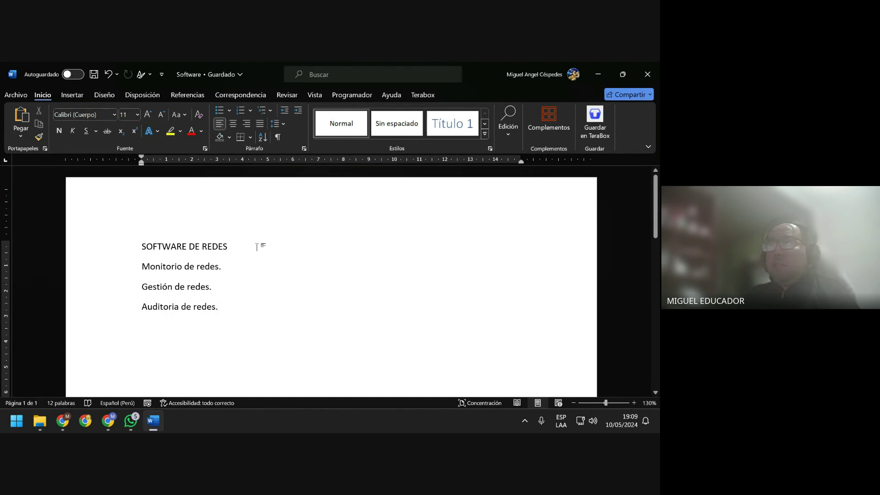
Centre the SOFTWARE DE REDES title and save with Ctrl+S
left_click_drag(253, 246, 140, 247)
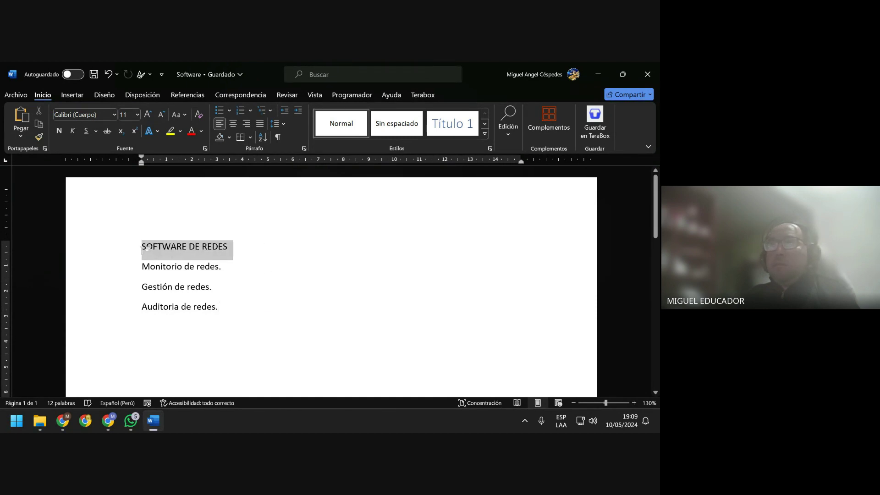
left_click(233, 123)
left_click(359, 309)
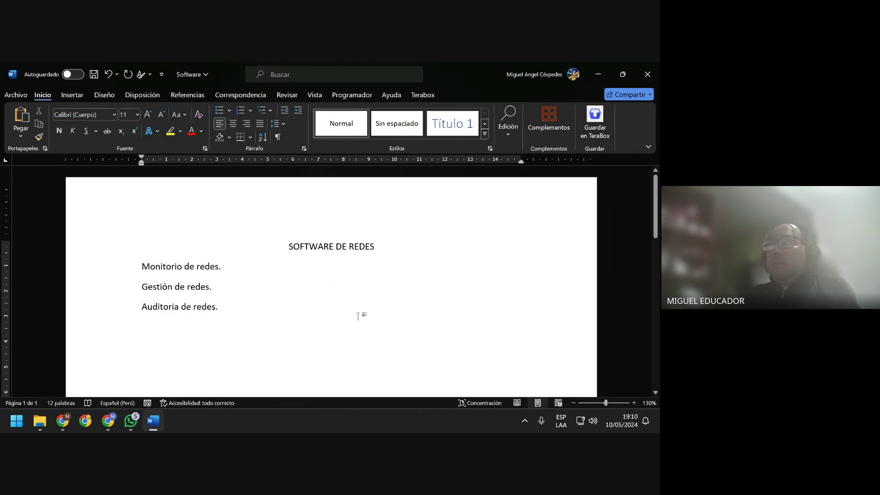
key("ctrl+s")
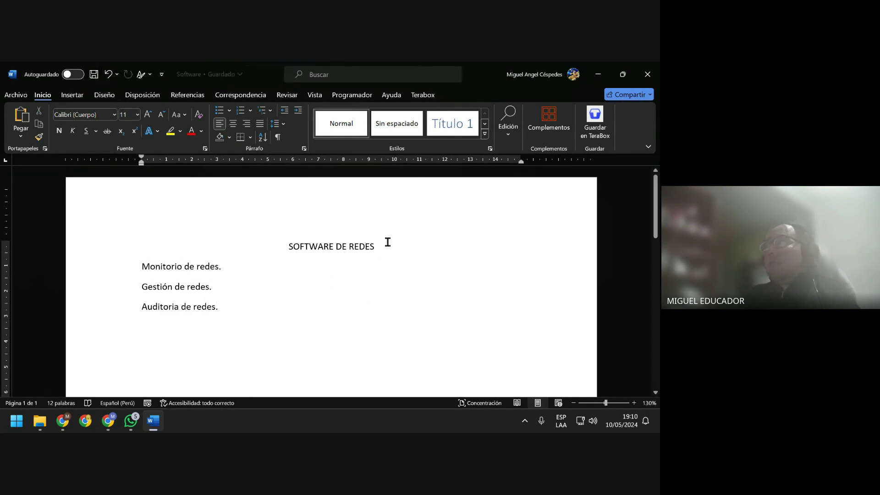
left_click(242, 292)
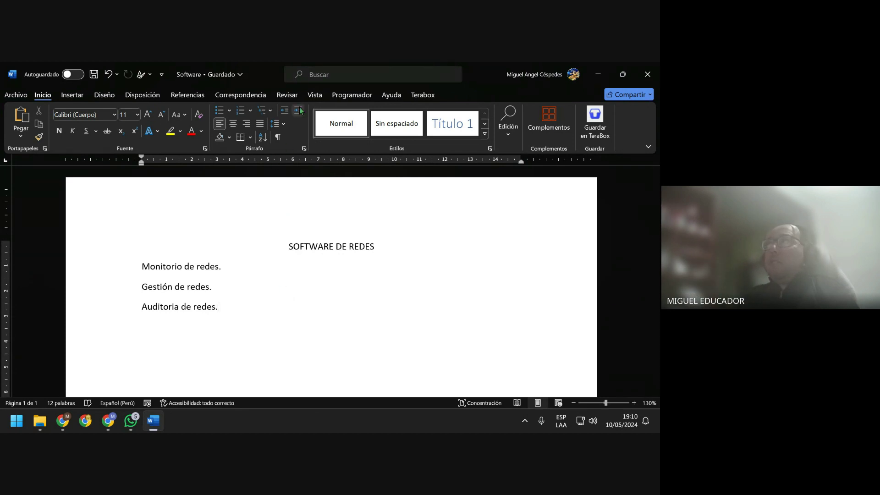
Switch to Outline view and set SOFTWARE DE REDES to Nivel 1
left_click(311, 96)
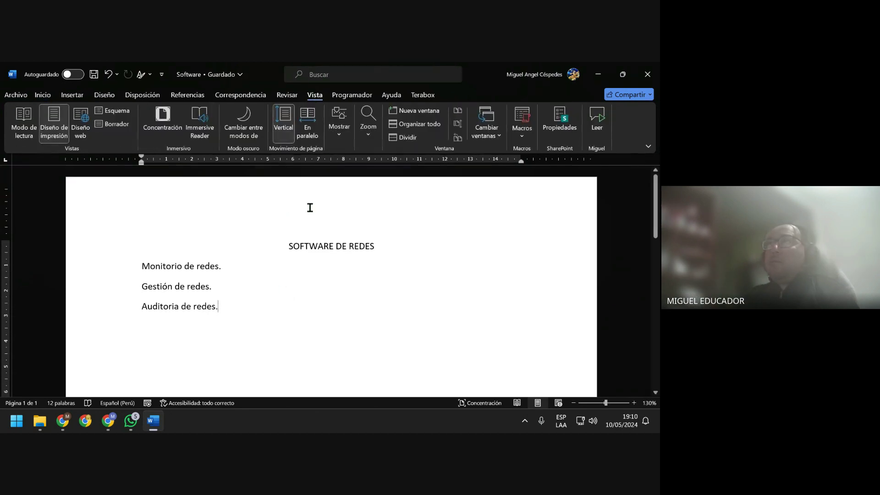
left_click(130, 115)
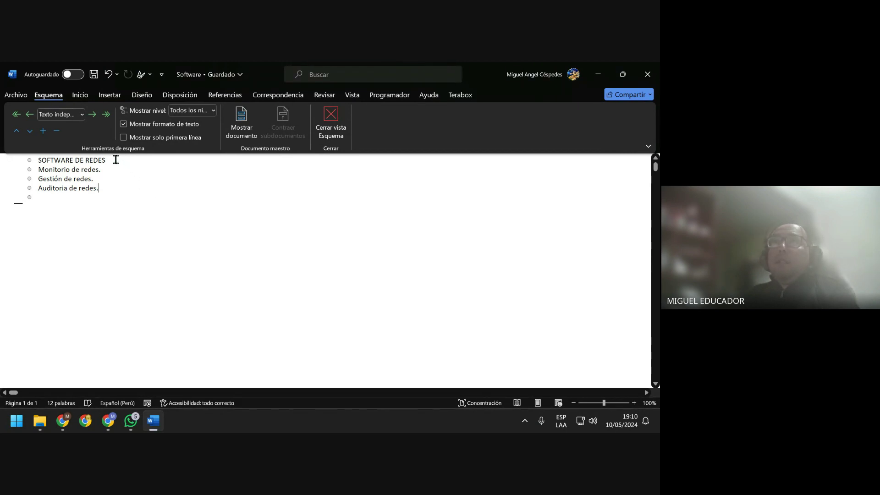
left_click_drag(113, 160, 28, 159)
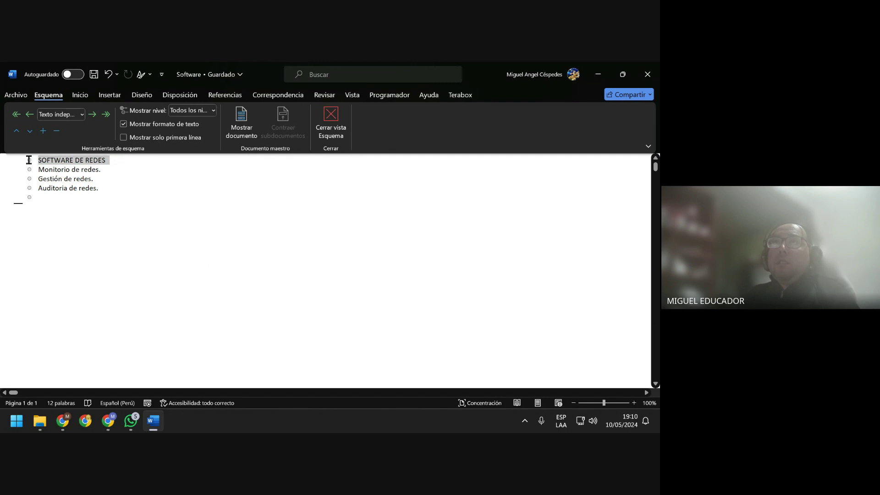
left_click(83, 115)
left_click(73, 125)
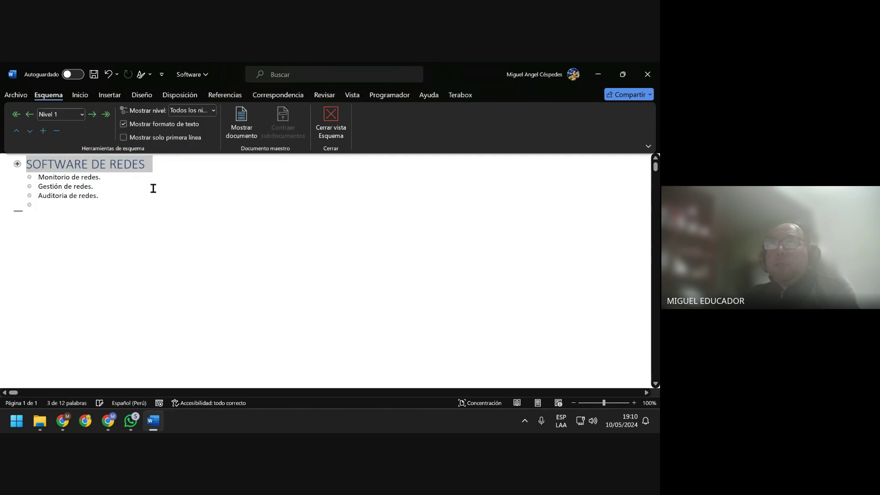
left_click(154, 200)
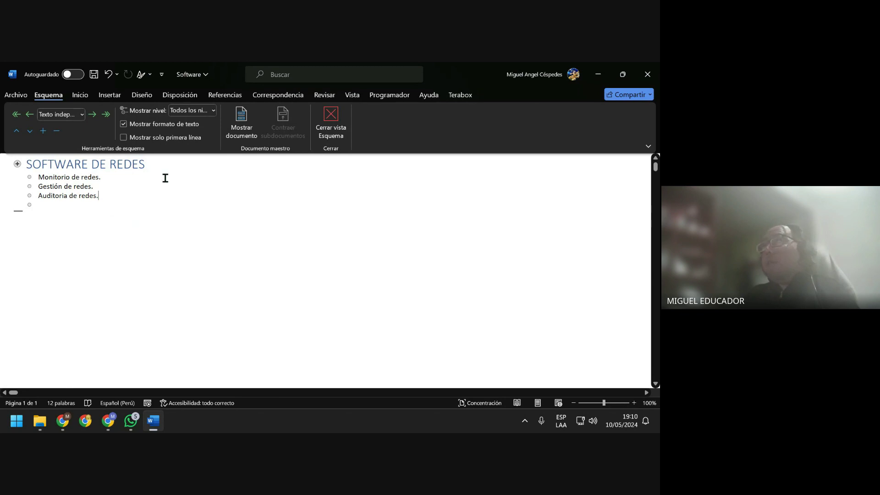
Set the three network topic lines to Nivel 2
left_click_drag(120, 198, 37, 176)
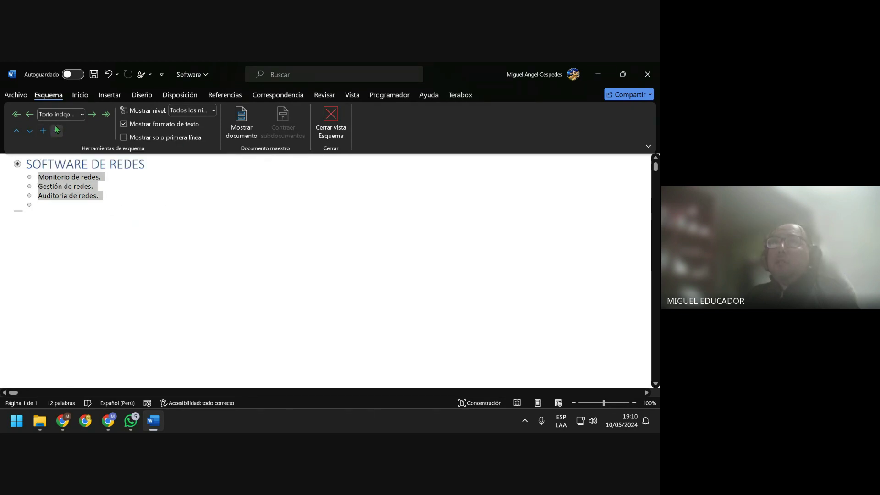
left_click(82, 114)
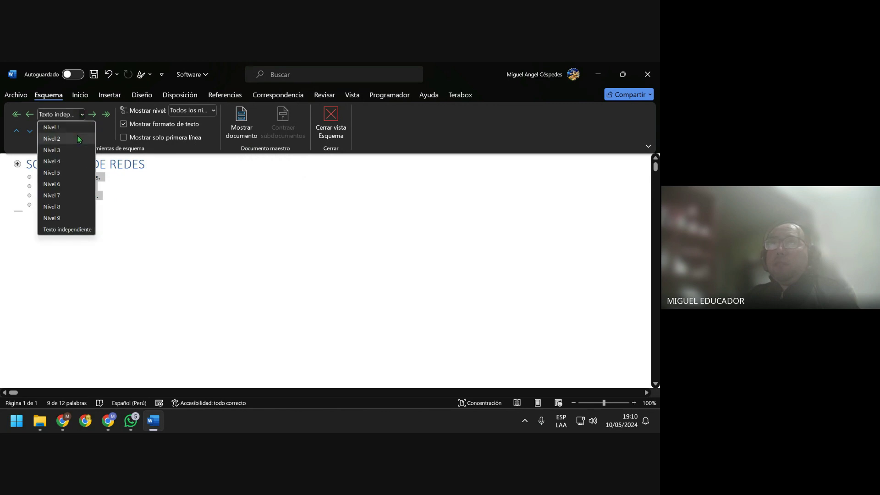
left_click(81, 138)
left_click(194, 210)
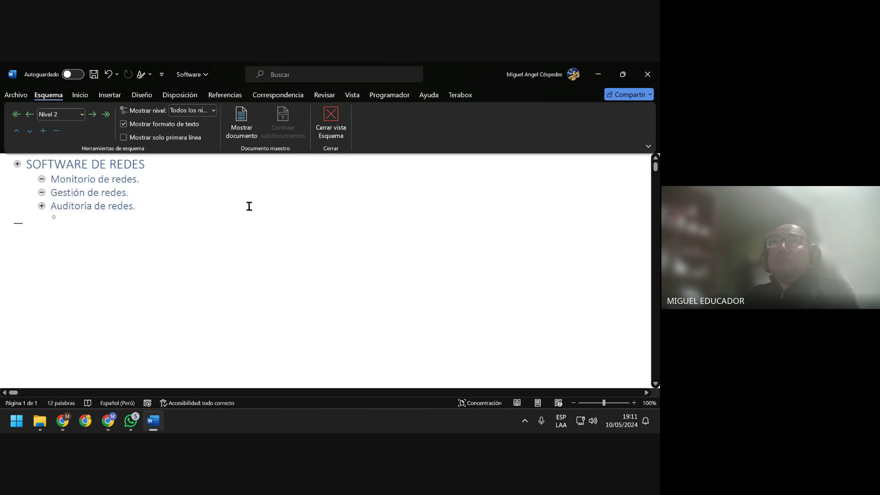
Close Outline view and check the title plus Monitorio, Gestión and Auditoria de redes in Print Layout
left_click(330, 131)
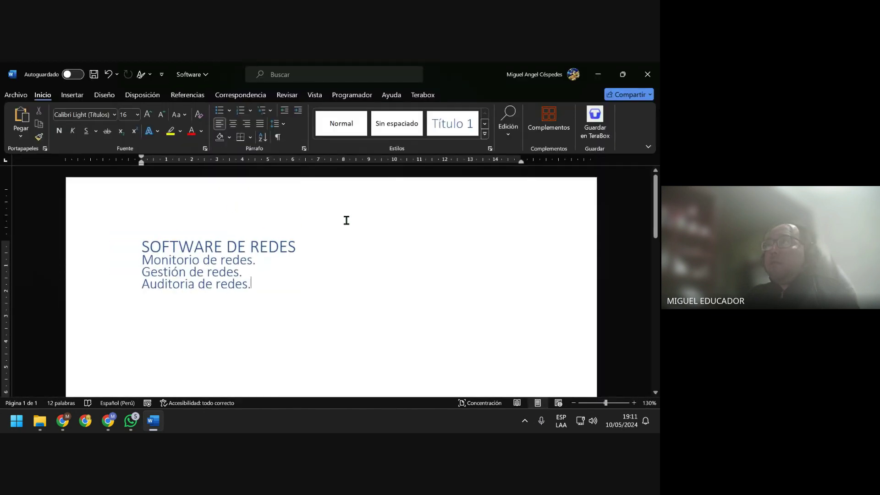
left_click(298, 327)
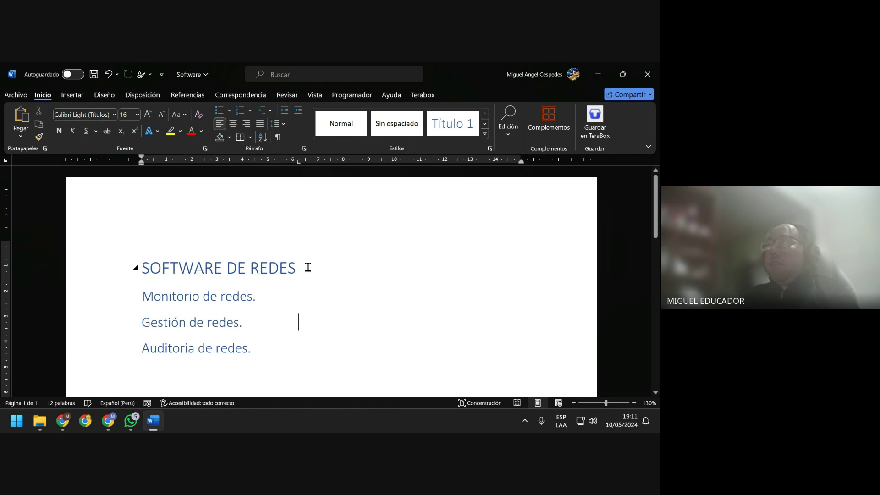
left_click(305, 267)
left_click(279, 297)
left_click(279, 324)
left_click(294, 349)
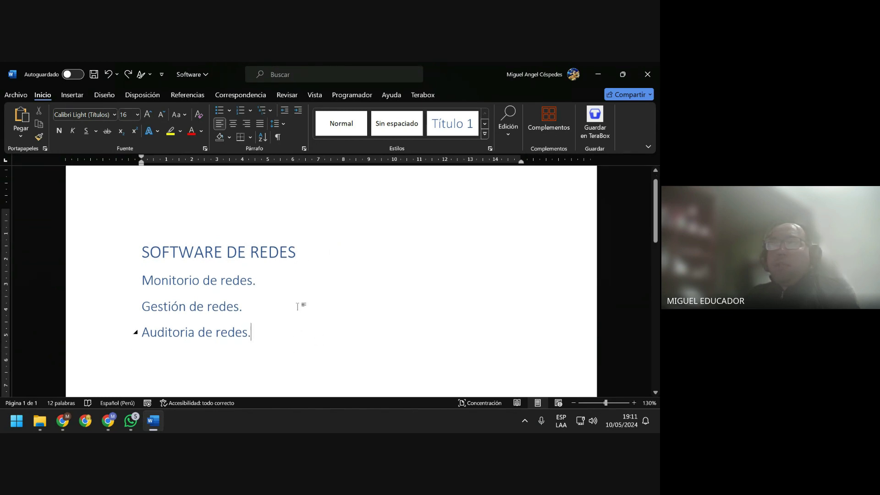
scroll(298, 307, "down", 1)
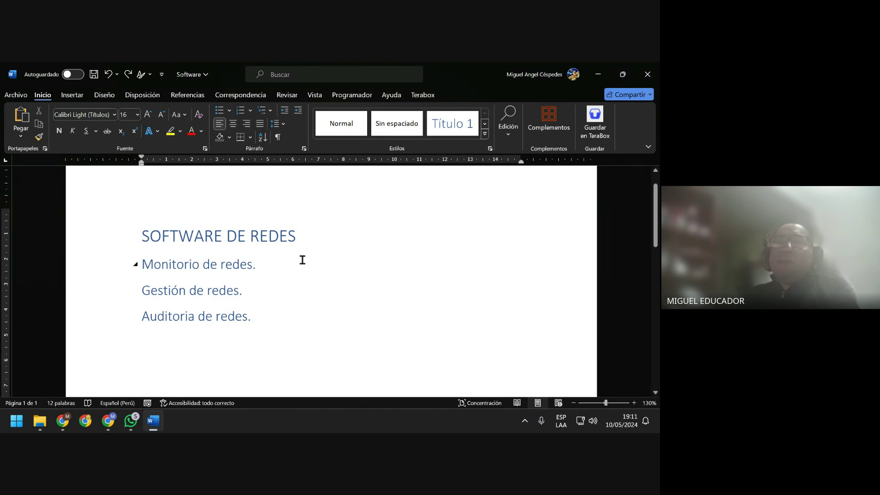
mouse_move(219, 235)
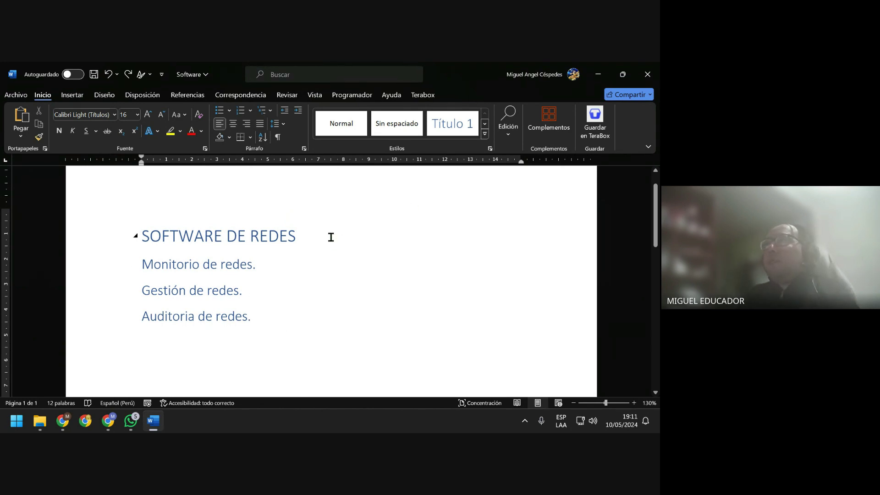
left_click(284, 264)
left_click(275, 292)
left_click(272, 317)
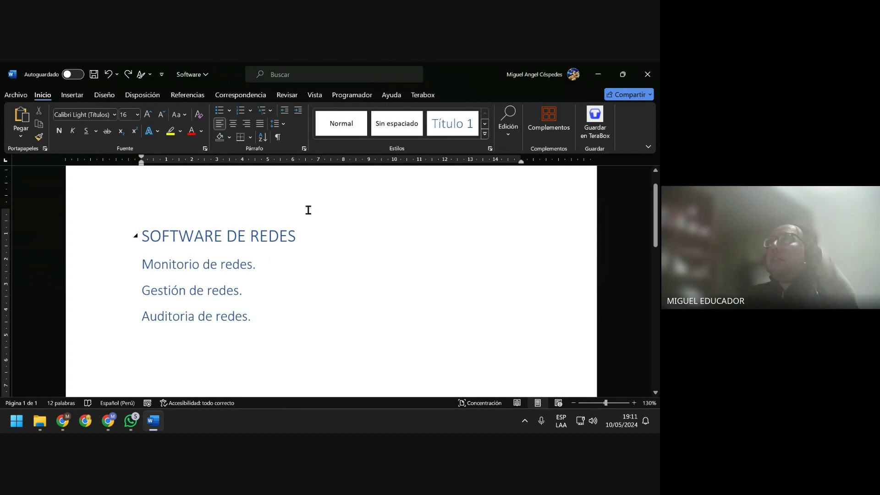
left_click(315, 95)
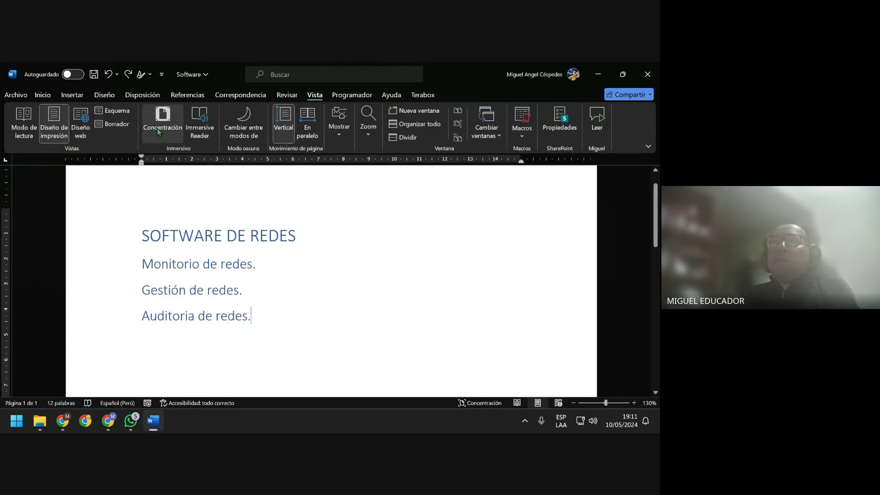
Return to Outline view and add a Redes_1 line below Monitorio de redes
left_click(113, 110)
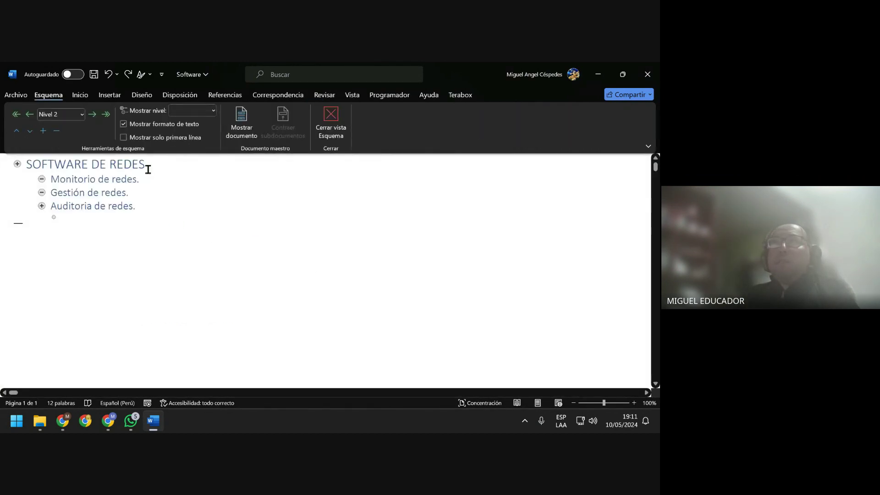
left_click_drag(148, 170, 26, 168)
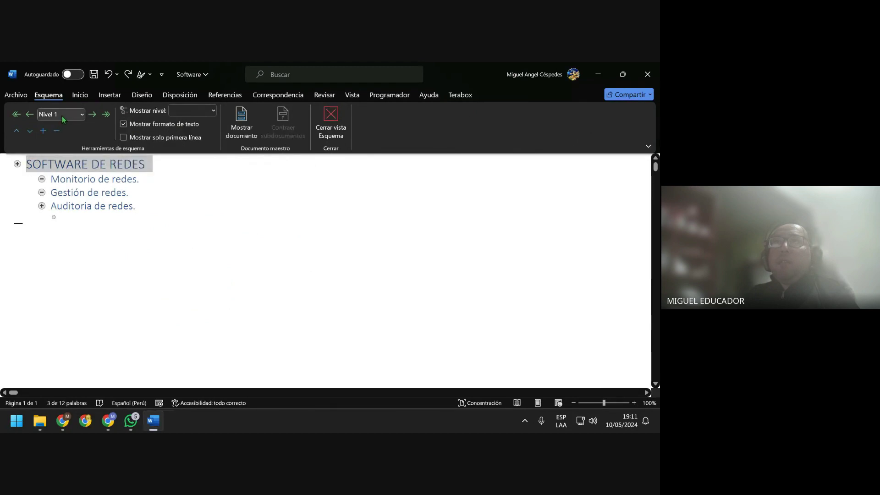
left_click_drag(144, 210, 46, 183)
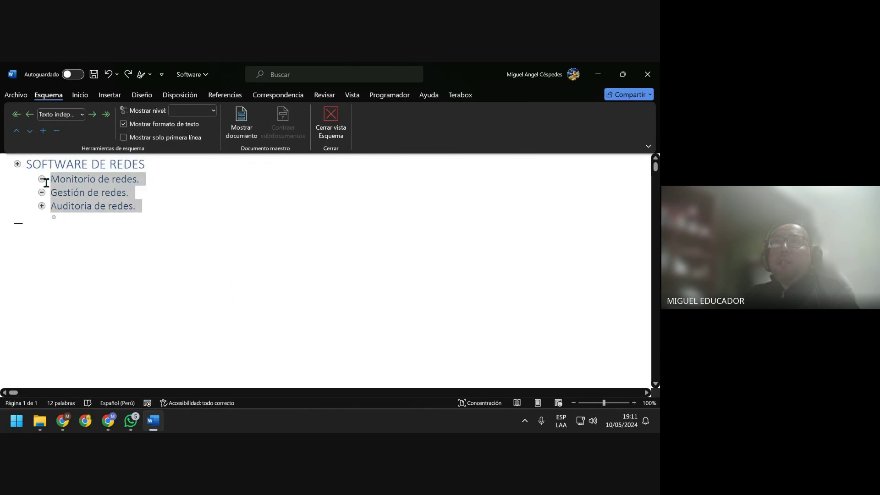
left_click(85, 220)
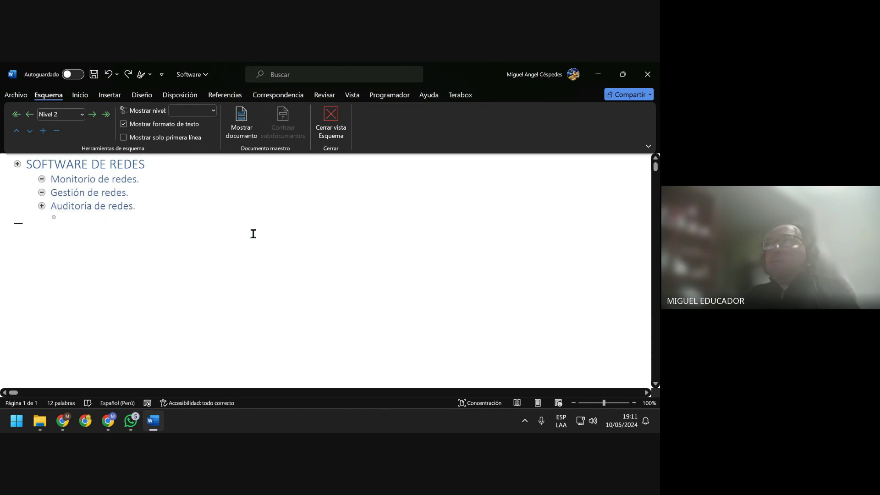
left_click(195, 183)
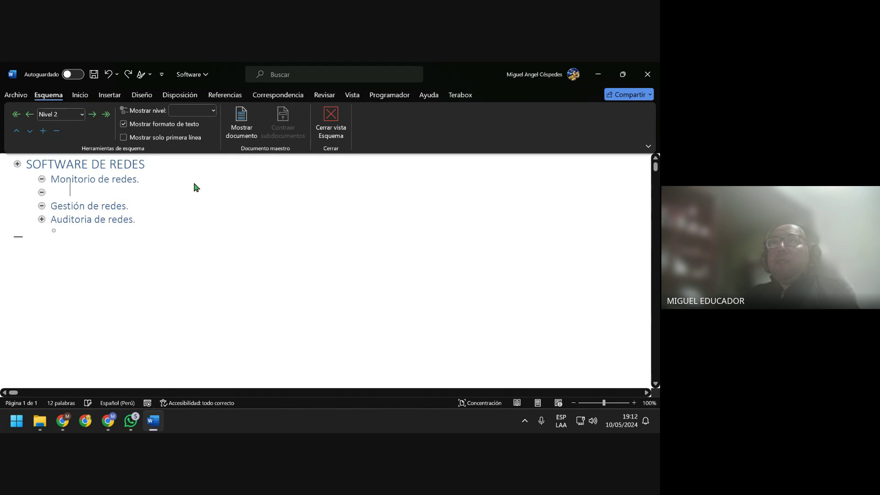
key("Return")
type("R")
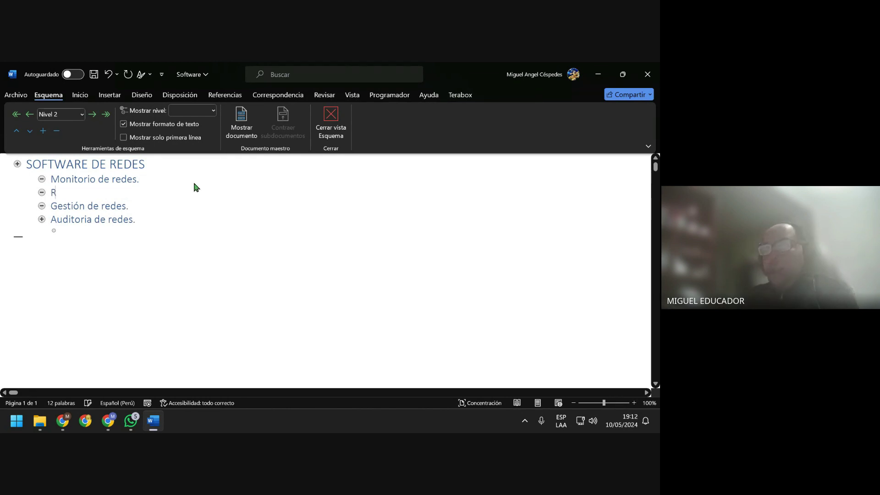
type("edes")
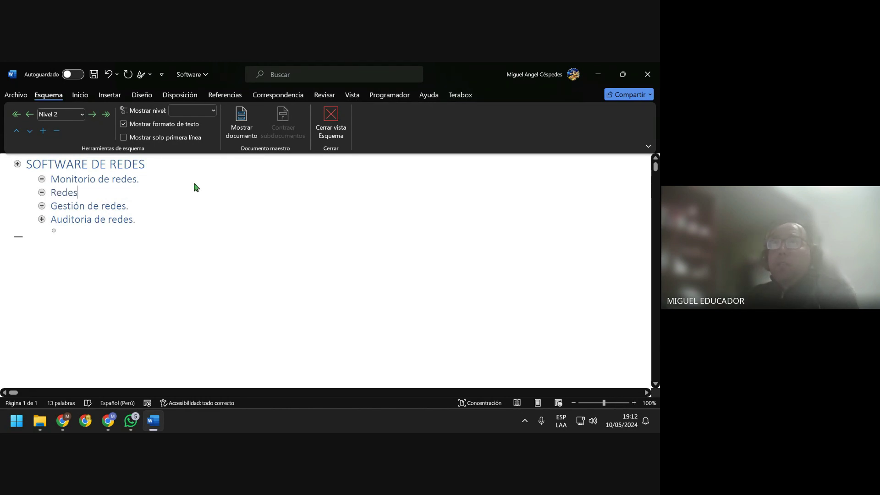
type("_1")
Add Redes_2 below Gestión de redes and Redes_3 below Auditoria de redes as level 2 lines
key("End")
key("Return")
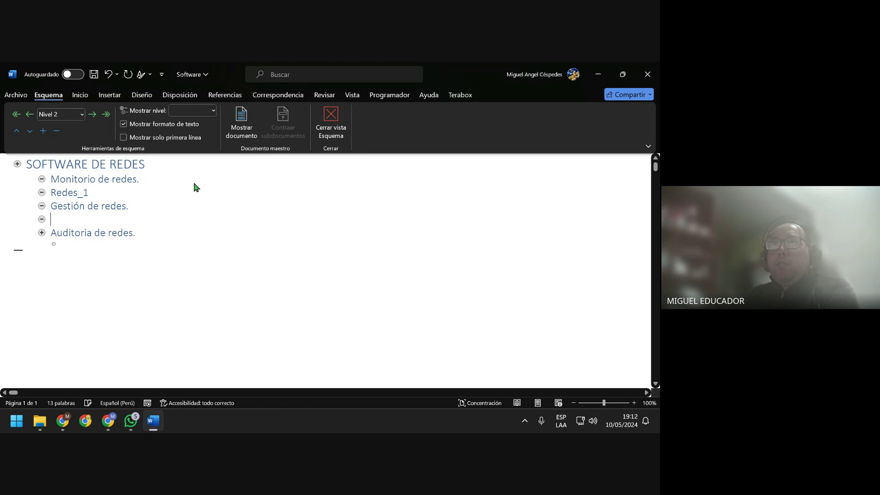
type("R")
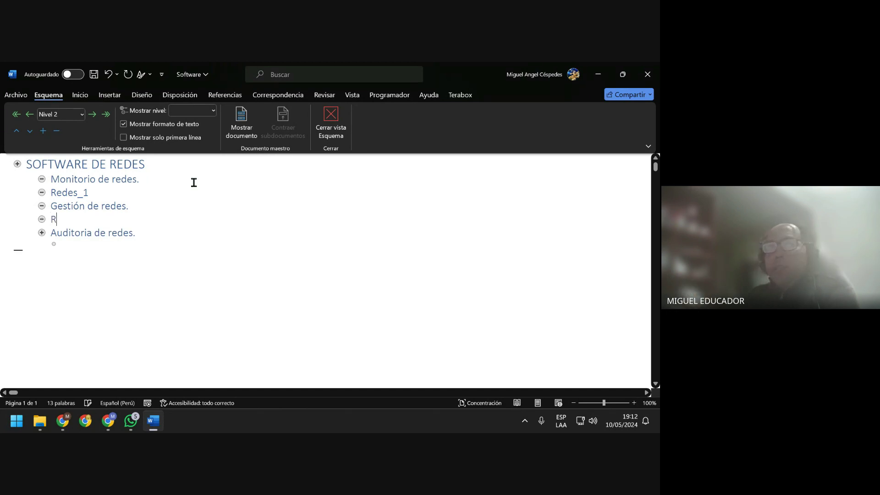
type("edes_2")
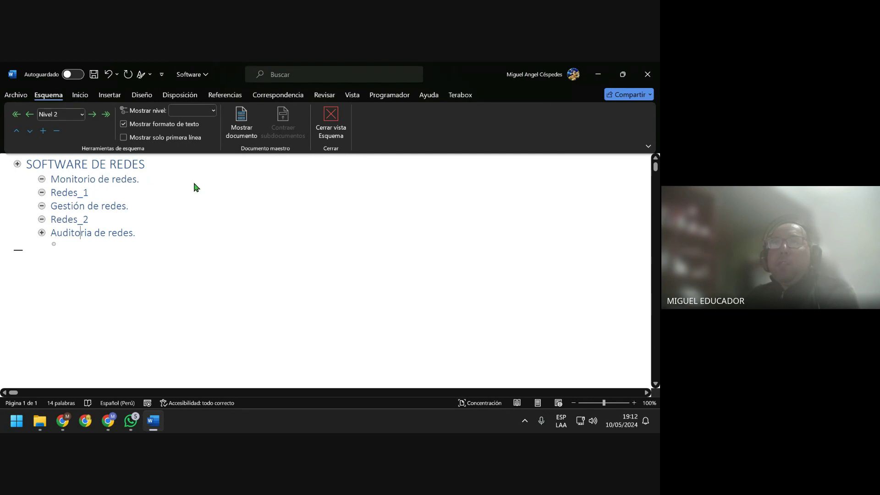
key("Right")
key("Right")
key("Right")
key("Down")
key("shift+Tab")
type("Re")
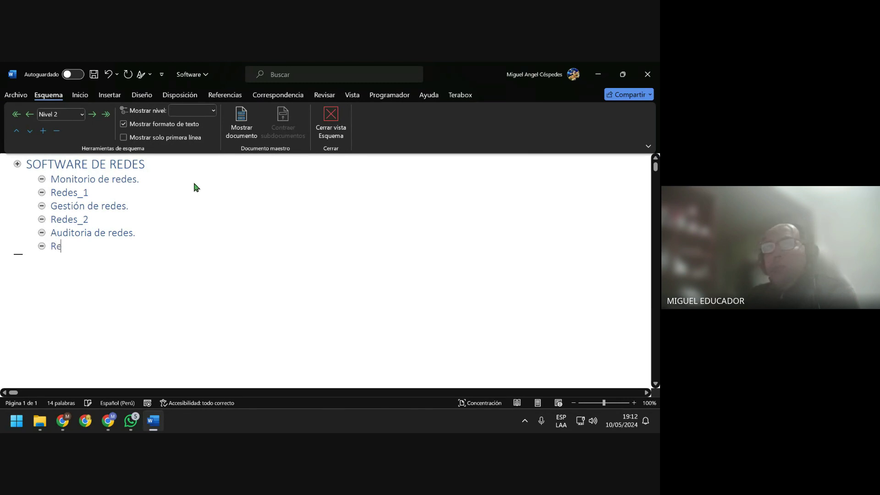
type("des_2")
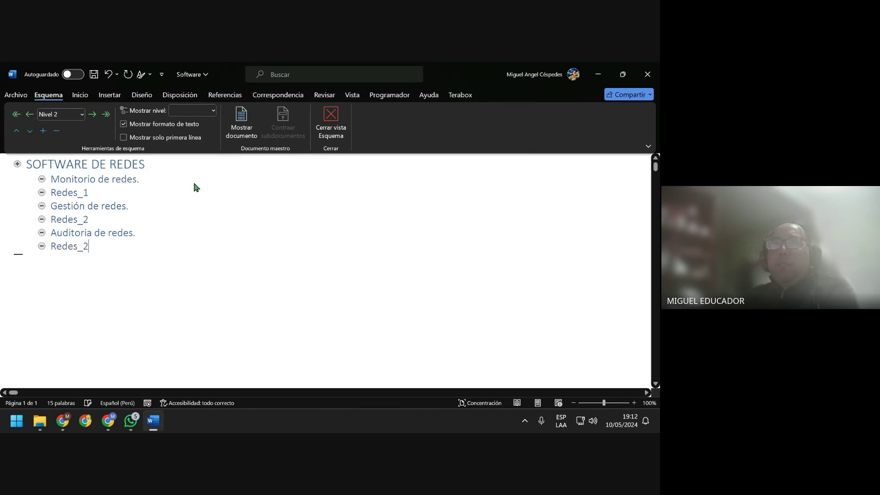
key("BackSpace")
type("3")
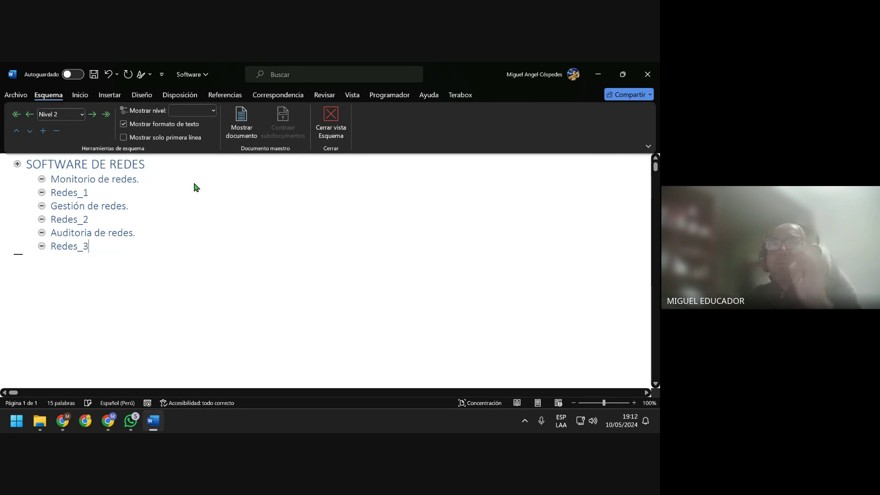
left_click(104, 192)
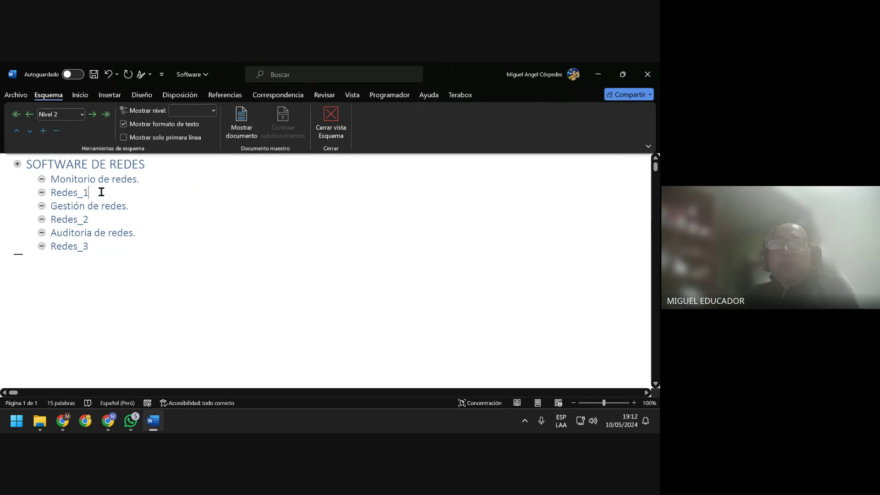
Set Redes_1, Redes_2 and Redes_3 to Texto independiente, then close Outline view
double_click(69, 193)
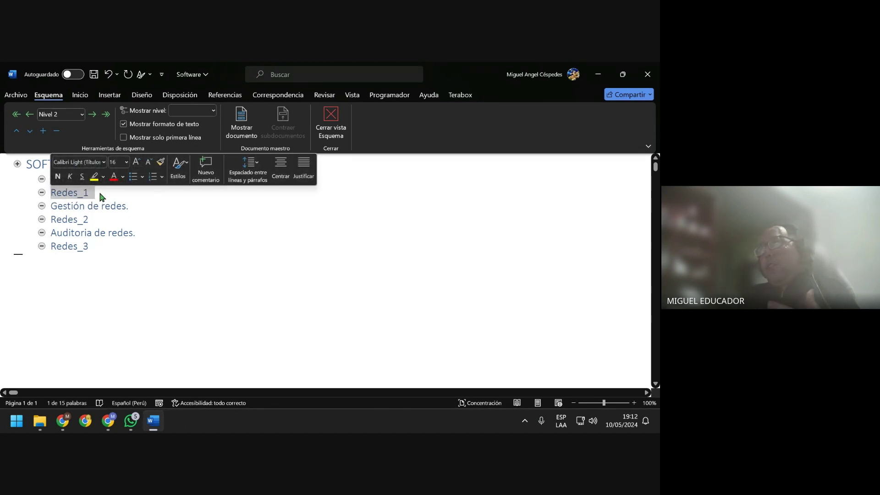
left_click(82, 115)
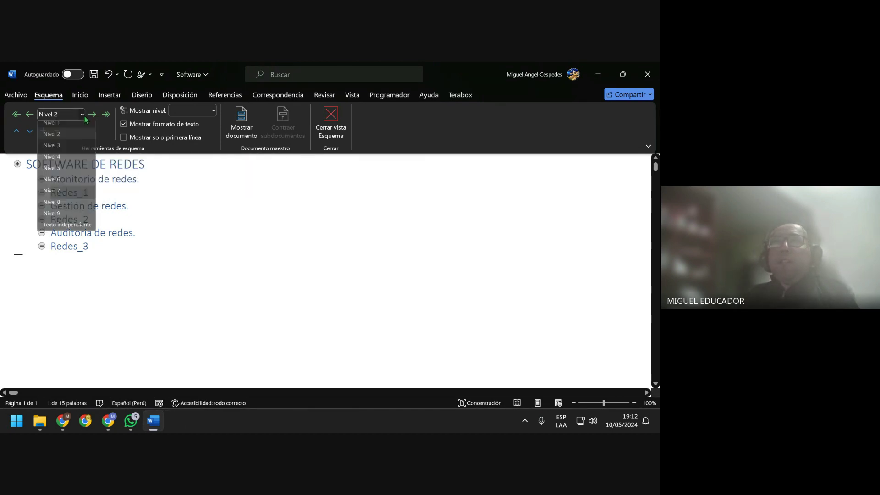
left_click(68, 225)
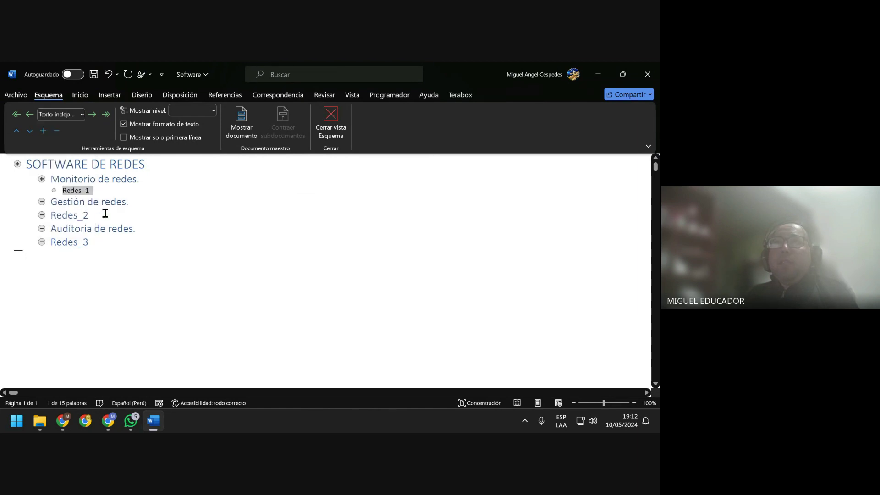
left_click_drag(105, 213, 51, 214)
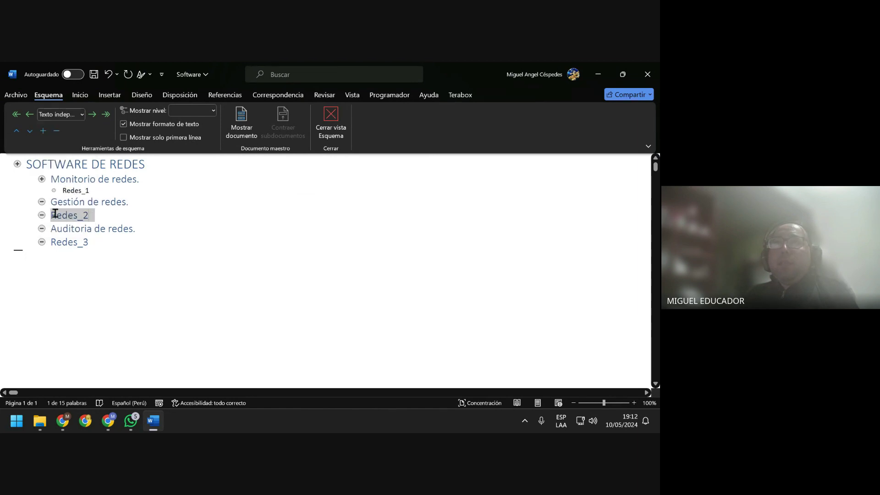
left_click(83, 114)
left_click(66, 227)
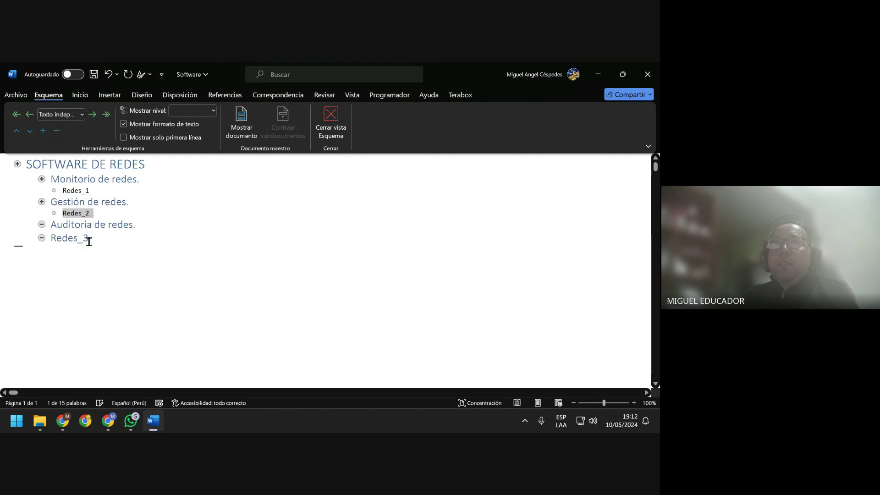
left_click_drag(96, 239, 52, 239)
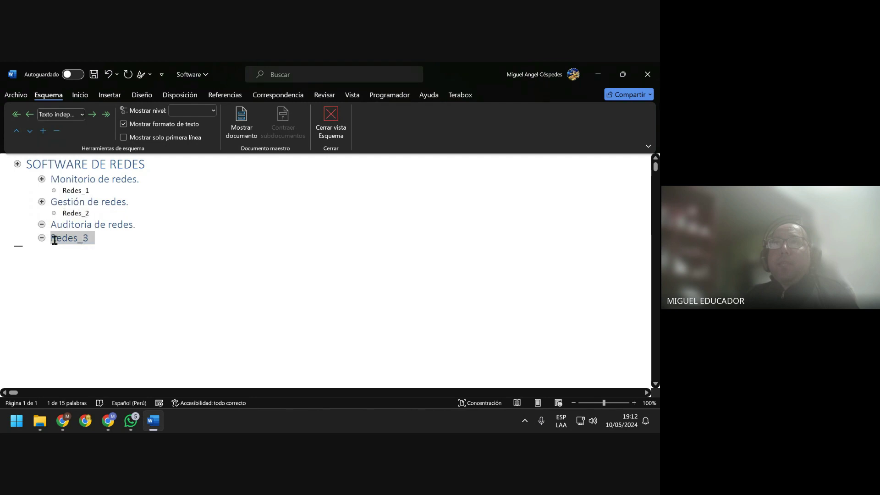
left_click(83, 115)
left_click(69, 227)
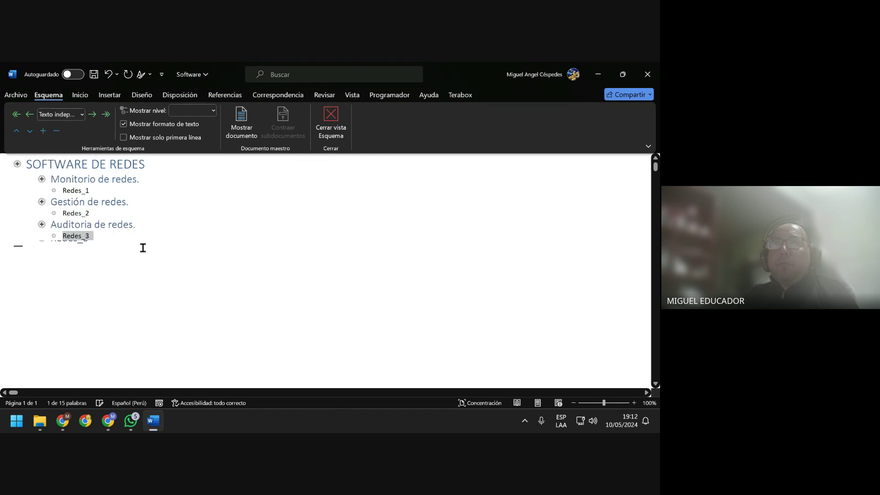
left_click(143, 248)
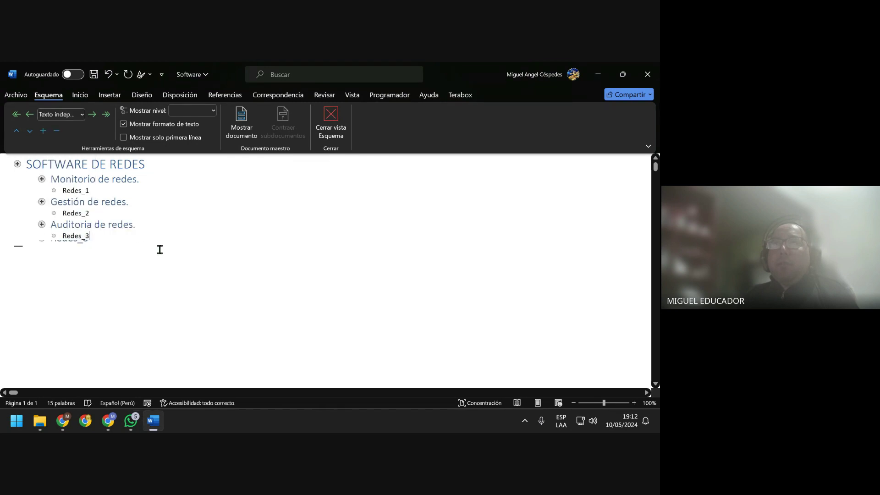
left_click(330, 119)
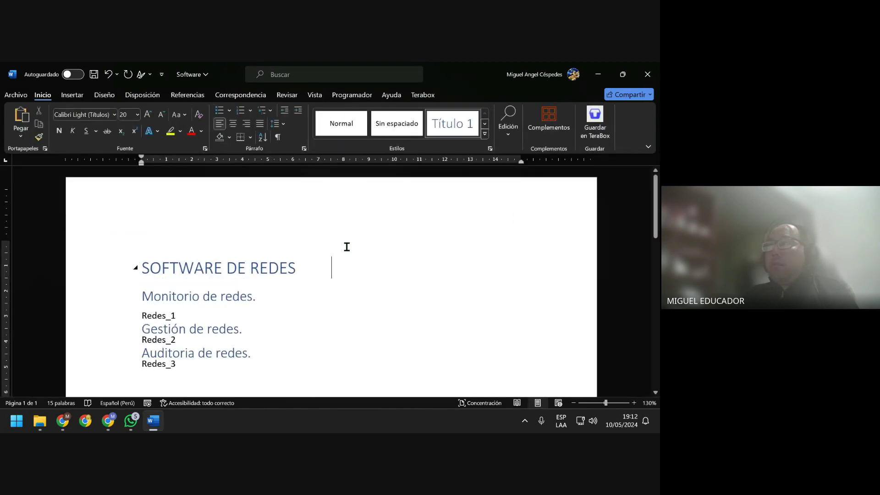
Save the Software document with Ctrl+S
scroll(342, 335, "down", 1)
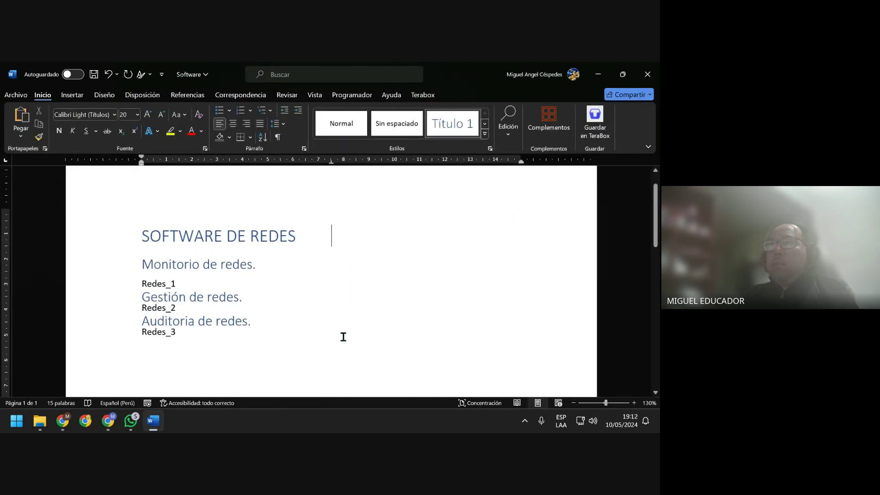
left_click(296, 352)
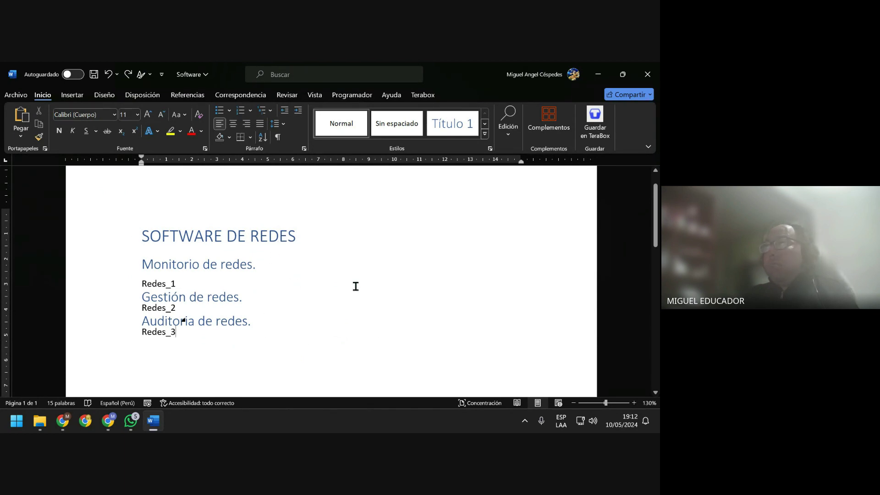
key("ctrl+s")
mouse_move(218, 235)
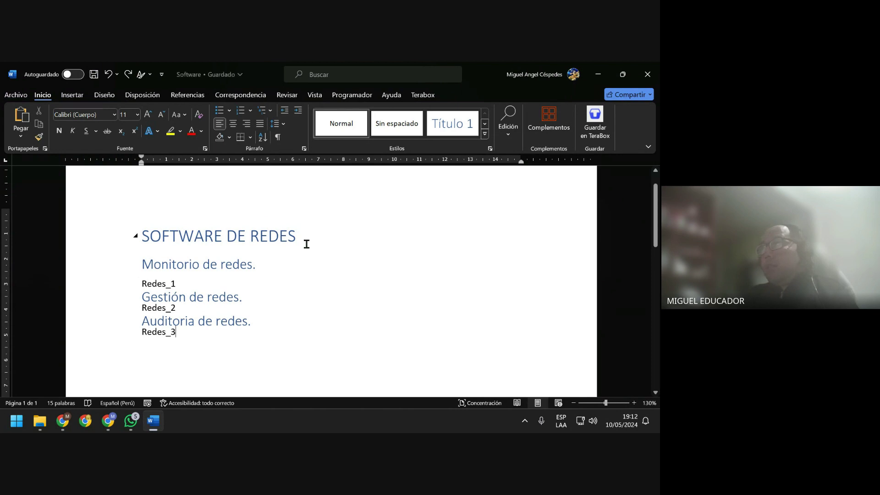
left_click(307, 244)
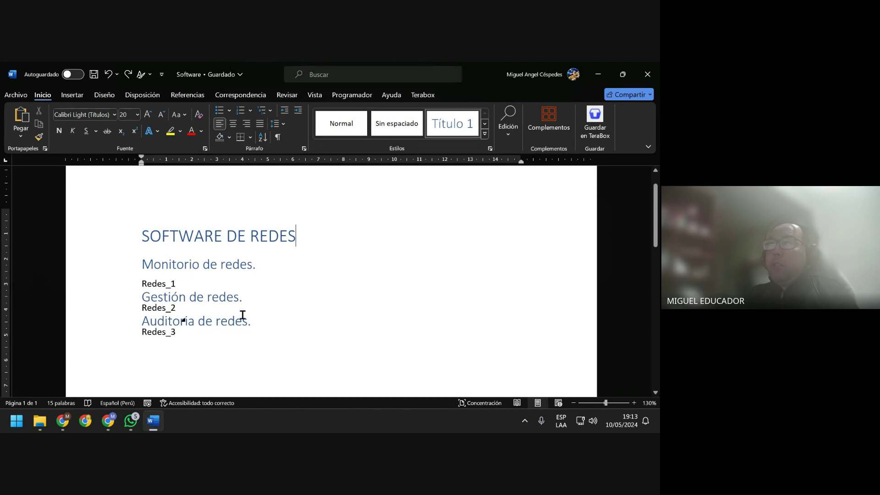
left_click(232, 339)
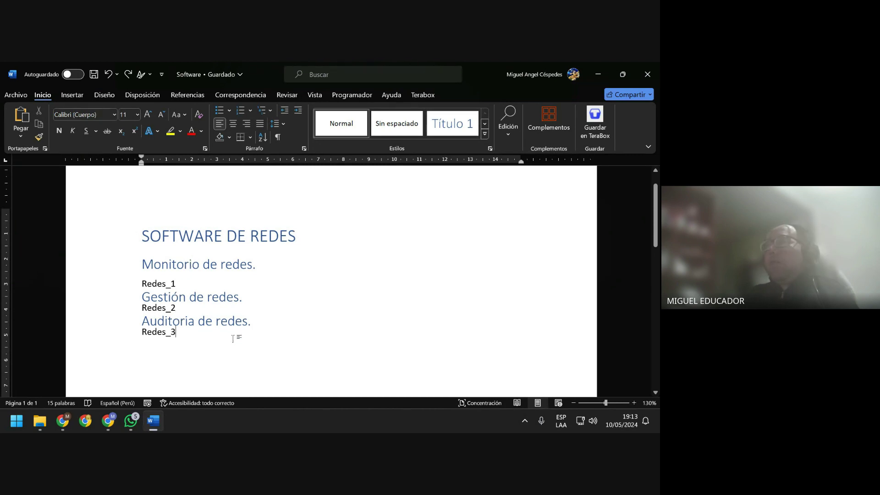
left_click(315, 95)
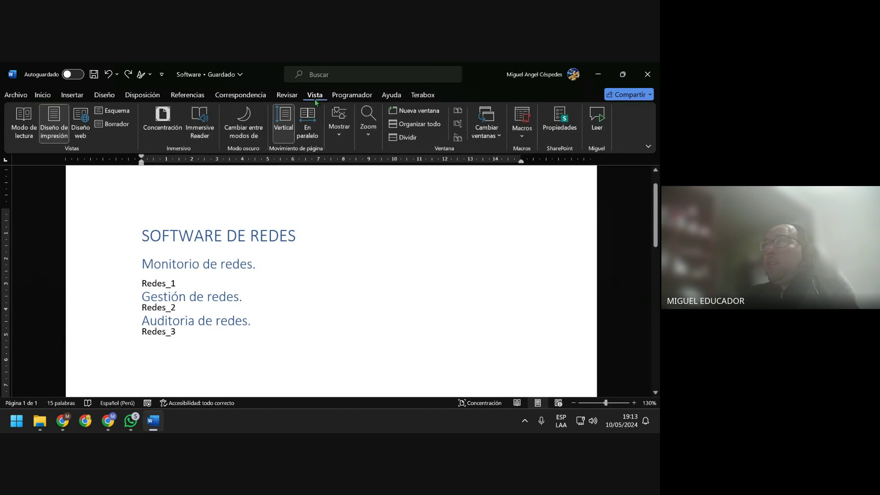
Switch to Outline view and show the master document tools
left_click(117, 111)
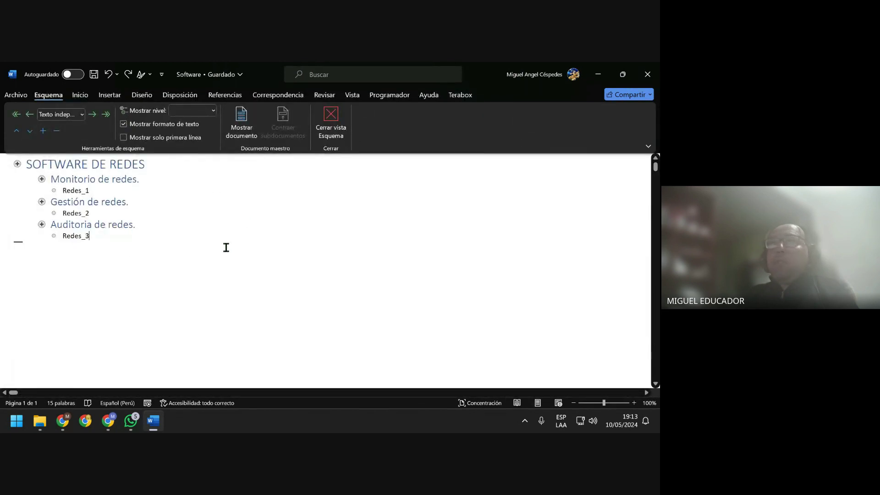
left_click(164, 158)
left_click(93, 188)
left_click(100, 236)
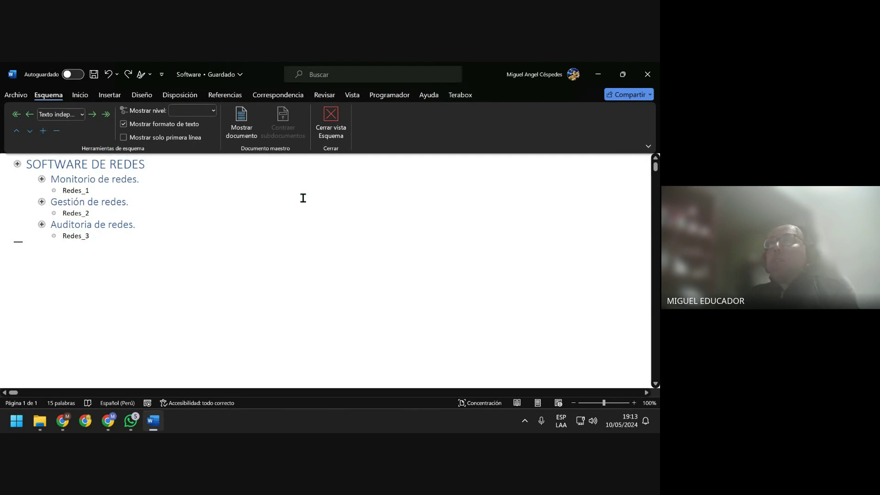
left_click(233, 130)
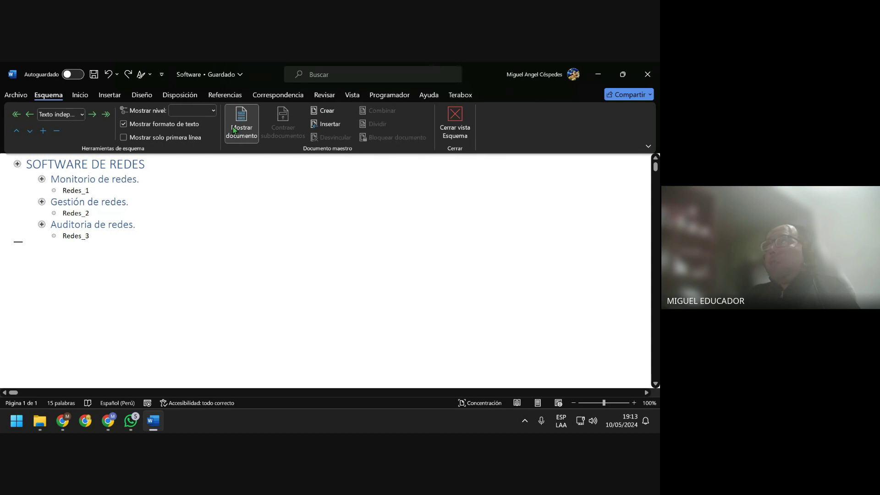
Create subdocuments from Monitorio, Gestión and Auditoria de redes with their Redes lines, then screenshot the window
left_click_drag(51, 179, 90, 190)
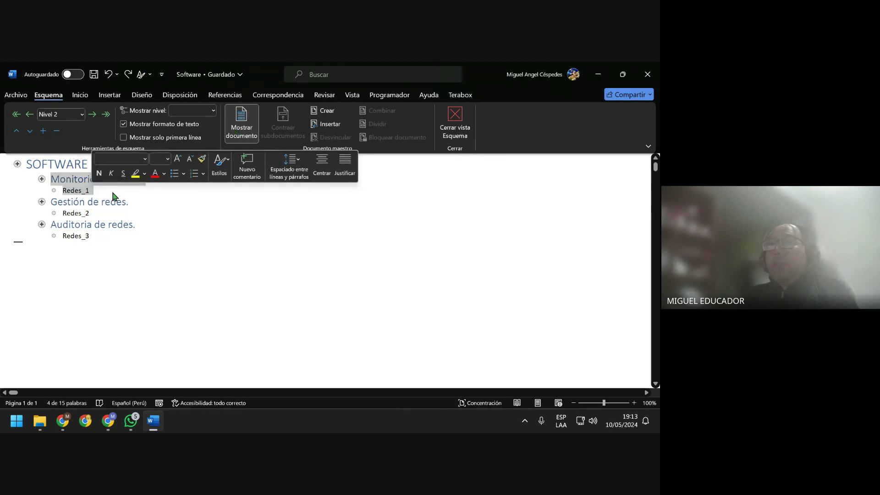
left_click(326, 110)
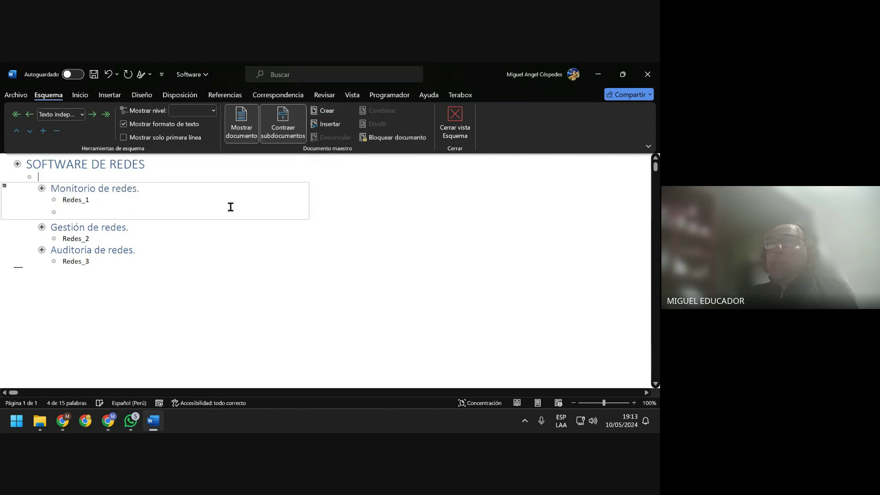
left_click_drag(51, 228, 92, 239)
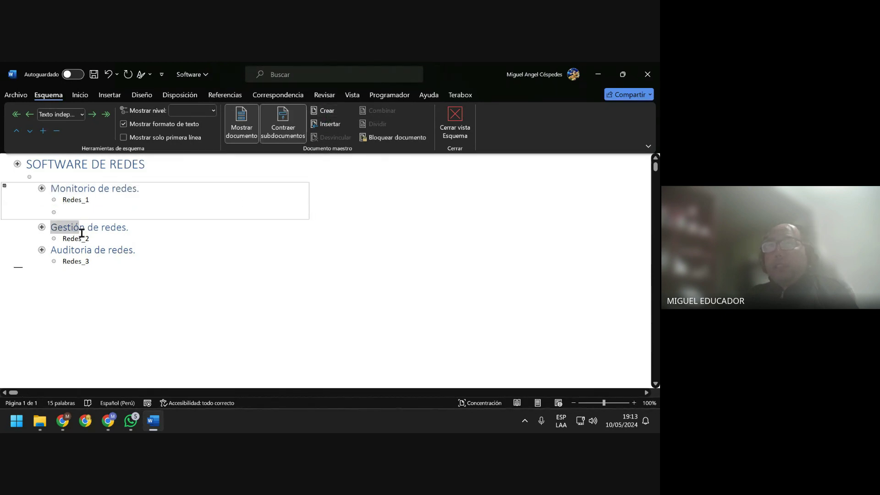
left_click(323, 111)
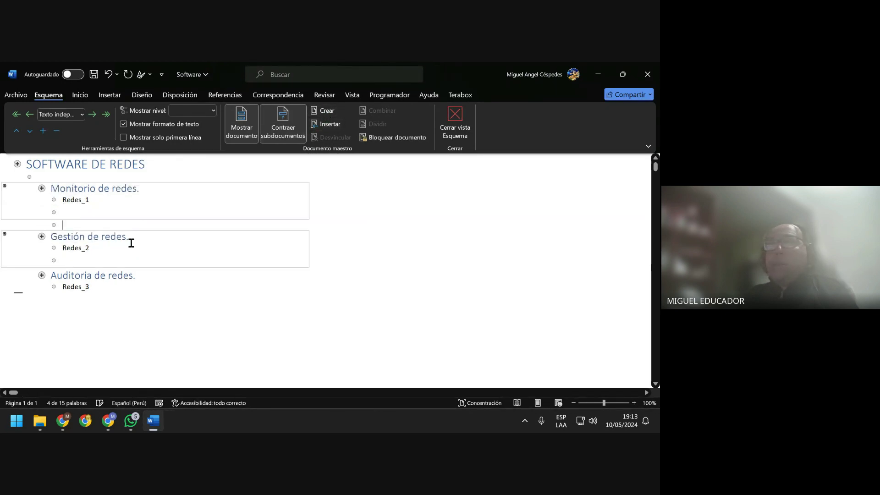
left_click_drag(52, 275, 89, 287)
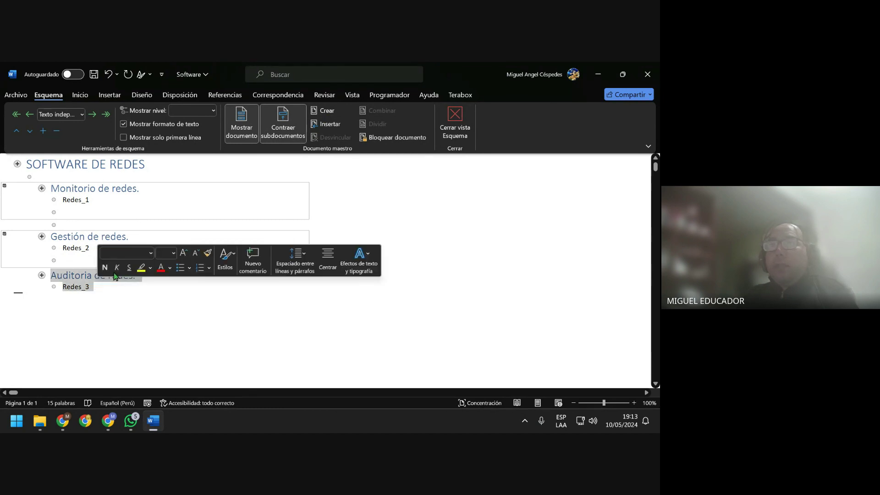
left_click(328, 115)
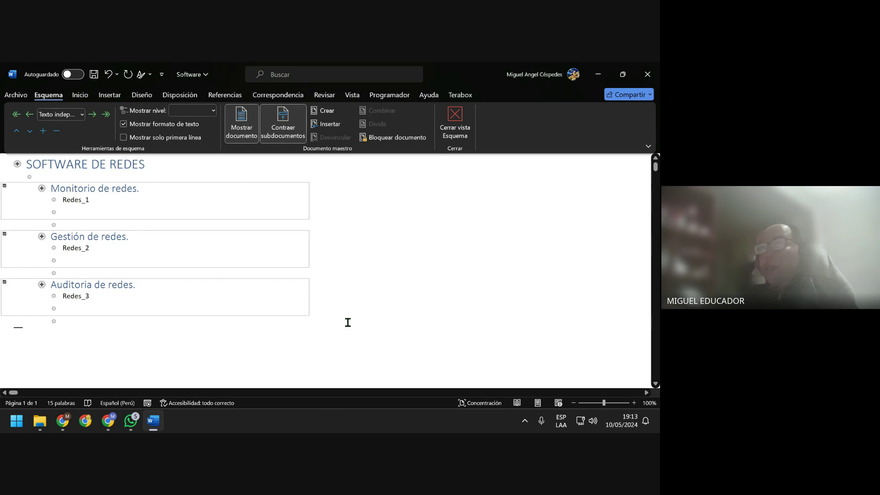
key("super+shift+s")
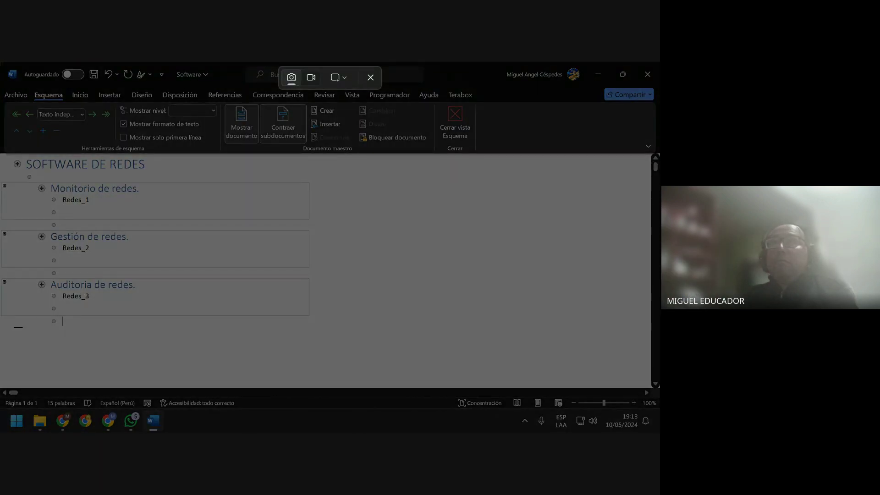
left_click_drag(1, 62, 659, 410)
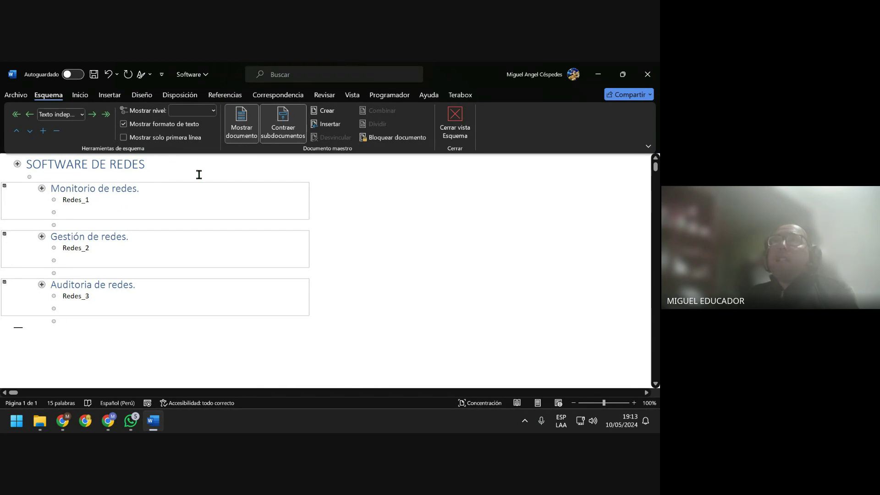
Paste the outline screenshot into the MS_WORD_AVANZADO_NOCHE WhatsApp chat, then minimize WhatsApp
left_click(131, 421)
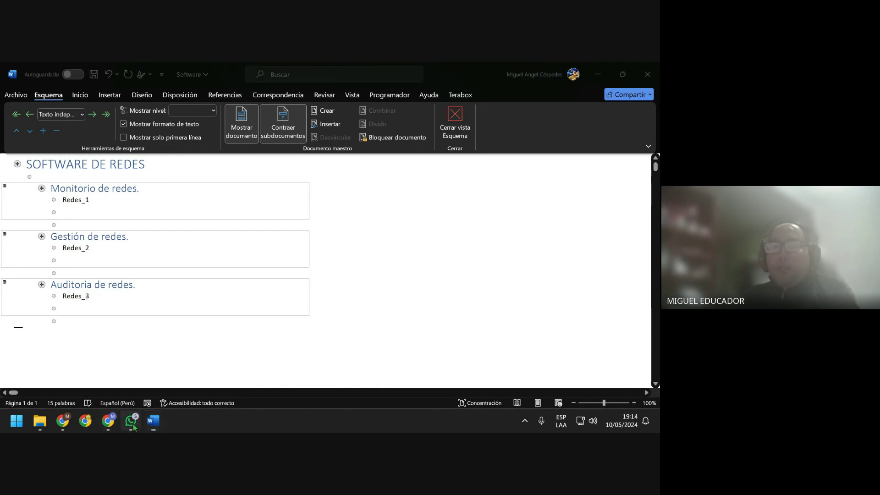
right_click(285, 402)
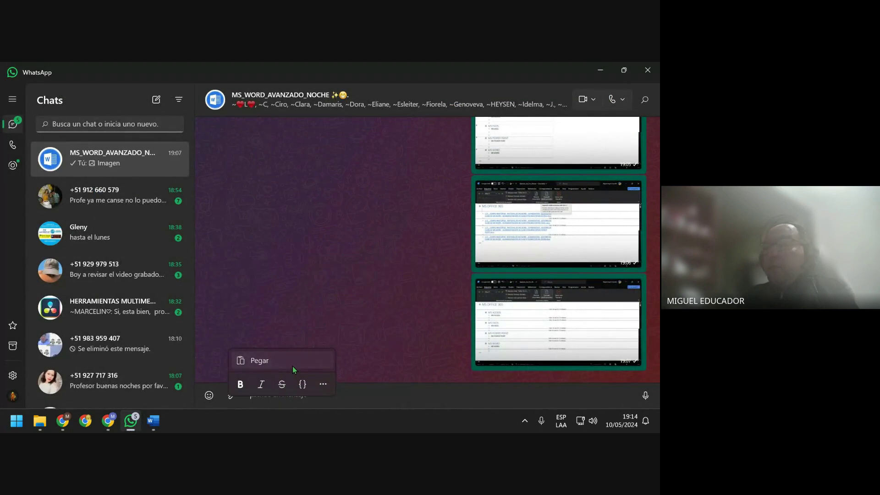
left_click(293, 367)
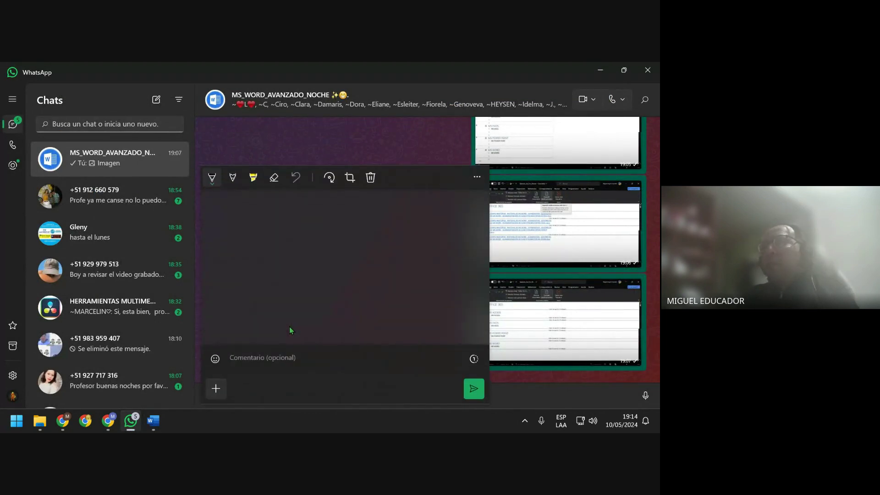
left_click(474, 389)
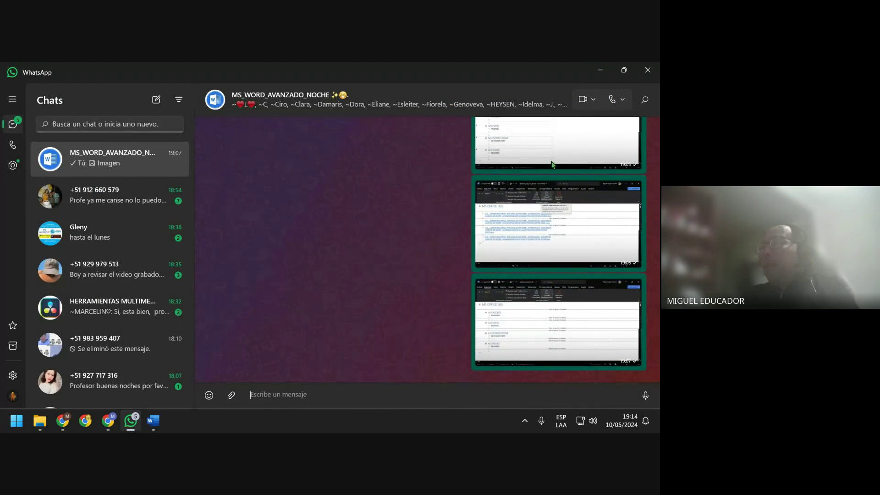
left_click(601, 69)
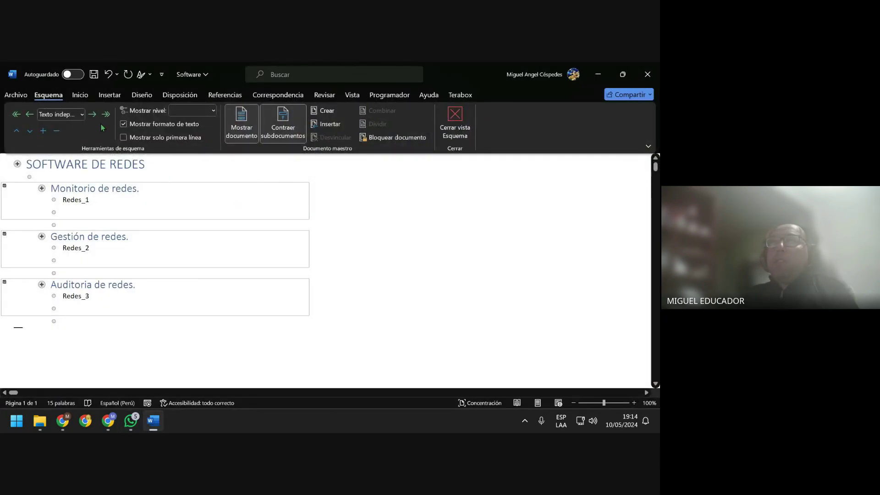
Save the Software master document from the Quick Access Toolbar
left_click(93, 74)
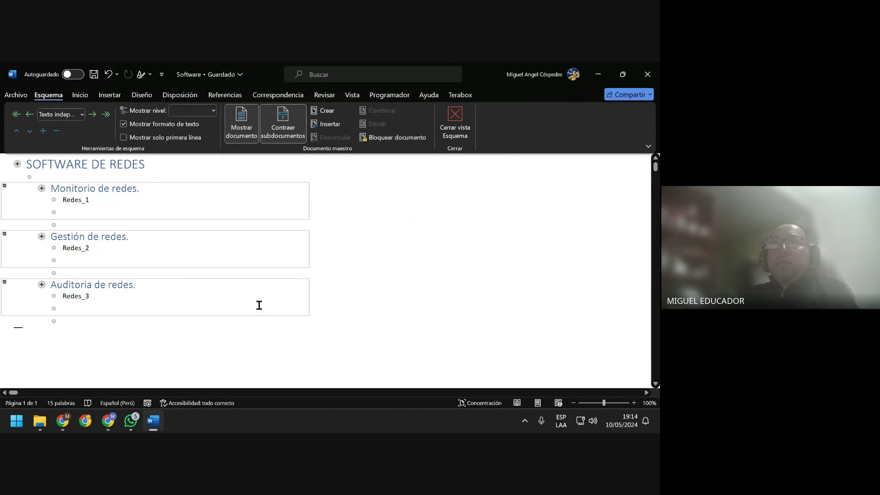
Close Word and select the Software file in File Explorer's MASTER folder
left_click(648, 75)
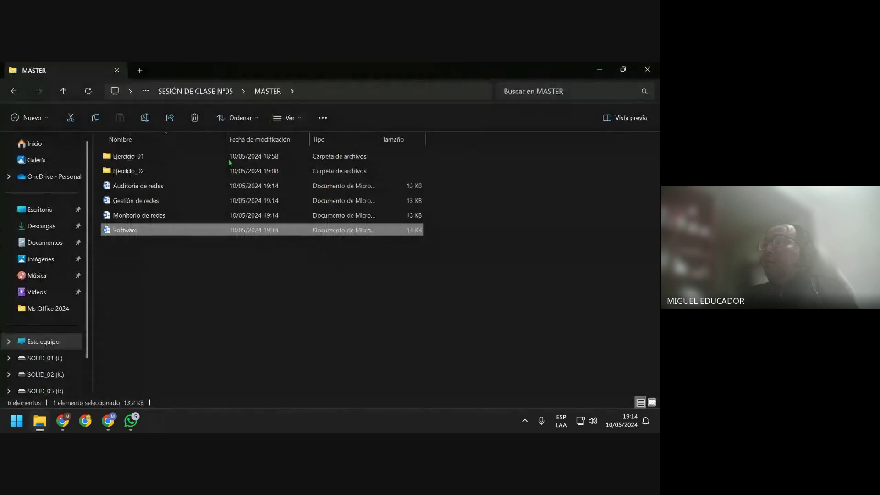
left_click(176, 265)
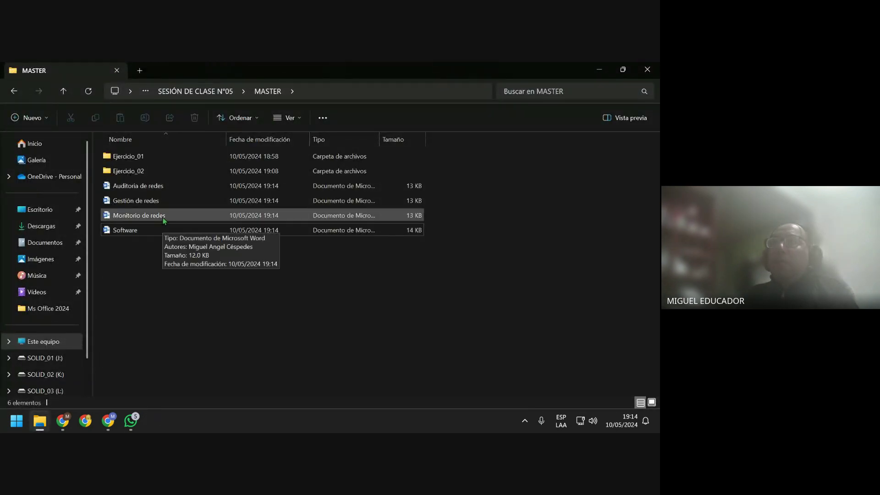
left_click(130, 231)
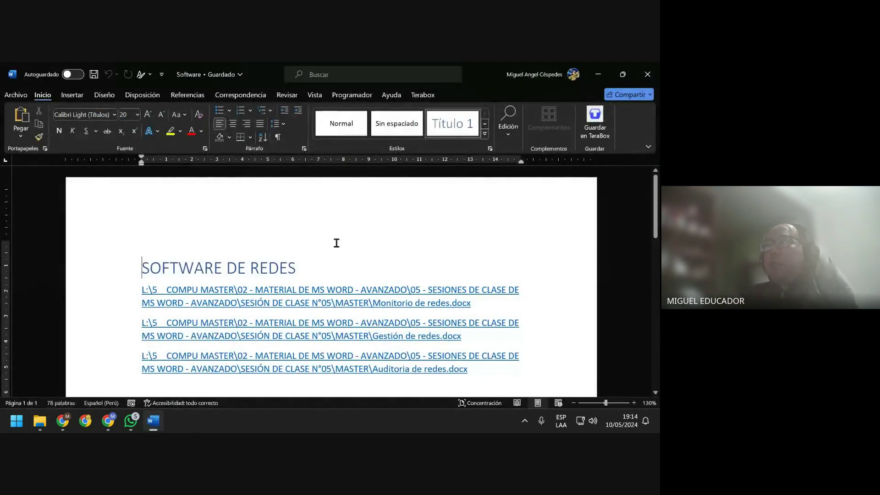
Switch the reopened Software document to Outline view and capture it with Win+Shift+S
scroll(345, 266, "down", 2)
left_click(324, 205)
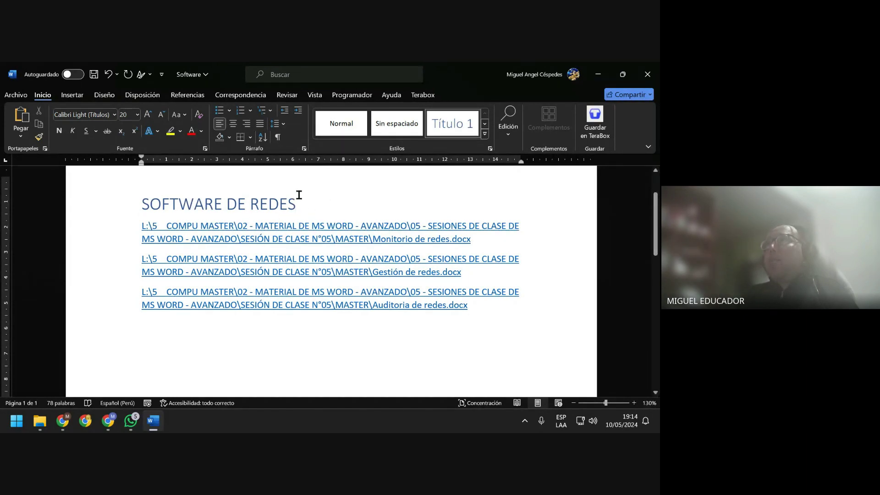
left_click(311, 96)
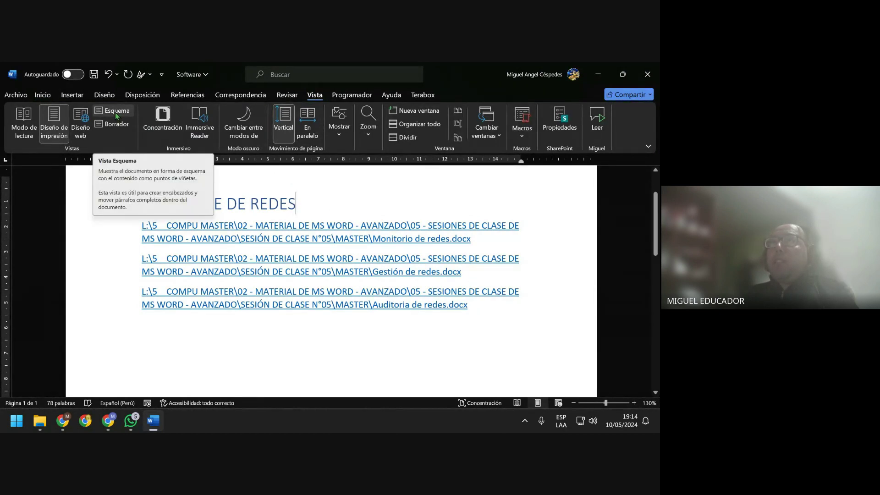
left_click(116, 113)
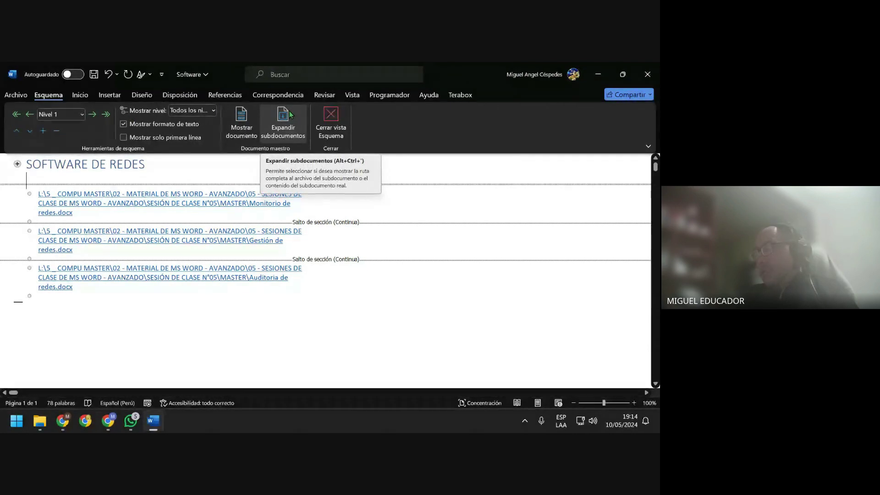
key("super+shift+s")
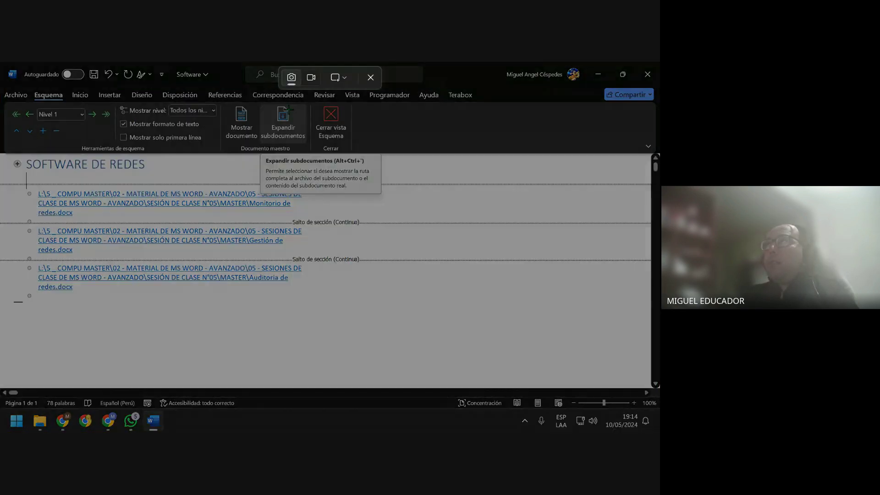
key("Escape")
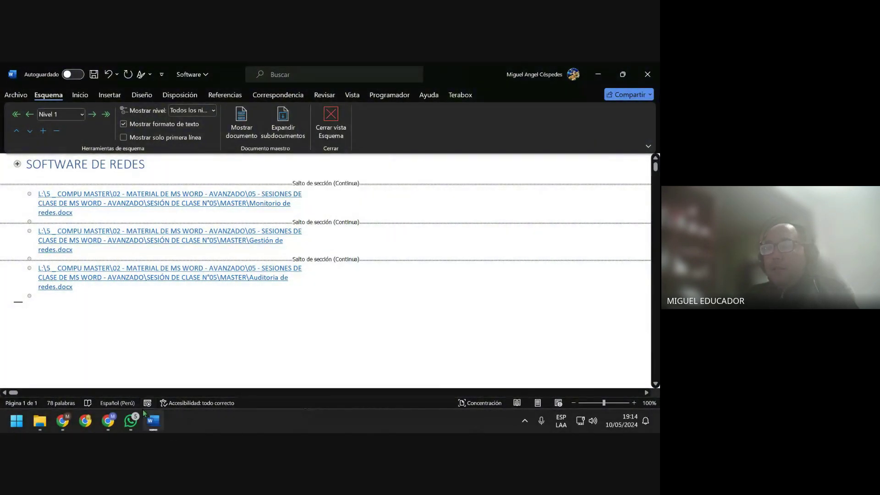
Paste the outline-view screenshot into the class group chat, send it, and return to Word
left_click(132, 420)
right_click(284, 394)
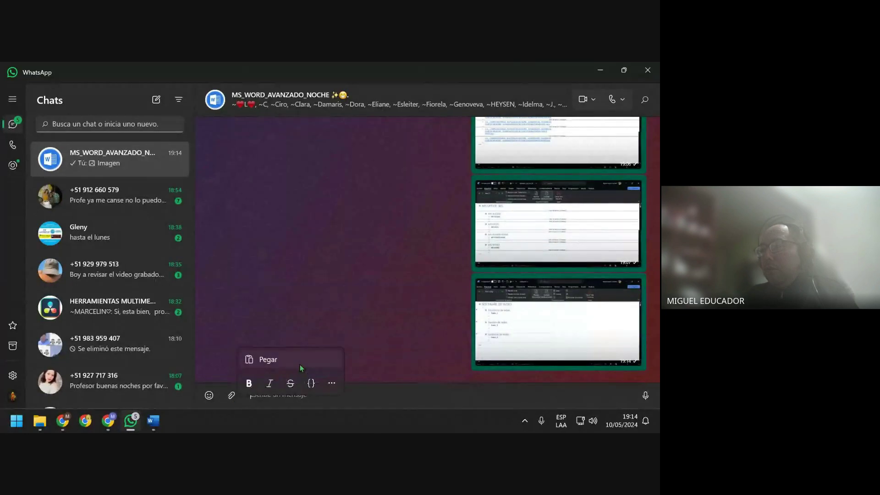
left_click(300, 365)
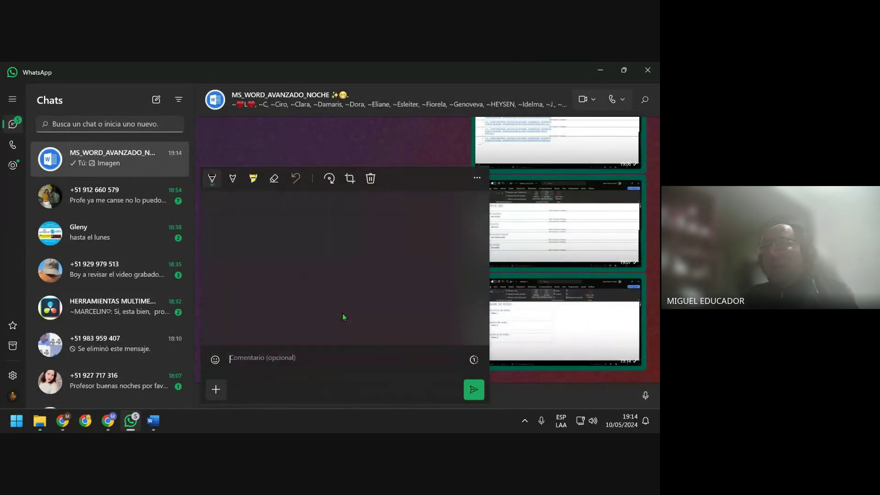
key("Escape")
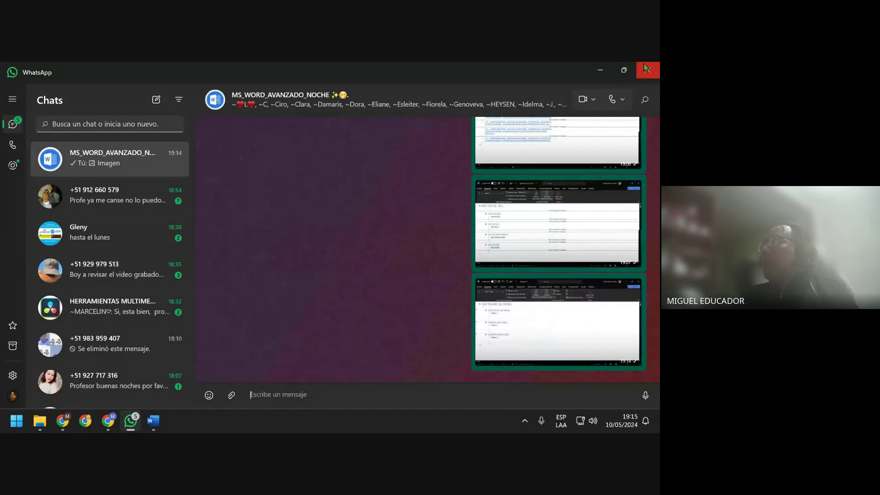
key("alt+Tab")
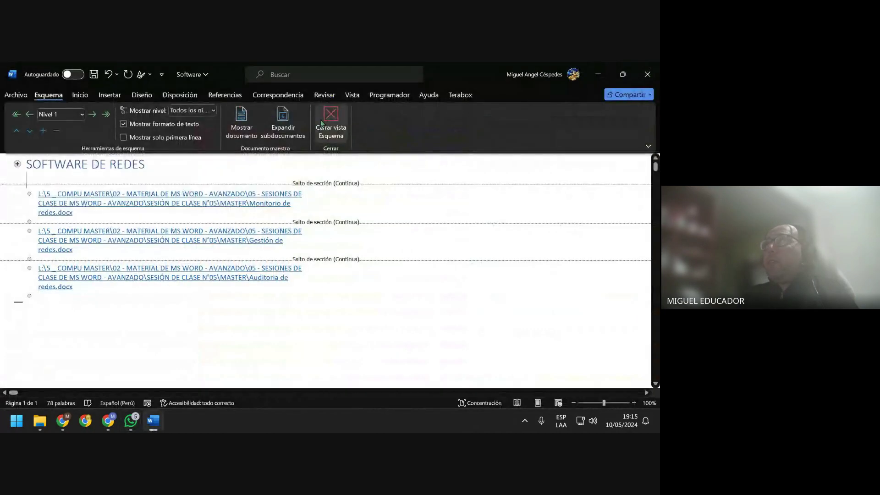
Expand the three subdocuments to show their Redes lines and capture the screen
left_click(282, 124)
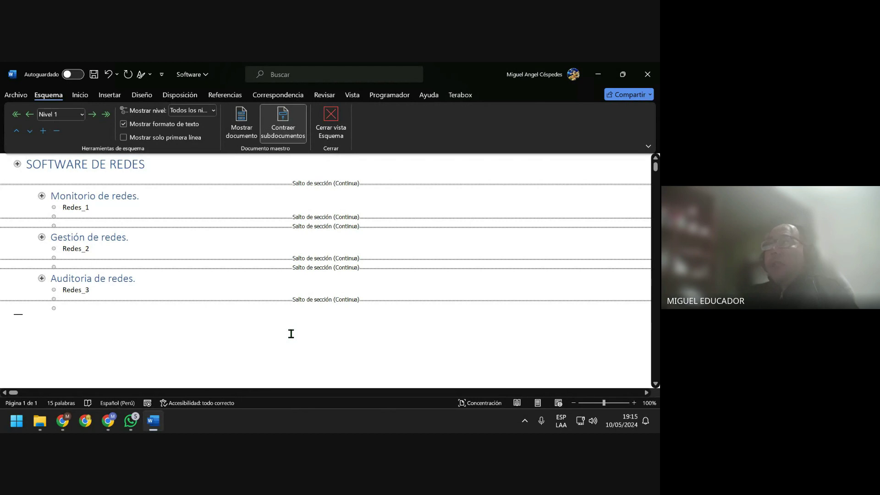
key("super+shift+s")
Paste and send the expanded-outline screenshot to the class group, then minimise WhatsApp
left_click(131, 420)
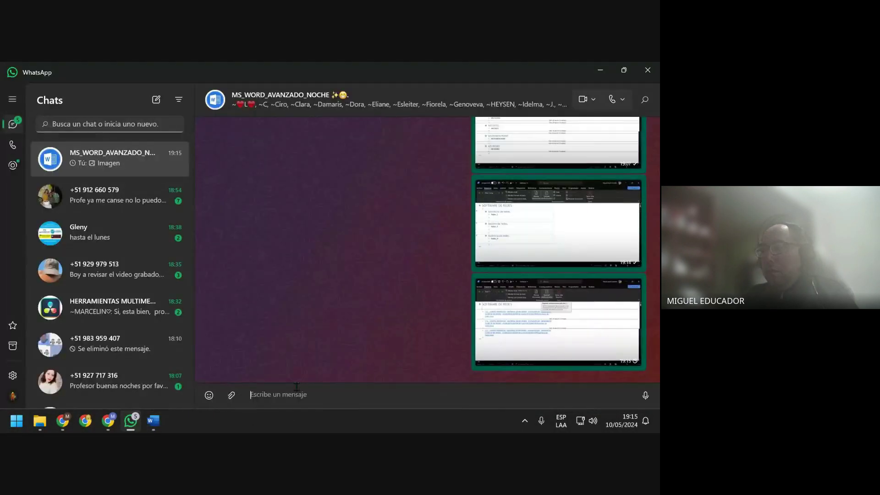
right_click(296, 387)
left_click(351, 299)
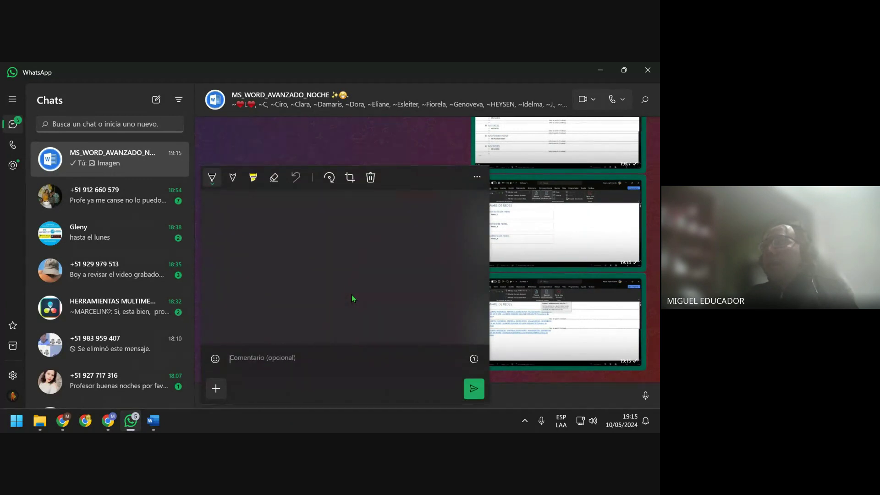
key("Escape")
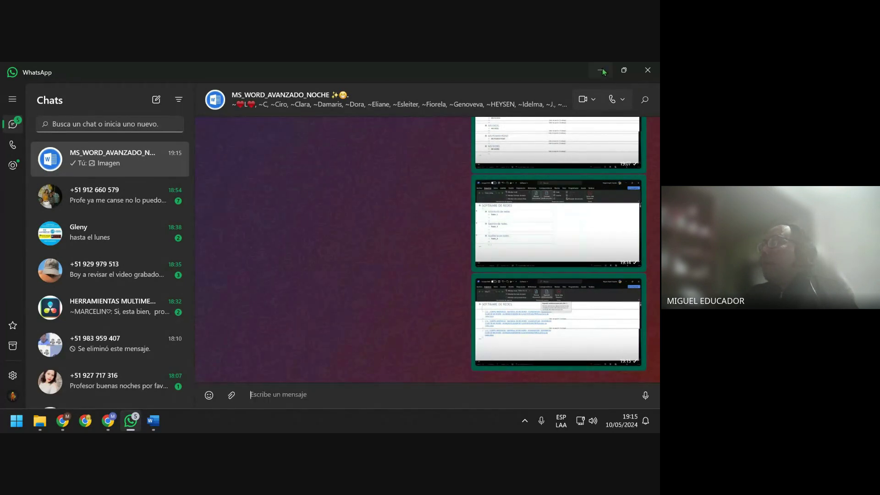
left_click(602, 70)
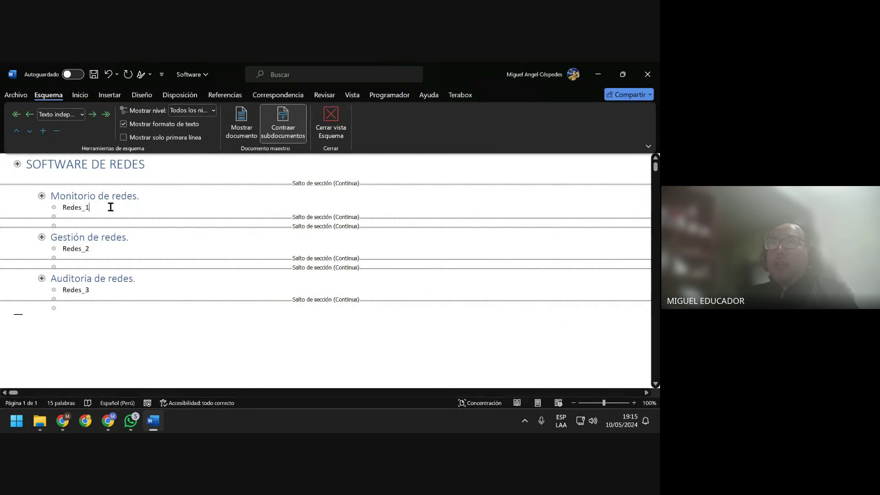
Save the master document and close outline view to return to print layout
left_click(94, 74)
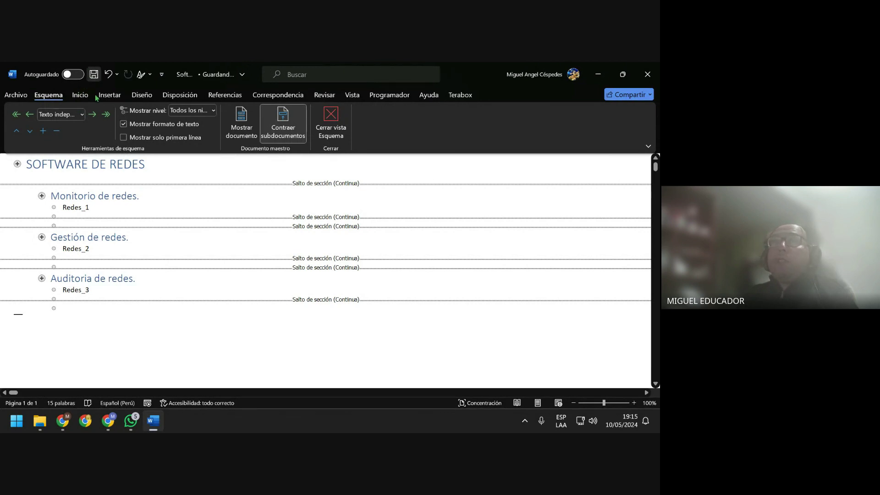
left_click(118, 245)
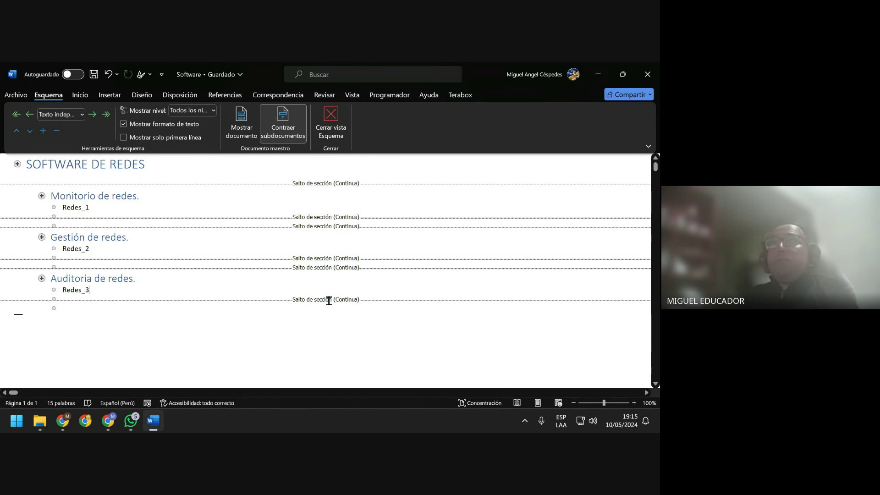
left_click(331, 121)
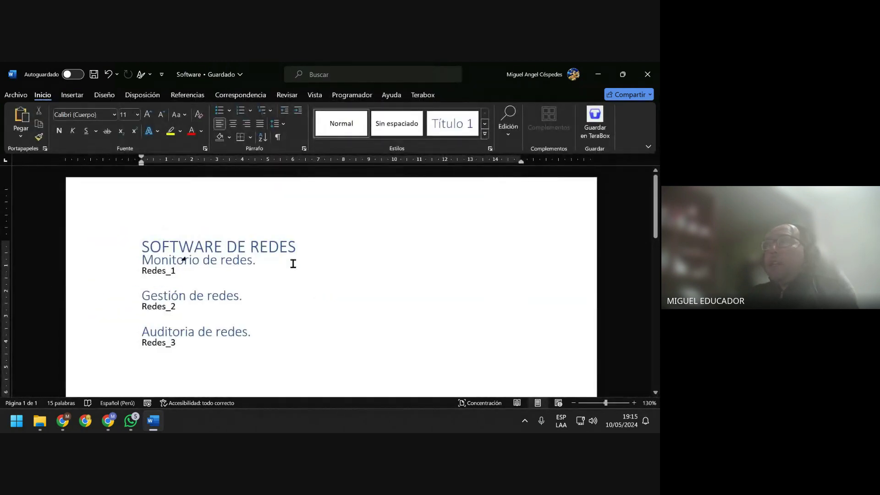
Save the document and centre the SOFTWARE DE REDES title
left_click(338, 248)
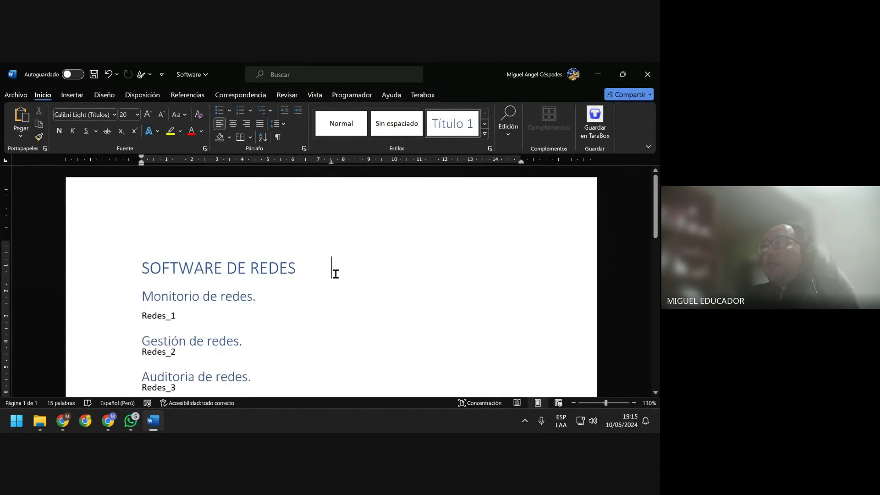
key("ctrl+s")
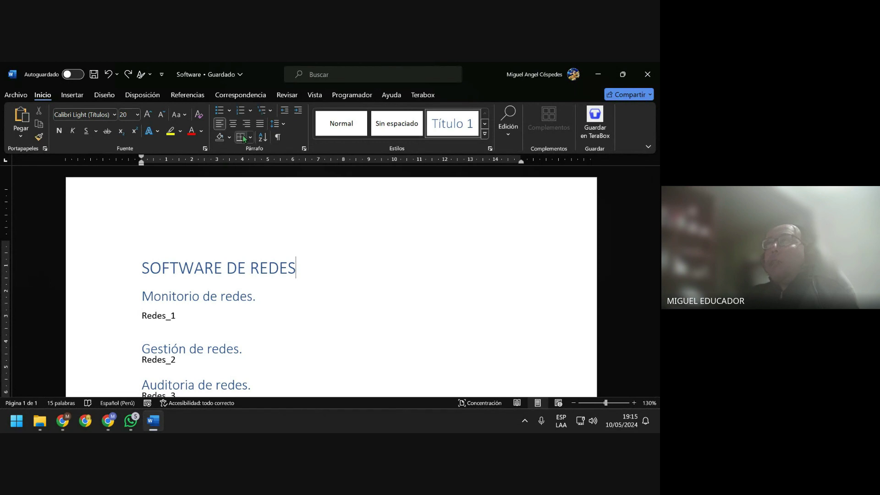
left_click(232, 124)
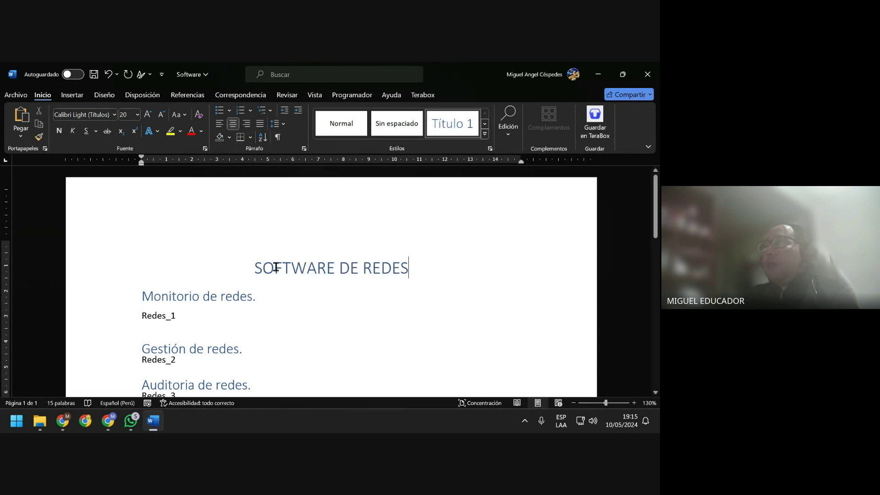
Make the SOFTWARE DE REDES title bold italic in the Bell MT font
left_click_drag(275, 267, 407, 267)
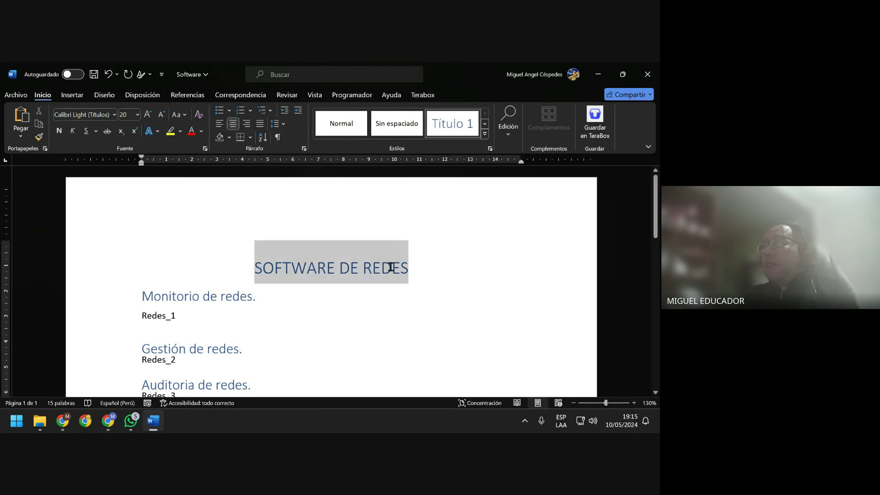
left_click(72, 131)
left_click(59, 131)
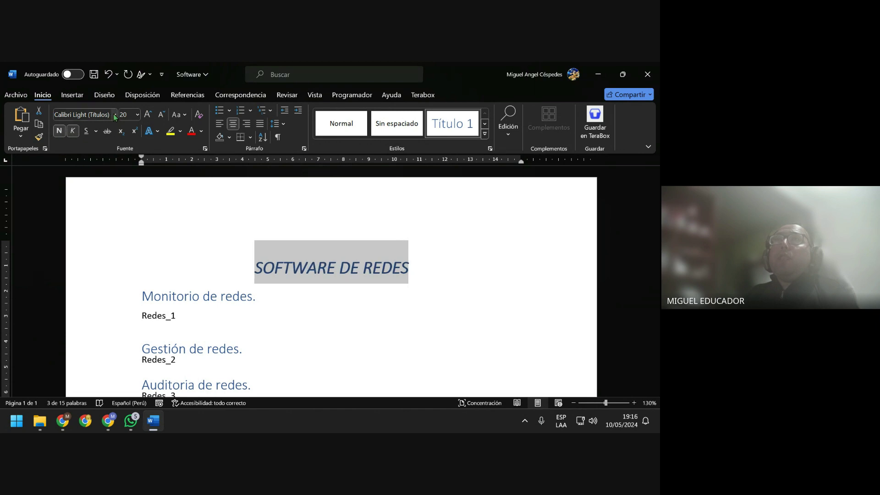
left_click(115, 115)
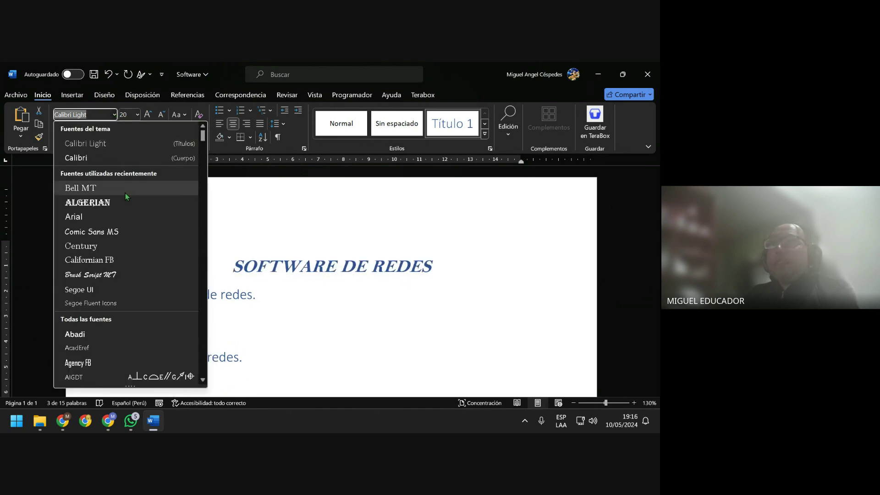
left_click(127, 186)
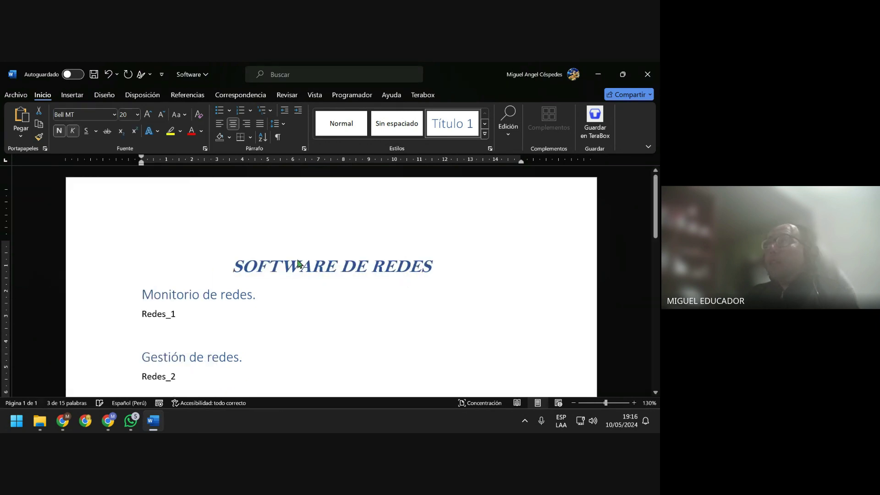
left_click(378, 294)
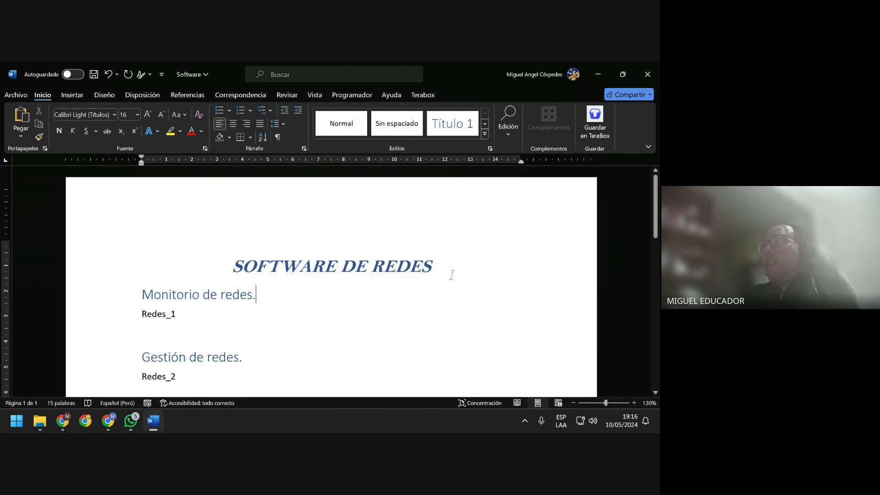
left_click(83, 95)
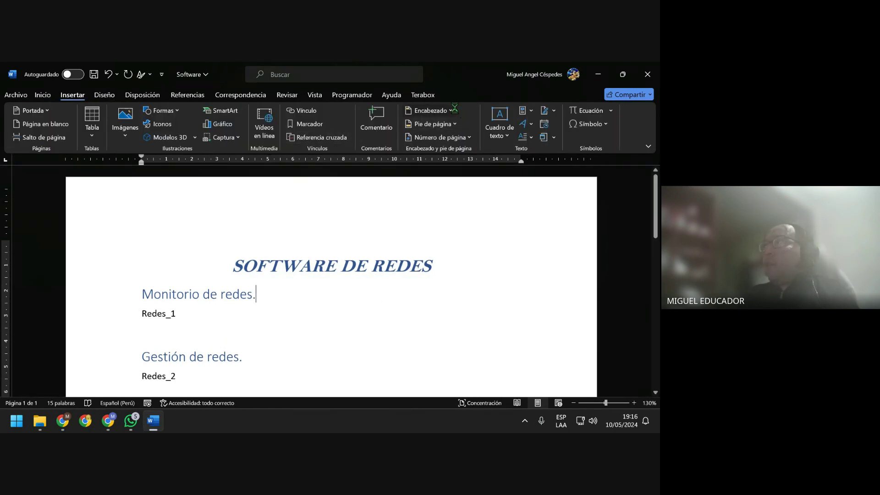
Insert the Austin header and Austin footer, typing the author's name before the page number
left_click(453, 109)
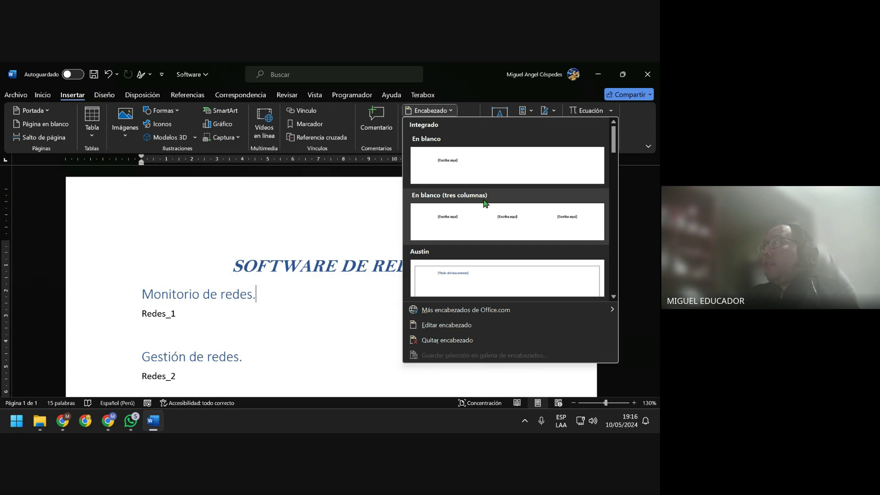
left_click(495, 269)
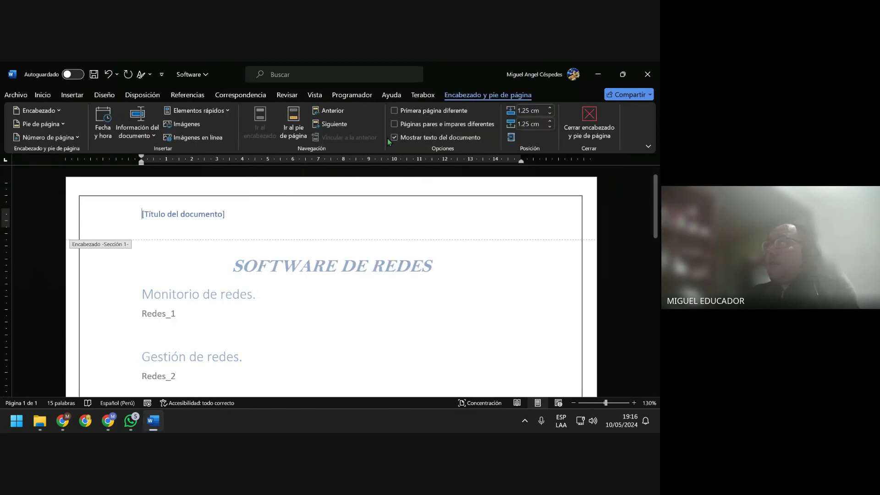
left_click(62, 125)
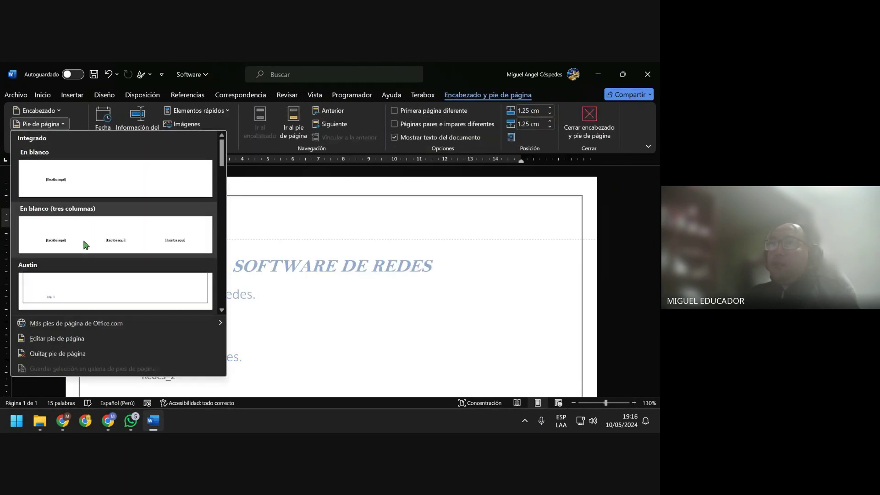
left_click(89, 287)
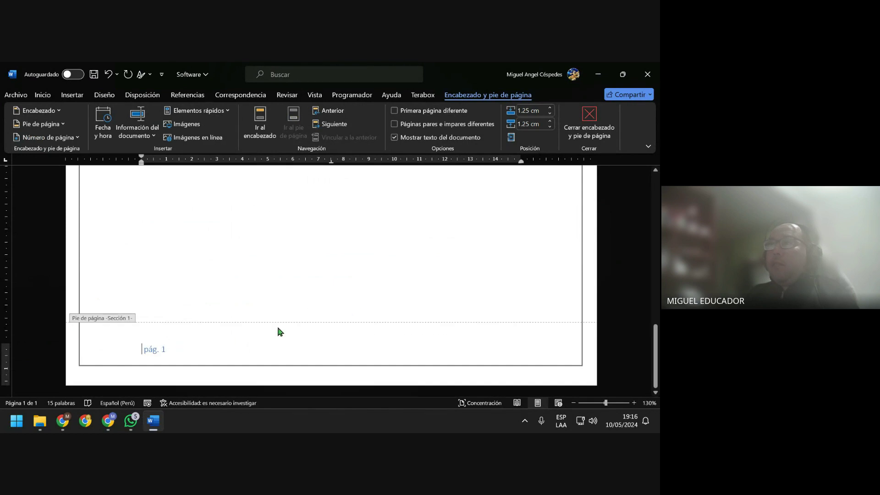
type("L")
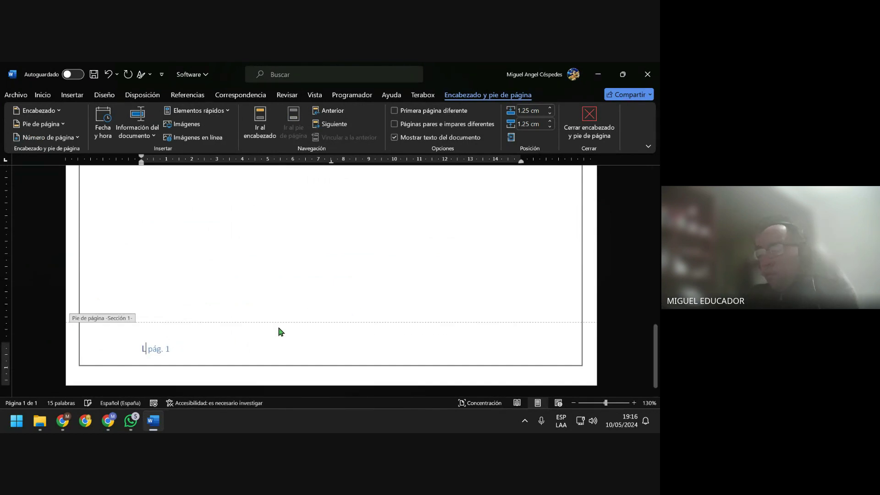
type("IC. ")
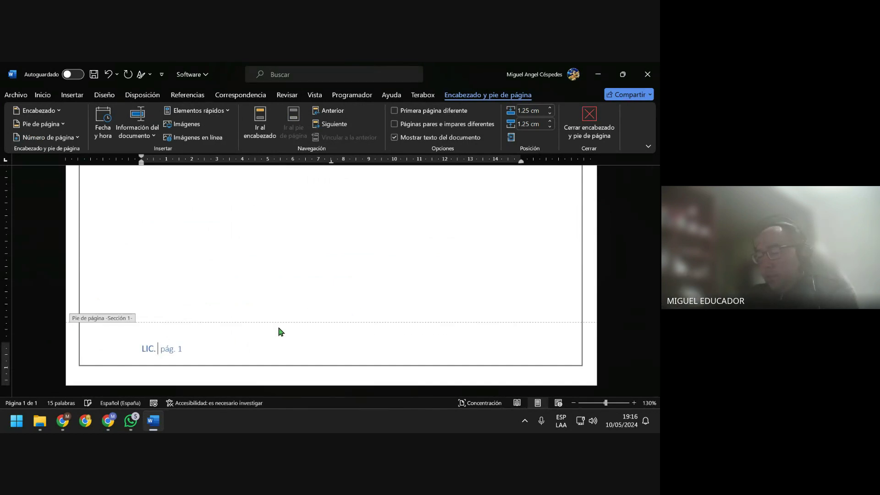
type("MIGUEL")
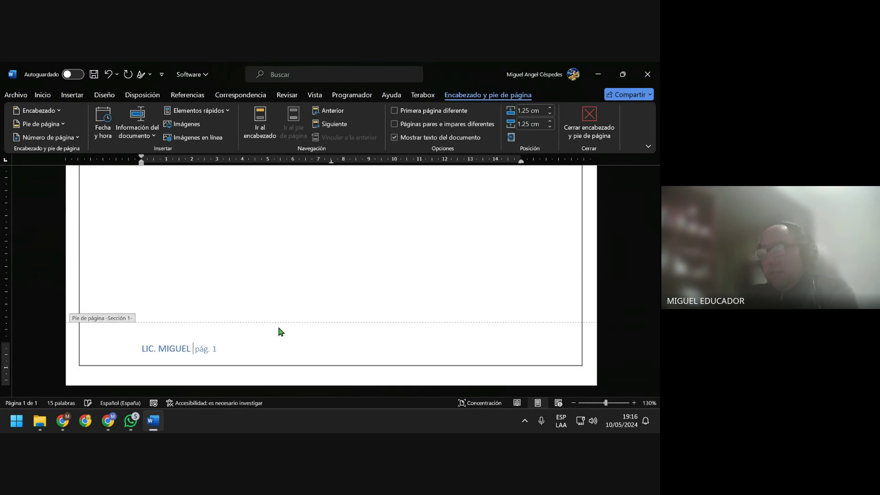
type(" C")
type("ÉS")
type("PEDES")
key("Tab")
key("Tab")
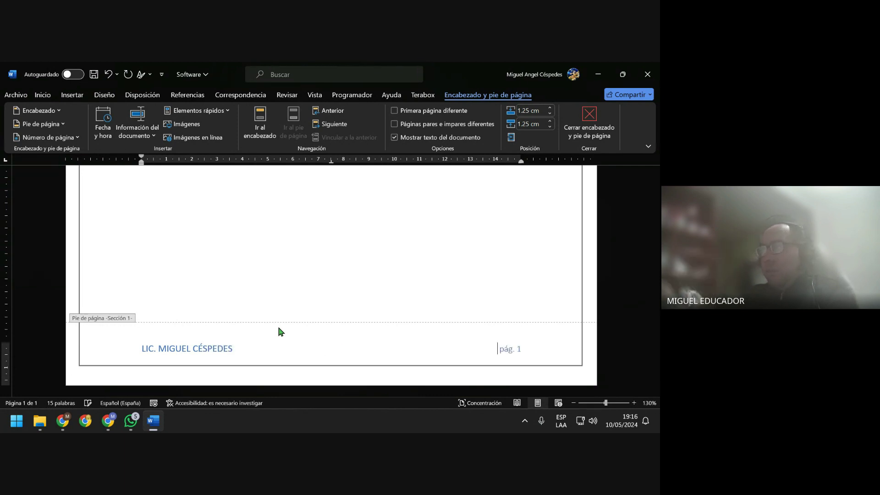
Title the header 'Documento Maestro' and close header and footer editing
scroll(279, 321, "up", 10)
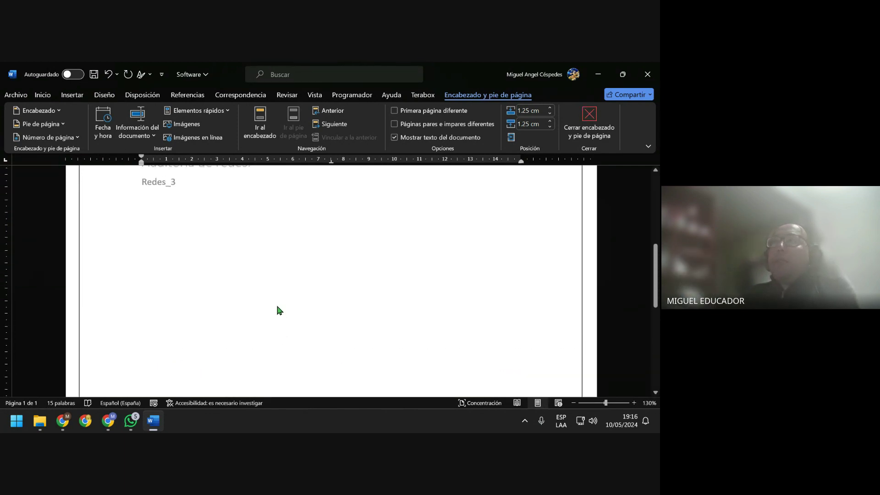
scroll(277, 310, "up", 5)
scroll(247, 247, "up", 2)
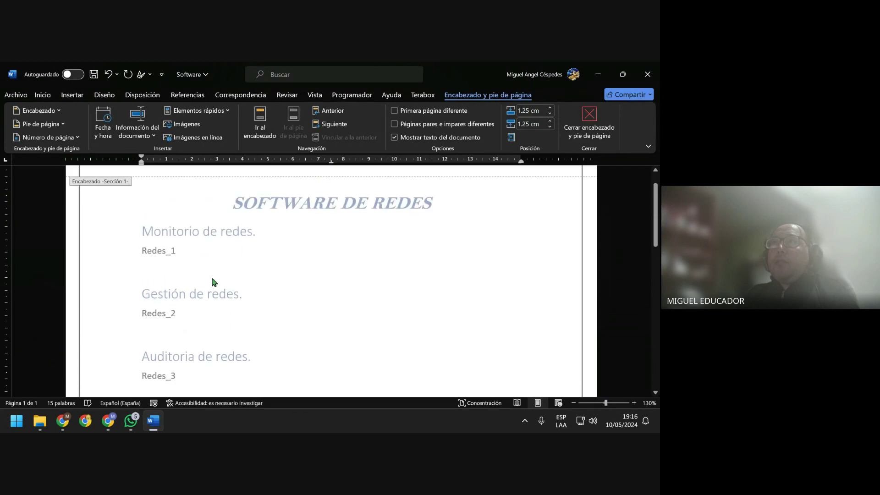
scroll(212, 280, "up", 1)
left_click(176, 190)
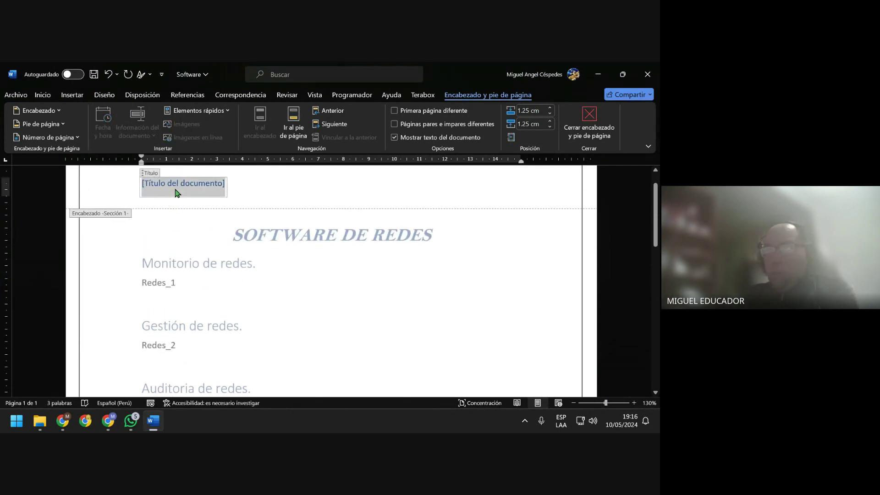
type("D")
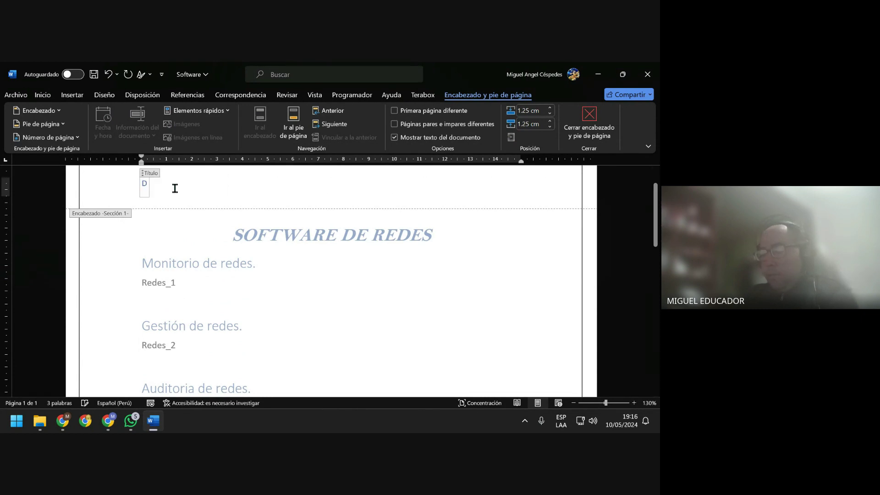
type("ocumen")
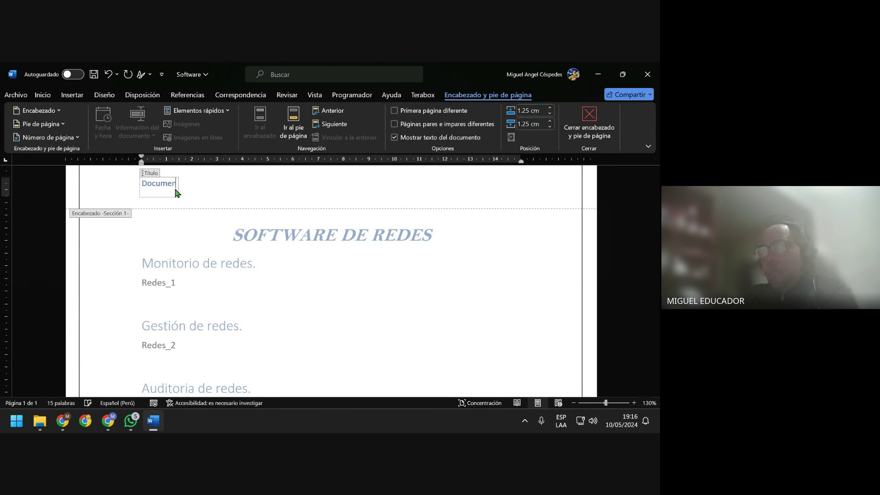
type("to N")
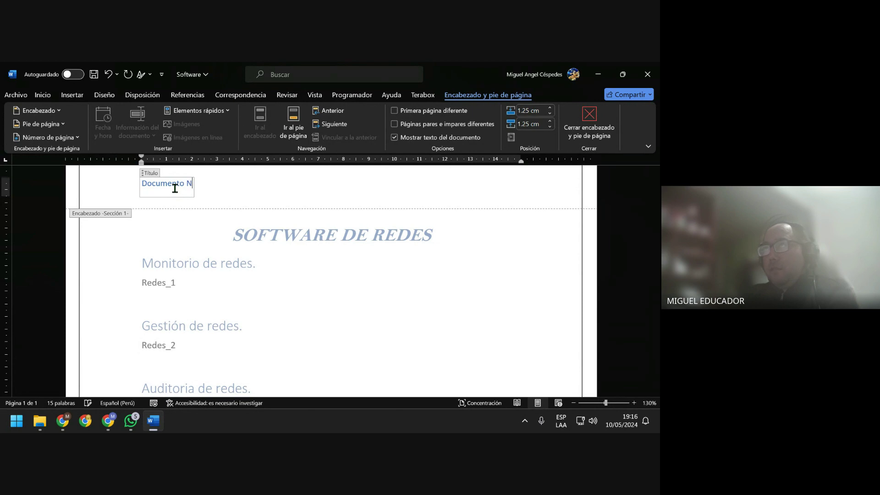
key("BackSpace")
type("M")
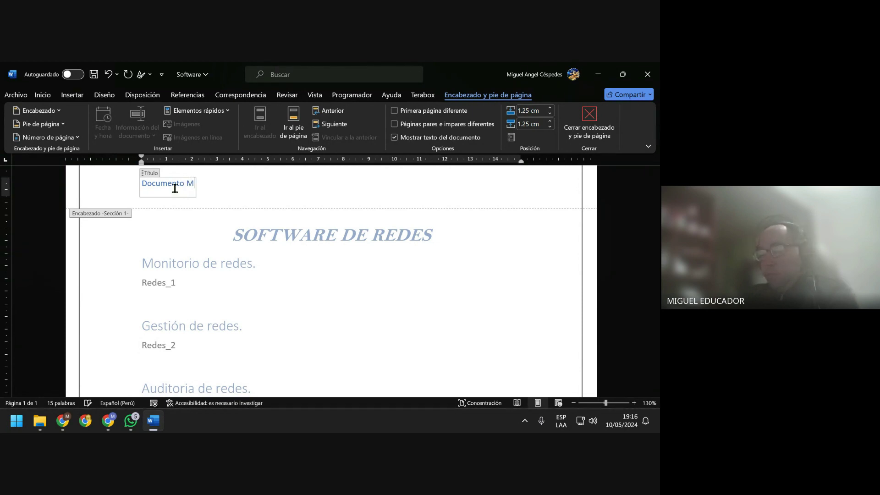
type("aest")
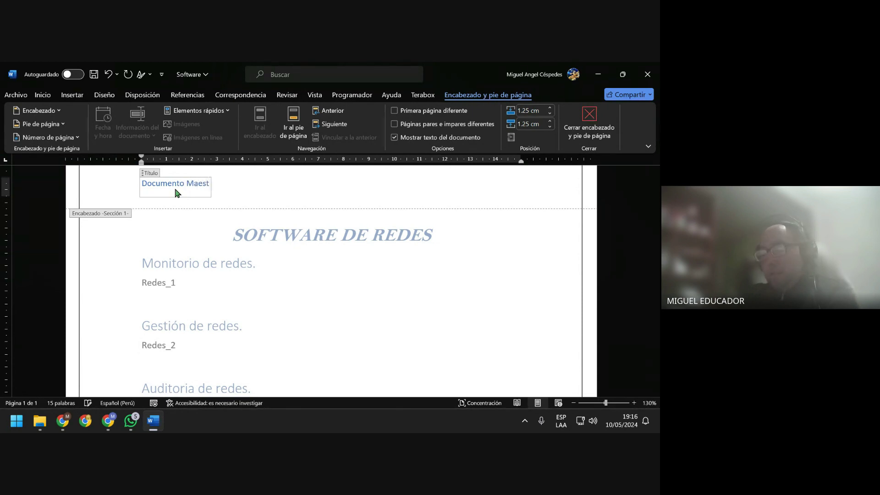
type("ro")
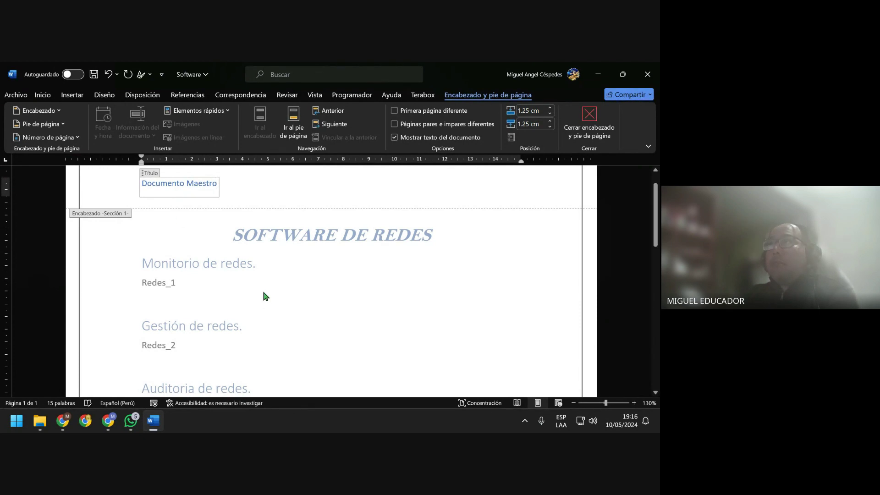
double_click(267, 296)
Check the three topic headings and Redes_1–3 lines, then save the master document
scroll(312, 315, "up", 1)
scroll(321, 321, "down", 3)
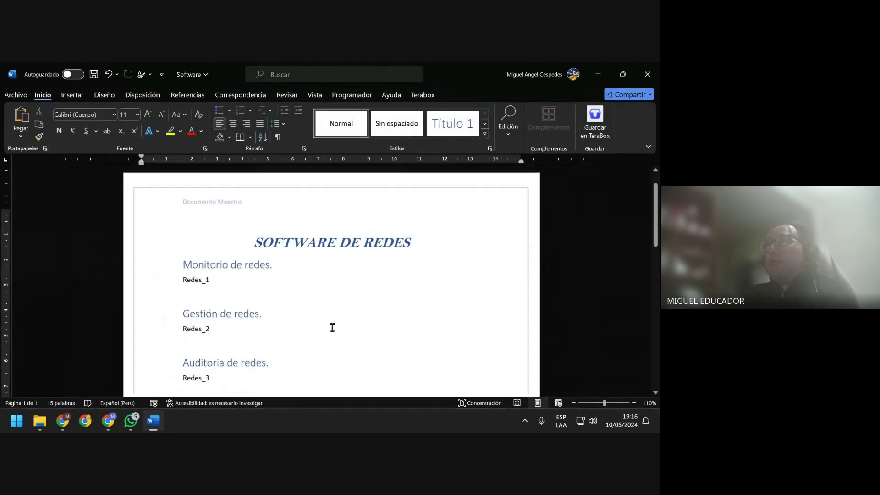
scroll(330, 326, "down", 1)
scroll(332, 327, "down", 3)
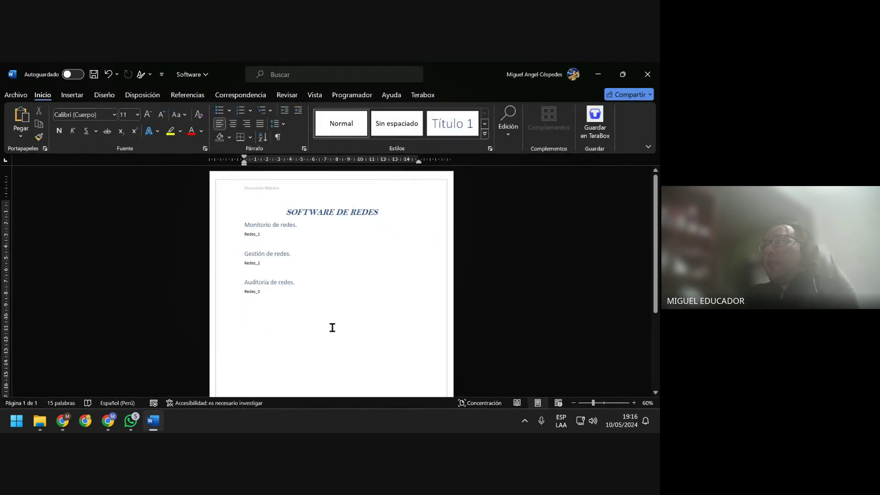
left_click(300, 235)
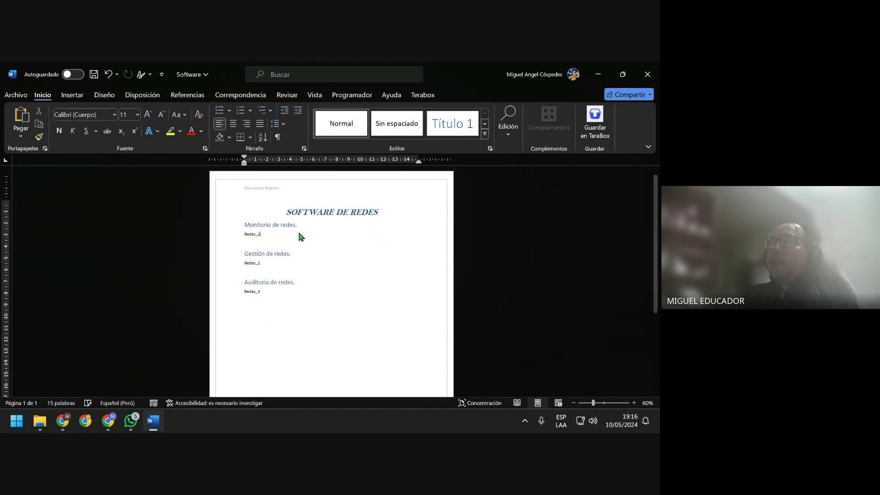
left_click(310, 225)
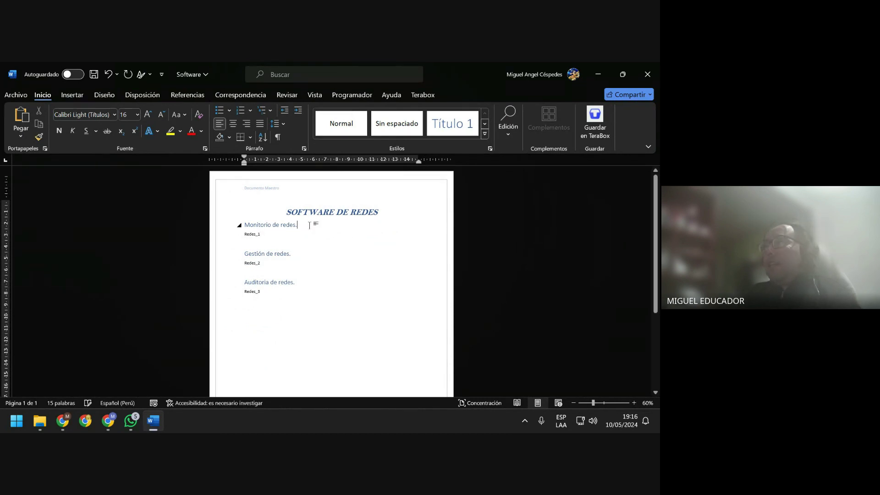
left_click(293, 264)
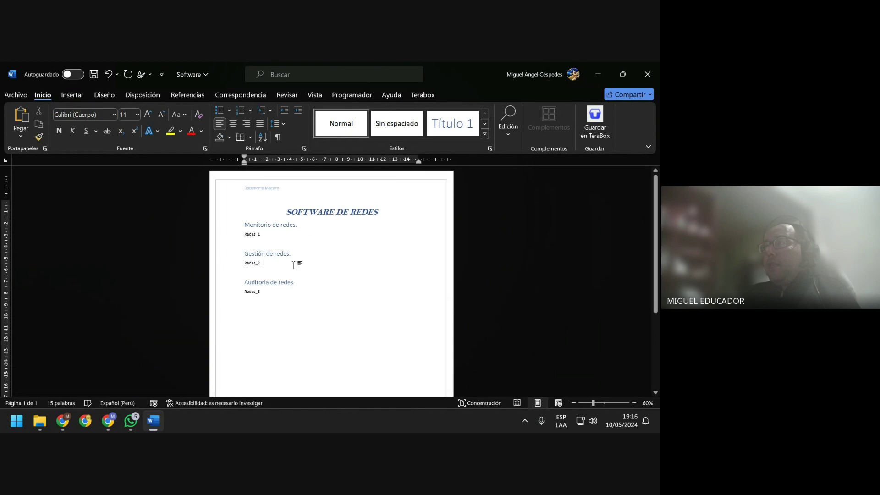
left_click(314, 282)
left_click(293, 292)
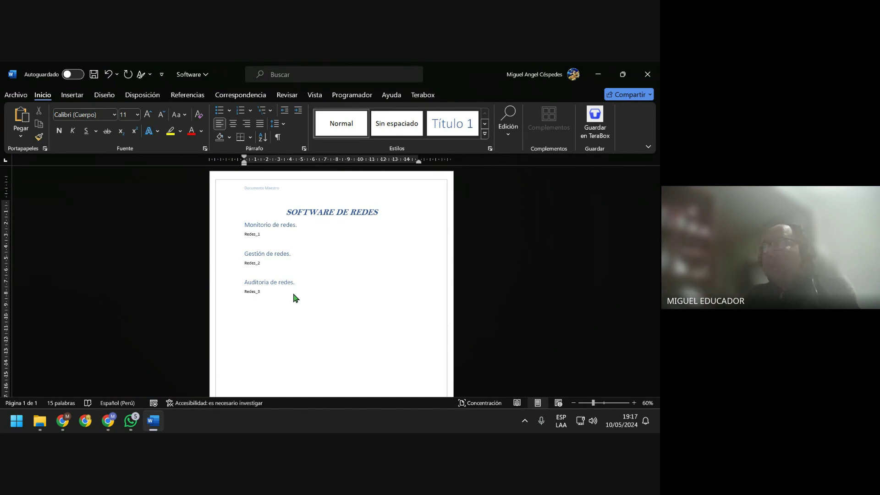
left_click(93, 74)
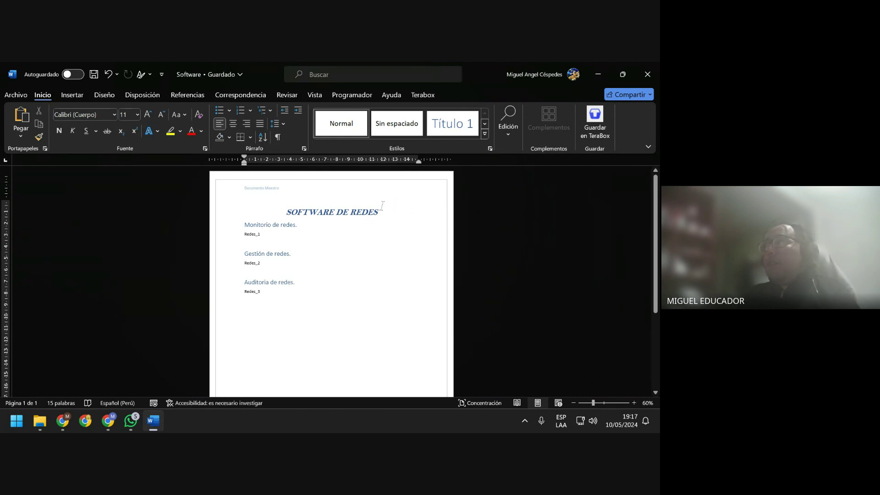
left_click(315, 95)
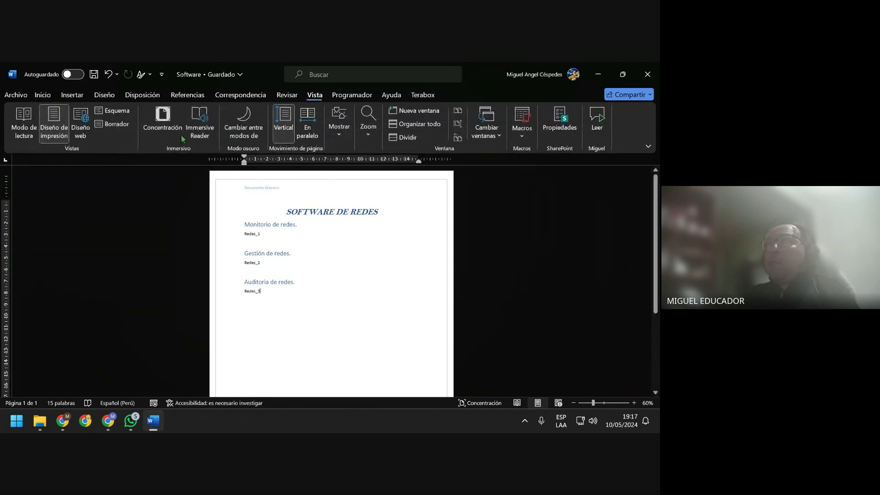
Switch the Software master document to outline view
left_click(117, 114)
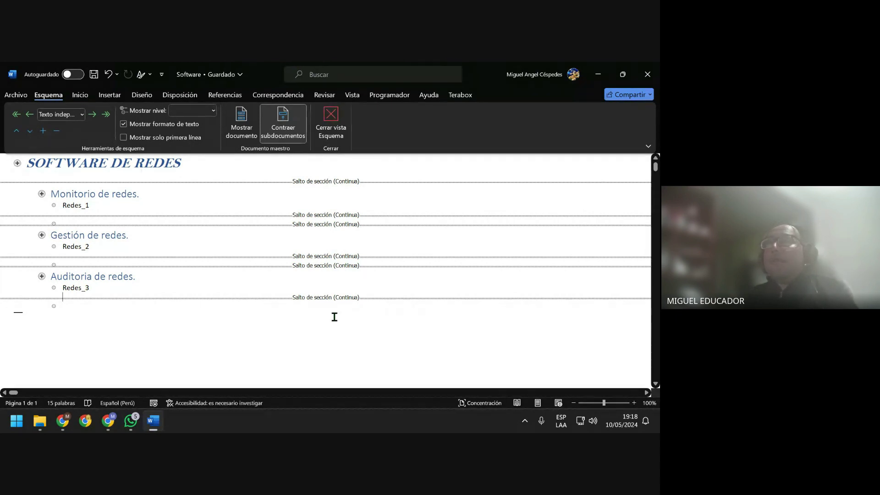
Close Word and cut the four Word documents from the MASTER folder
left_click(646, 74)
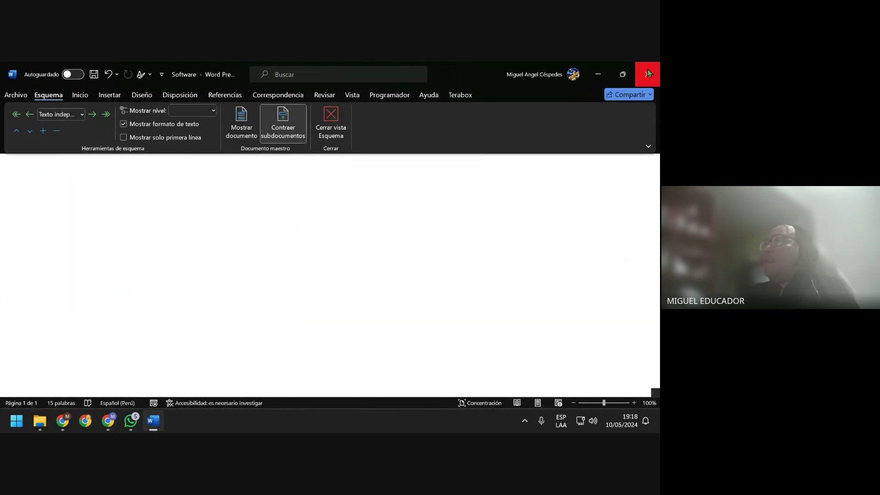
left_click_drag(254, 273, 208, 191)
right_click(255, 213)
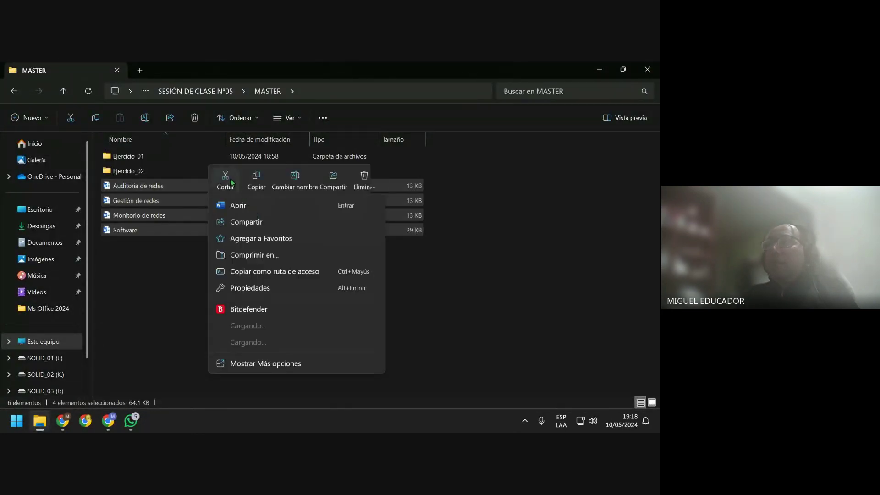
left_click(211, 269)
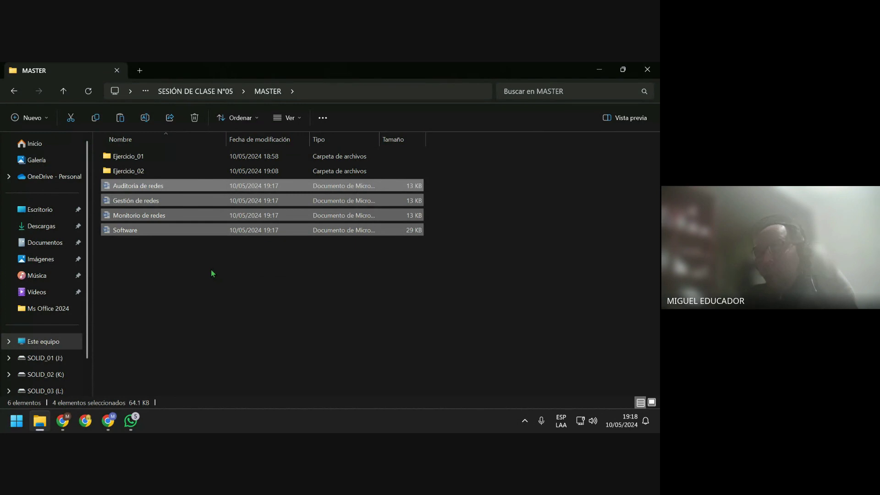
Create folder Ejercicio_03, paste the documents into it, return to MASTER and minimise
key("ctrl+shift+n")
type("E")
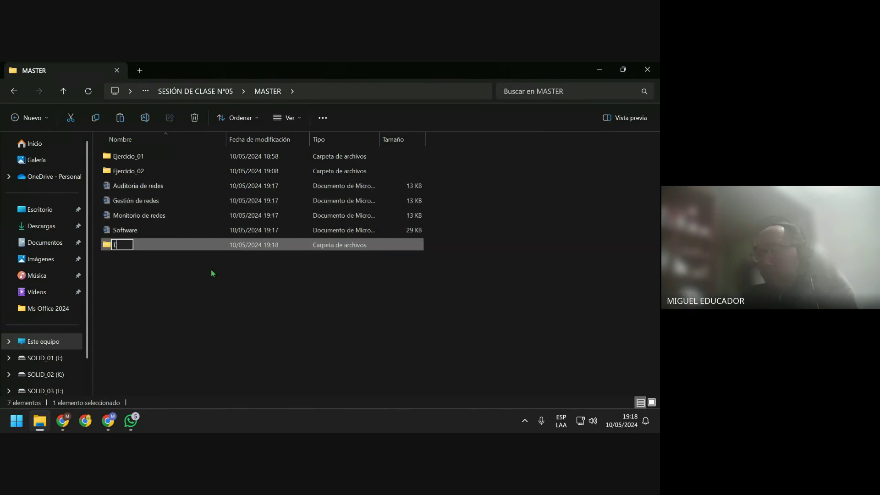
type("je")
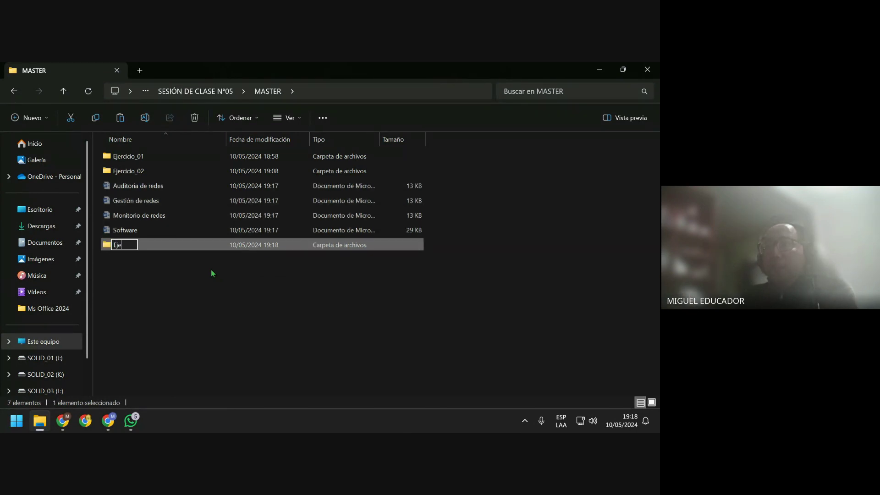
type("rci")
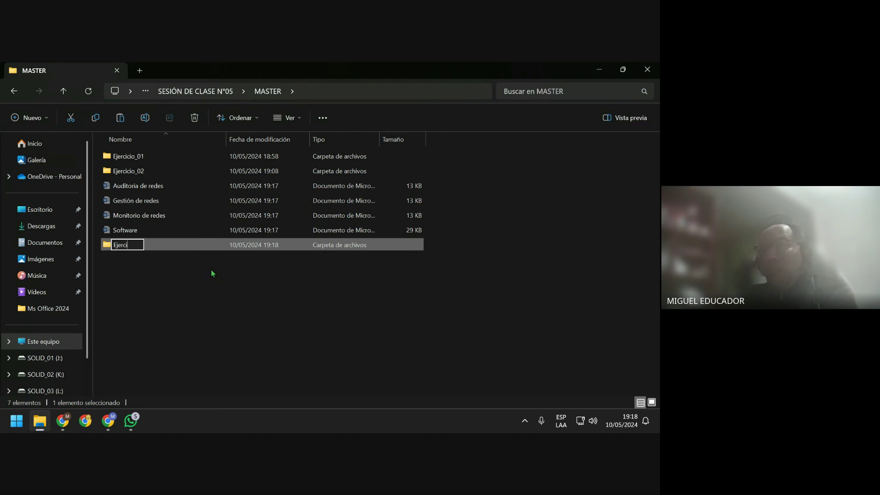
type("cio_")
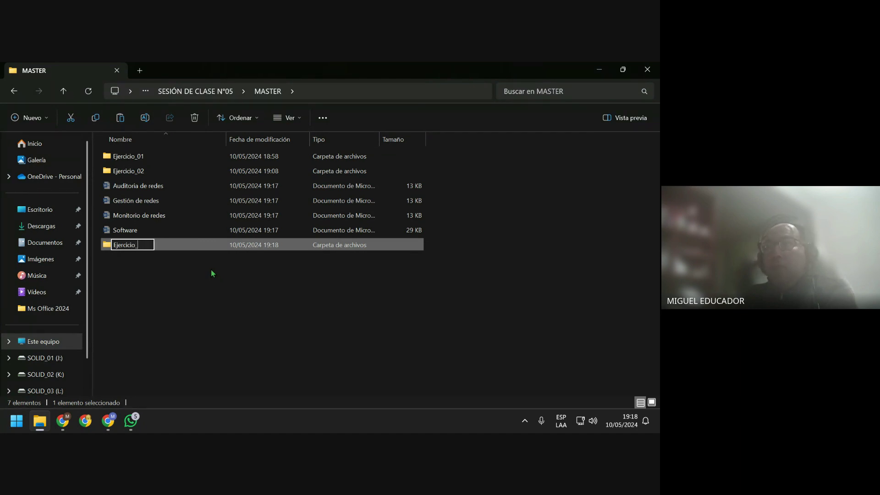
type("03")
key("Return")
key("Return")
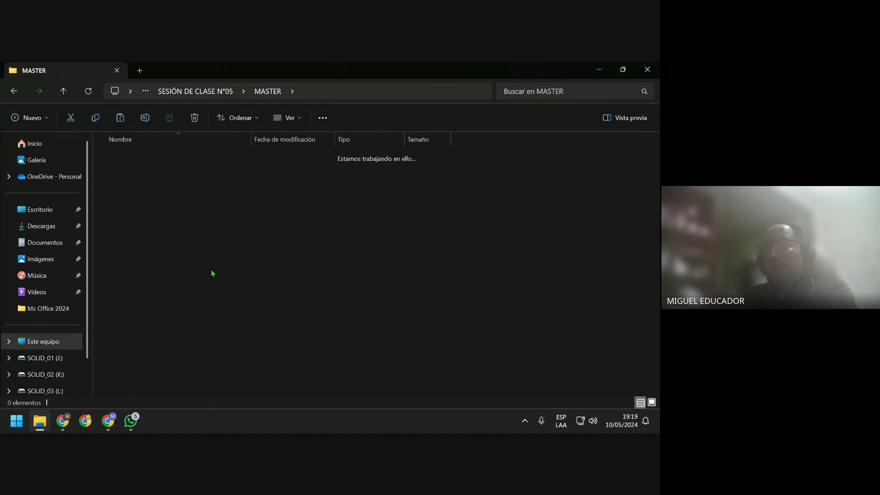
key("ctrl+v")
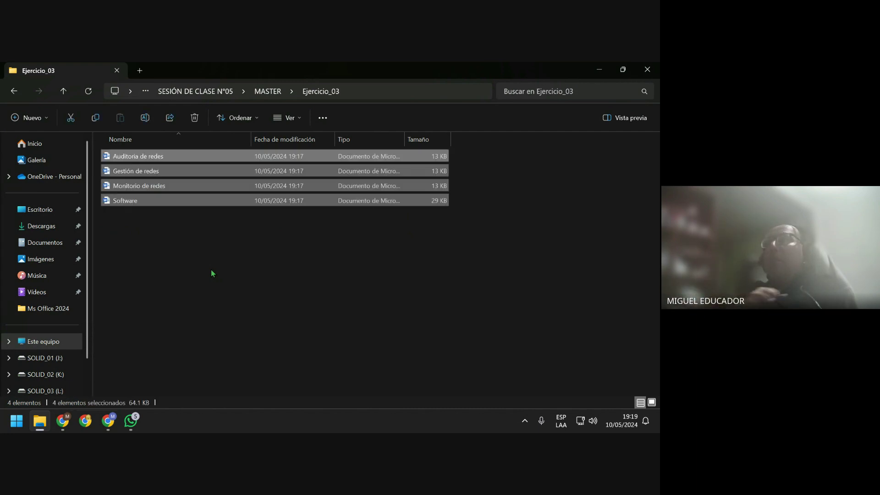
left_click(268, 91)
left_click(379, 264)
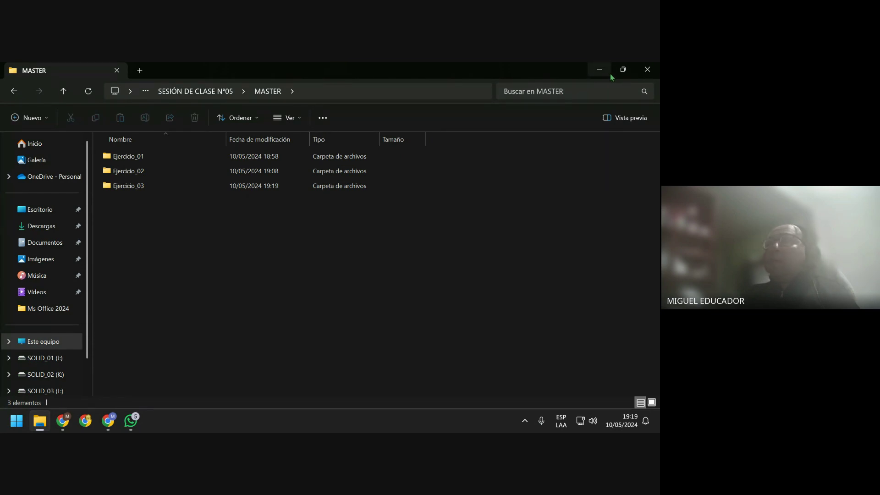
left_click(610, 74)
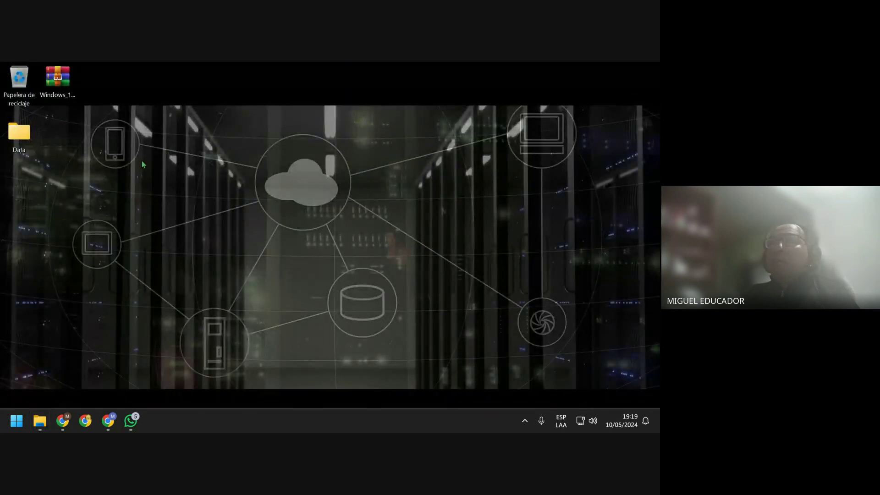
Open WhatsApp and delete the chat containing only deleted messages
left_click(137, 420)
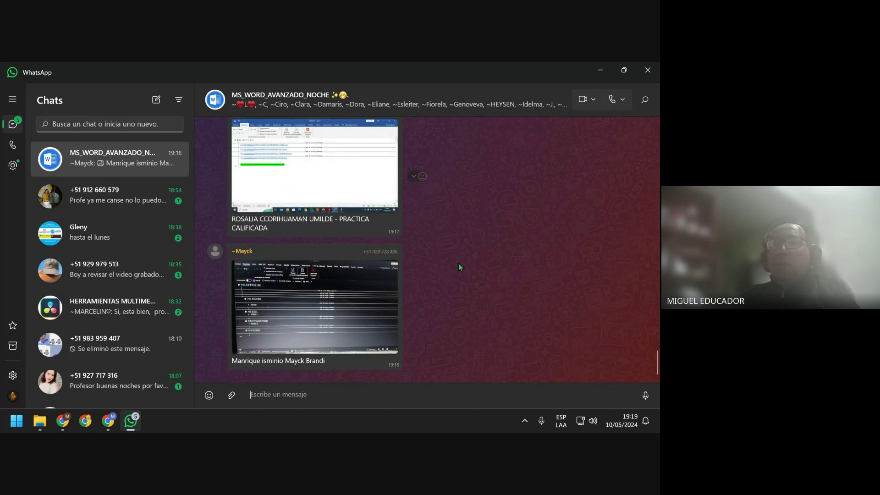
left_click(107, 343)
right_click(107, 342)
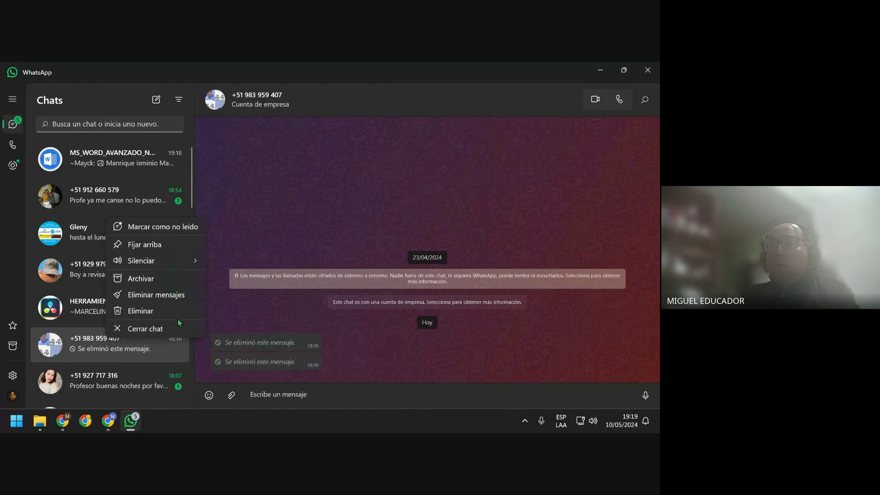
left_click(132, 311)
left_click(261, 270)
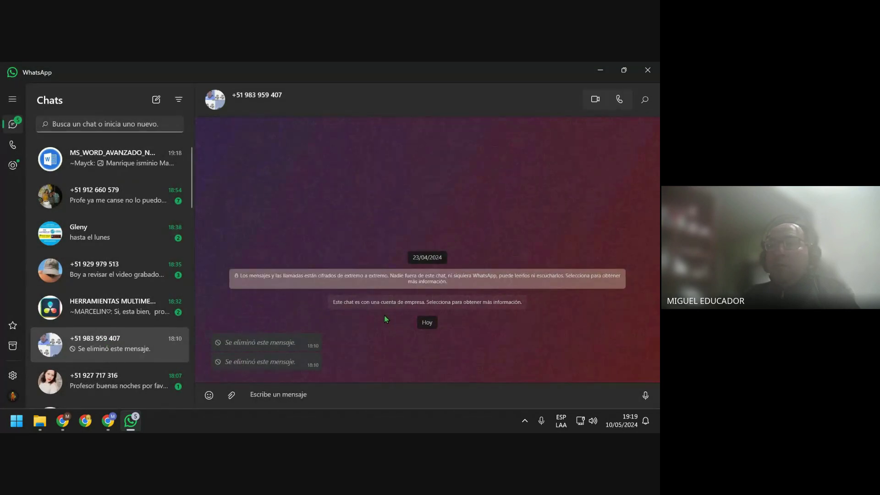
Archive the student's chat asking about attendance
scroll(154, 354, "down", 1)
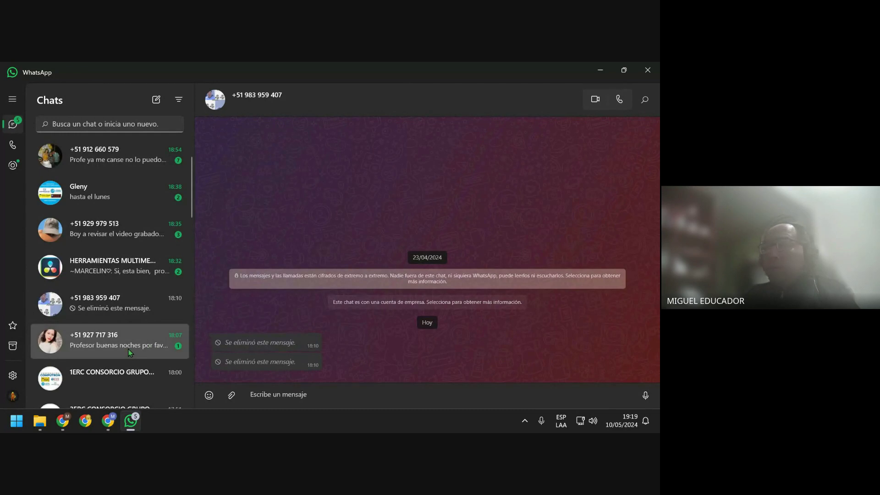
left_click(127, 307)
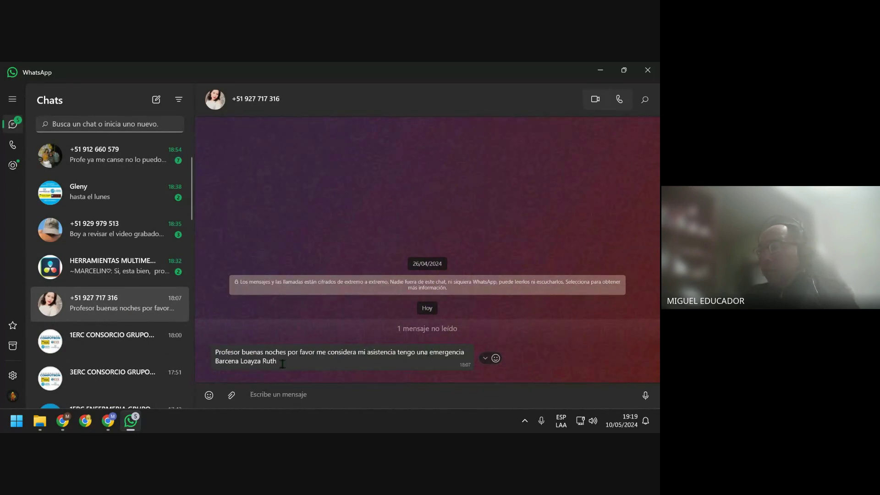
right_click(154, 303)
left_click(199, 244)
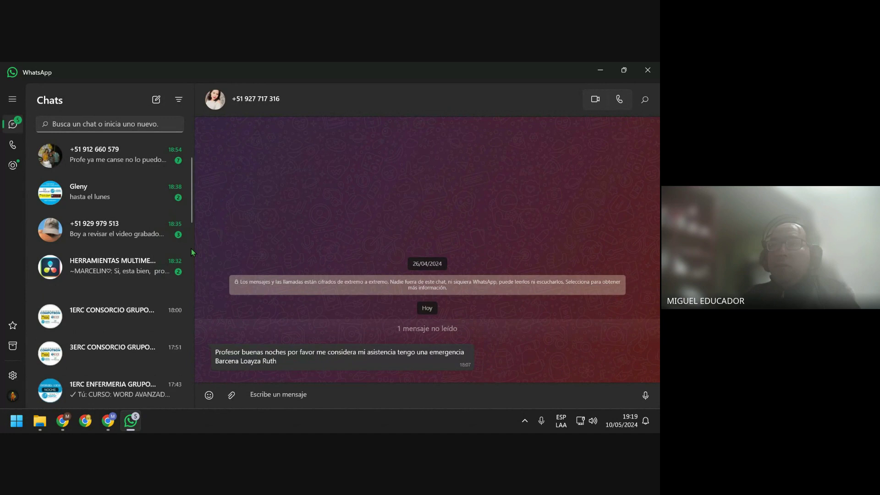
Open the unread student chat about reviewing the recorded class video
left_click(134, 272)
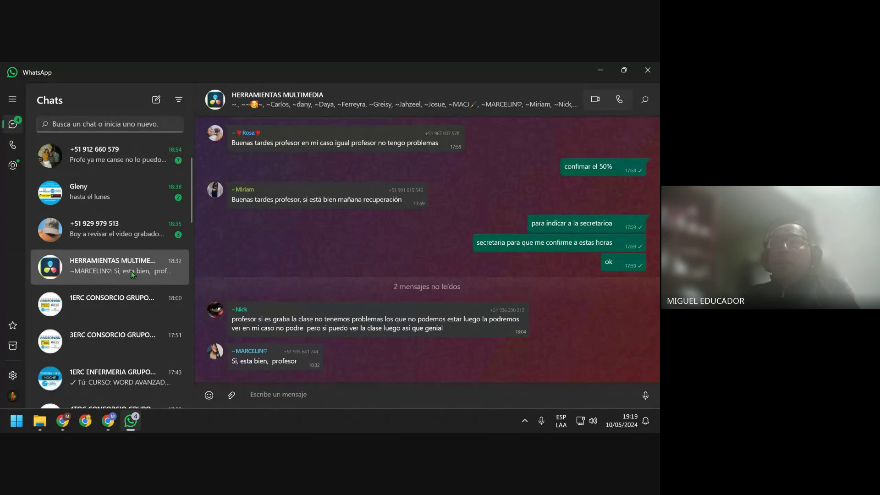
right_click(130, 271)
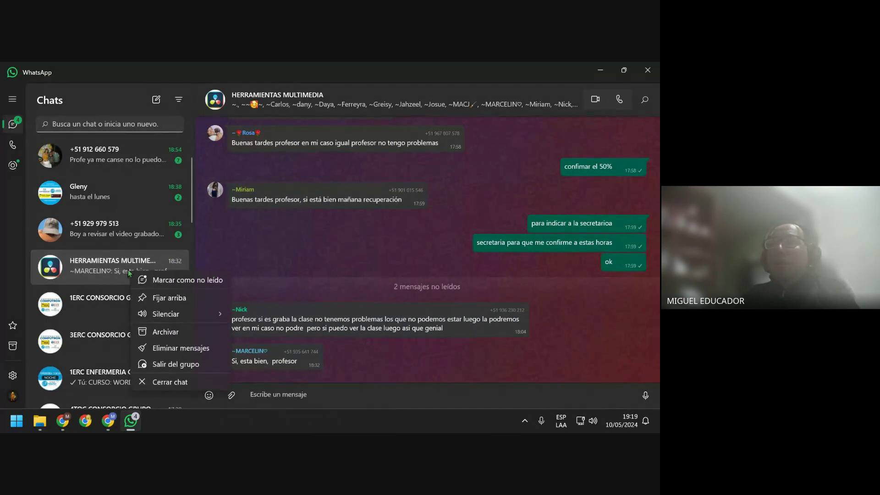
left_click(101, 235)
left_click(101, 235)
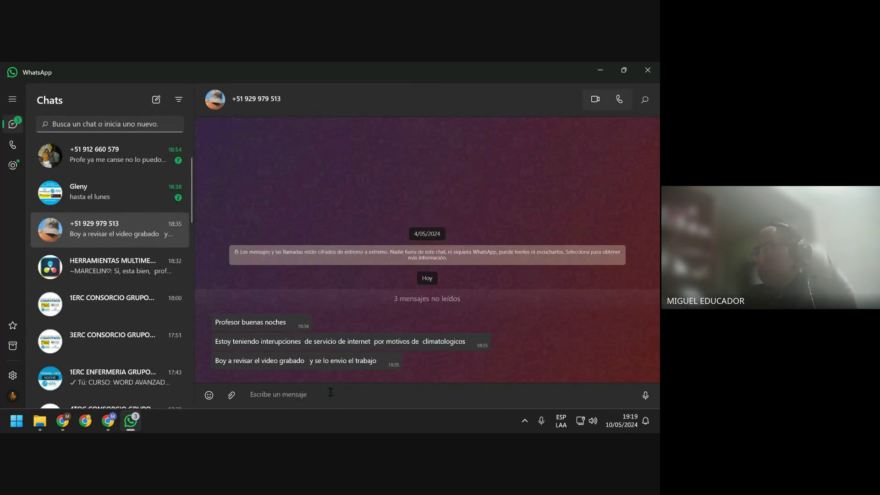
Reply 'Buenas noches' and then 'Apellidos' to the student in WhatsApp
type("Buenas noches")
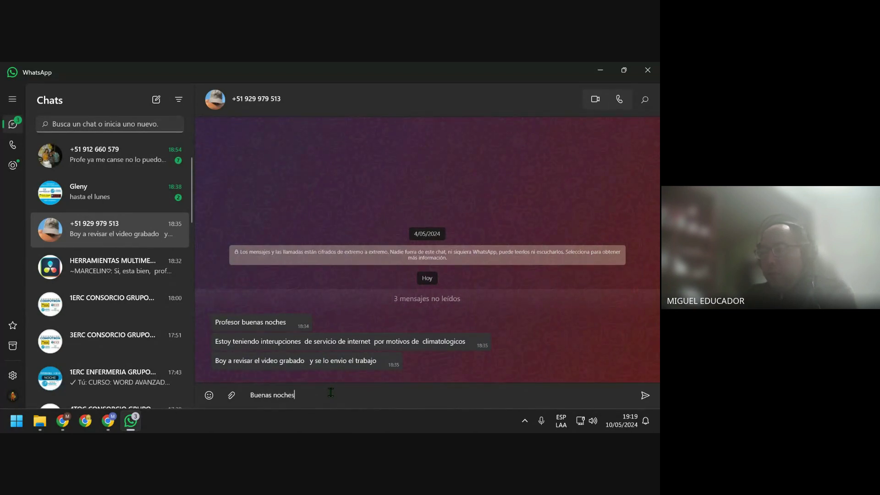
key("Return")
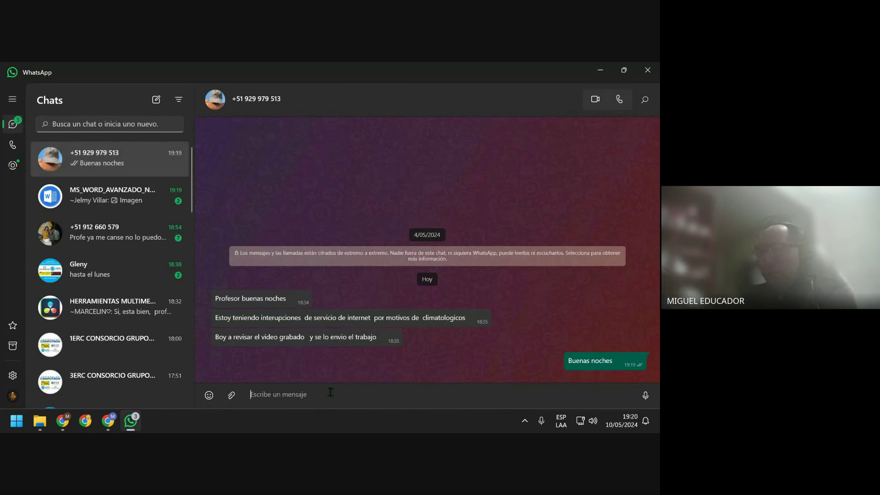
type("Apellidos")
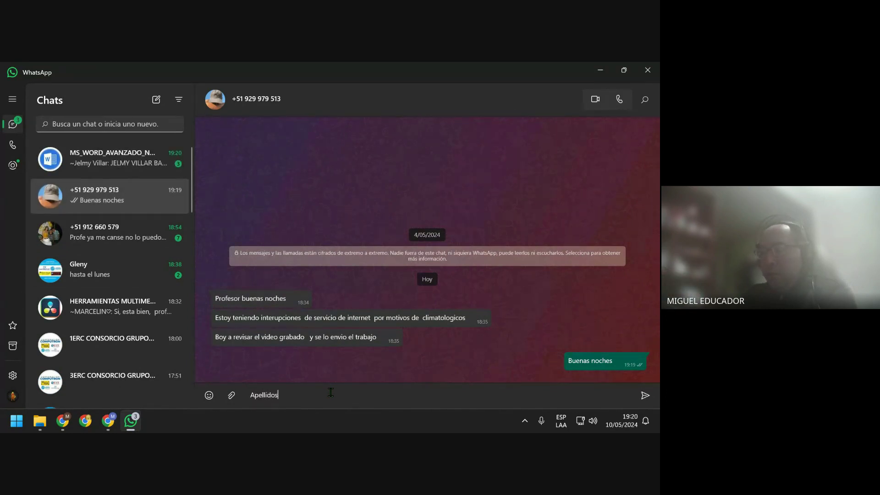
key("Return")
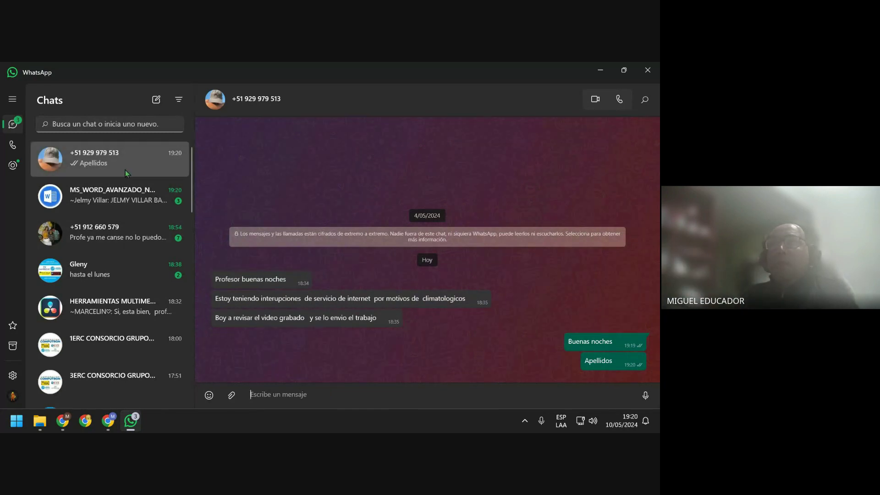
Archive the chat ending 'hasta el lunes' and open the student's frozen-mouse chat
right_click(126, 170)
left_click(177, 232)
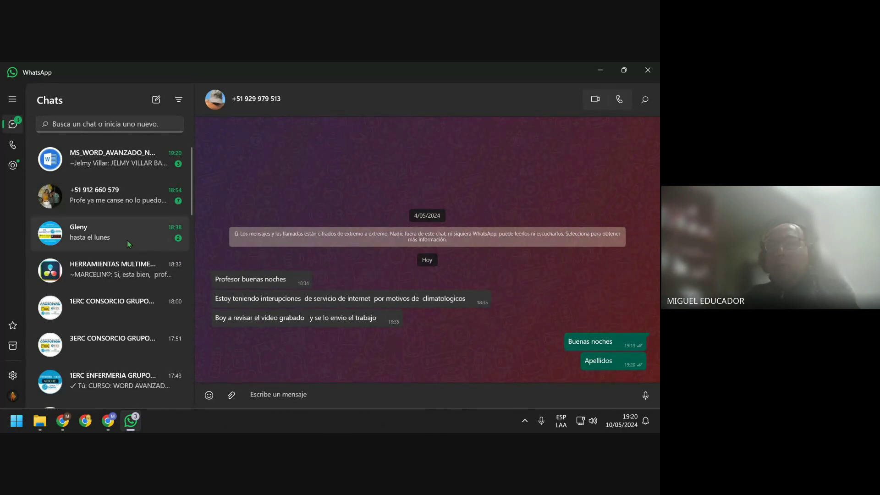
left_click(113, 240)
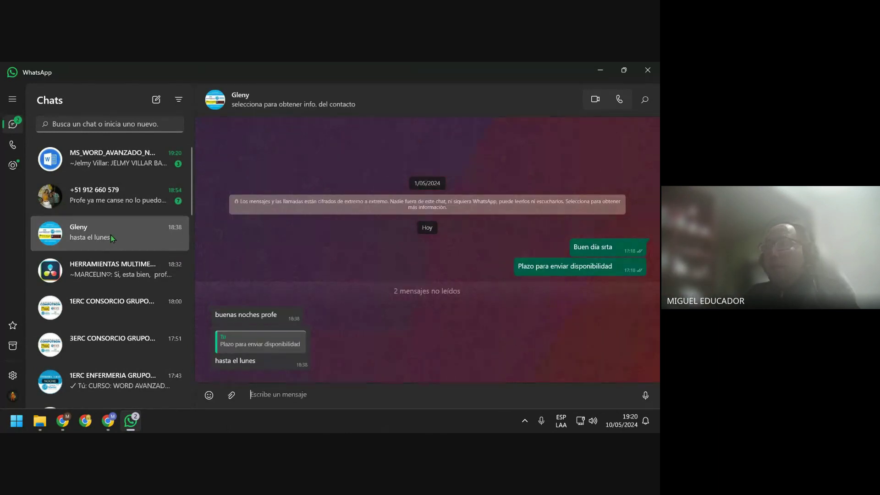
right_click(109, 232)
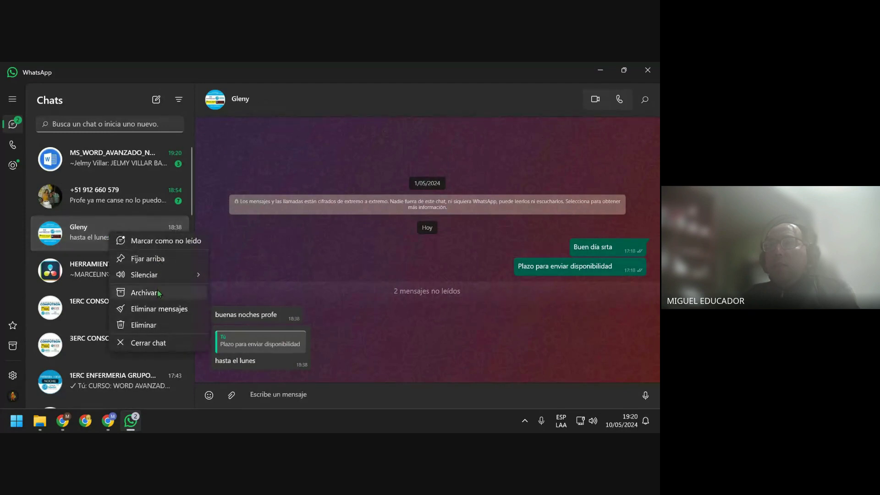
left_click(161, 291)
left_click(144, 205)
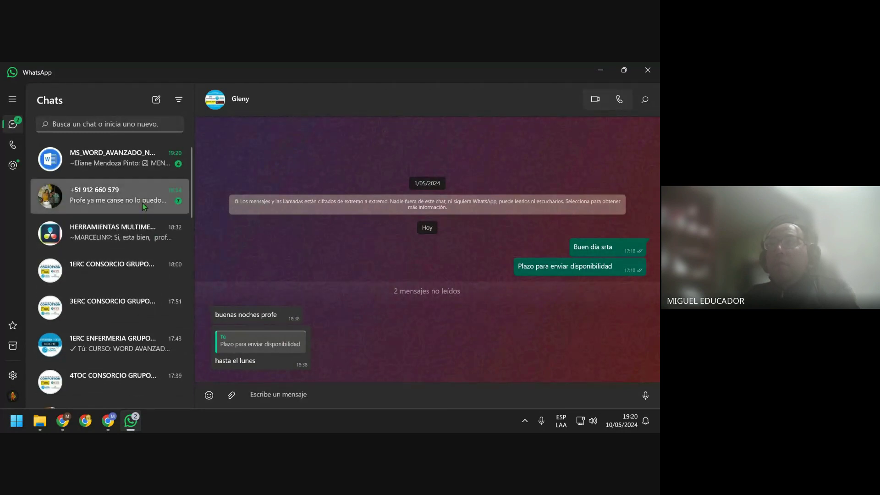
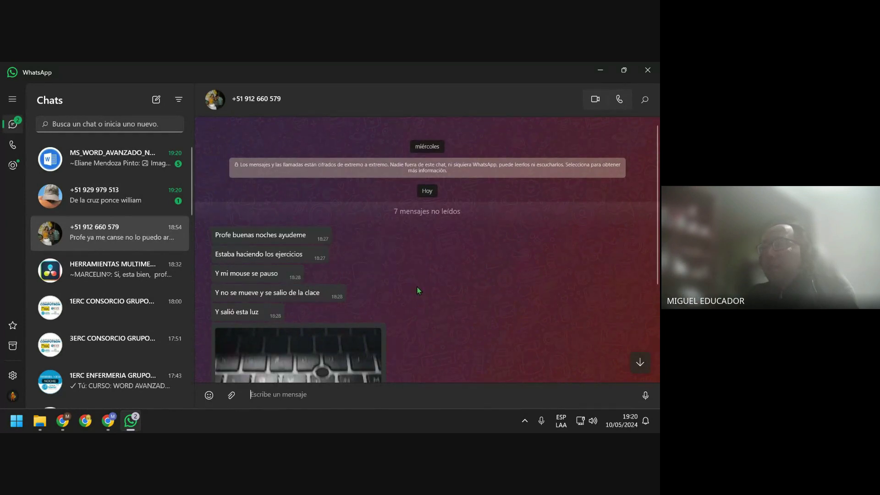
Read the student's frozen-mouse messages in WhatsApp, then archive their chat
scroll(415, 289, "down", 1)
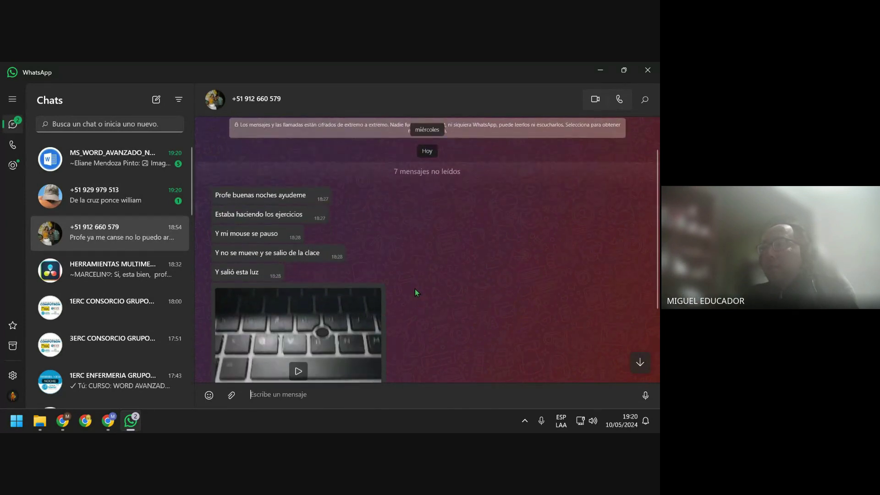
scroll(413, 290, "down", 2)
scroll(413, 293, "down", 1)
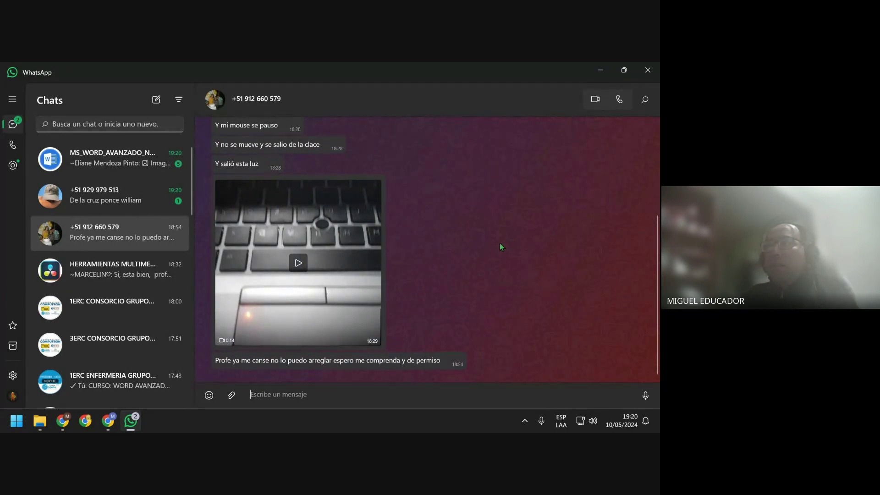
scroll(499, 243, "up", 1)
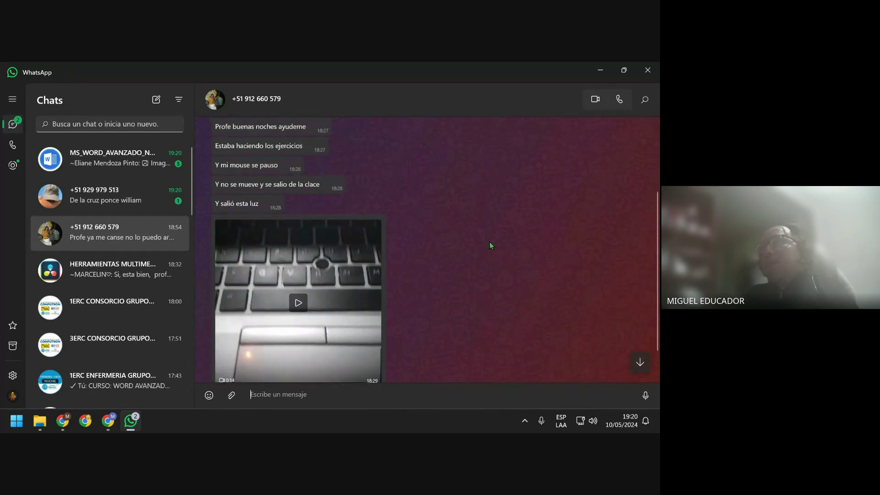
right_click(126, 236)
left_click(167, 294)
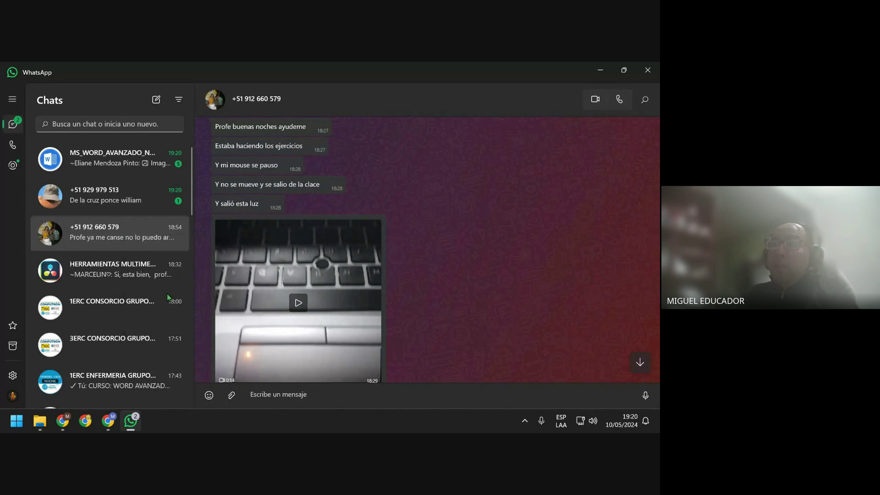
Archive the next student's WhatsApp chat
left_click(135, 204)
right_click(136, 205)
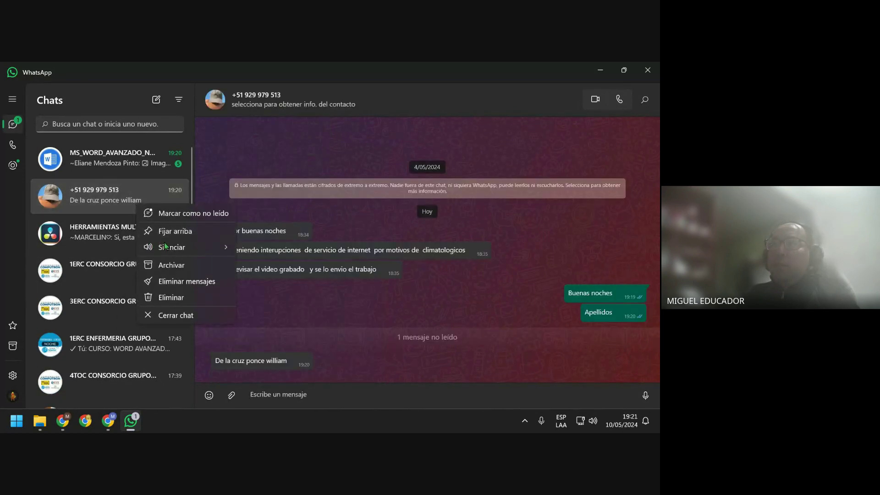
left_click(189, 269)
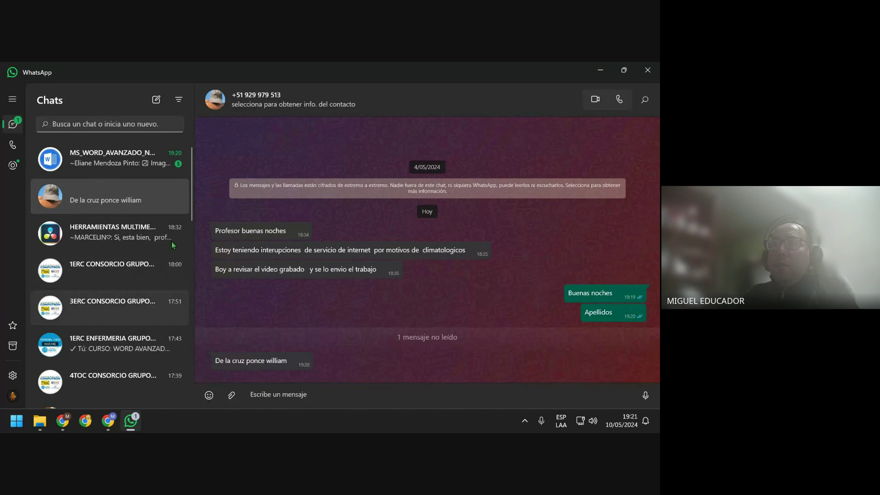
Read the MS_WORD_AVANZADO_NOCHE group messages, then minimize WhatsApp
left_click(129, 167)
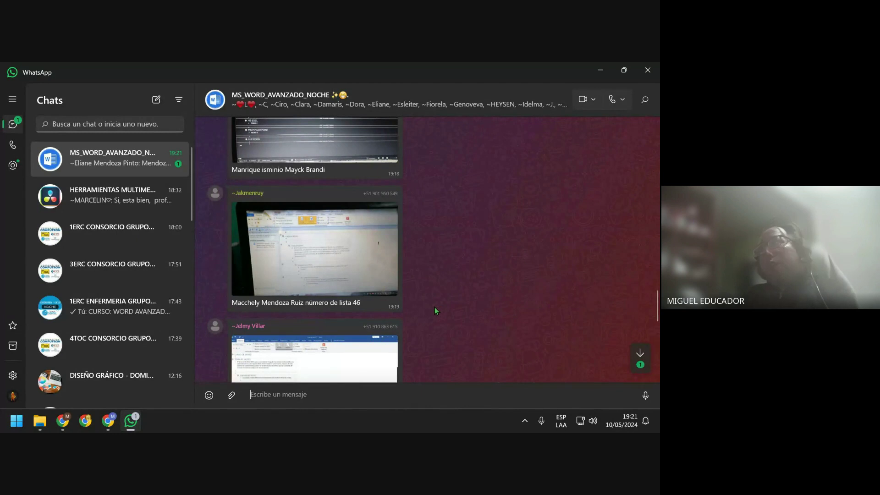
mouse_move(315, 251)
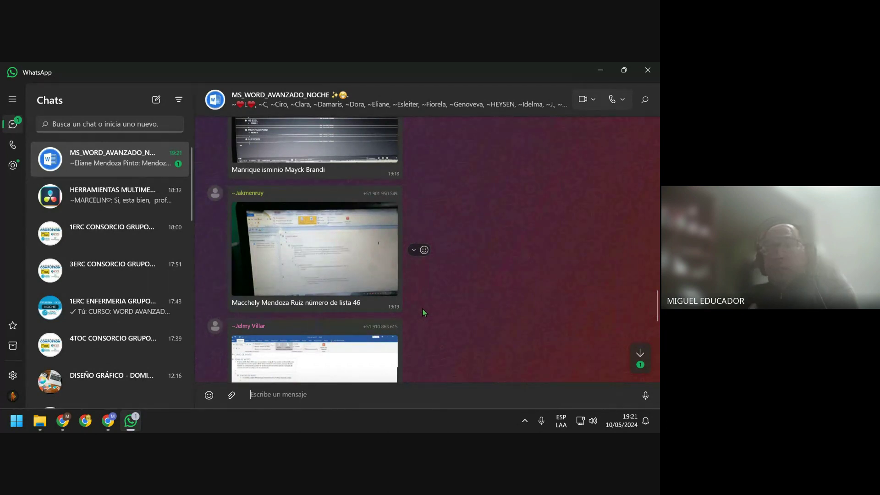
left_click(118, 315)
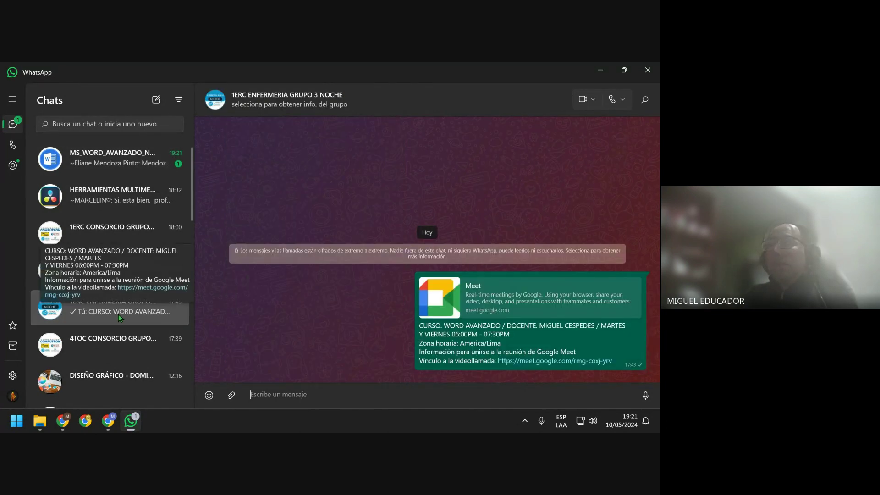
left_click(135, 164)
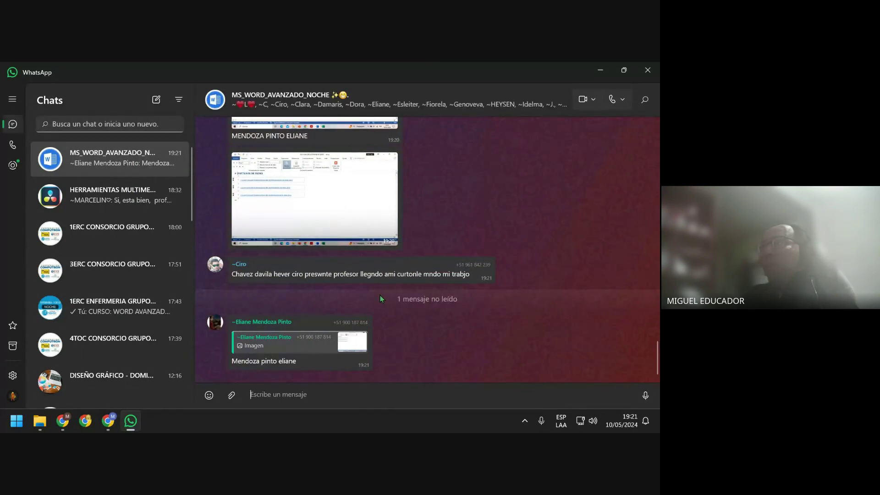
left_click(600, 70)
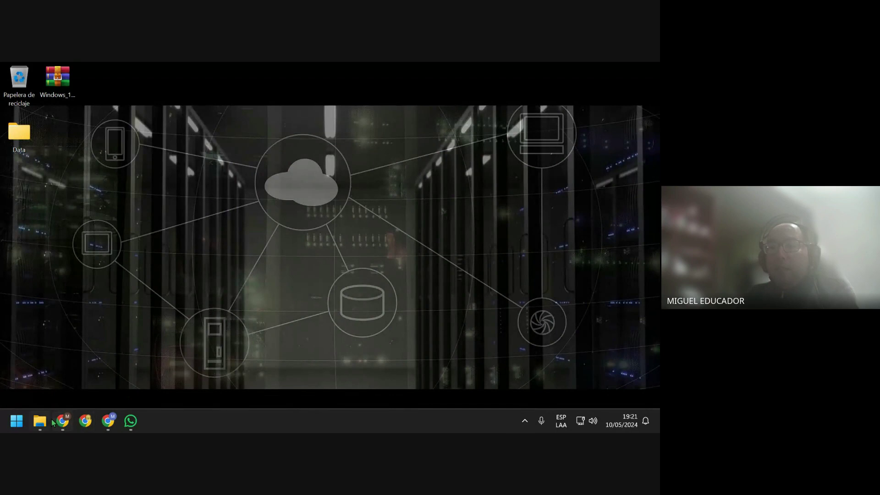
In File Explorer, browse the class session folders up to 02 - MATERIAL DE MS WORD - AVANZADO
mouse_move(39, 420)
left_click(55, 367)
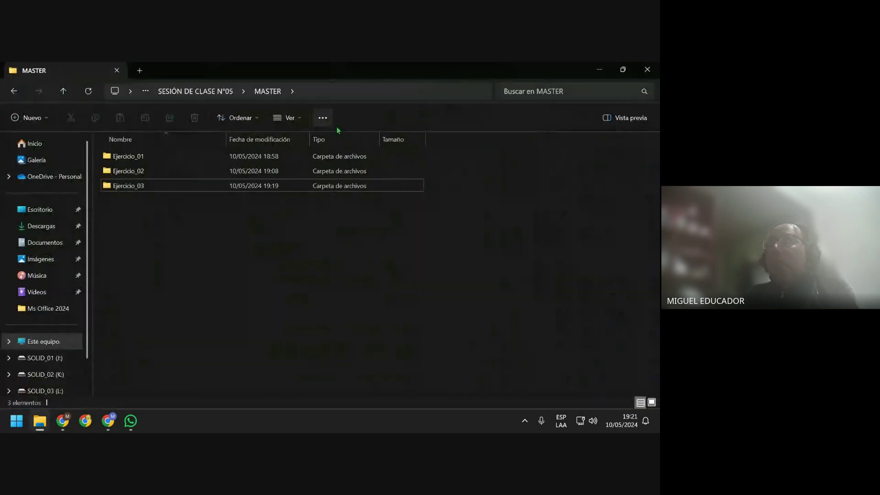
left_click(222, 91)
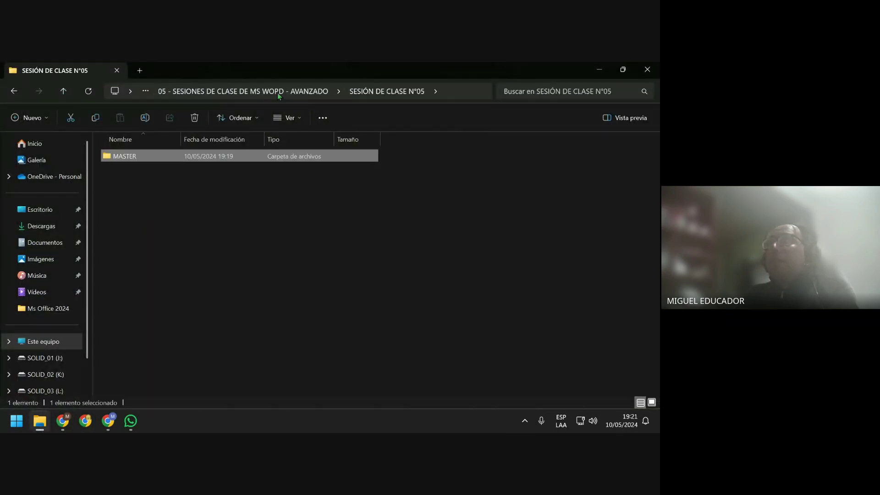
left_click(311, 94)
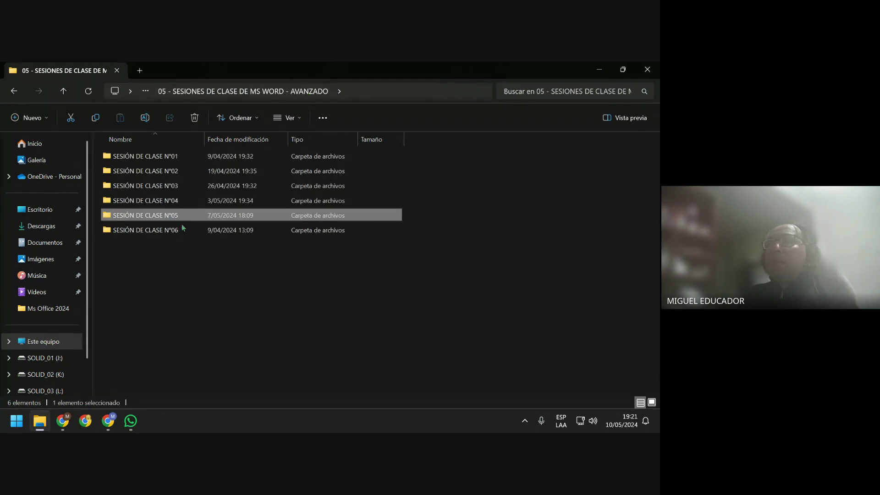
double_click(183, 229)
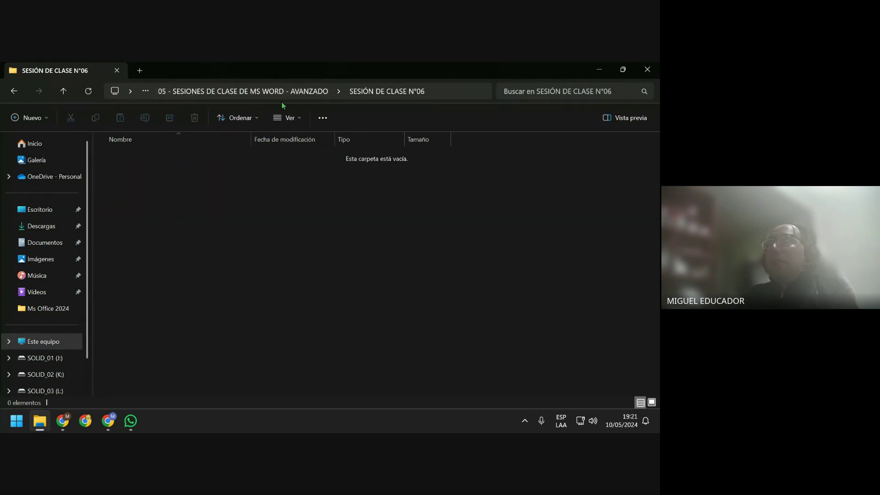
left_click(295, 93)
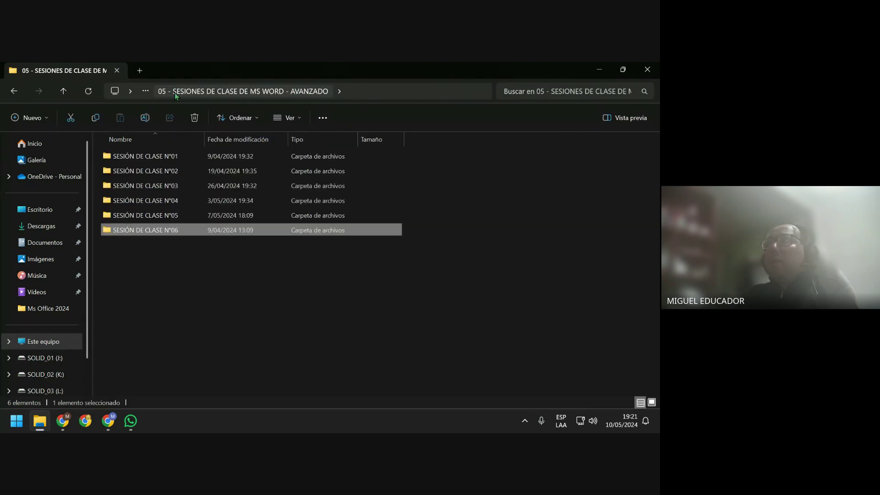
left_click(64, 91)
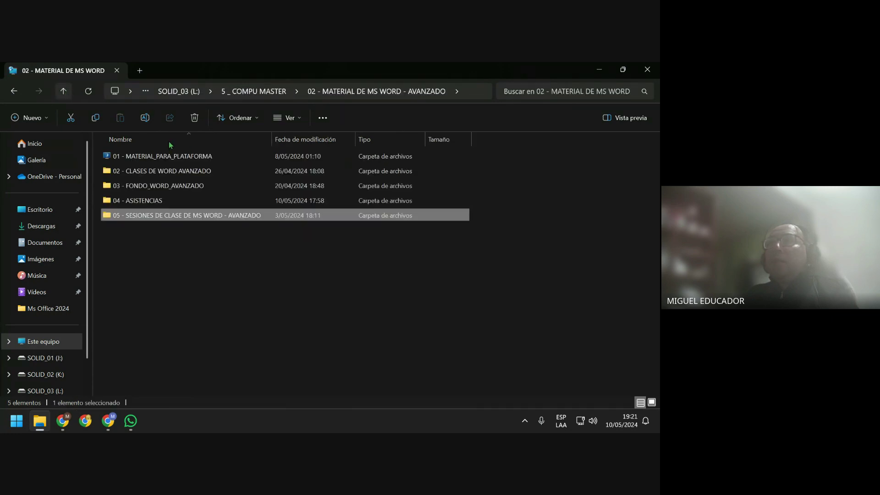
Open the FORMULARIOS document from 02 - CLASES DE WORD AVANZADO > CLASE_6
double_click(209, 172)
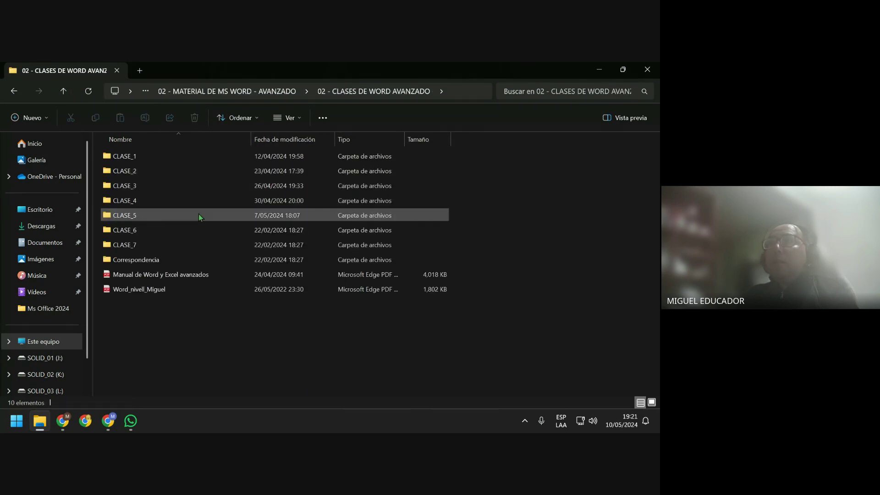
double_click(198, 216)
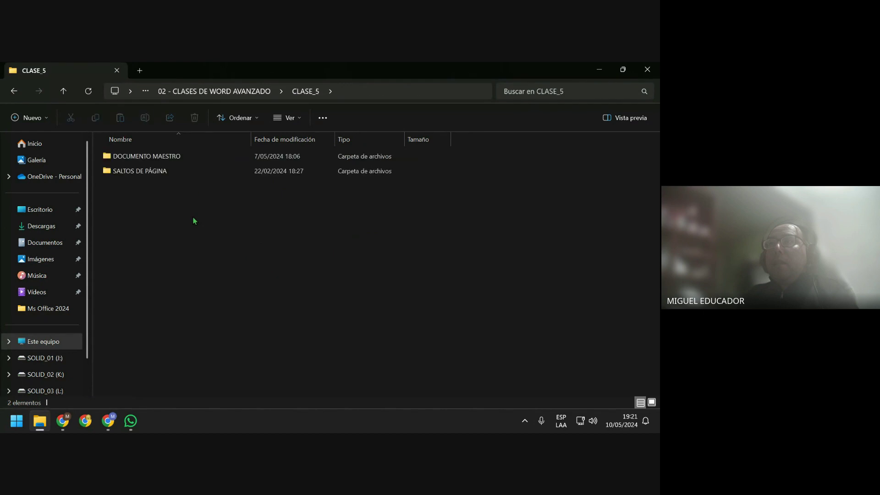
double_click(194, 159)
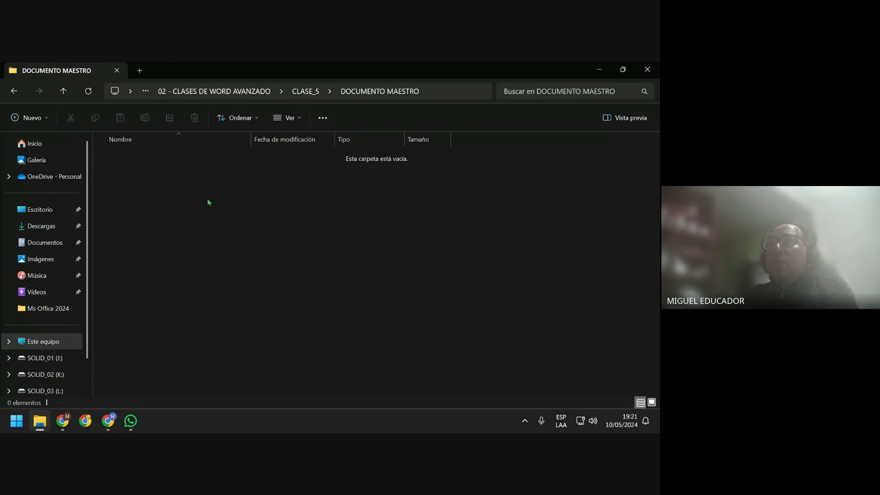
left_click(306, 91)
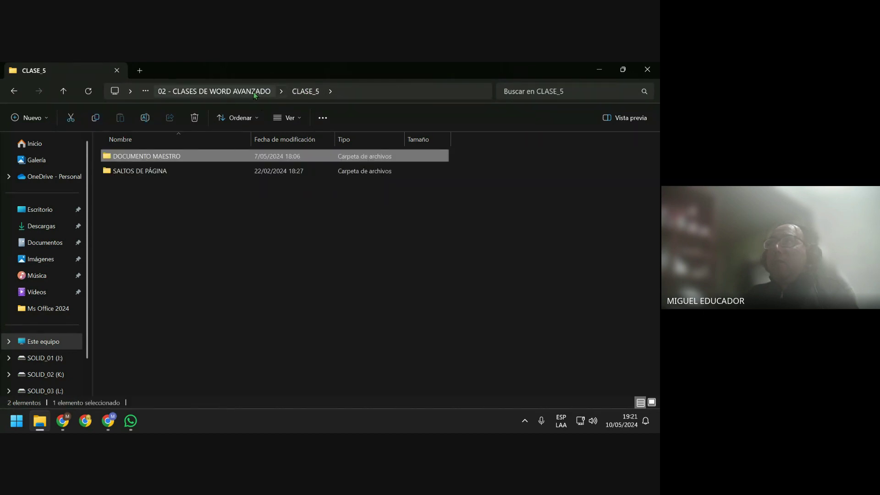
left_click(214, 91)
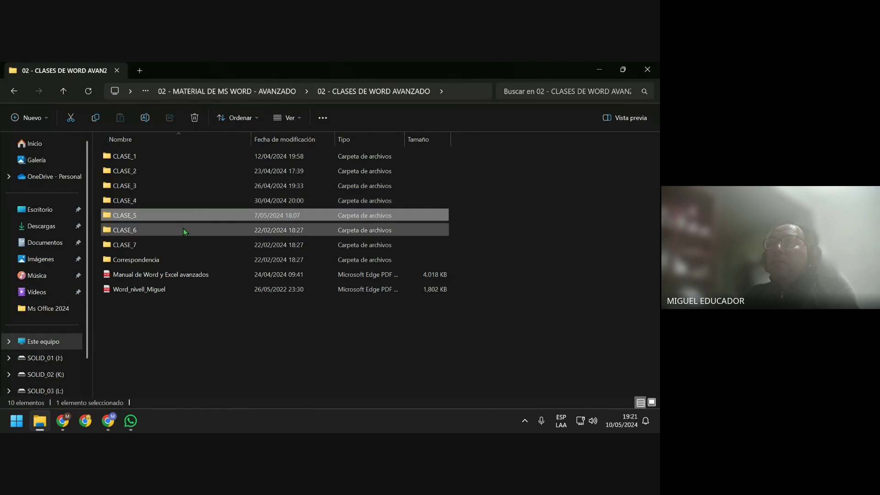
double_click(184, 230)
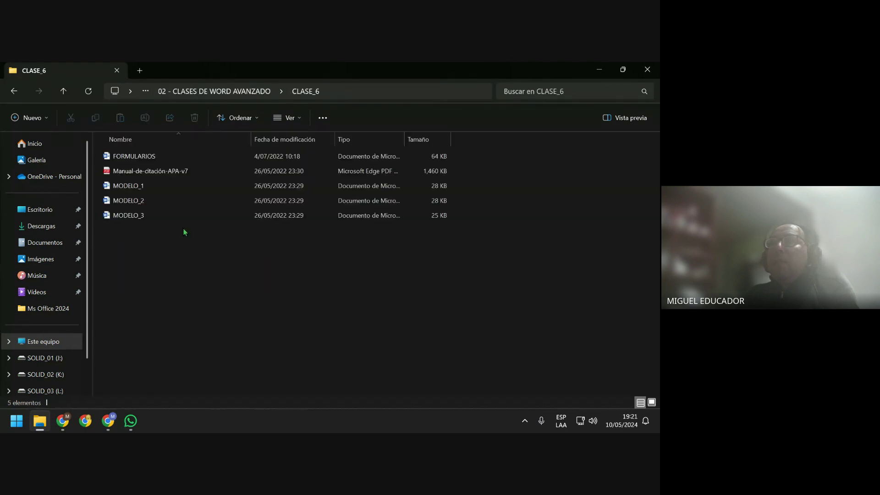
double_click(192, 157)
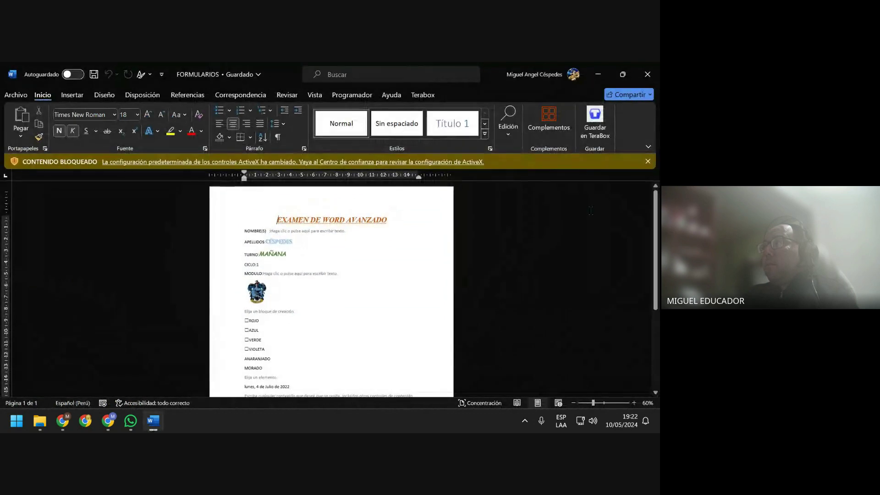
Dismiss the blocked ActiveX warning and scroll through the EXAMEN DE WORD AVANZADO form
left_click(647, 162)
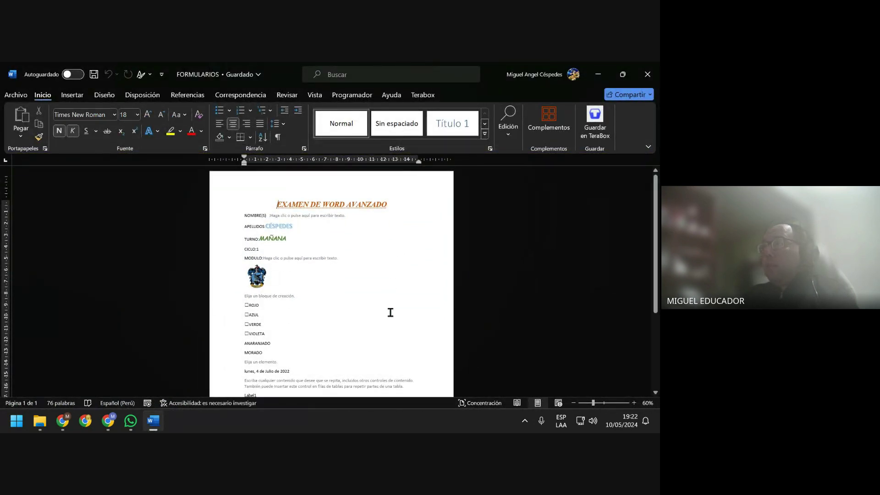
scroll(388, 315, "down", 3)
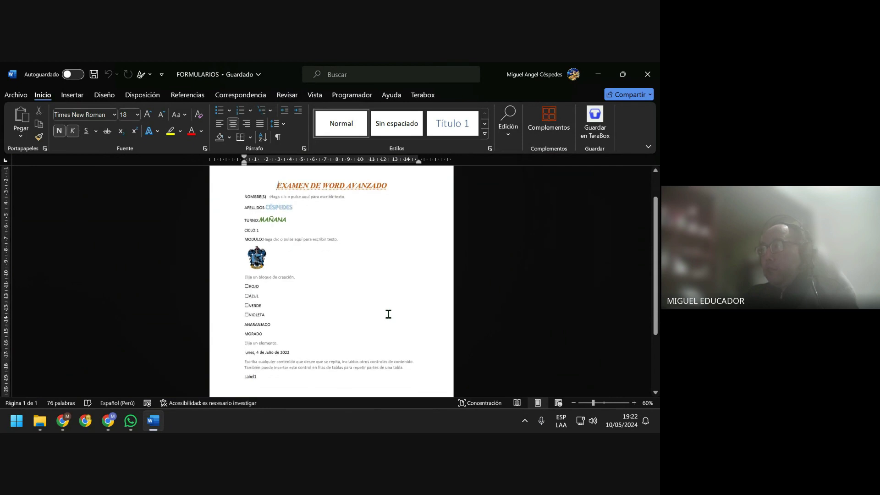
scroll(388, 314, "down", 2)
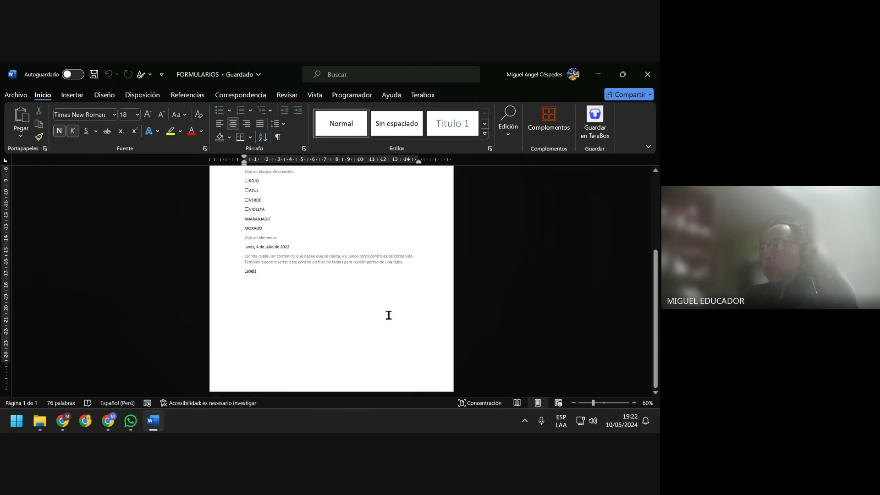
scroll(389, 316, "up", 2)
scroll(388, 315, "up", 2)
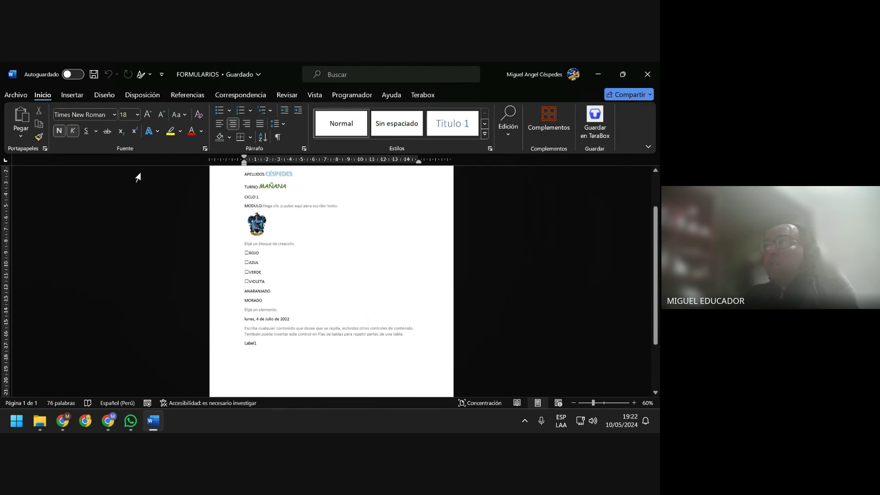
scroll(292, 196, "up", 1)
Select the surname and MAÑANA TURNO fields, then go to the File start page
left_click(288, 189)
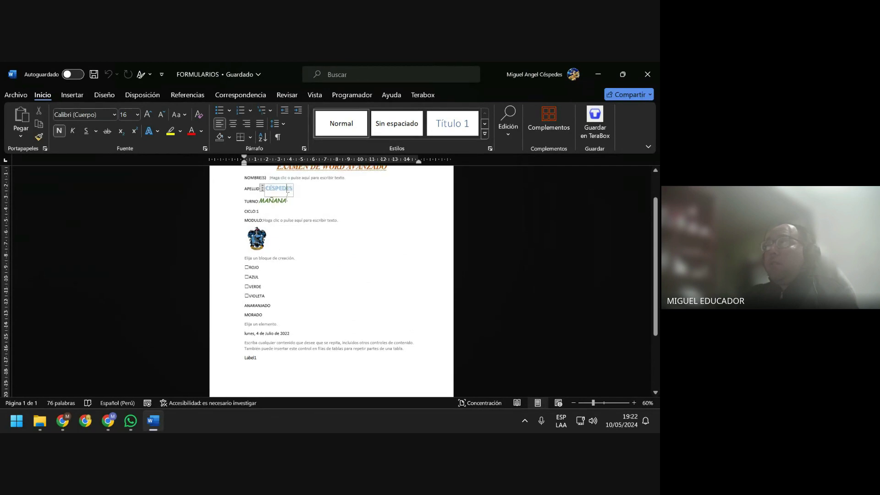
left_click(286, 198)
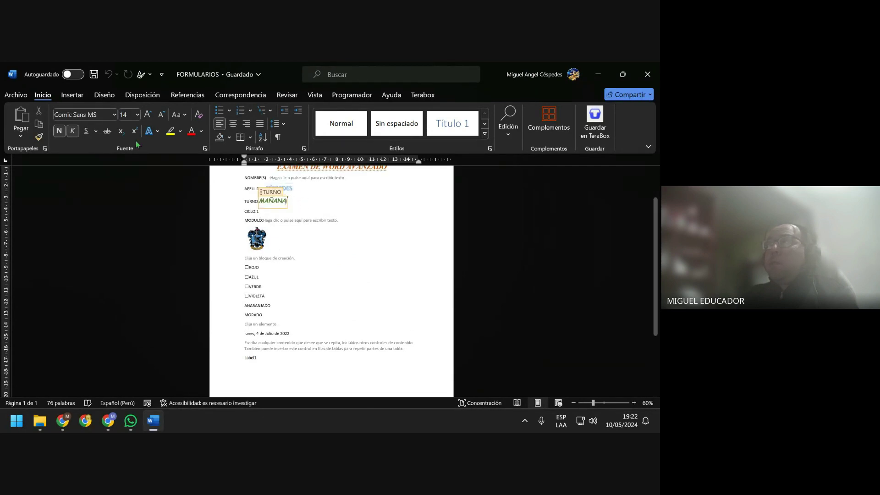
left_click(16, 97)
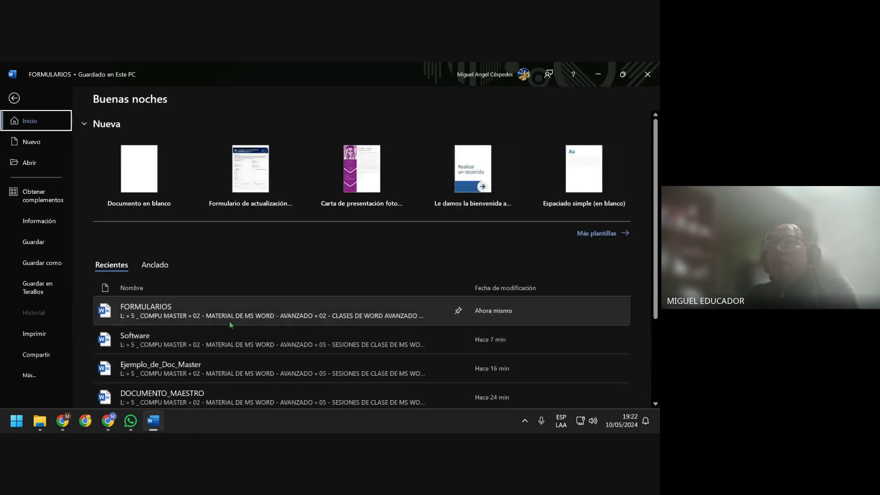
Show all recent documents and clear every unpinned entry, starting from FORMULARIOS
scroll(504, 343, "down", 3)
scroll(285, 271, "up", 2)
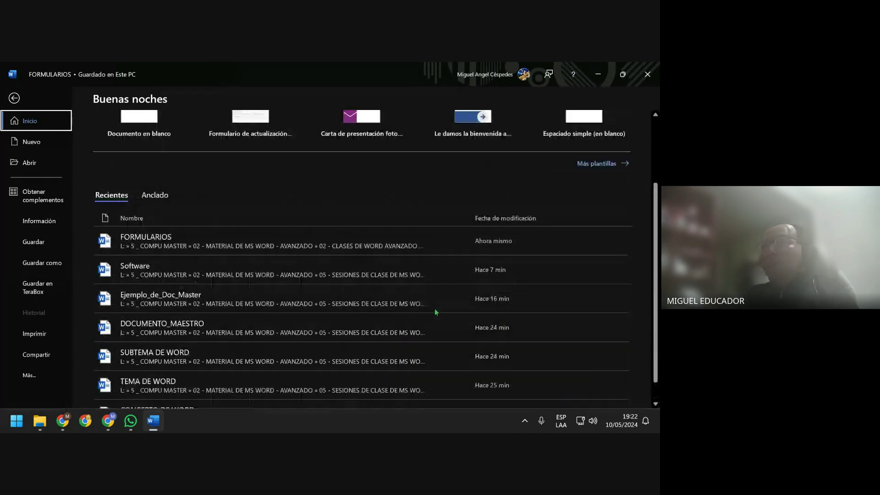
scroll(505, 262, "down", 1)
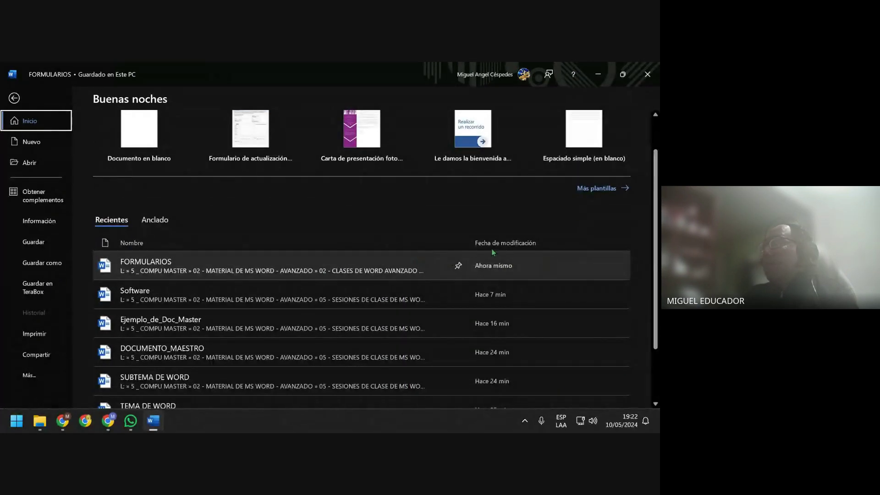
scroll(493, 251, "down", 2)
scroll(298, 236, "down", 1)
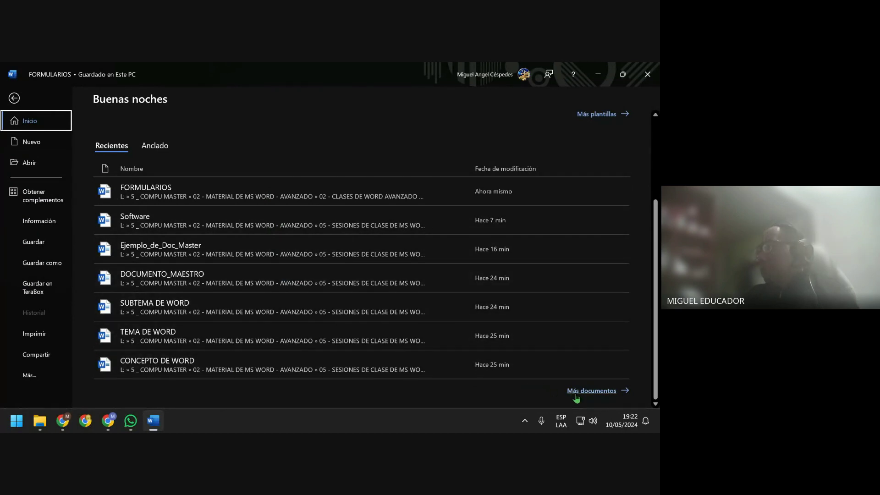
left_click(591, 391)
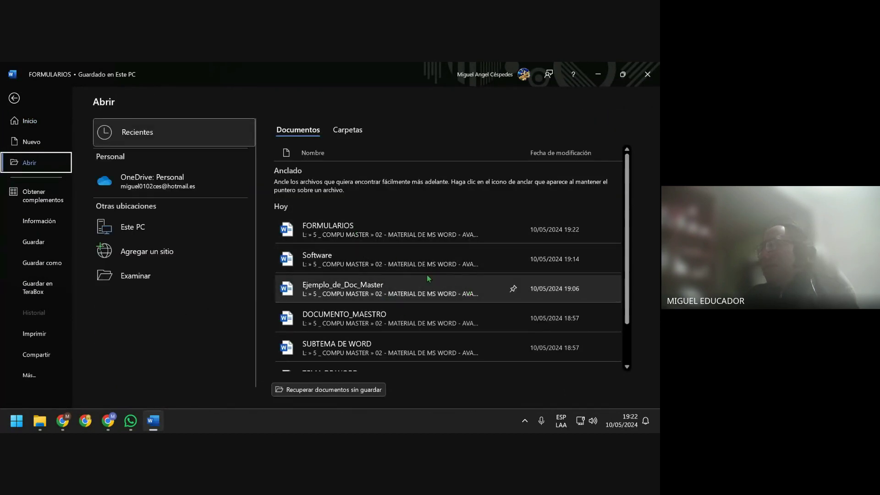
scroll(413, 275, "down", 2)
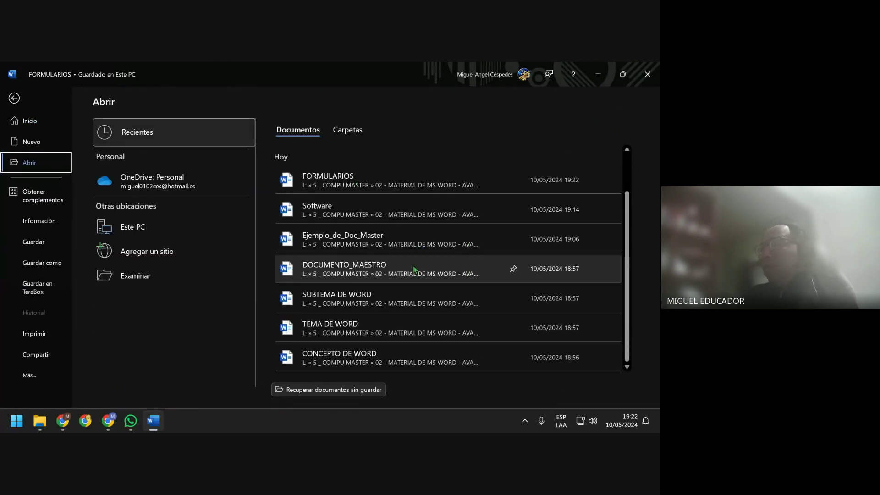
right_click(337, 184)
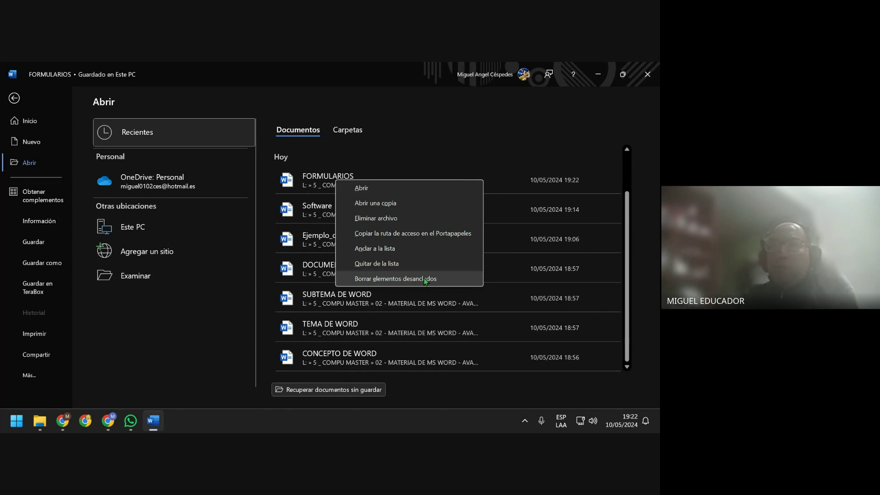
left_click(425, 281)
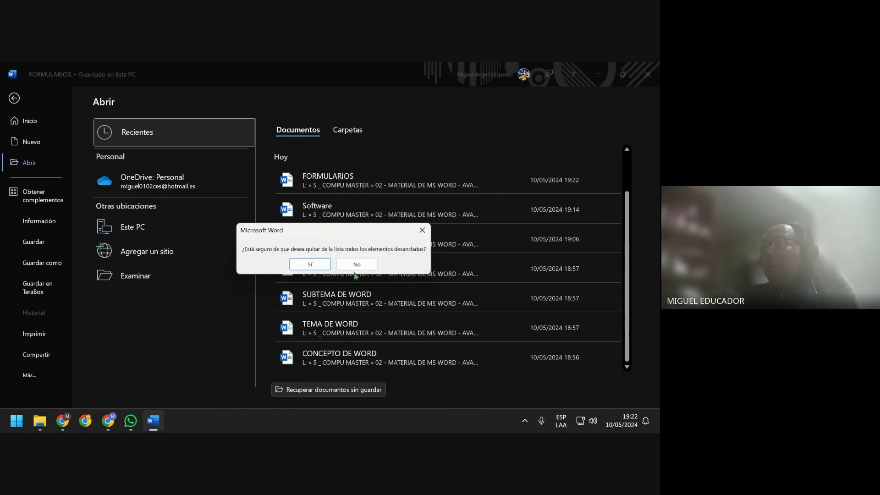
left_click(322, 270)
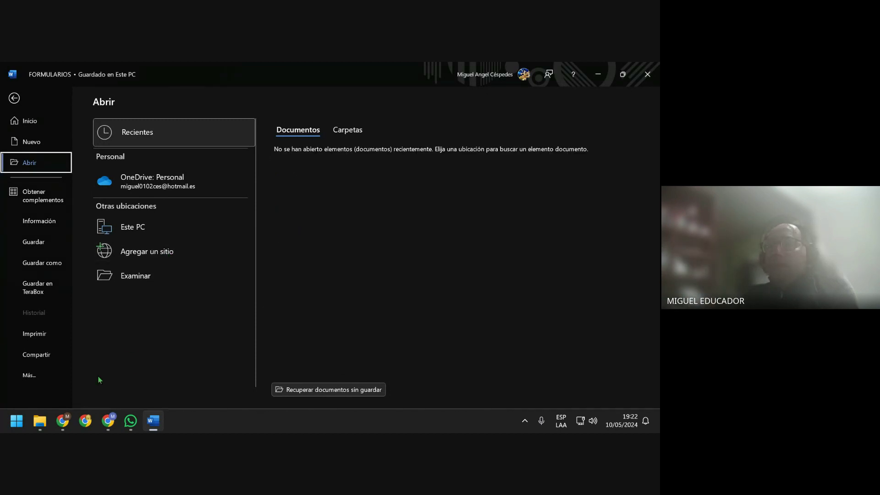
In File Explorer, browse to SESIÓN DE CLASE N°05 > MASTER
left_click(39, 426)
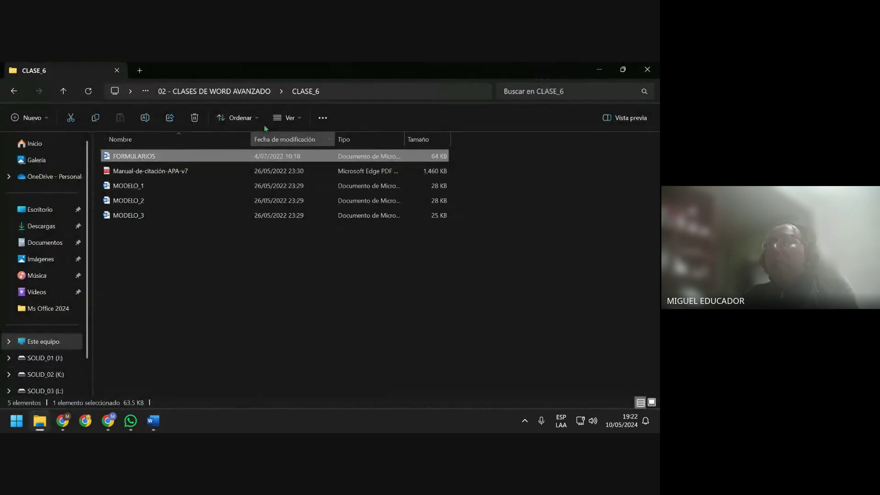
left_click(247, 93)
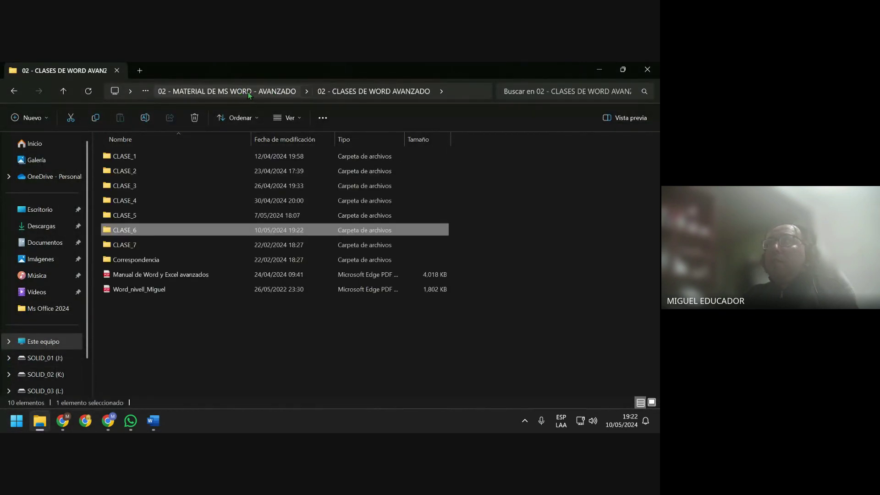
left_click(246, 93)
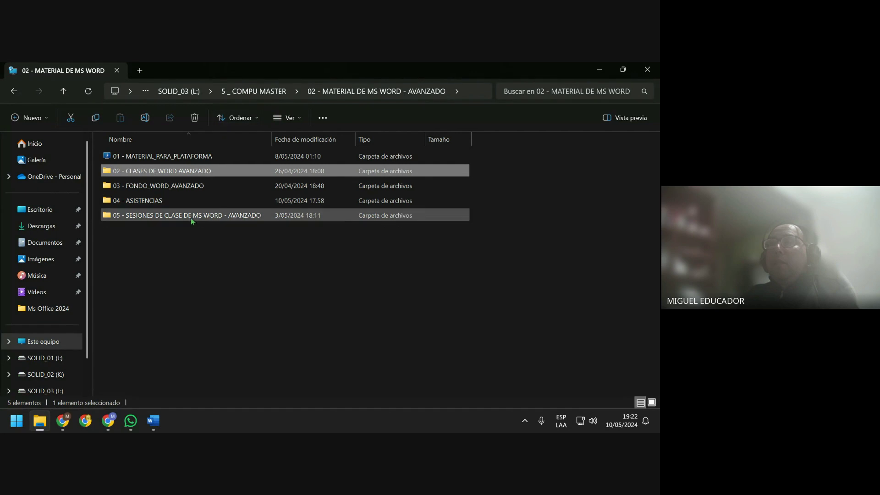
double_click(191, 218)
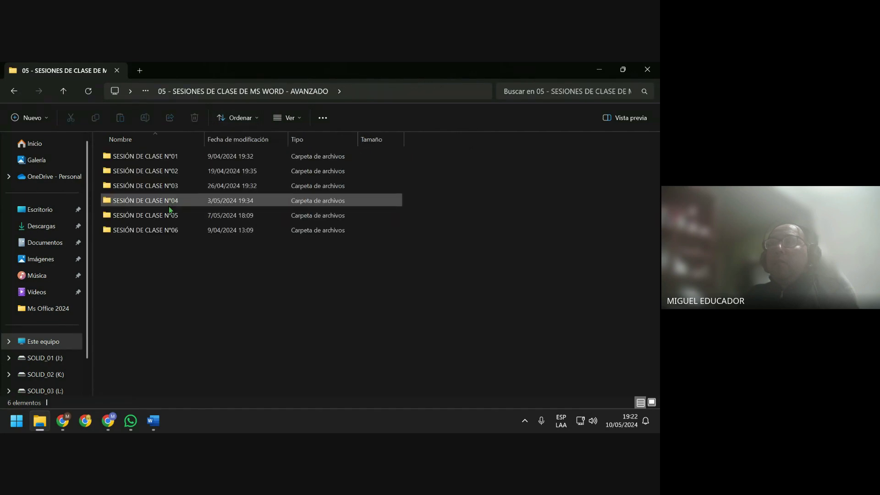
left_click(167, 215)
double_click(168, 215)
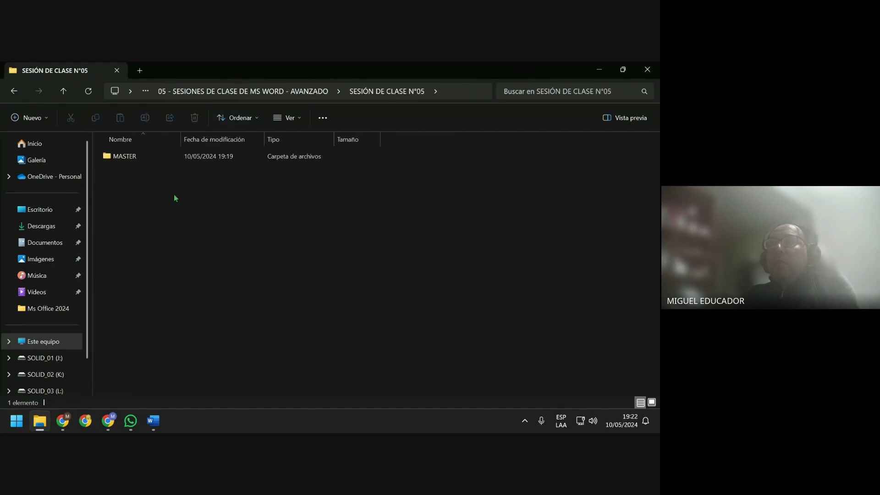
double_click(184, 156)
double_click(183, 155)
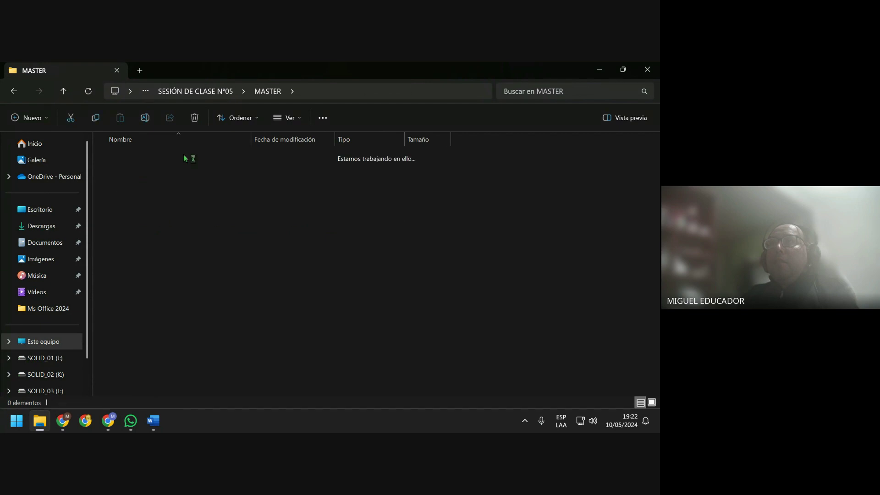
Cut the Ejercicio_01, Ejercicio_02 and Ejercicio_03 folders from MASTER
left_click(270, 90)
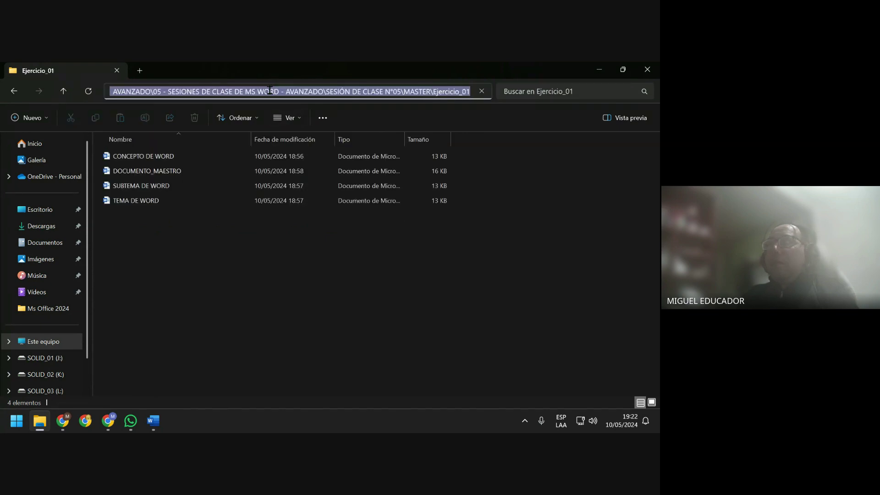
key("Escape")
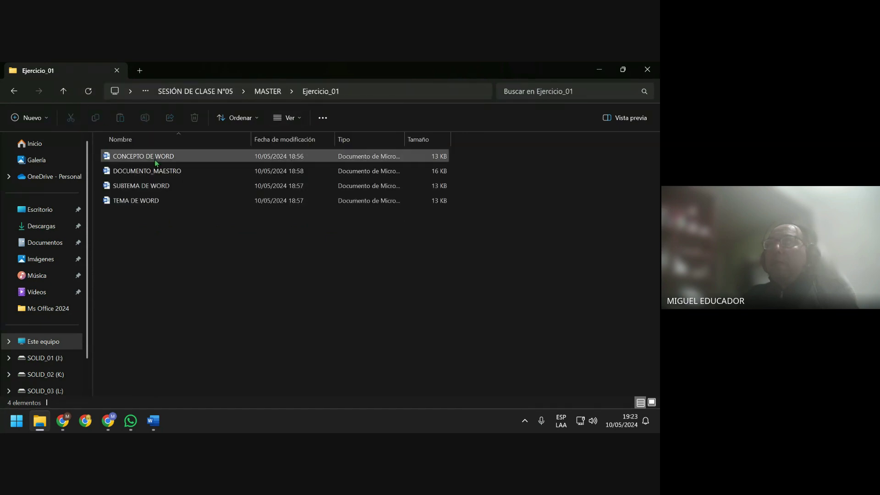
left_click(64, 90)
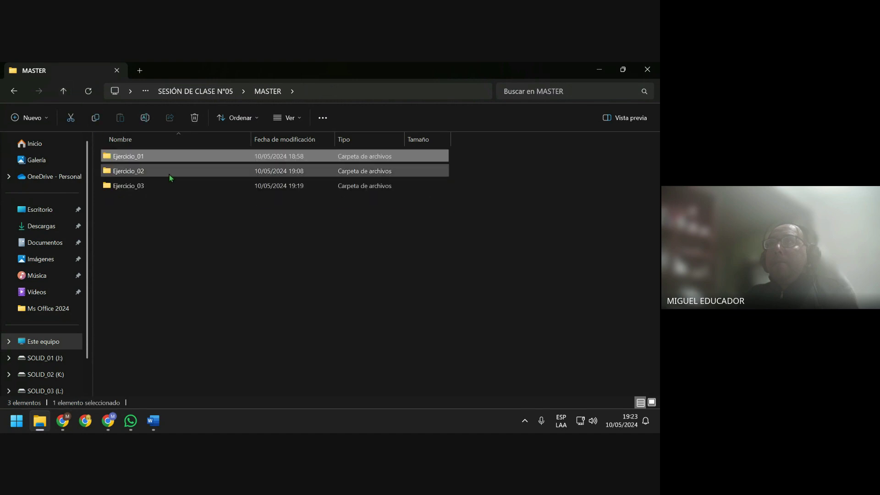
left_click_drag(234, 205, 197, 158)
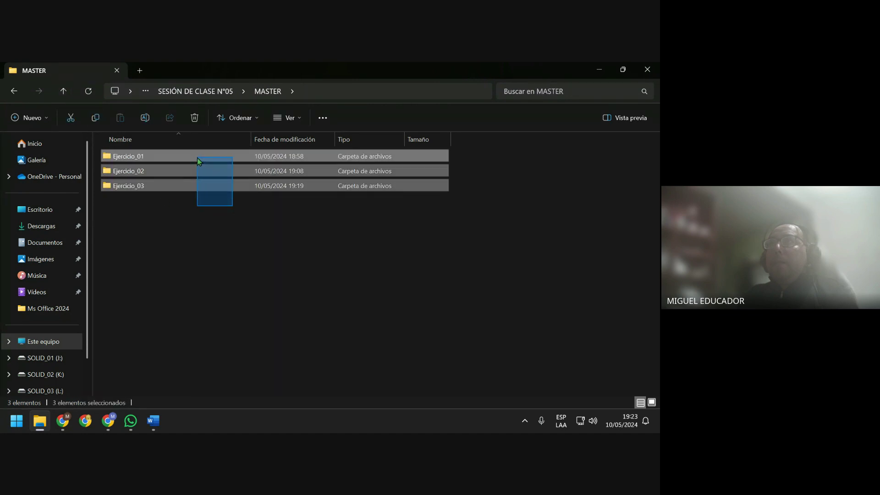
right_click(239, 171)
left_click(242, 161)
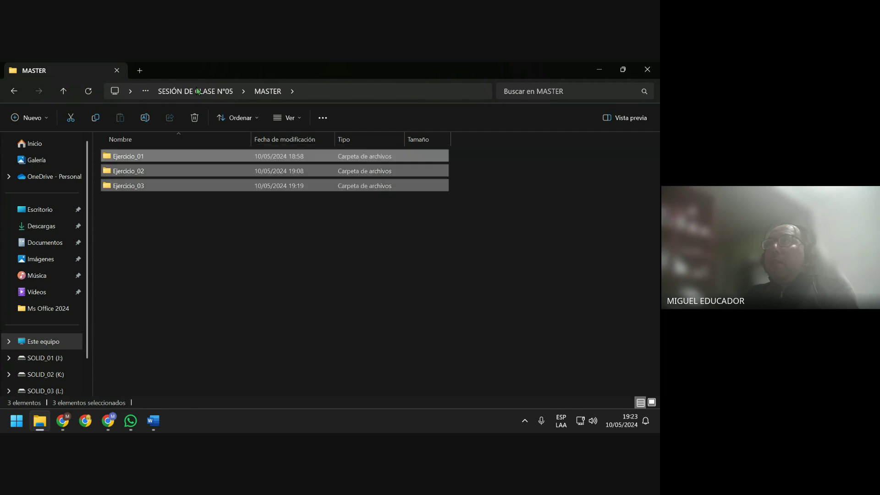
Paste the three Ejercicio folders into CLASE_5 > DOCUMENTO MAESTRO
left_click(198, 91)
left_click(194, 92)
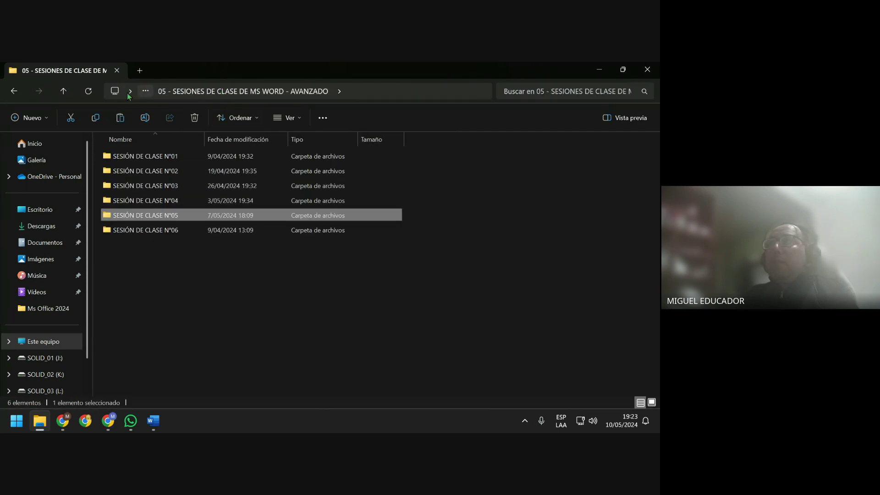
left_click(63, 91)
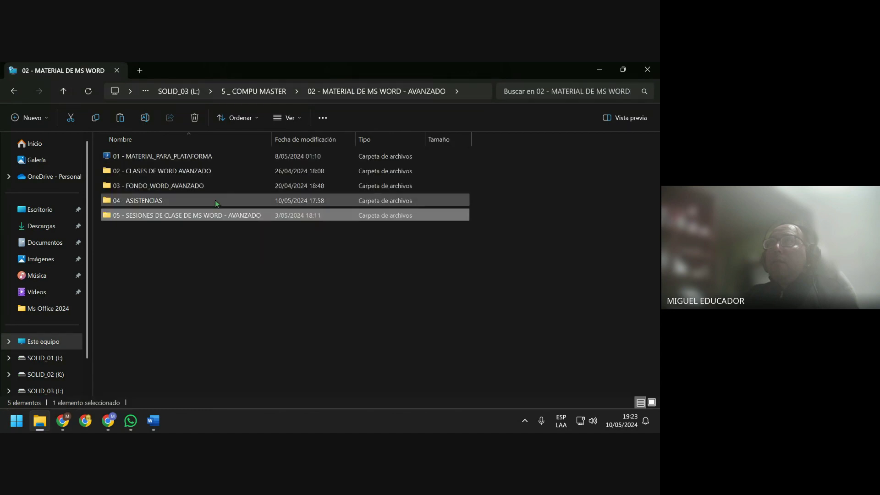
double_click(208, 171)
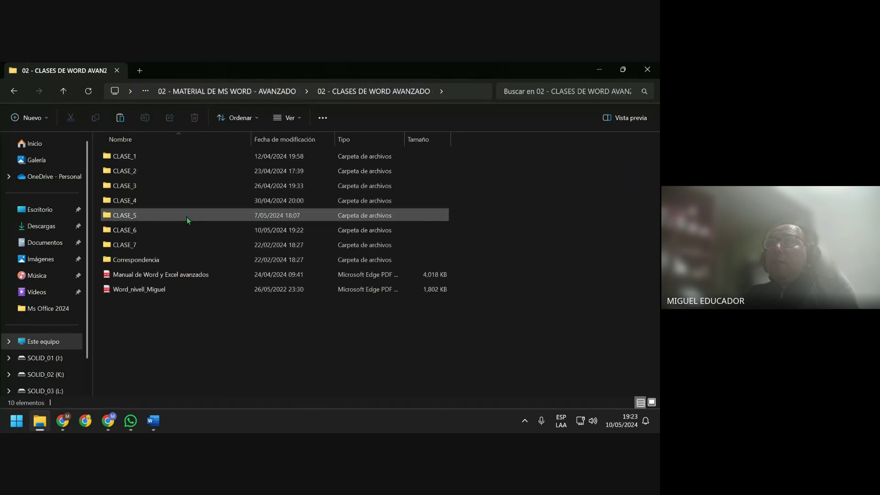
double_click(187, 219)
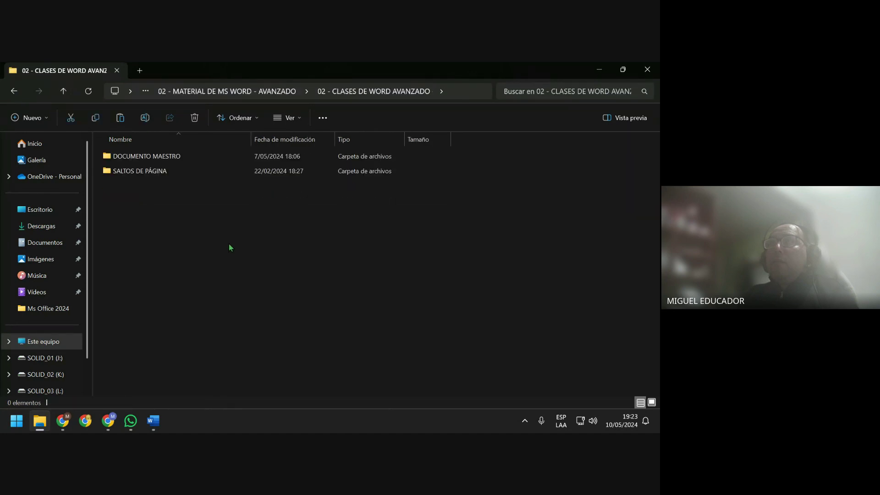
left_click(210, 162)
double_click(210, 162)
right_click(243, 223)
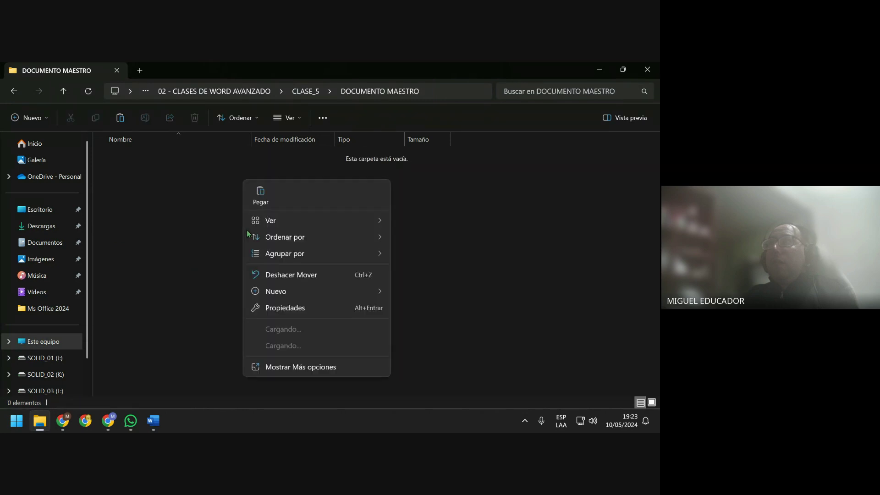
left_click(262, 192)
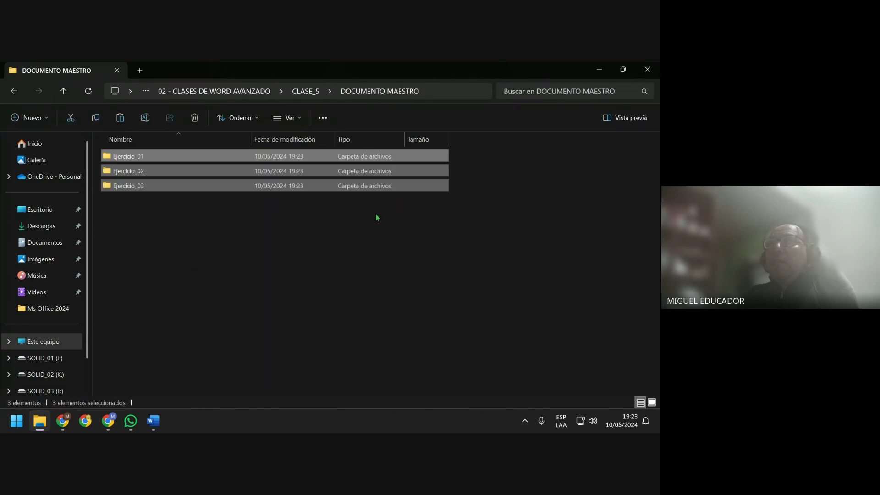
left_click(334, 239)
Clear unpinned recent folders from Save As, leaving only Documentos and Escritorio
left_click(605, 70)
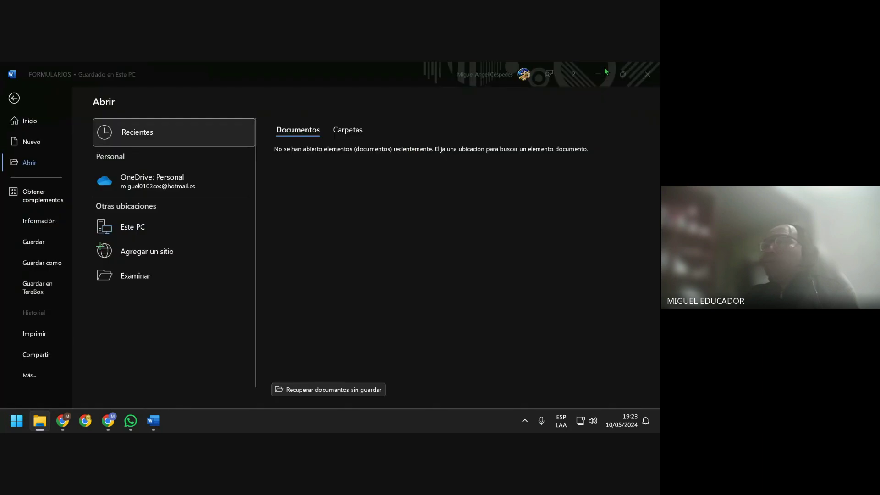
left_click(57, 223)
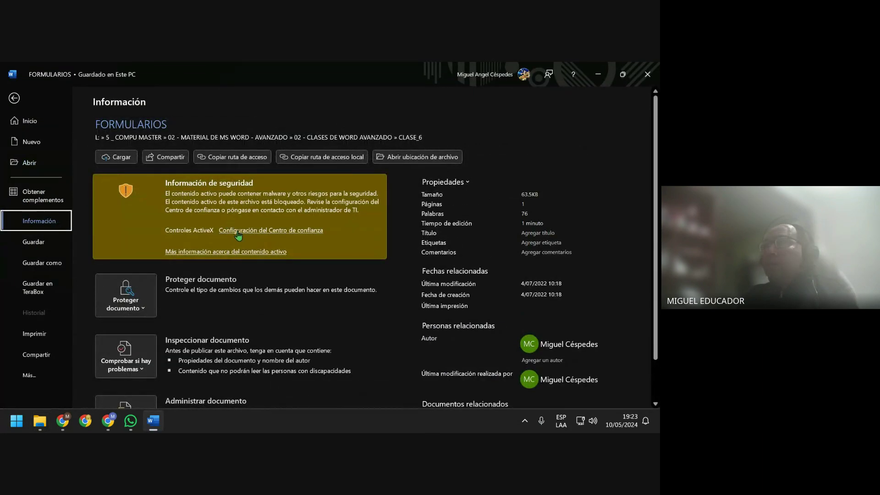
left_click(42, 262)
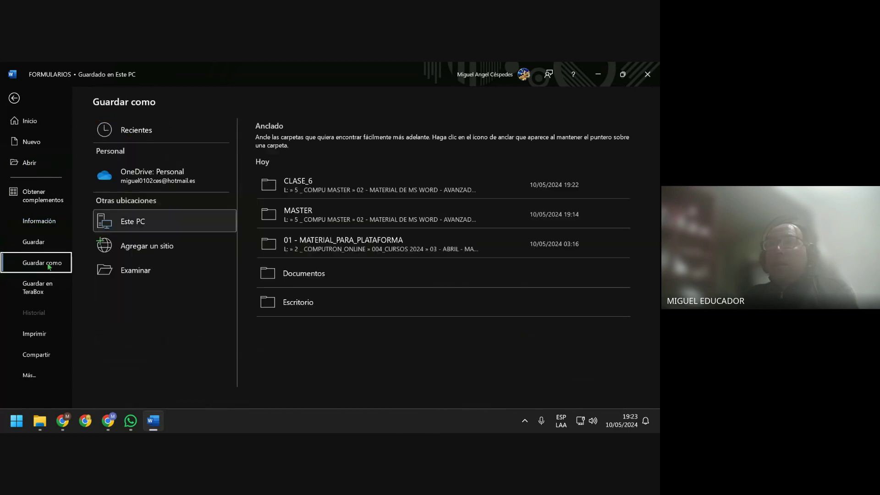
right_click(412, 192)
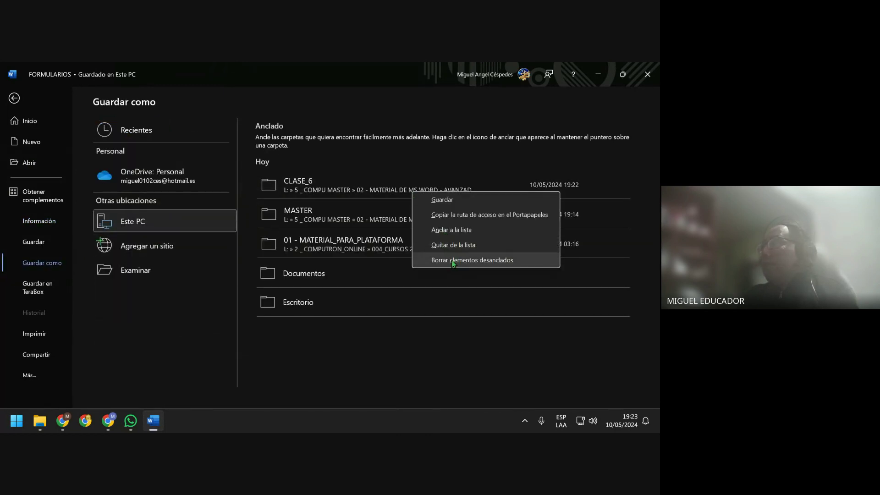
left_click(426, 260)
left_click(310, 264)
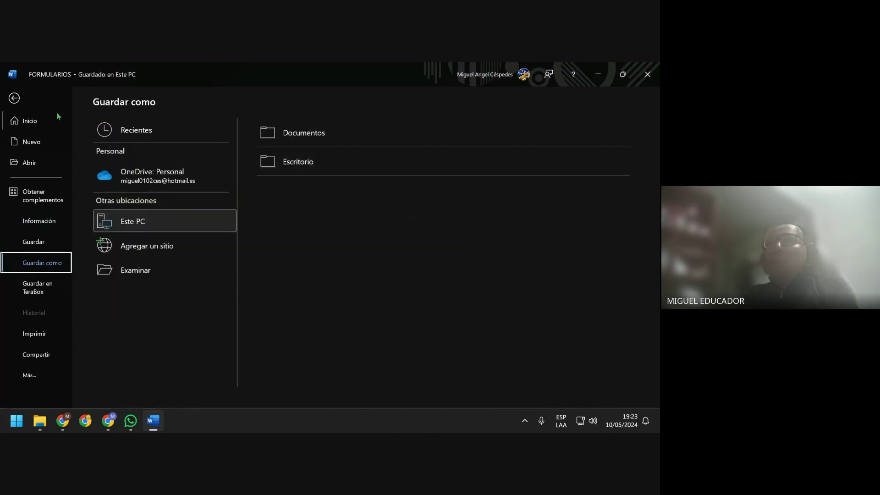
left_click(22, 101)
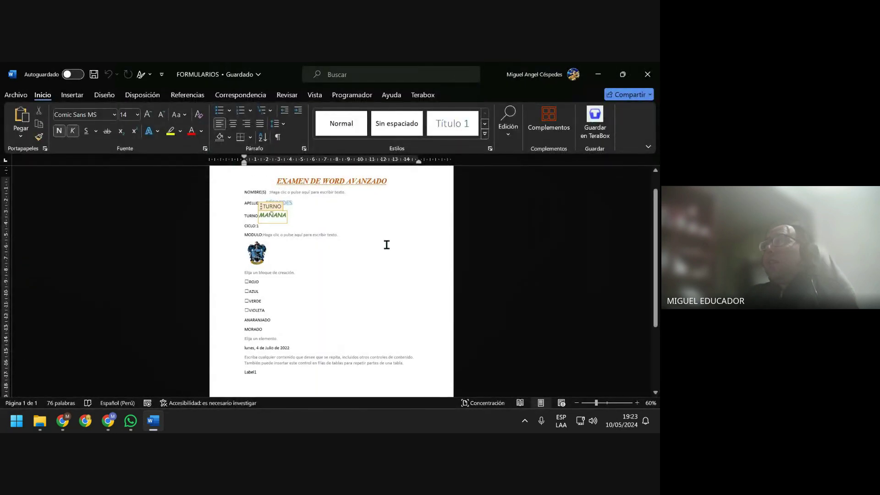
Close FORMULARIOS and open DOCUMENTO_MAESTRO from the Ejercicio_01 folder
left_click(659, 80)
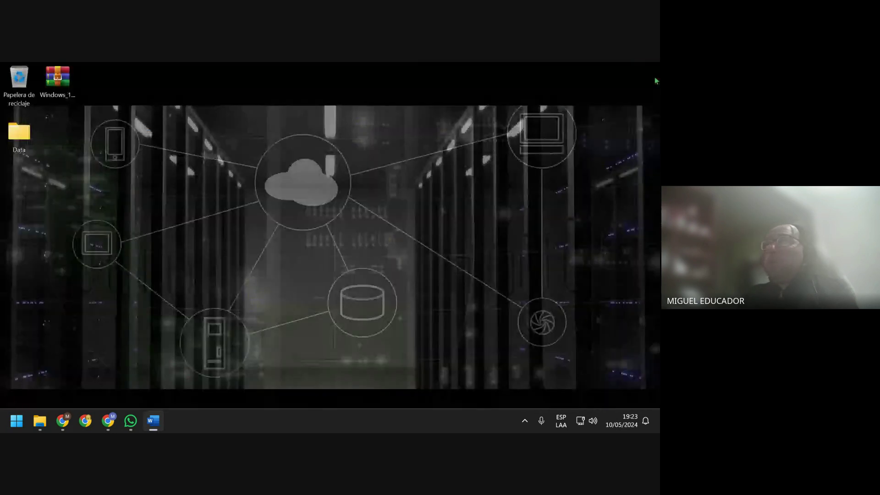
mouse_move(39, 420)
left_click(60, 362)
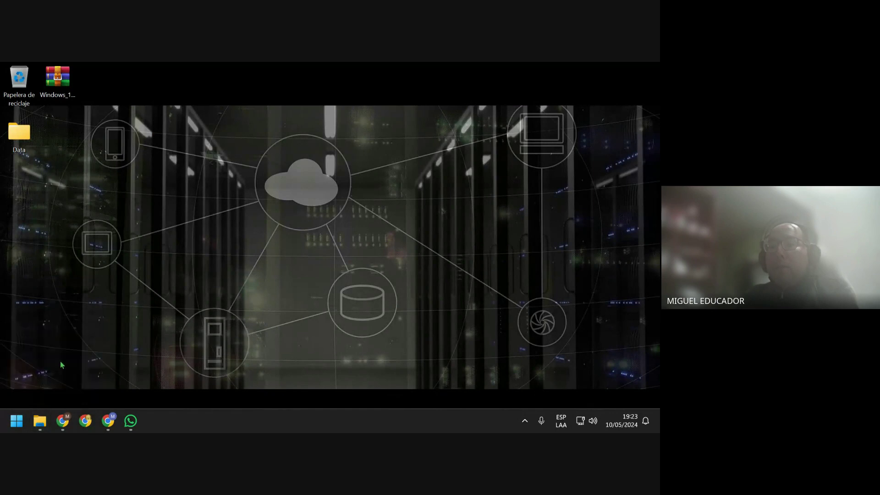
double_click(179, 158)
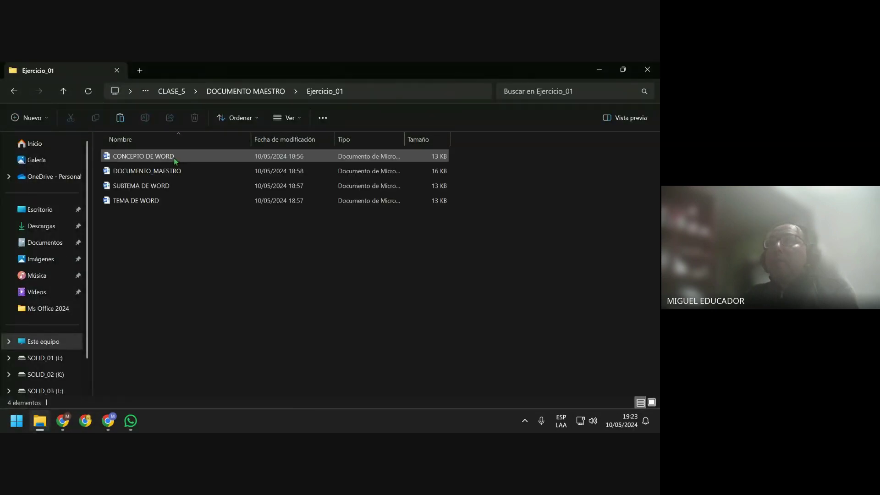
left_click(170, 173)
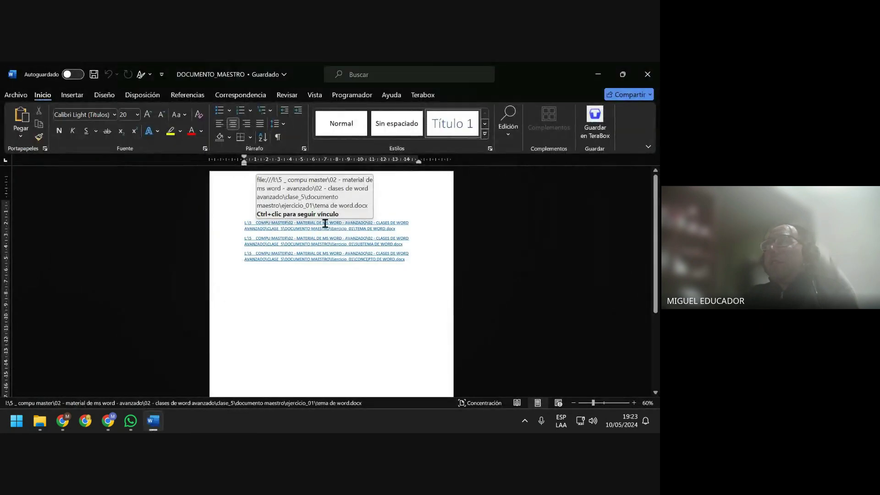
Expand the subdocuments in Outline view, then return to page layout
left_click(315, 95)
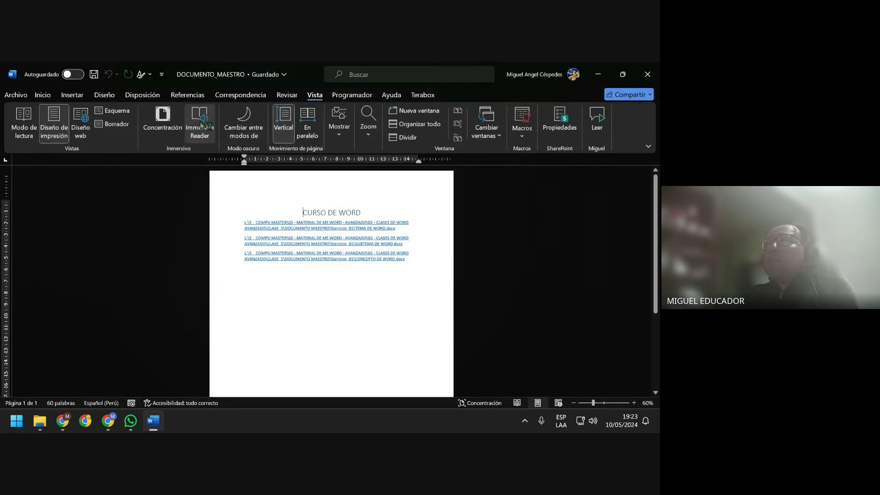
left_click(116, 114)
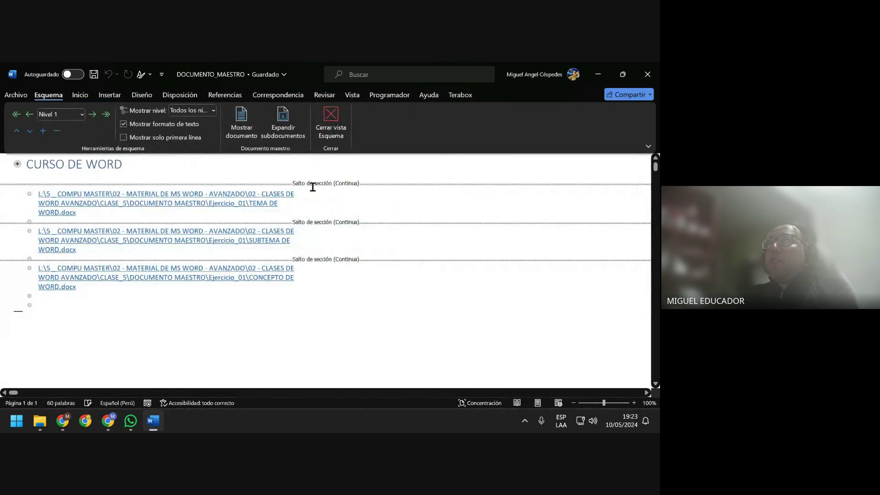
left_click(283, 121)
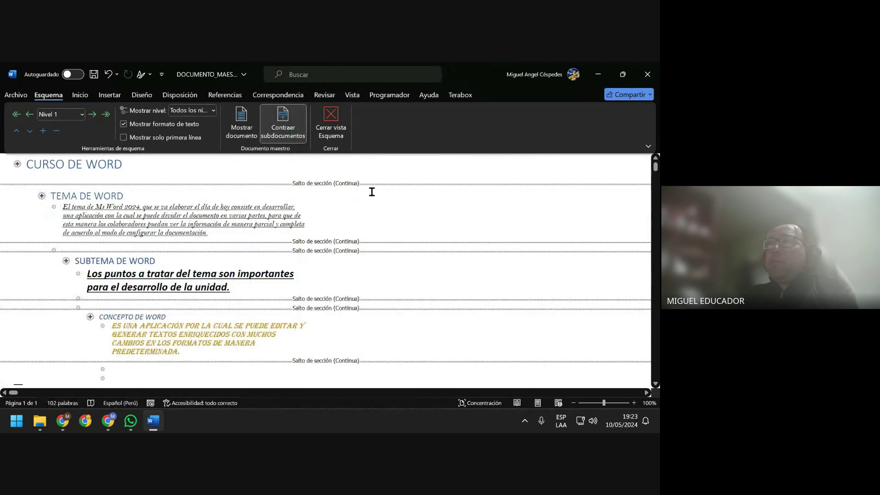
left_click(337, 117)
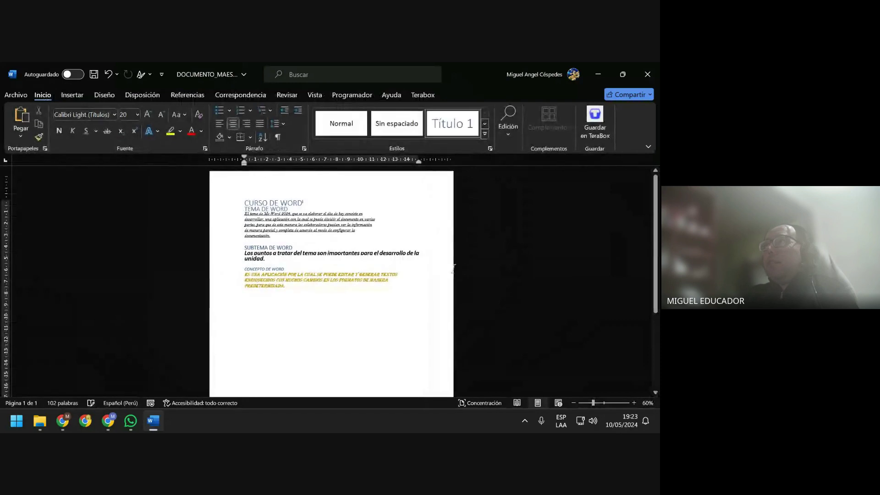
Save DOCUMENTO_MAESTRO to the desktop as a PDF
left_click(362, 327)
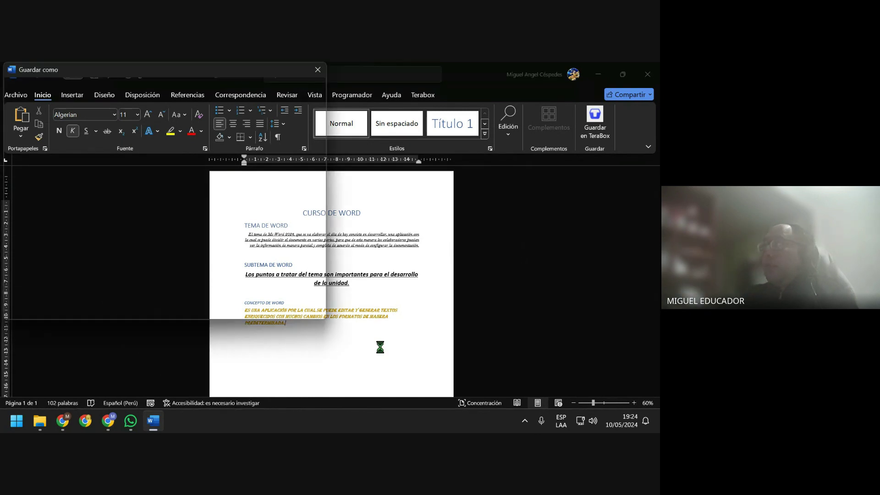
mouse_move(80, 165)
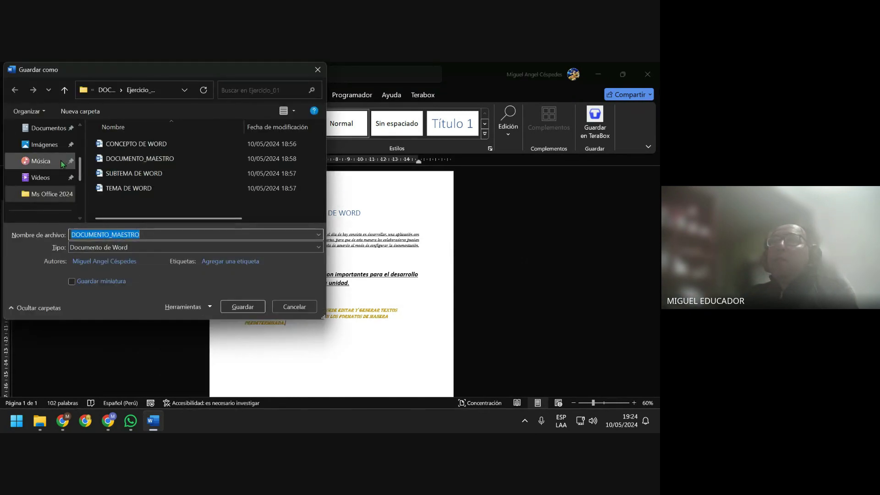
left_click_drag(80, 173, 80, 146)
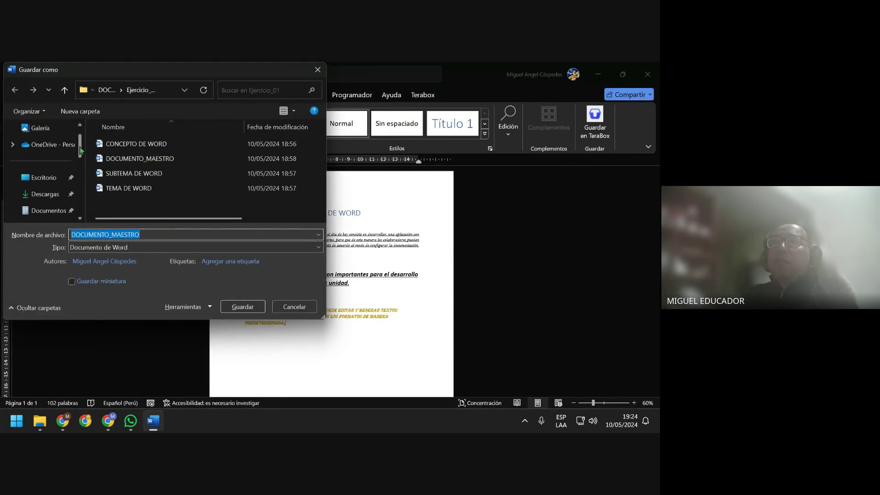
left_click(198, 246)
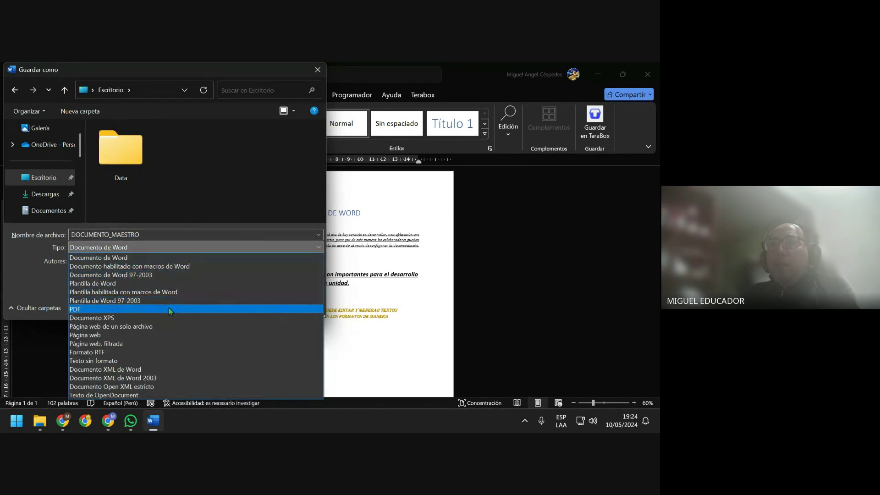
left_click(169, 308)
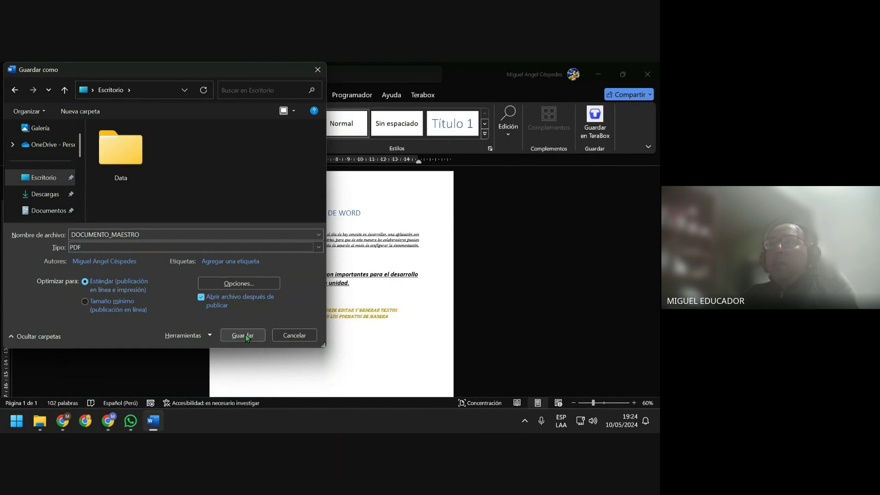
left_click(245, 337)
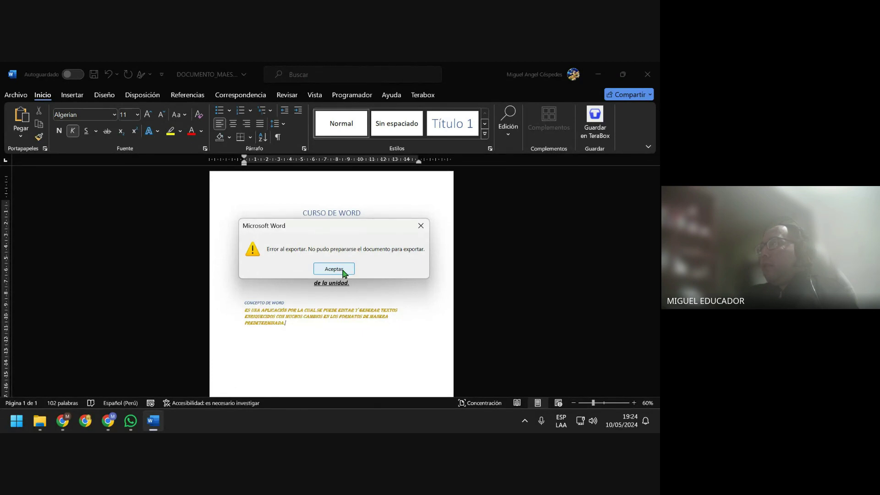
After the export error, keep the text as a recovered document and collapse the ribbon
left_click(343, 270)
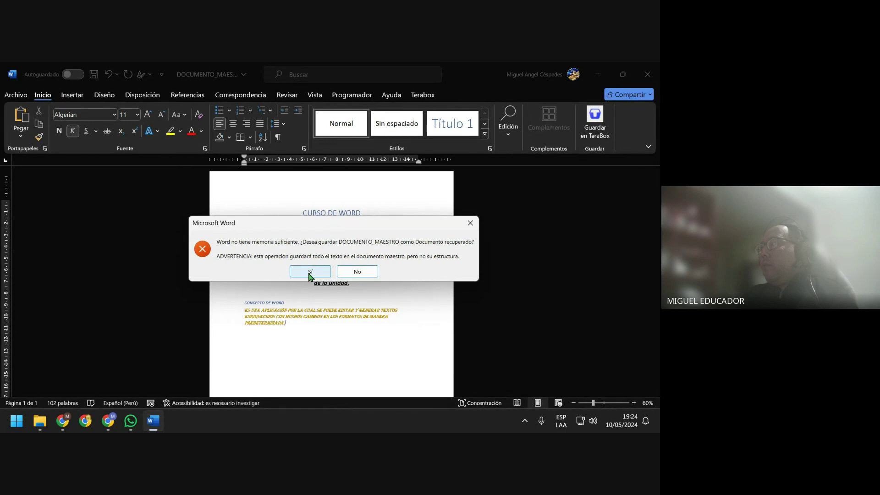
left_click(310, 274)
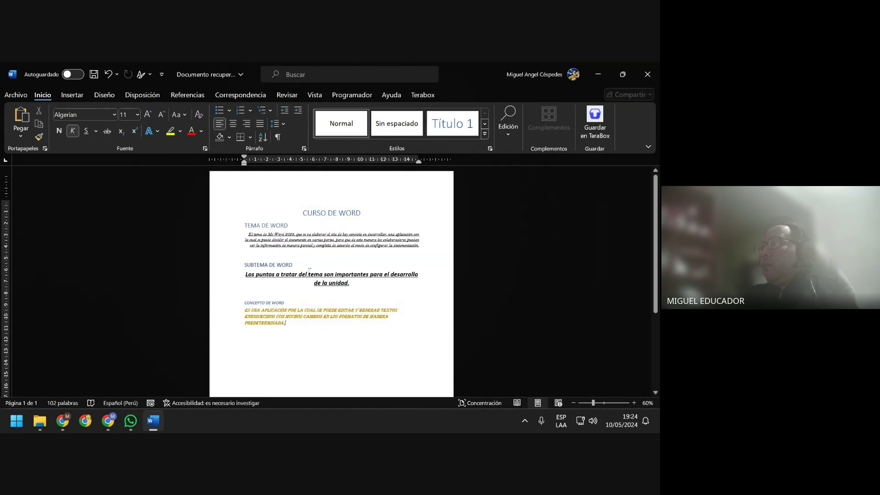
left_click(320, 264)
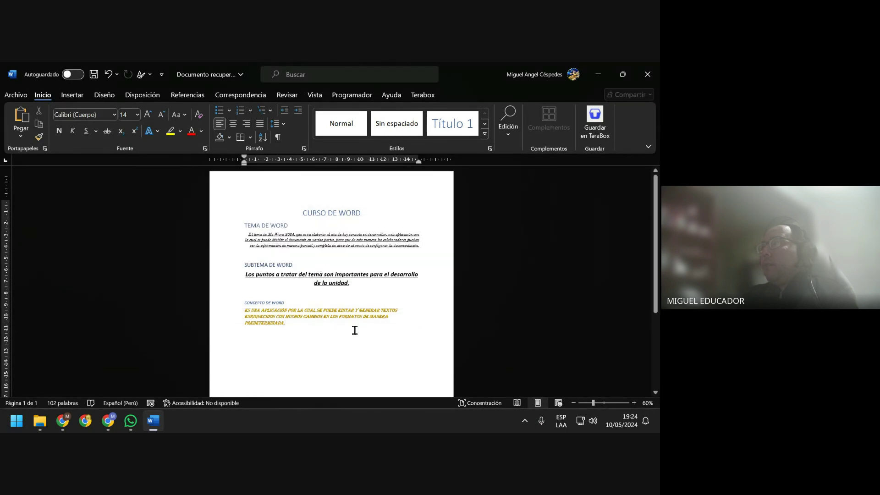
double_click(43, 95)
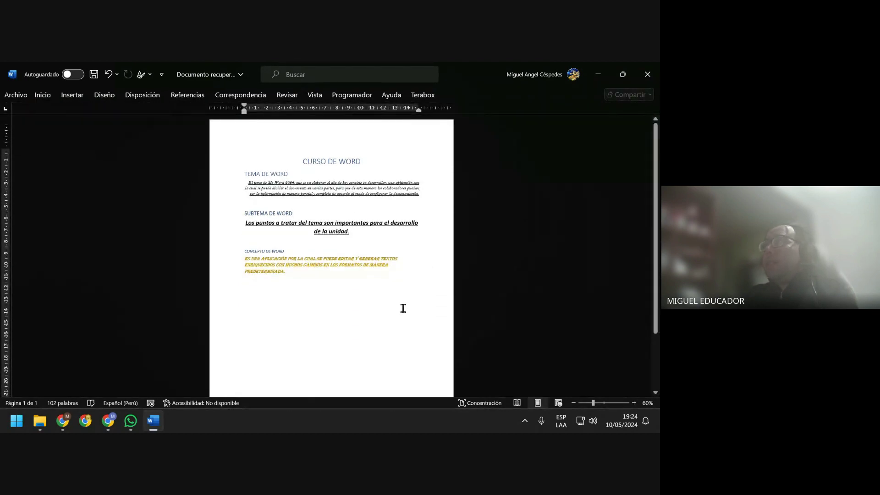
Close the recovered document and open Imágenes > Capturas de pantalla
left_click(647, 74)
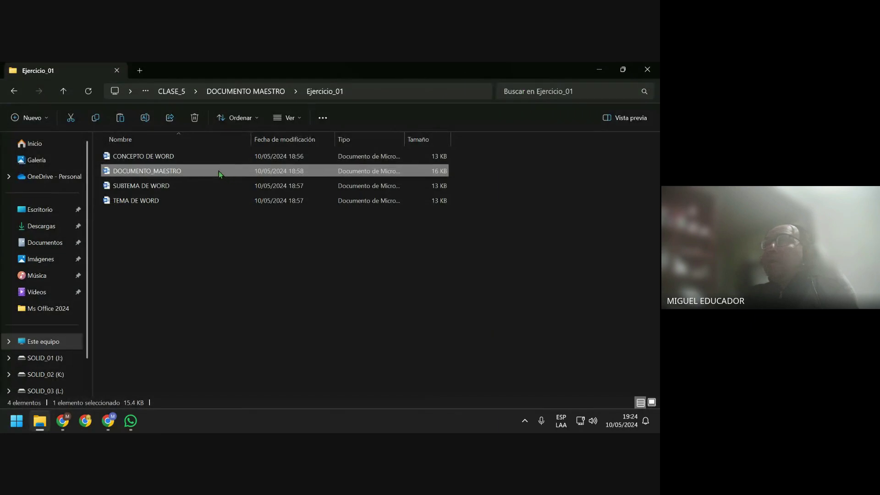
left_click(252, 90)
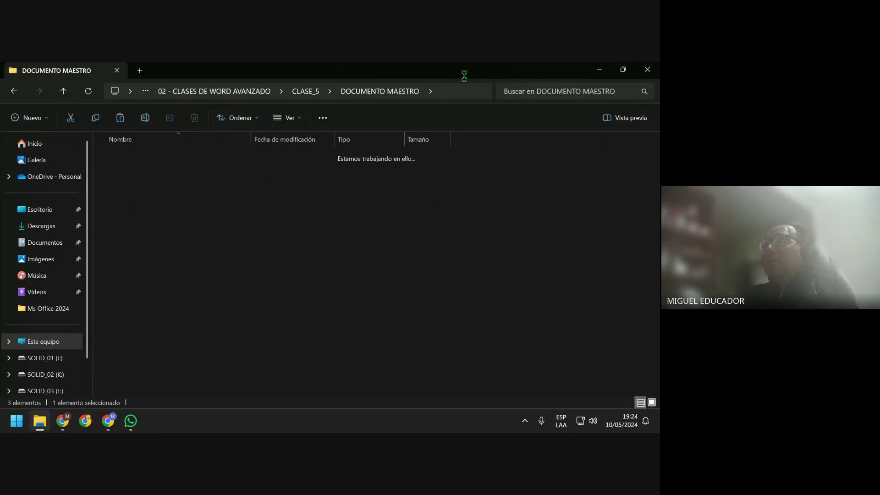
left_click(600, 69)
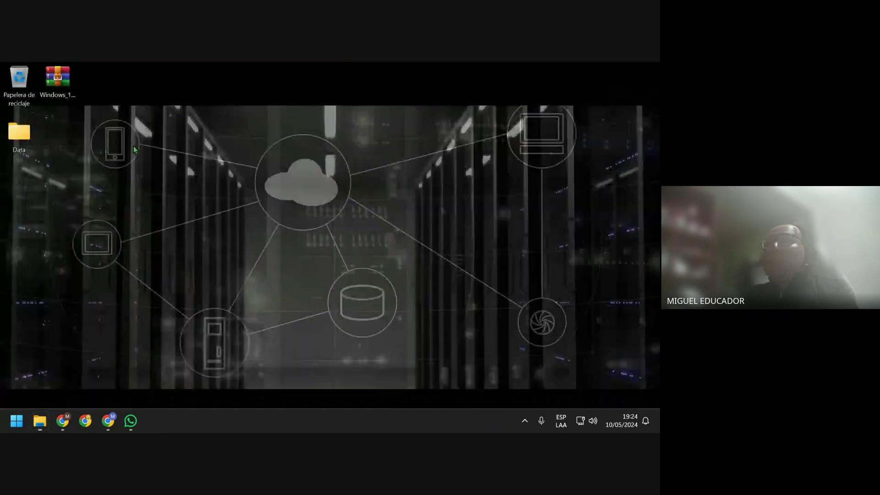
right_click(149, 126)
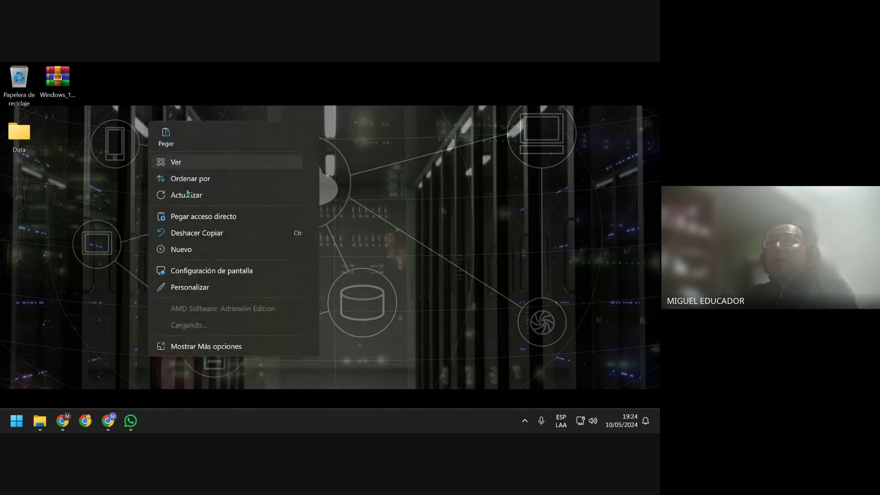
left_click(151, 209)
double_click(24, 137)
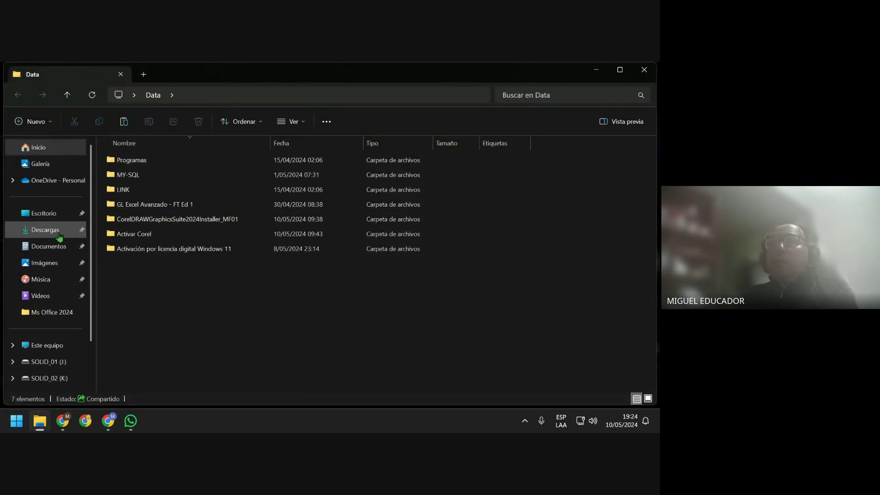
left_click(46, 263)
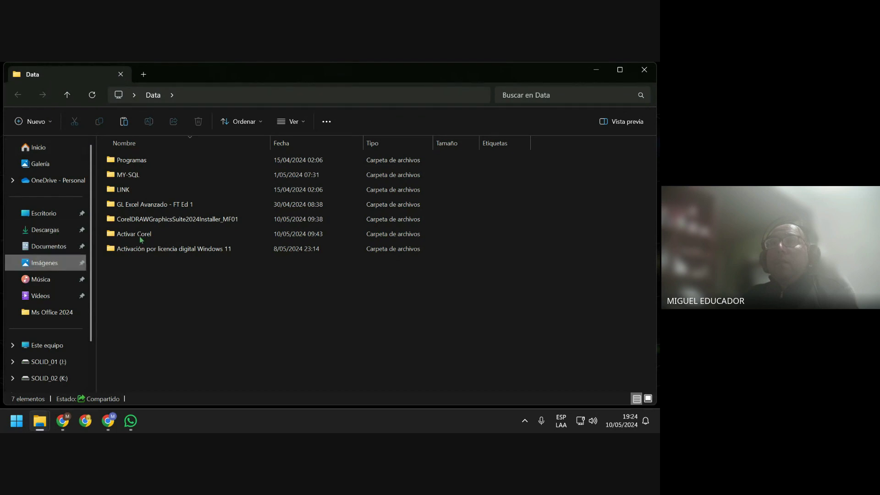
left_click(198, 176)
double_click(199, 176)
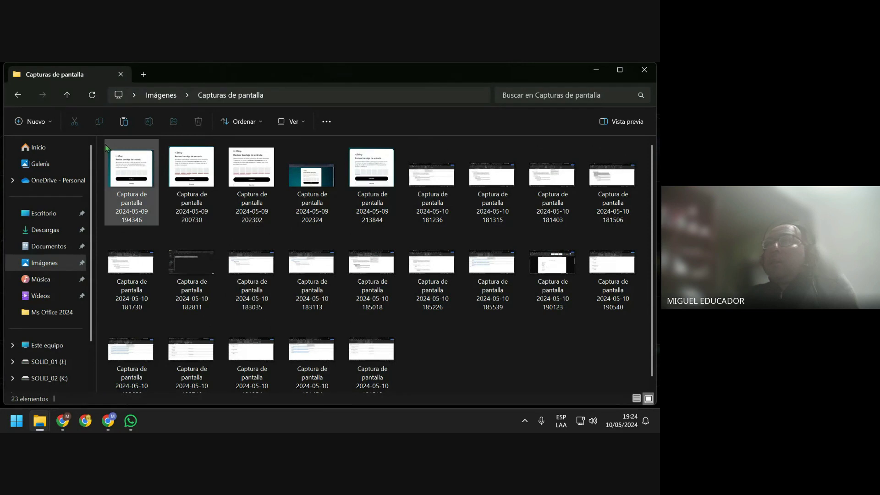
Permanently delete the five 2024-05-09 screenshots, then cut all 18 remaining ones
left_click_drag(98, 140, 374, 185)
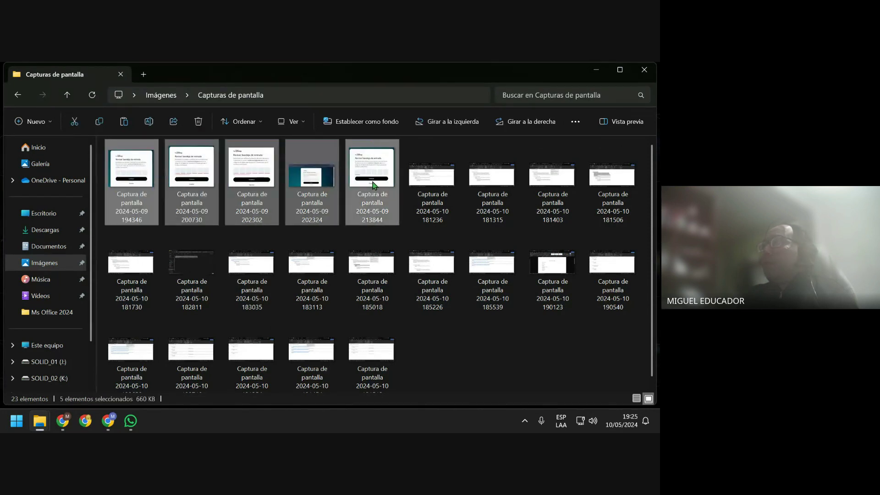
key("shift+Delete")
key("Return")
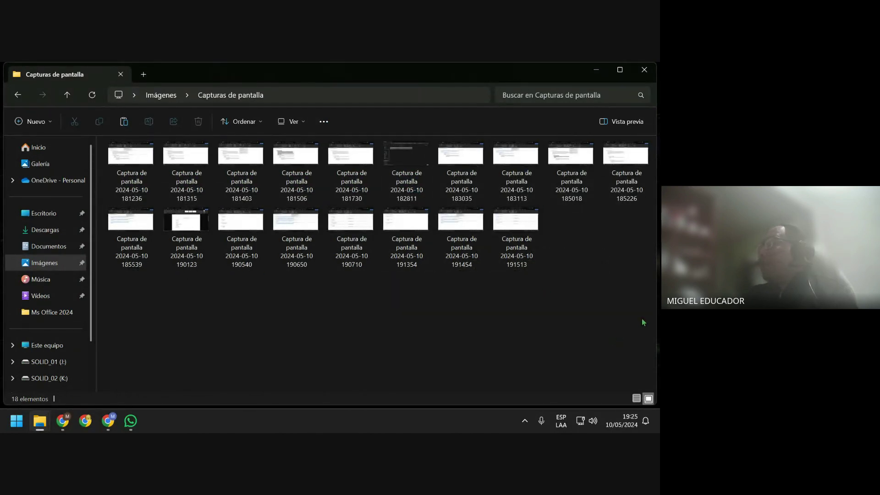
left_click_drag(647, 334, 140, 153)
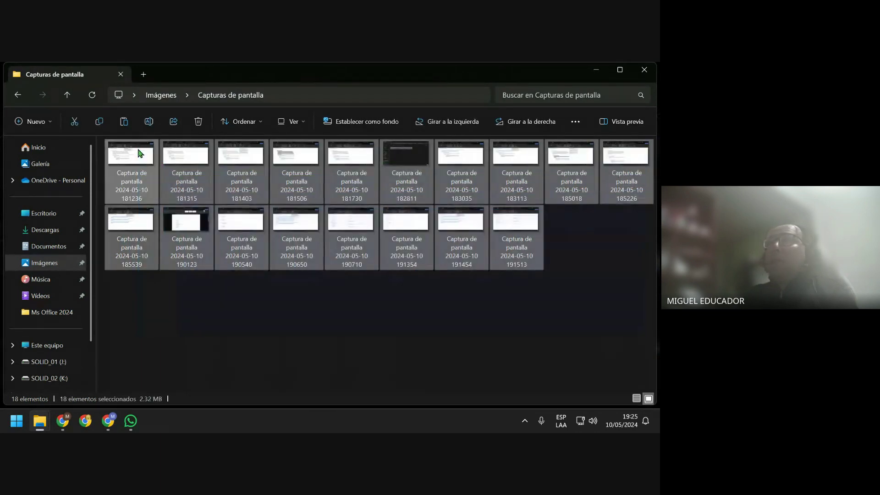
right_click(143, 157)
left_click(154, 133)
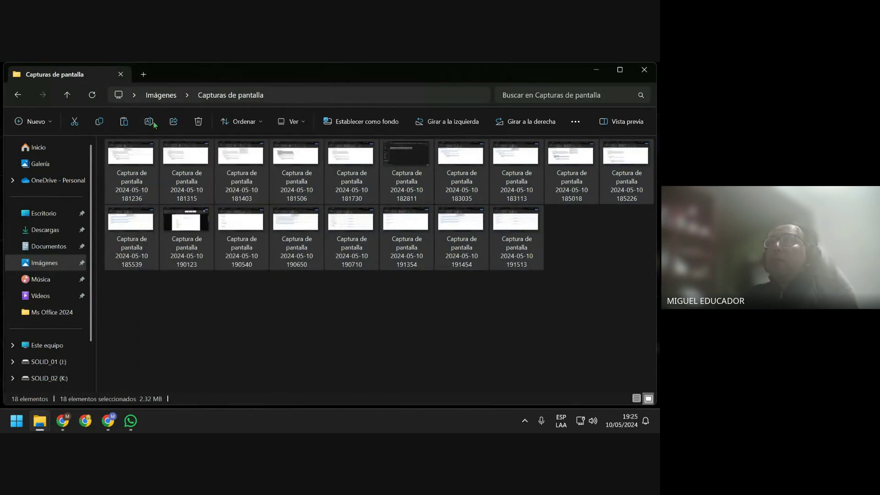
left_click(644, 69)
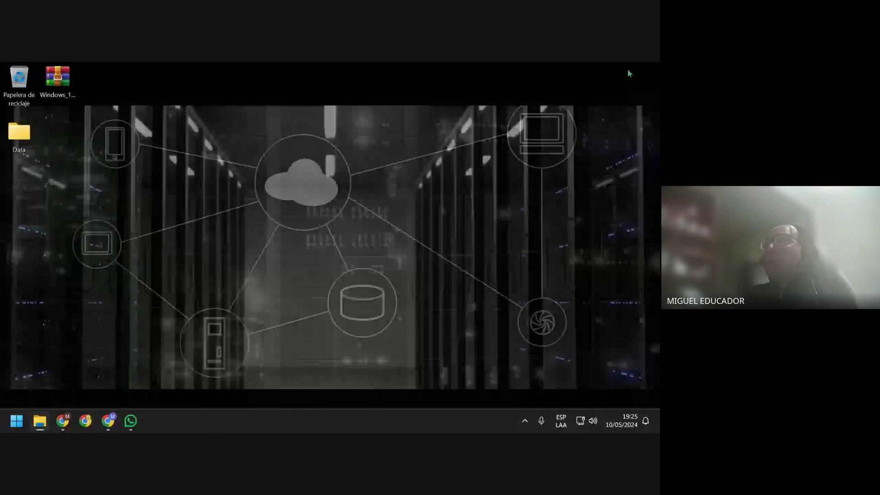
Create a desktop folder named 'DESARROLLO DE CREACIÓN DE DOCUMENTO MAESTRO' and open it
right_click(35, 189)
mouse_move(68, 266)
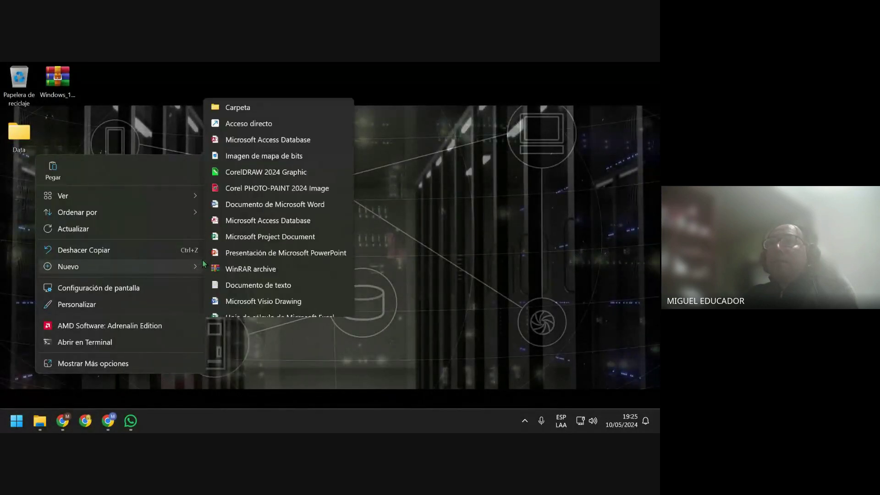
left_click(256, 72)
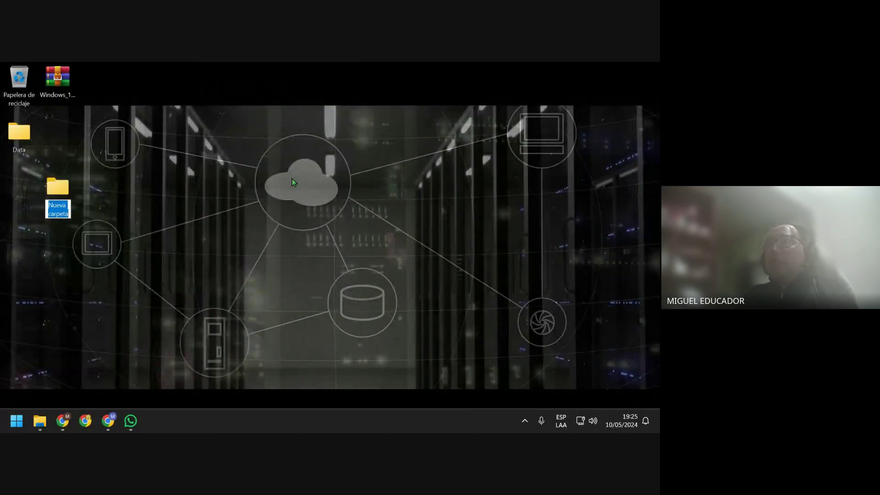
type("PASO")
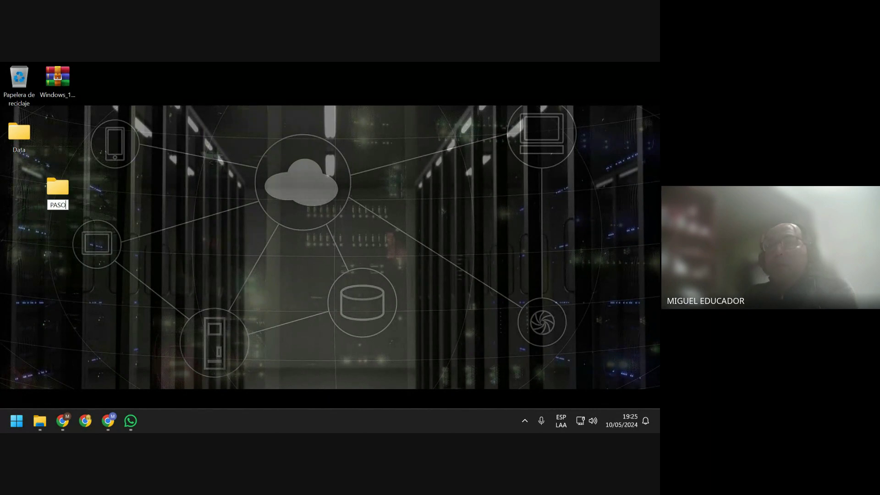
type("S PARA")
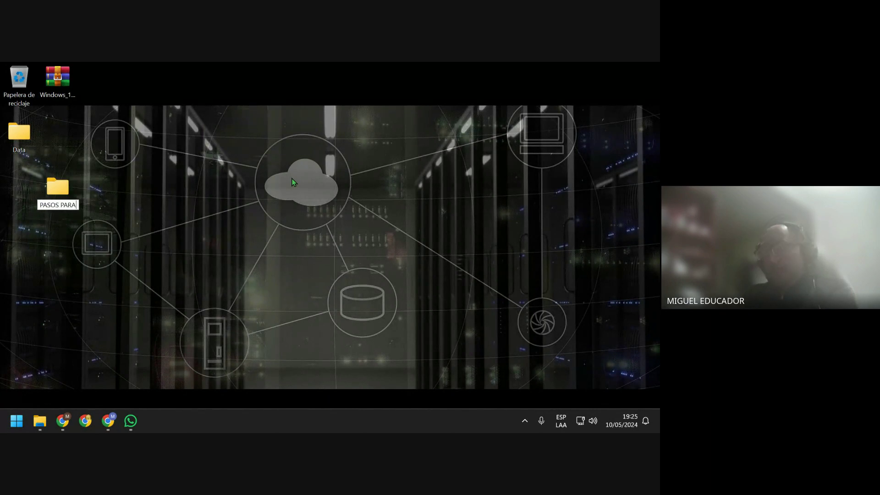
key("BackSpace")
key("BackSpace")
key("BackSpace")
key("BackSpace")
key("BackSpace")
key("BackSpace")
type("DESARR")
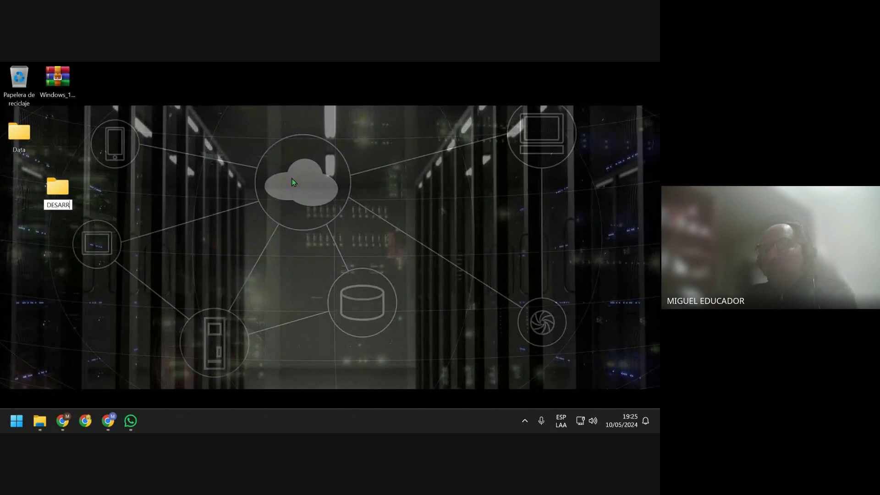
type("OLLO DE CR")
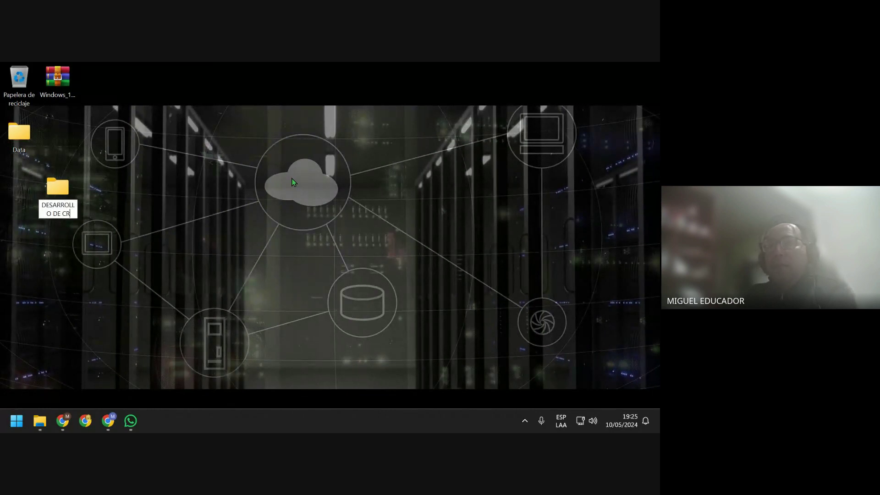
type("EAC")
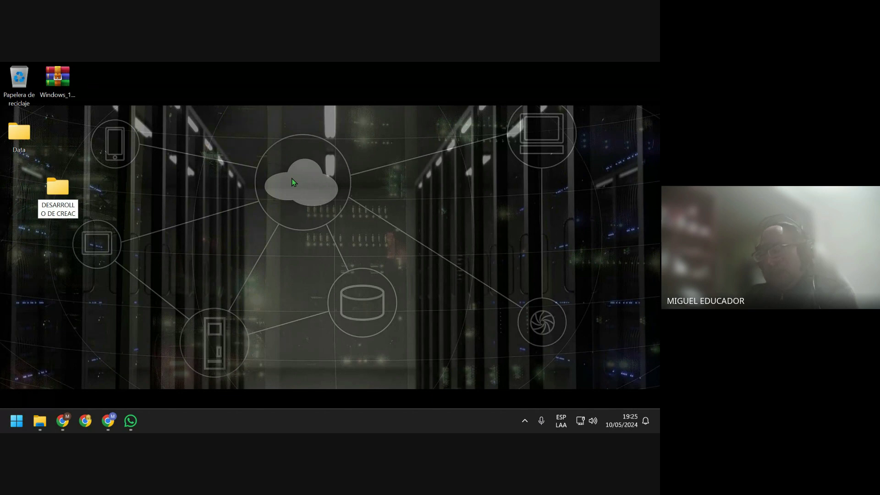
type("IÓN DE D")
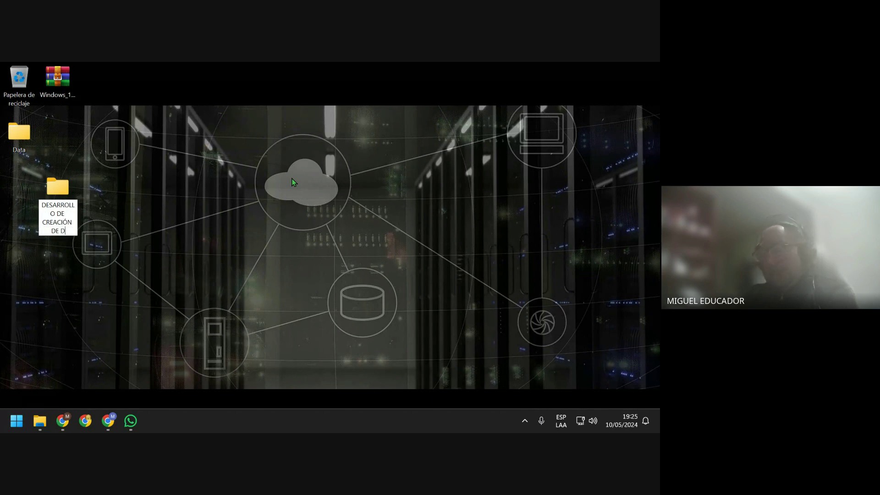
type("OCUMENTO")
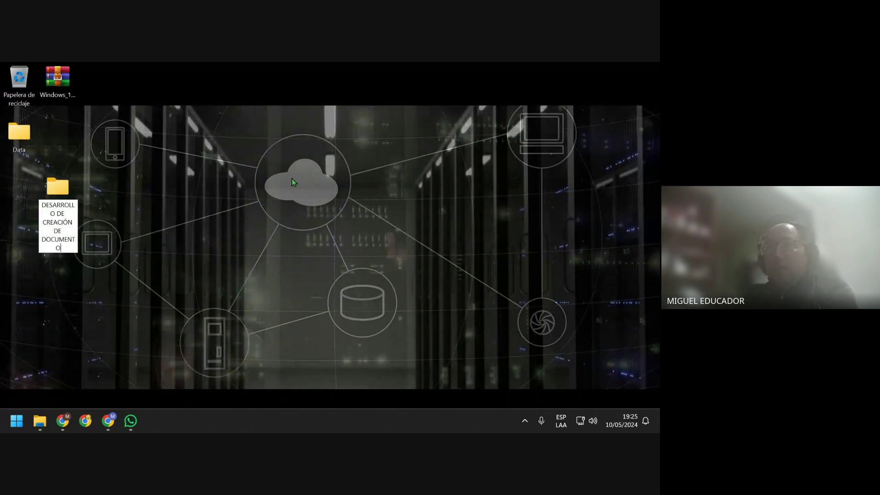
type(" MAESTRO")
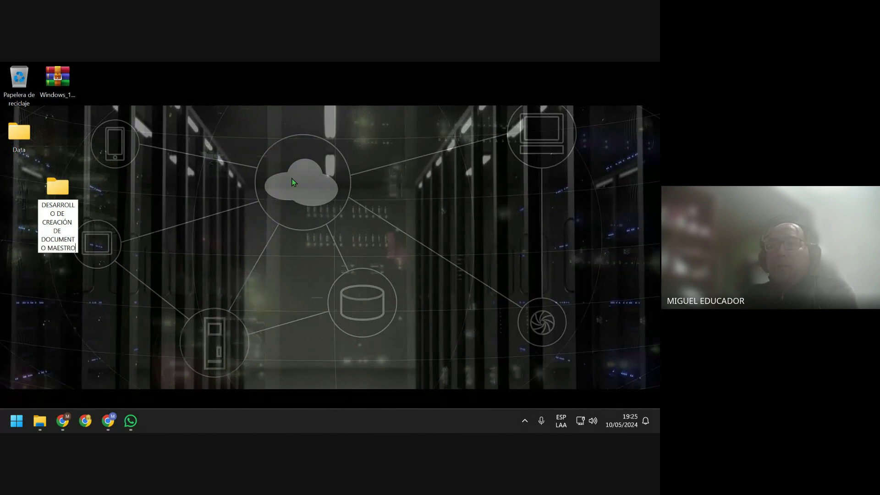
key("Return")
key("Return")
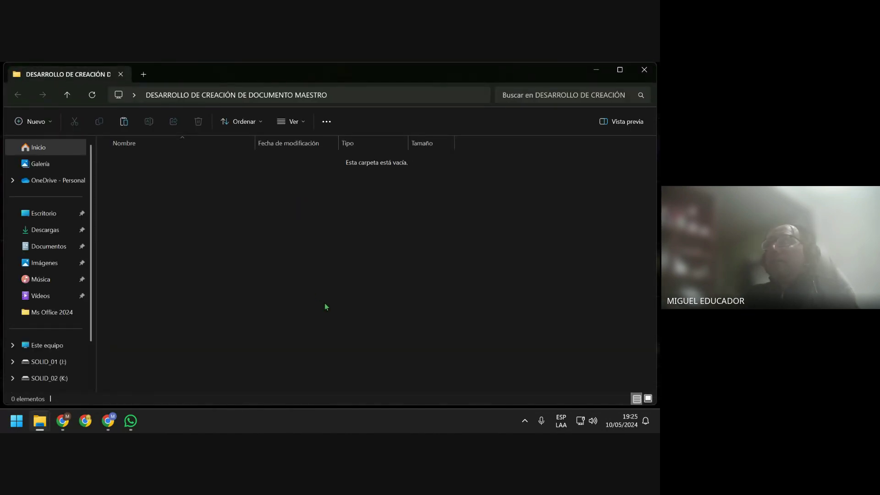
Paste the 18 screenshots into the folder, close it, and move it to the desktop's first column
key("ctrl+v")
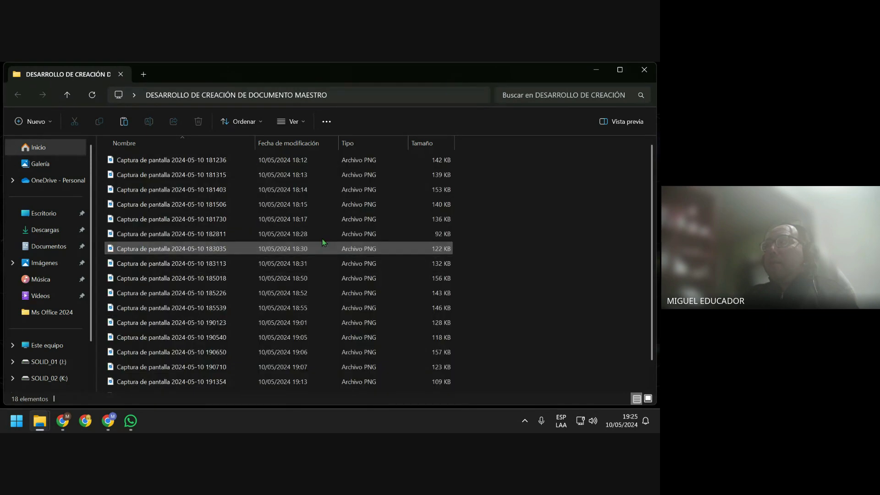
left_click(644, 69)
left_click_drag(70, 194, 31, 194)
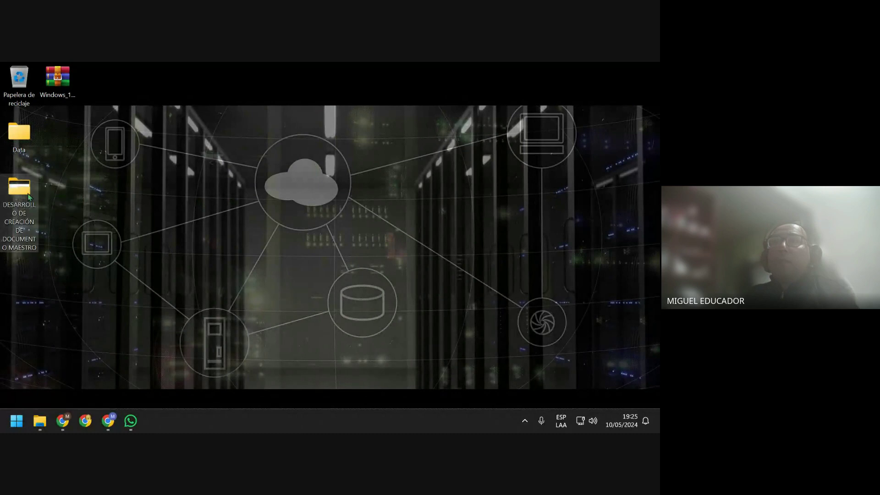
Open Google Drive in a new tab and navigate down to the SESION_DE_CLASE_05 folder
left_click(64, 401)
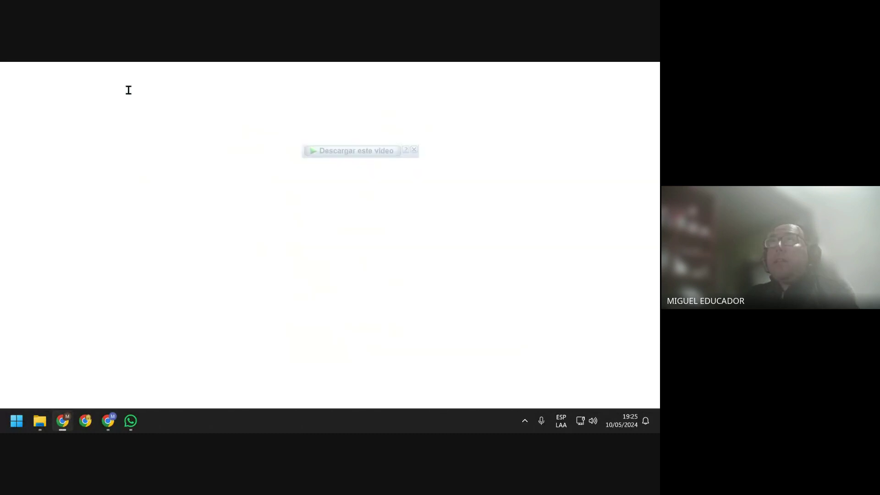
key("ctrl+t")
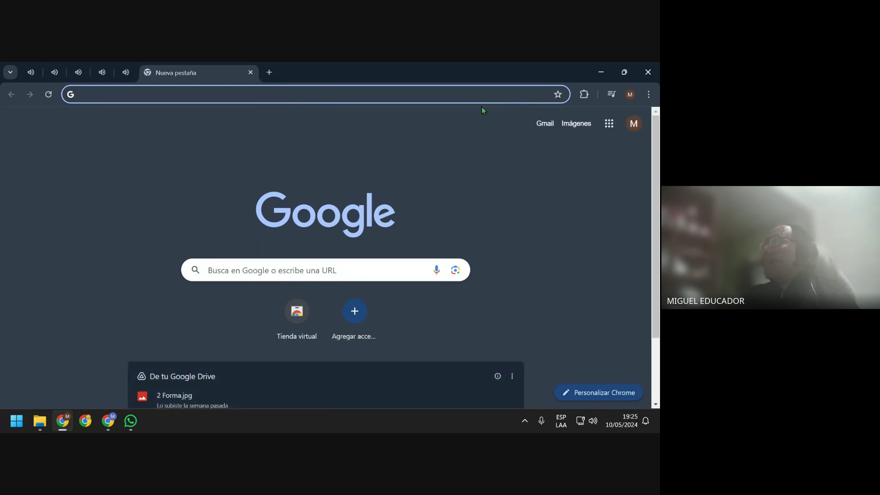
left_click(609, 123)
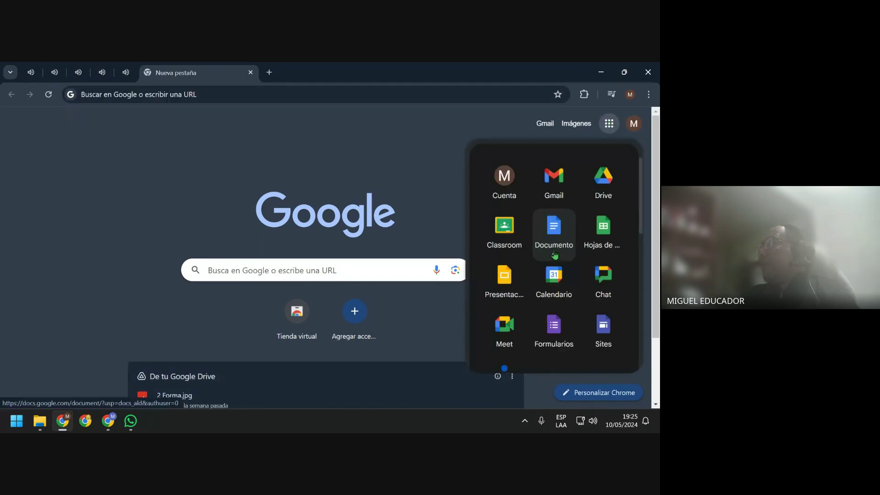
left_click(603, 178)
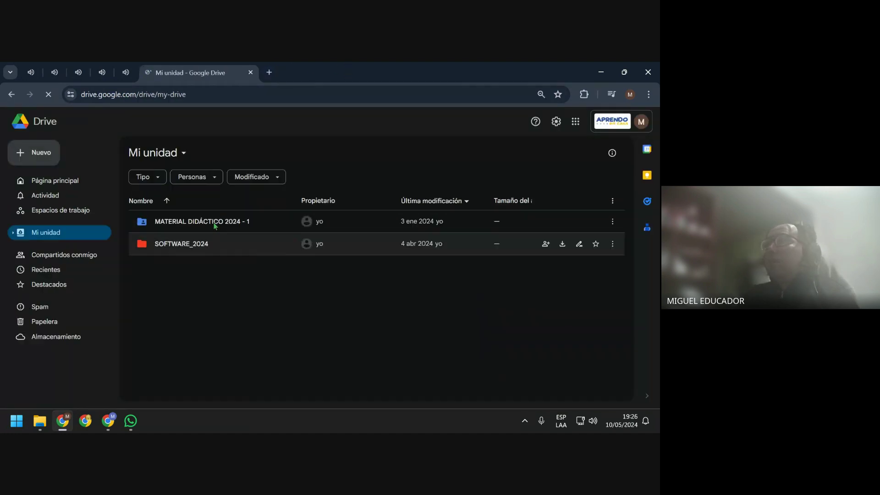
double_click(219, 223)
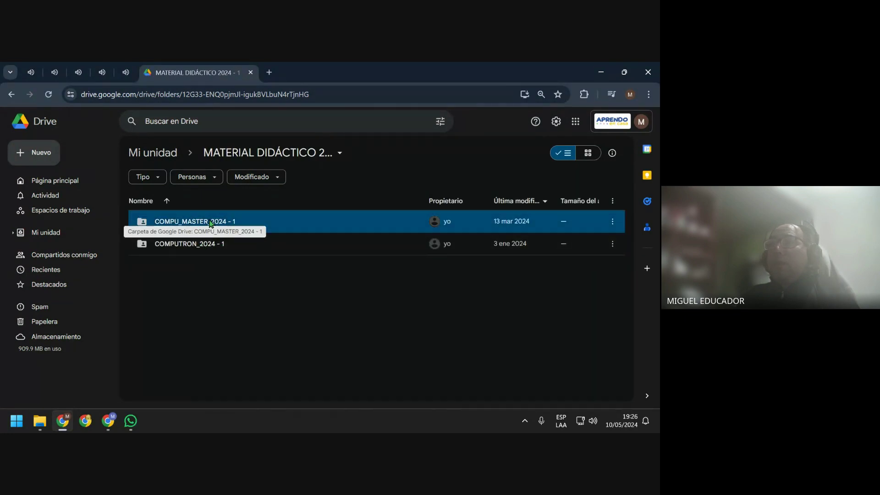
double_click(209, 222)
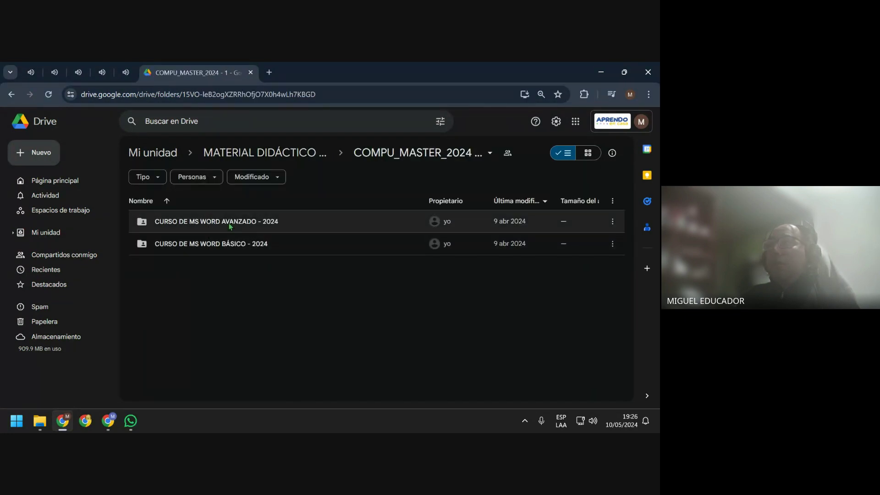
double_click(230, 224)
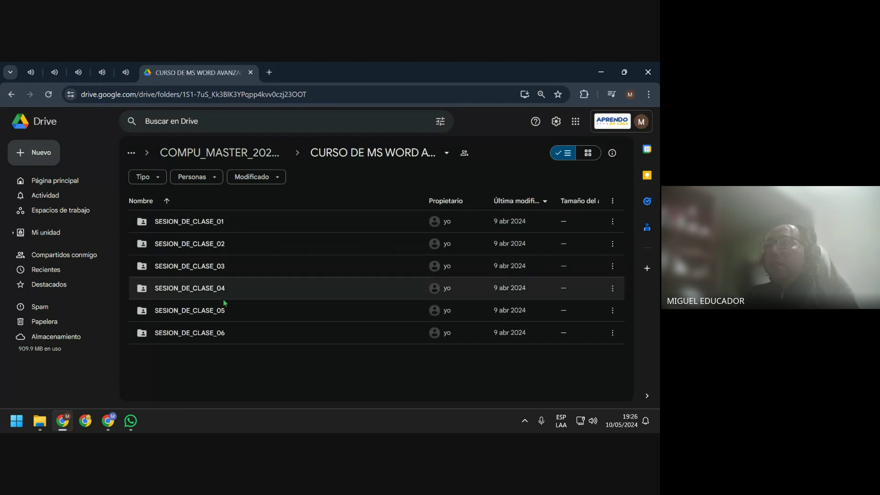
double_click(218, 313)
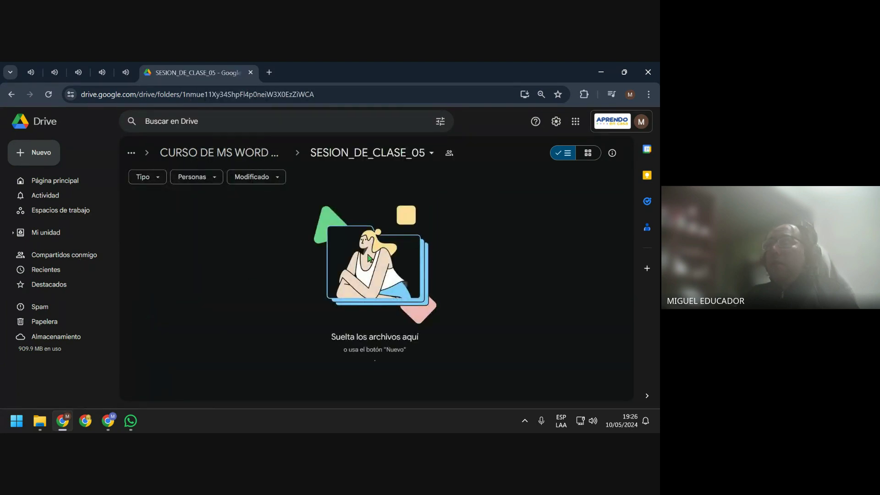
Upload the DESARROLLO DE CREACIÓN DE DOCUMENTO MAESTRO folder with its 18 files there
right_click(225, 224)
left_click(291, 269)
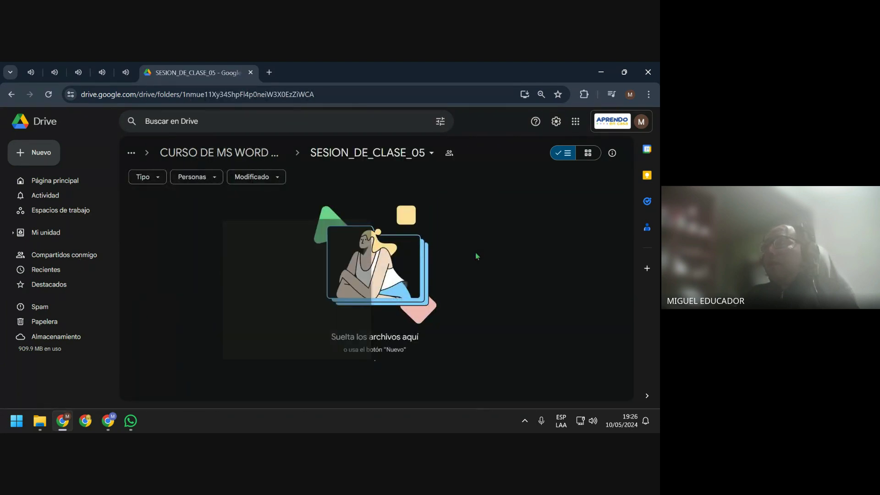
left_click(290, 236)
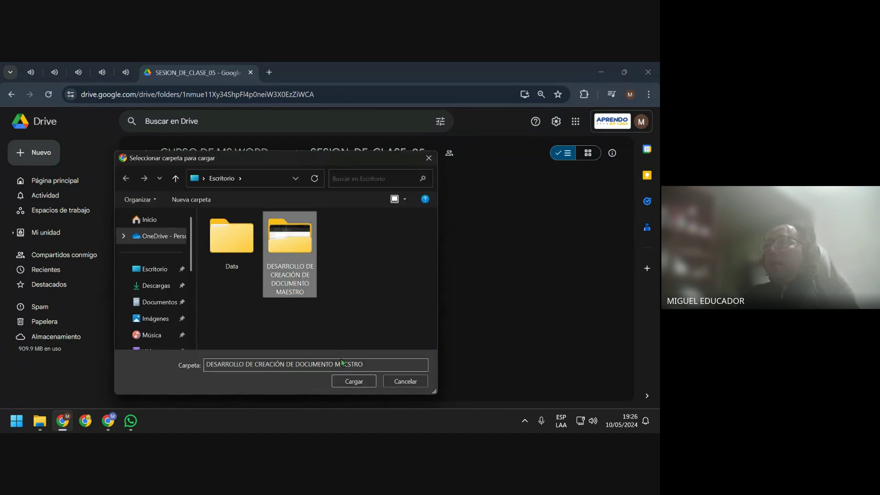
left_click(354, 381)
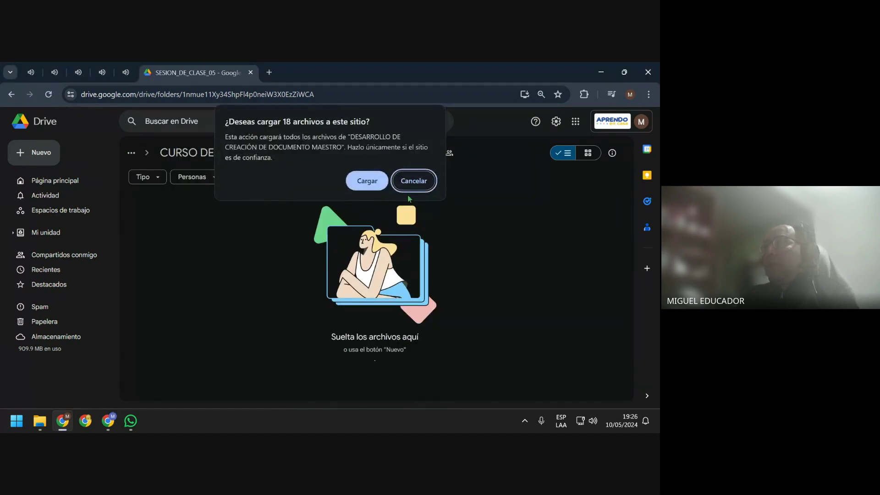
left_click(363, 182)
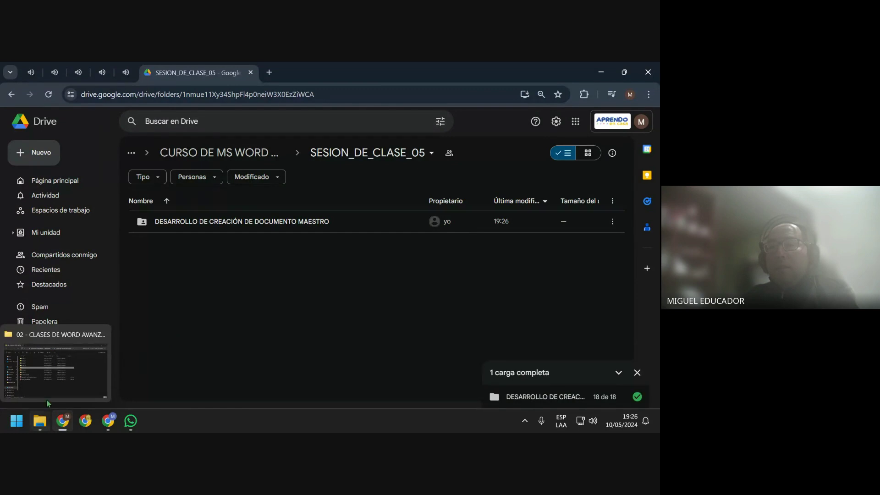
left_click(48, 399)
Open the Manual-de-citación-APA-v7 PDF from CLASE_6 and scroll through its table of contents
double_click(186, 233)
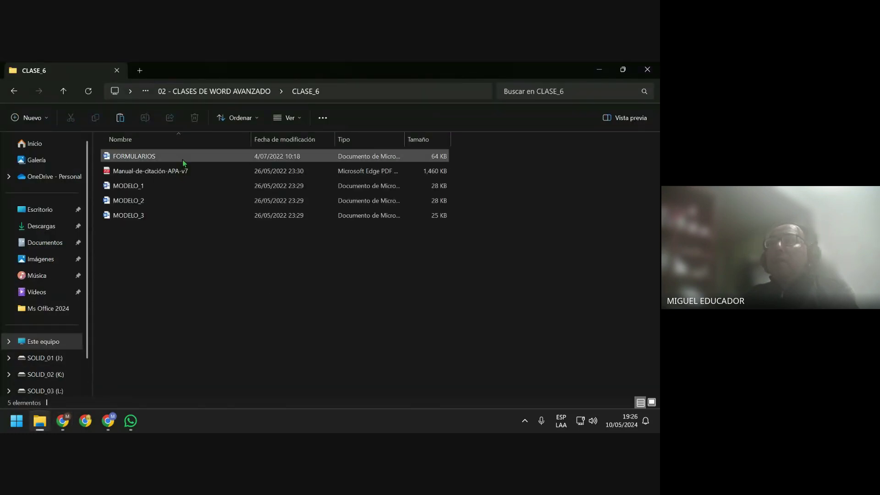
left_click(179, 171)
double_click(180, 172)
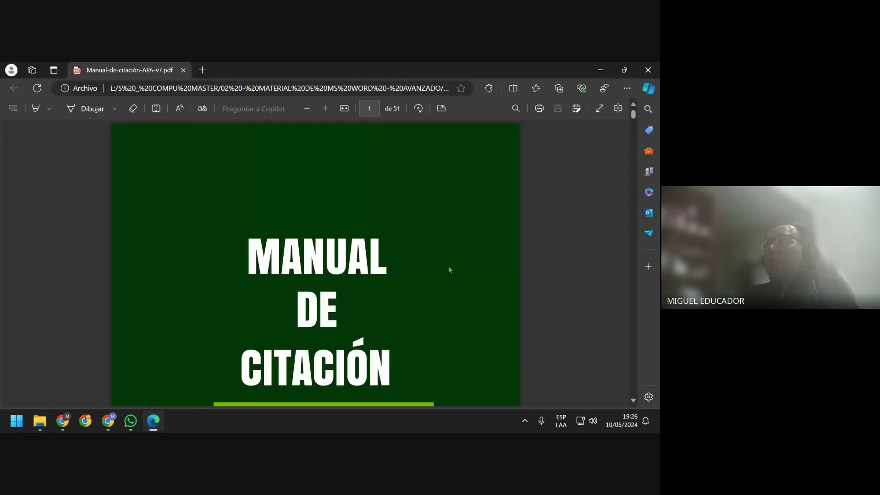
scroll(448, 266, "down", 2)
scroll(448, 270, "down", 3)
scroll(451, 280, "down", 1)
scroll(451, 284, "down", 1)
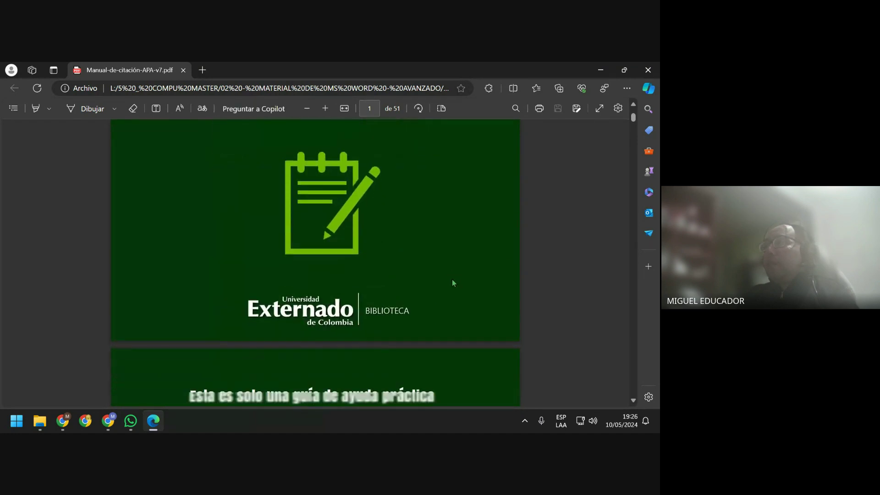
scroll(452, 282, "down", 2)
scroll(452, 281, "down", 2)
scroll(454, 281, "down", 3)
scroll(453, 282, "down", 1)
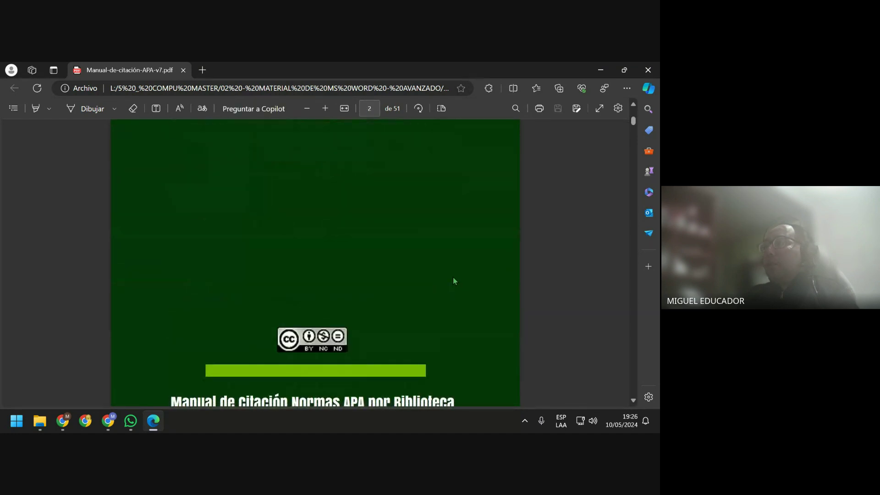
scroll(453, 277, "down", 3)
scroll(454, 277, "down", 2)
scroll(456, 279, "down", 3)
scroll(456, 277, "down", 2)
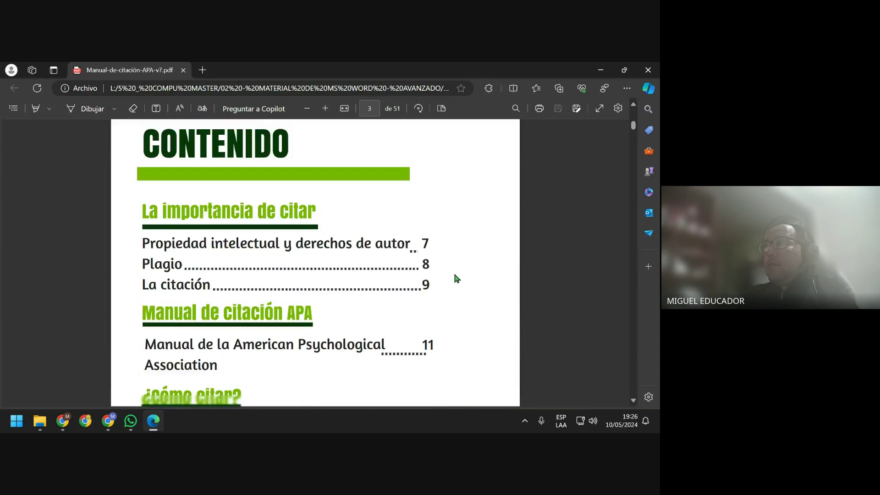
scroll(453, 271, "down", 3)
scroll(453, 271, "down", 1)
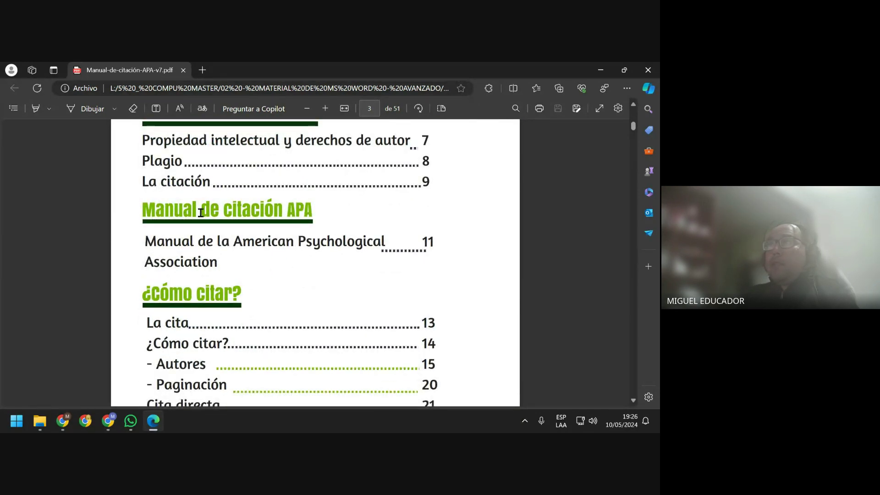
scroll(310, 301, "down", 1)
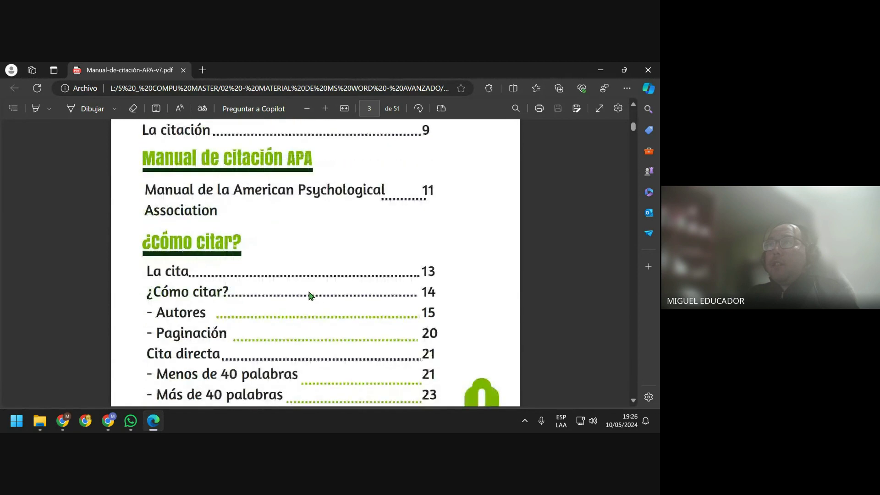
scroll(308, 295, "down", 2)
scroll(309, 294, "down", 2)
scroll(308, 295, "down", 2)
scroll(311, 295, "down", 2)
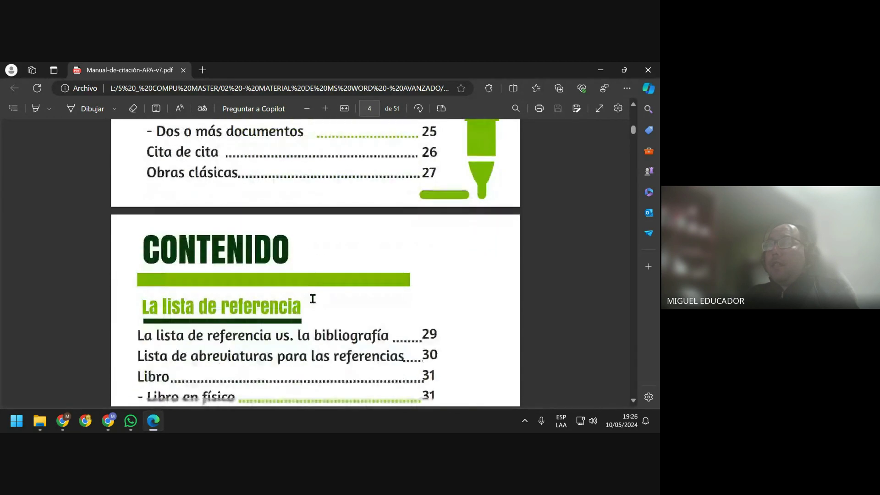
scroll(311, 298, "down", 3)
scroll(312, 300, "down", 2)
scroll(315, 304, "down", 1)
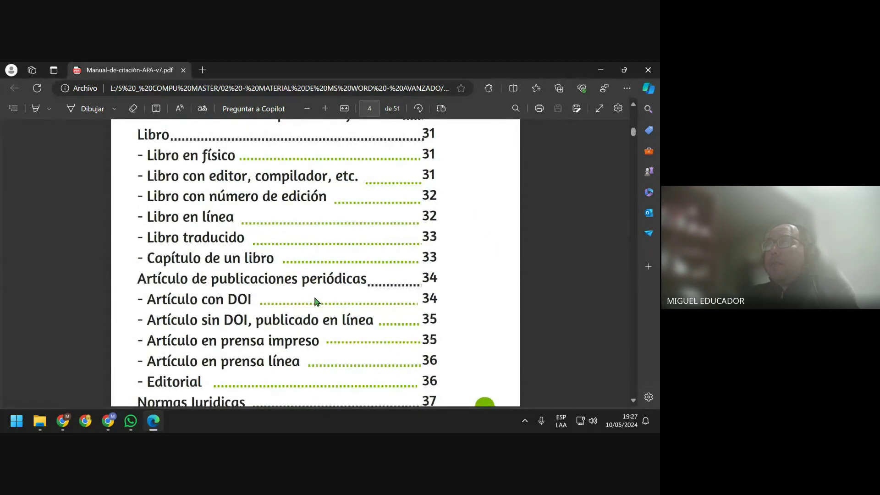
scroll(315, 301, "down", 1)
scroll(315, 301, "down", 2)
scroll(315, 301, "down", 2)
scroll(315, 301, "down", 2)
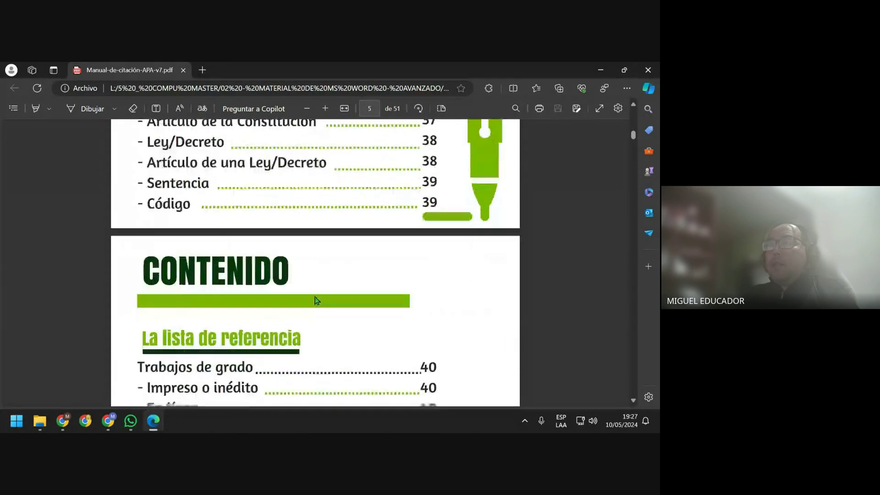
scroll(314, 301, "down", 2)
scroll(314, 300, "down", 1)
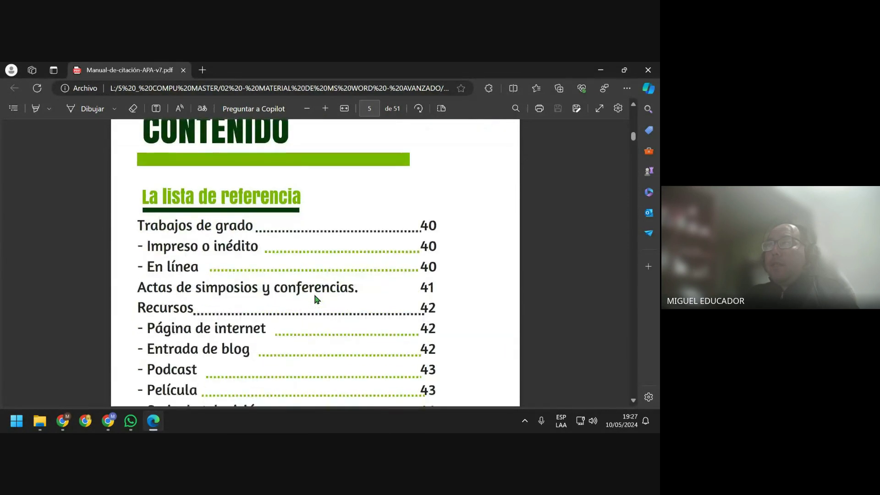
scroll(315, 300, "down", 1)
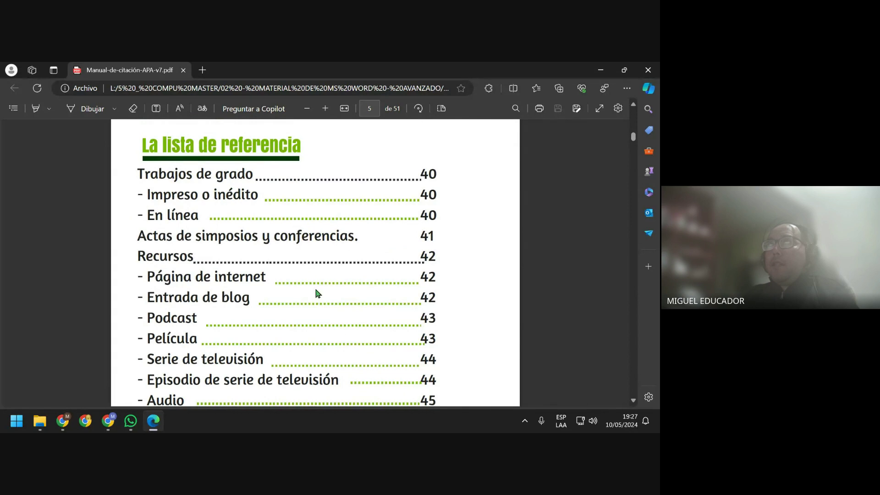
scroll(315, 291, "down", 1)
scroll(315, 289, "down", 4)
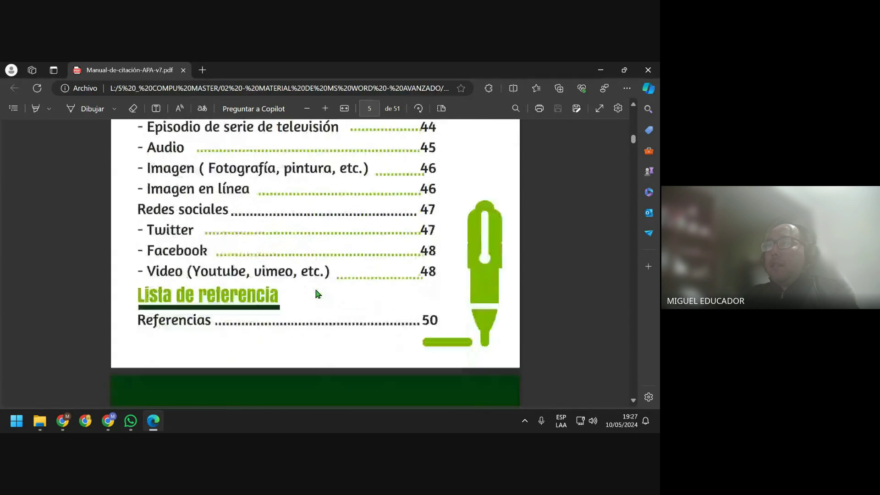
Close the APA manual and launch Word by searching 'WORD' from Start
left_click(650, 69)
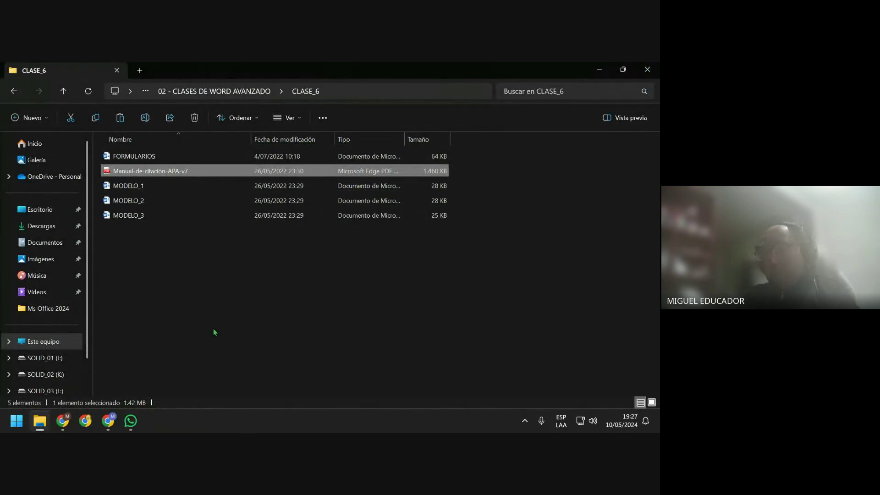
key("super")
type("WO")
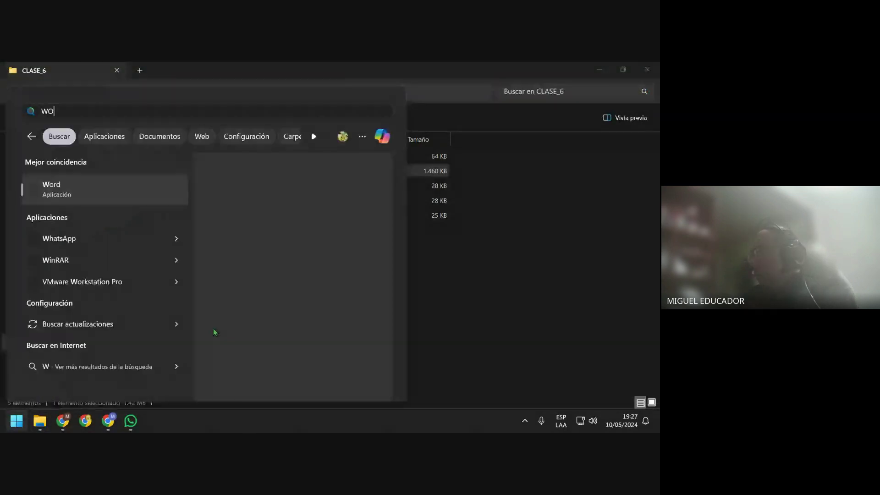
type("RD")
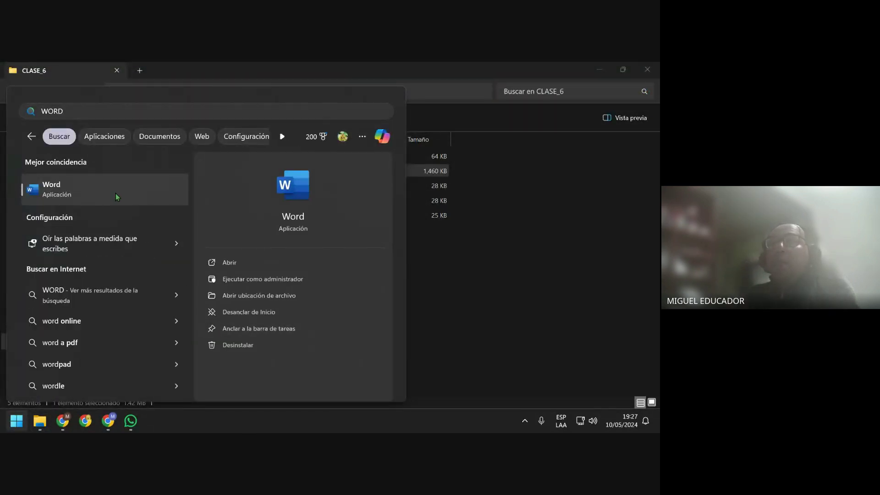
left_click(116, 194)
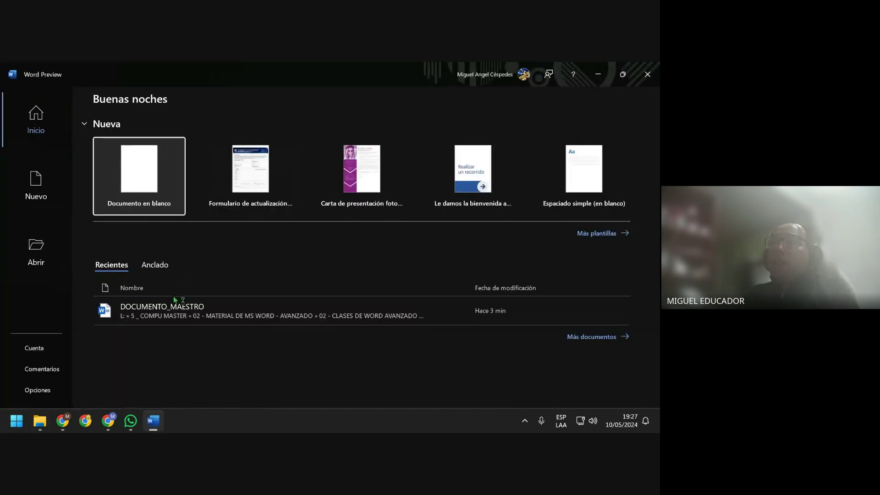
Remove DOCUMENTO_MAESTRO from recent documents, start a blank document, and show Referencias with APA style
right_click(177, 313)
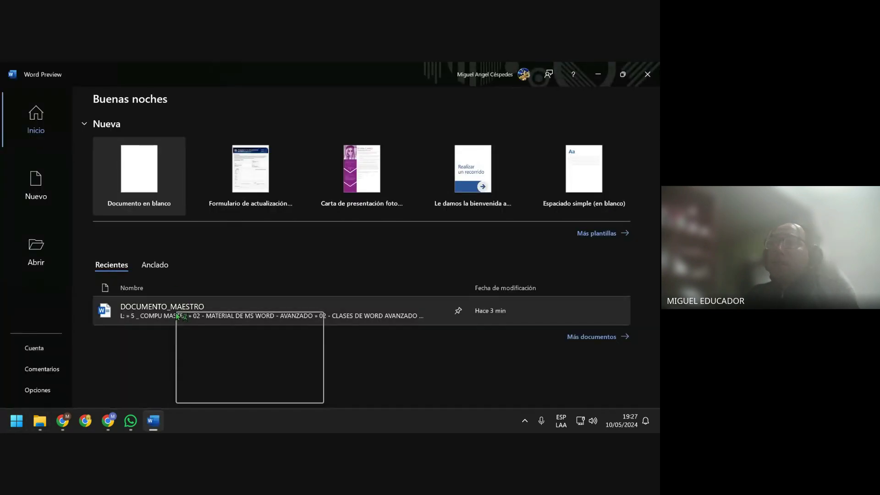
left_click(236, 396)
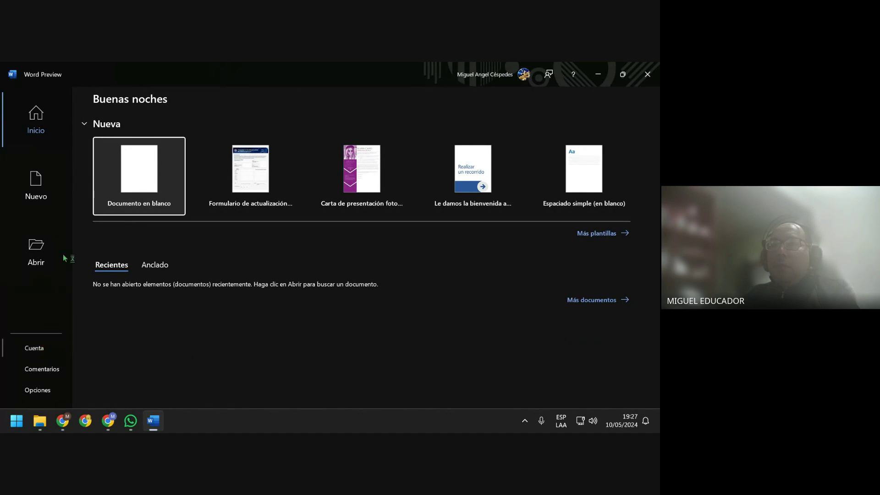
left_click(146, 166)
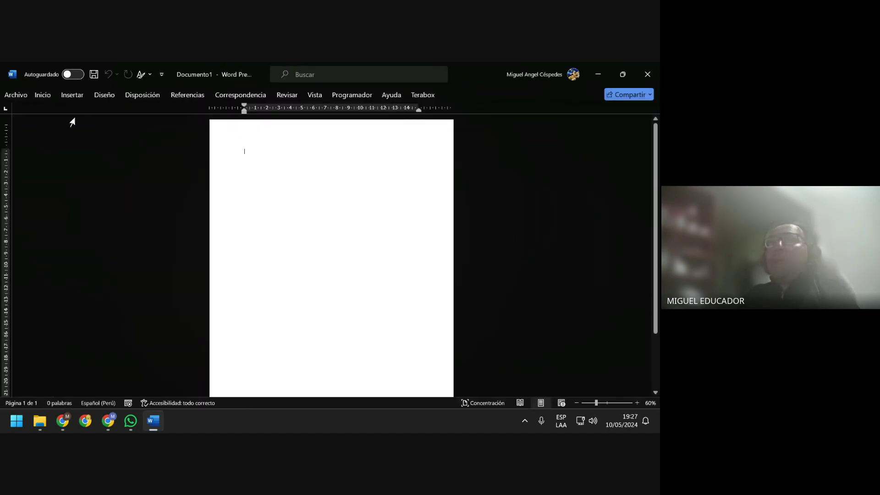
scroll(293, 215, "up", 2)
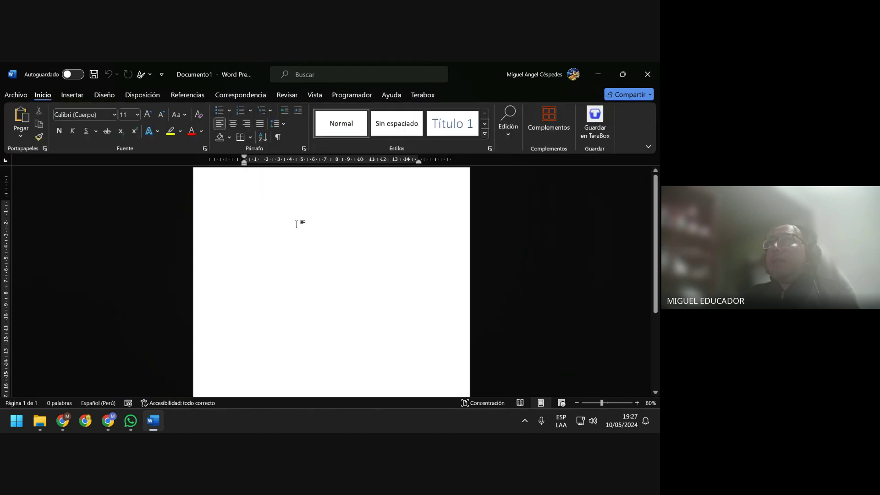
left_click(197, 97)
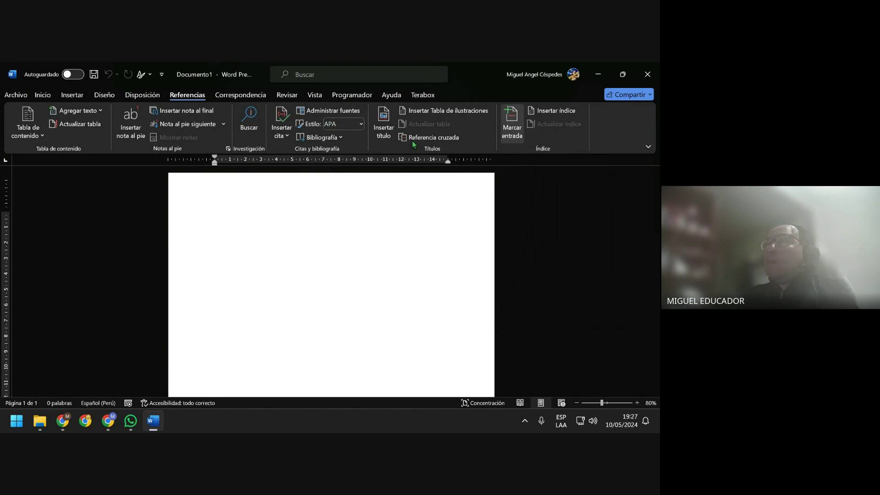
Cancel both save prompts to keep Documento1 unsaved, then minimize Word to reveal Google Drive
left_click(93, 74)
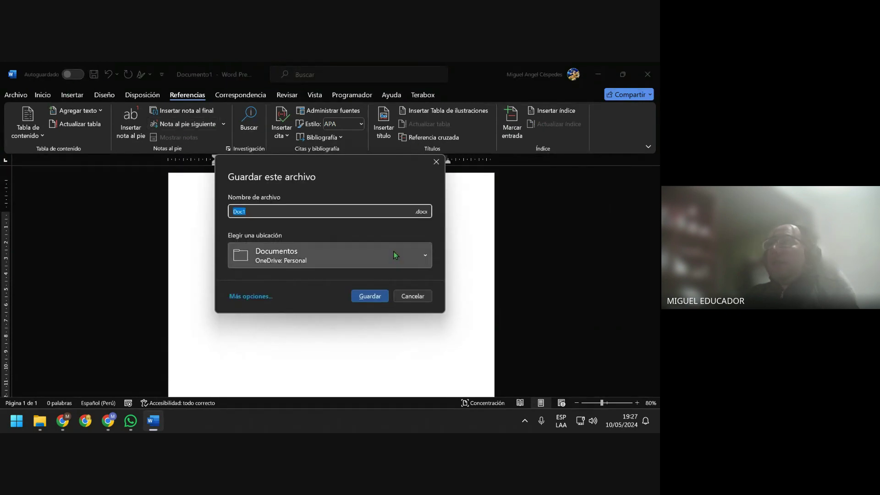
left_click(422, 297)
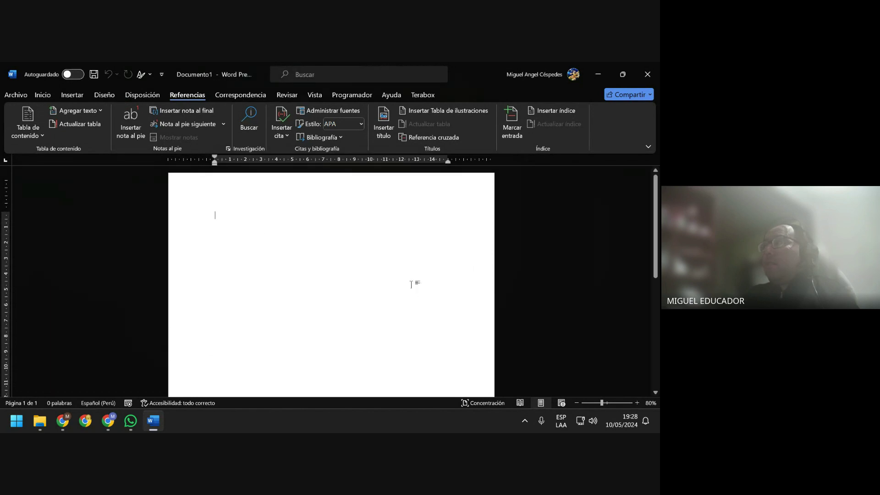
key("ctrl+s")
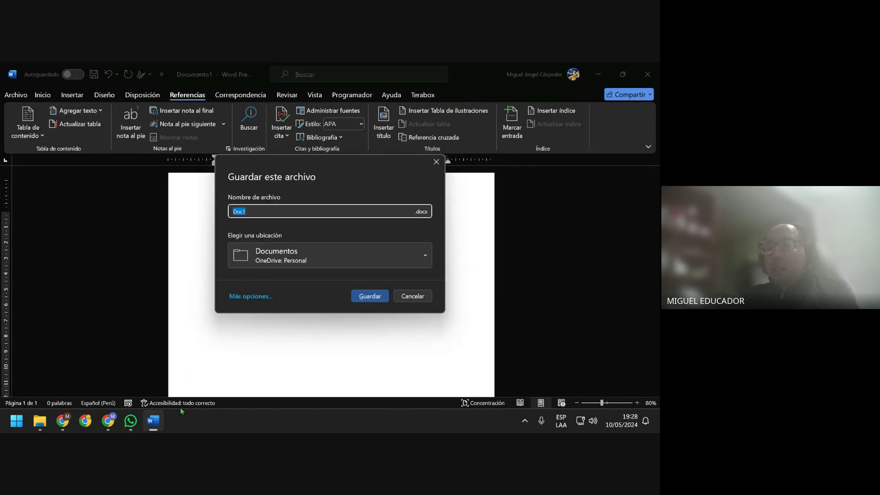
left_click(413, 296)
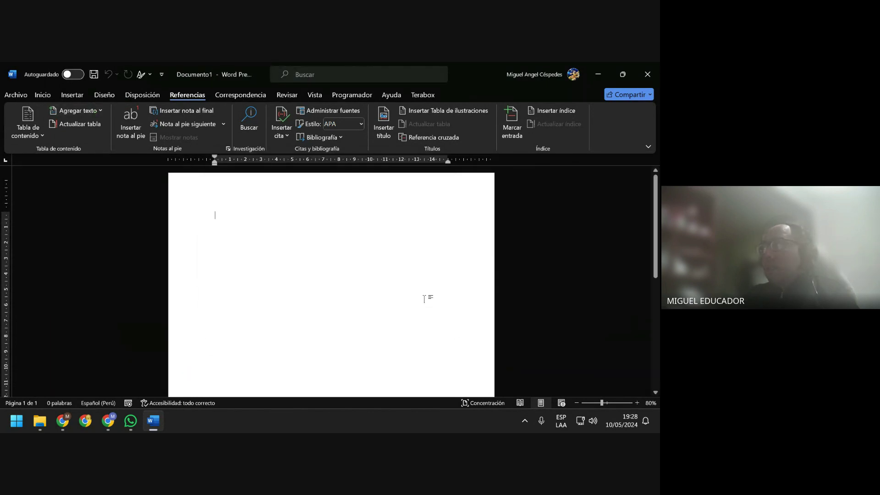
left_click(154, 427)
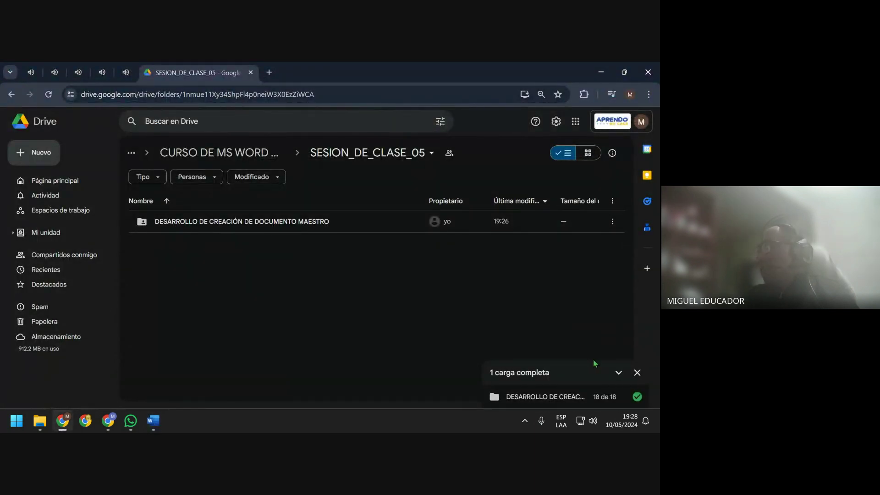
Dismiss the upload notice, close the Drive tab, minimize the browser, and restore Word's Documento1
left_click(636, 373)
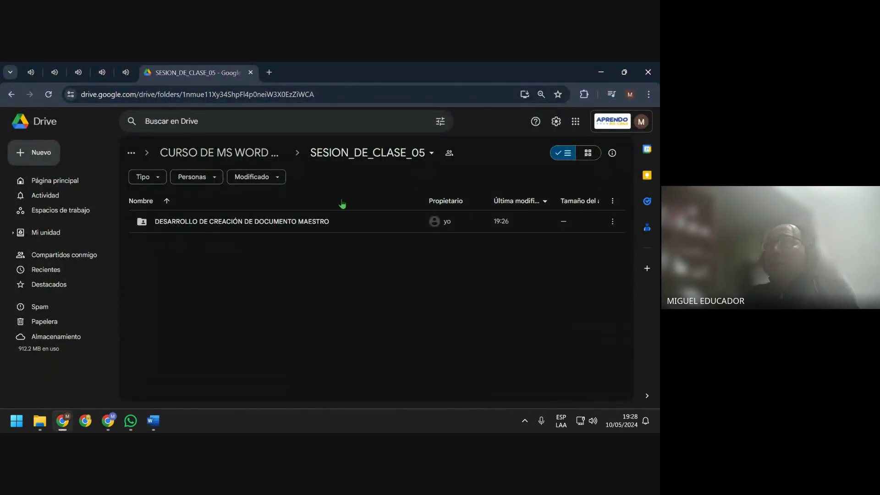
left_click(269, 73)
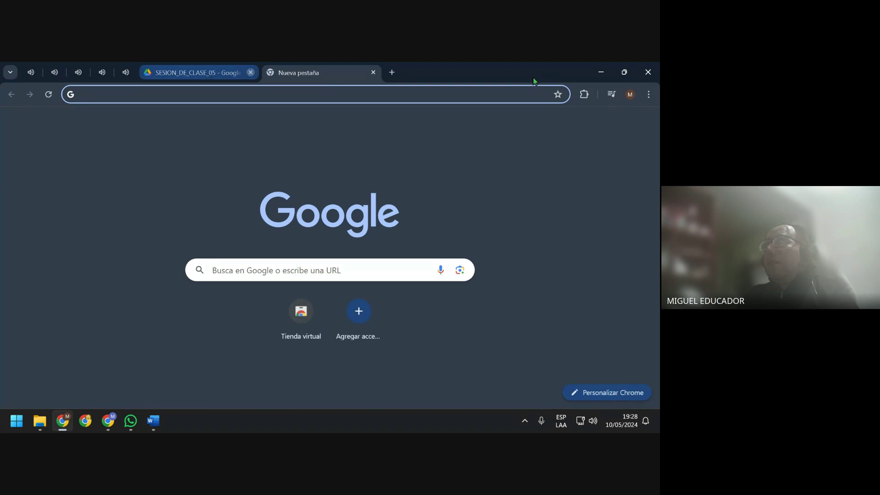
left_click(648, 72)
left_click(607, 70)
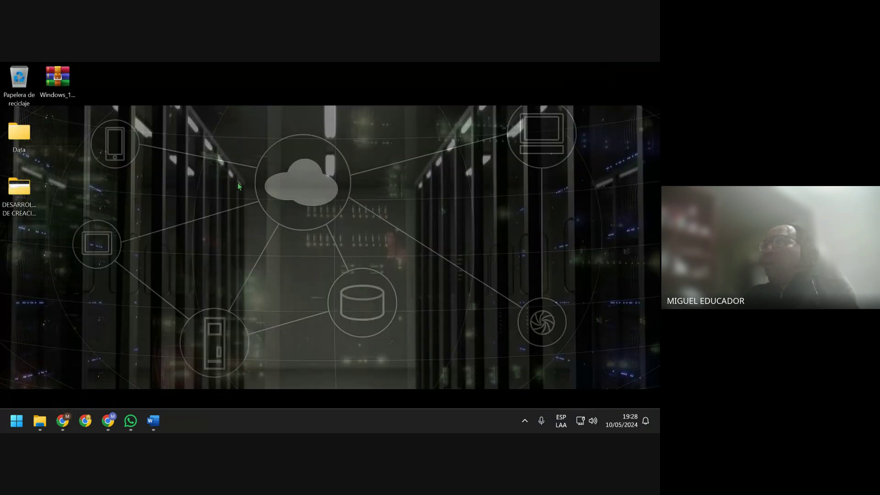
left_click(162, 420)
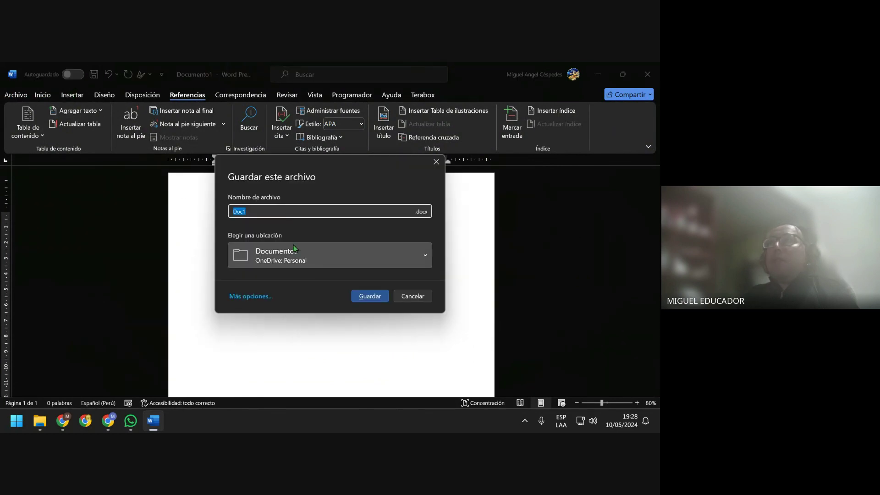
Cancel the Doc1 save prompt and scroll through WhatsApp's MS_WORD_AVANZADO_NOCHE group chat
left_click(415, 296)
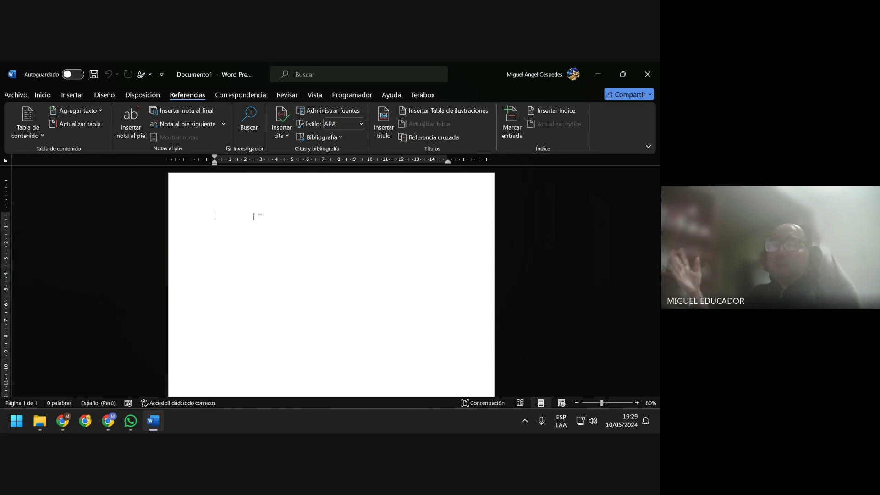
left_click(131, 421)
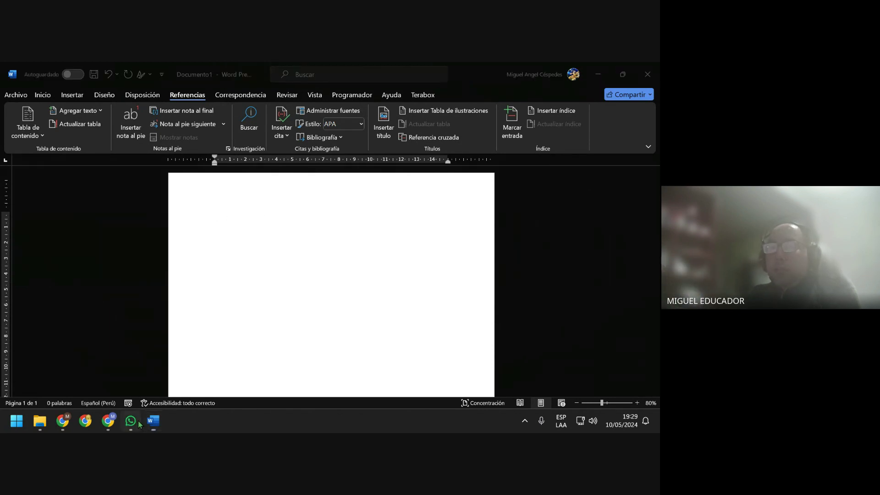
scroll(385, 284, "down", 5)
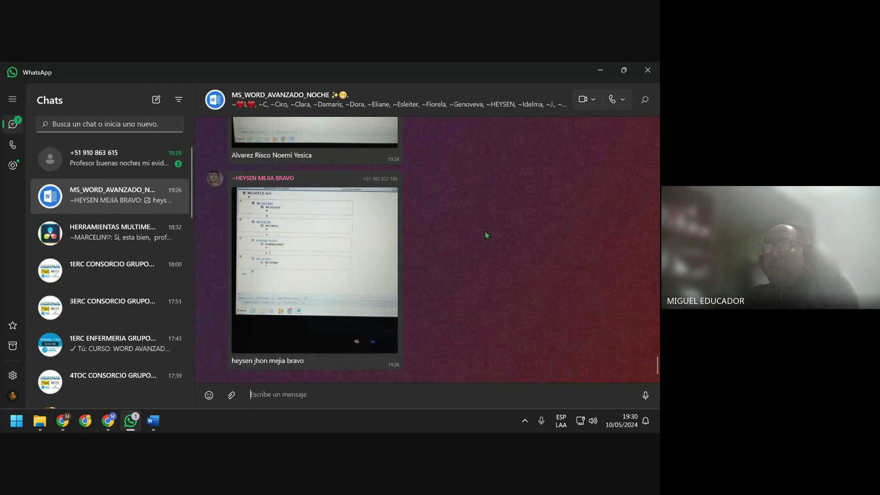
View the student's PRACTICA WORD 3RA CLASE.docx chat, return to the group, then Alt+Tab to Word
left_click(111, 161)
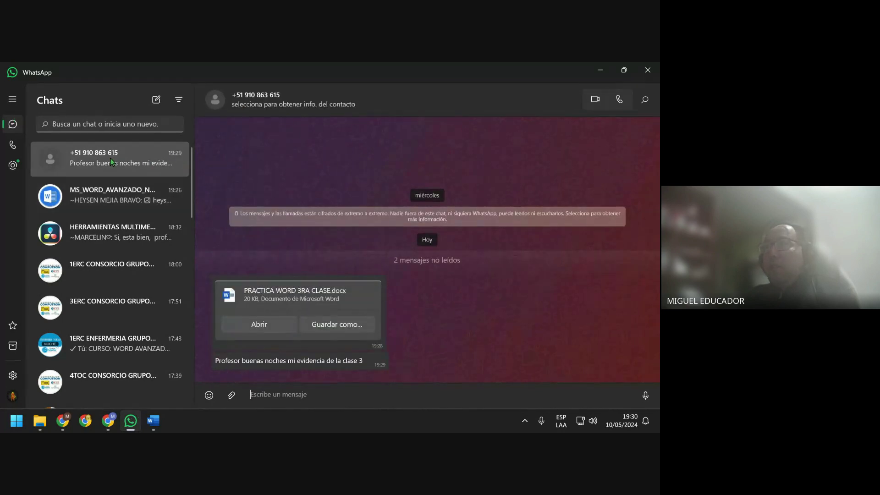
left_click(140, 204)
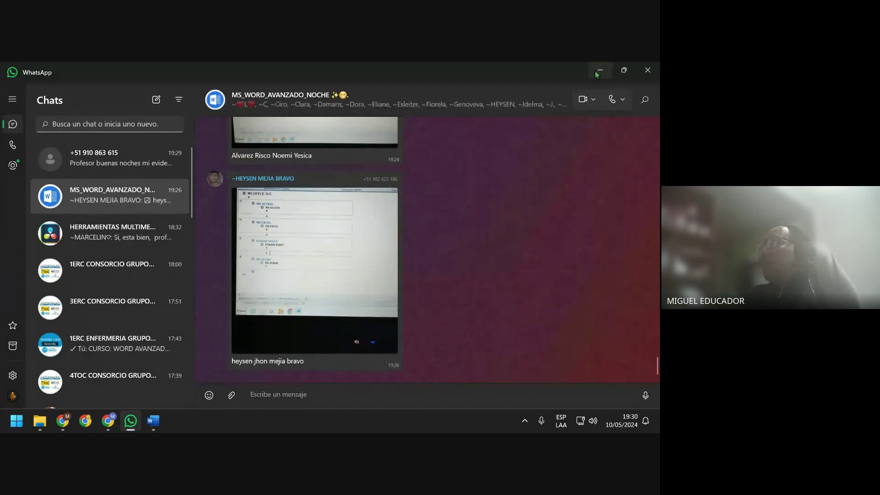
key("alt+Tab")
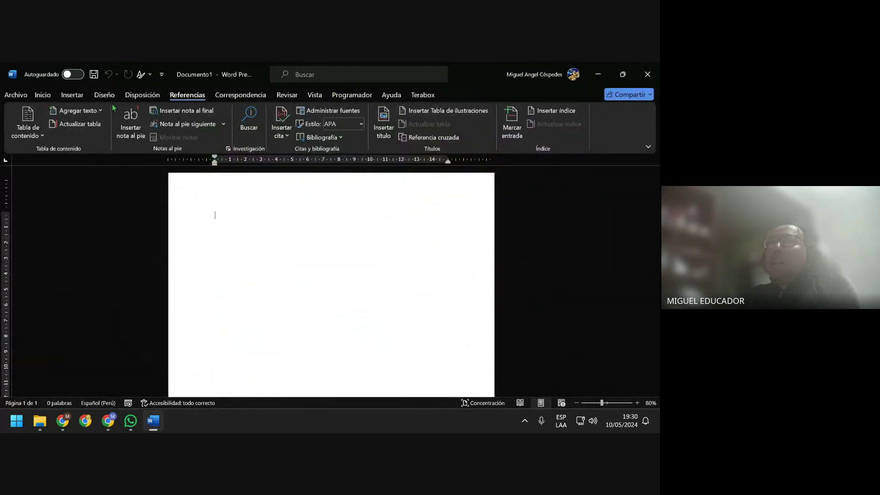
Dismiss the Save prompt twice without saving Documento1, then bring WhatsApp to the front
left_click(94, 74)
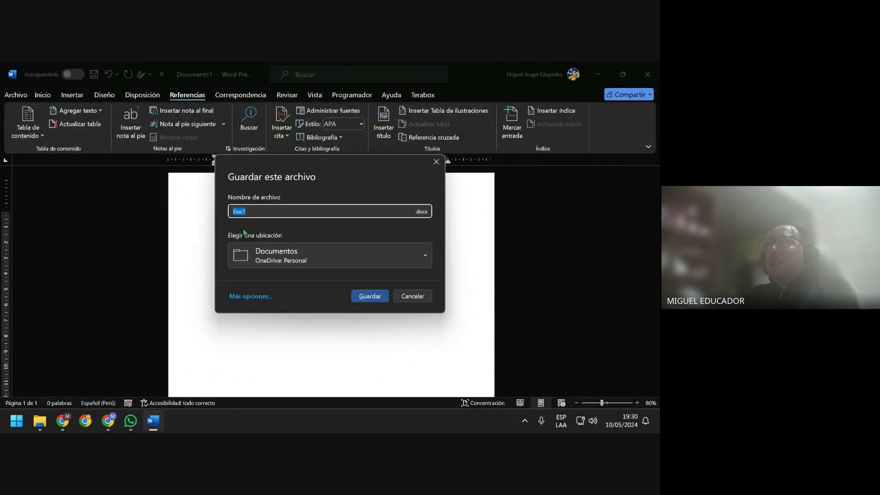
left_click(414, 296)
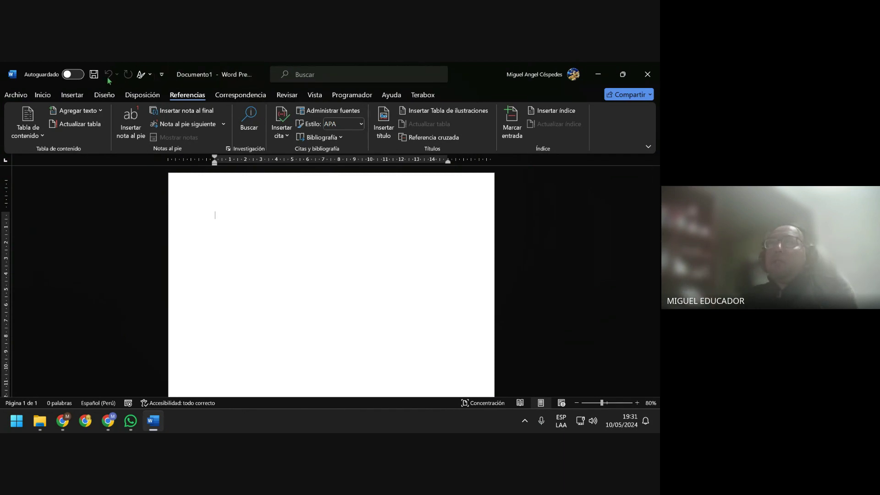
left_click(94, 75)
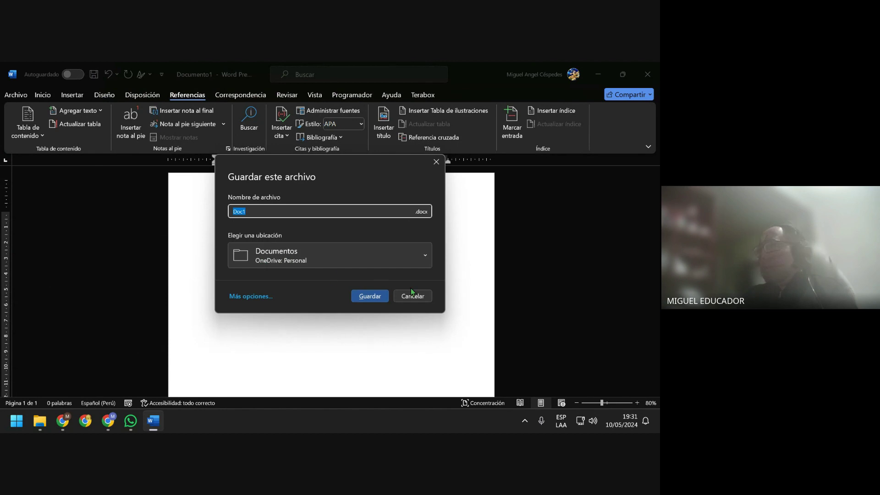
left_click(412, 296)
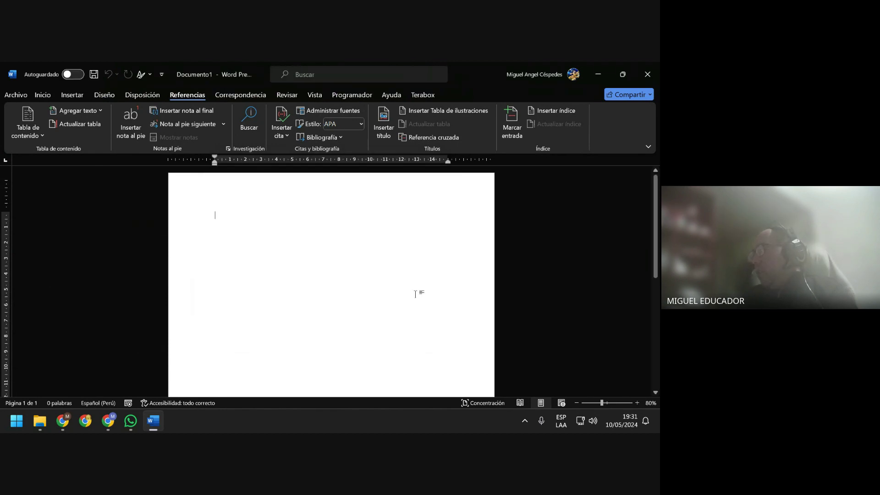
left_click(131, 421)
mouse_move(315, 271)
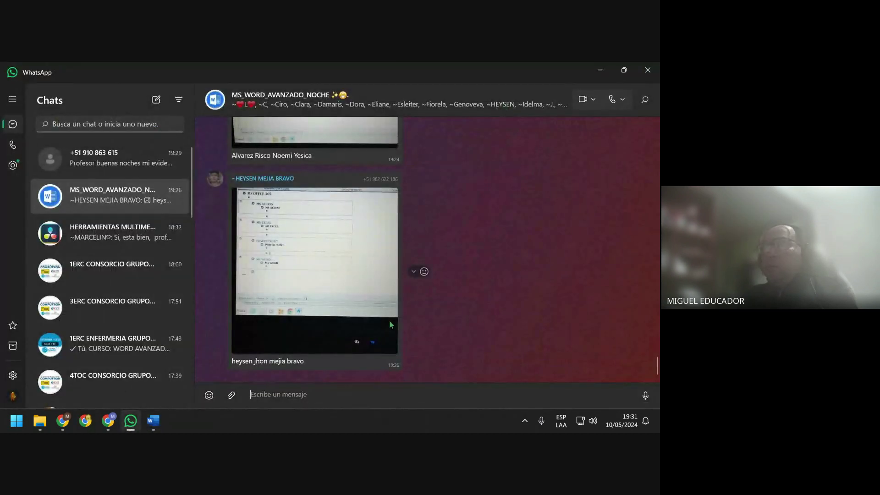
Archive the first student's individual chat and check it in the Archivados list
left_click(153, 170)
right_click(152, 170)
left_click(199, 230)
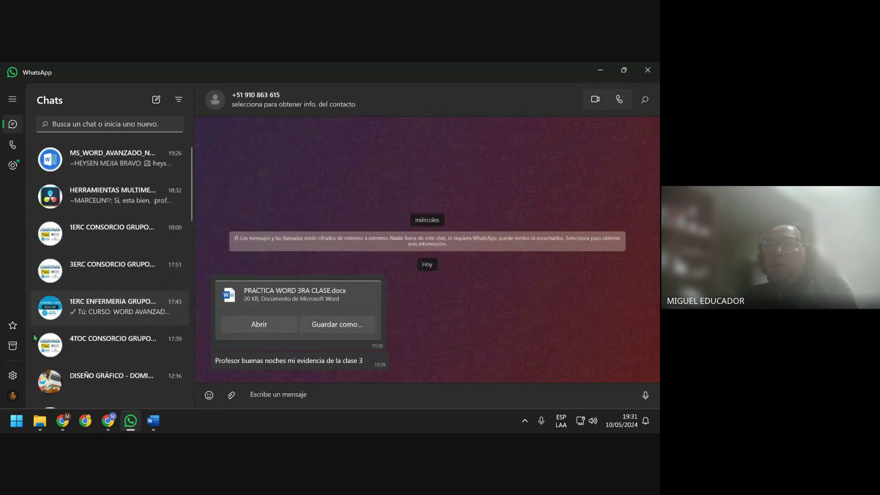
left_click(14, 347)
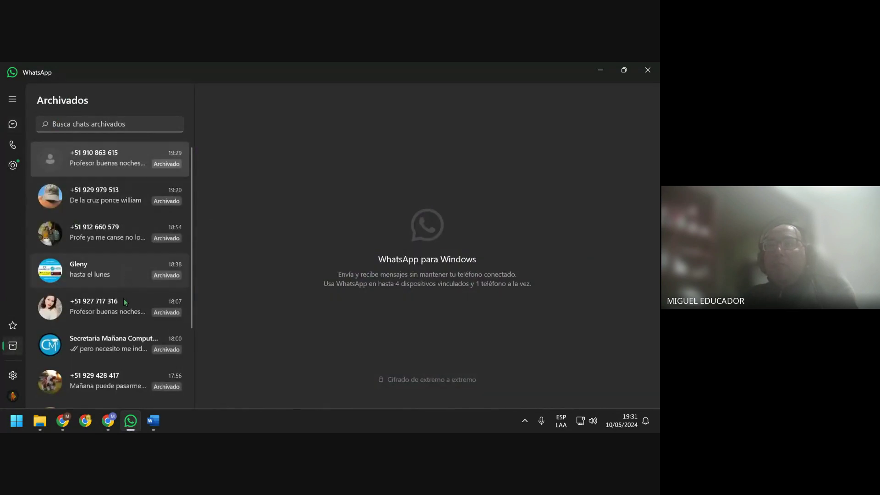
left_click(13, 124)
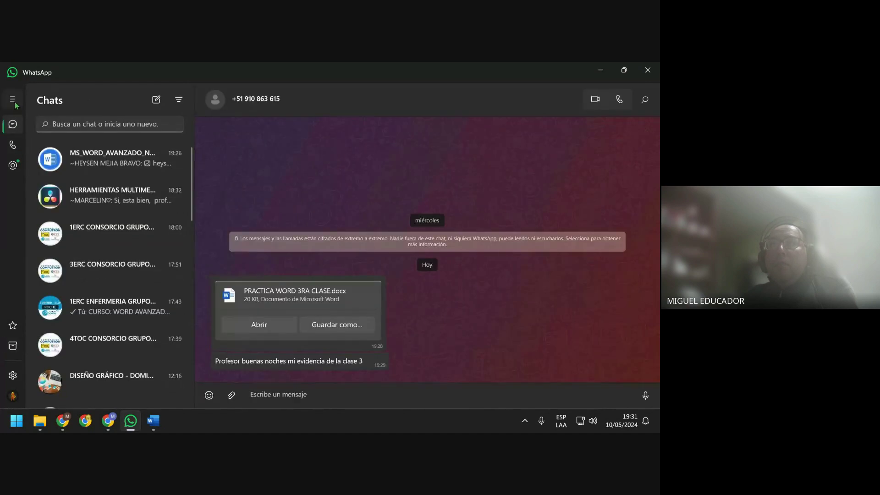
left_click(13, 100)
left_click(51, 125)
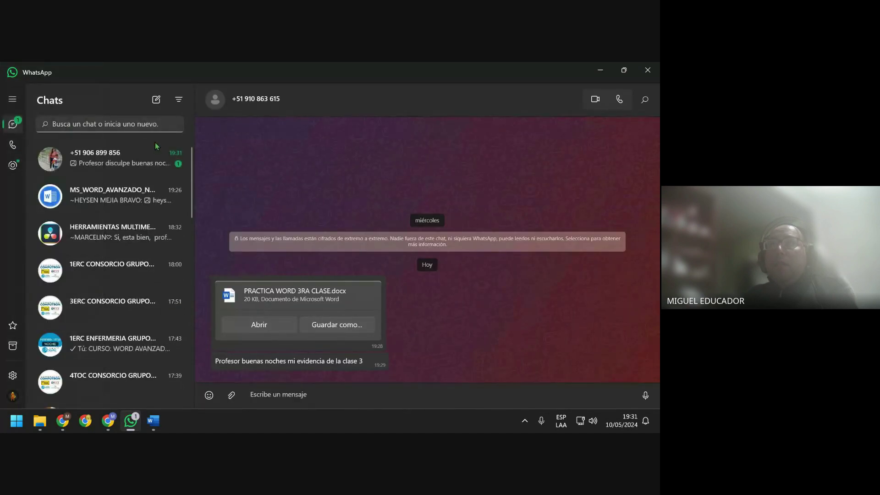
Archive the newly arrived student chat and reopen the MS_WORD_AVANZADO_NOCHE group
left_click(133, 159)
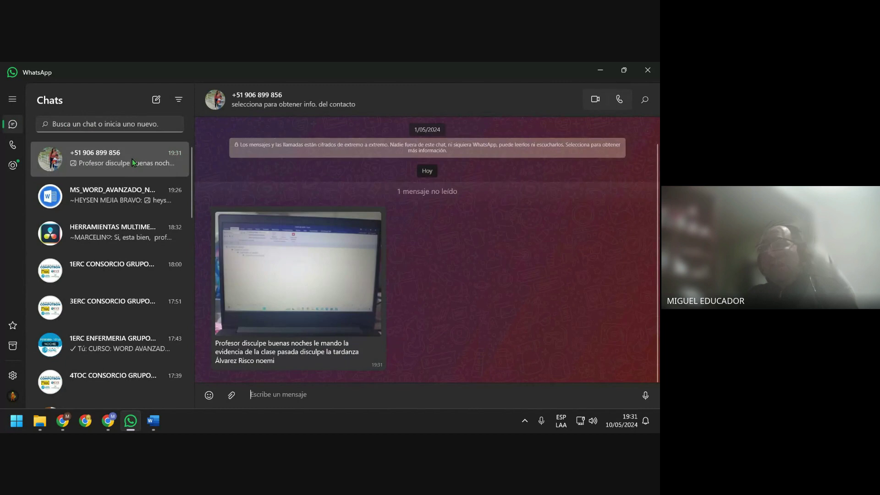
right_click(132, 159)
left_click(186, 219)
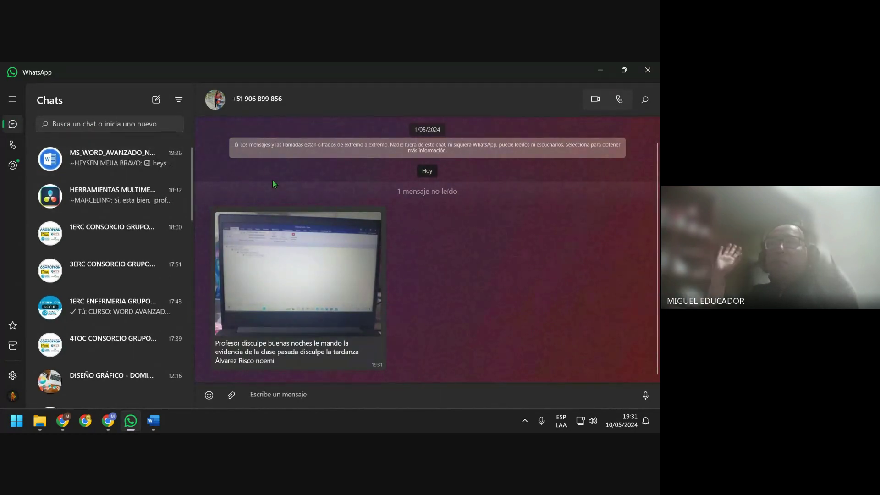
left_click(139, 169)
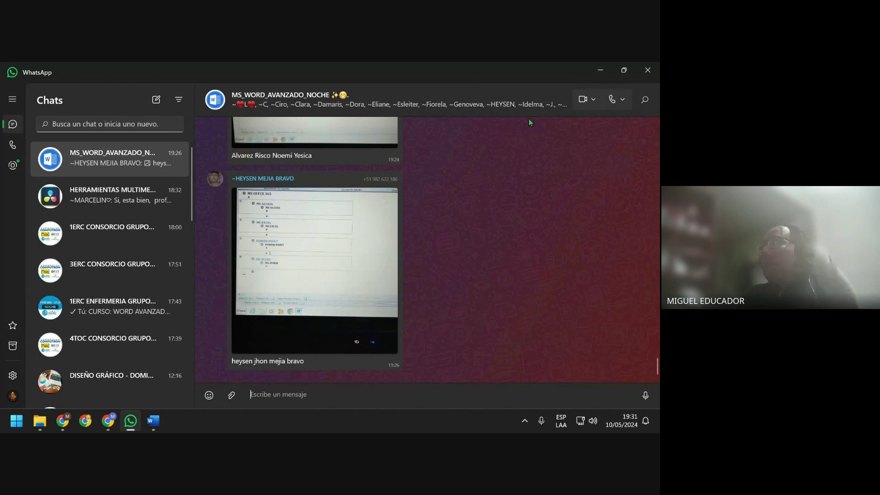
Minimize WhatsApp, cancel the save prompt so Documento1 stays unsaved, and bring Chrome forward
left_click(594, 72)
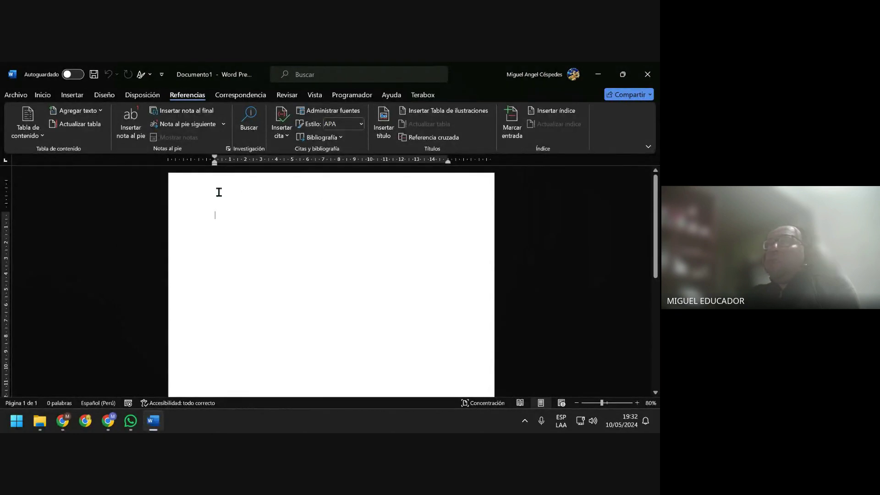
left_click(94, 74)
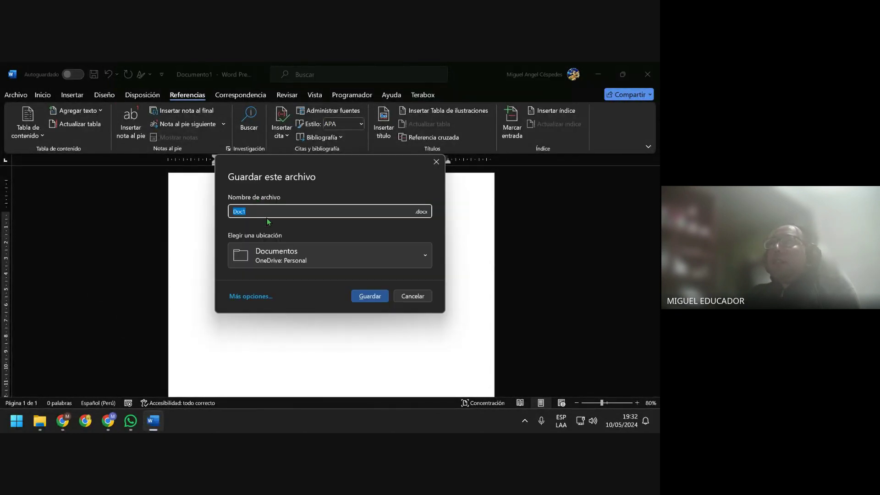
left_click(410, 296)
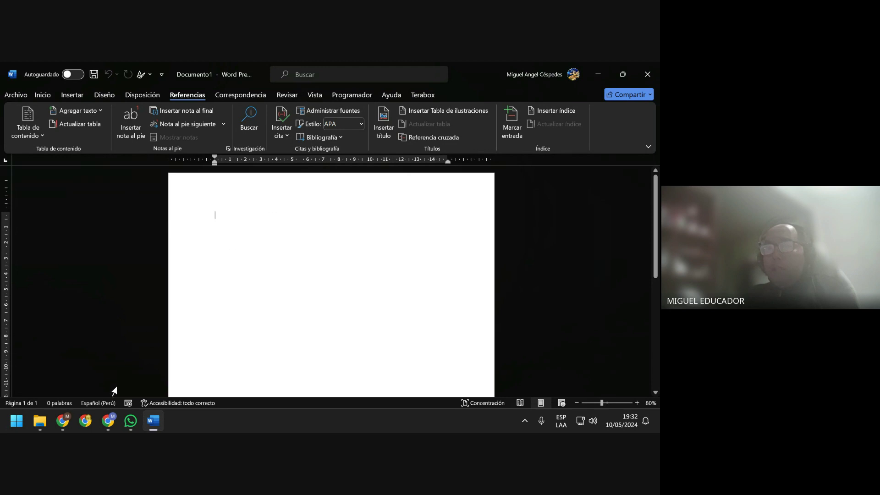
left_click(50, 350)
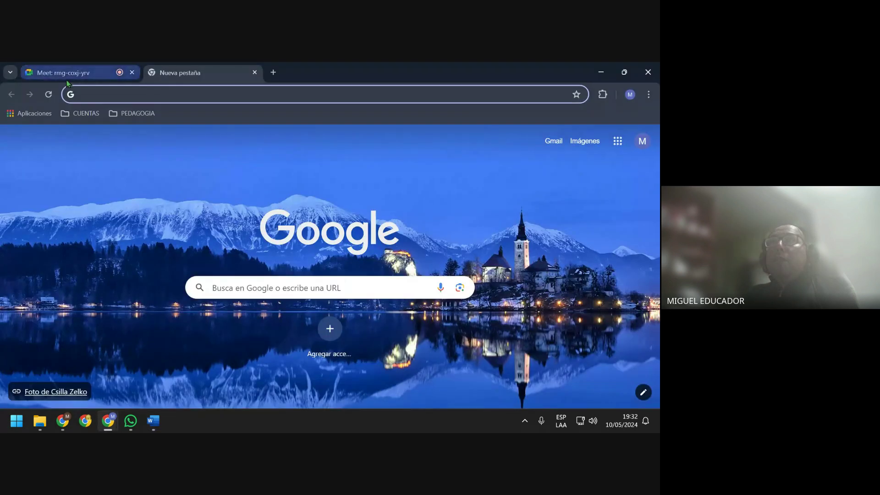
Switch the Meet presentation to the 'Documento1 - Word' window, then turn on on-screen drawing
left_click(67, 75)
left_click(351, 389)
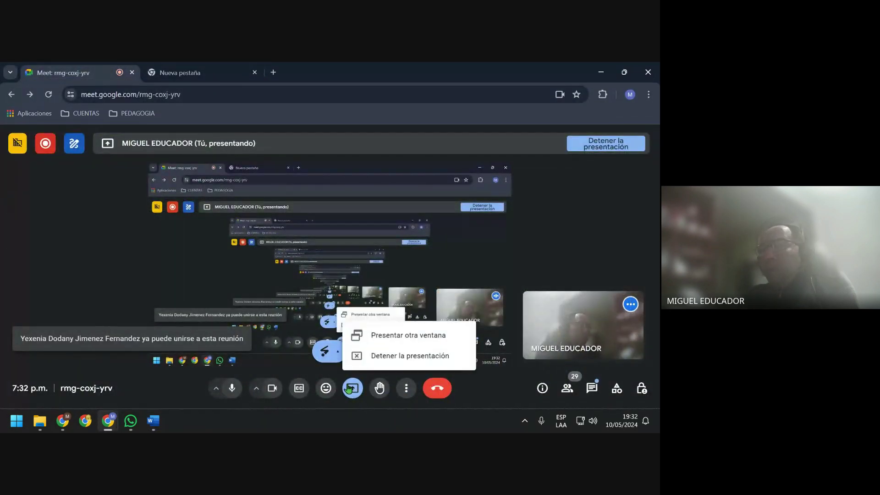
left_click(401, 339)
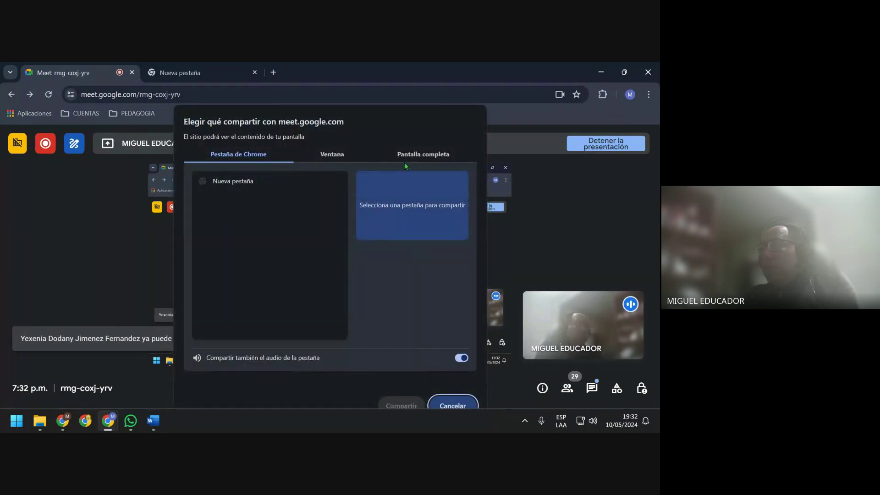
left_click(333, 154)
left_click(324, 205)
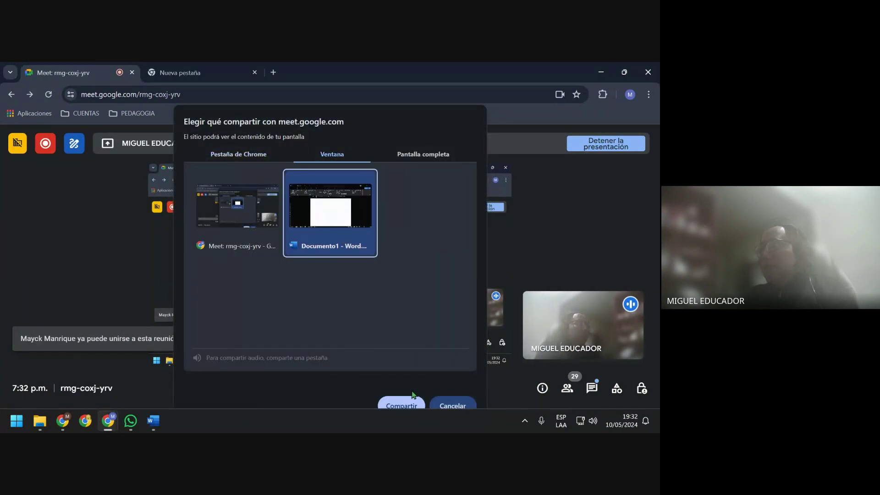
left_click(405, 406)
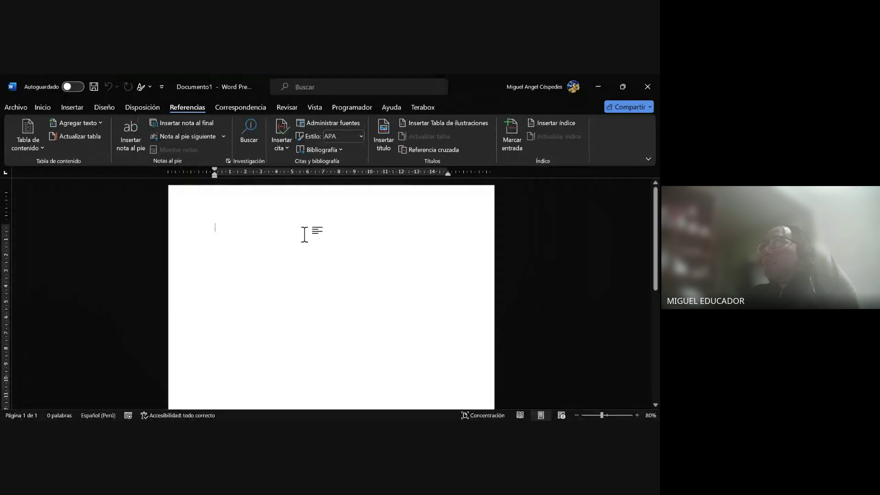
mouse_move(304, 233)
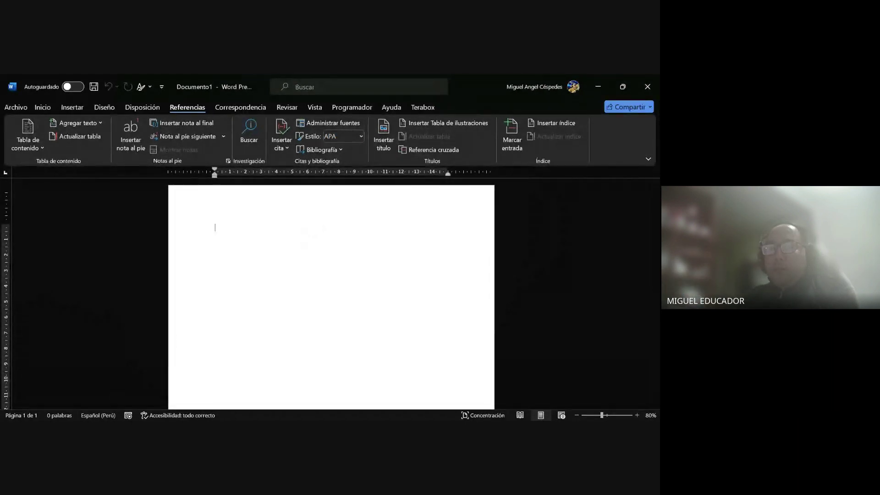
key("ctrl+2")
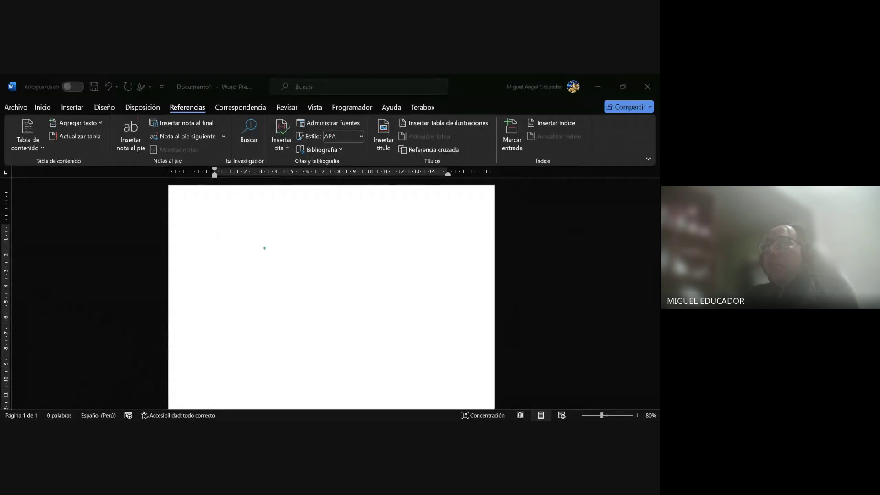